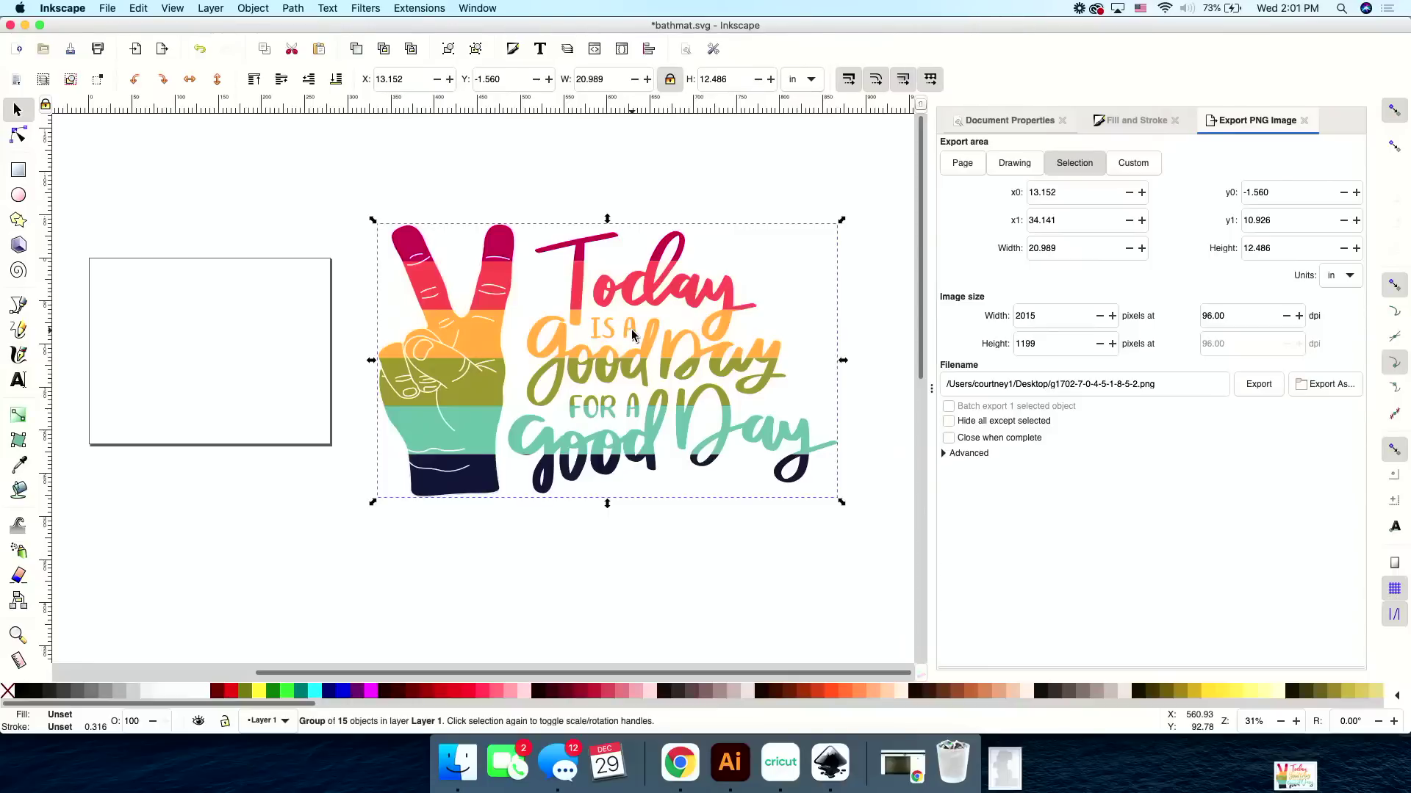
pyautogui.keyDown('ctrl'); pyautogui.scroll(-3, 632, 334); pyautogui.keyUp('ctrl')
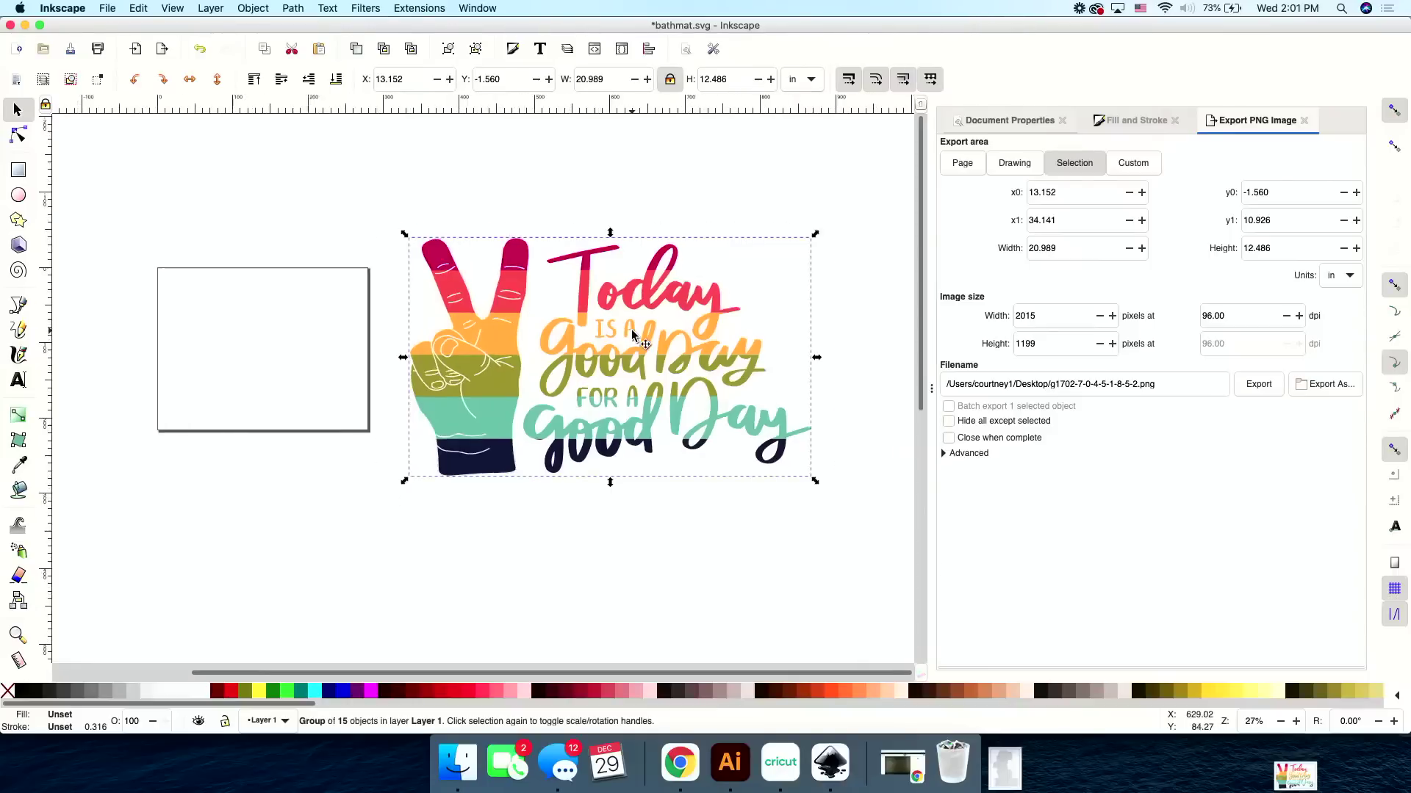
pyautogui.keyDown('ctrl'); pyautogui.scroll(-2, 632, 334); pyautogui.keyUp('ctrl')
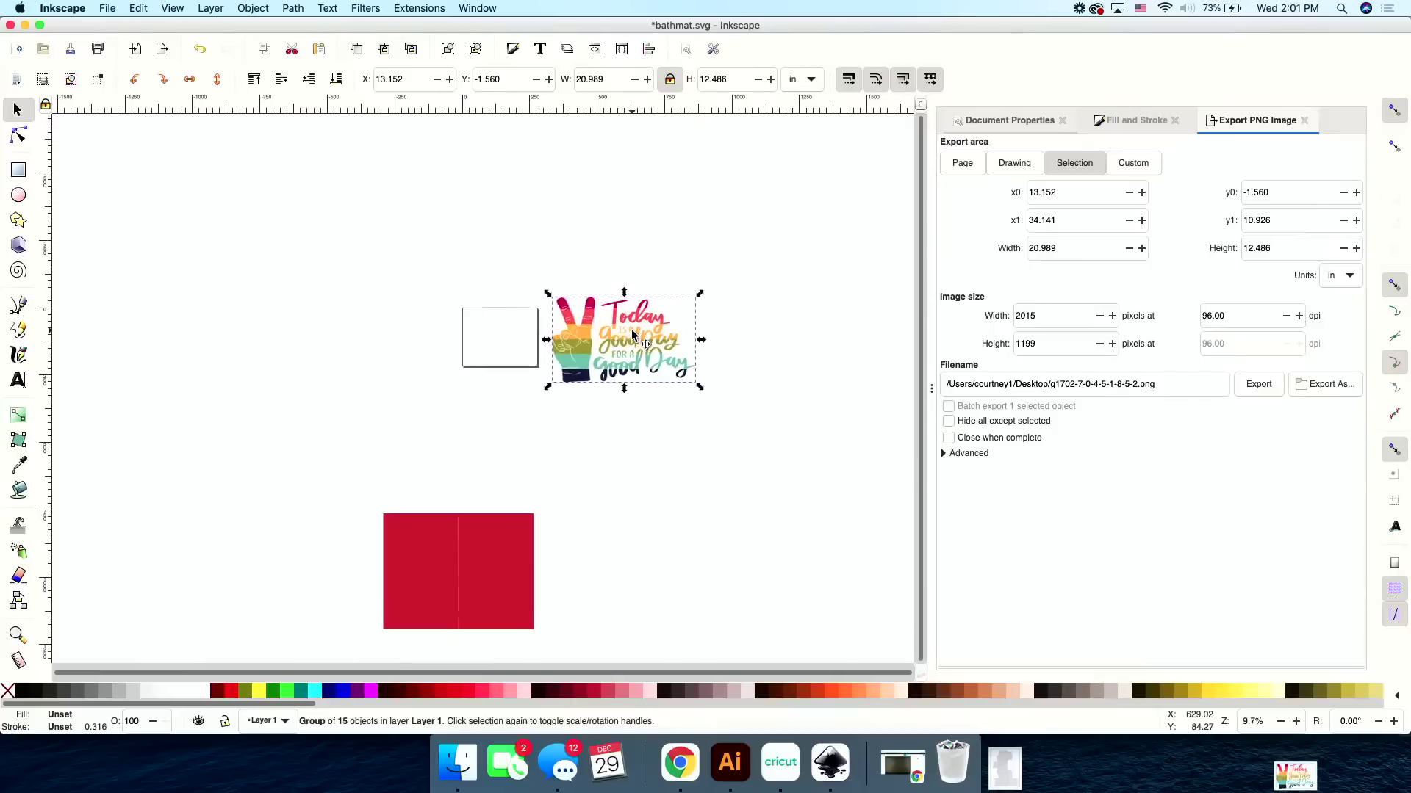
pyautogui.moveTo(365, 514); pyautogui.dragTo(447, 513)
pyautogui.press('super+z')
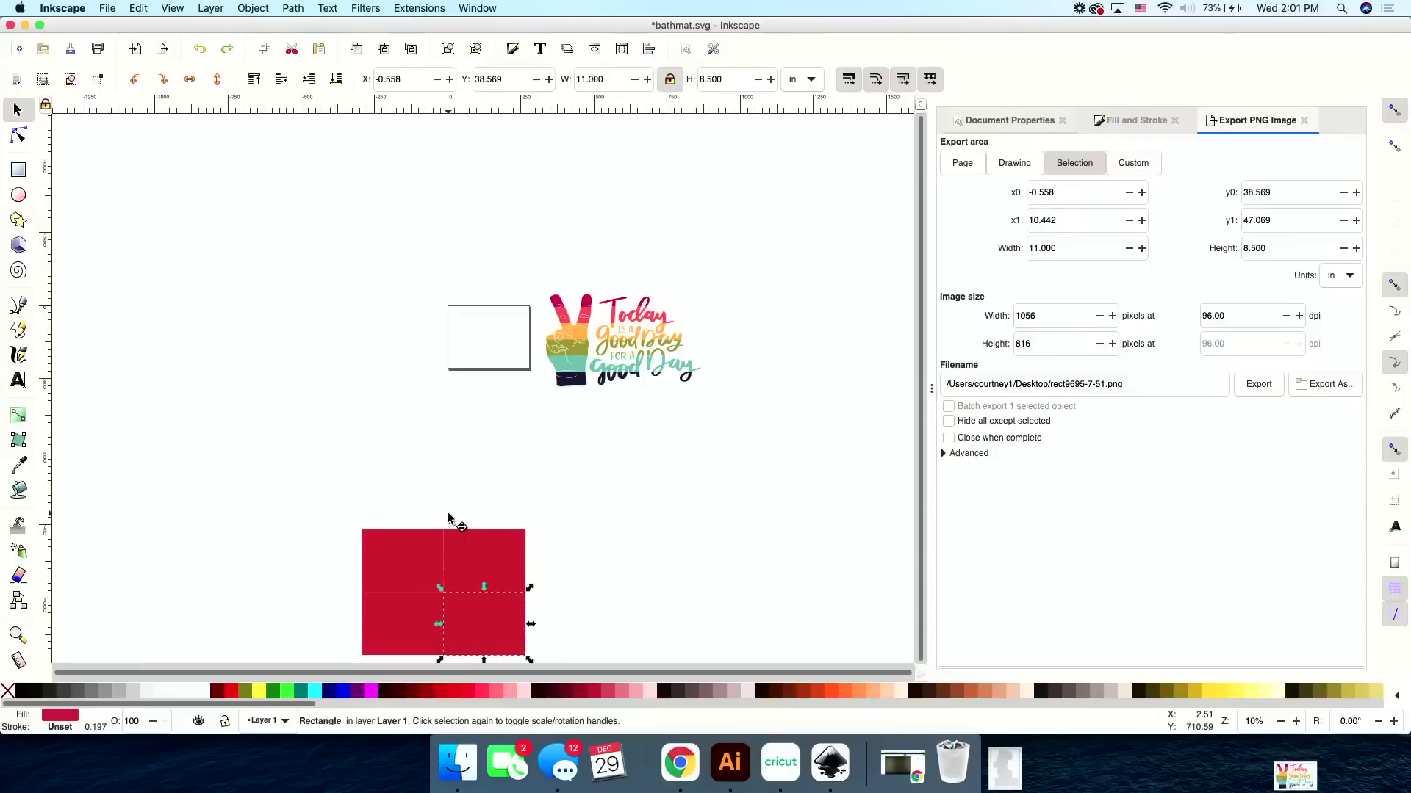
# Examine the peace-sign lettering design and the blank page beside it.
pyautogui.hscroll(3, 513, 476)
pyautogui.scroll(1, 513, 476)
pyautogui.scroll(3, 513, 472)
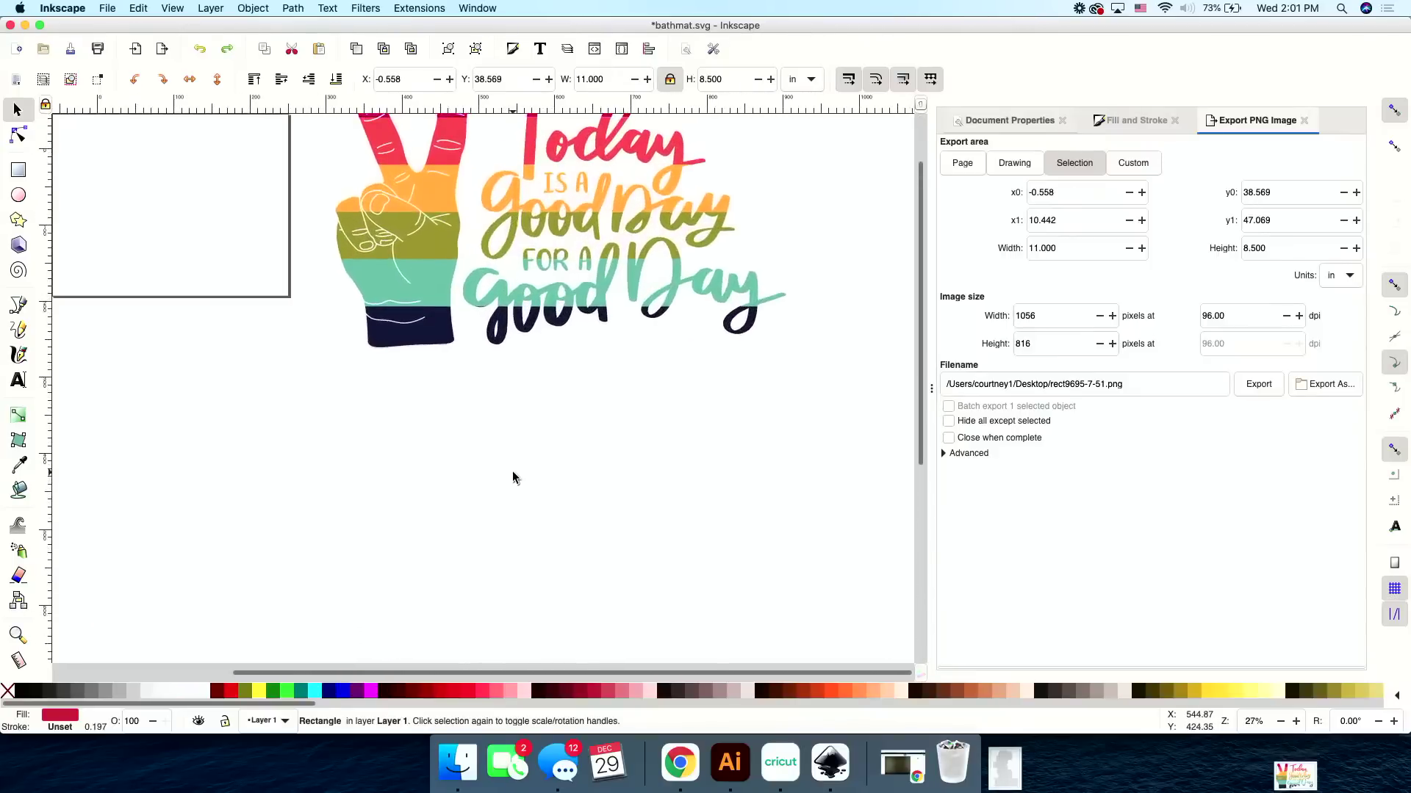
pyautogui.scroll(-1, 513, 476)
pyautogui.scroll(4, 513, 476)
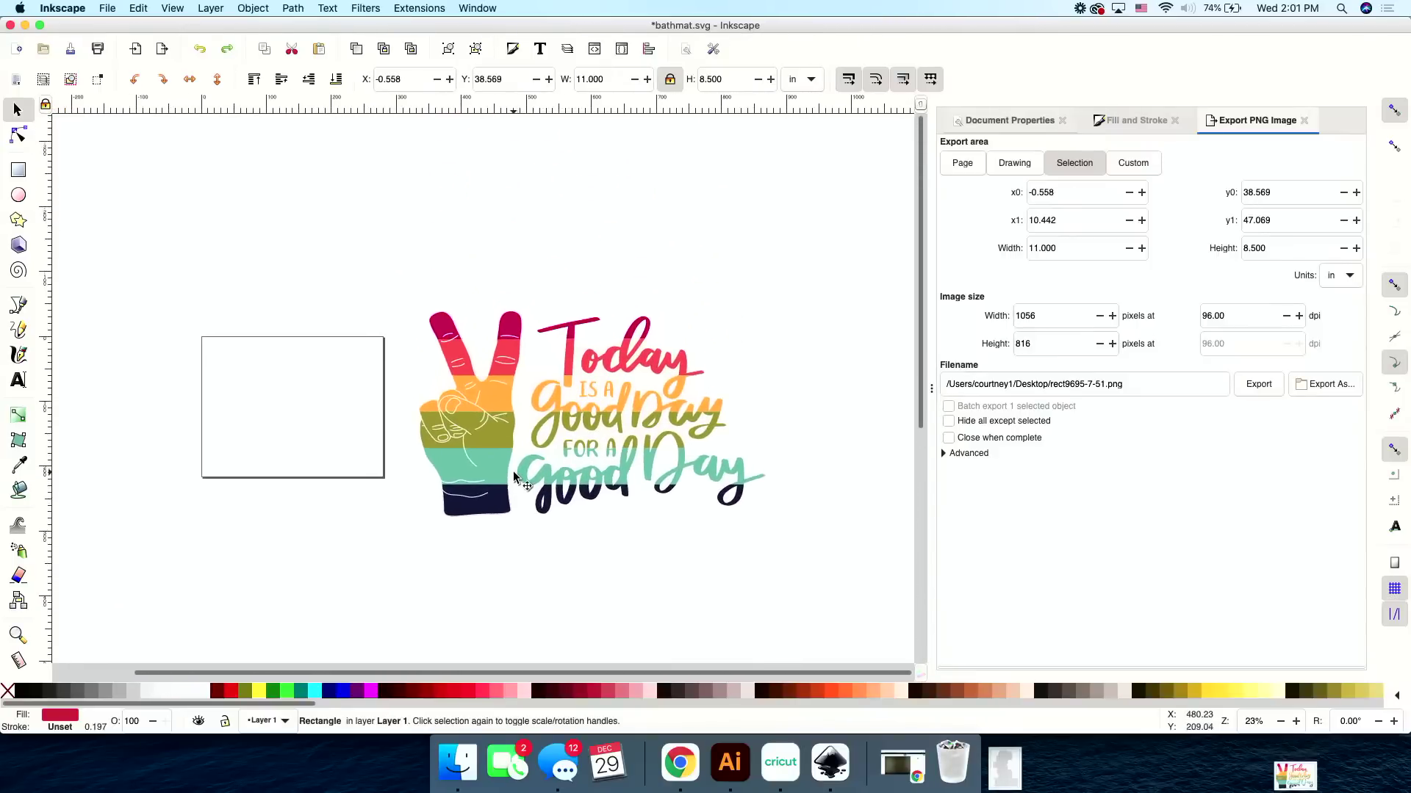
pyautogui.scroll(2, 513, 476)
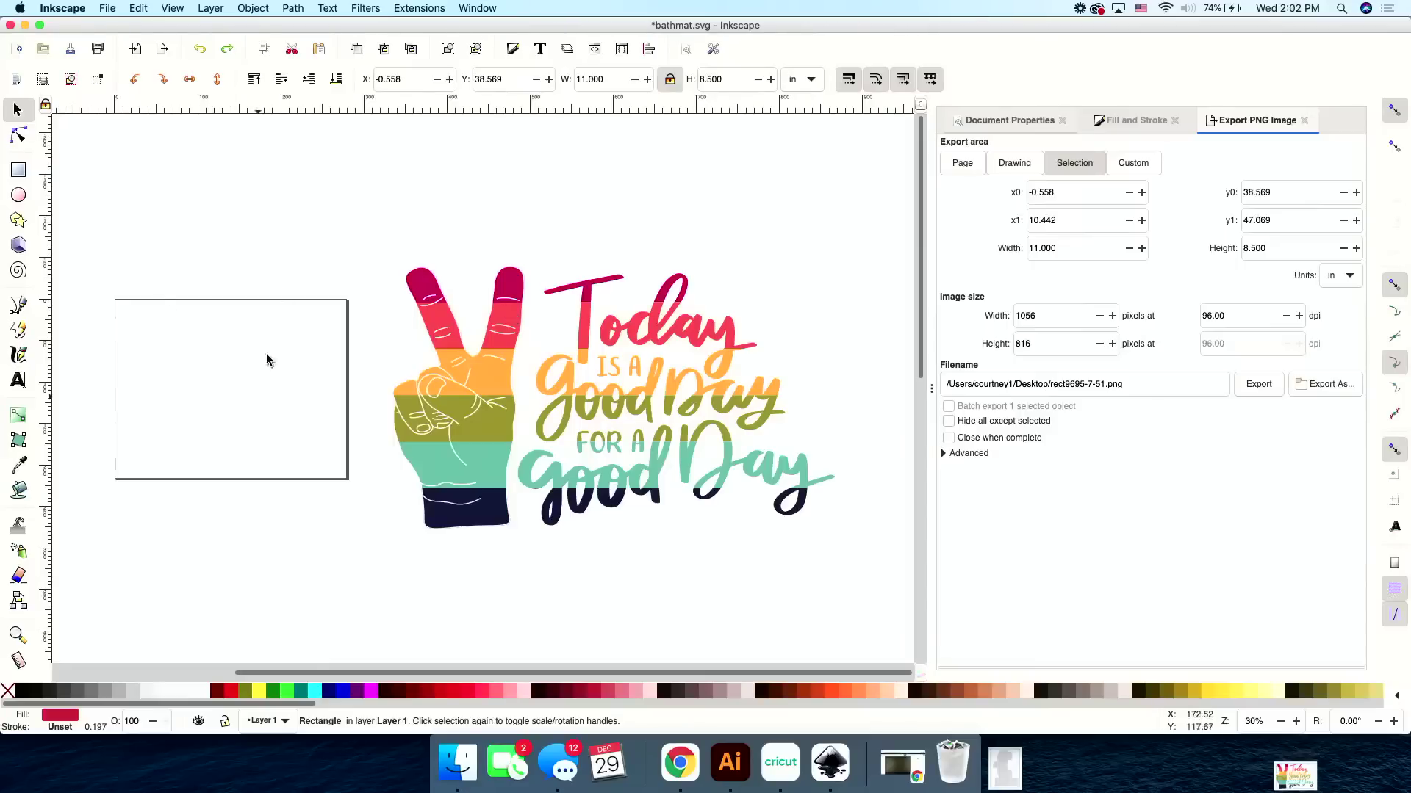
pyautogui.hscroll(-5, 183, 417)
pyautogui.scroll(5, 185, 417)
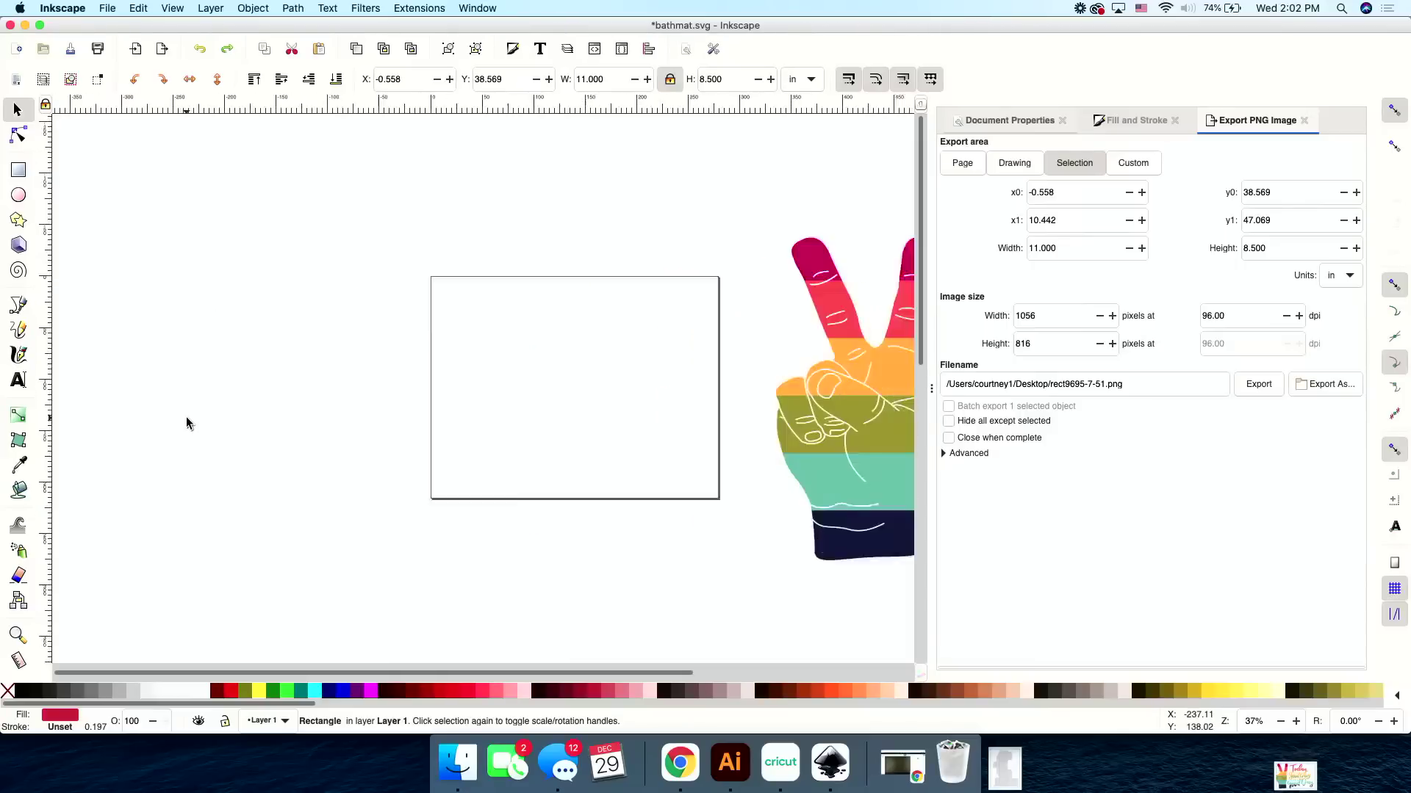
pyautogui.scroll(5, 187, 416)
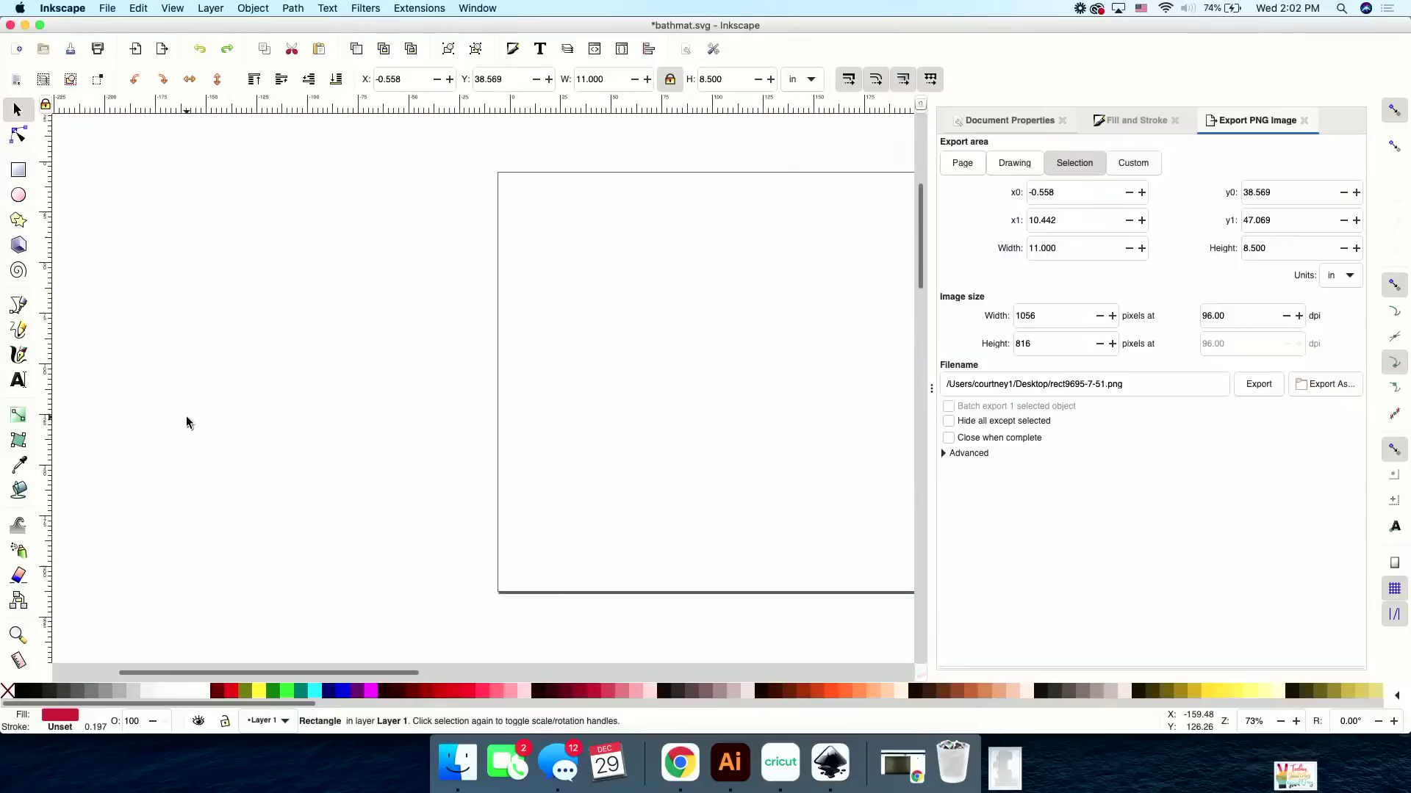
pyautogui.hscroll(2, 187, 416)
pyautogui.scroll(1, 186, 416)
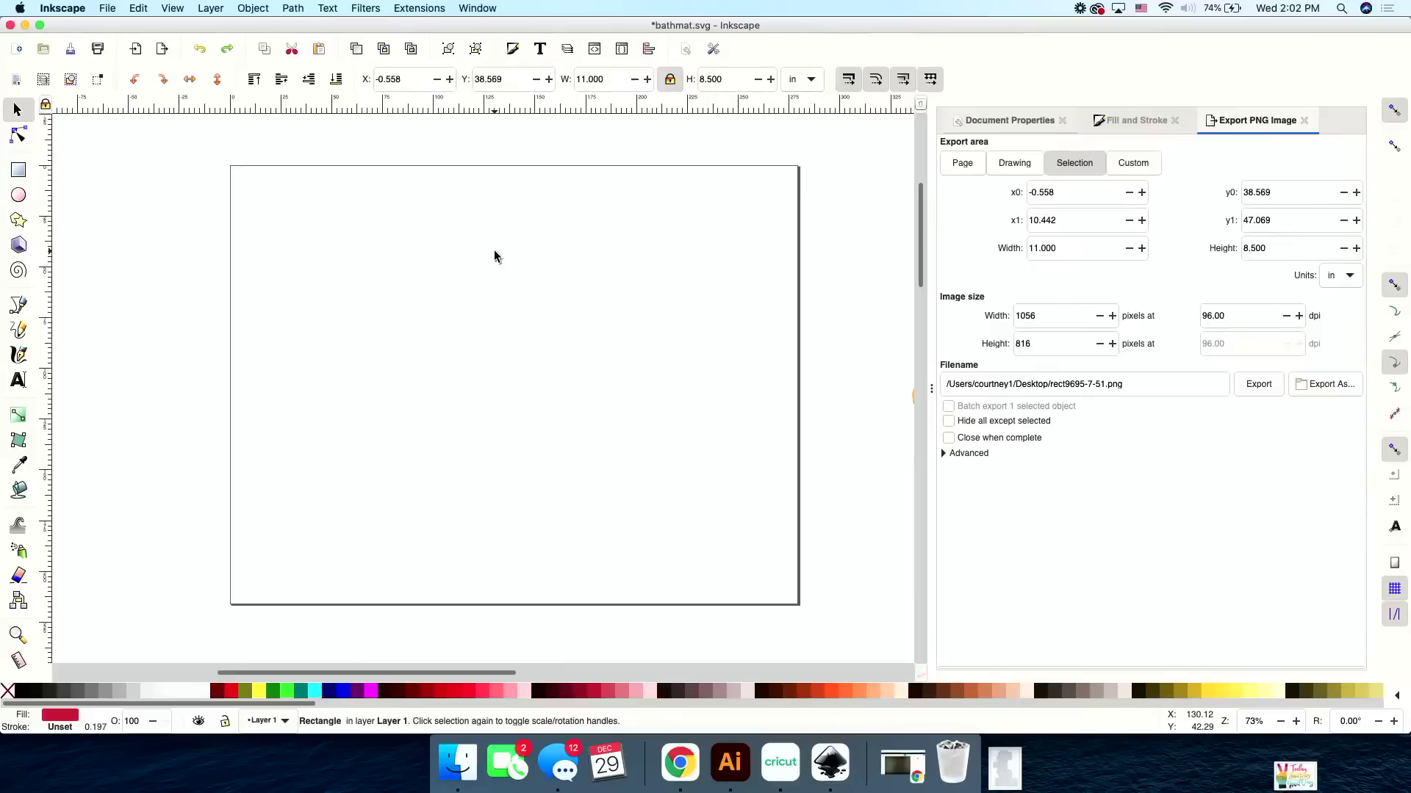
pyautogui.scroll(-2, 493, 250)
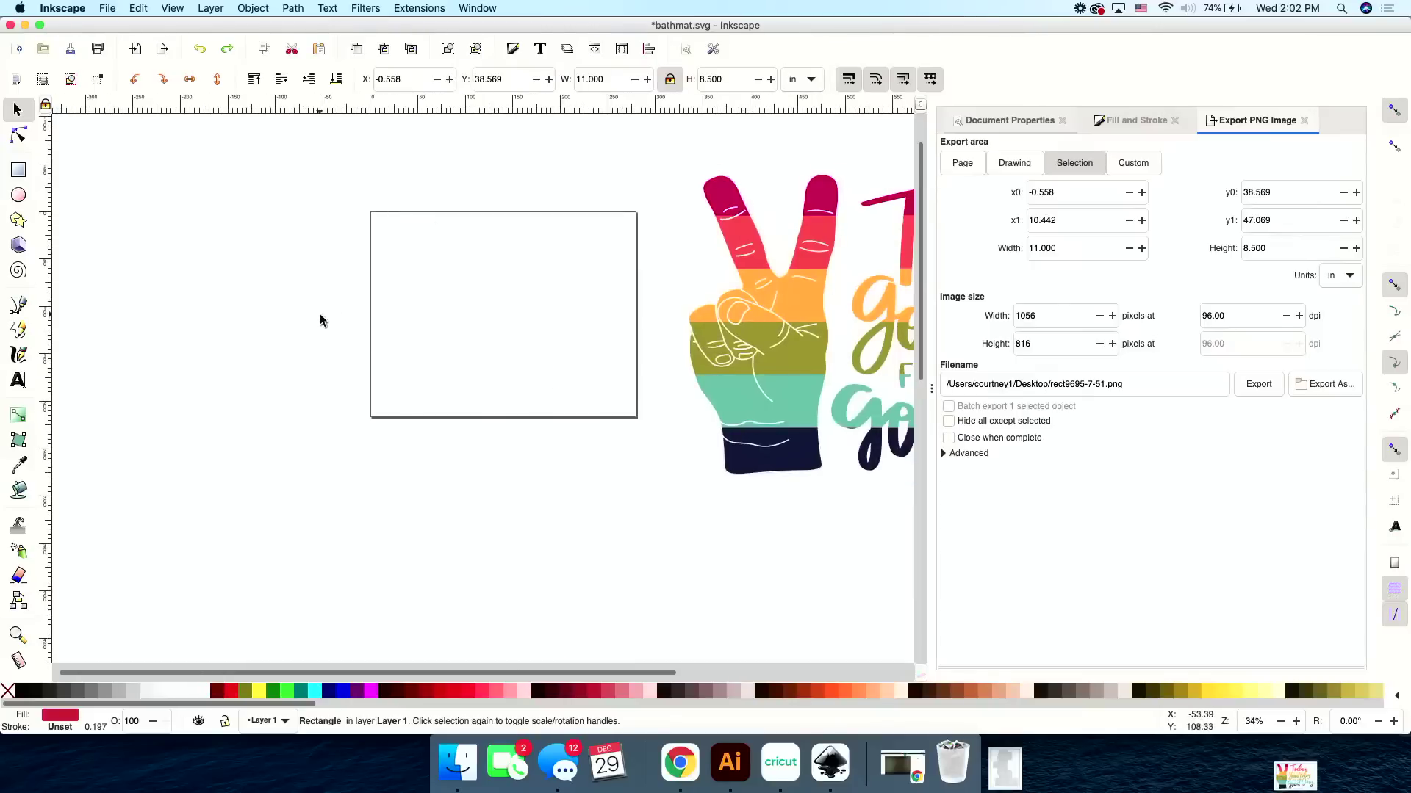
# Try to create a new blank document and close the error dialog.
pyautogui.click(107, 8)
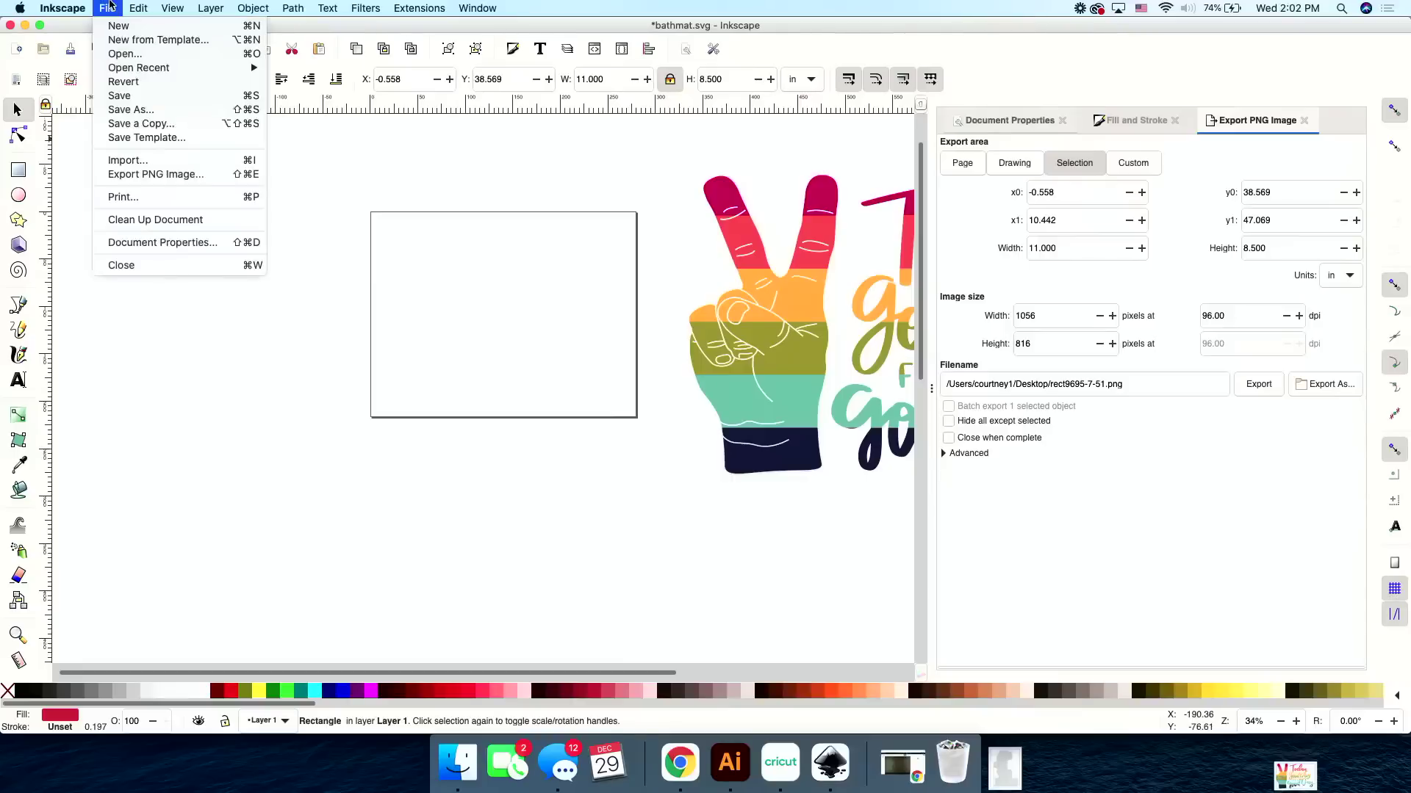
pyautogui.click(111, 25)
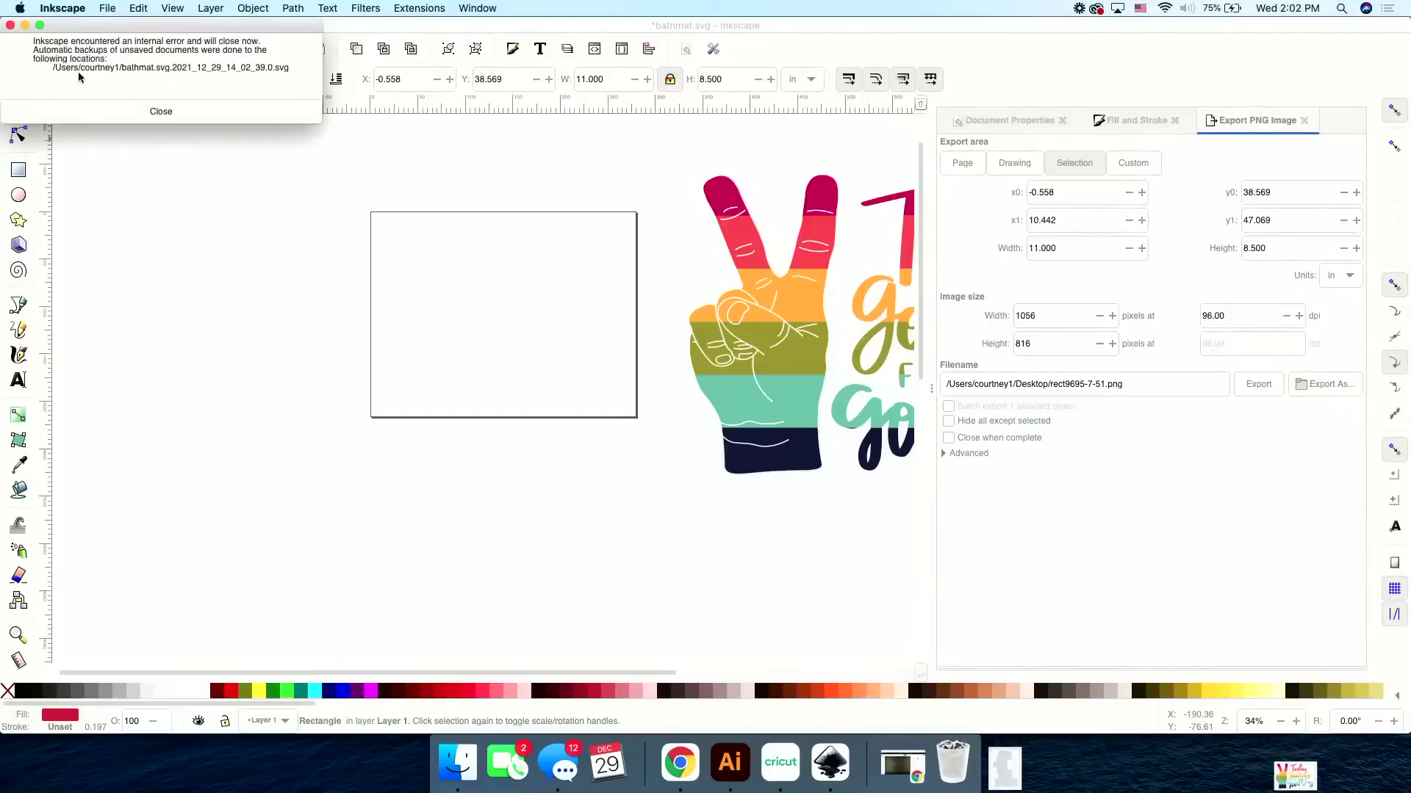
pyautogui.click(158, 111)
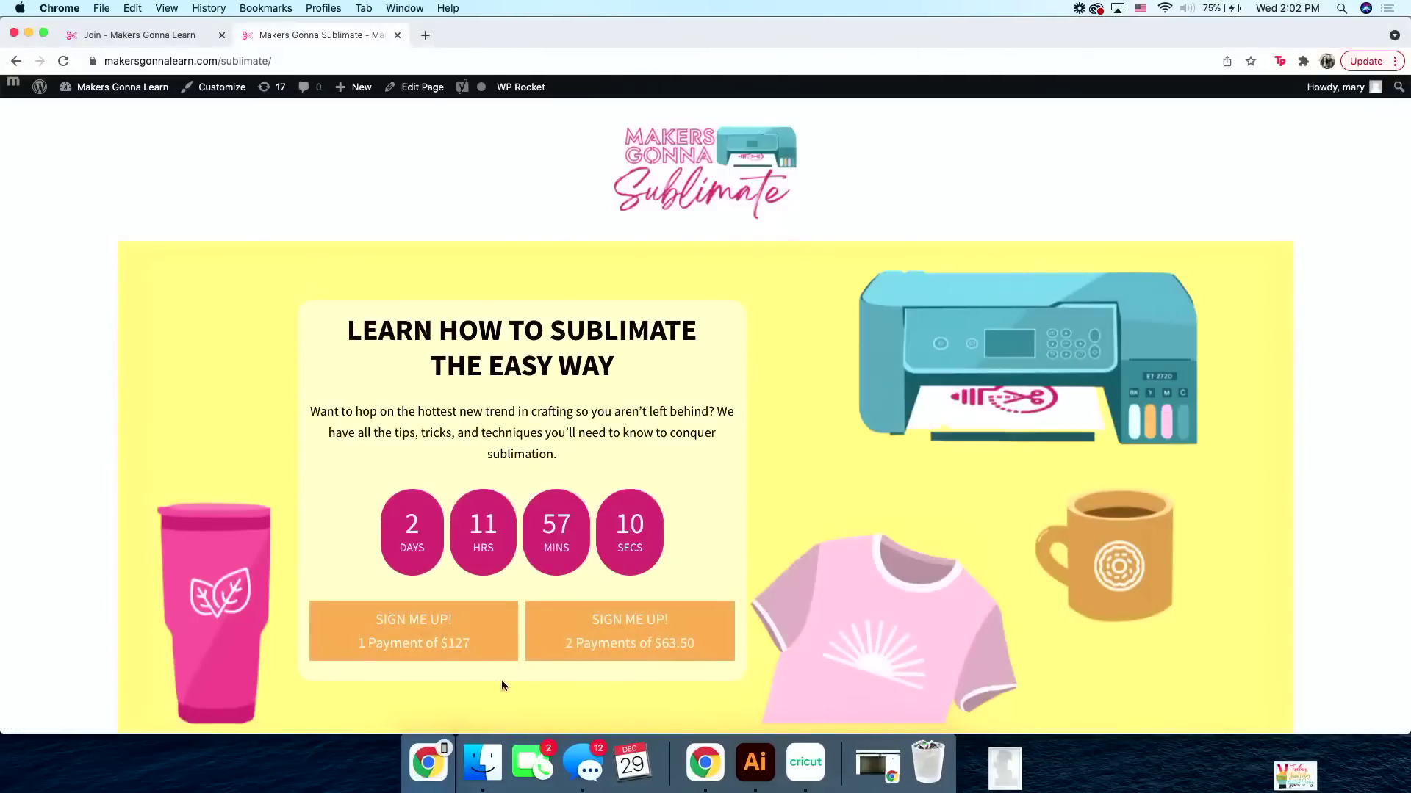
# Relaunch Inkscape by searching the computer for inkscape and reopen it from the problem report.
pyautogui.hotkey('ctrl', 'Up')
pyautogui.moveTo(895, 29)
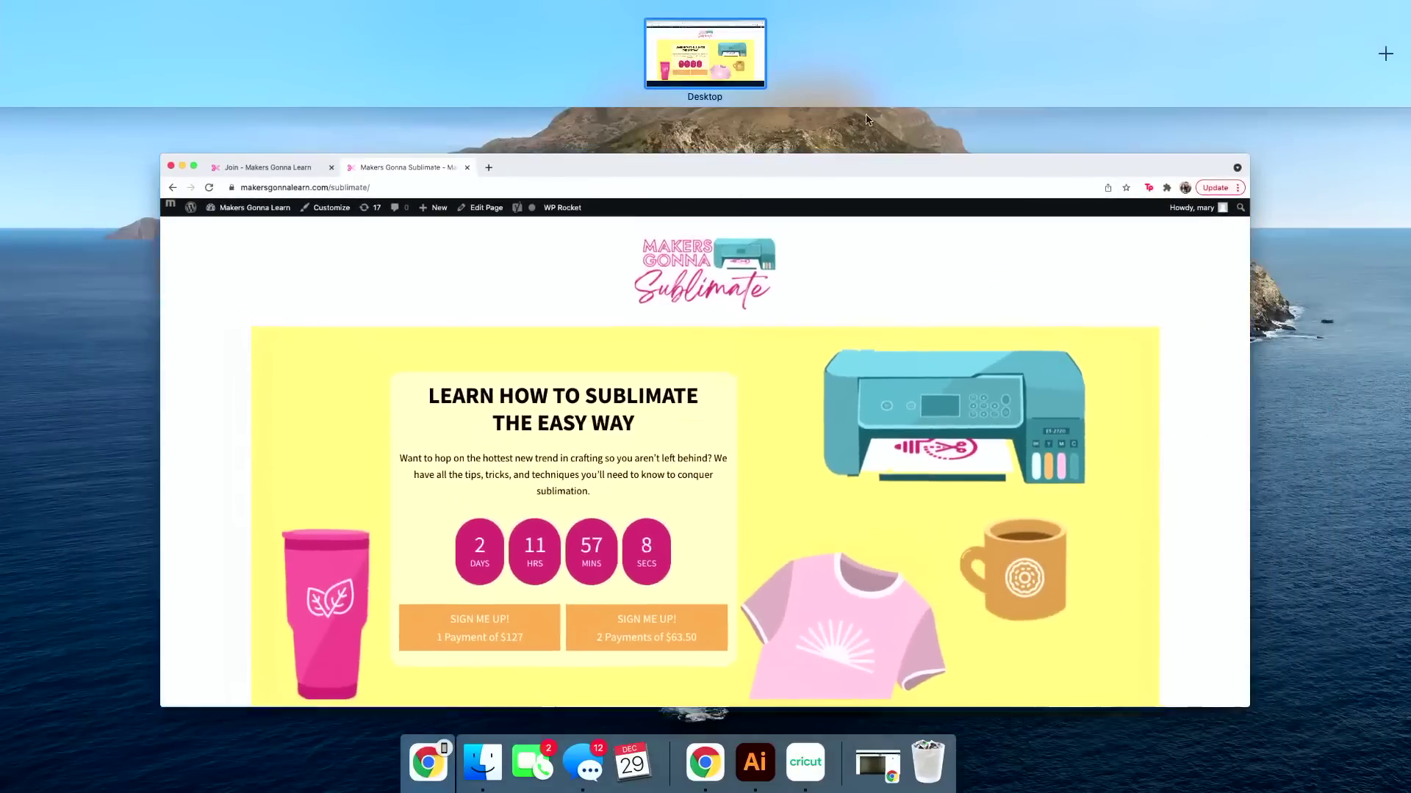
pyautogui.press('Escape')
pyautogui.press('super+space')
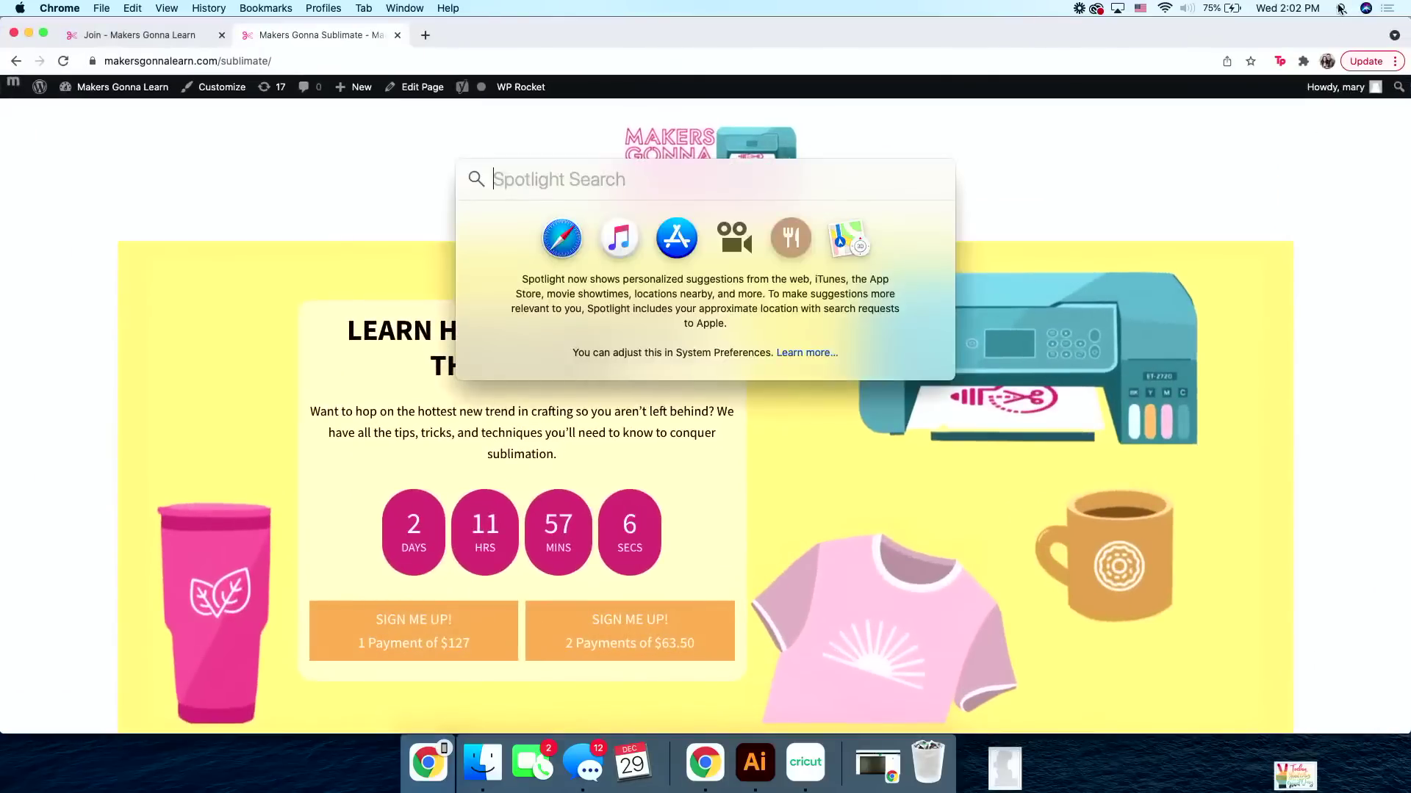
pyautogui.write('inkscape')
pyautogui.press('Return')
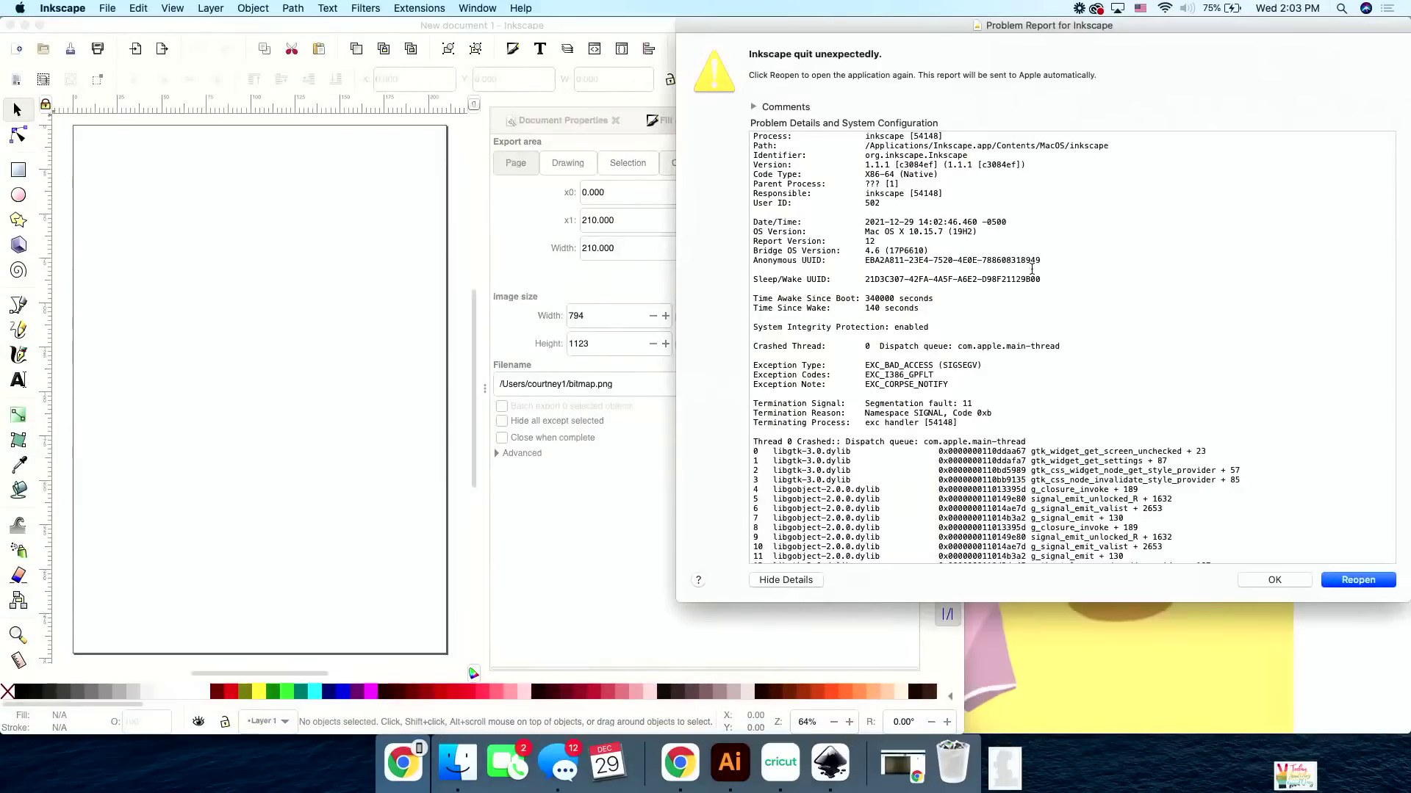
pyautogui.click(1358, 580)
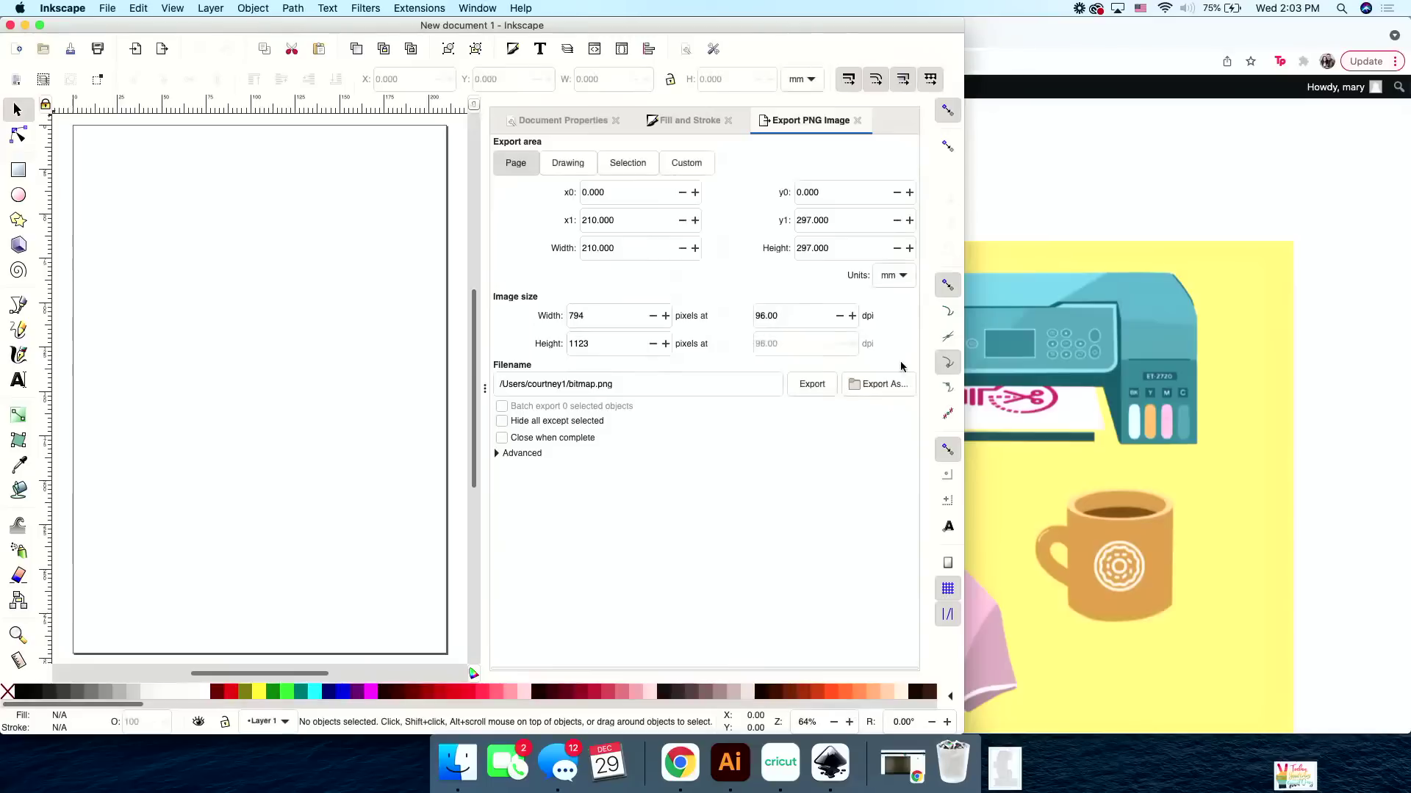
# Open the recent file bathmat4.png as an embedded image at the file's own DPI.
pyautogui.click(107, 8)
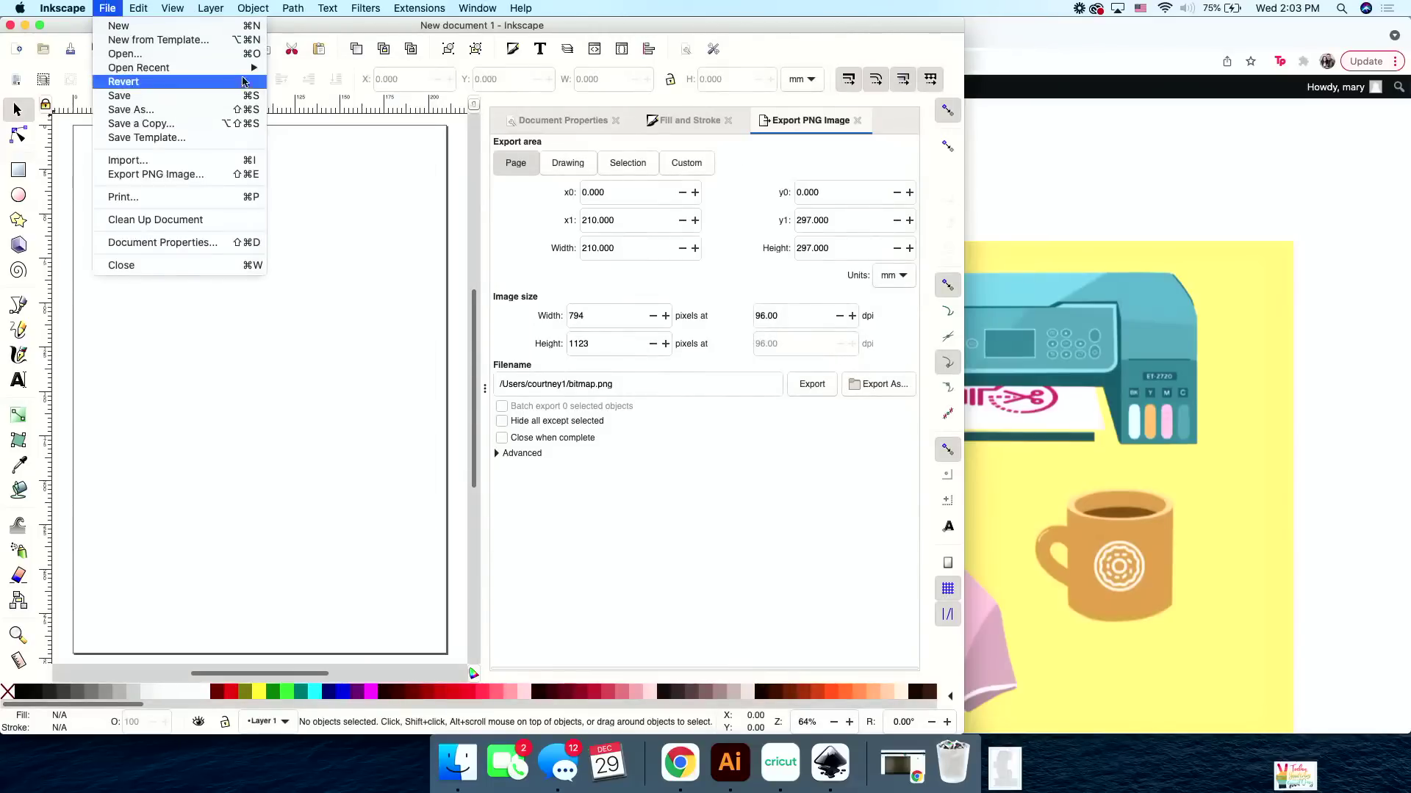
pyautogui.click(285, 70)
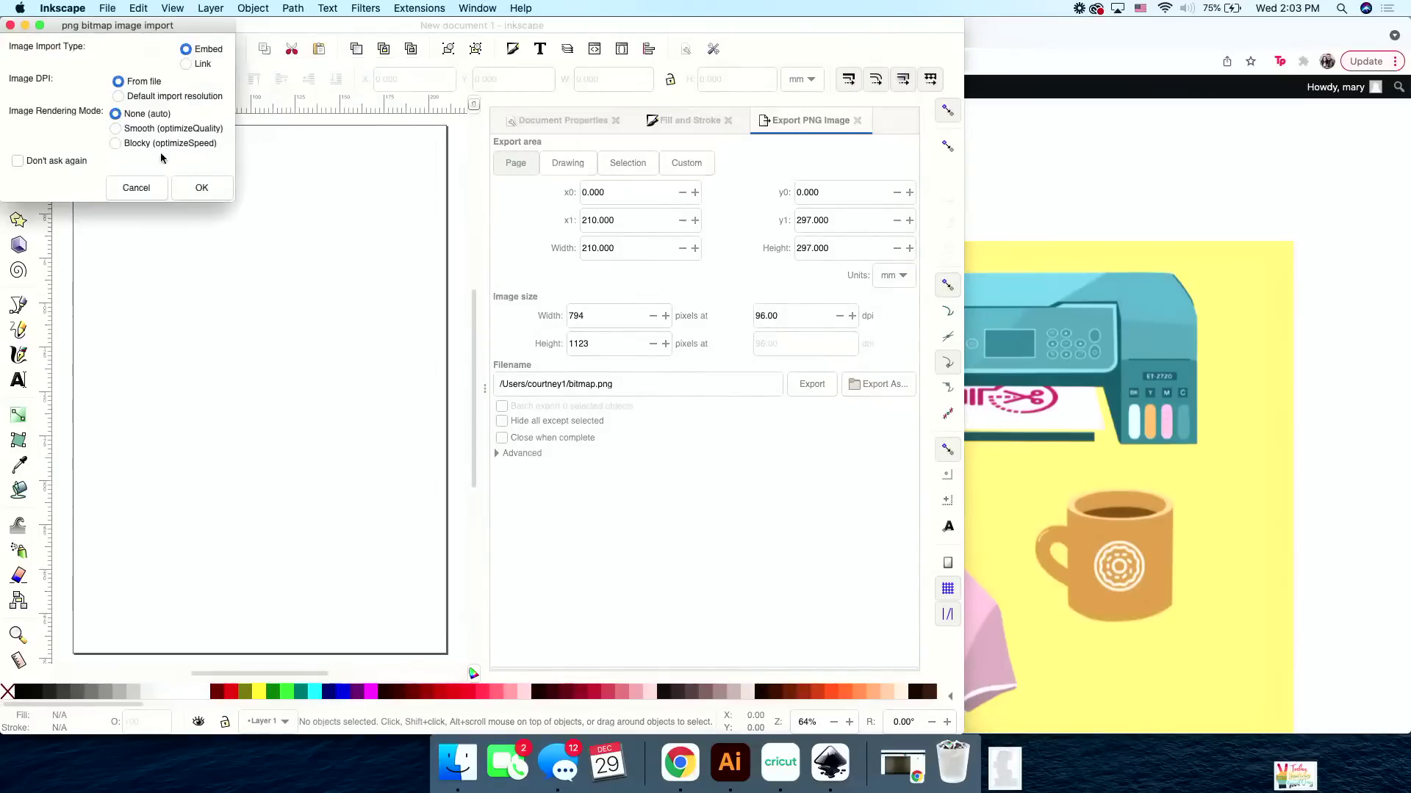
pyautogui.click(198, 188)
pyautogui.scroll(-3, 360, 356)
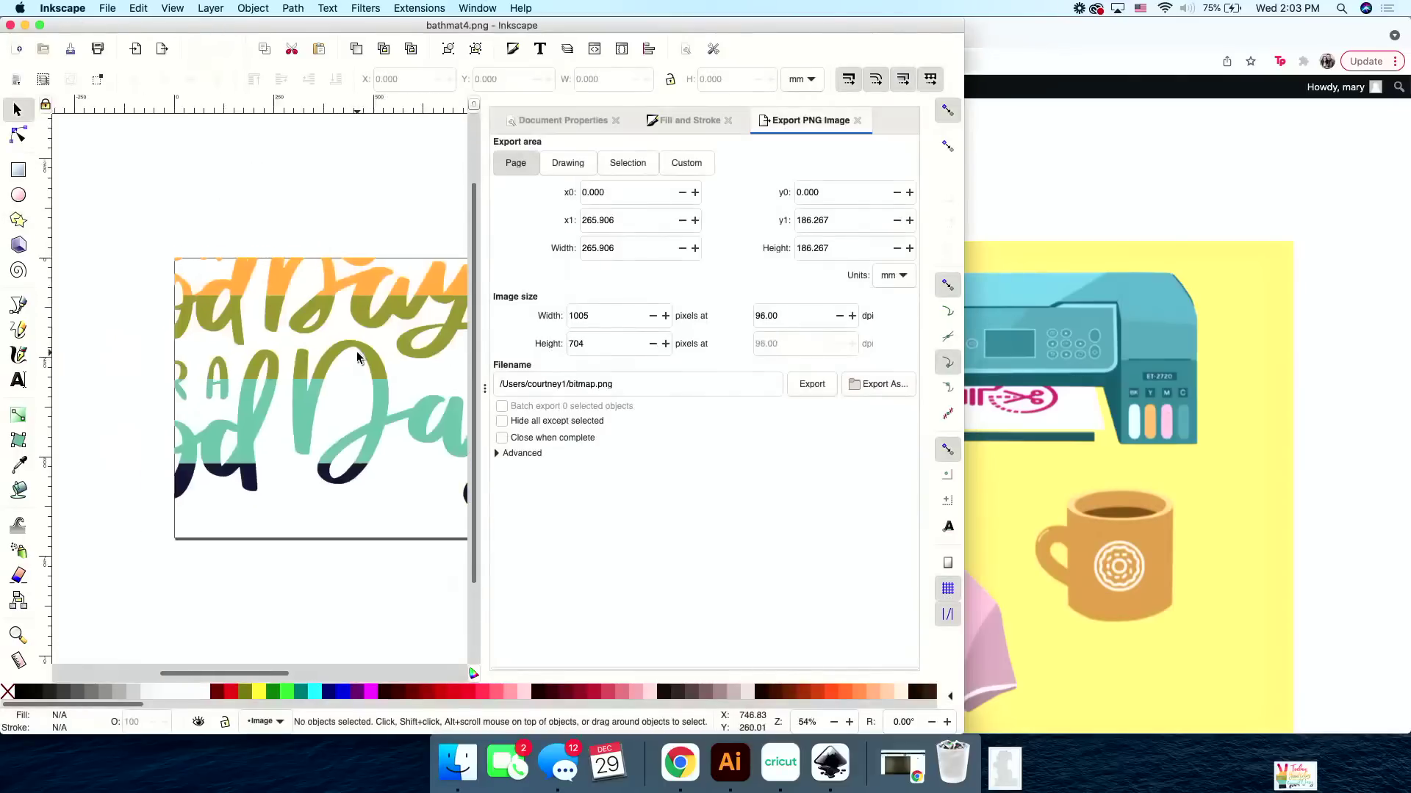
pyautogui.scroll(-1, 357, 358)
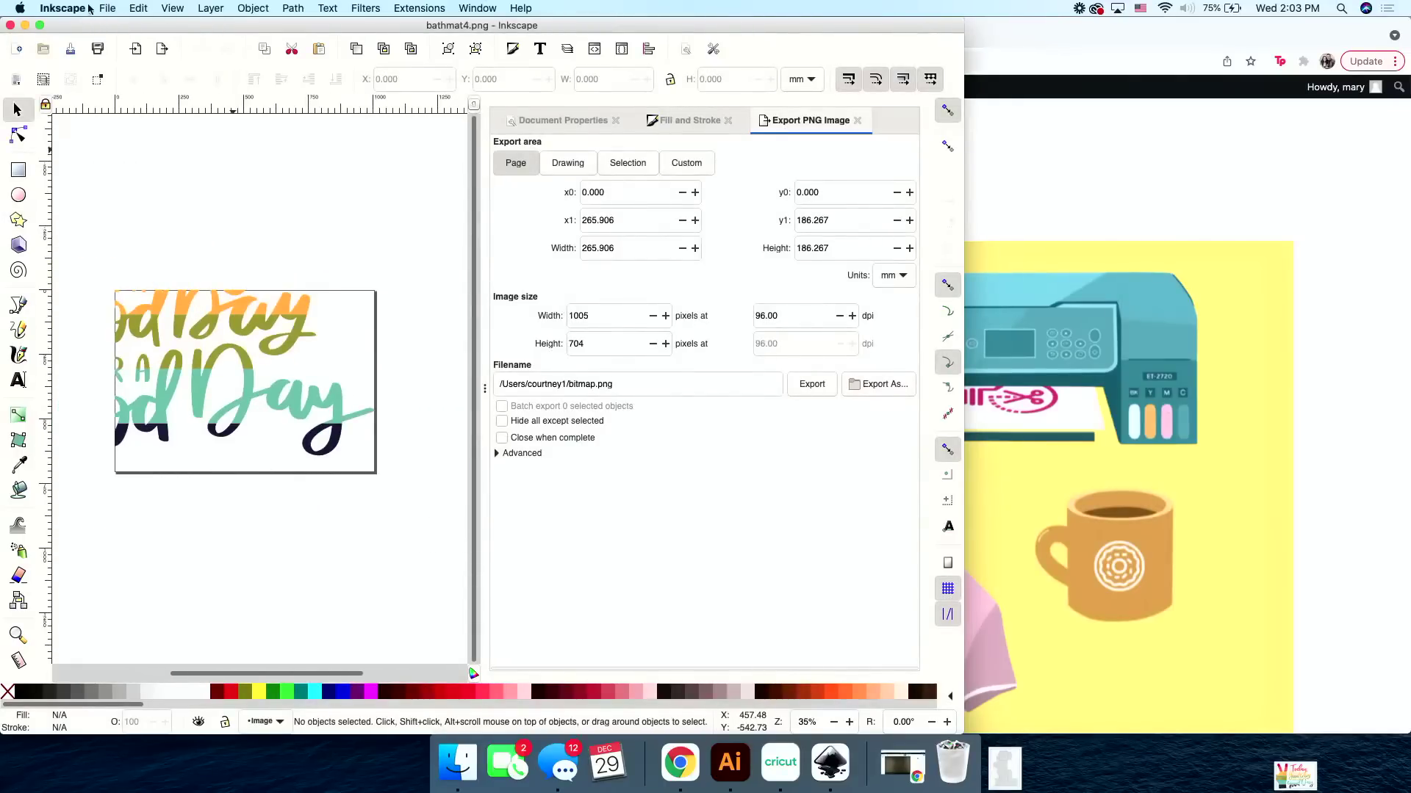
# Close the bathmat4.png document and relaunch Inkscape with a blank document.
pyautogui.click(8, 26)
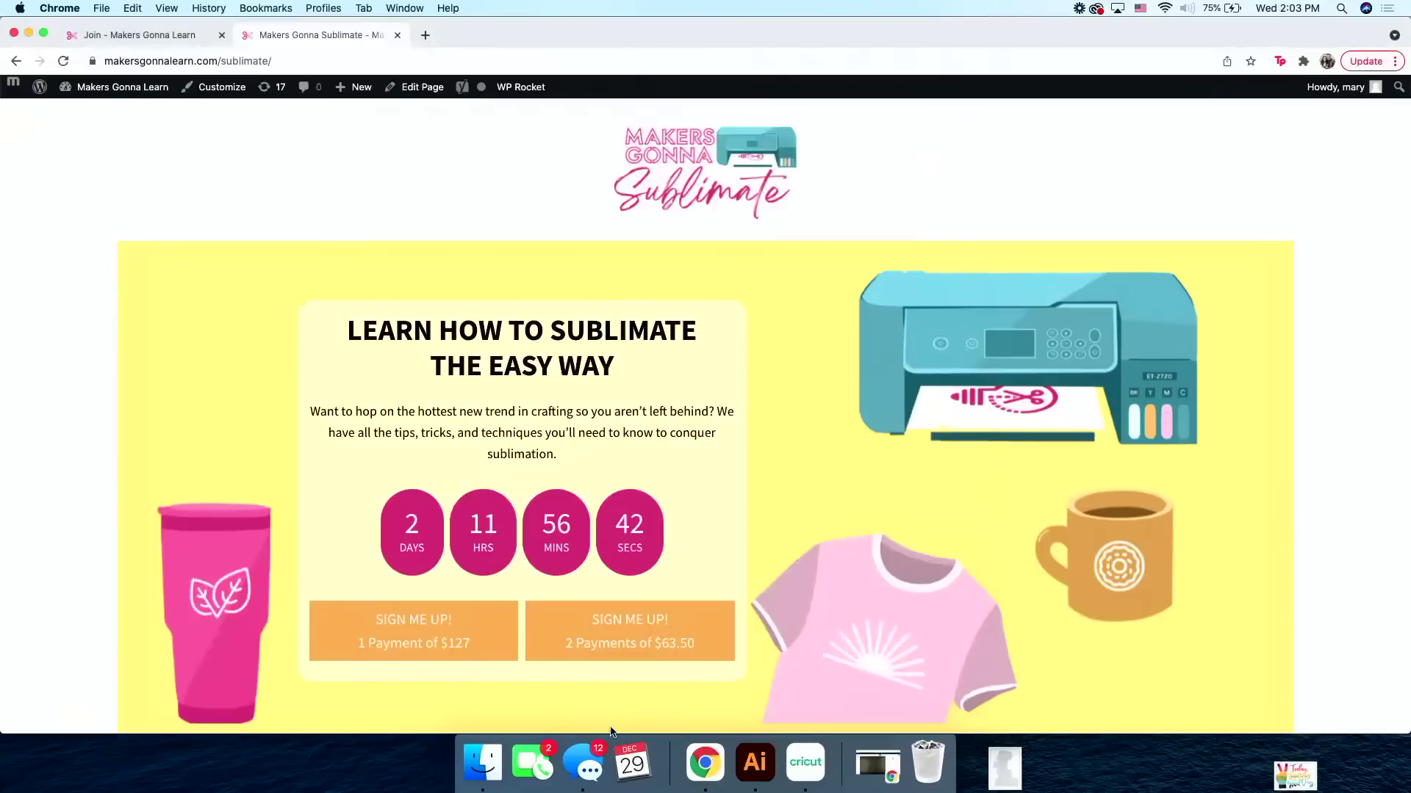
pyautogui.click(1349, 8)
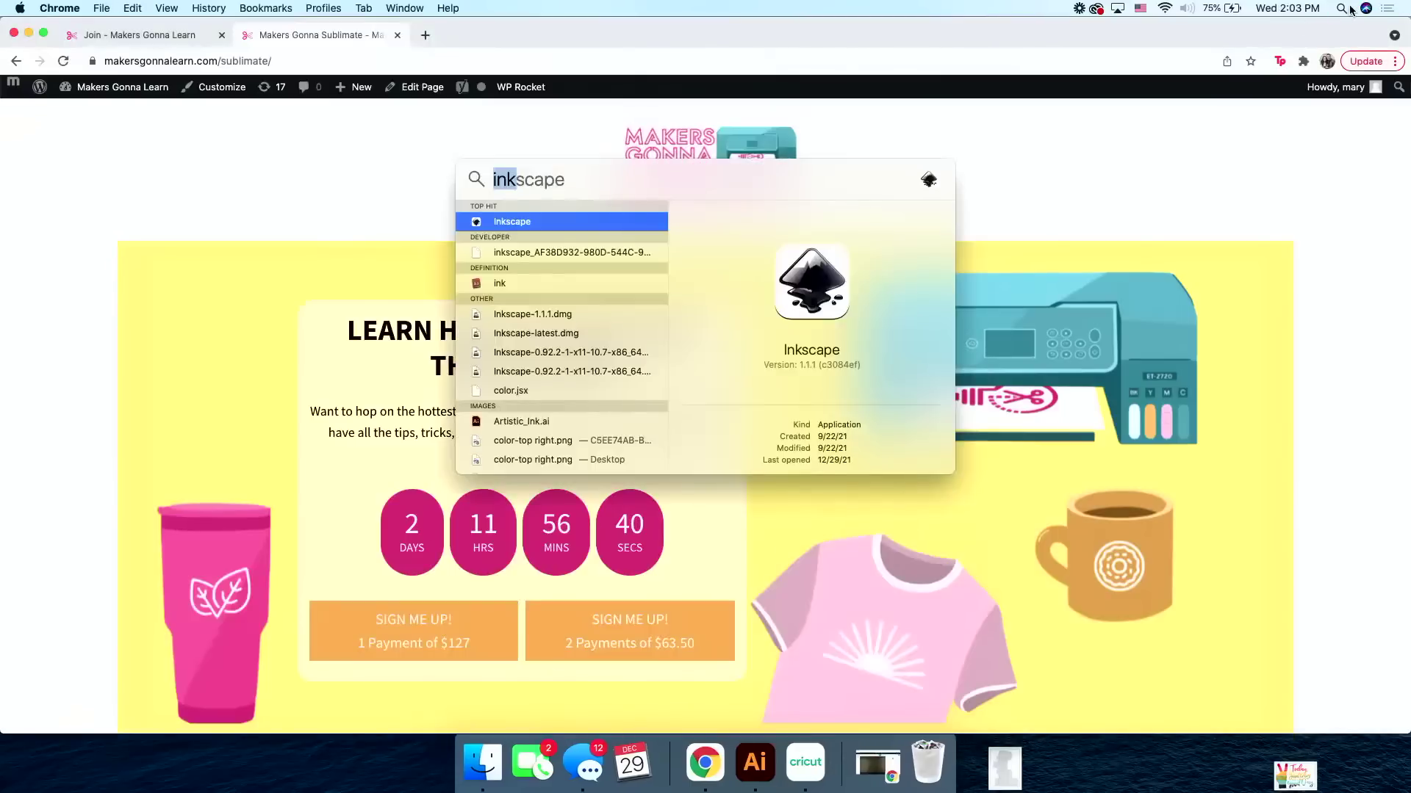
pyautogui.press('Return')
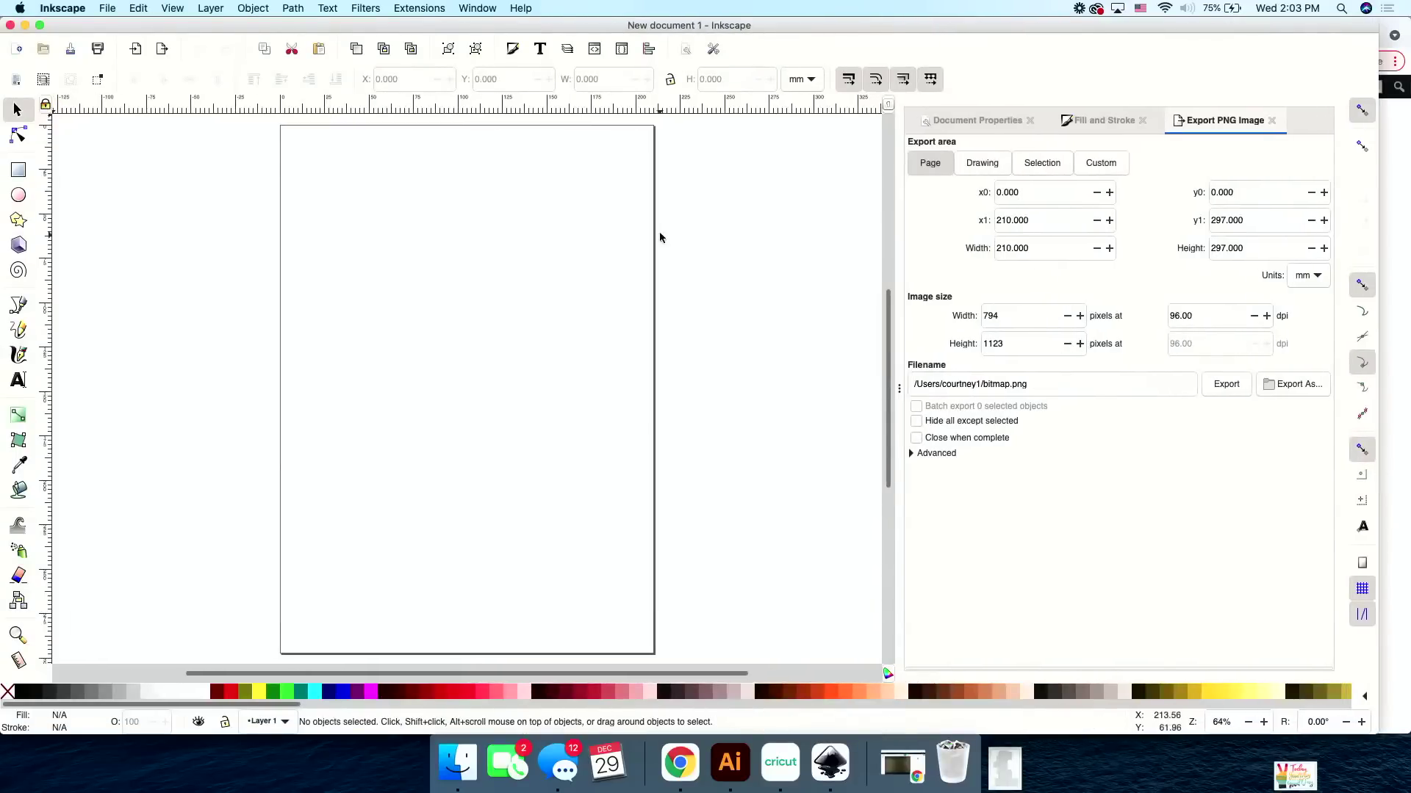
# Set the PNG export units to inches and the page export area to 8.5 in wide by 11 in high.
pyautogui.click(928, 169)
pyautogui.click(1318, 277)
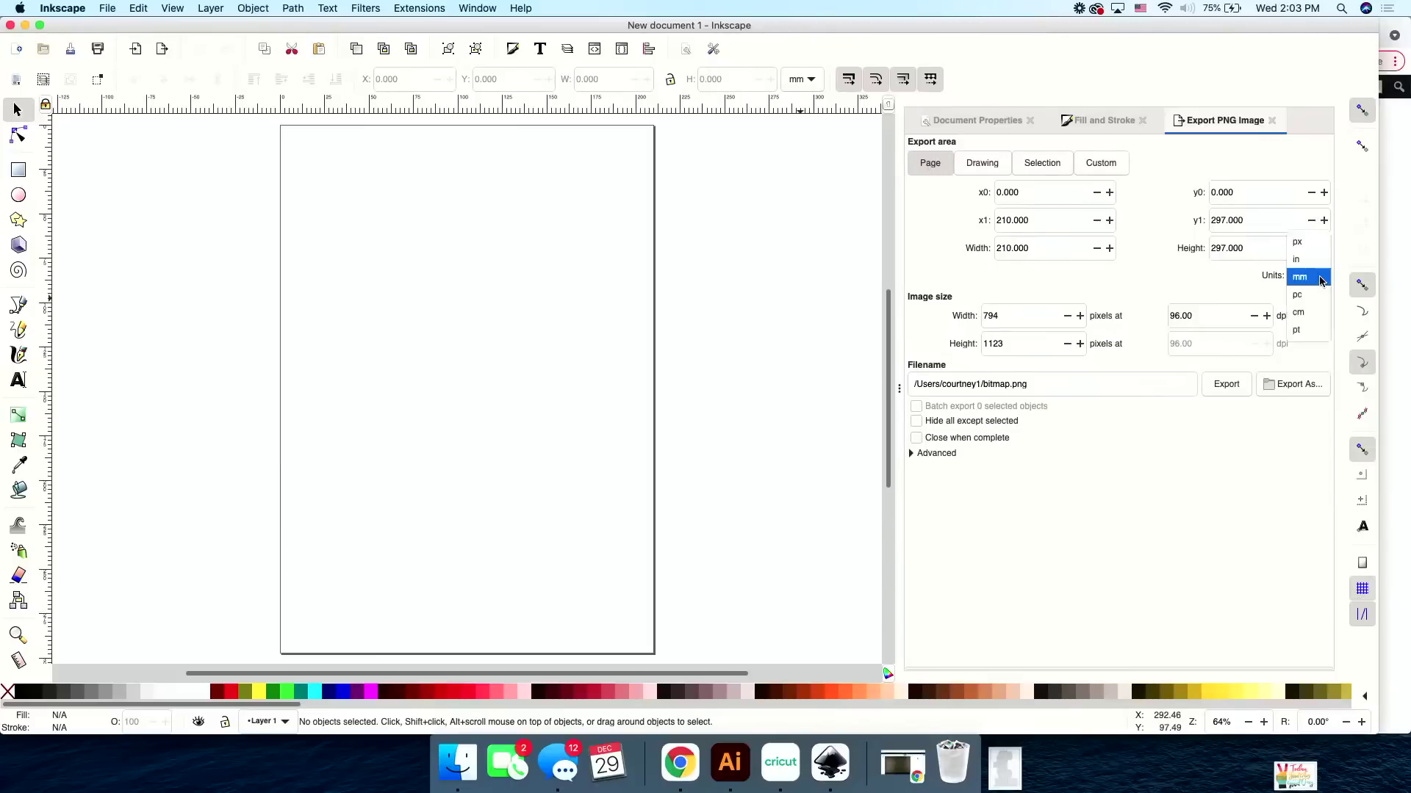
pyautogui.click(1312, 260)
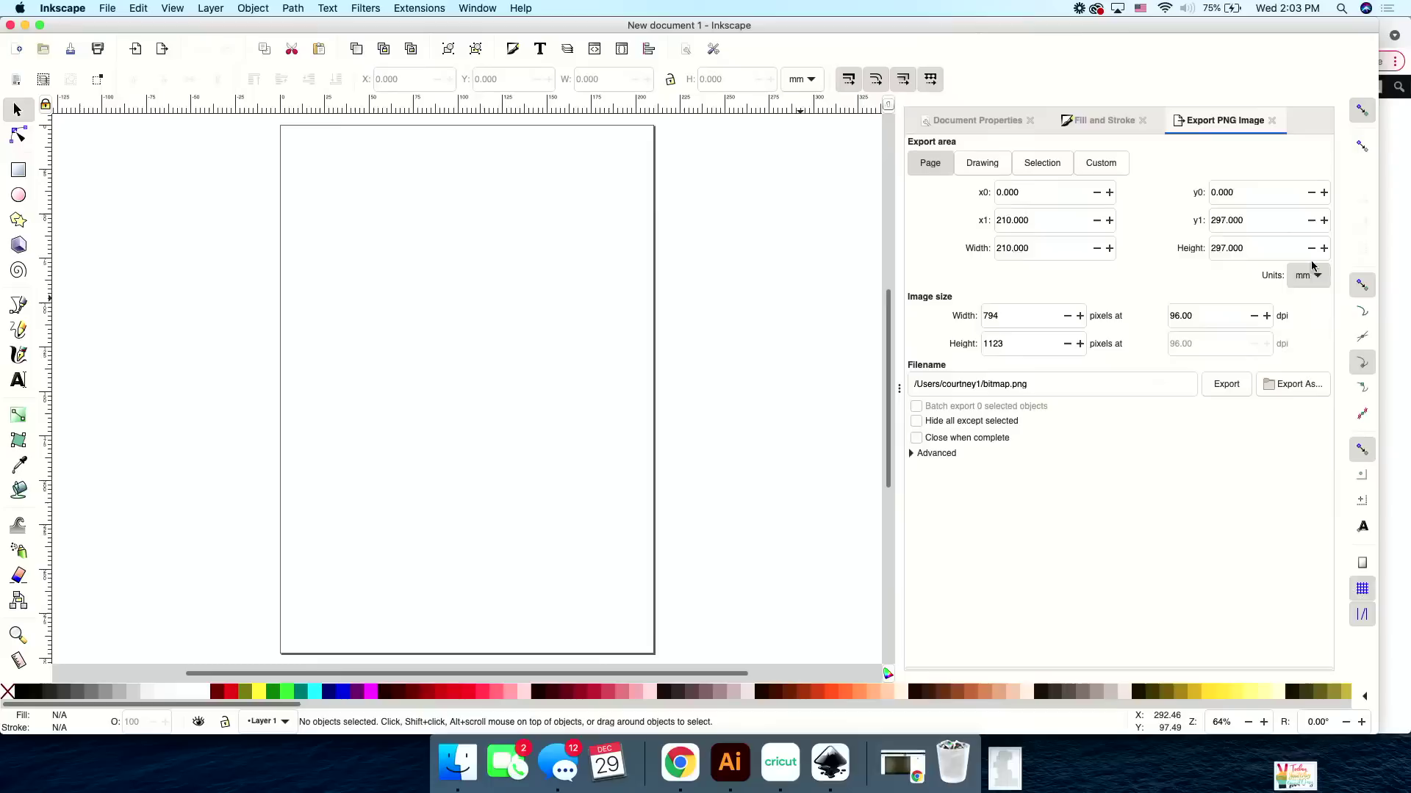
pyautogui.click(1038, 248)
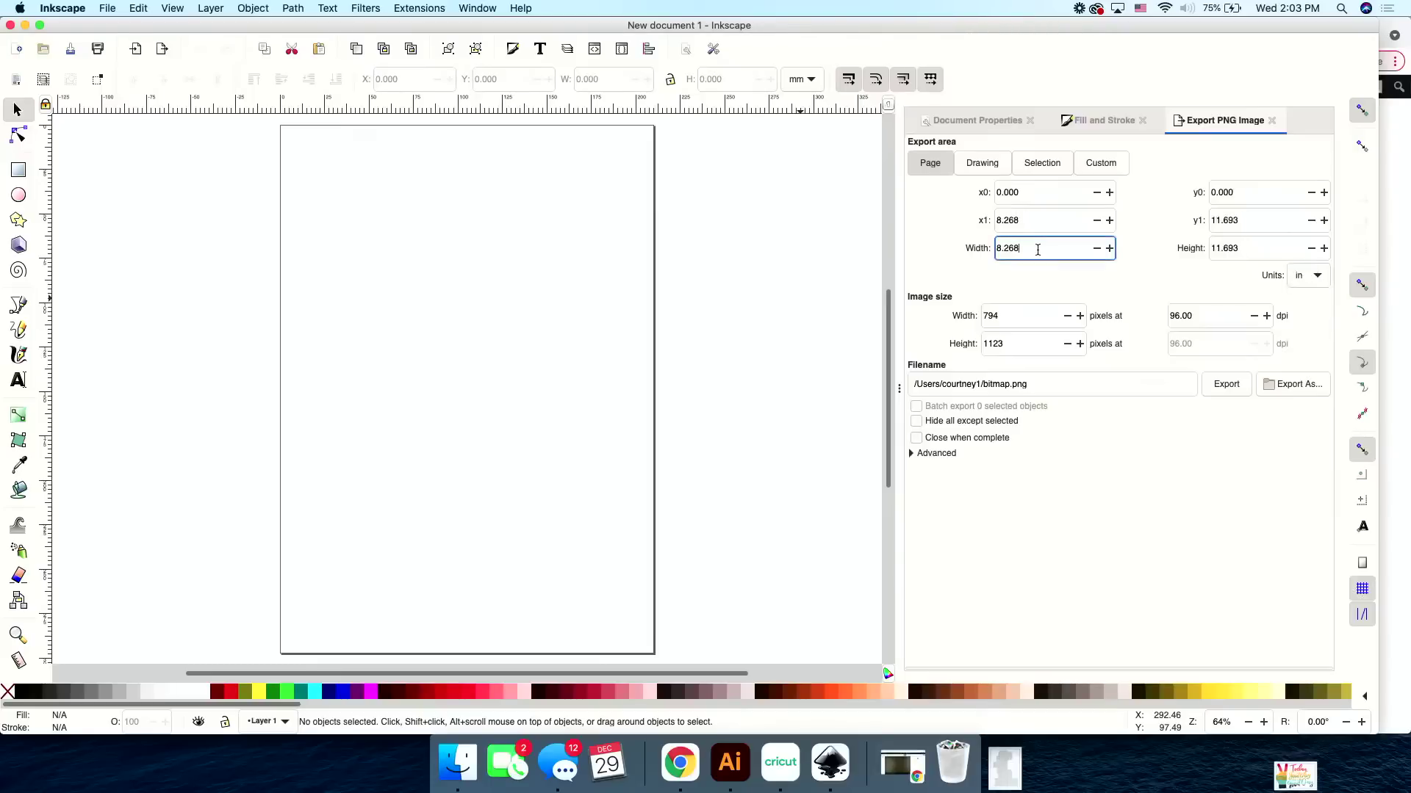
pyautogui.press('BackSpace')
pyautogui.press('BackSpace')
pyautogui.write('5')
pyautogui.press('Tab')
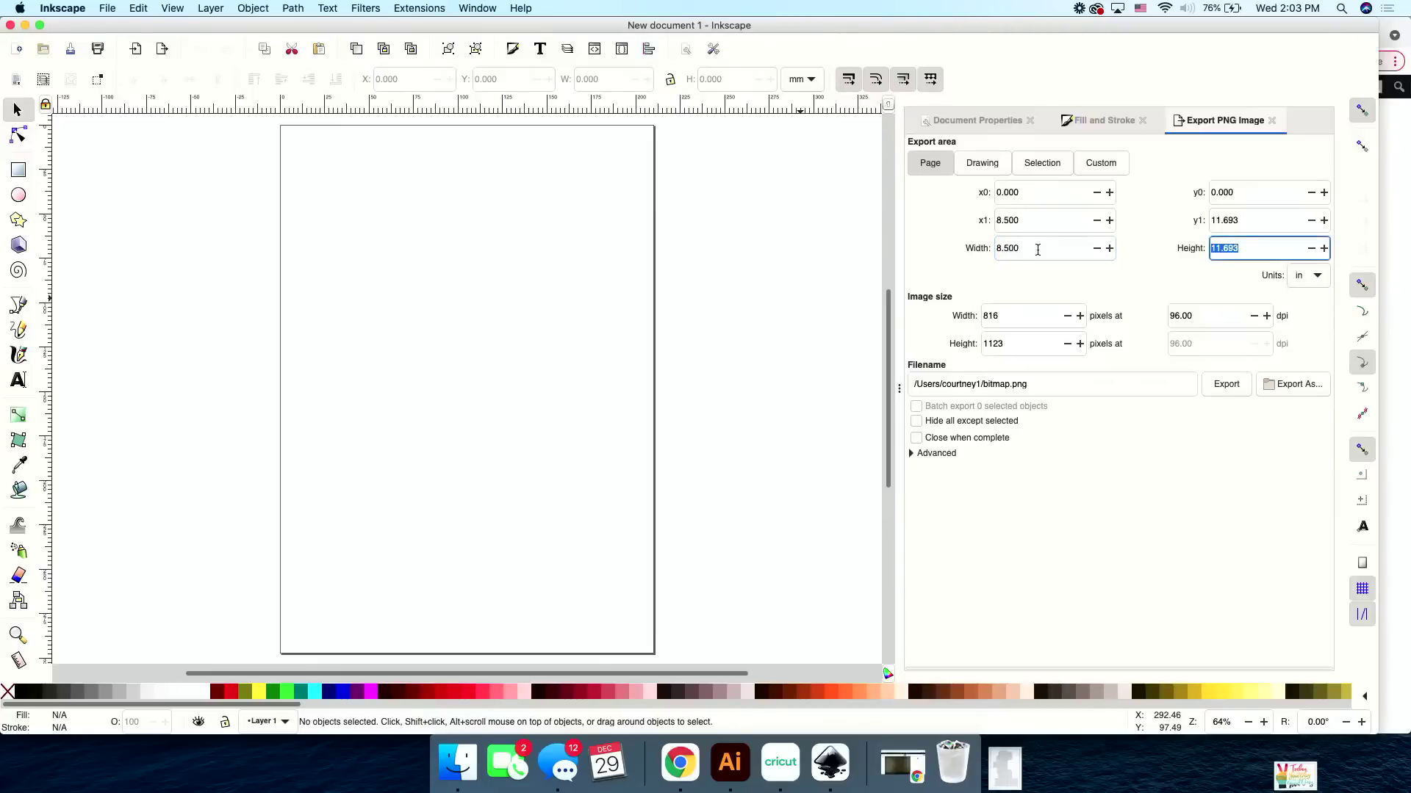
pyautogui.write('11')
pyautogui.press('Return')
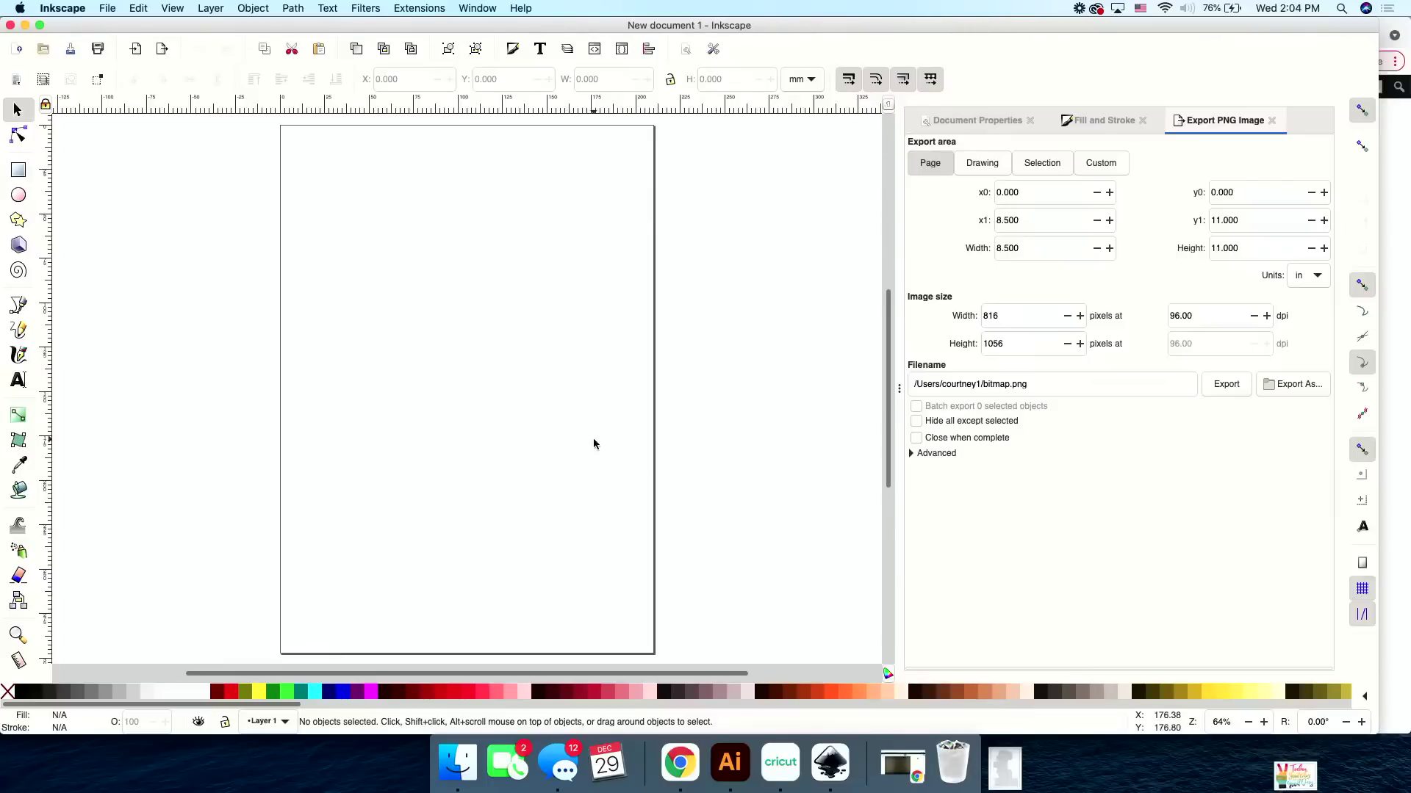
# Import the rainbow peace-sign "Today is a Good Day for a Good Day" PNG from the desktop as an embedded image, using the file's DPI.
pyautogui.hscroll(5, 593, 443)
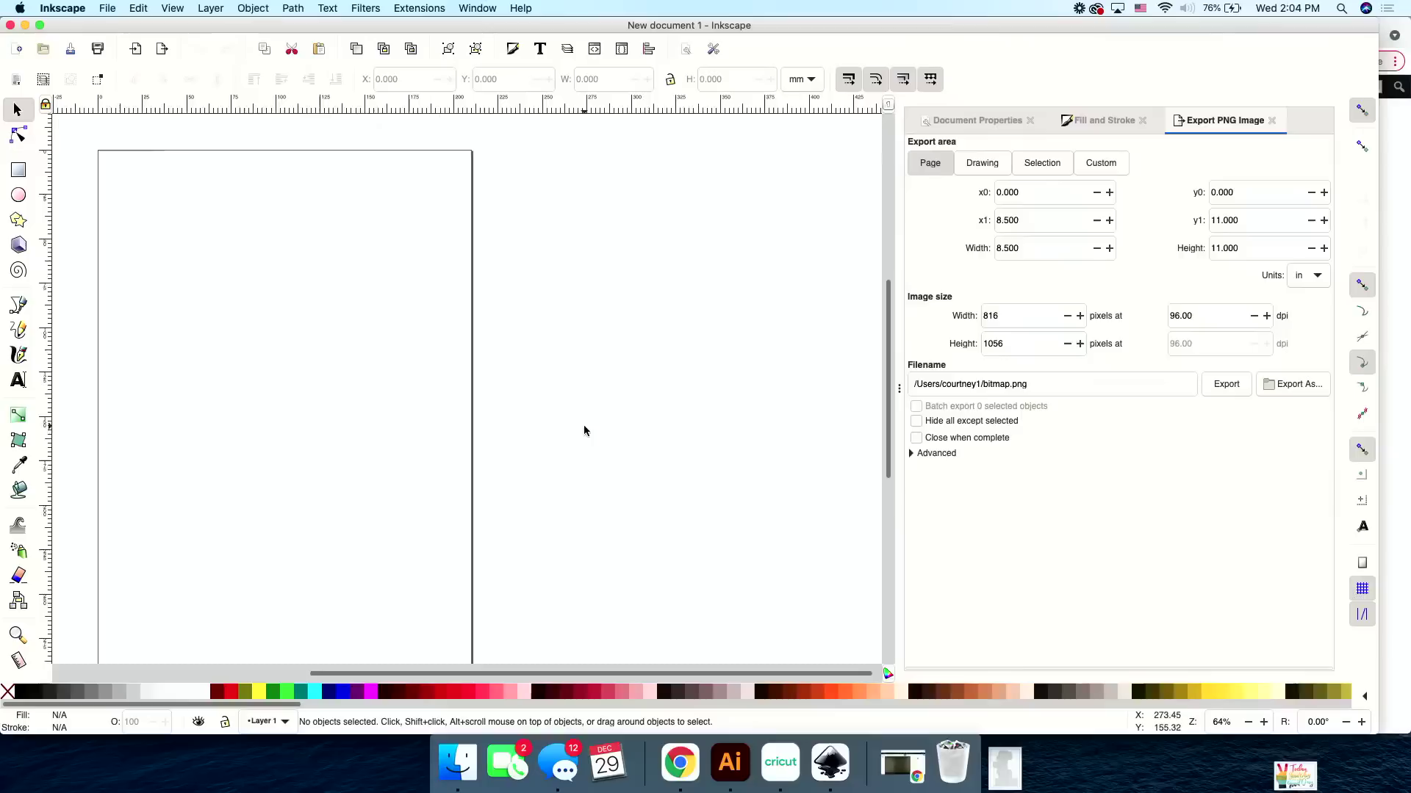
pyautogui.scroll(-3, 583, 425)
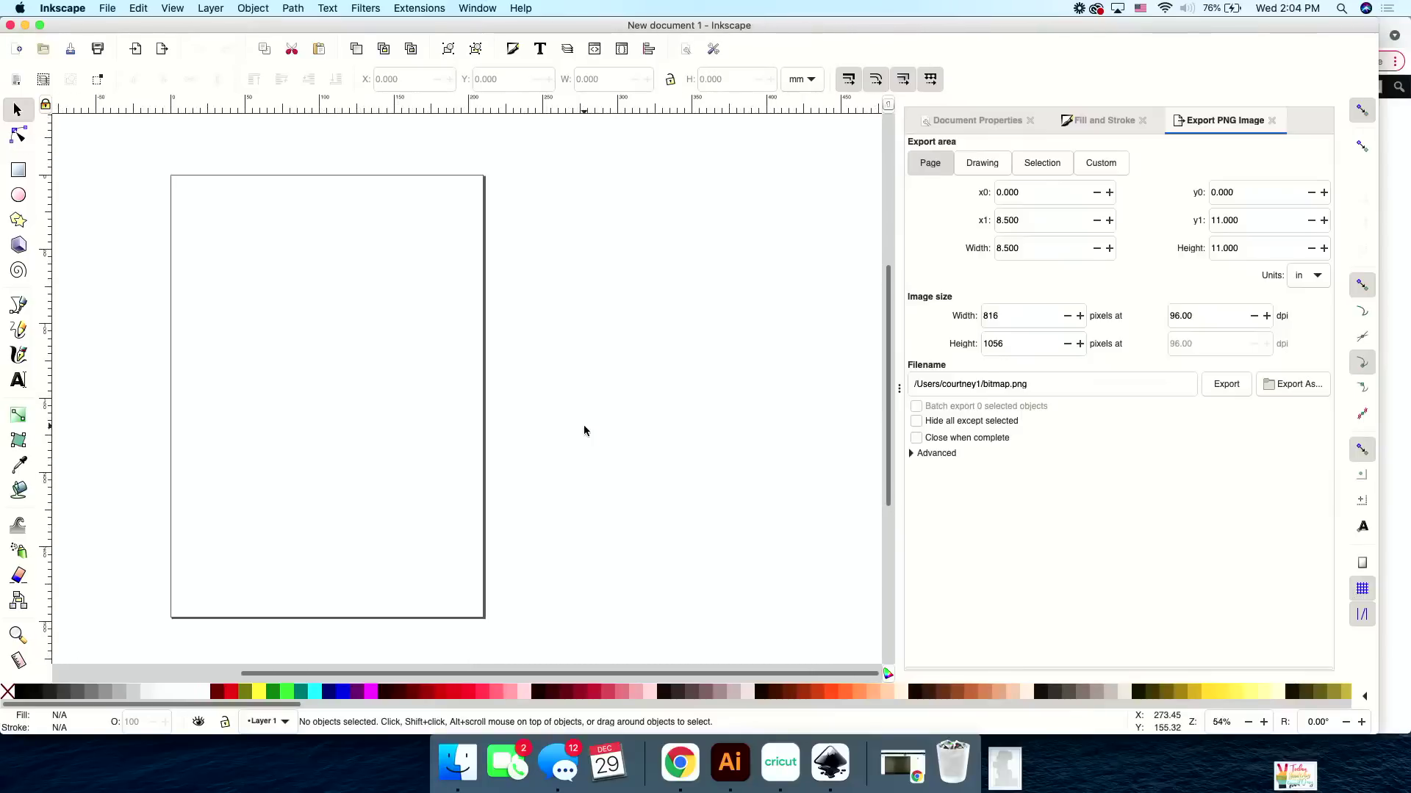
pyautogui.click(1305, 785)
pyautogui.moveTo(1305, 784); pyautogui.dragTo(644, 425)
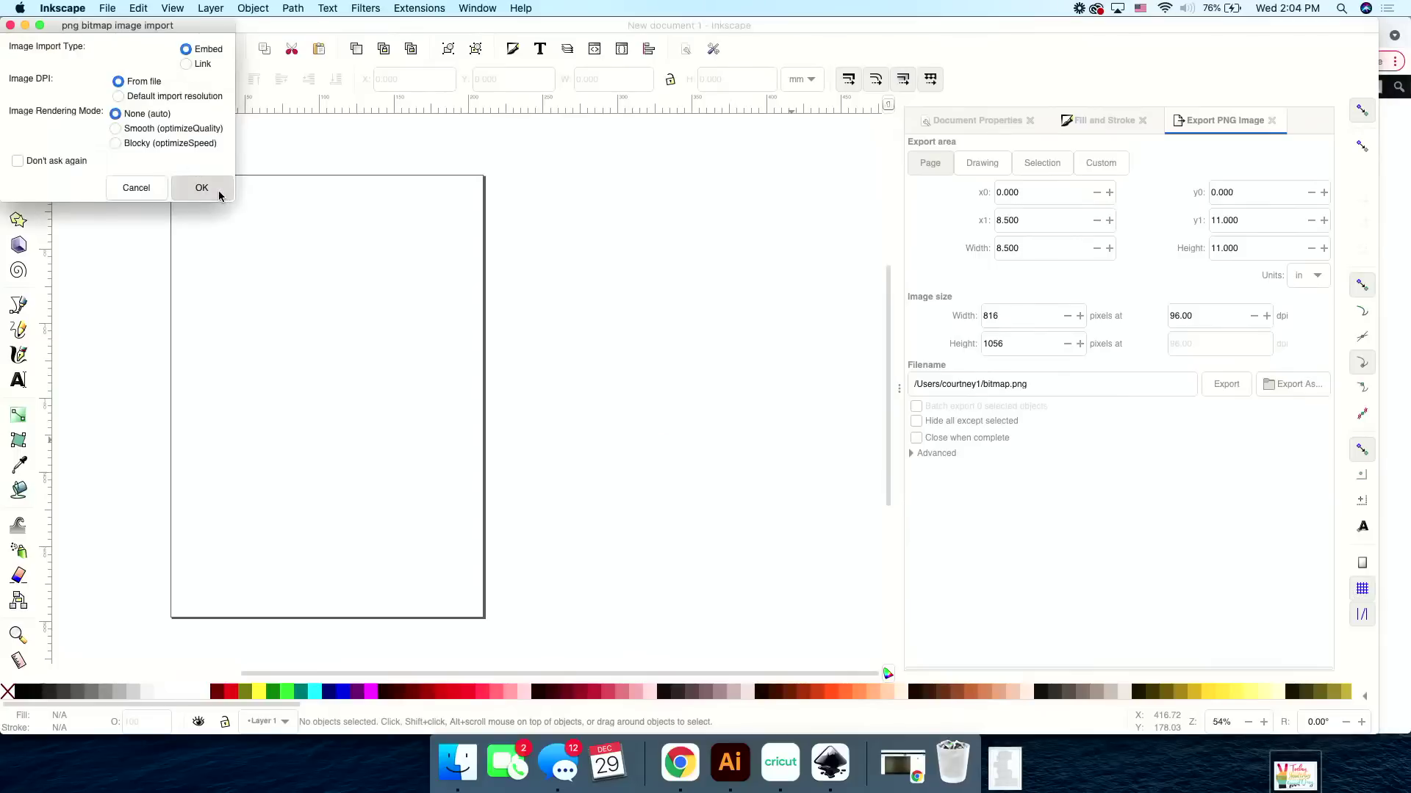
pyautogui.click(201, 189)
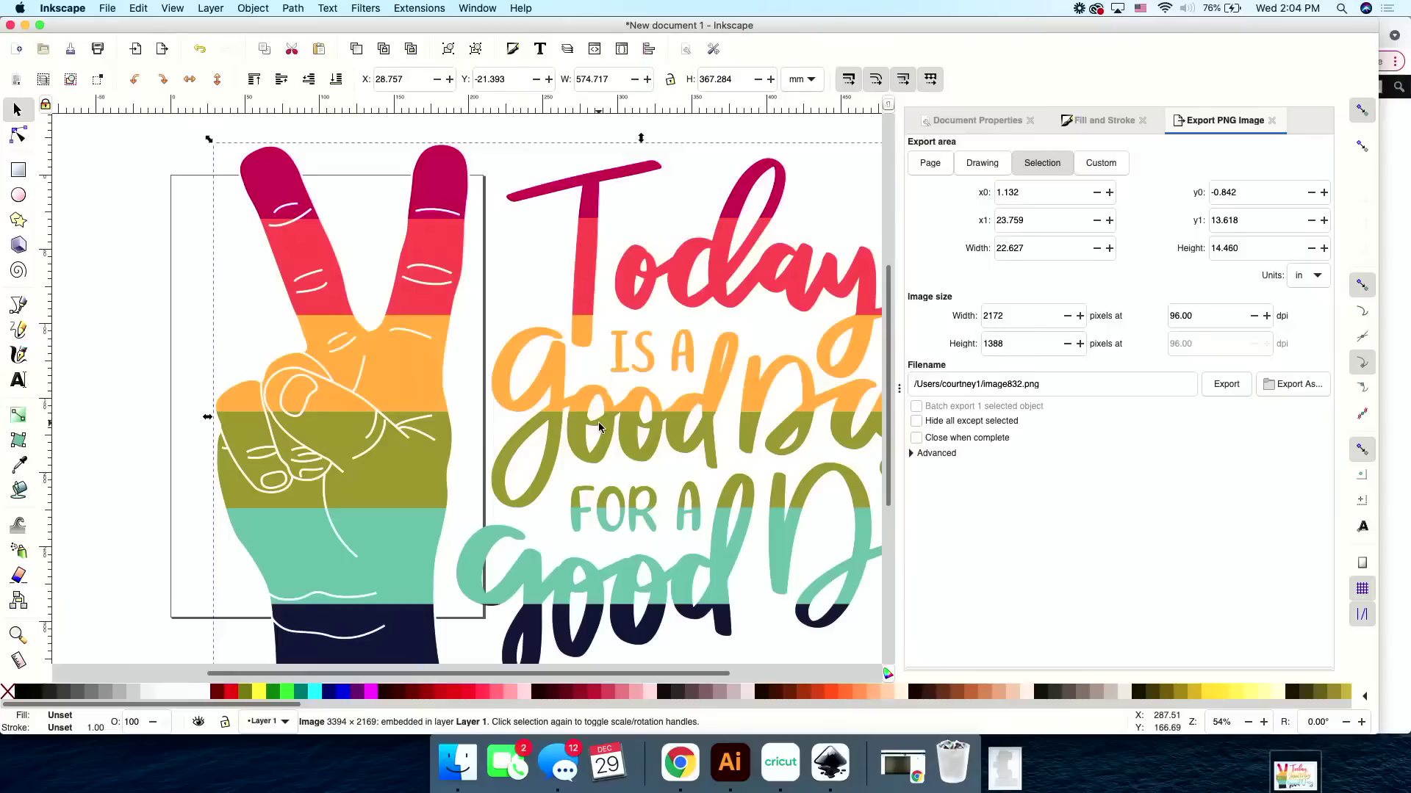
pyautogui.hscroll(5, 599, 426)
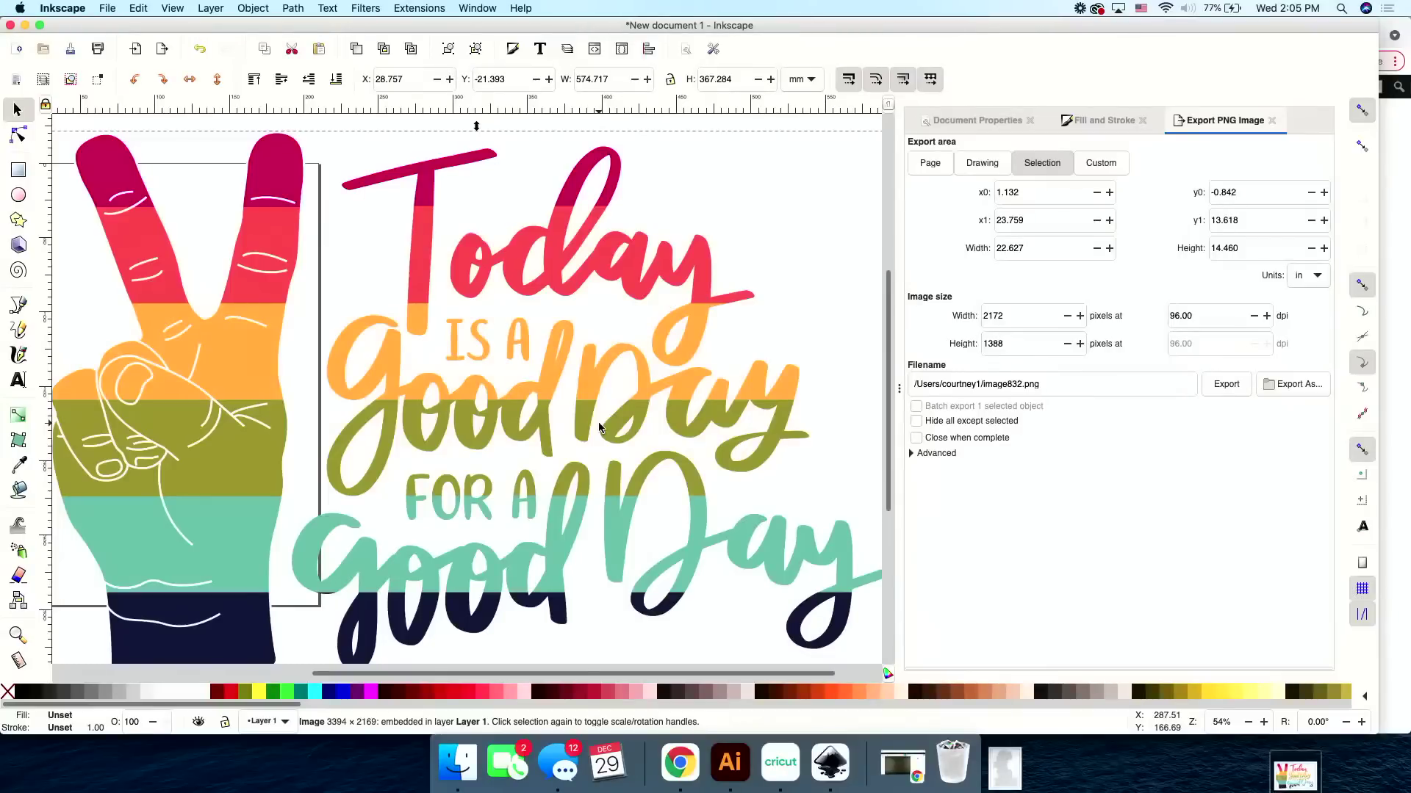
pyautogui.scroll(-2, 598, 426)
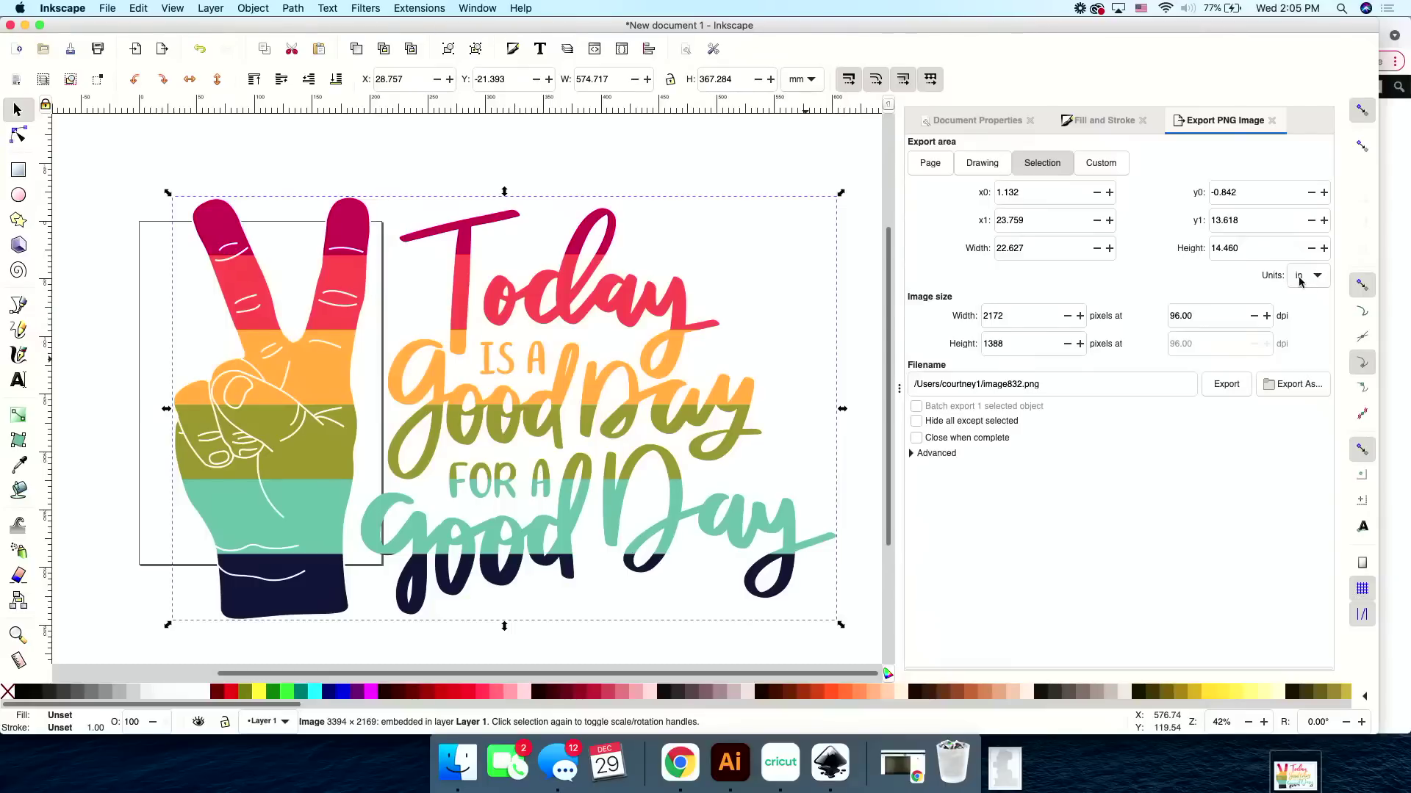
# Try to resize the selected artwork to 18 in wide by 13 in high through the export area size.
pyautogui.moveTo(1035, 246); pyautogui.dragTo(992, 246)
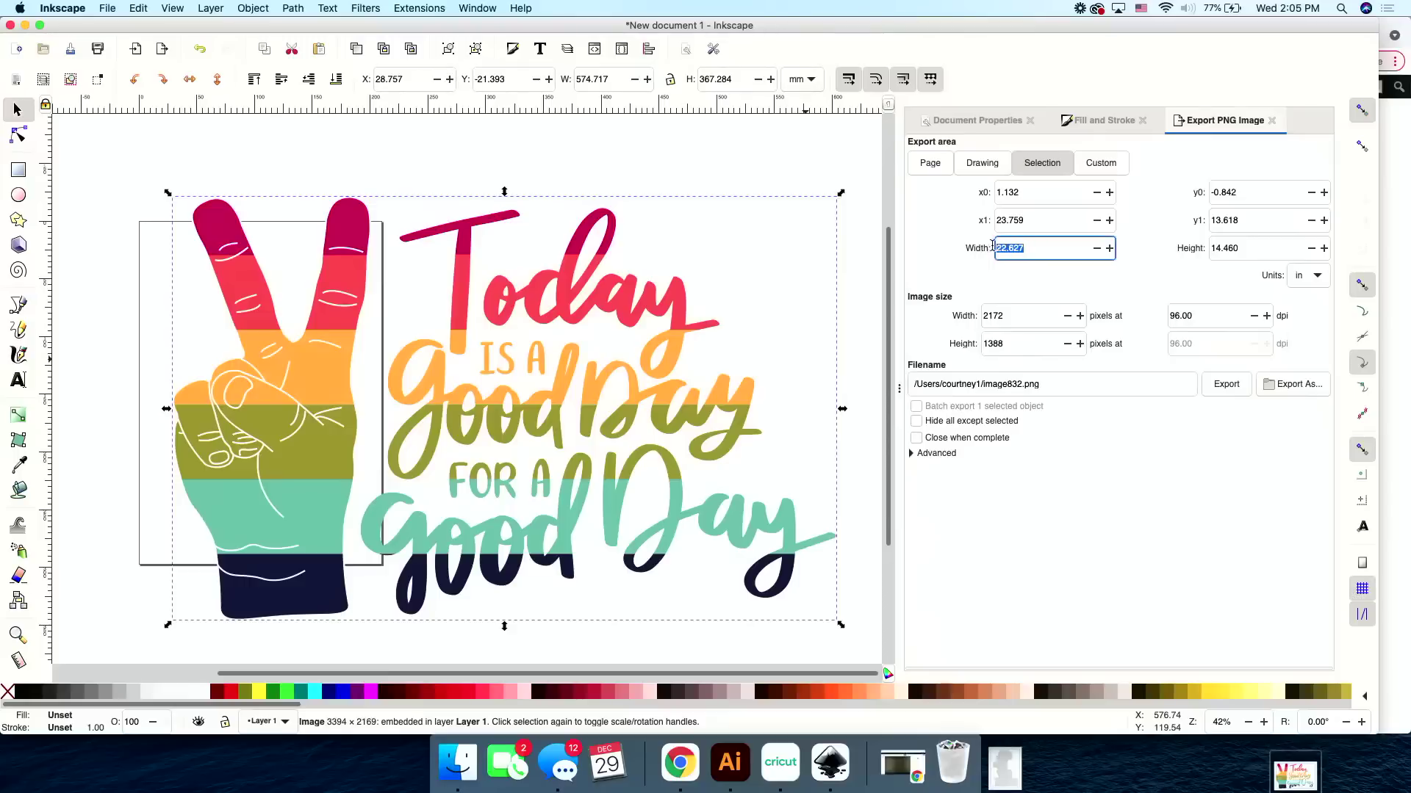
pyautogui.write('18')
pyautogui.press('Tab')
pyautogui.write('1')
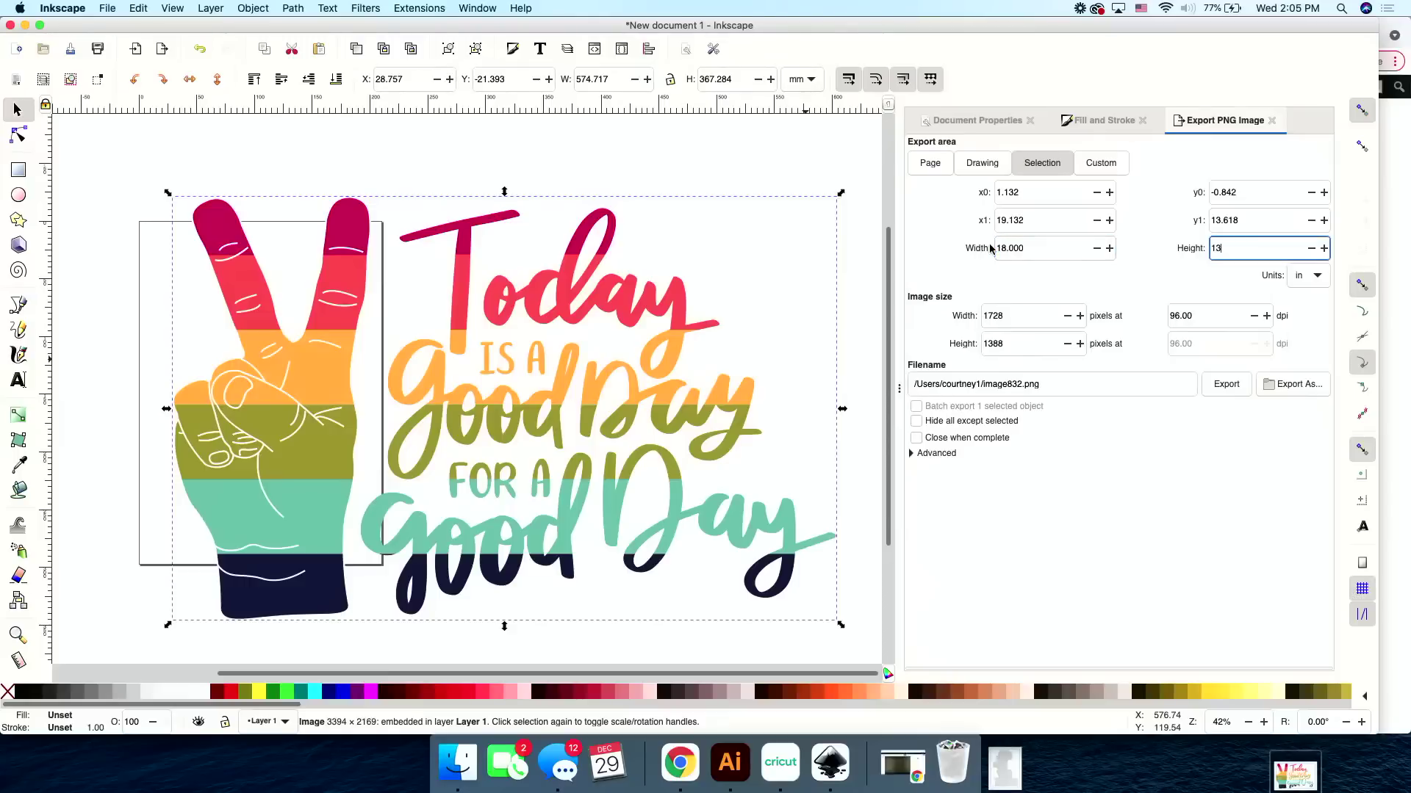
pyautogui.press('Return')
pyautogui.click(702, 149)
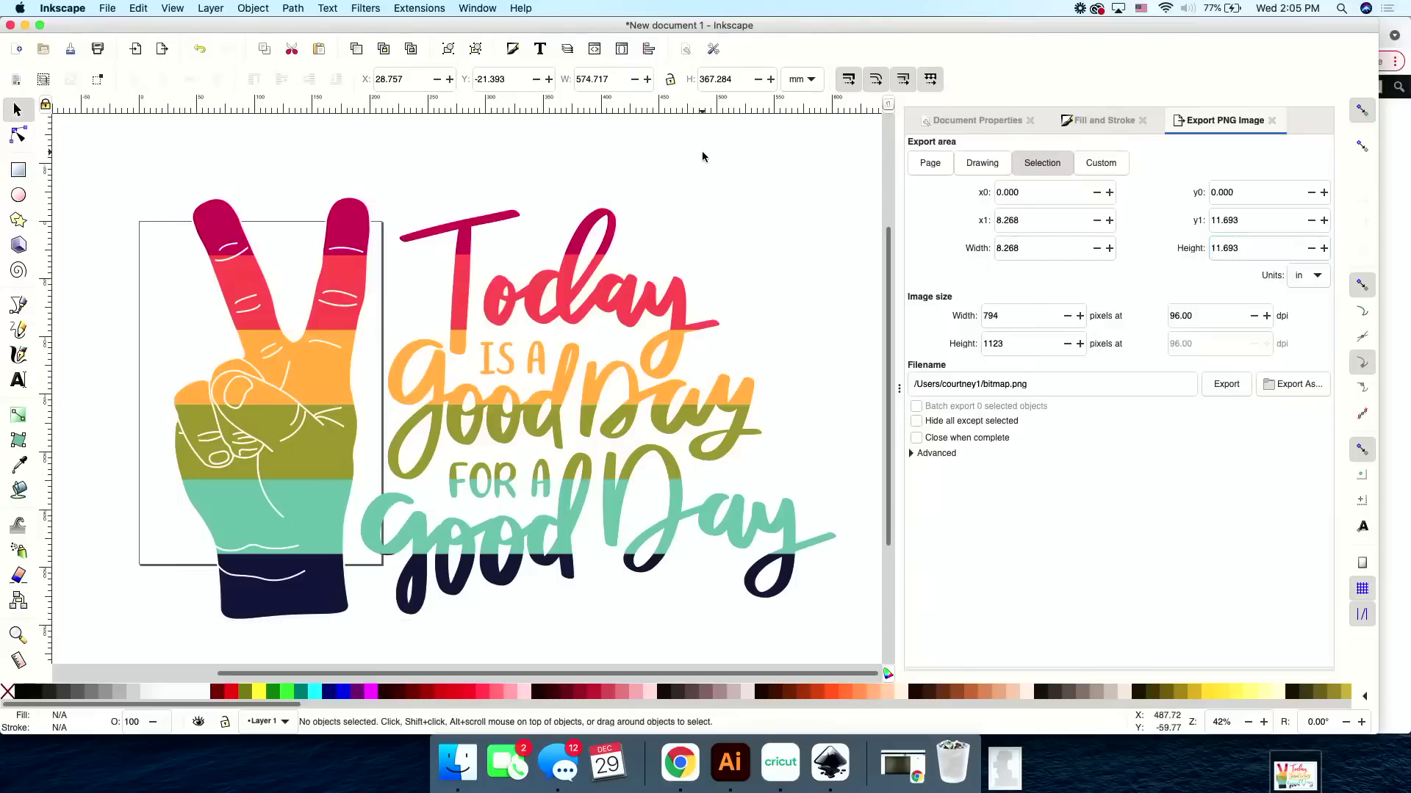
# Set the page export area's width to 18 in.
pyautogui.click(1268, 256)
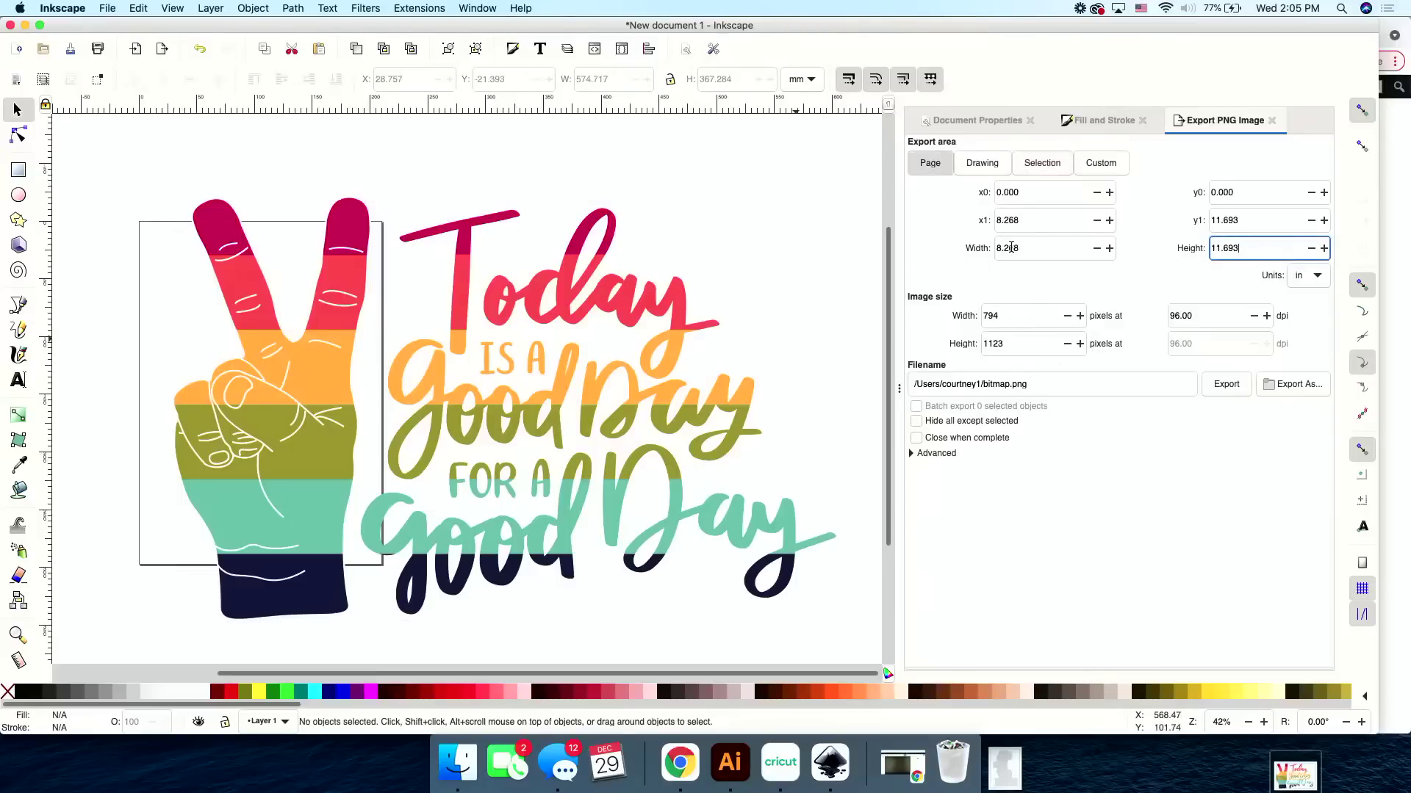
pyautogui.click(1045, 254)
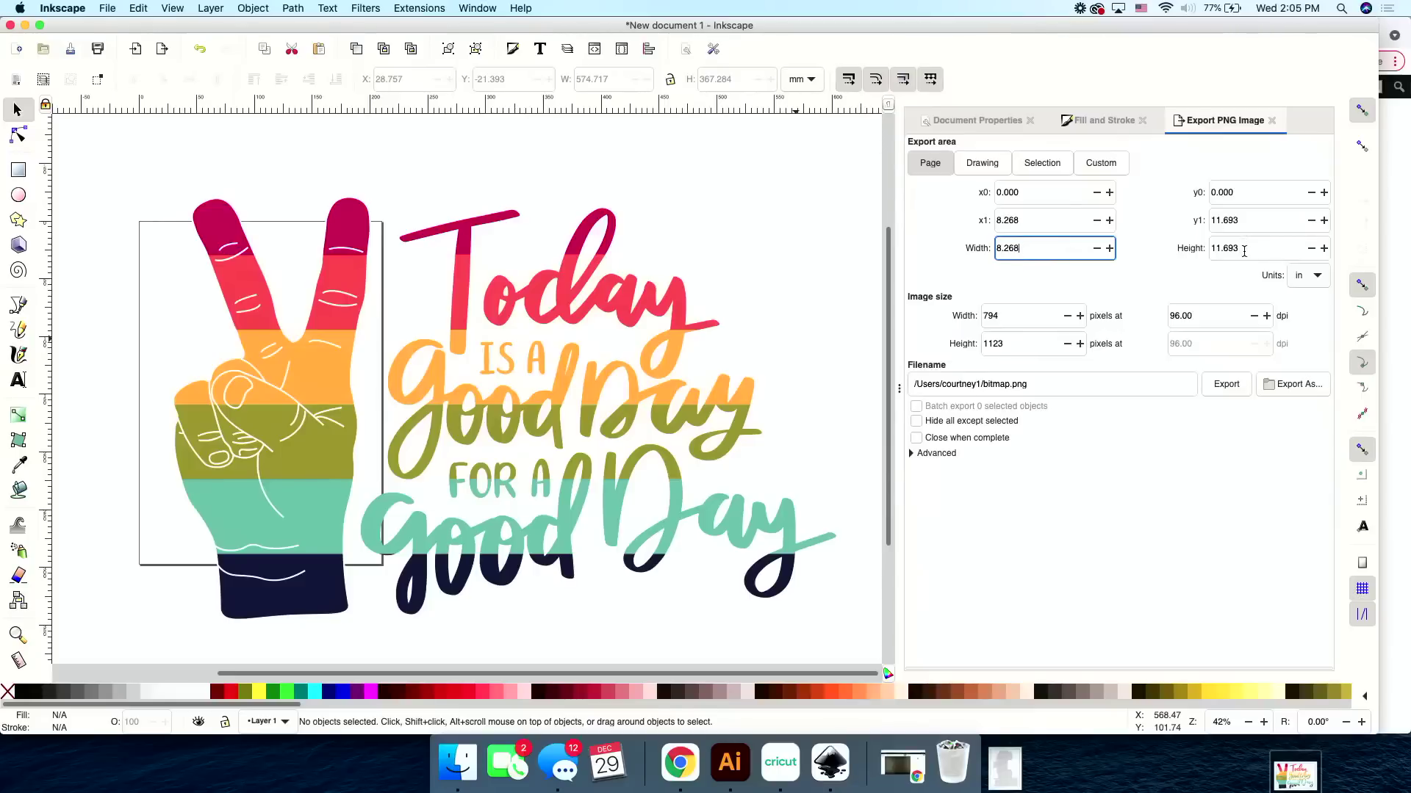
pyautogui.moveTo(1026, 250); pyautogui.dragTo(975, 252)
pyautogui.press('BackSpace')
pyautogui.press('Return')
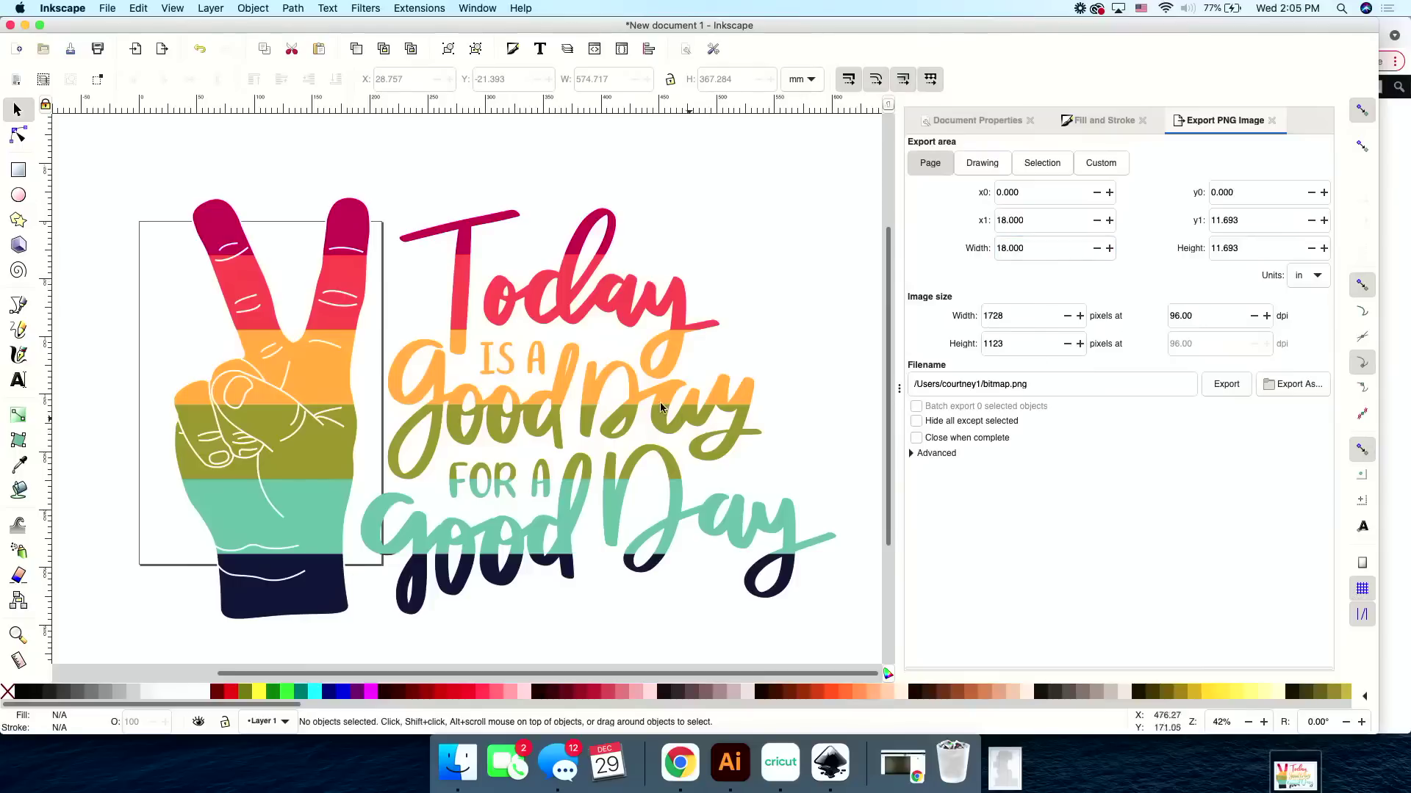
# Move the peace-sign artwork sideways to about X 114.6 mm so it mostly clears the page, keeping it selected.
pyautogui.click(723, 340)
pyautogui.moveTo(629, 400); pyautogui.dragTo(669, 398)
pyautogui.hscroll(2, 456, 420)
pyautogui.hscroll(2, 456, 420)
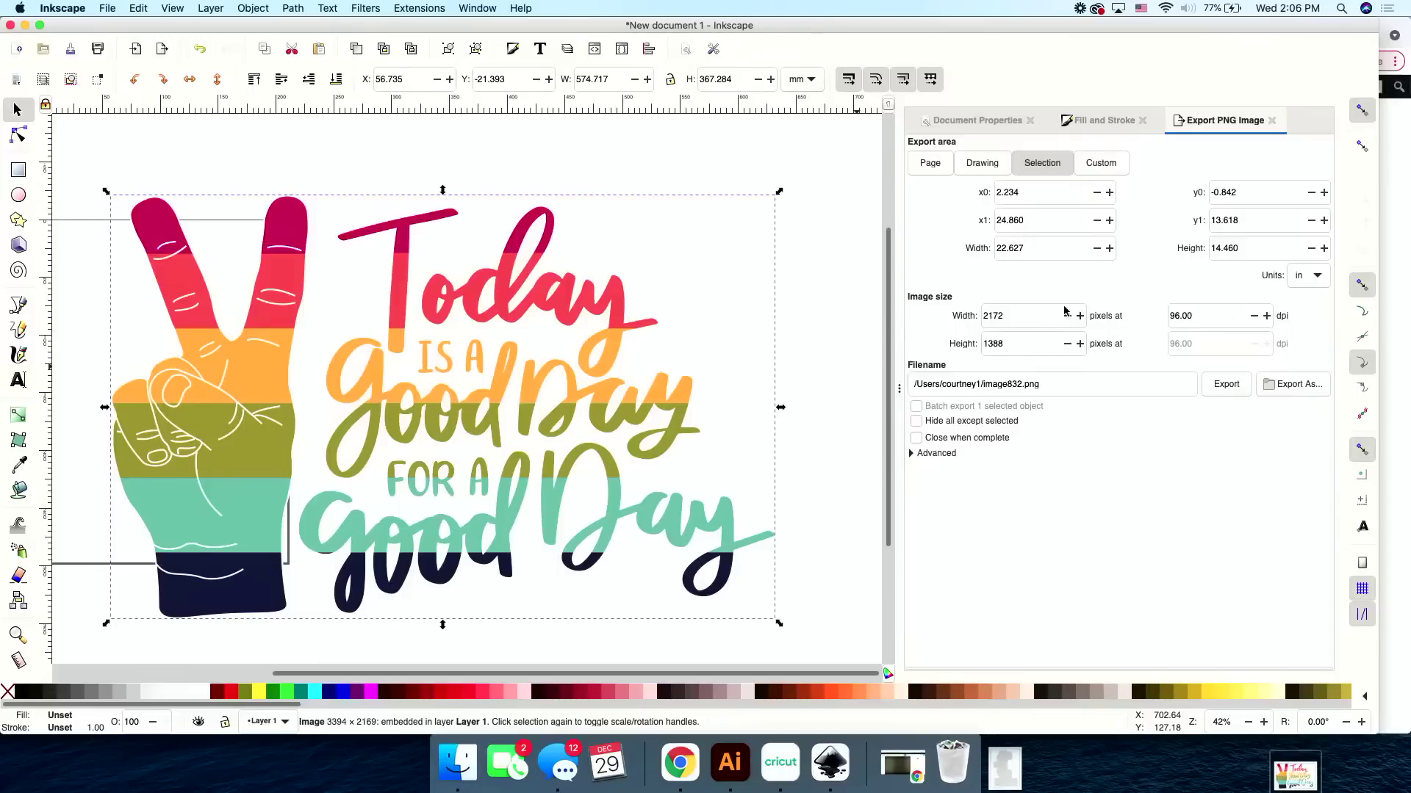
pyautogui.moveTo(599, 364); pyautogui.dragTo(630, 376)
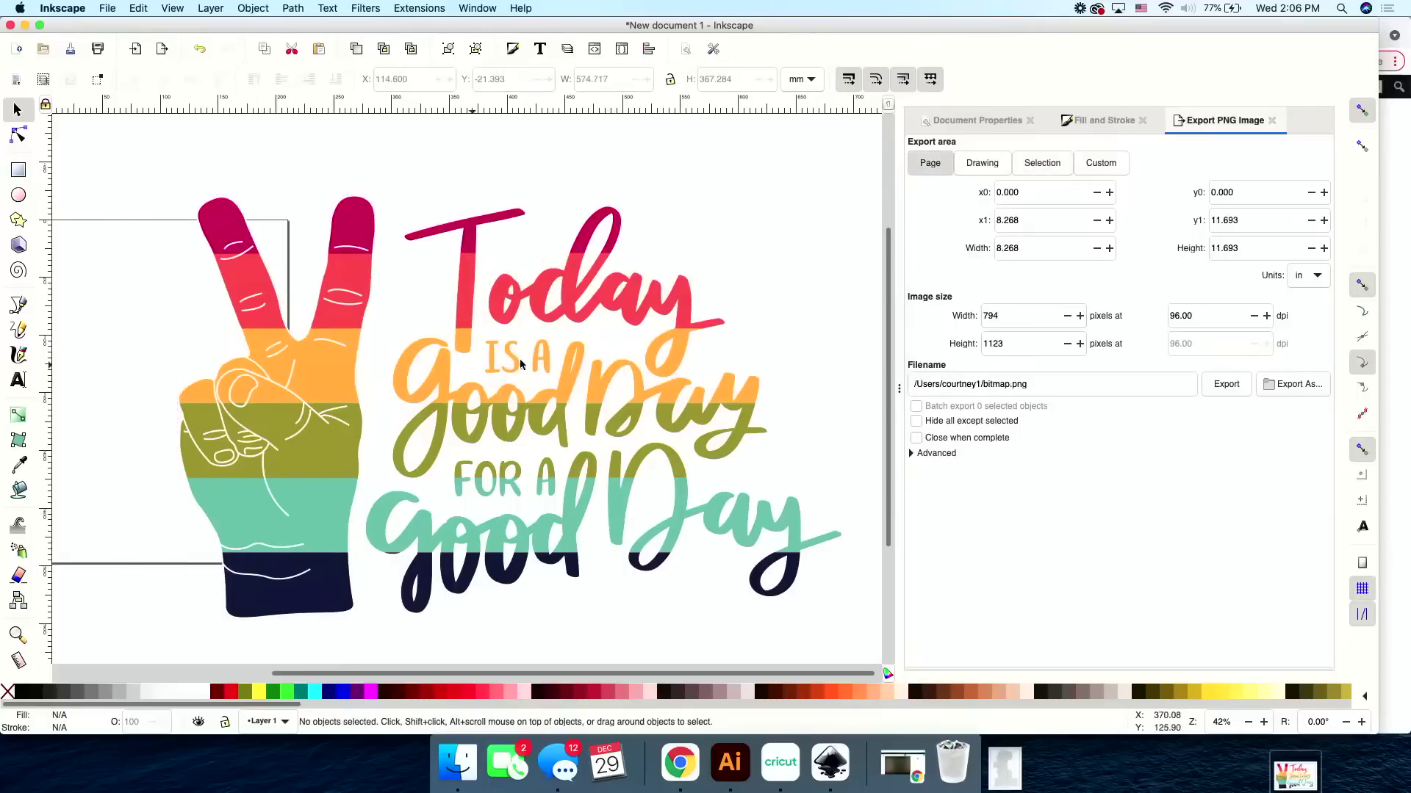
pyautogui.click(366, 318)
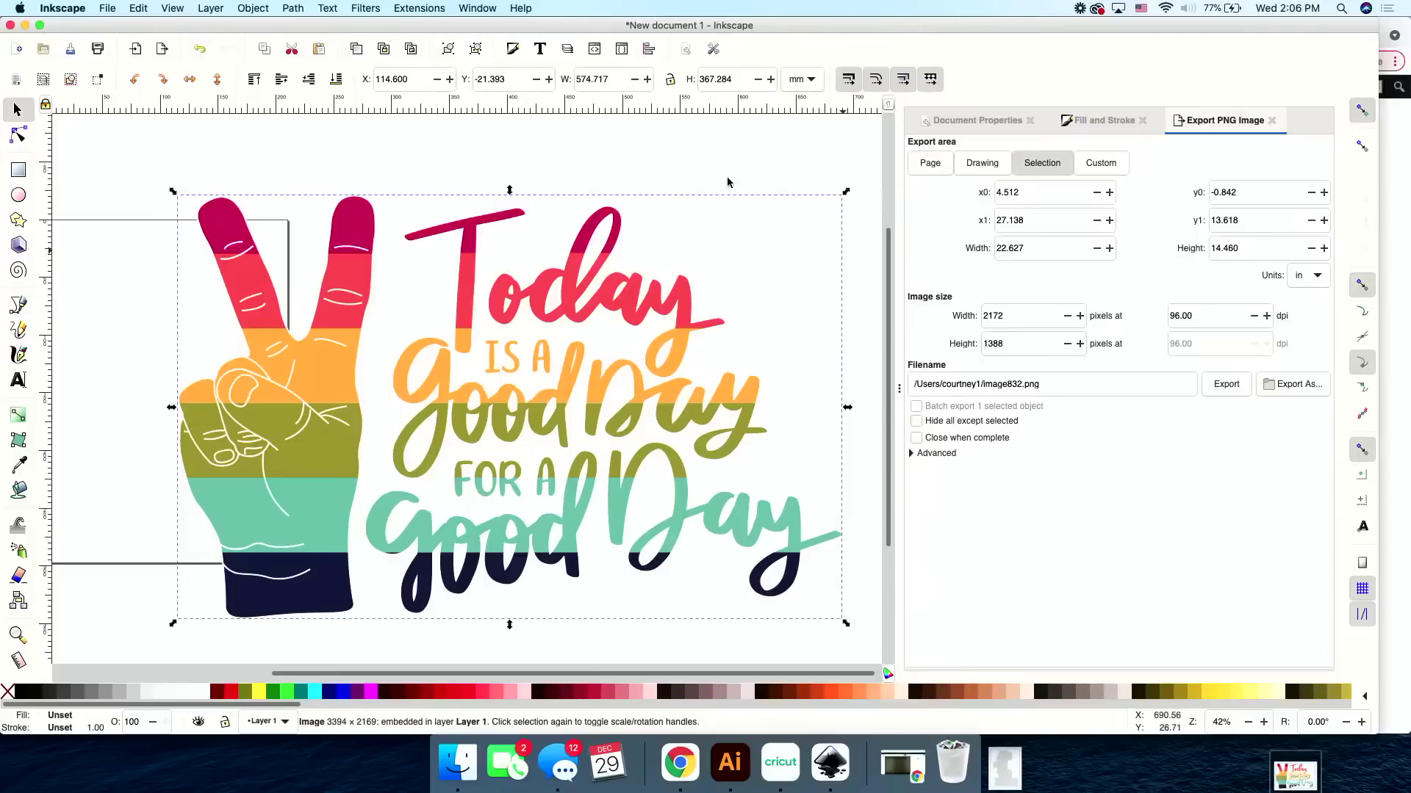
# Deselect the artwork and set the page export area to 8.5 in wide by 11 in high.
pyautogui.click(691, 160)
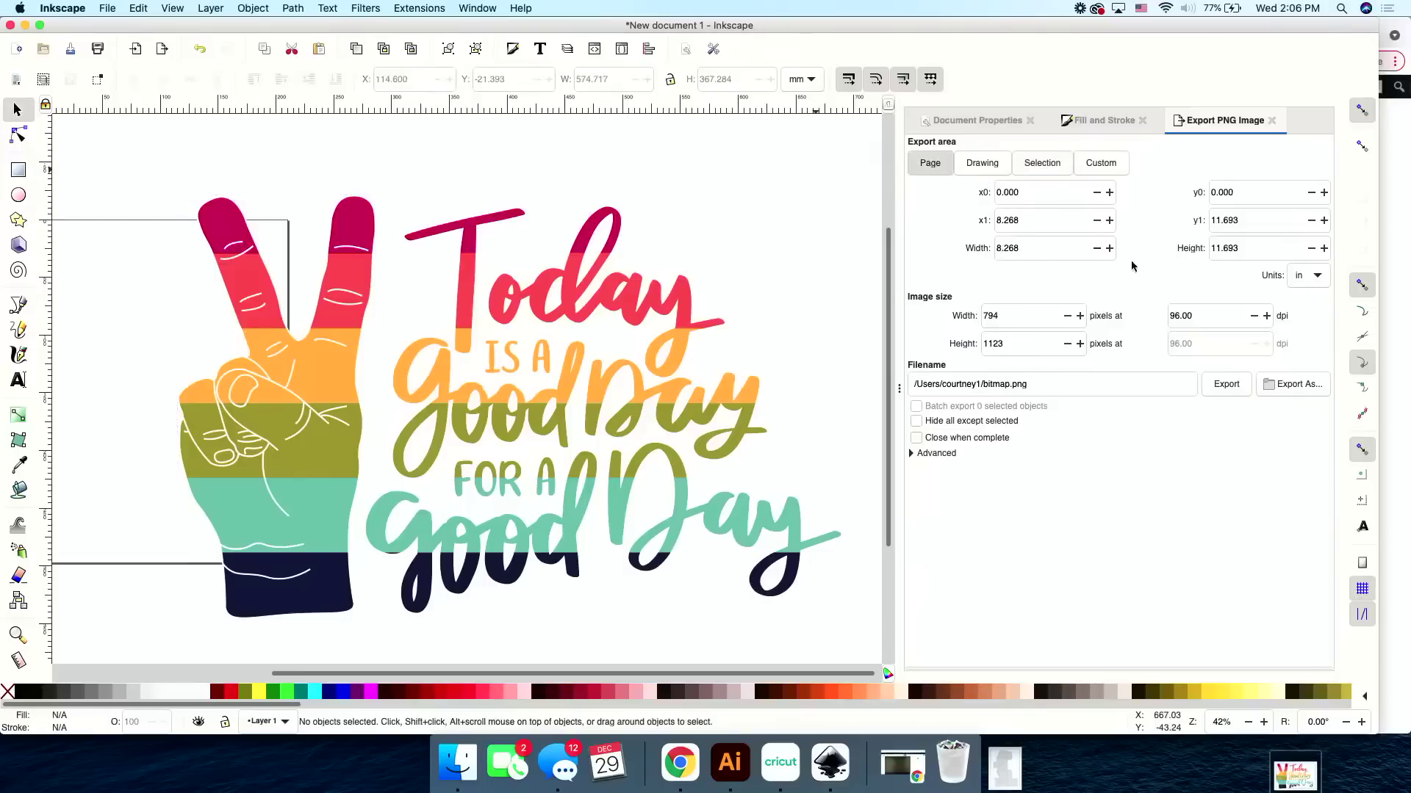
pyautogui.click(1046, 251)
pyautogui.write('8.5')
pyautogui.press('Tab')
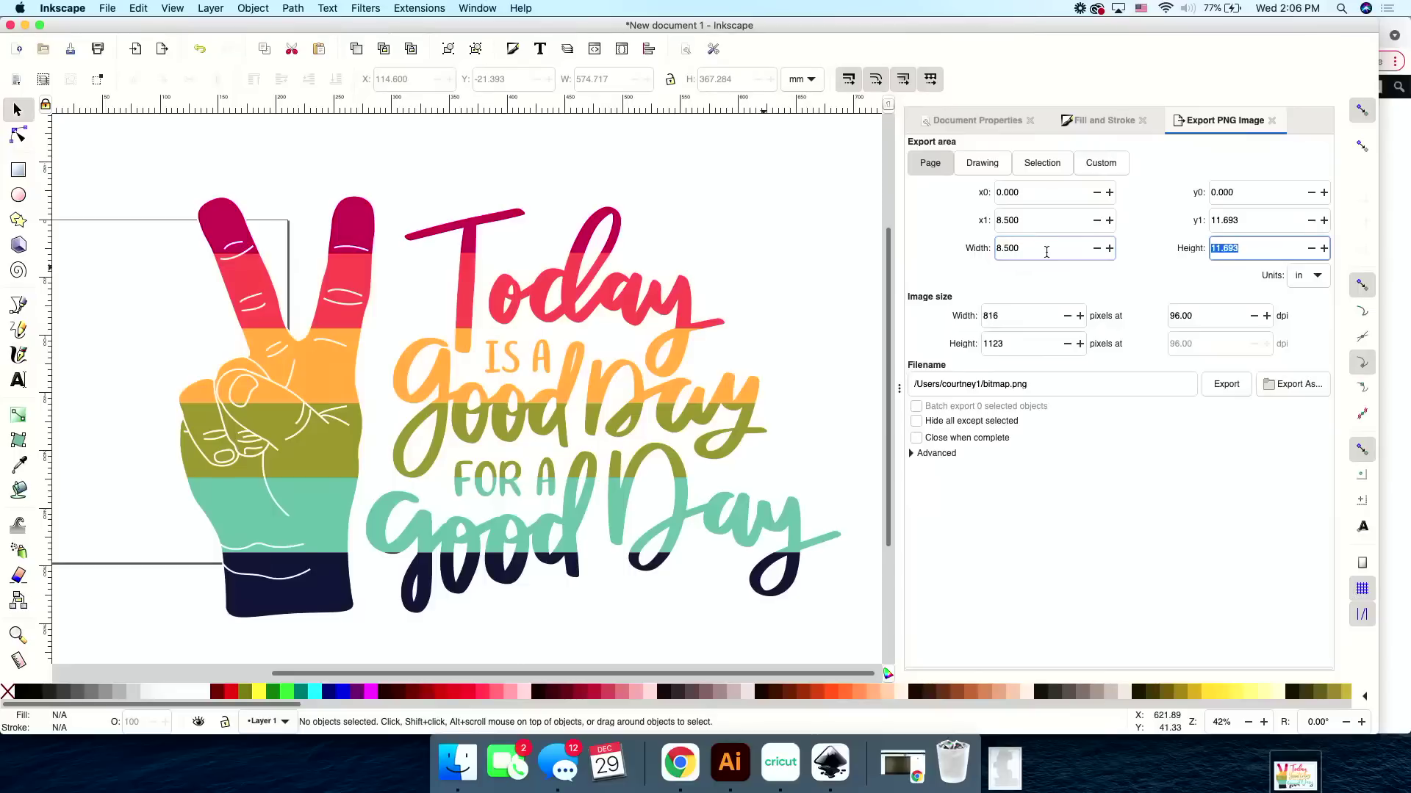
pyautogui.write('11')
pyautogui.press('Return')
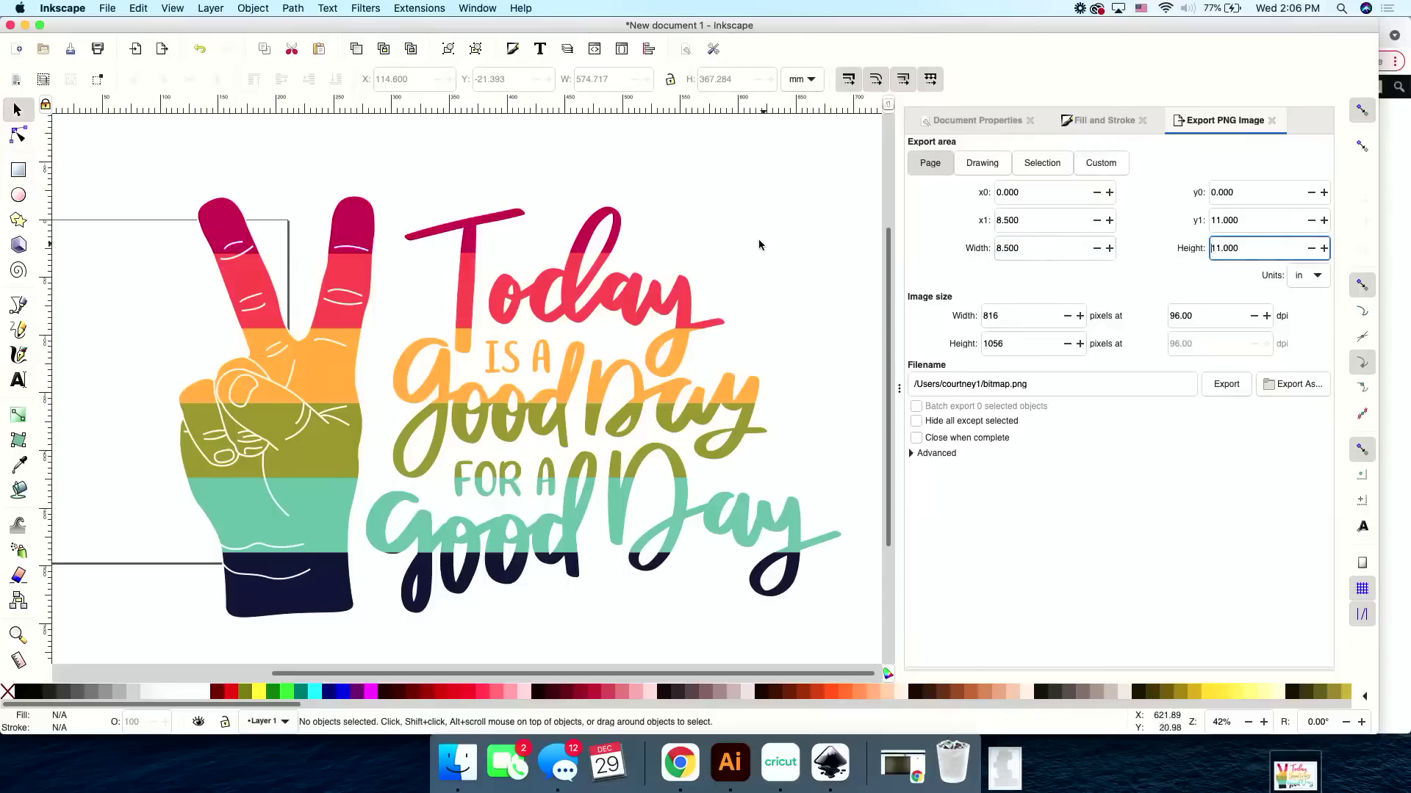
# Select the artwork, set its export area to 18 in wide by 13 in high, and deselect it.
pyautogui.click(547, 367)
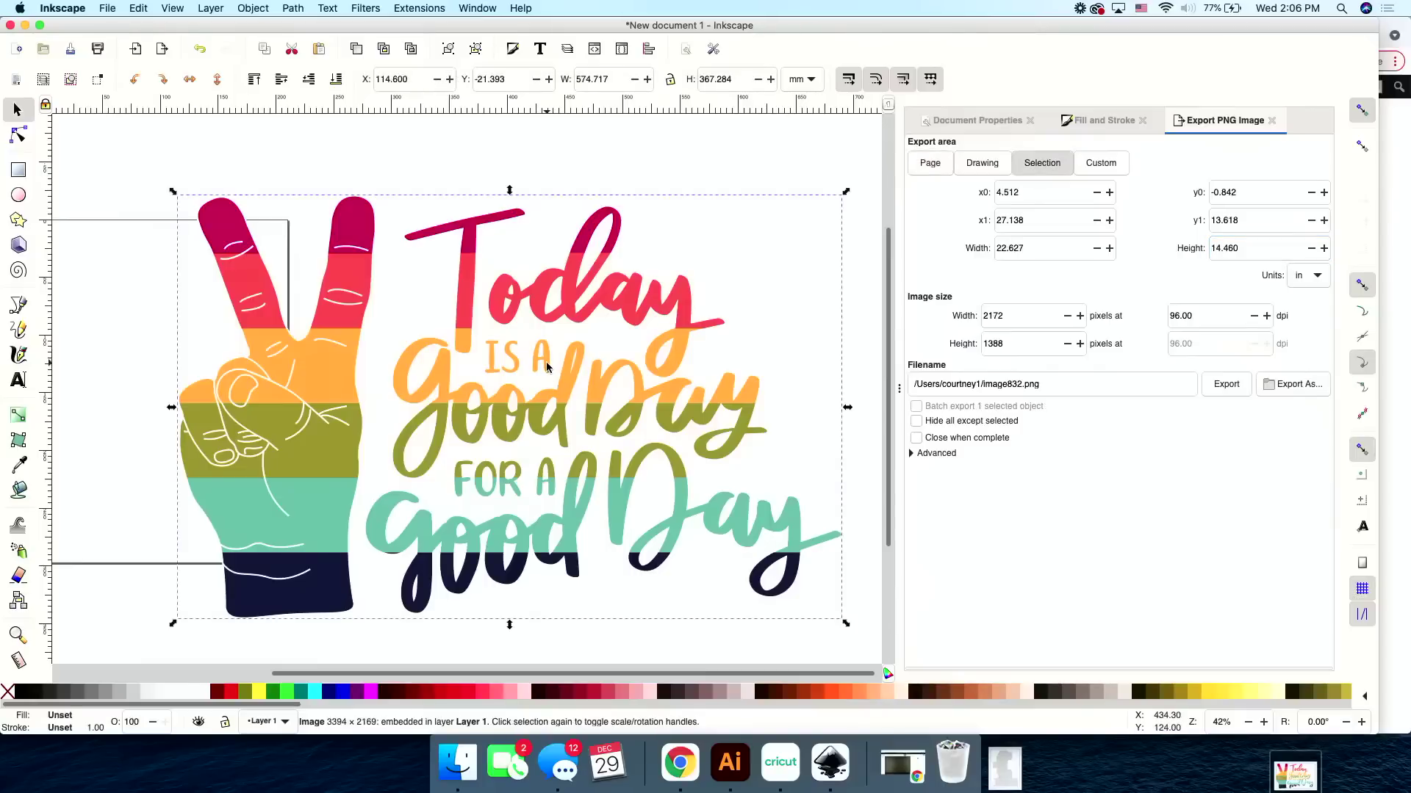
pyautogui.moveTo(1032, 248); pyautogui.dragTo(966, 251)
pyautogui.write('1')
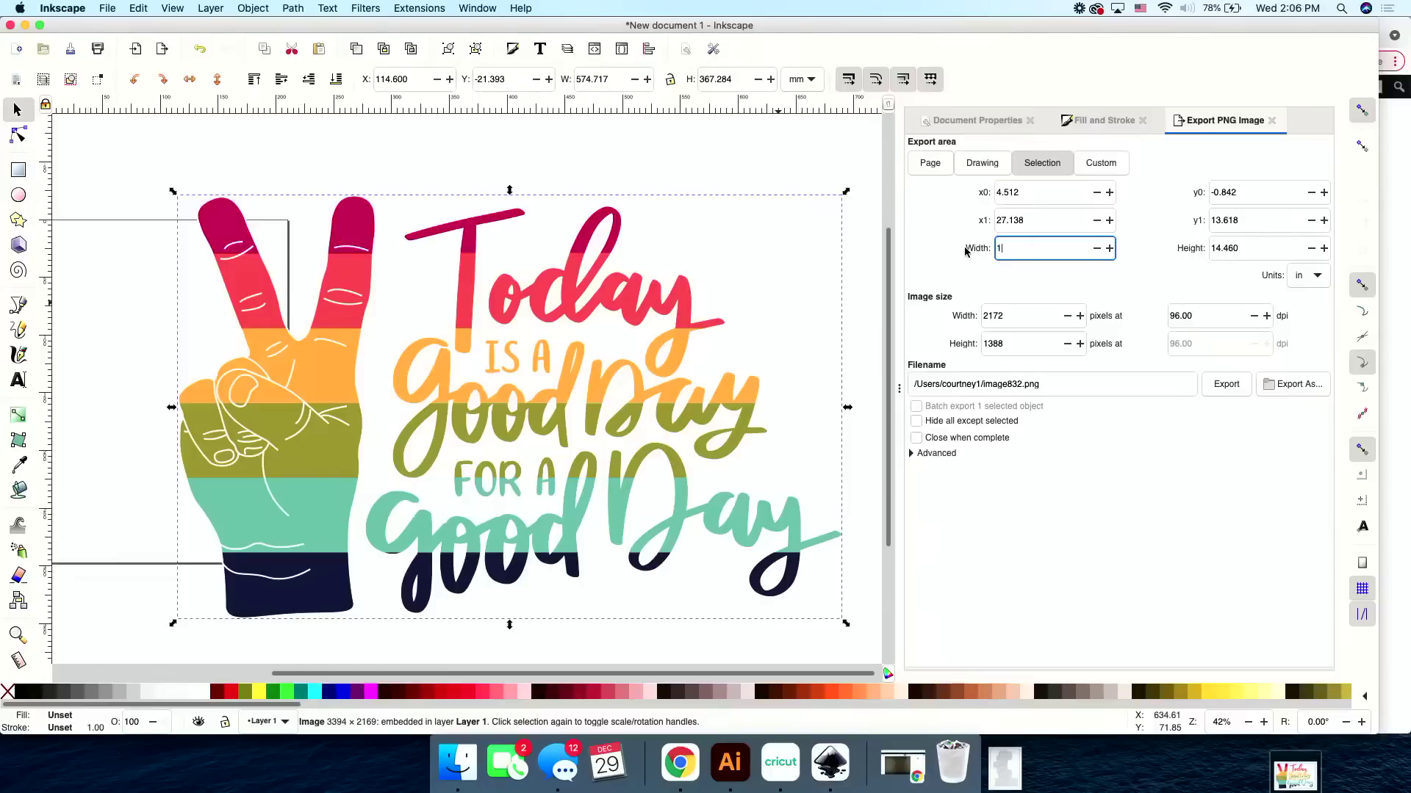
pyautogui.write('8')
pyautogui.press('Tab')
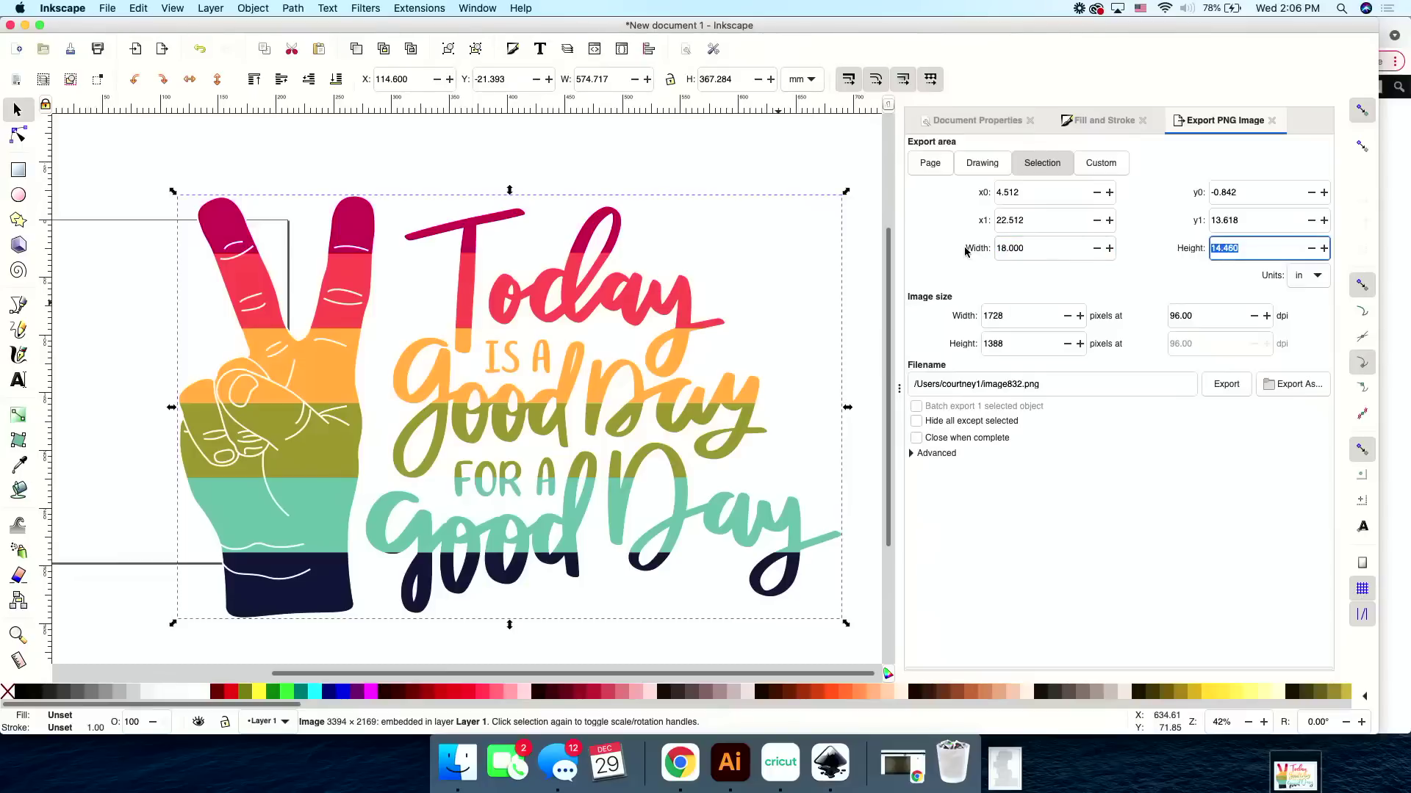
pyautogui.write('13')
pyautogui.press('Return')
pyautogui.click(751, 160)
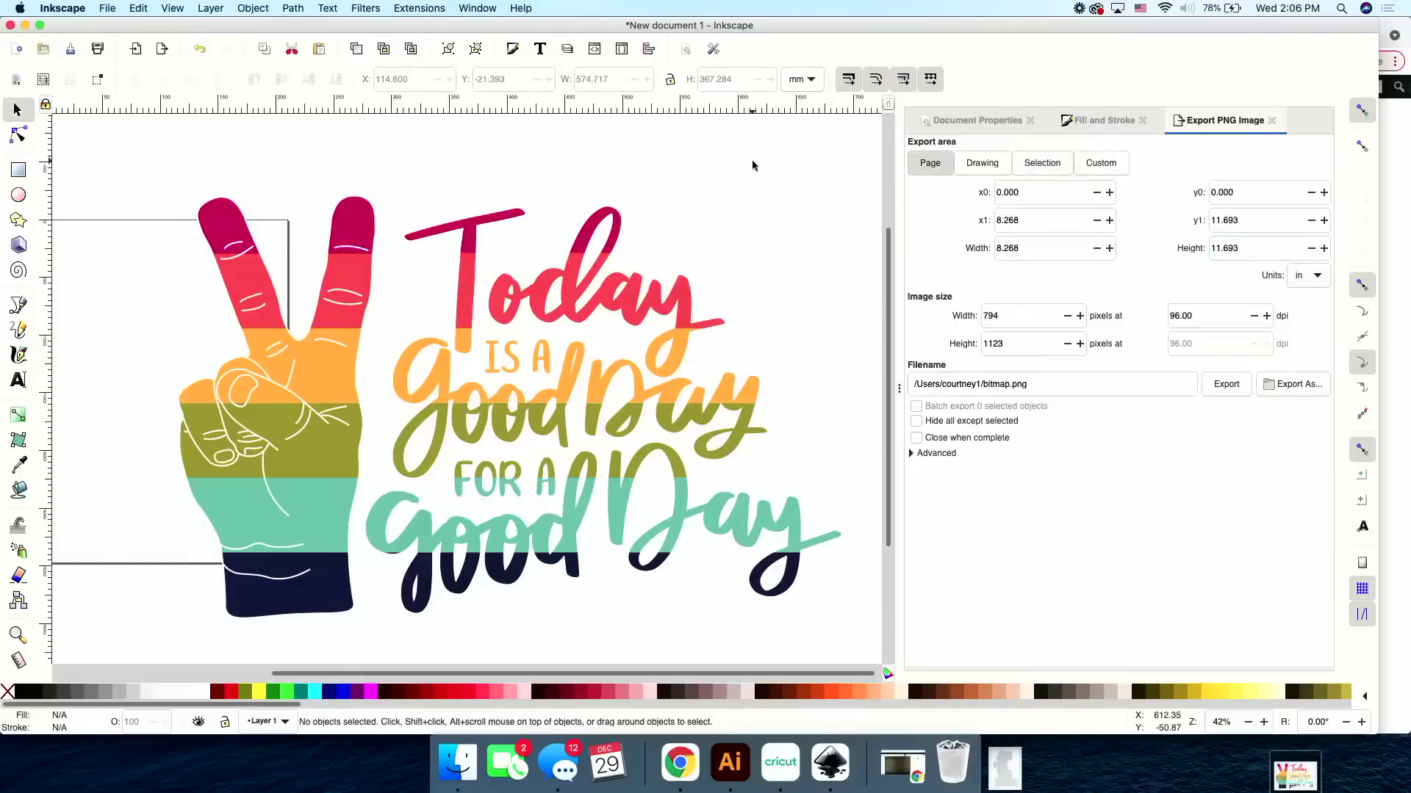
# Select the artwork again and set only its export area width to 18 in.
pyautogui.click(680, 283)
pyautogui.moveTo(664, 301); pyautogui.dragTo(648, 285)
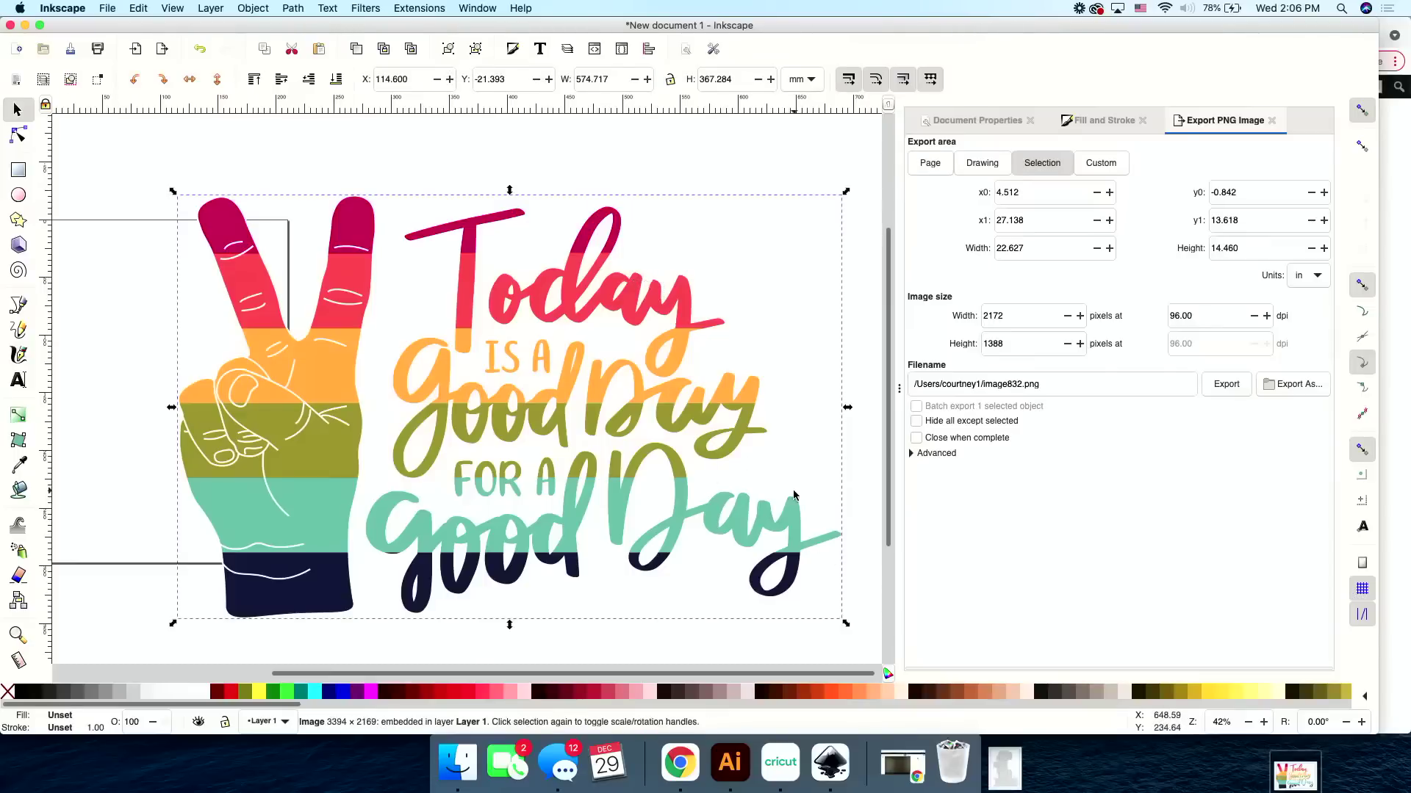
pyautogui.click(1058, 249)
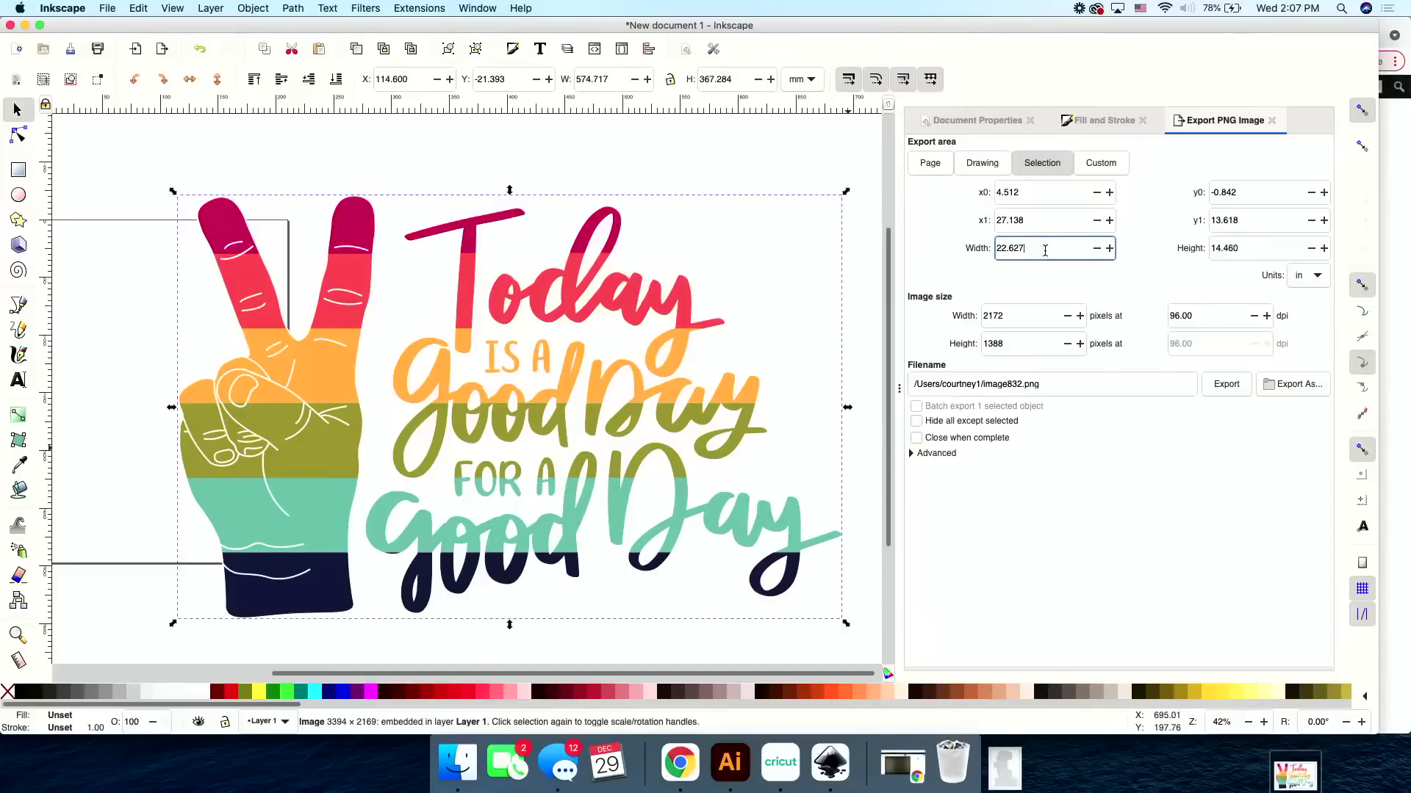
pyautogui.moveTo(1058, 248); pyautogui.dragTo(993, 243)
pyautogui.write('13')
pyautogui.press('Return')
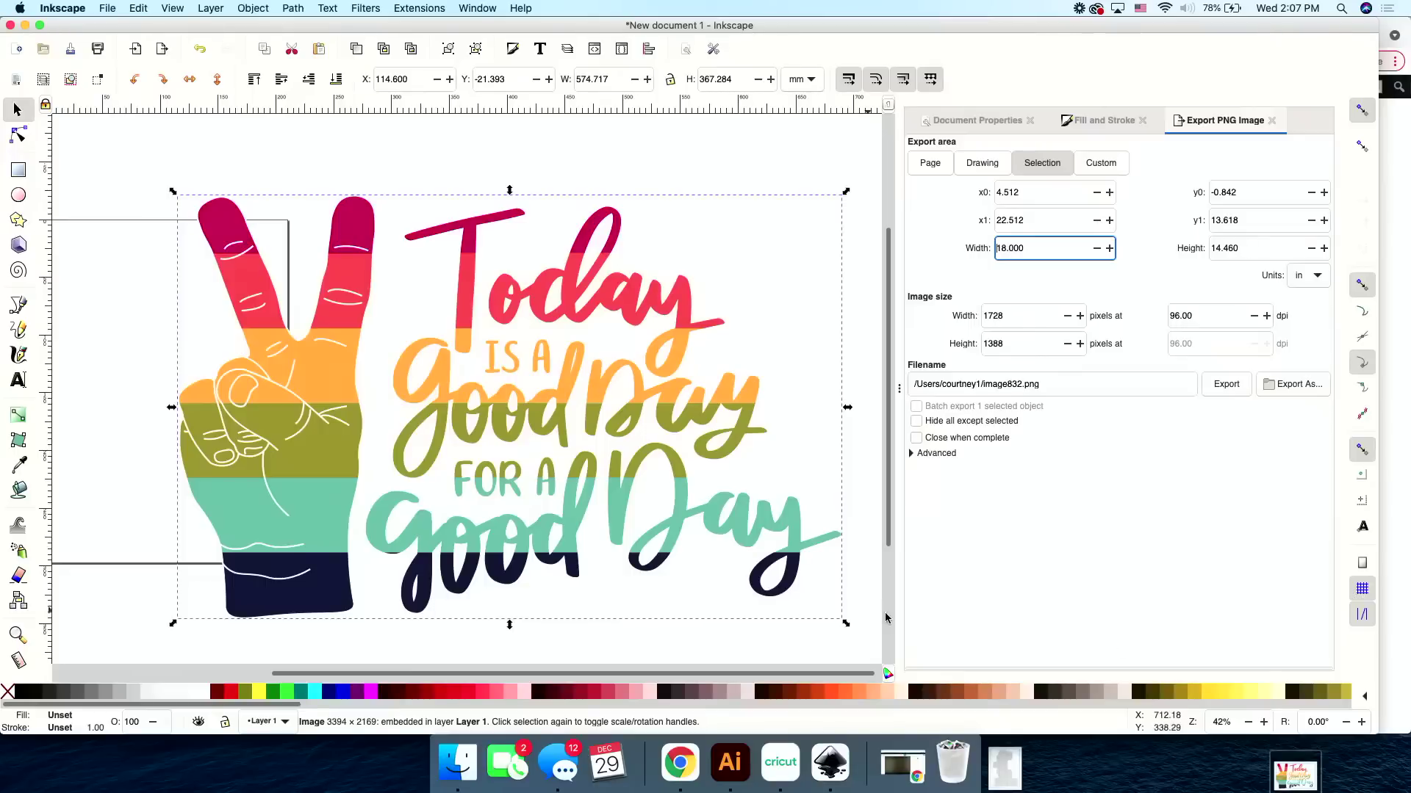
# Scale the artwork down freehand from its corner to about 536 mm wide by 351 mm high.
pyautogui.moveTo(846, 623); pyautogui.dragTo(807, 602)
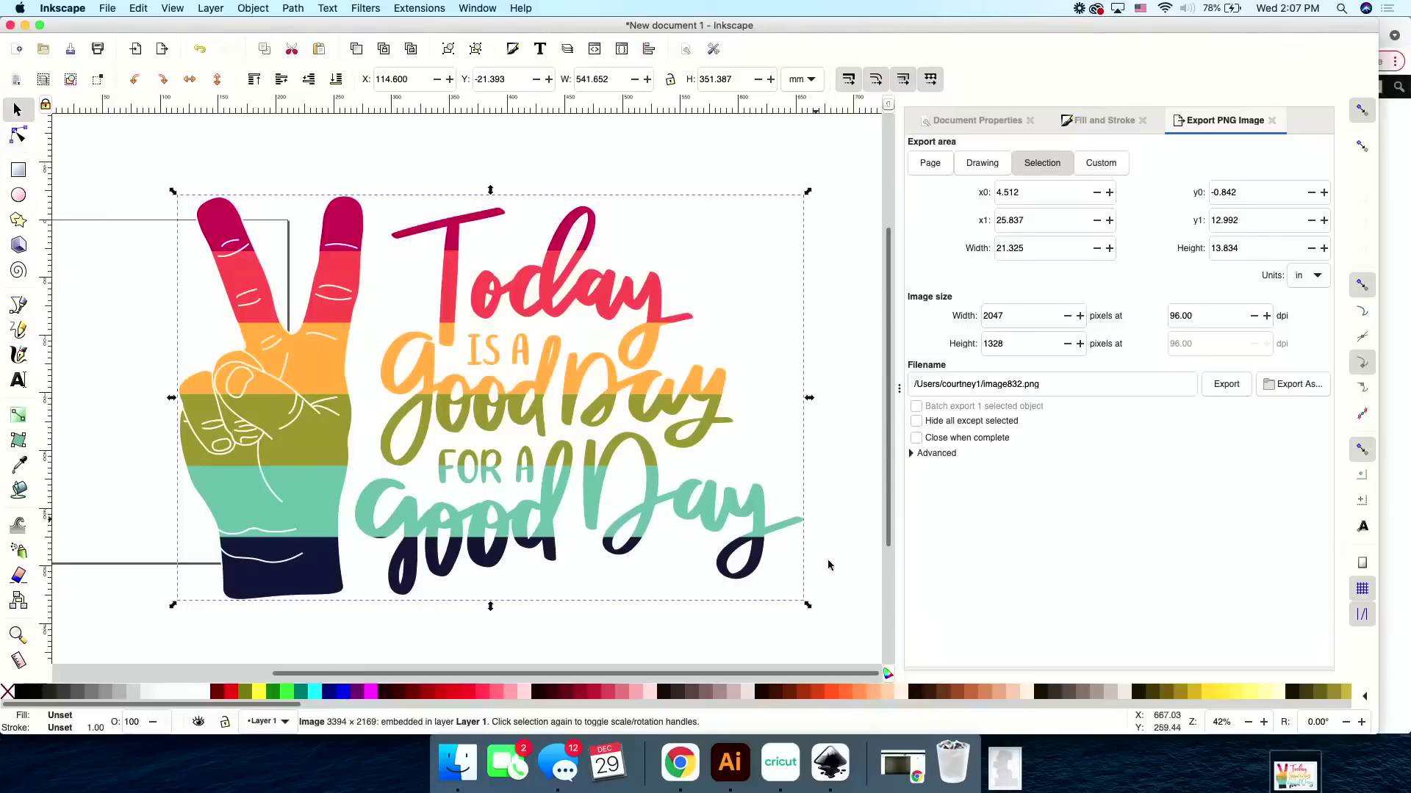
pyautogui.moveTo(809, 605); pyautogui.dragTo(803, 606)
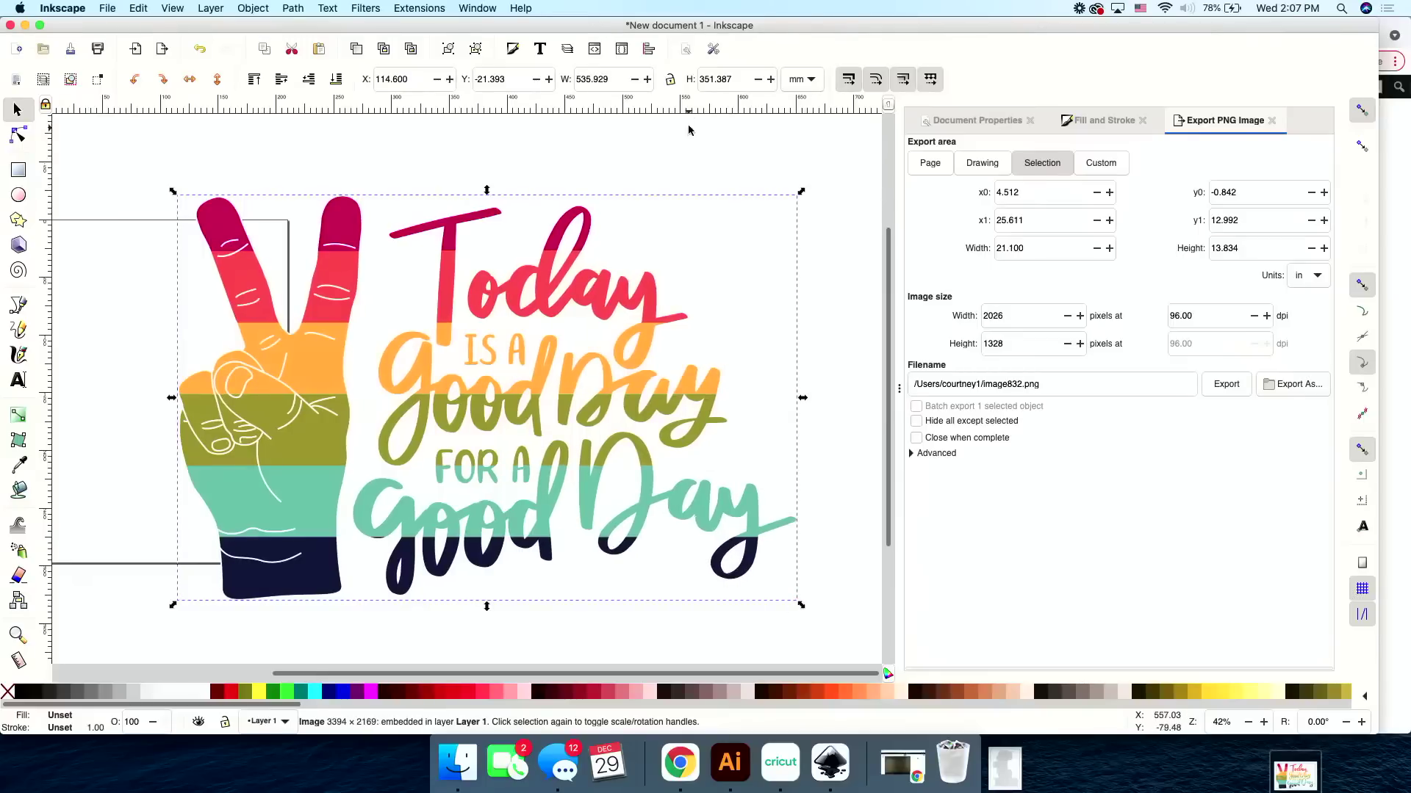
# Lock the artwork's proportions, switch its size units to inches, and set its width to 18 in.
pyautogui.click(671, 81)
pyautogui.click(809, 80)
pyautogui.click(803, 107)
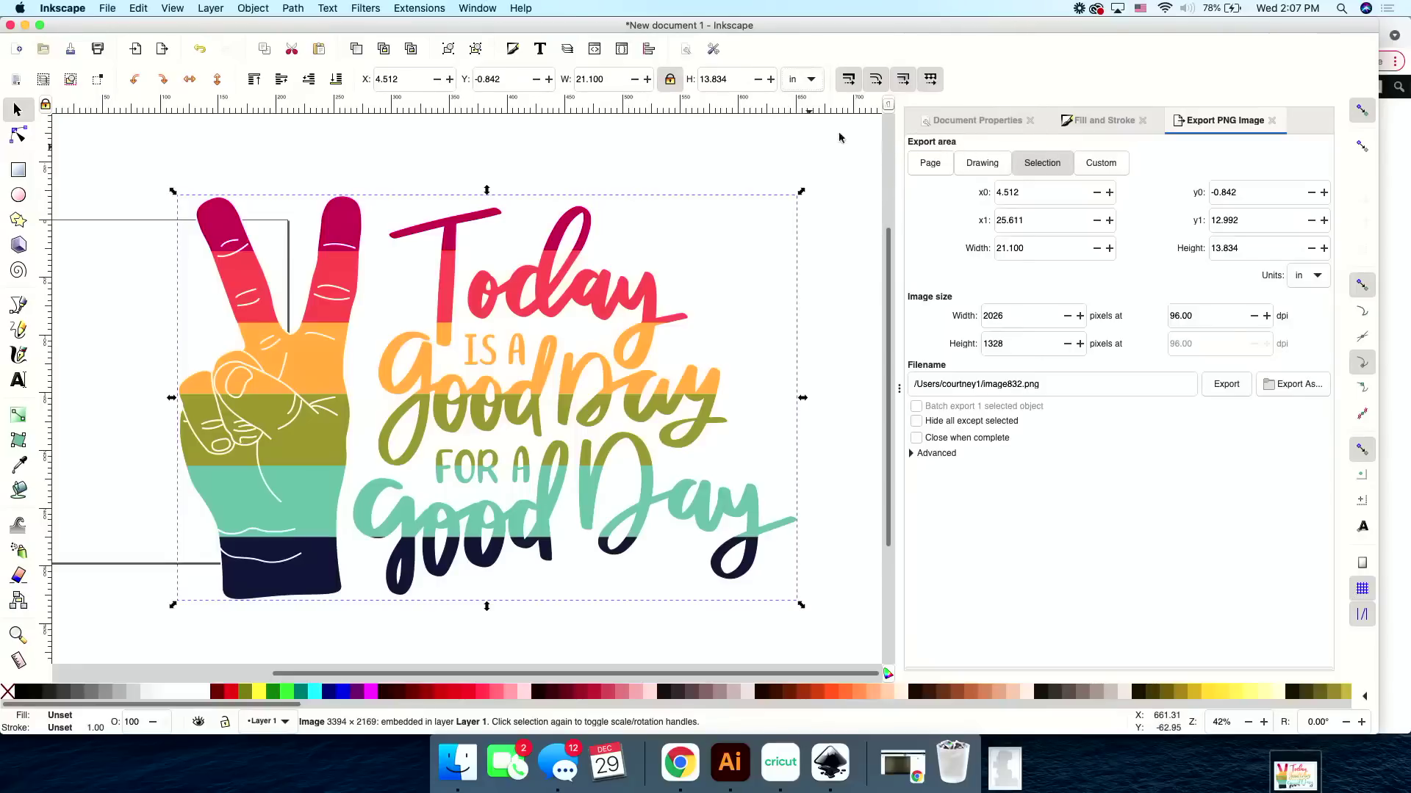
pyautogui.tripleClick(596, 78)
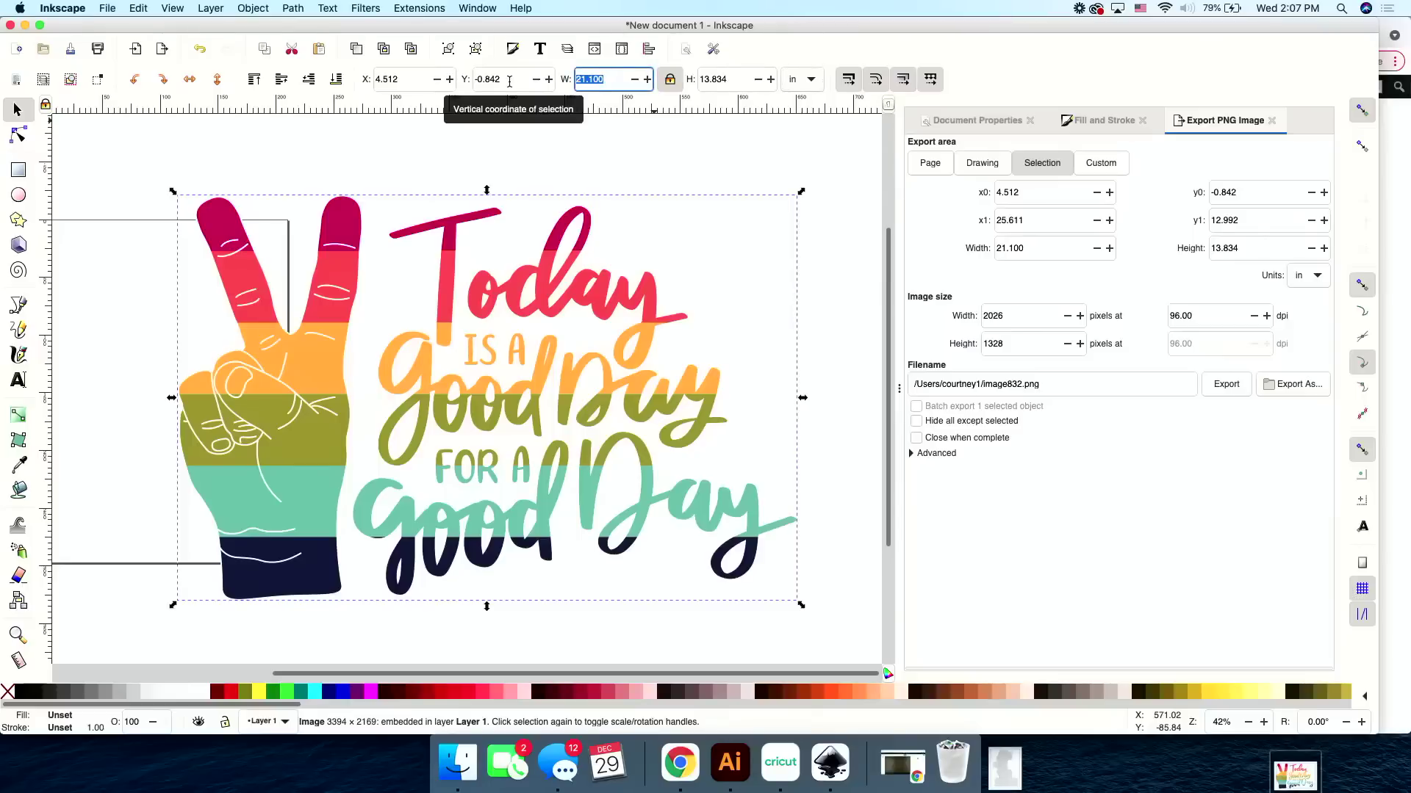
pyautogui.write('18')
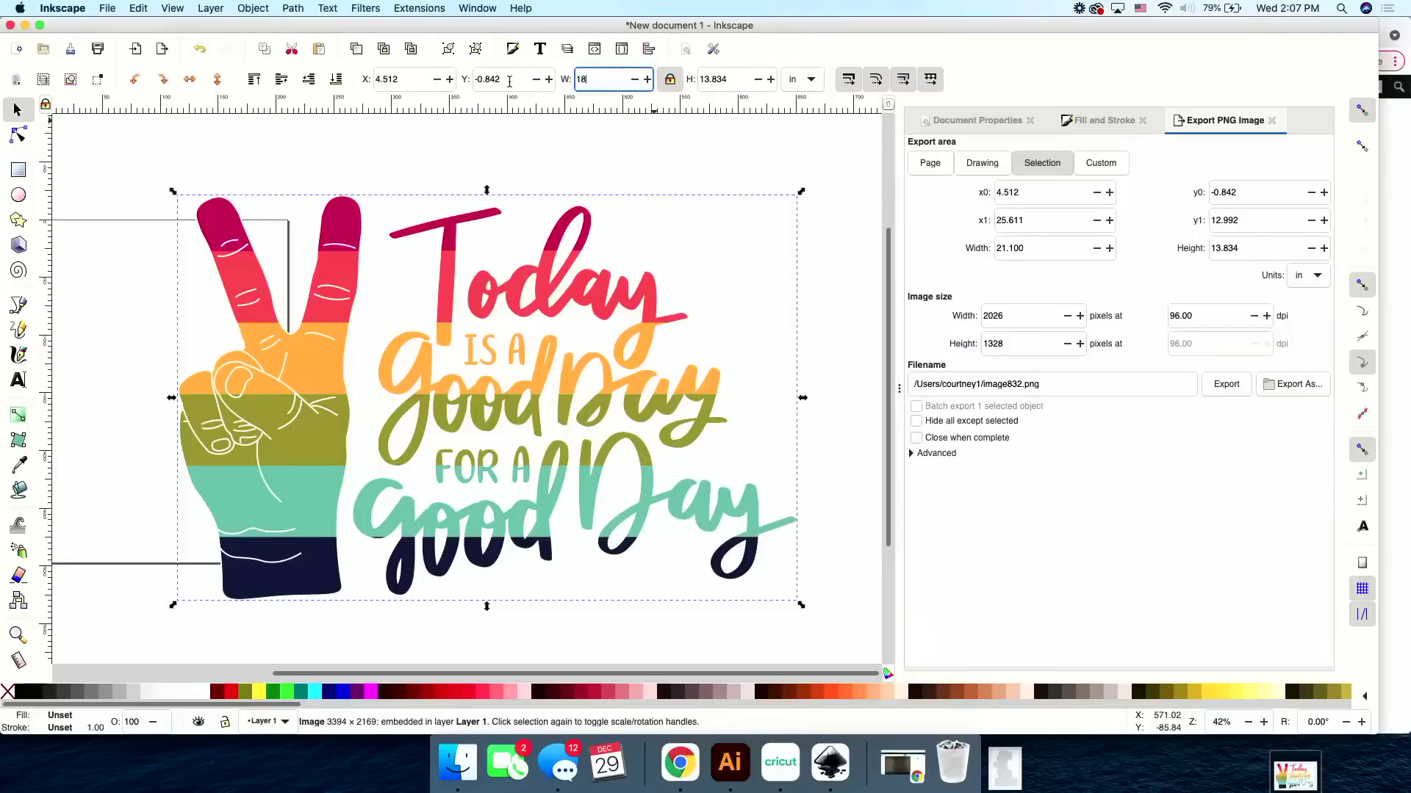
pyautogui.press('Tab')
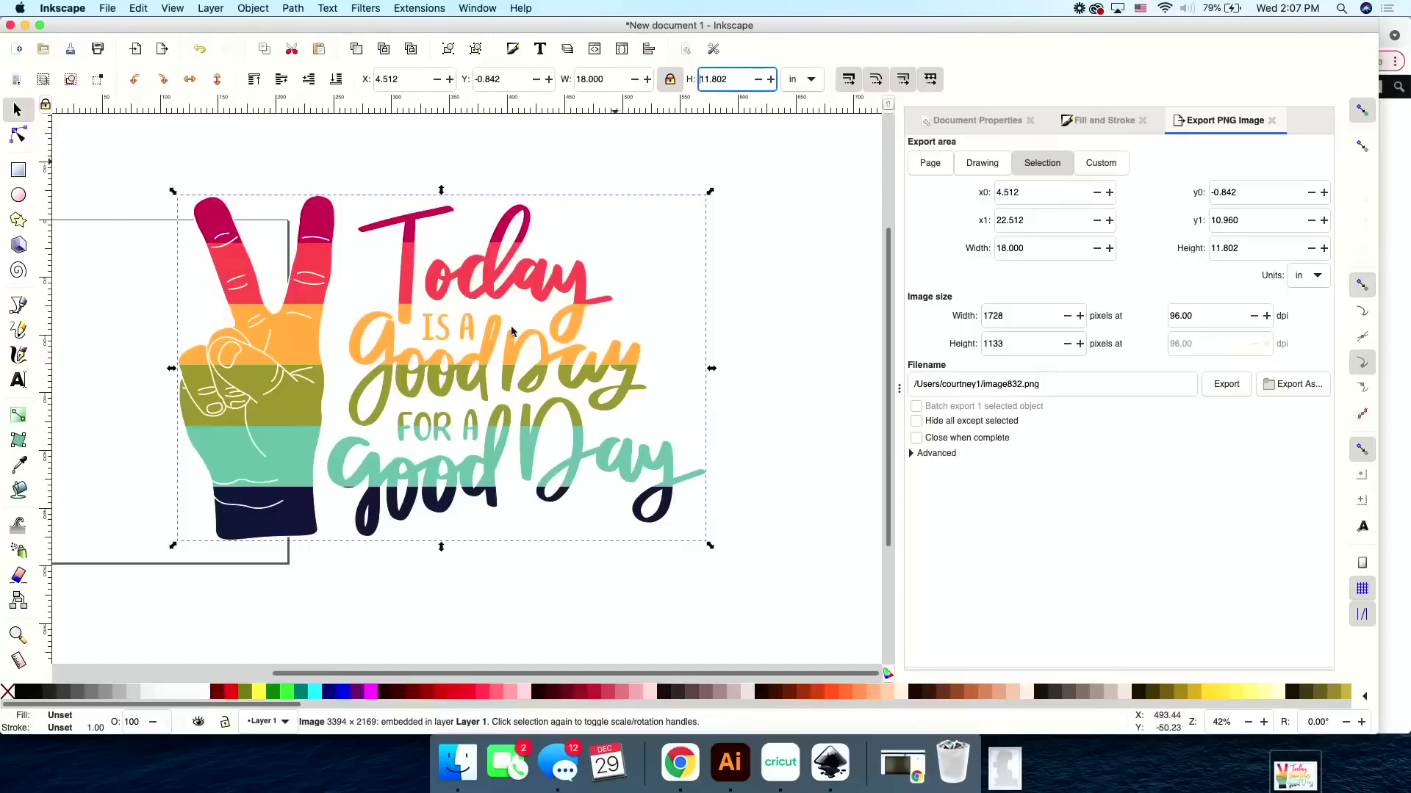
# Move the resized artwork completely off the page to about X 10.65 in, Y -0.04 in.
pyautogui.moveTo(512, 331); pyautogui.dragTo(554, 351)
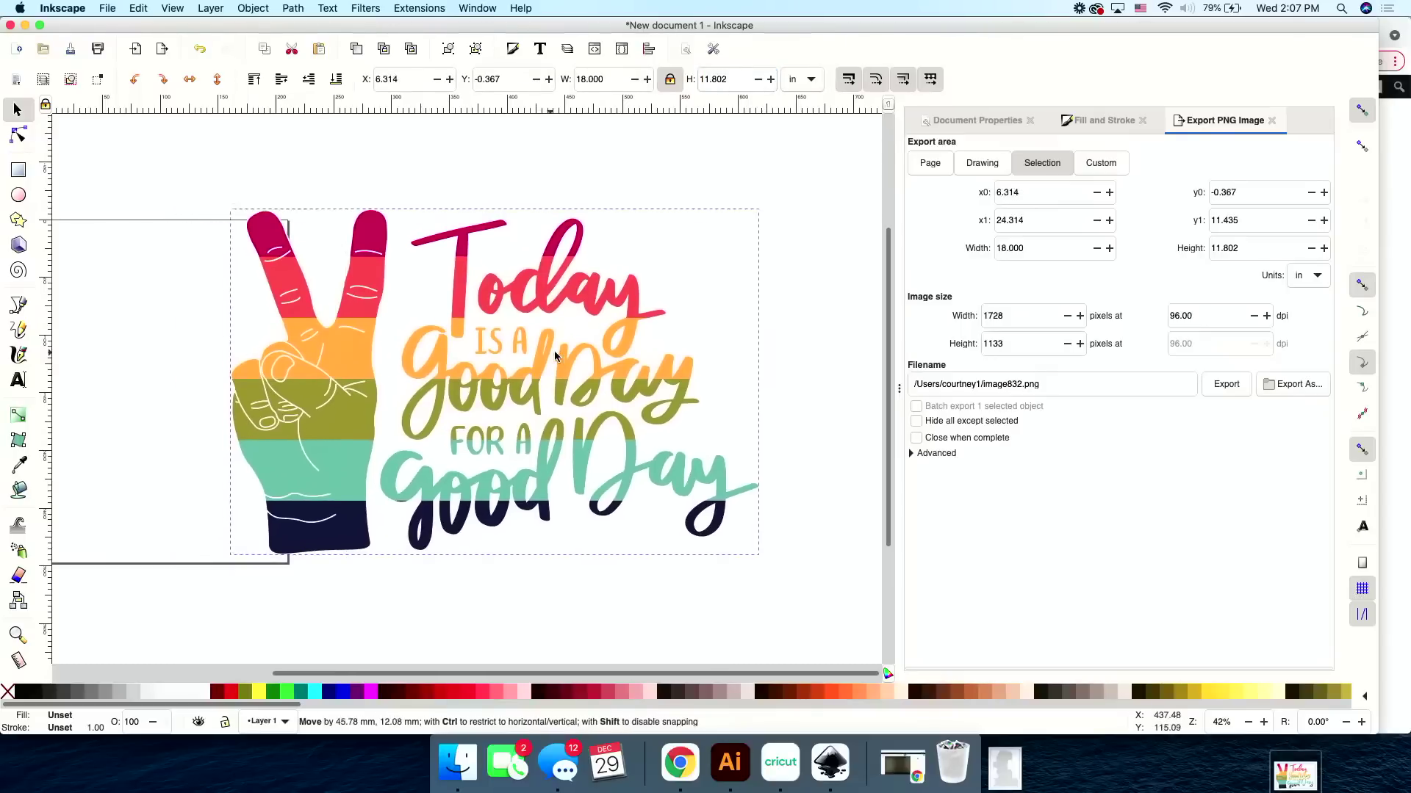
pyautogui.click(670, 86)
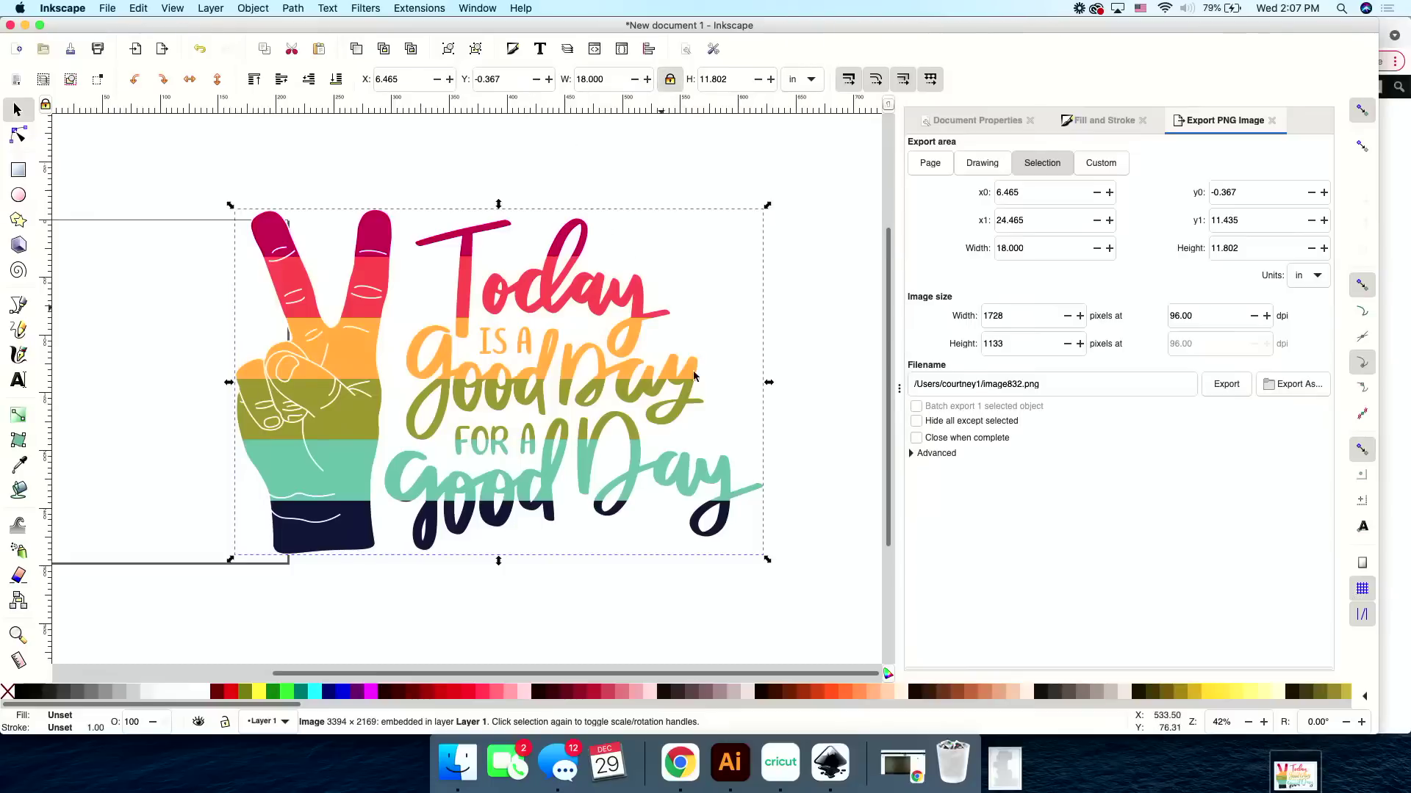
pyautogui.hscroll(-4, 499, 354)
pyautogui.scroll(1, 500, 354)
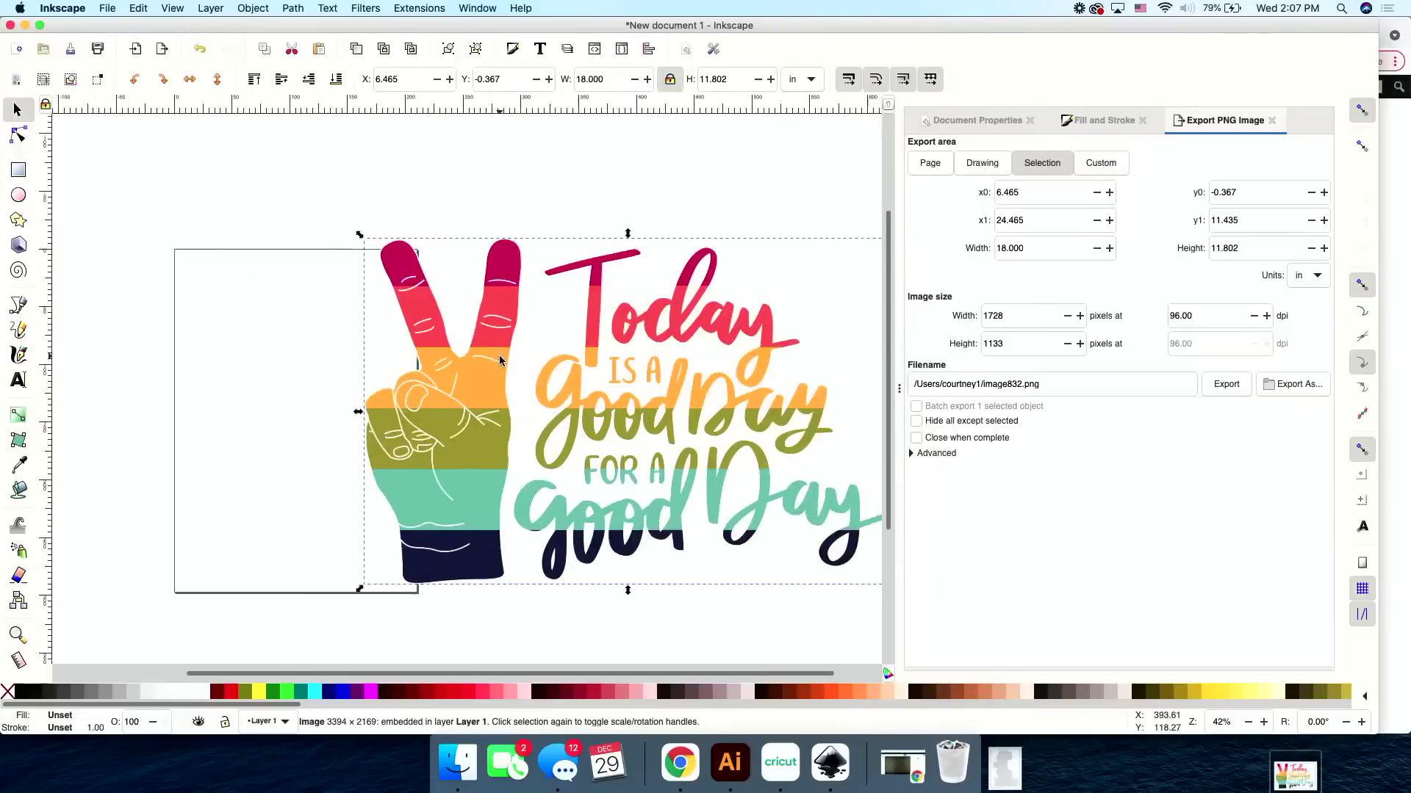
pyautogui.hscroll(5, 500, 355)
pyautogui.scroll(-1, 499, 355)
pyautogui.moveTo(551, 384); pyautogui.dragTo(610, 389)
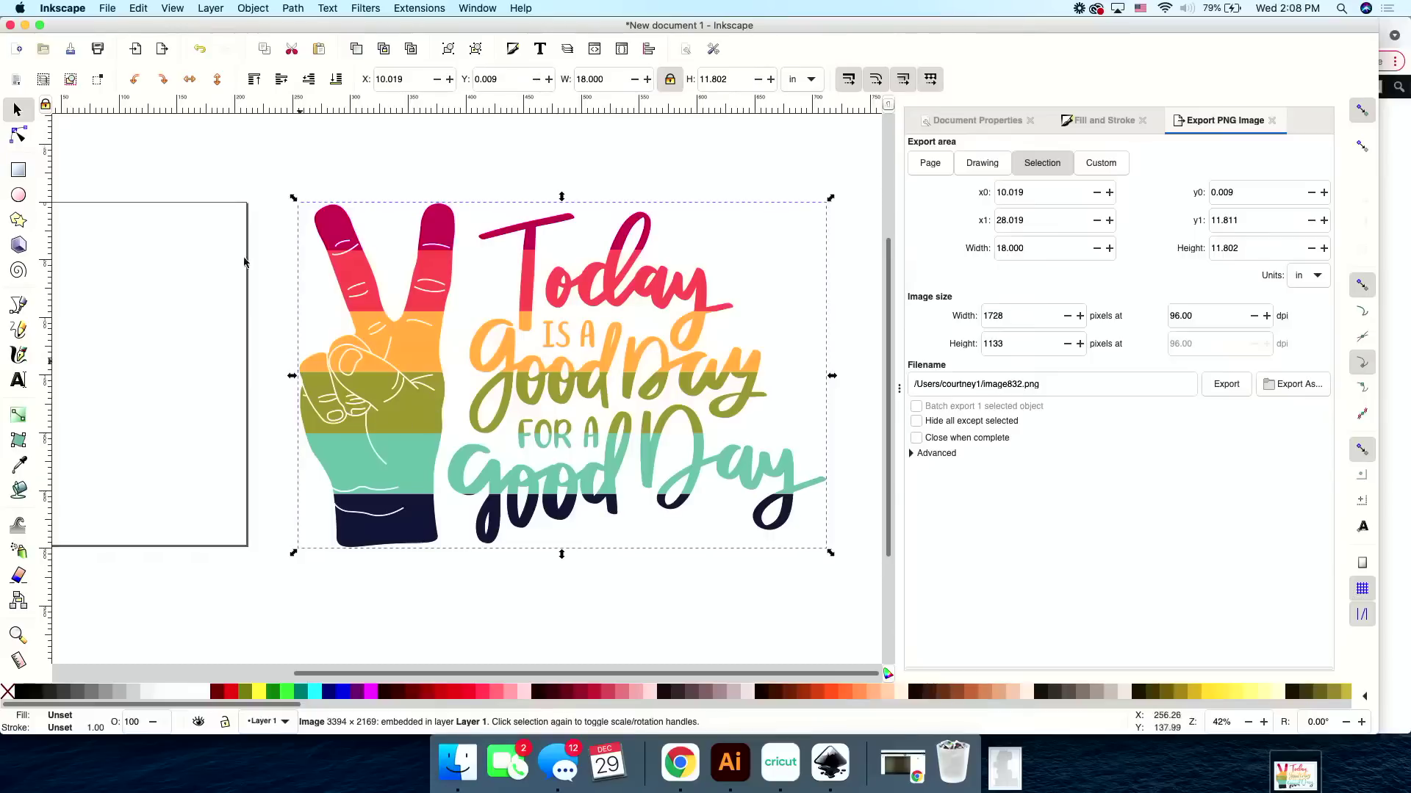
pyautogui.moveTo(404, 404); pyautogui.dragTo(421, 404)
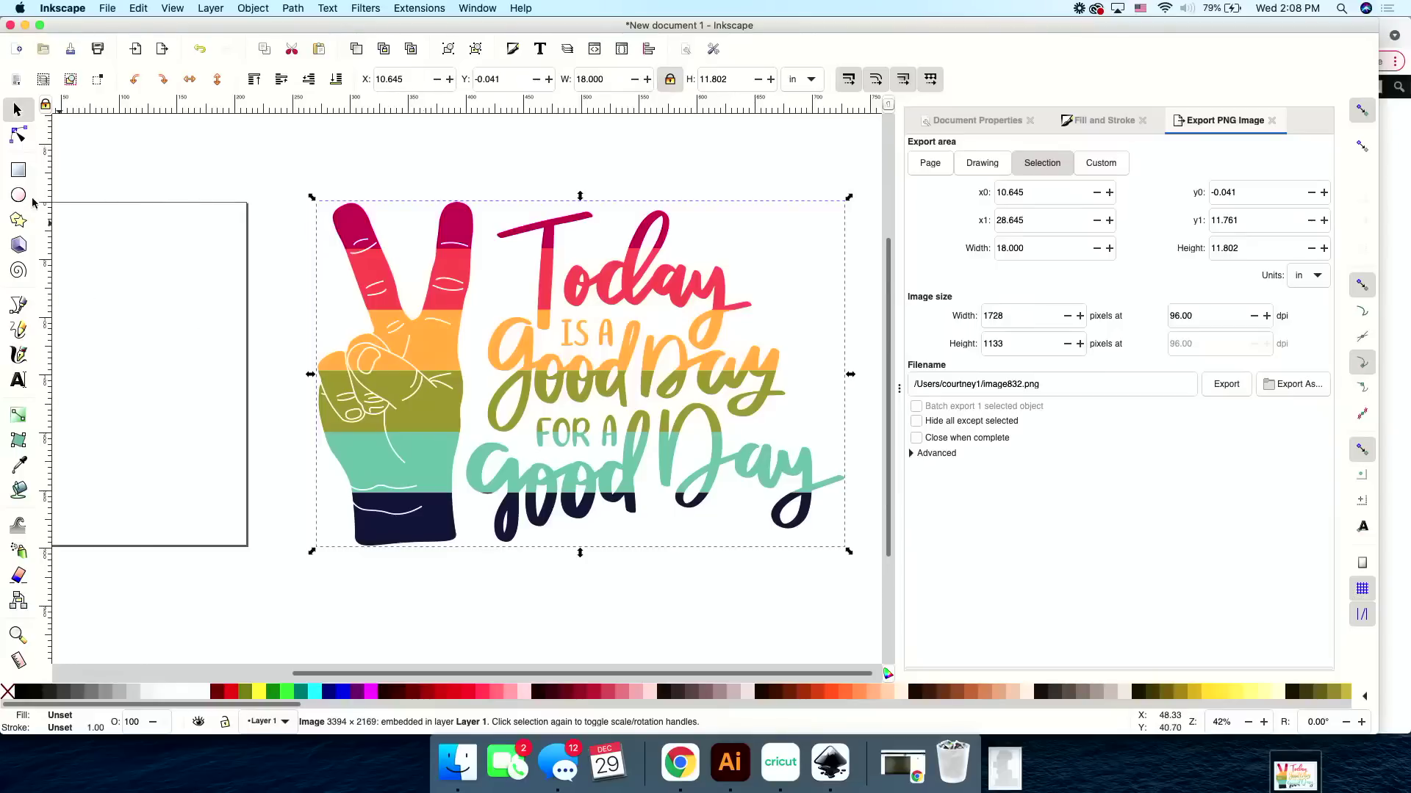
# Draw a rectangle about 7.69 in wide by 5.31 in high in the empty canvas above the artwork.
pyautogui.click(22, 174)
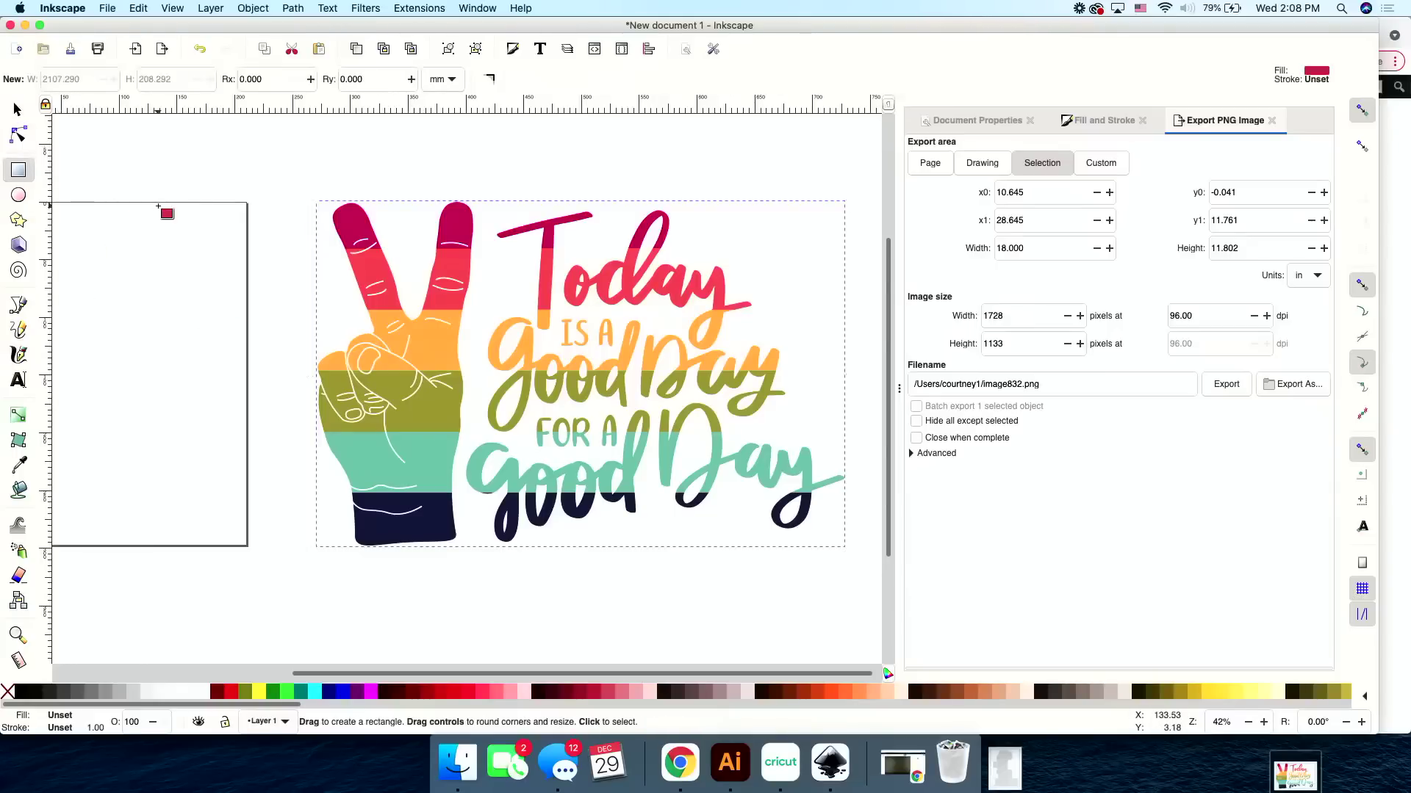
pyautogui.scroll(5, 419, 200)
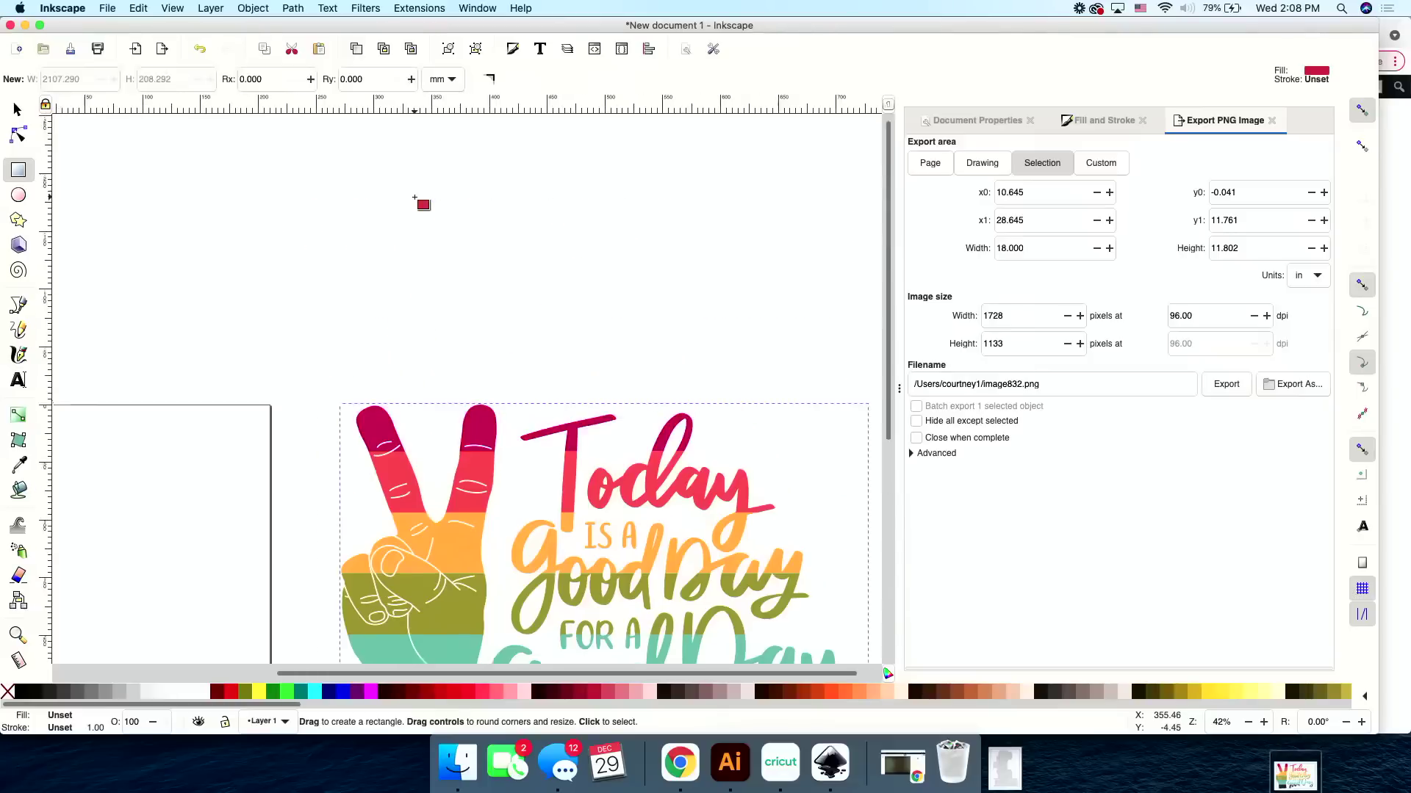
pyautogui.moveTo(348, 174)
pyautogui.mouseDown()
pyautogui.moveTo(527, 243)
pyautogui.moveTo(578, 338)
pyautogui.moveTo(592, 324)
pyautogui.moveTo(573, 330)
pyautogui.mouseUp()
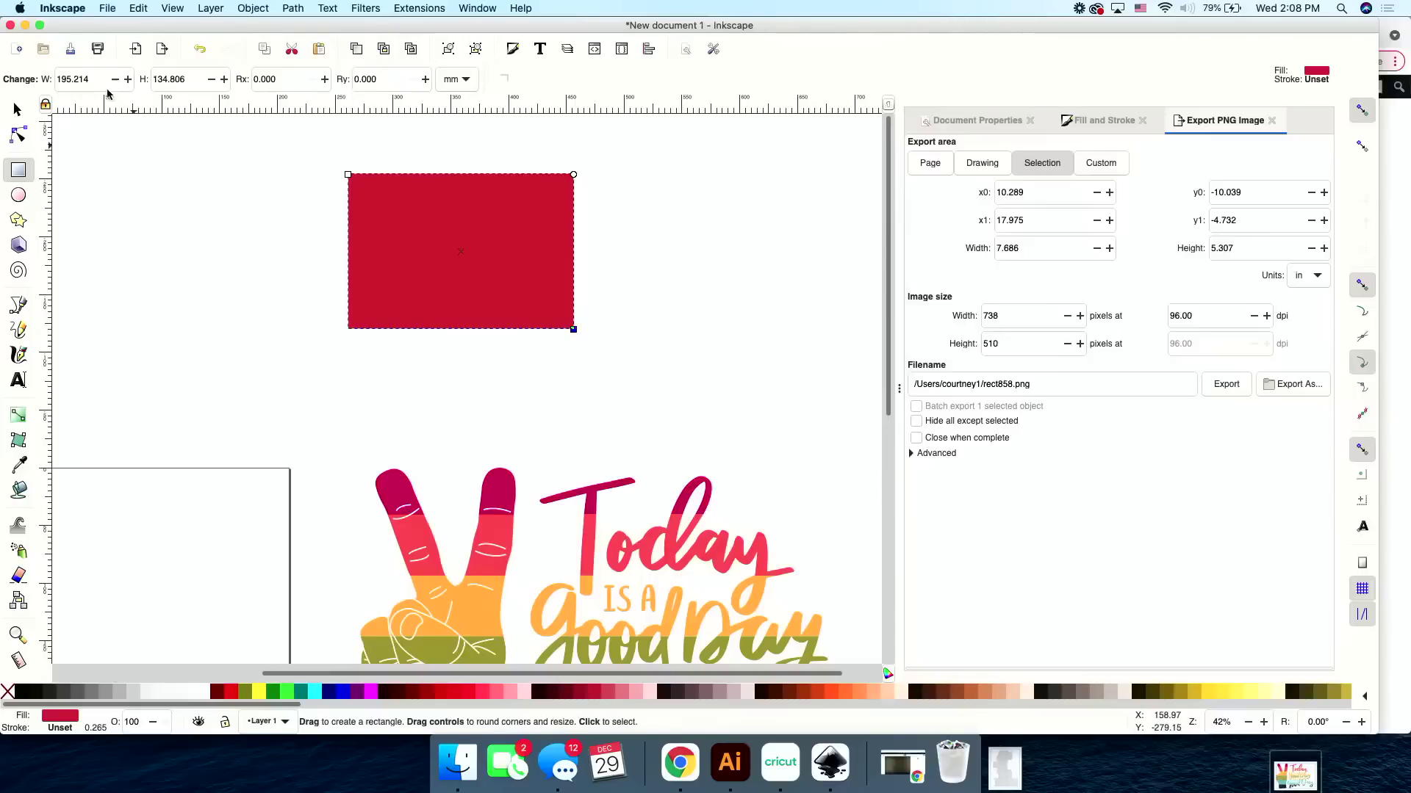
# Select the red rectangle above the artwork and unlock its width-to-height proportions.
pyautogui.click(17, 110)
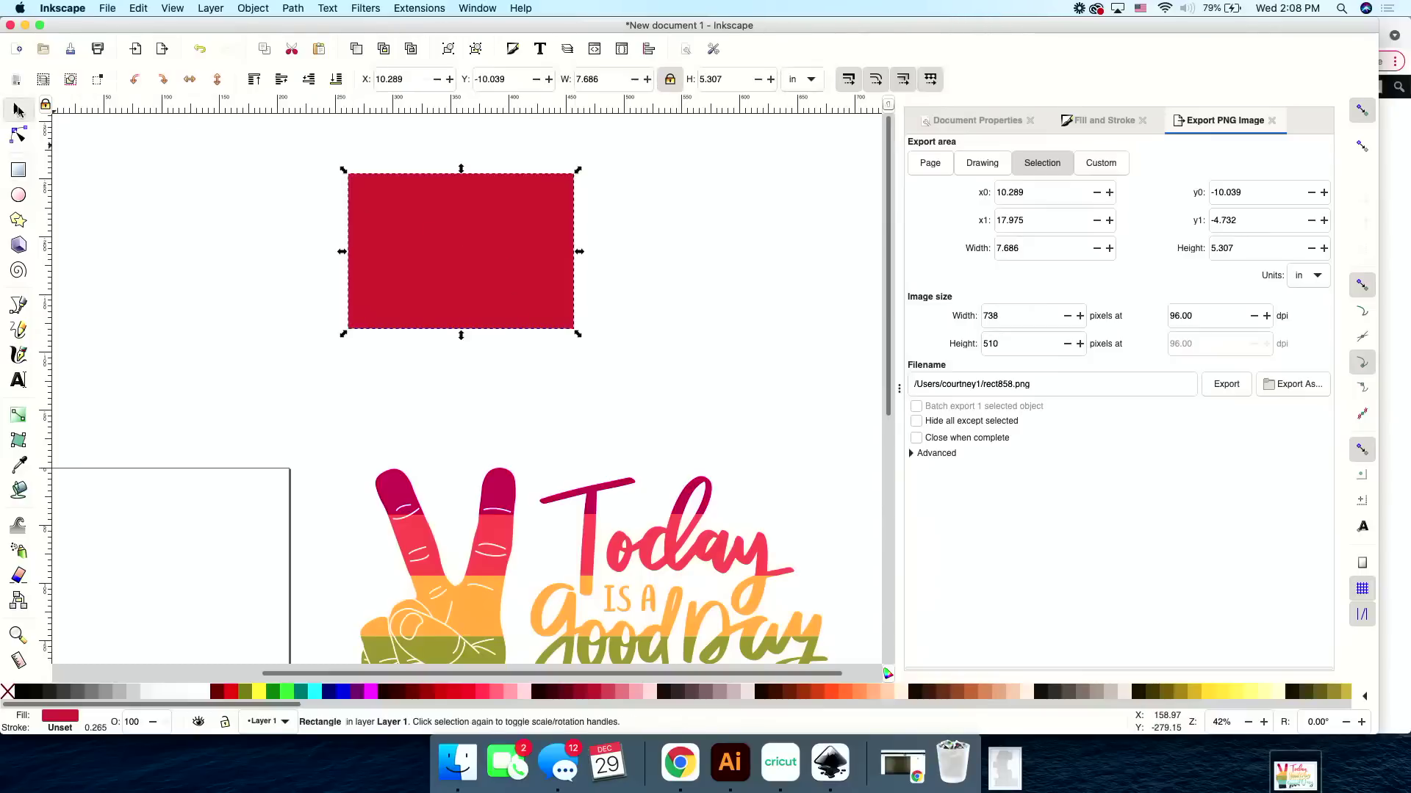
pyautogui.click(412, 252)
pyautogui.click(666, 82)
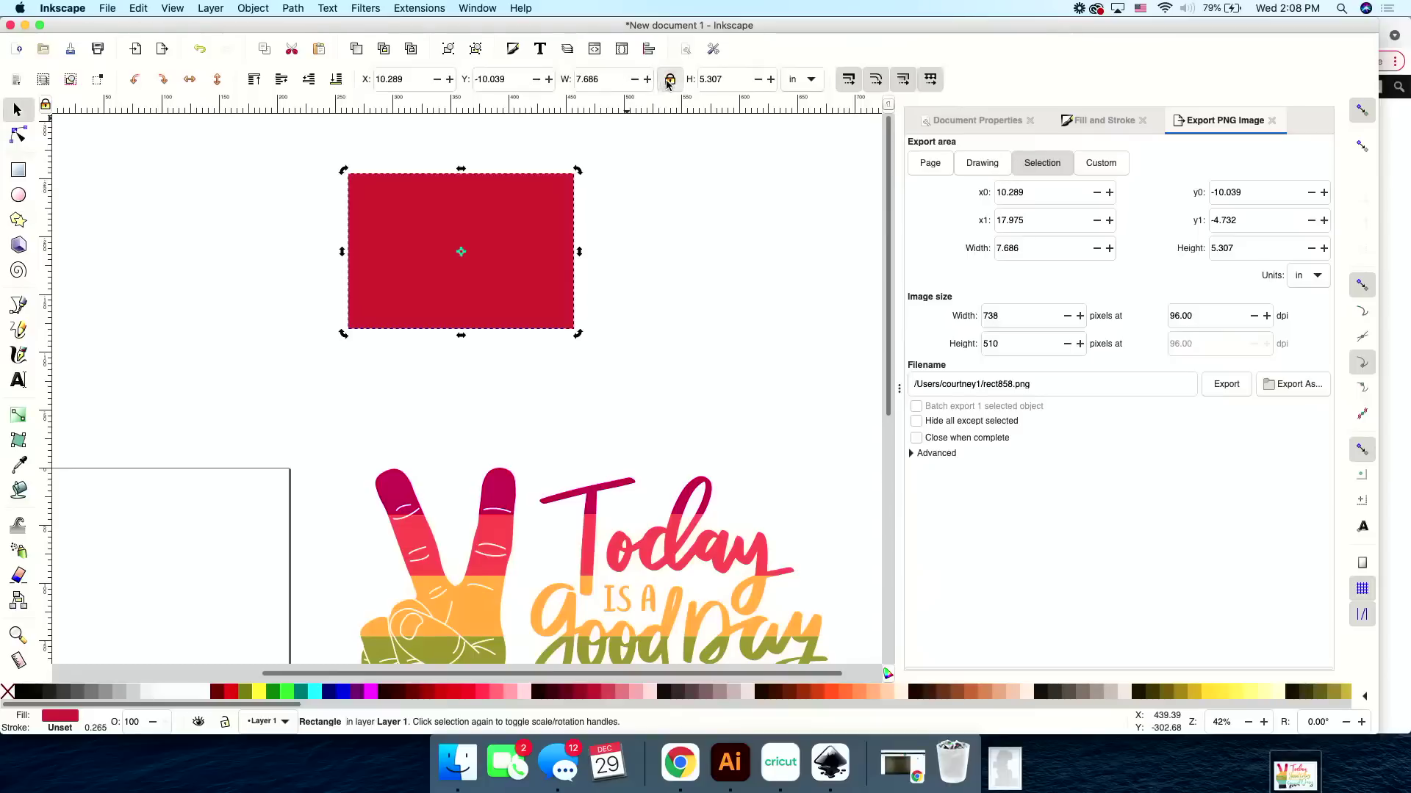
# Try to resize the red rectangle and the artwork together to 11 in wide by 8.5 in high.
pyautogui.doubleClick(618, 82)
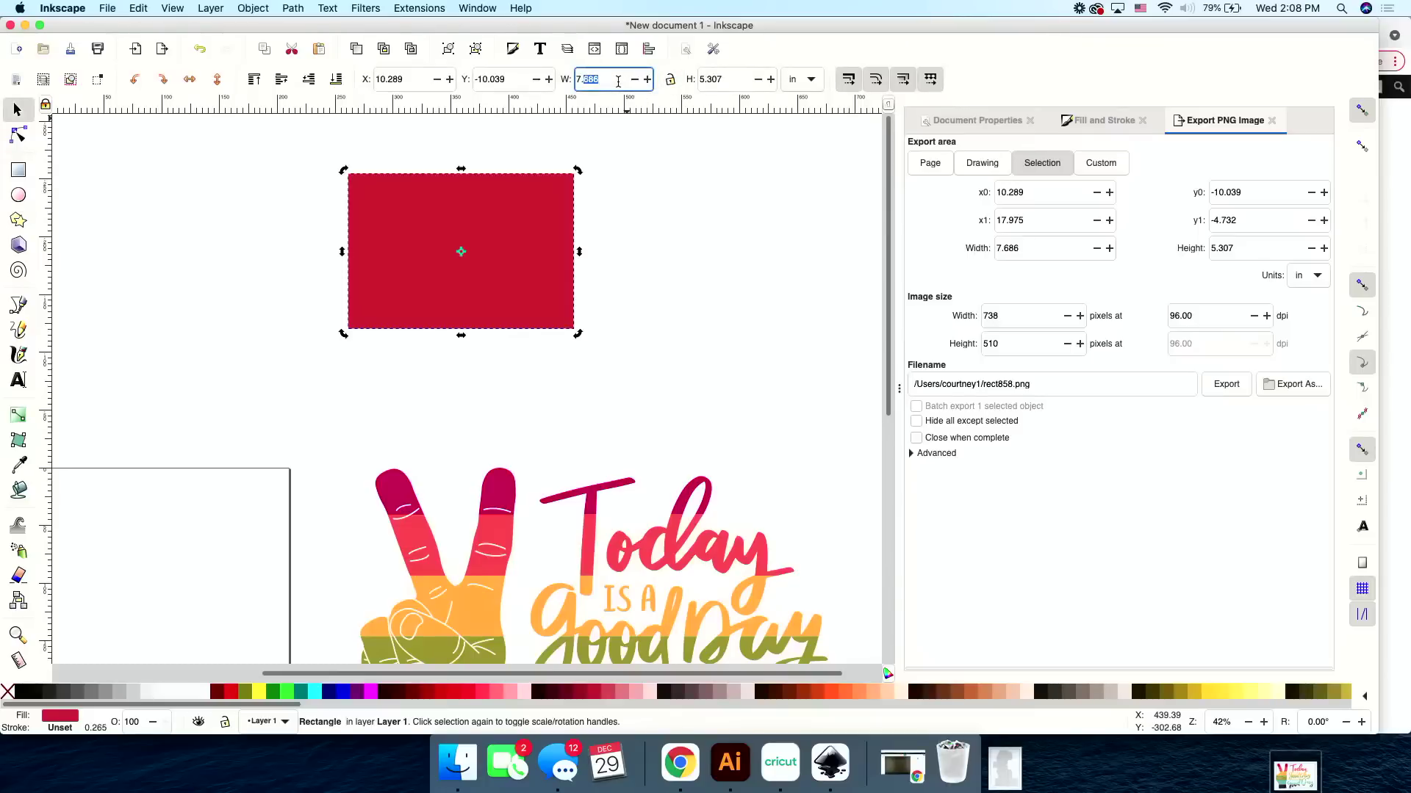
pyautogui.press('super+a')
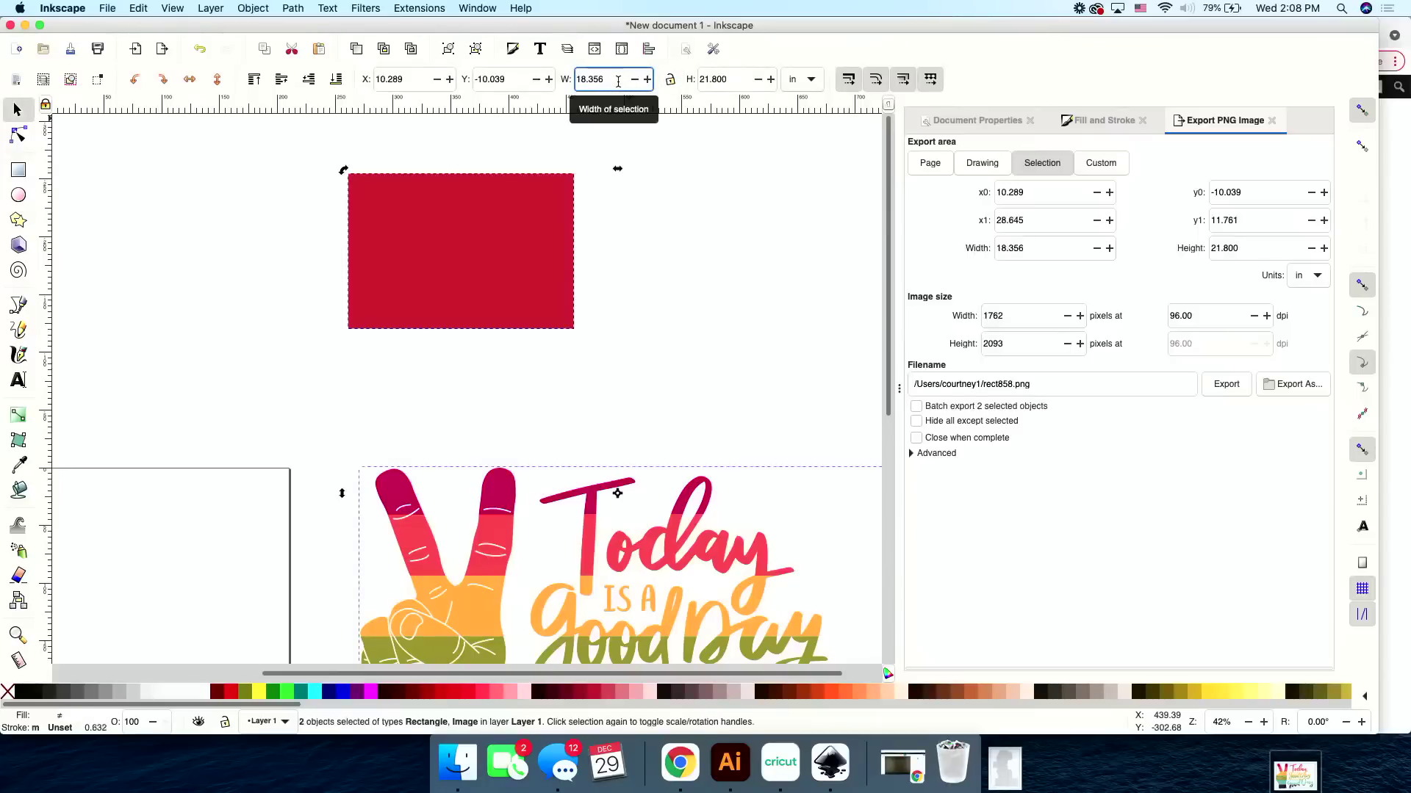
pyautogui.tripleClick(617, 82)
pyautogui.press('BackSpace')
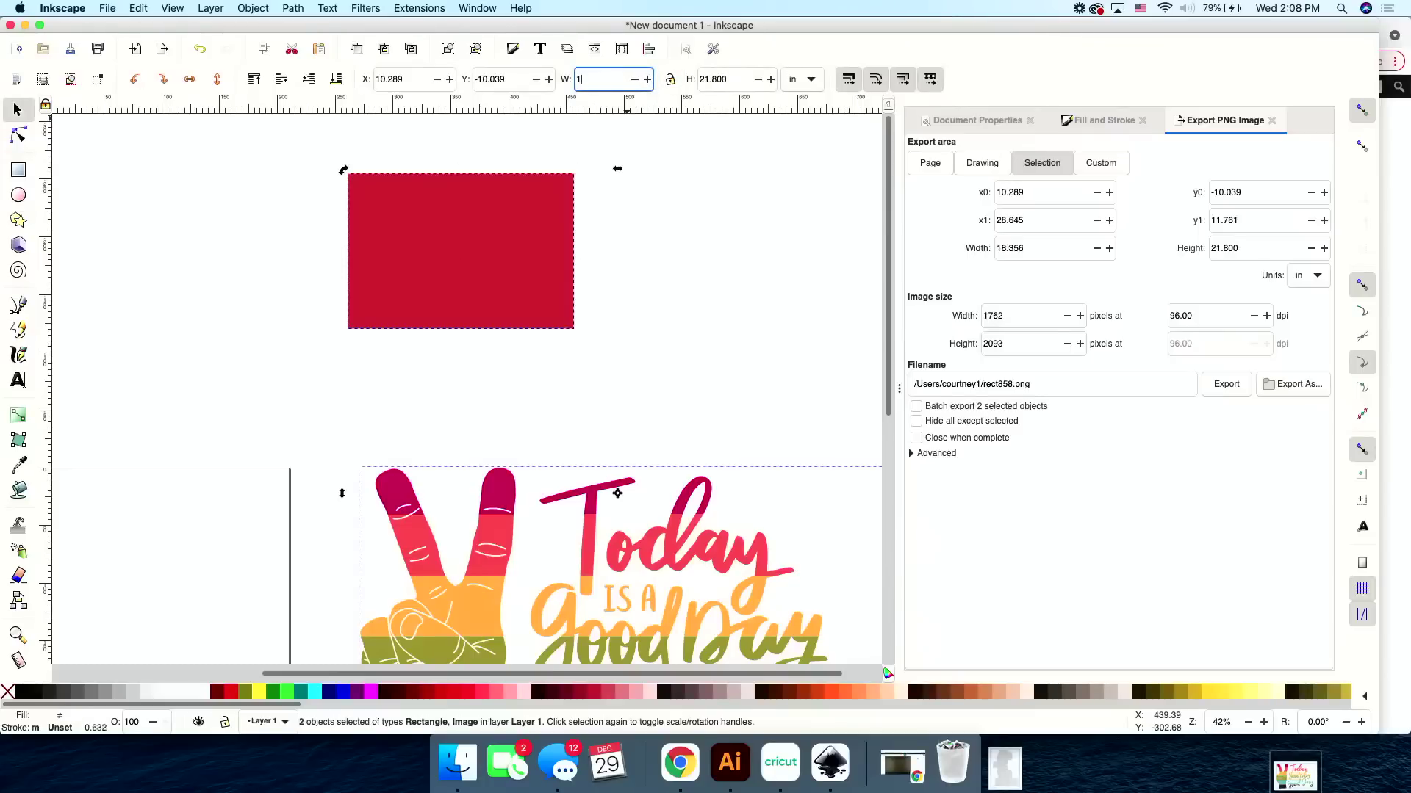
pyautogui.write('11')
pyautogui.press('Tab')
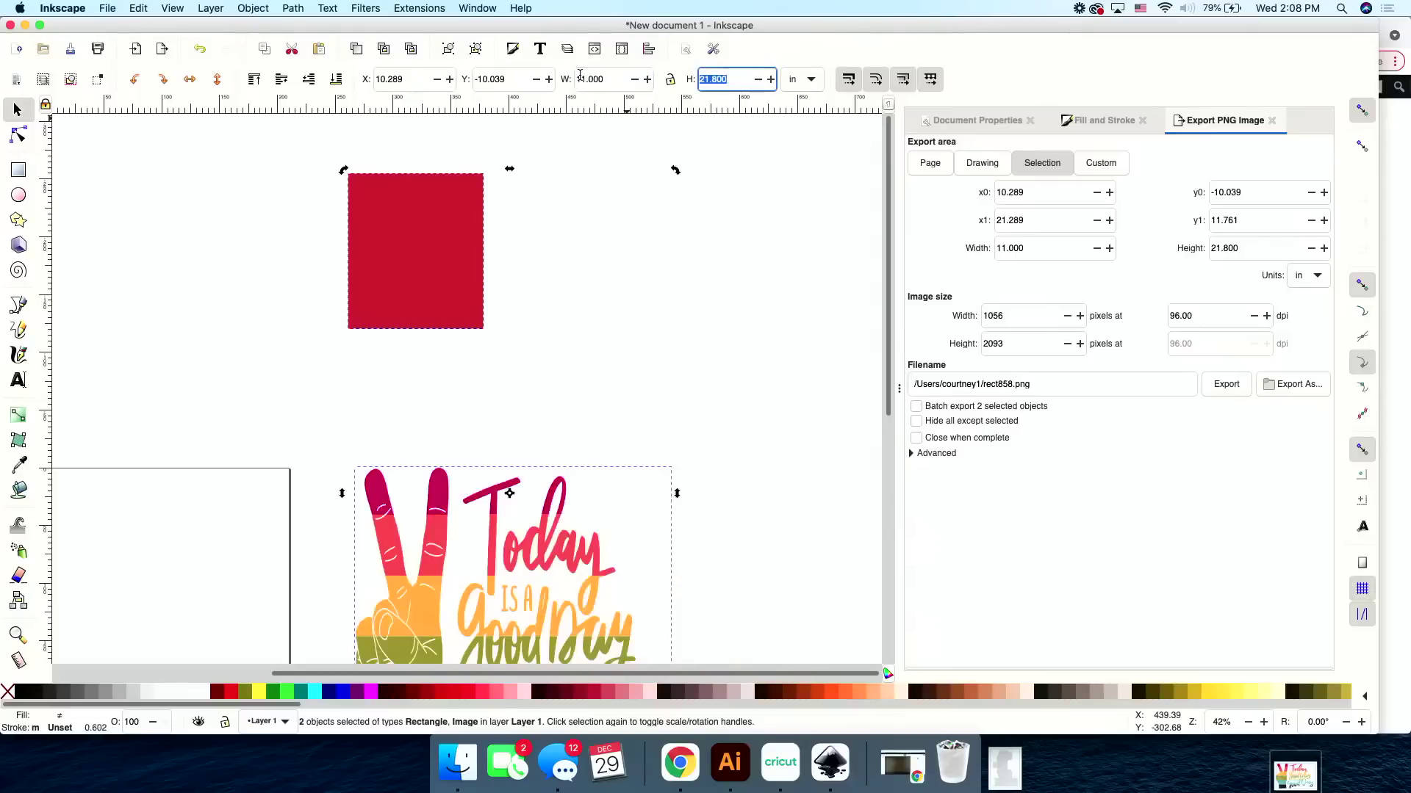
pyautogui.write('8.5')
pyautogui.press('Return')
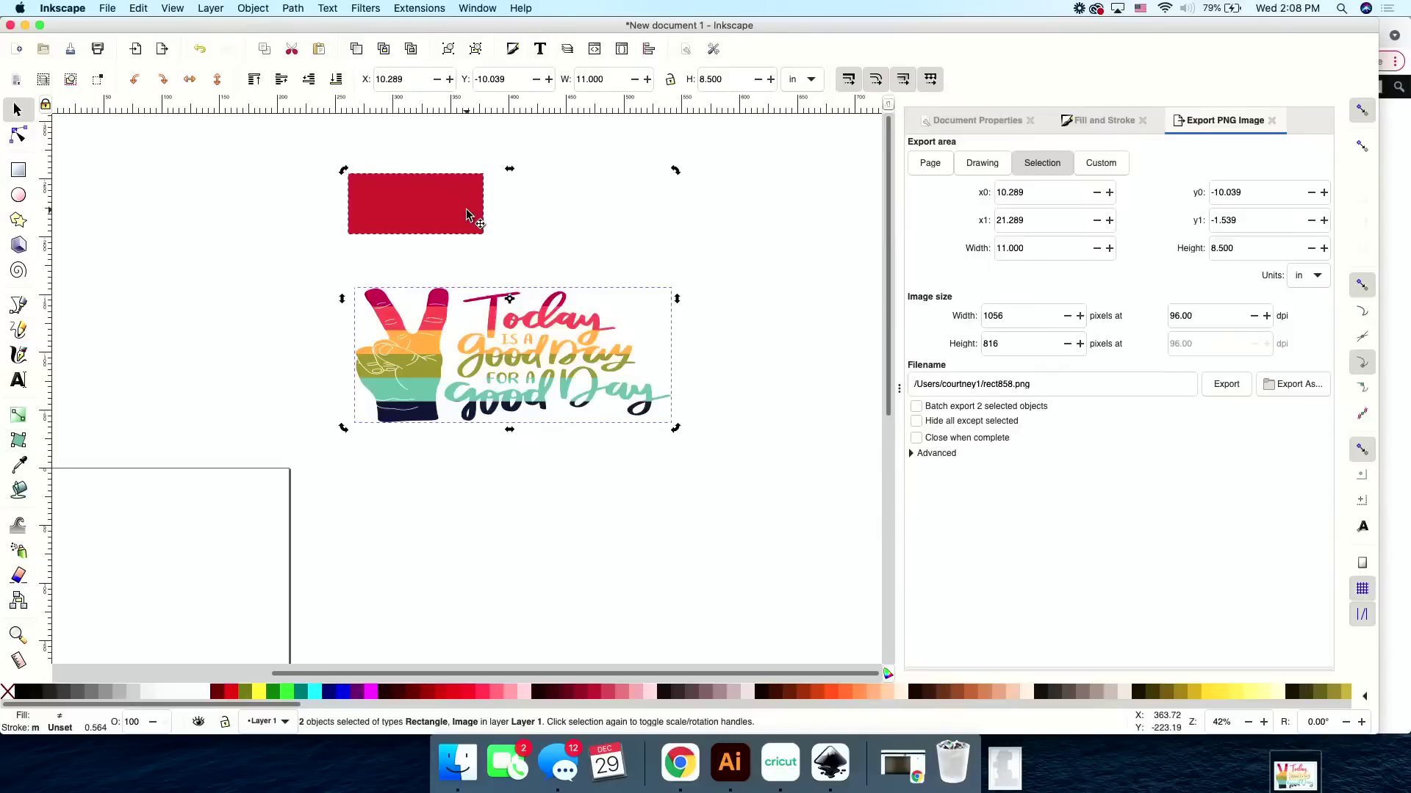
# Undo the last height and width changes to the rectangle and artwork, and clear the selection.
pyautogui.click(139, 8)
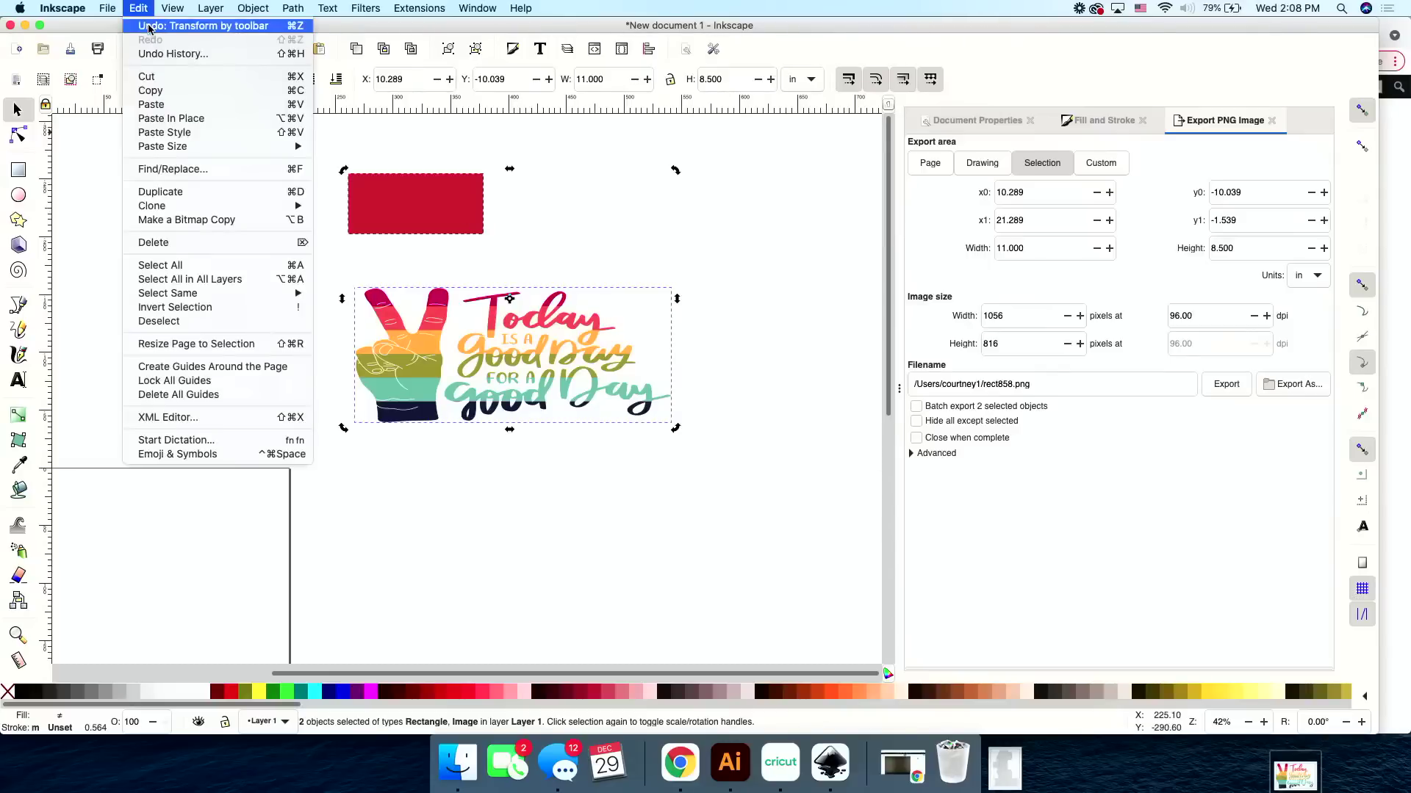
pyautogui.click(149, 25)
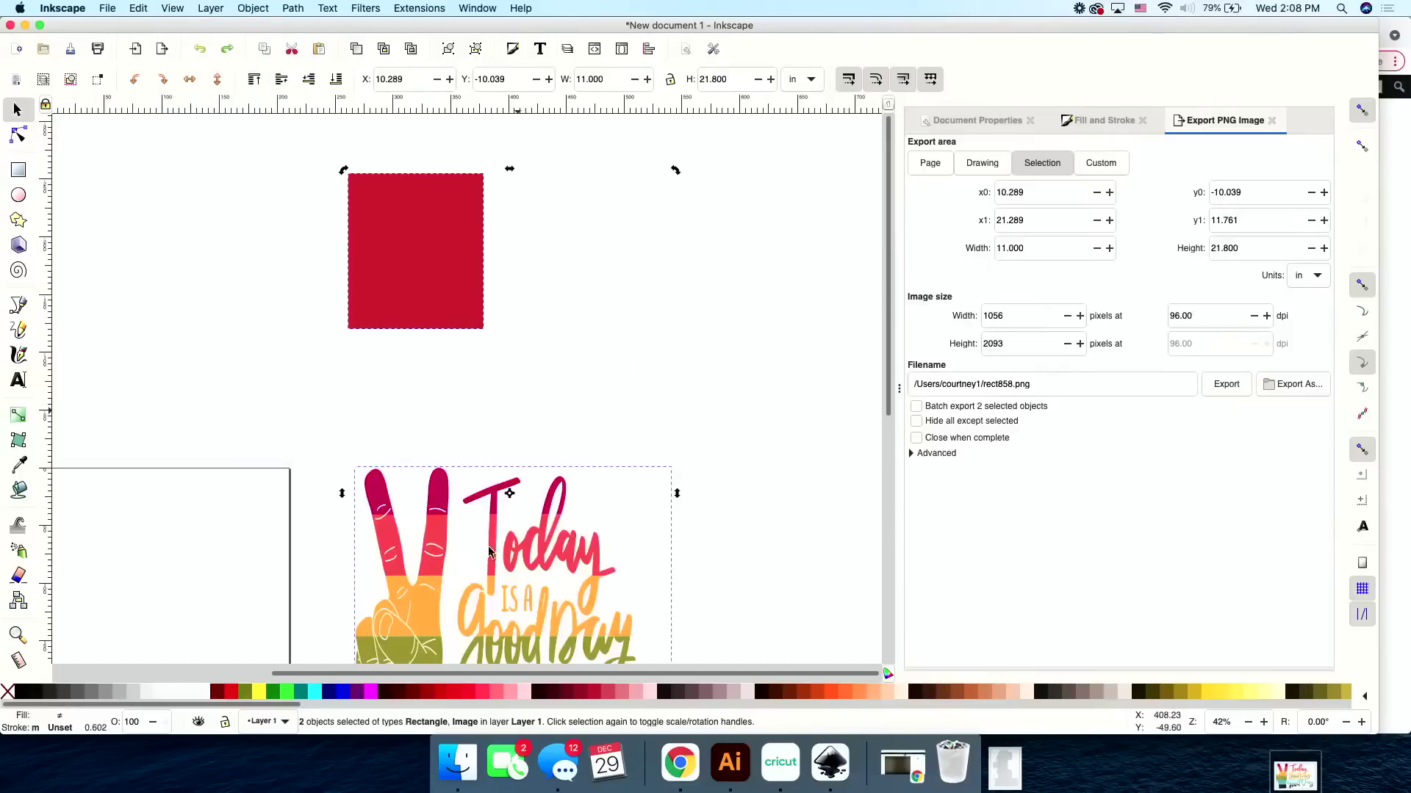
pyautogui.click(143, 6)
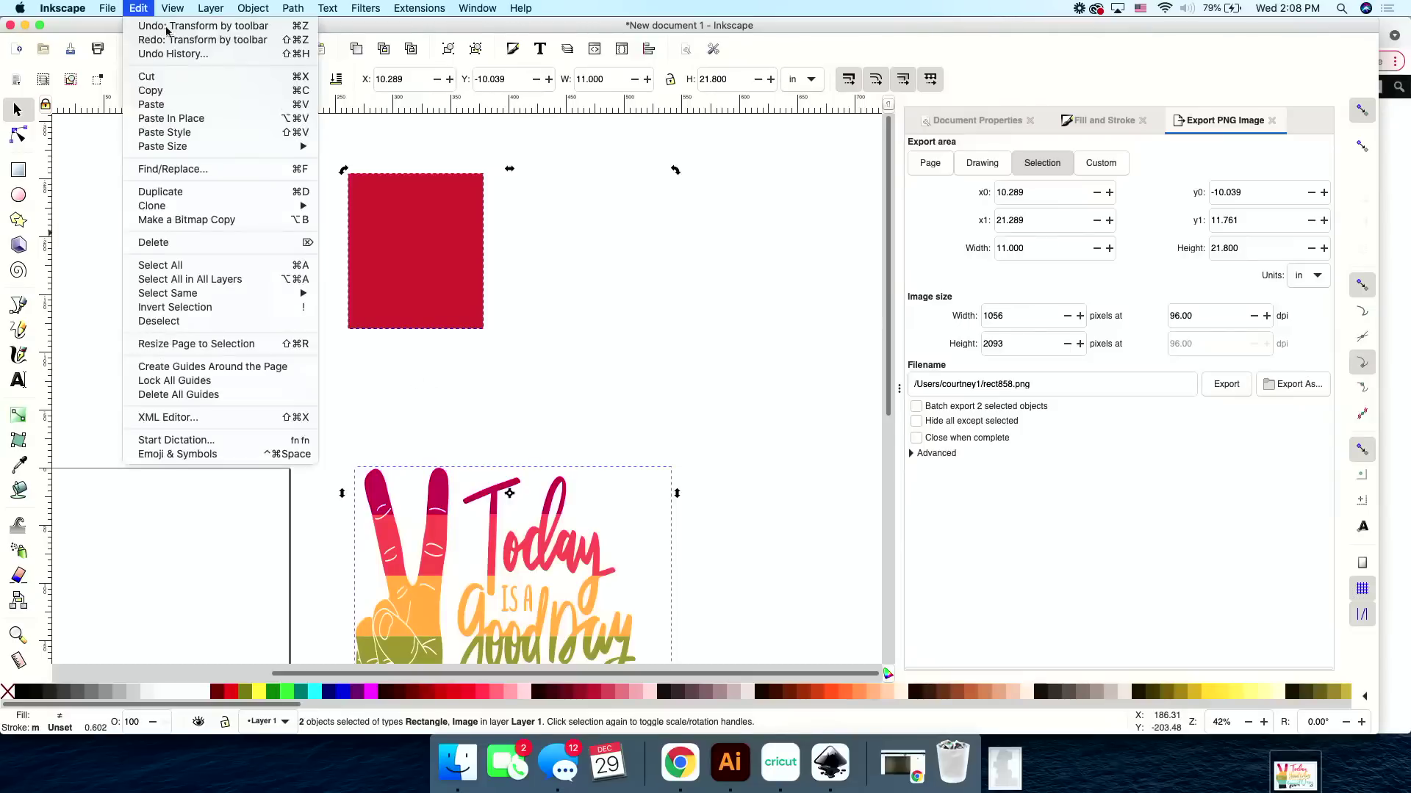
pyautogui.click(144, 25)
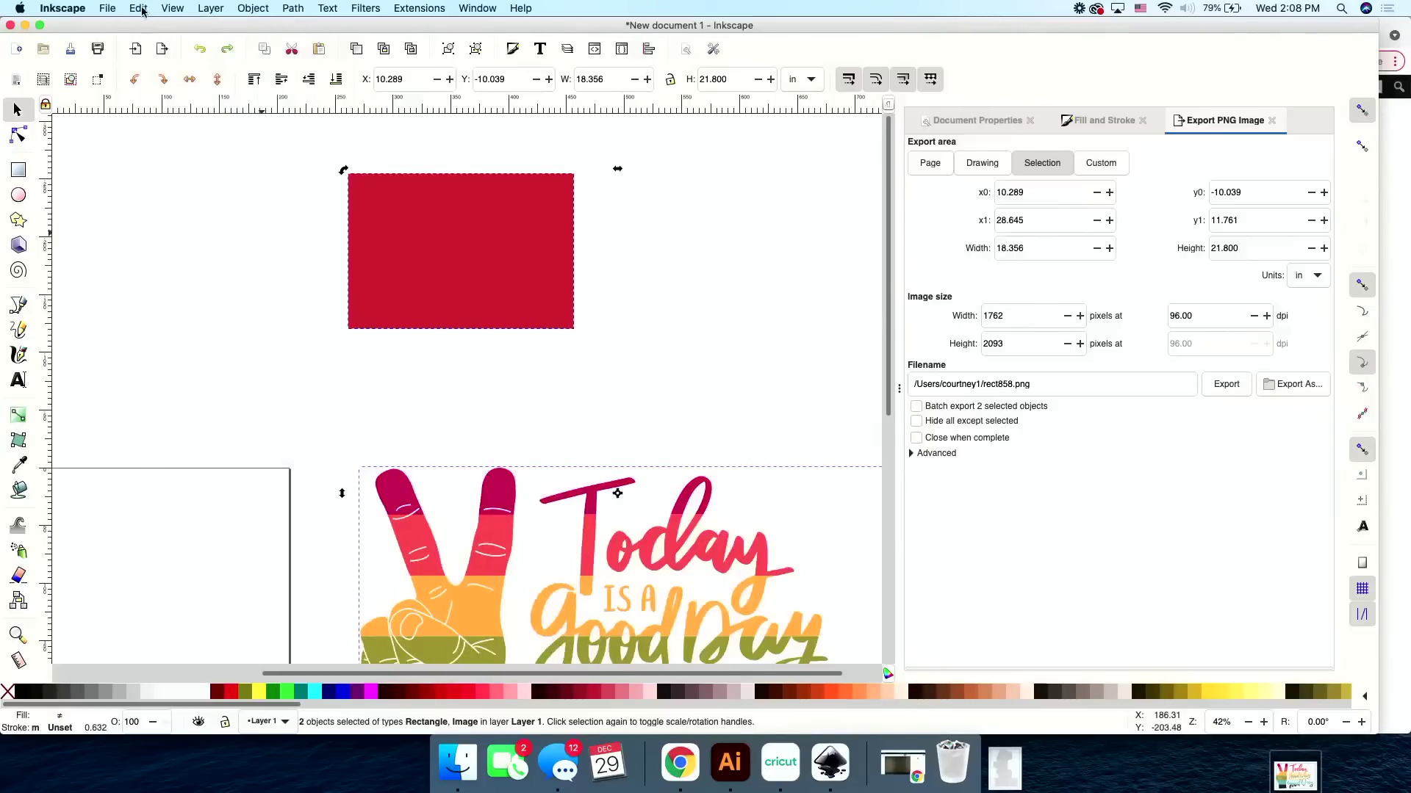
pyautogui.click(140, 8)
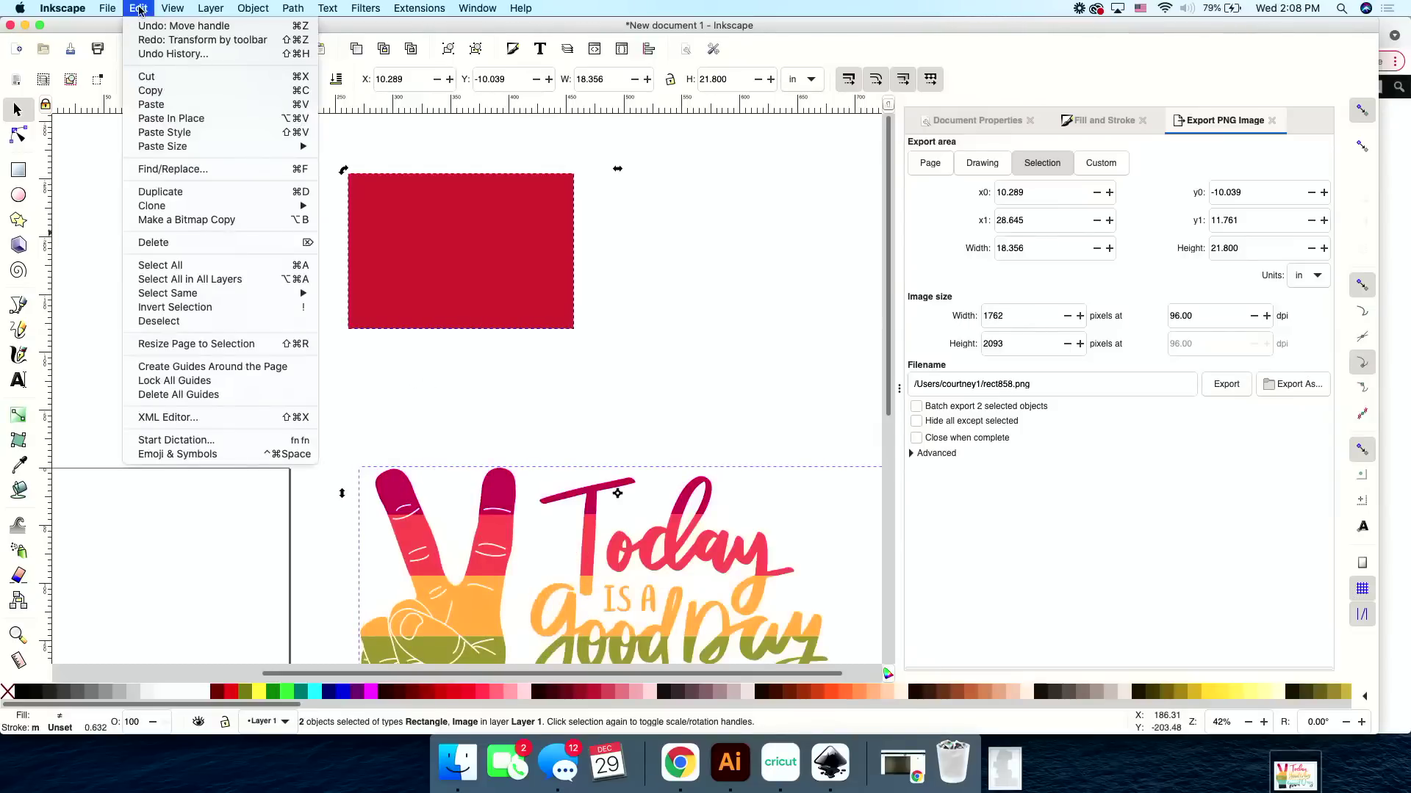
pyautogui.press('Escape')
pyautogui.click(295, 263)
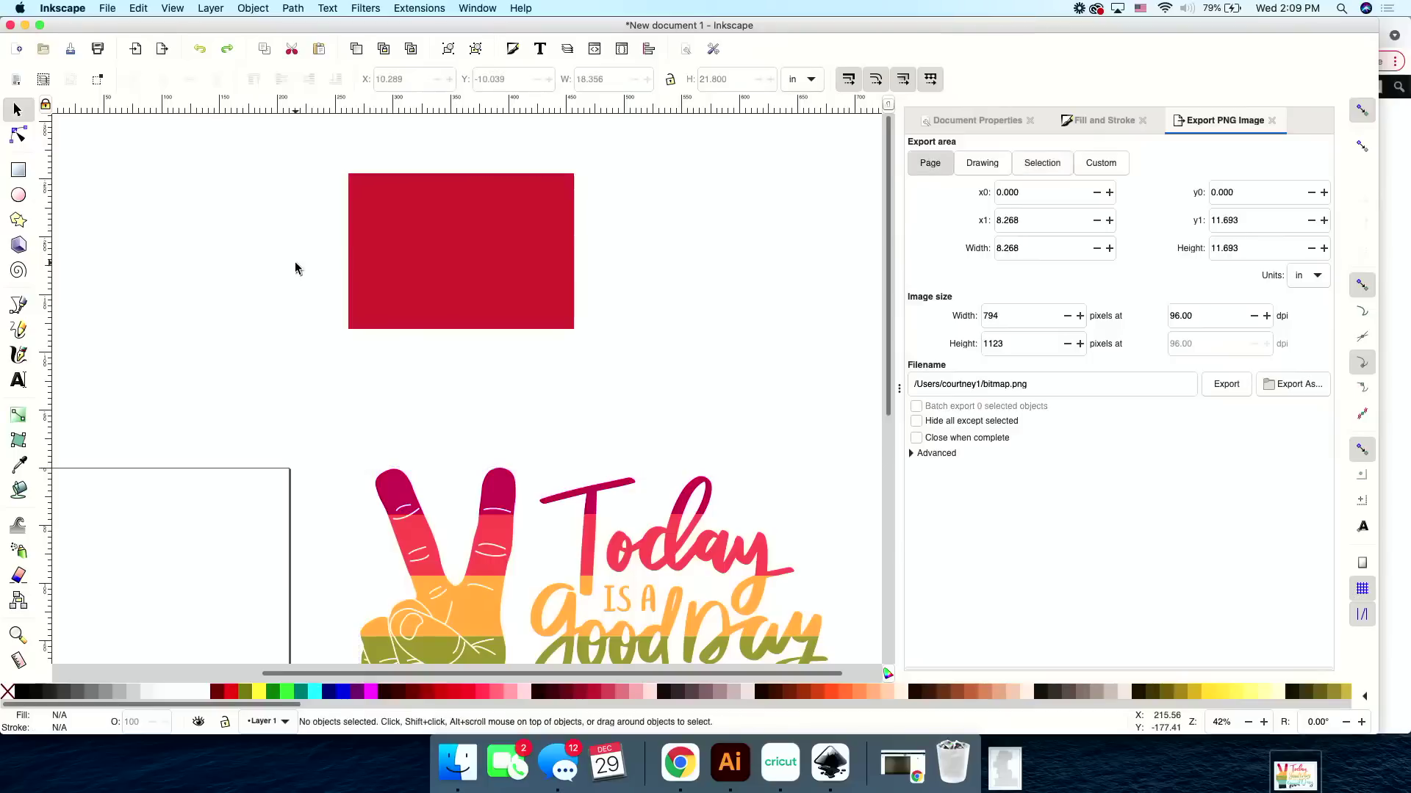
# Move only the red rectangle to about X 12.54 in, Y -9.69 in, and set its width to 11 in.
pyautogui.click(419, 239)
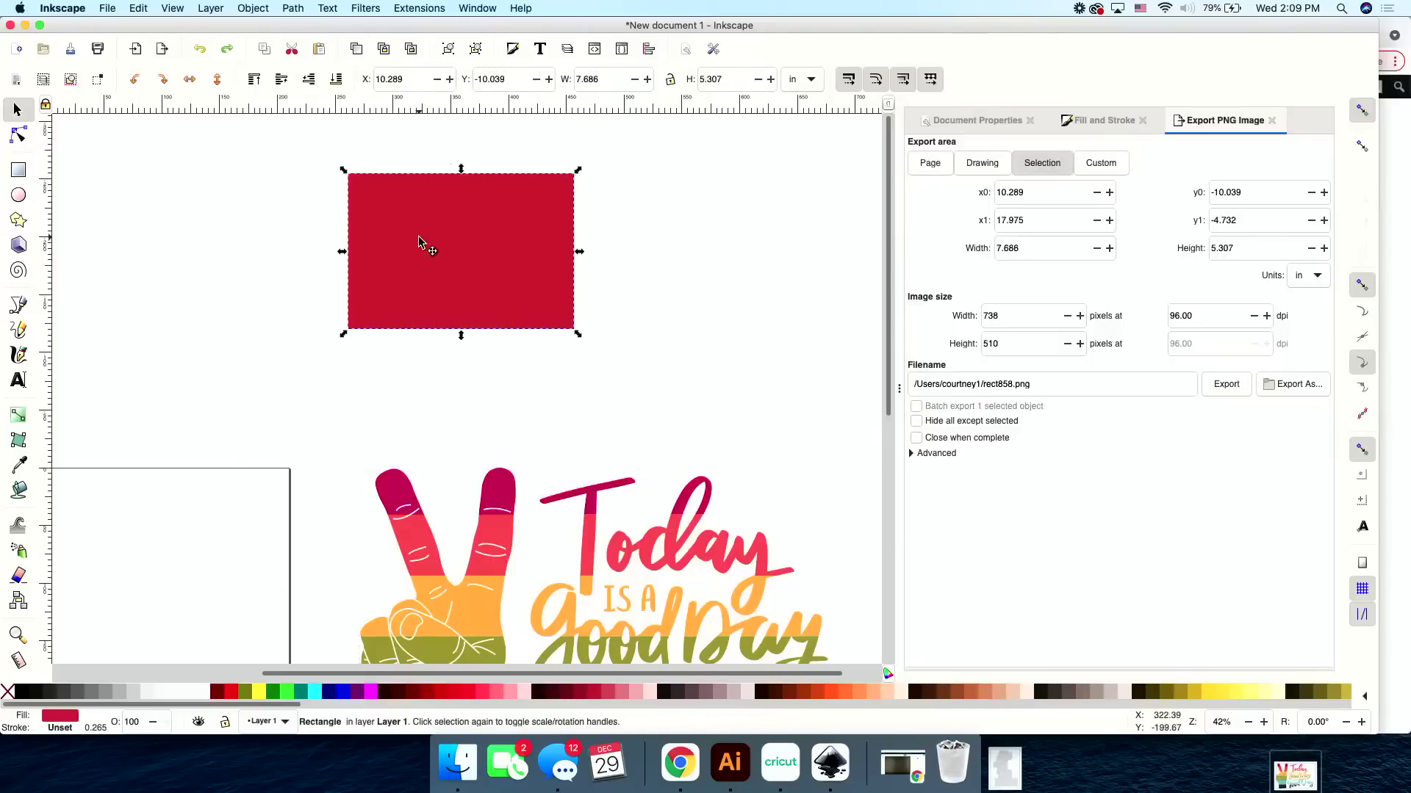
pyautogui.moveTo(418, 237); pyautogui.dragTo(489, 246)
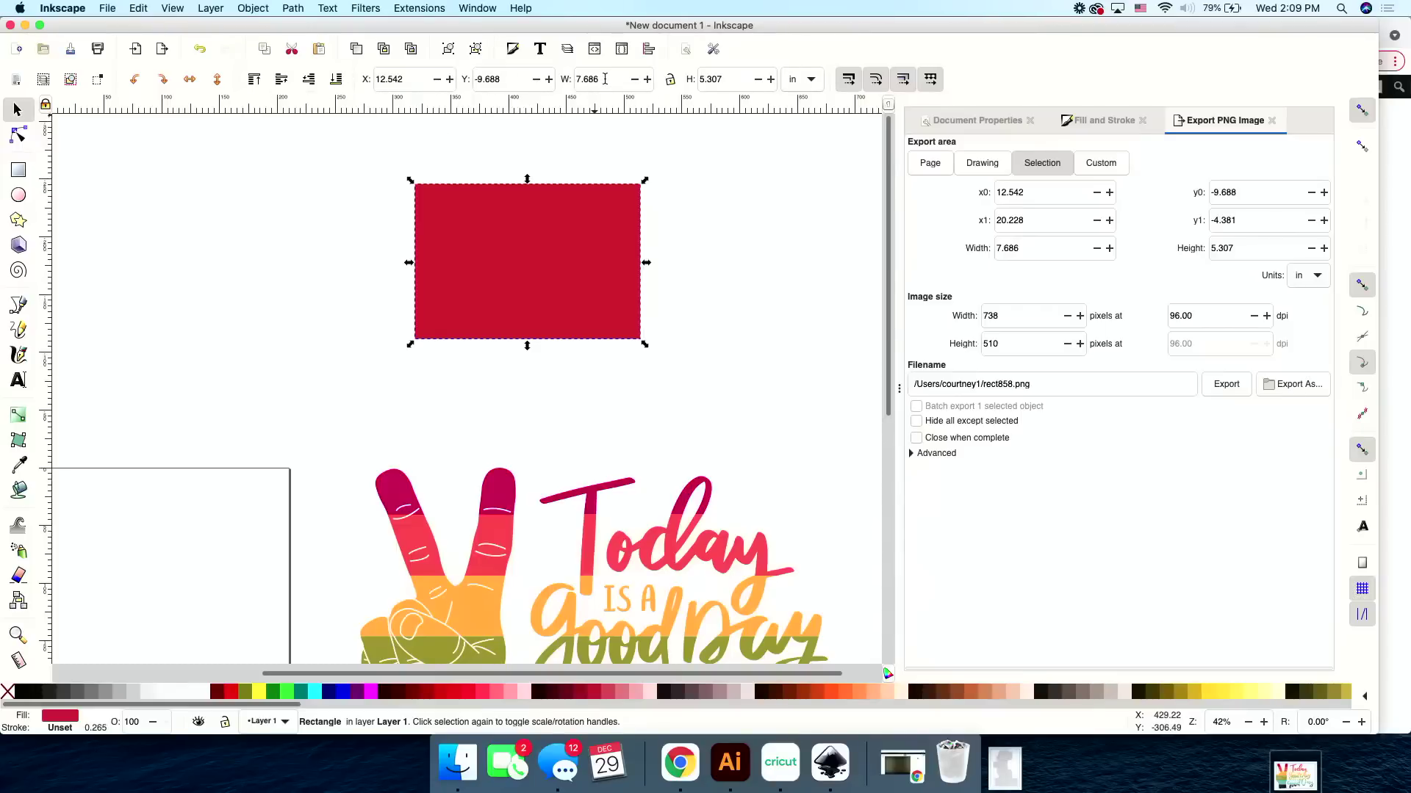
pyautogui.moveTo(605, 78); pyautogui.dragTo(571, 78)
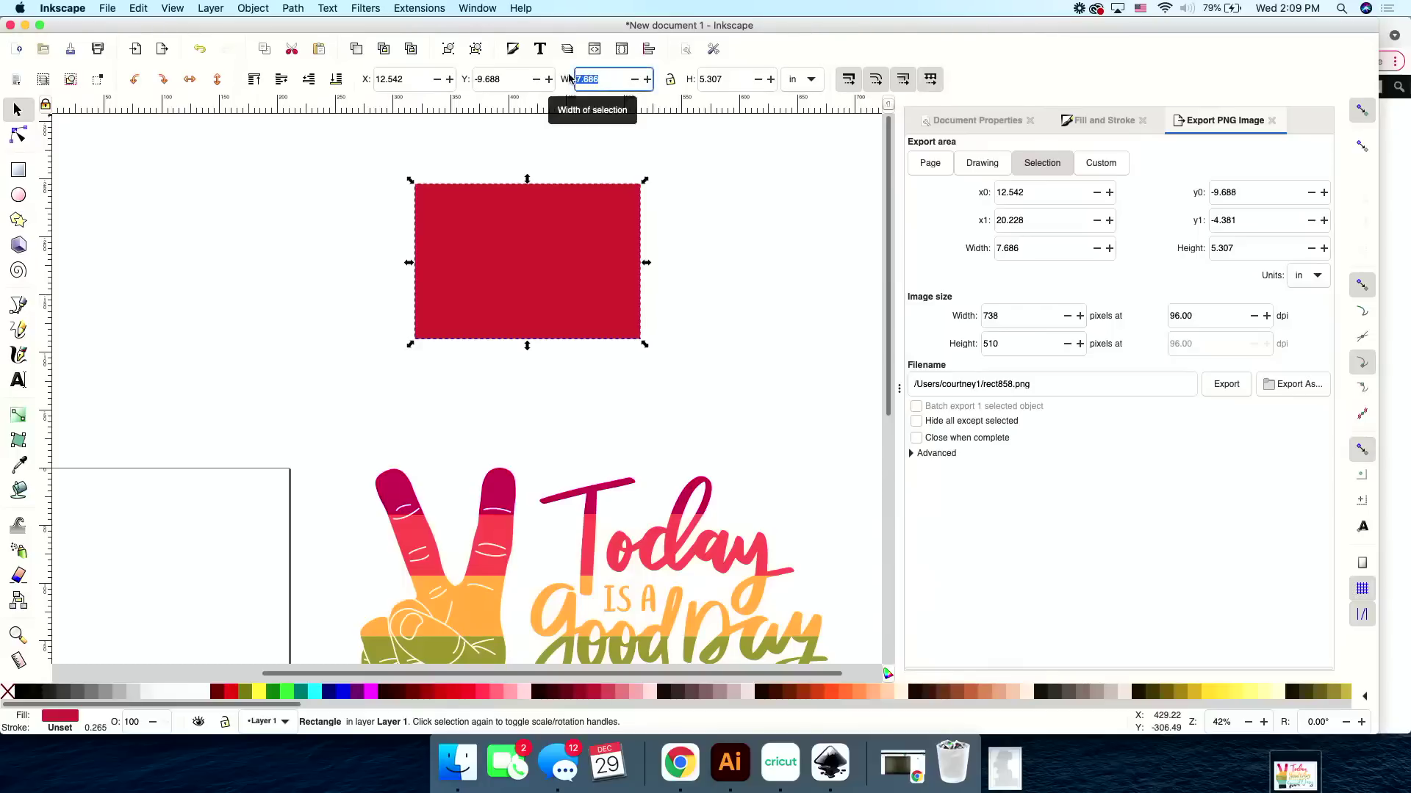
pyautogui.write('11')
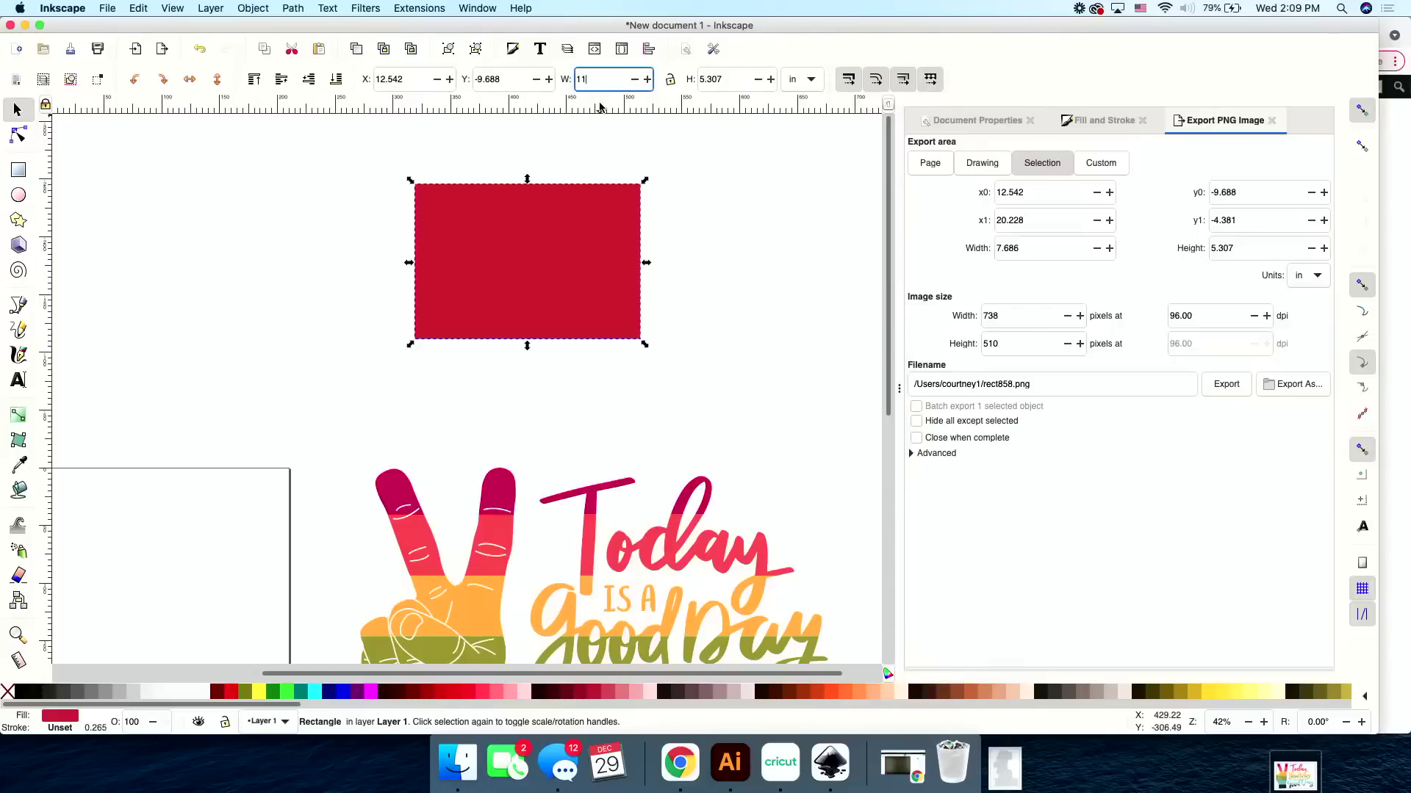
pyautogui.press('Return')
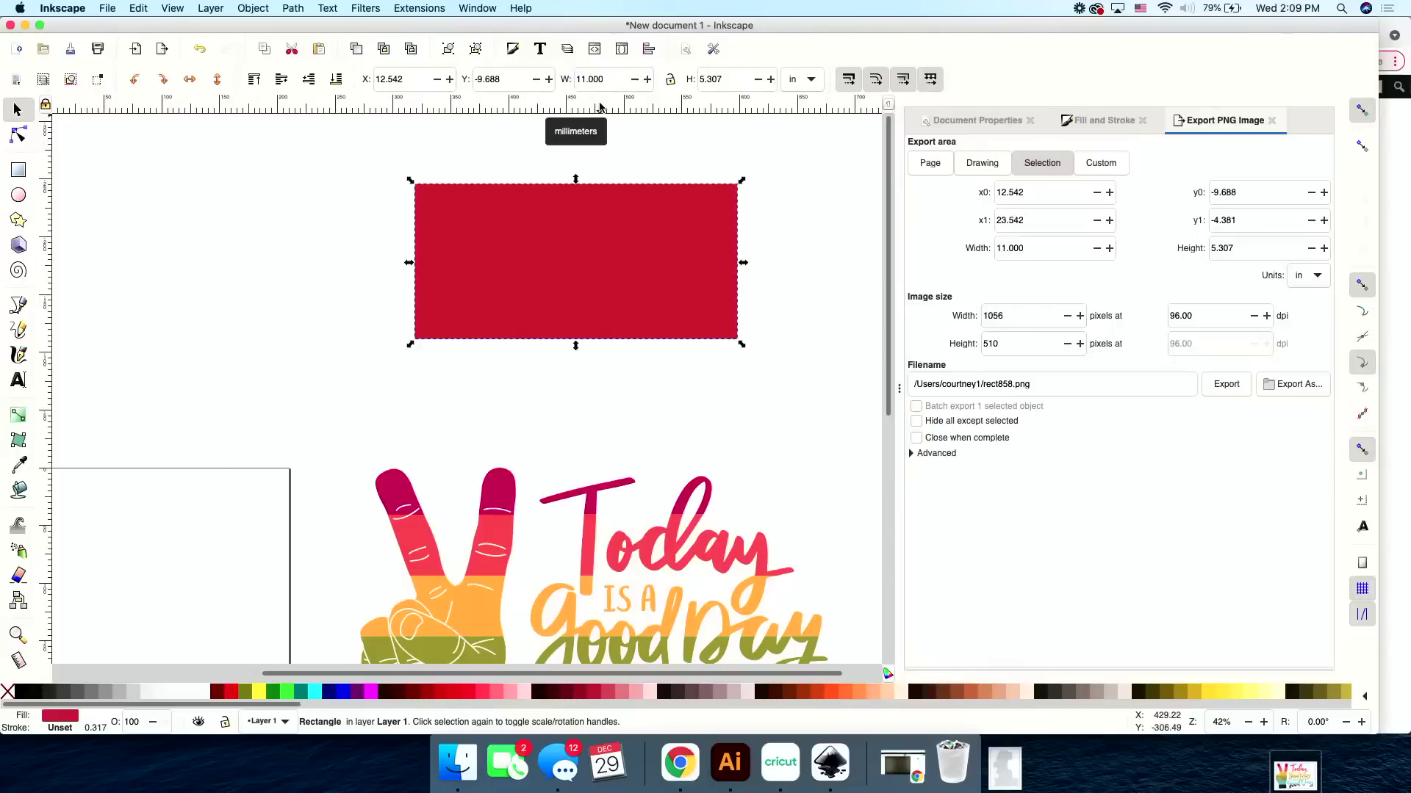
pyautogui.press('Tab')
# Set the red rectangle's height to 8.5 in and lock its proportions.
pyautogui.scroll(5, 686, 177)
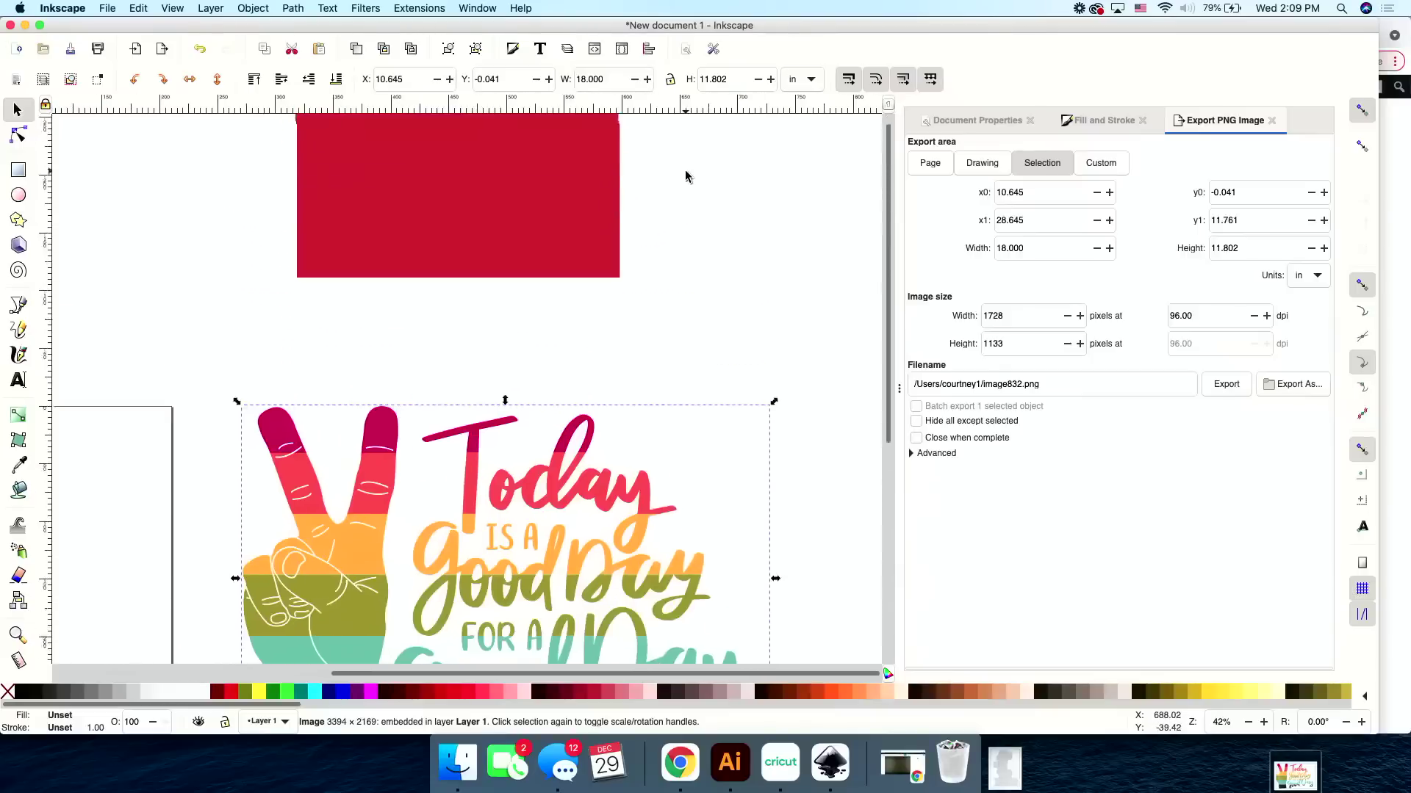
pyautogui.scroll(3, 537, 330)
pyautogui.click(541, 340)
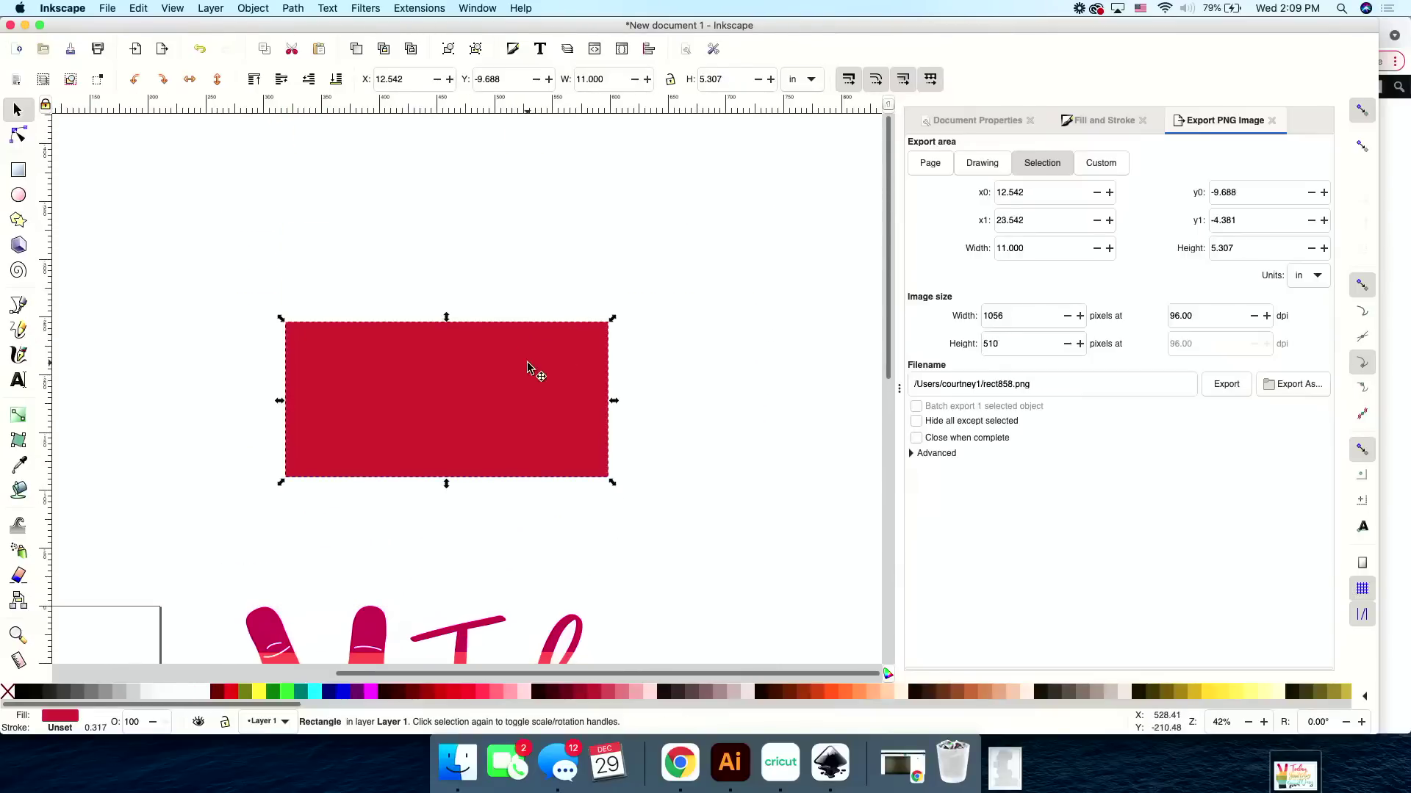
pyautogui.doubleClick(690, 79)
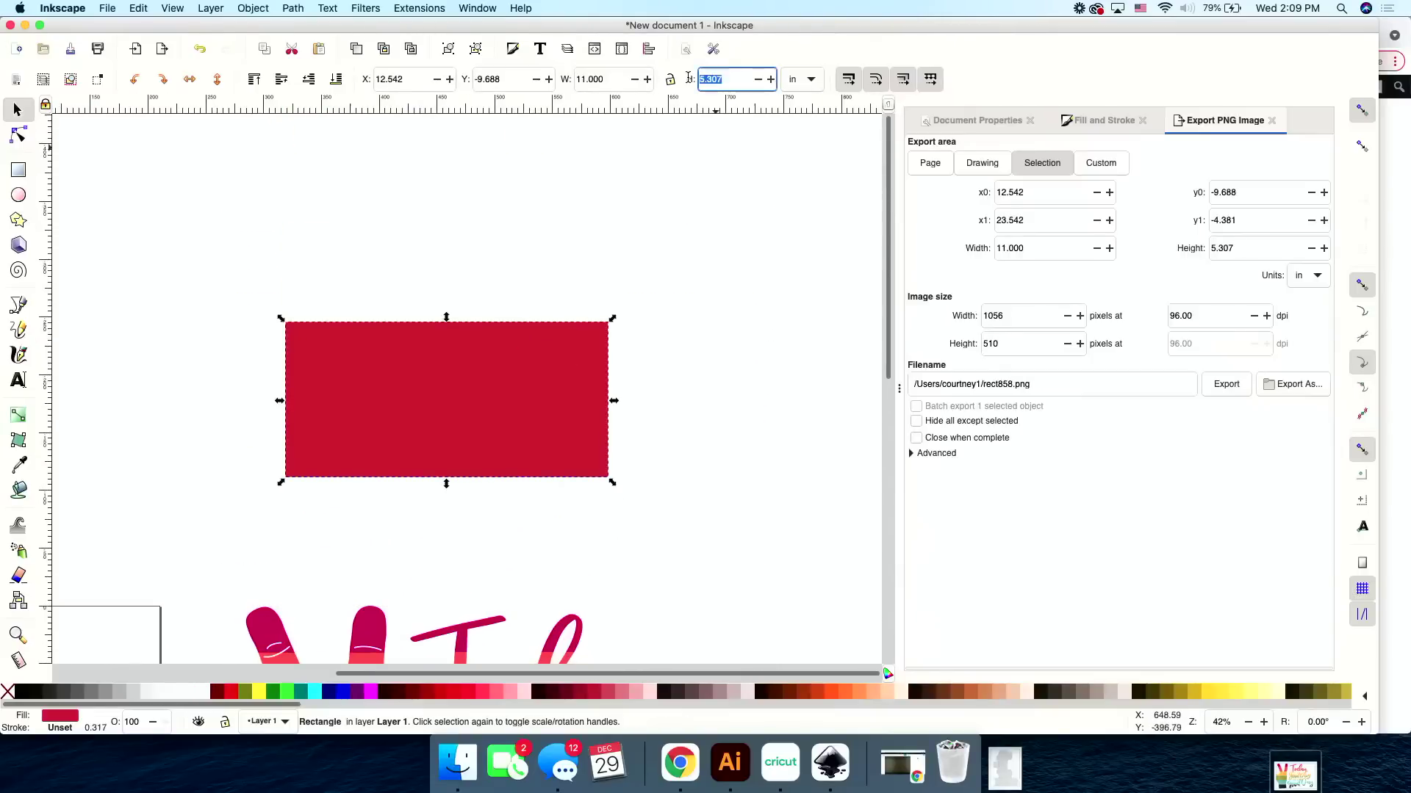
pyautogui.write('8.5')
pyautogui.press('Return')
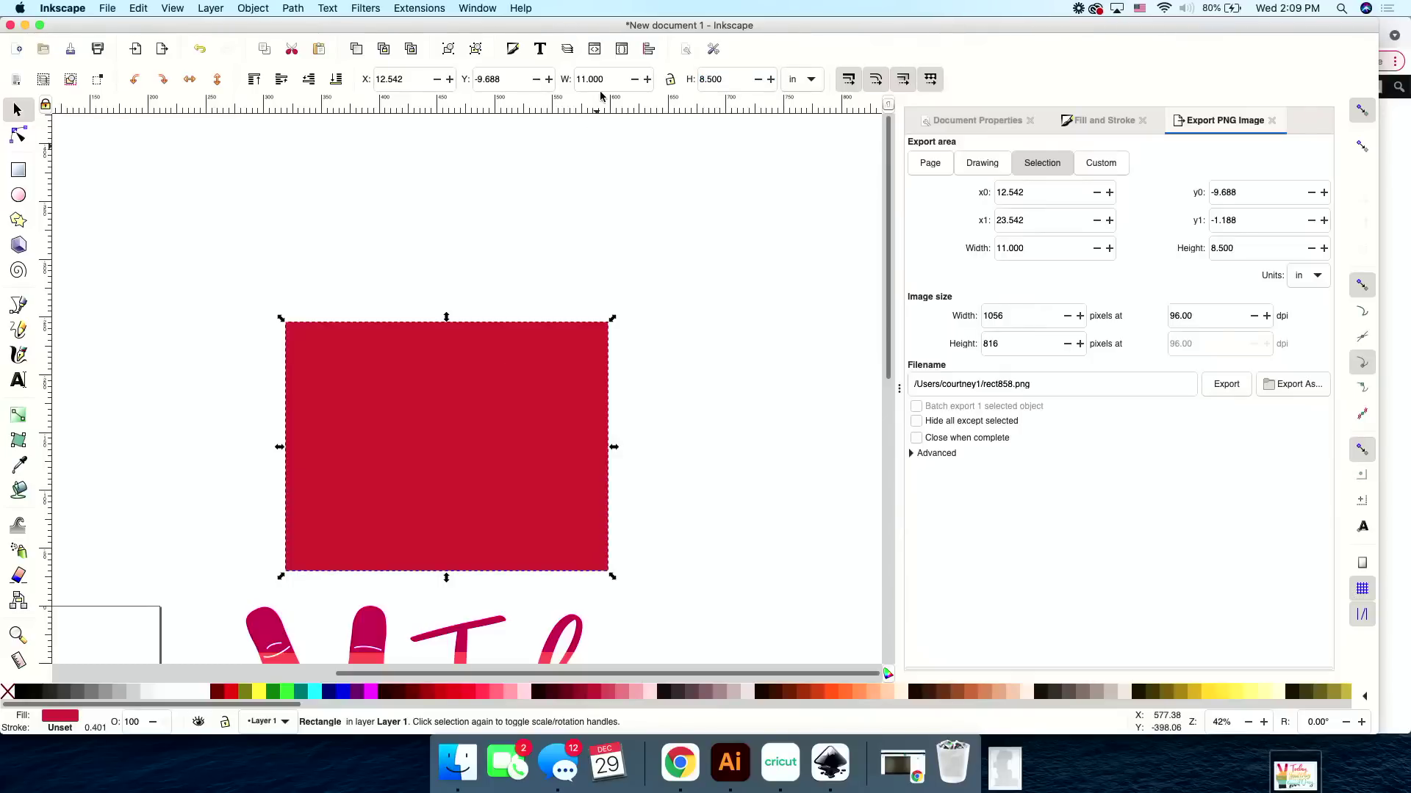
pyautogui.click(671, 83)
# Compare the size of the letter-size red rectangle with the peace-sign artwork below it.
pyautogui.scroll(-5, 616, 386)
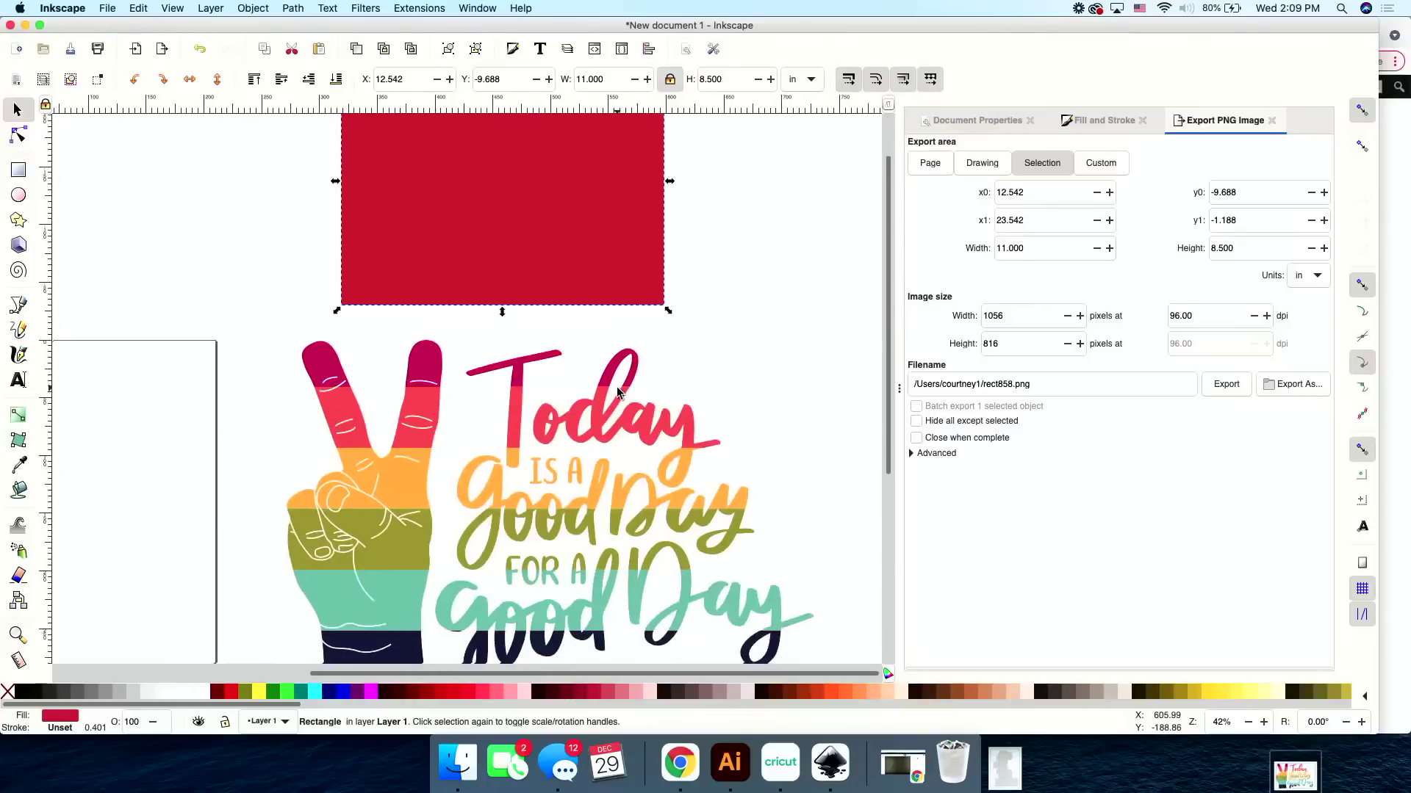
pyautogui.scroll(-1, 616, 386)
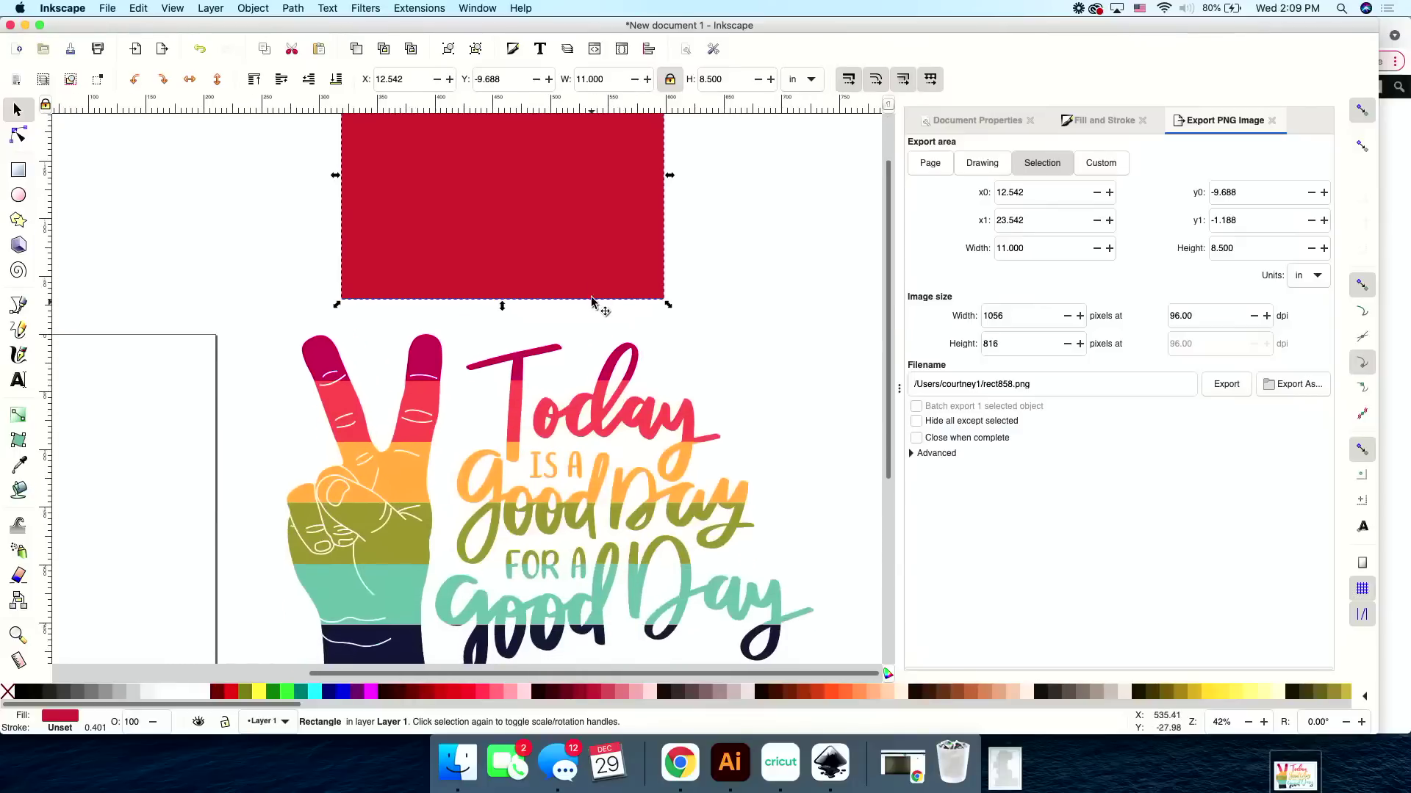
pyautogui.scroll(4, 619, 227)
pyautogui.hscroll(2, 624, 233)
pyautogui.scroll(-2, 608, 245)
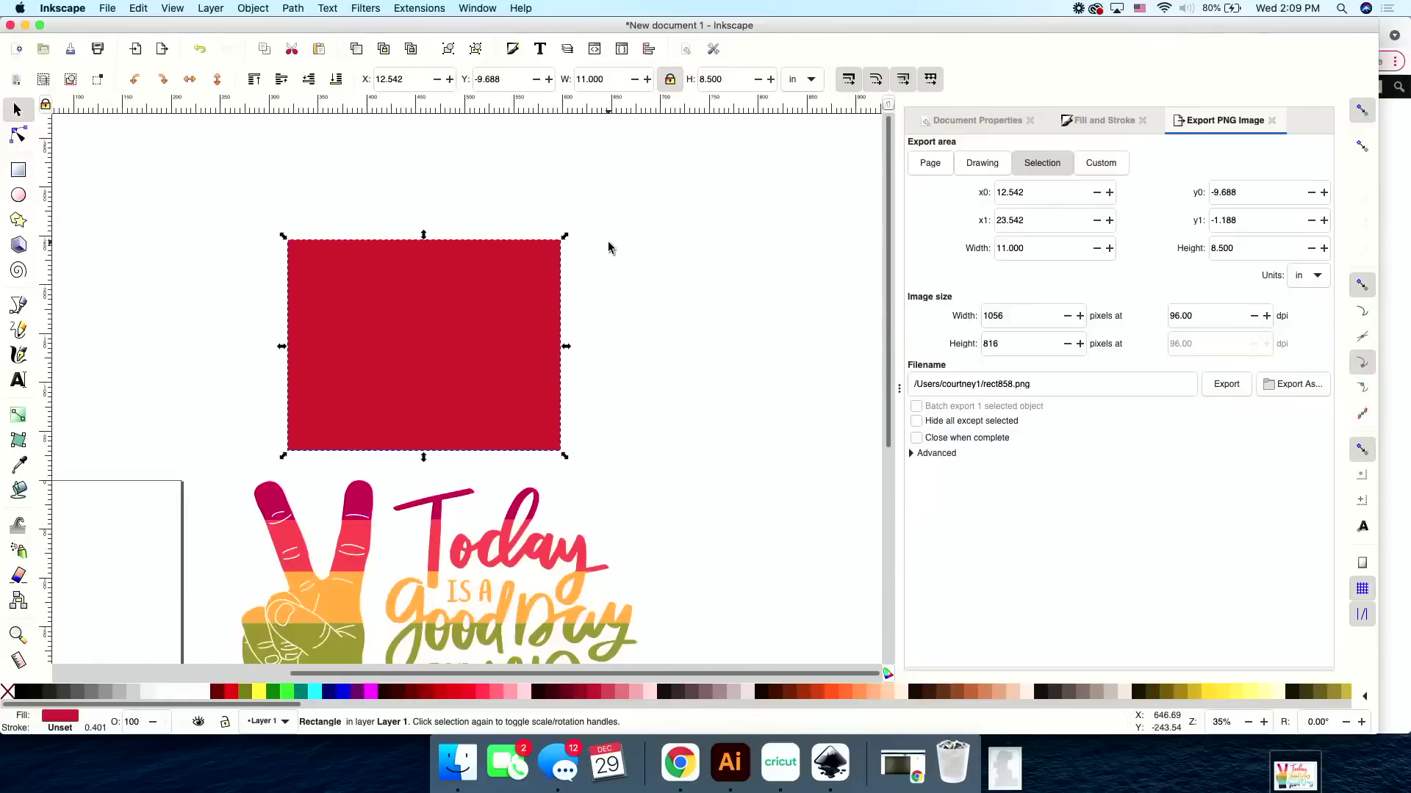
pyautogui.click(603, 252)
pyautogui.scroll(-1, 505, 297)
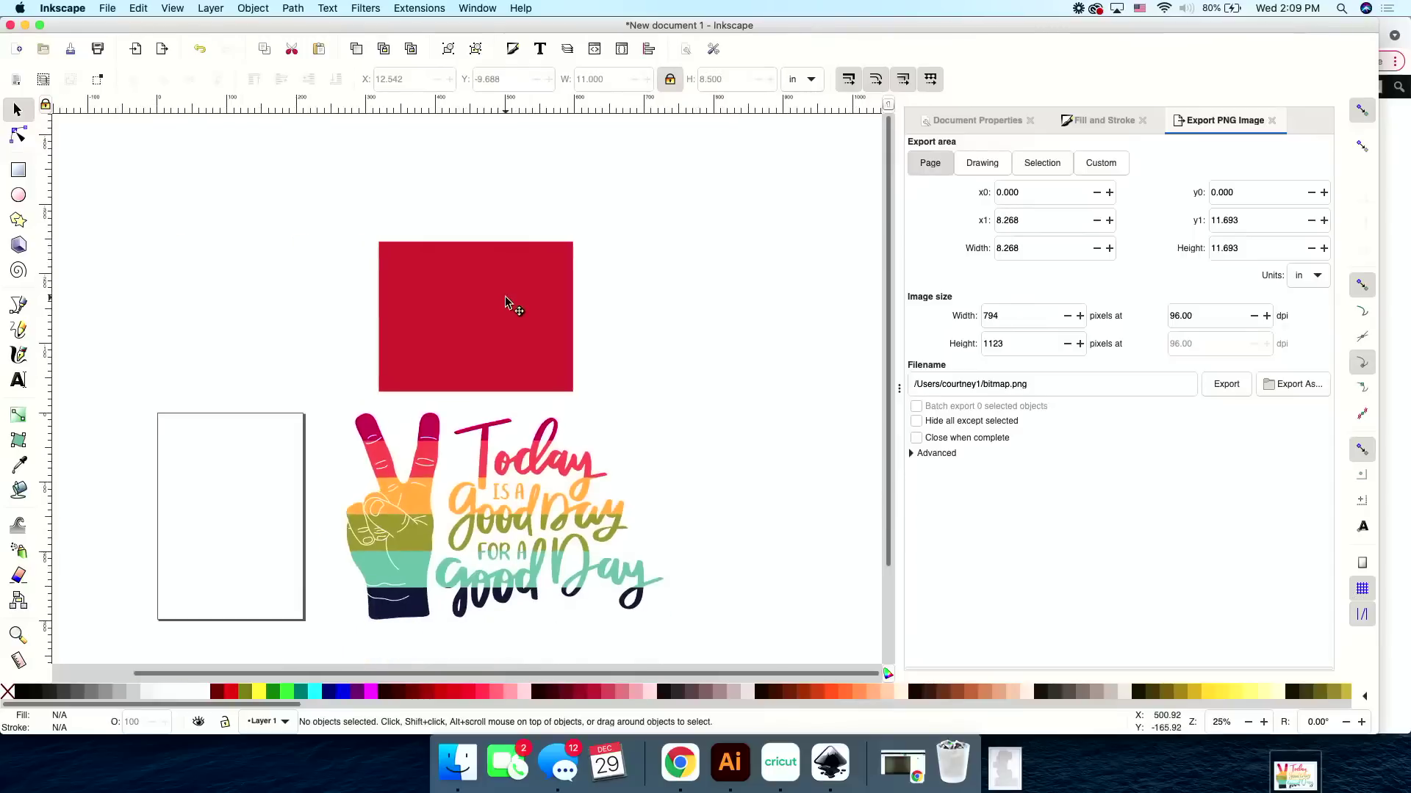
pyautogui.click(504, 296)
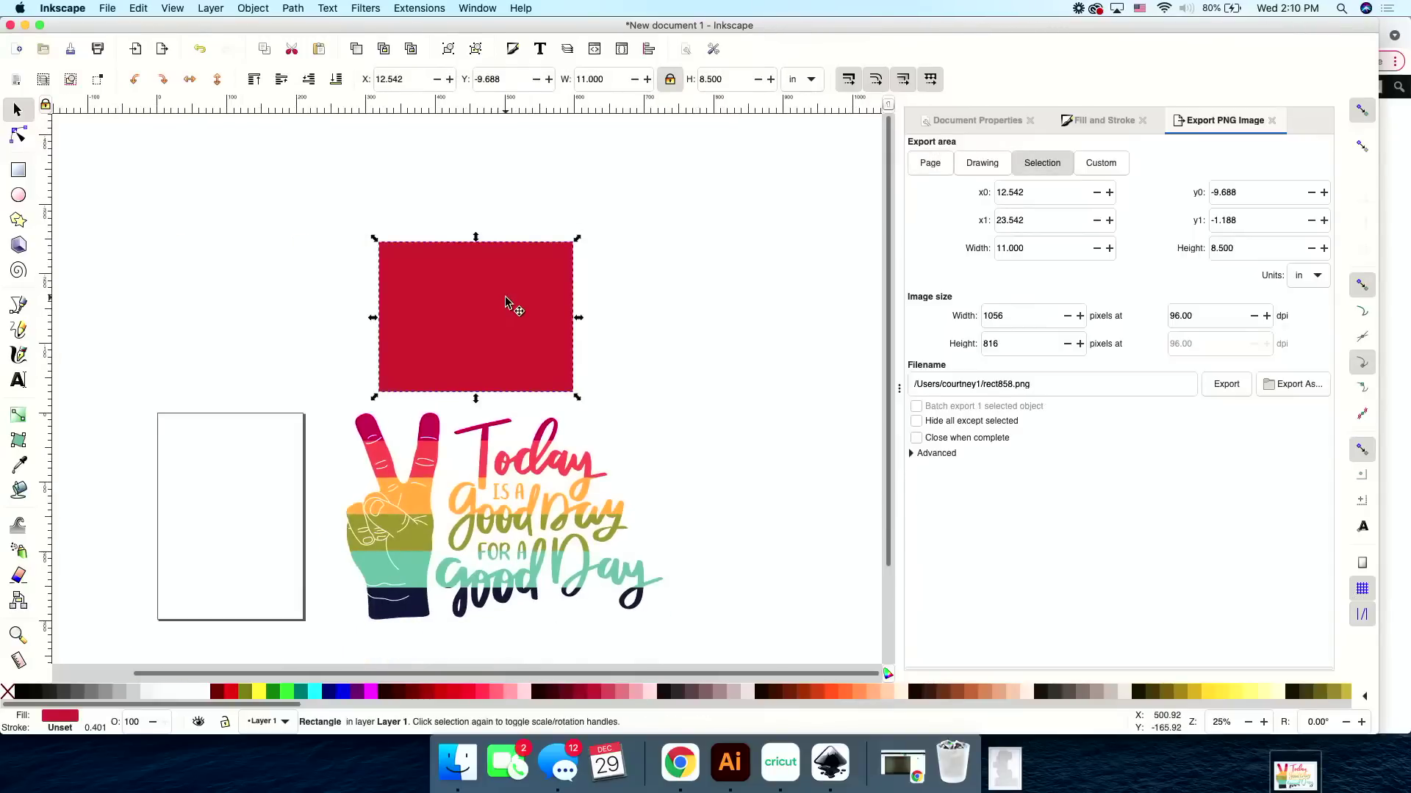
pyautogui.click(556, 492)
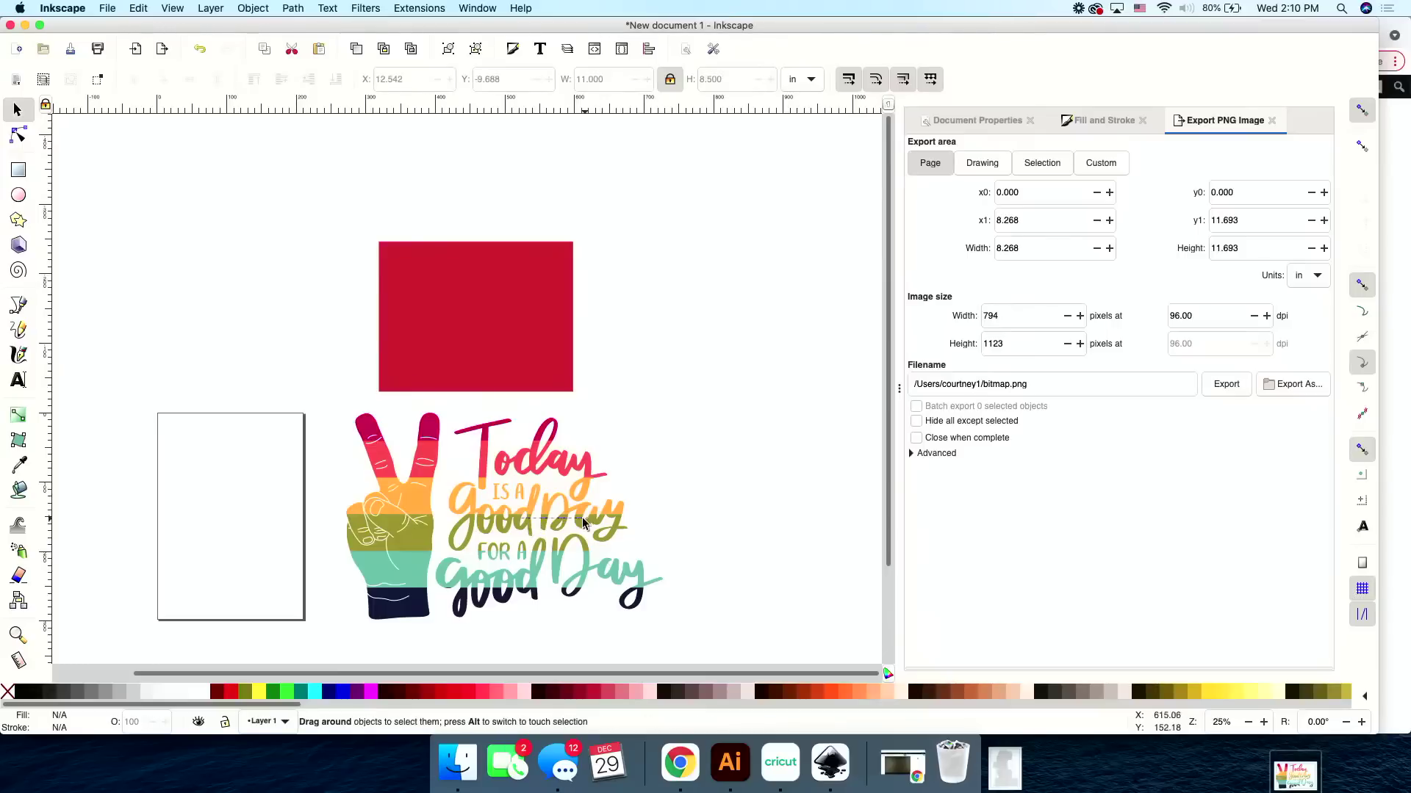
pyautogui.click(529, 510)
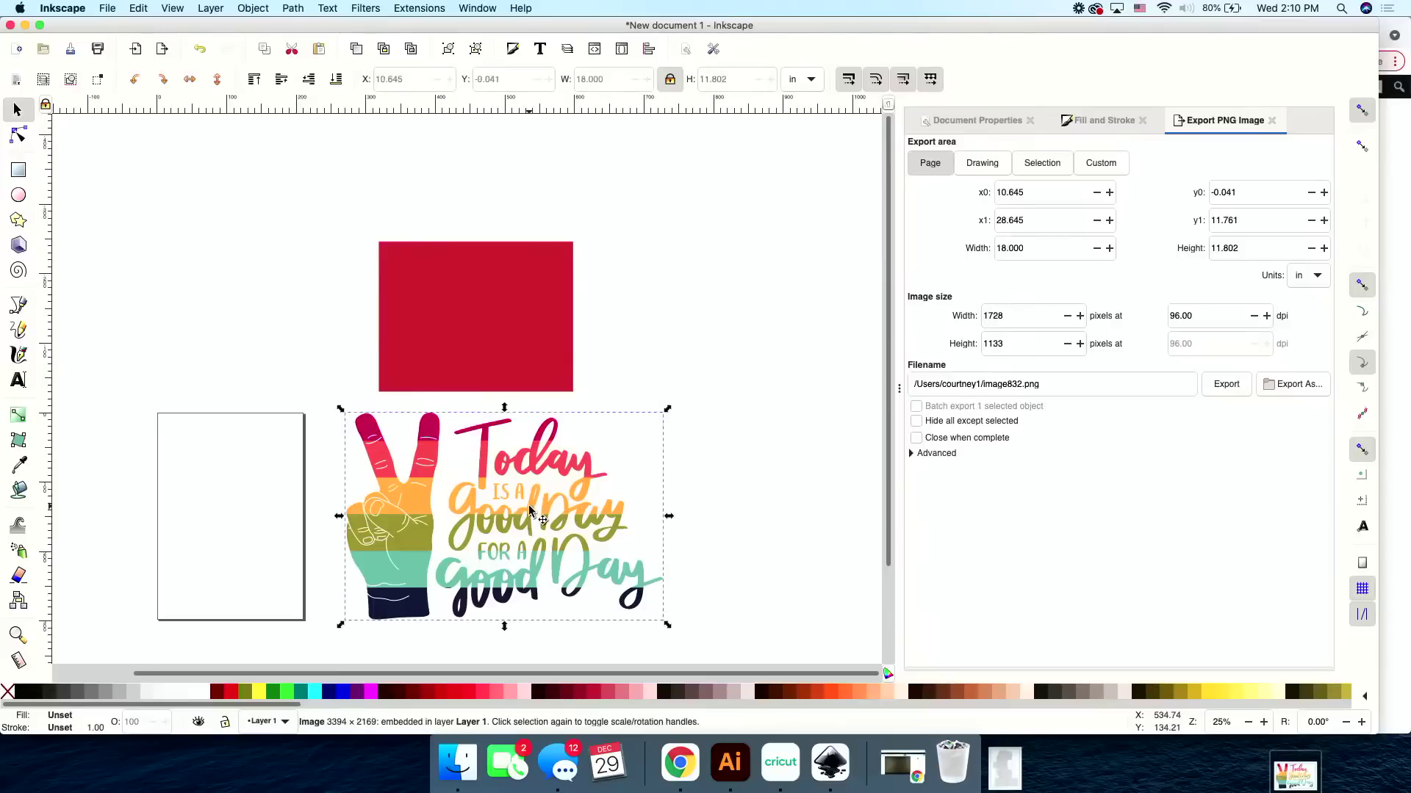
pyautogui.click(494, 313)
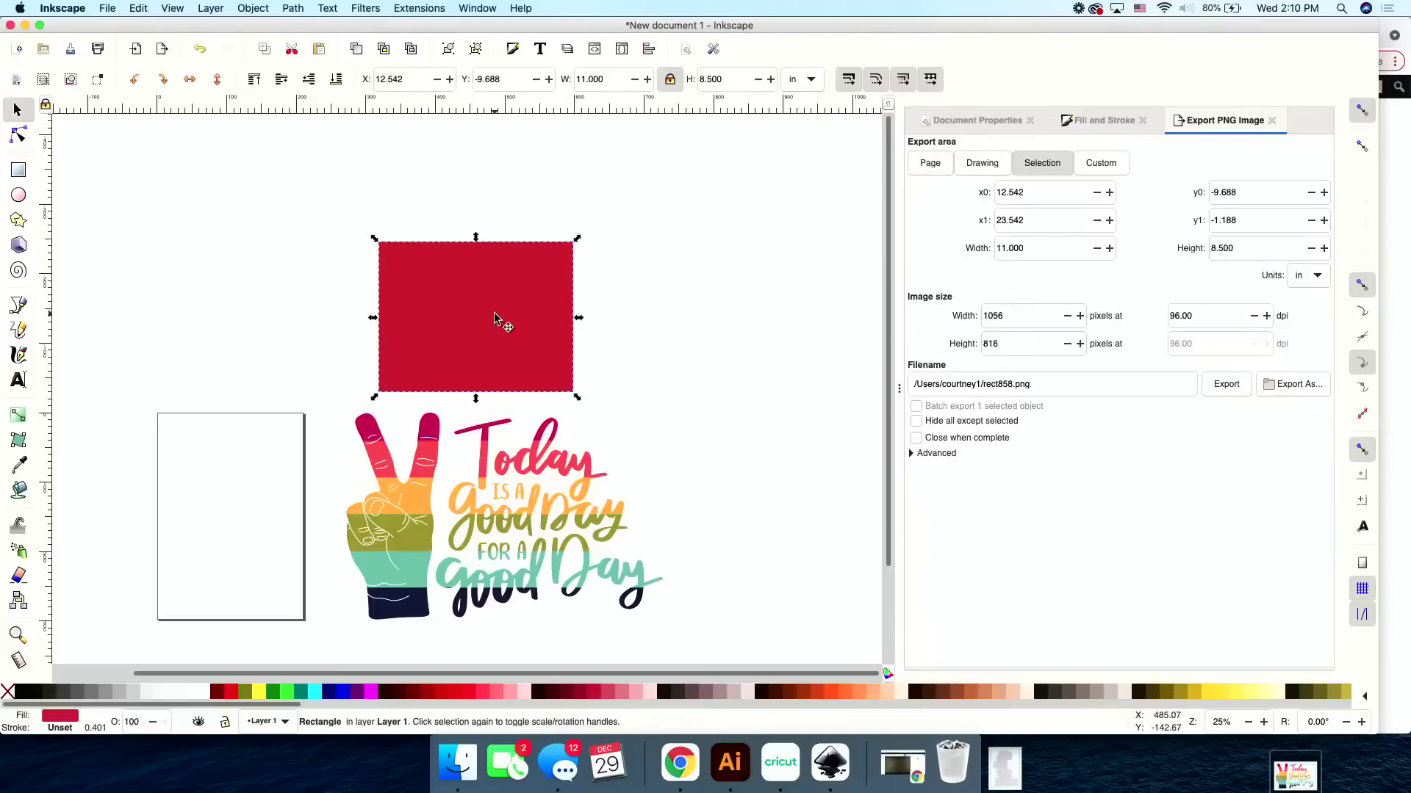
pyautogui.scroll(-3, 401, 421)
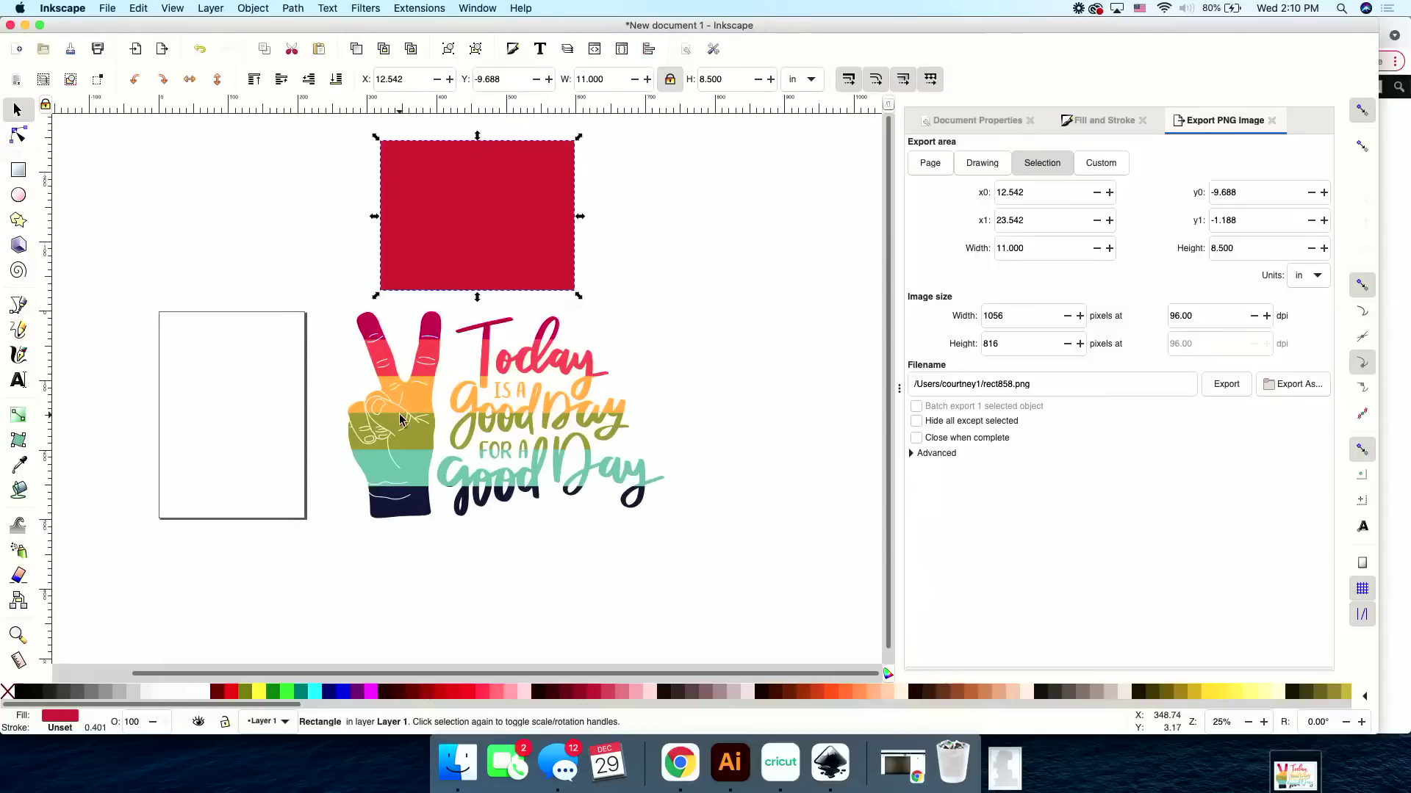
pyautogui.scroll(3, 401, 420)
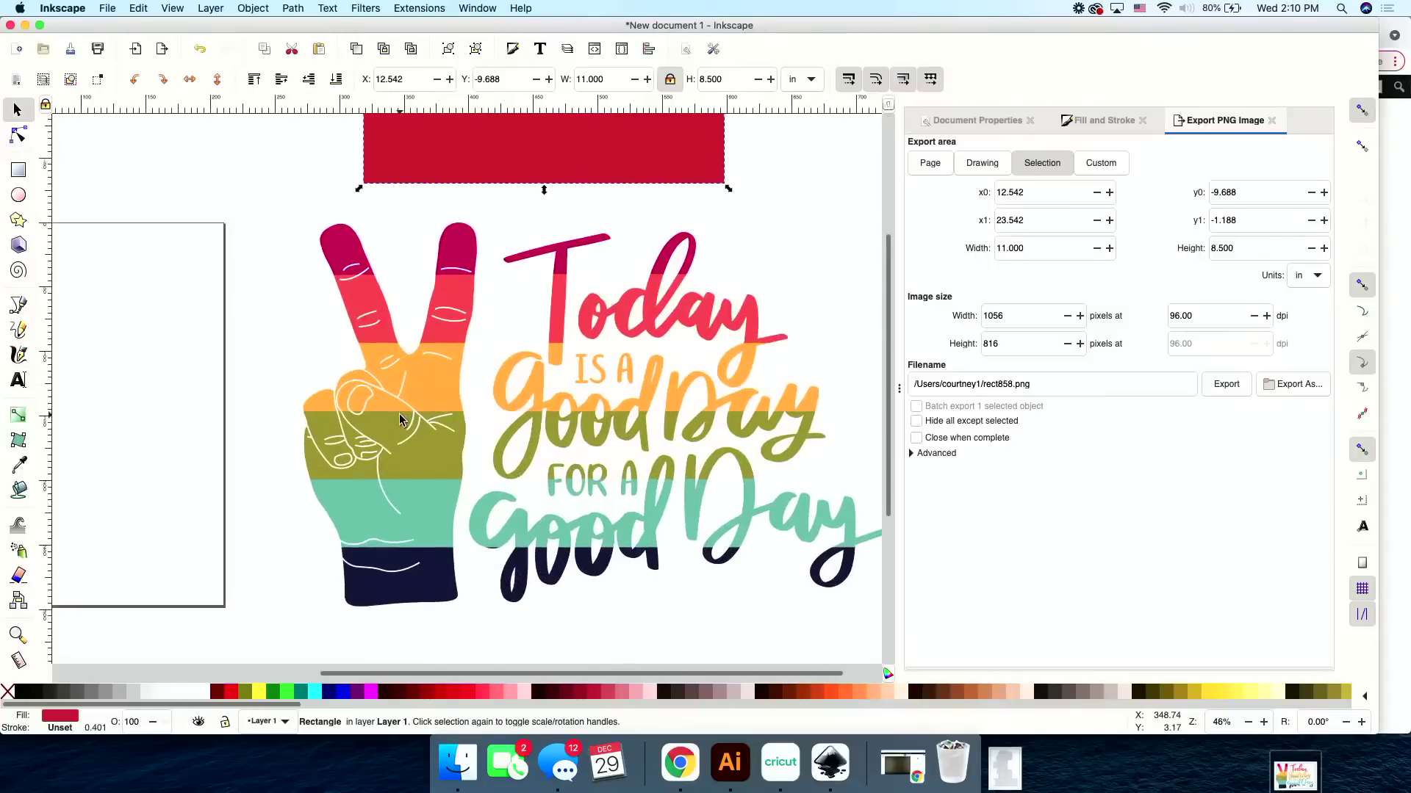
pyautogui.hscroll(3, 400, 420)
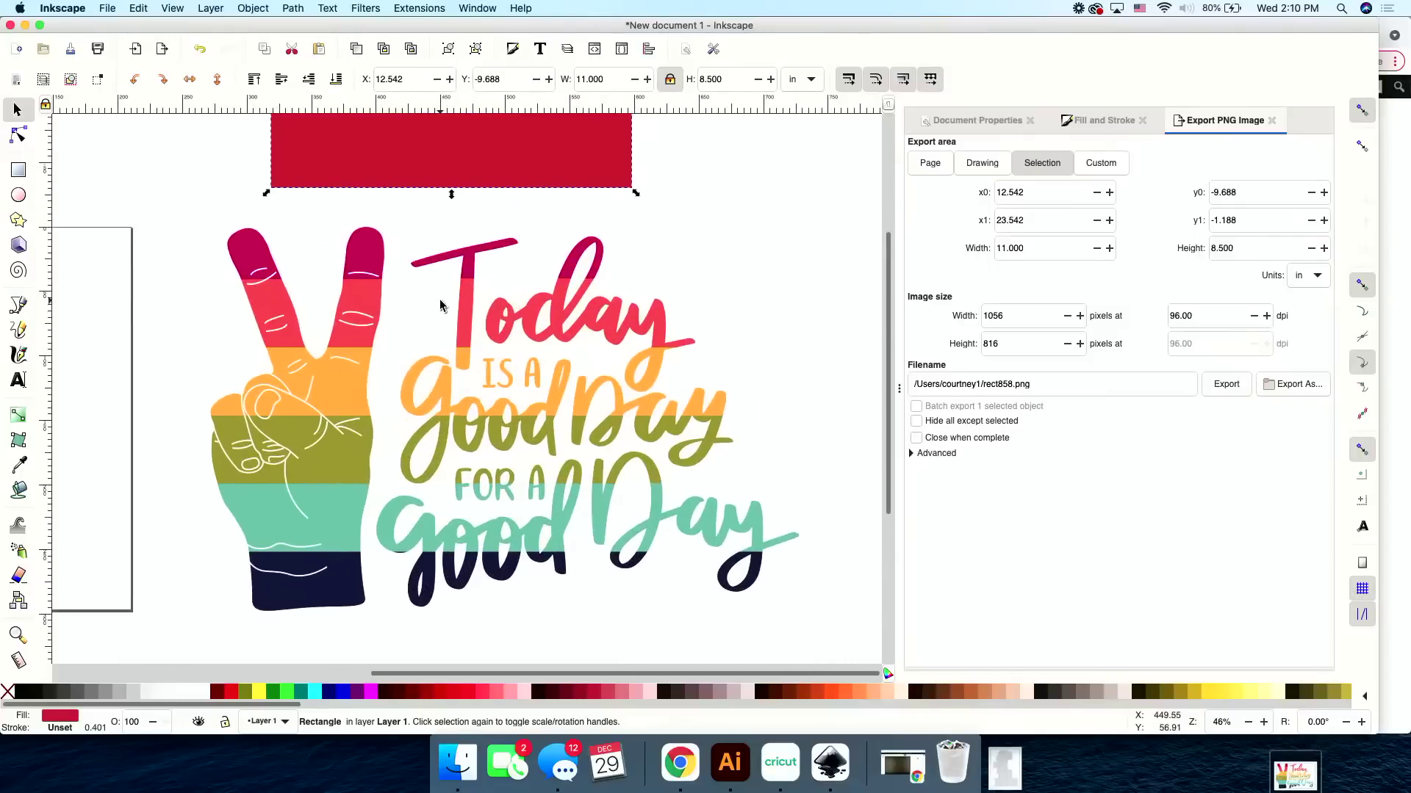
pyautogui.scroll(-1, 455, 224)
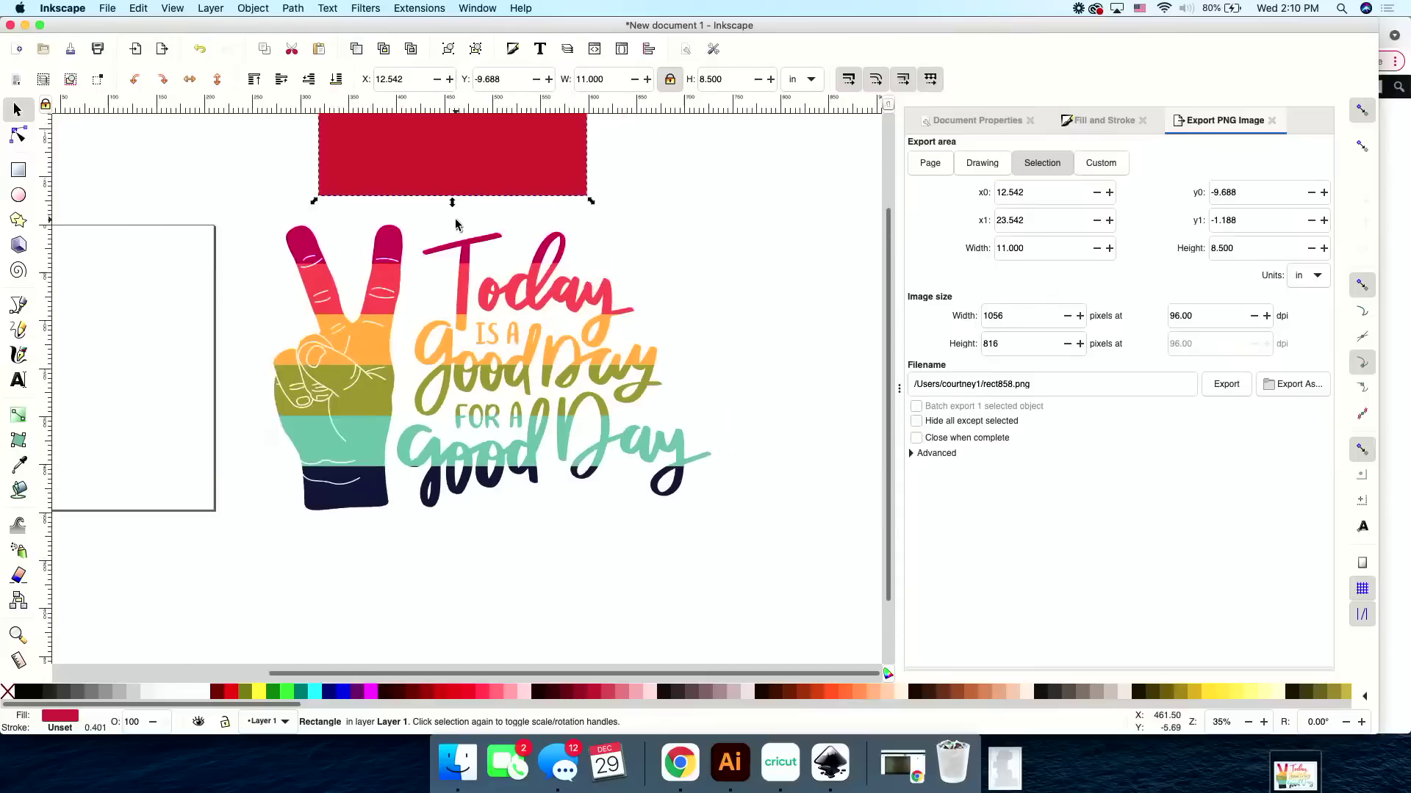
pyautogui.scroll(-1, 455, 224)
pyautogui.scroll(-1, 455, 224)
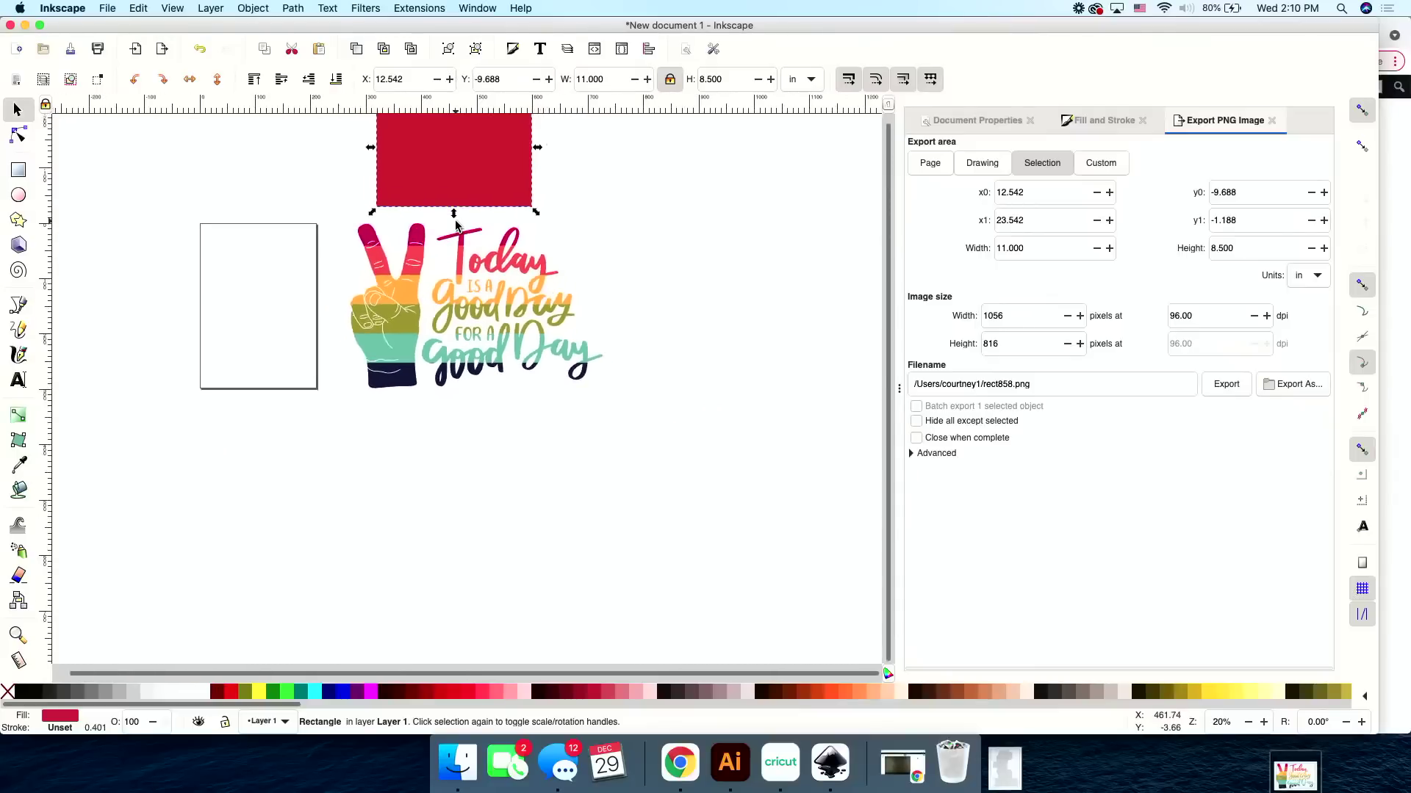
# Duplicate the 11 by 8.5 in red rectangle and place the copy beside it at about X 25.12 in, Y -10.16 in.
pyautogui.scroll(3, 456, 224)
pyautogui.hscroll(1, 456, 224)
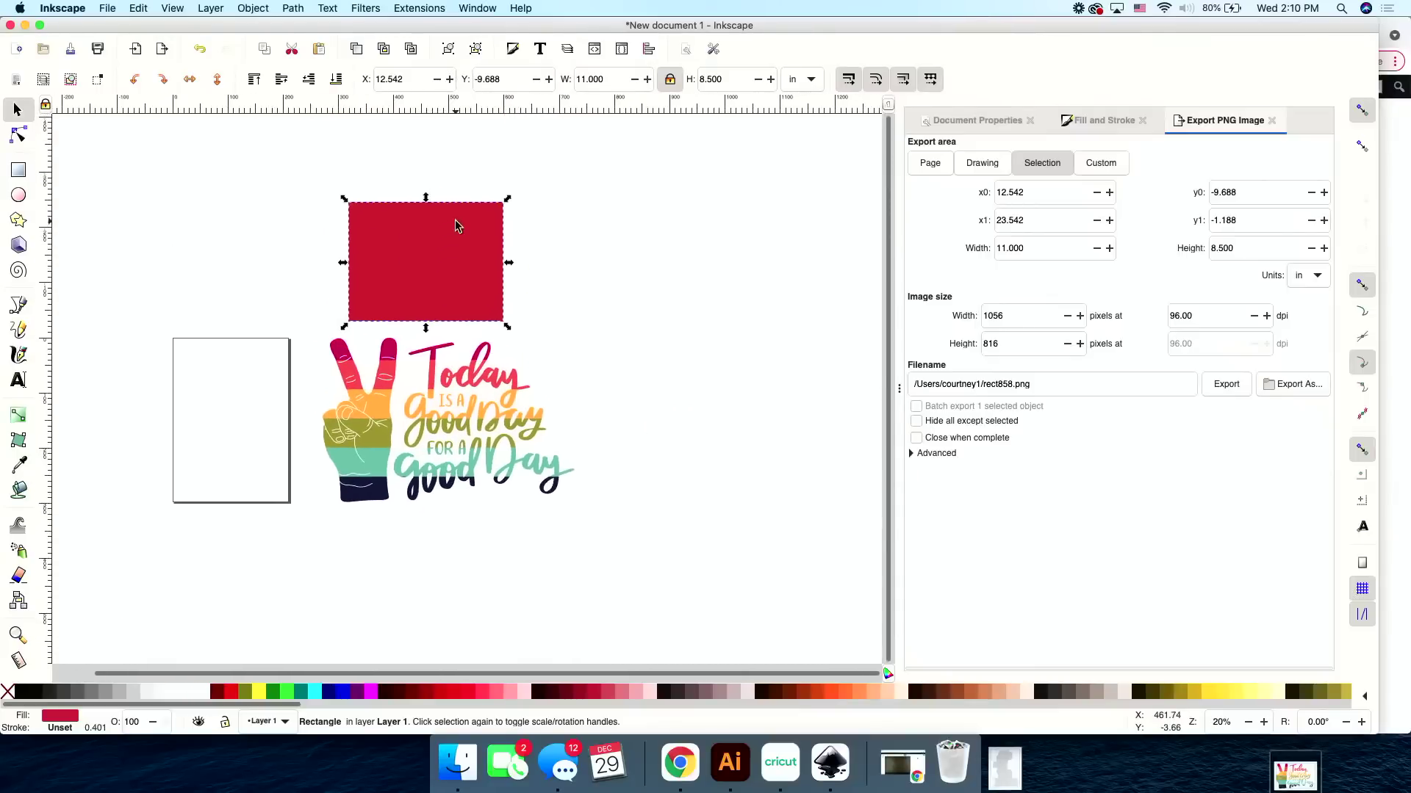
pyautogui.rightClick(430, 247)
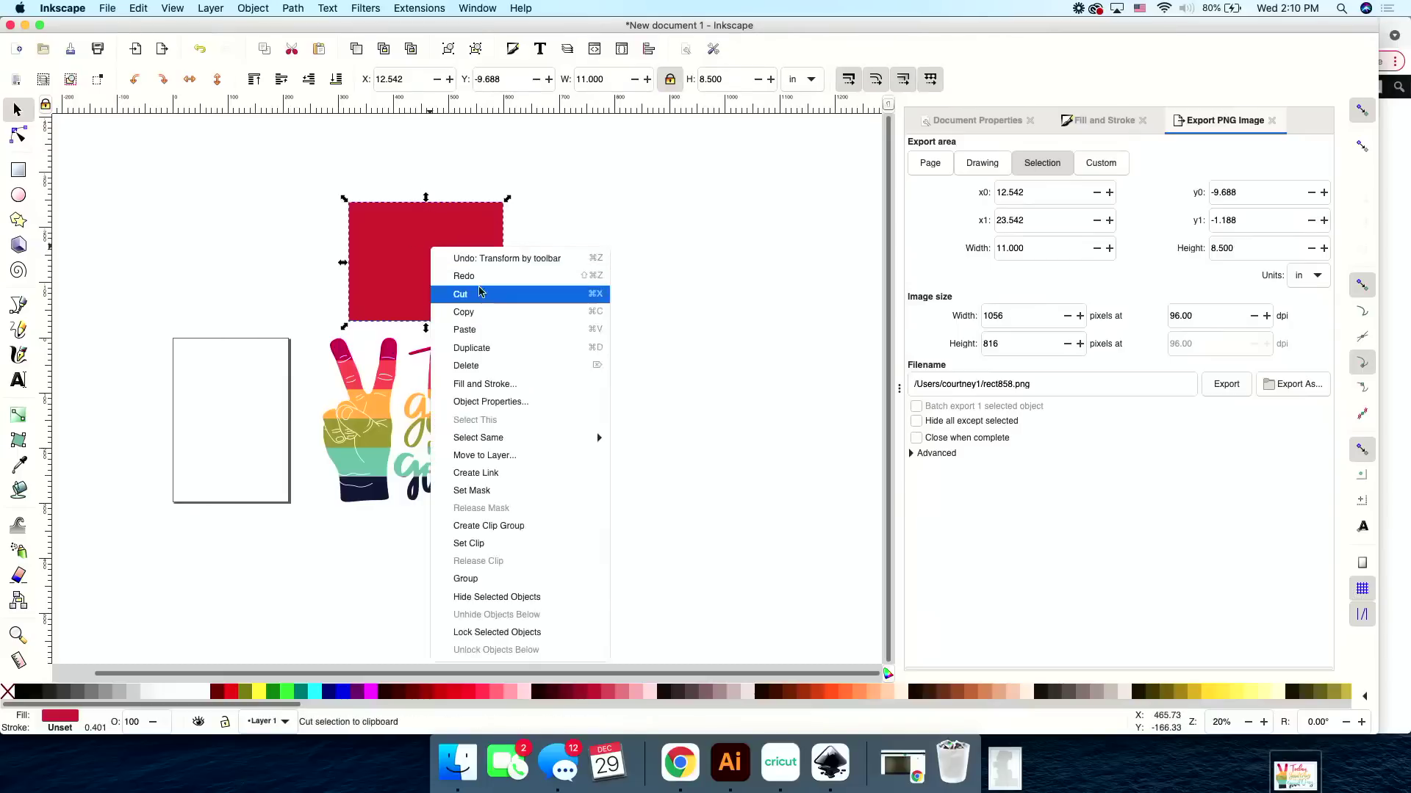
pyautogui.click(490, 350)
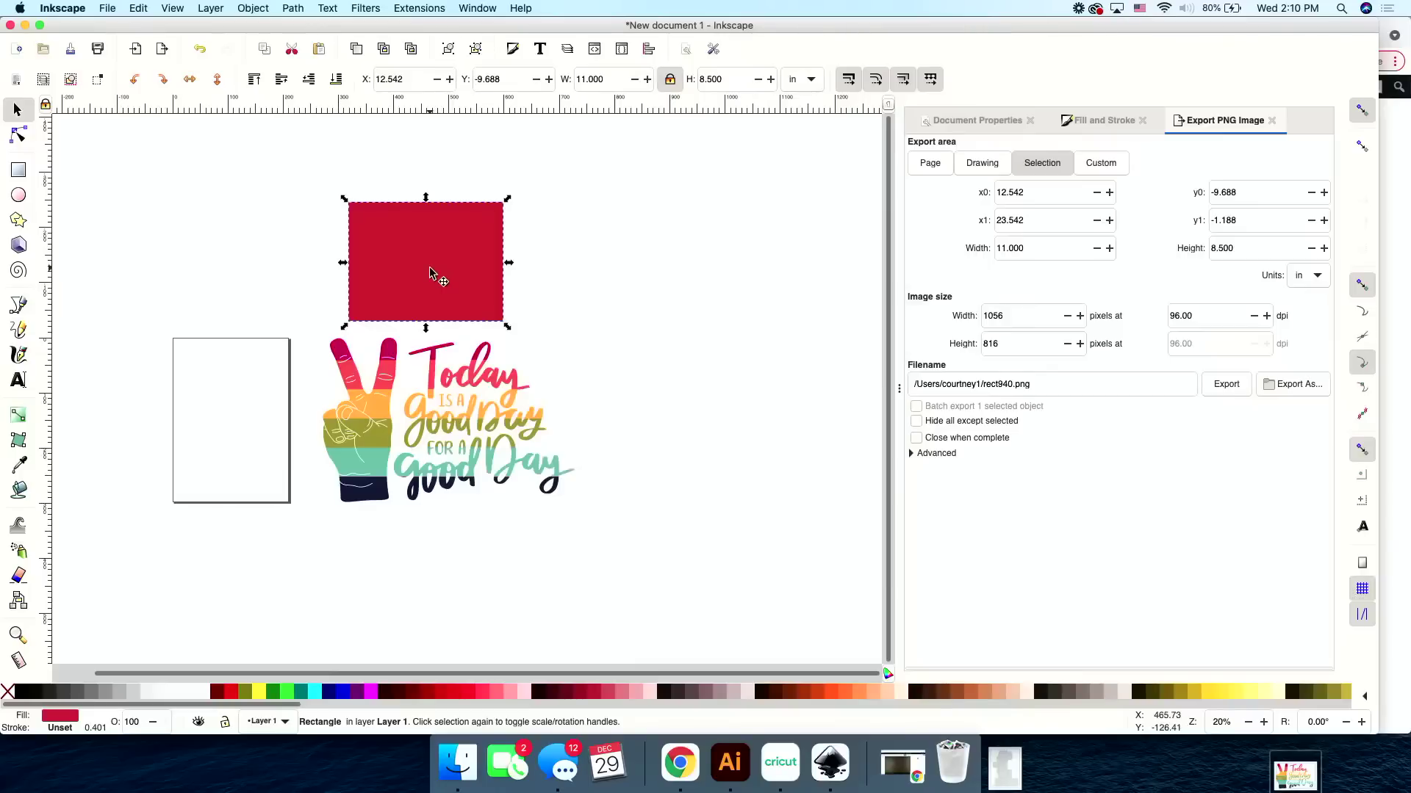
pyautogui.moveTo(429, 269); pyautogui.dragTo(642, 256)
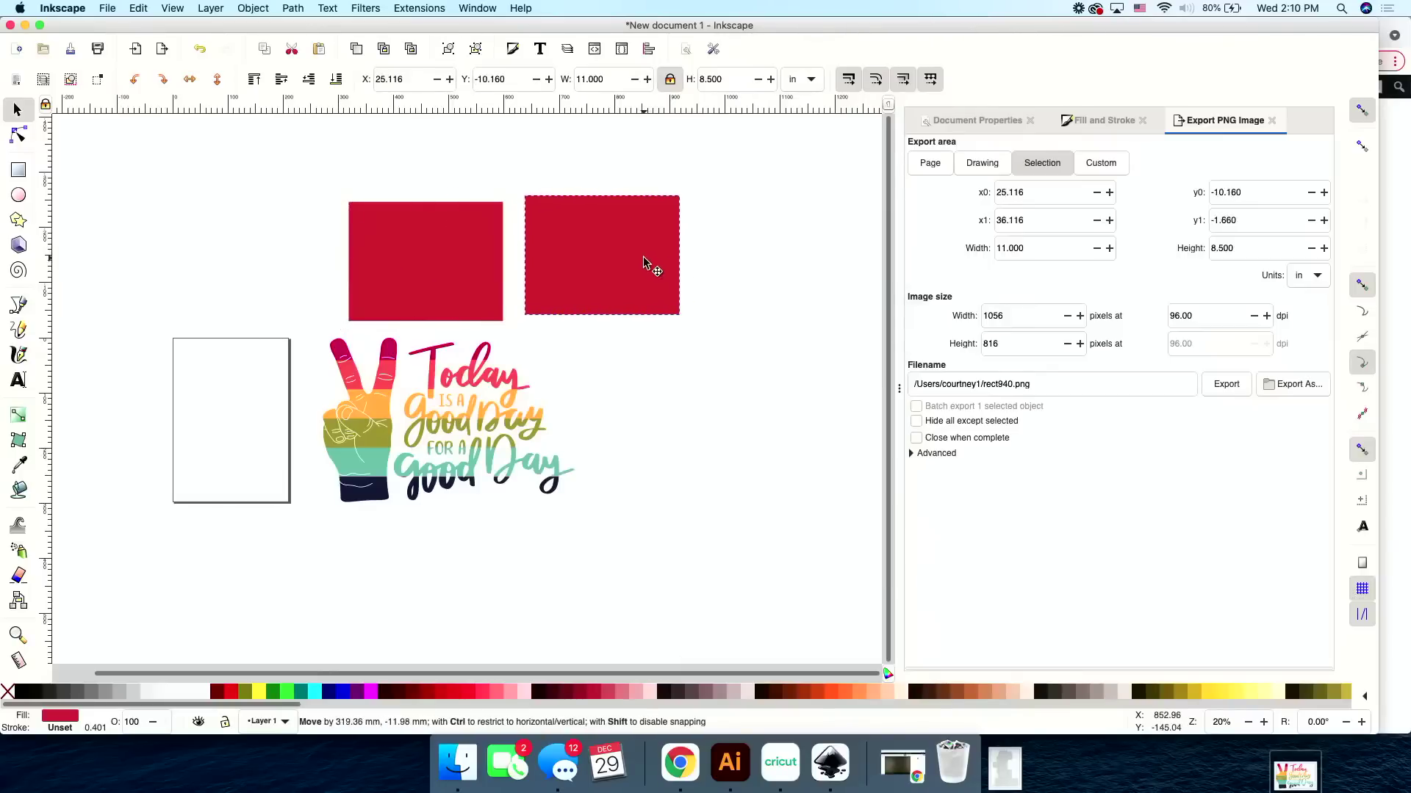
# Duplicate the red rectangle twice more, spread all four rectangles around the artwork, and clear the selection.
pyautogui.rightClick(642, 256)
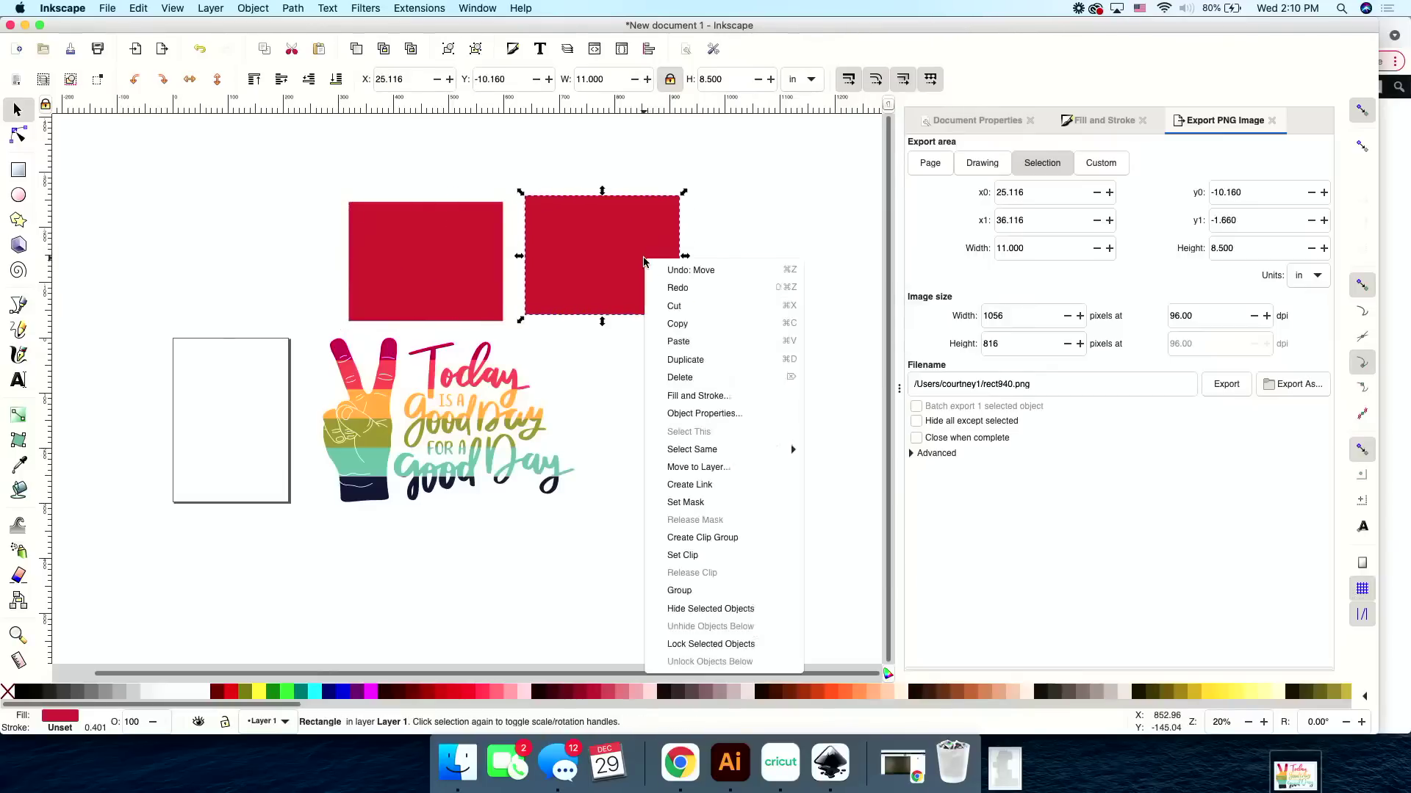
pyautogui.click(698, 359)
pyautogui.moveTo(588, 254); pyautogui.dragTo(772, 257)
pyautogui.rightClick(771, 260)
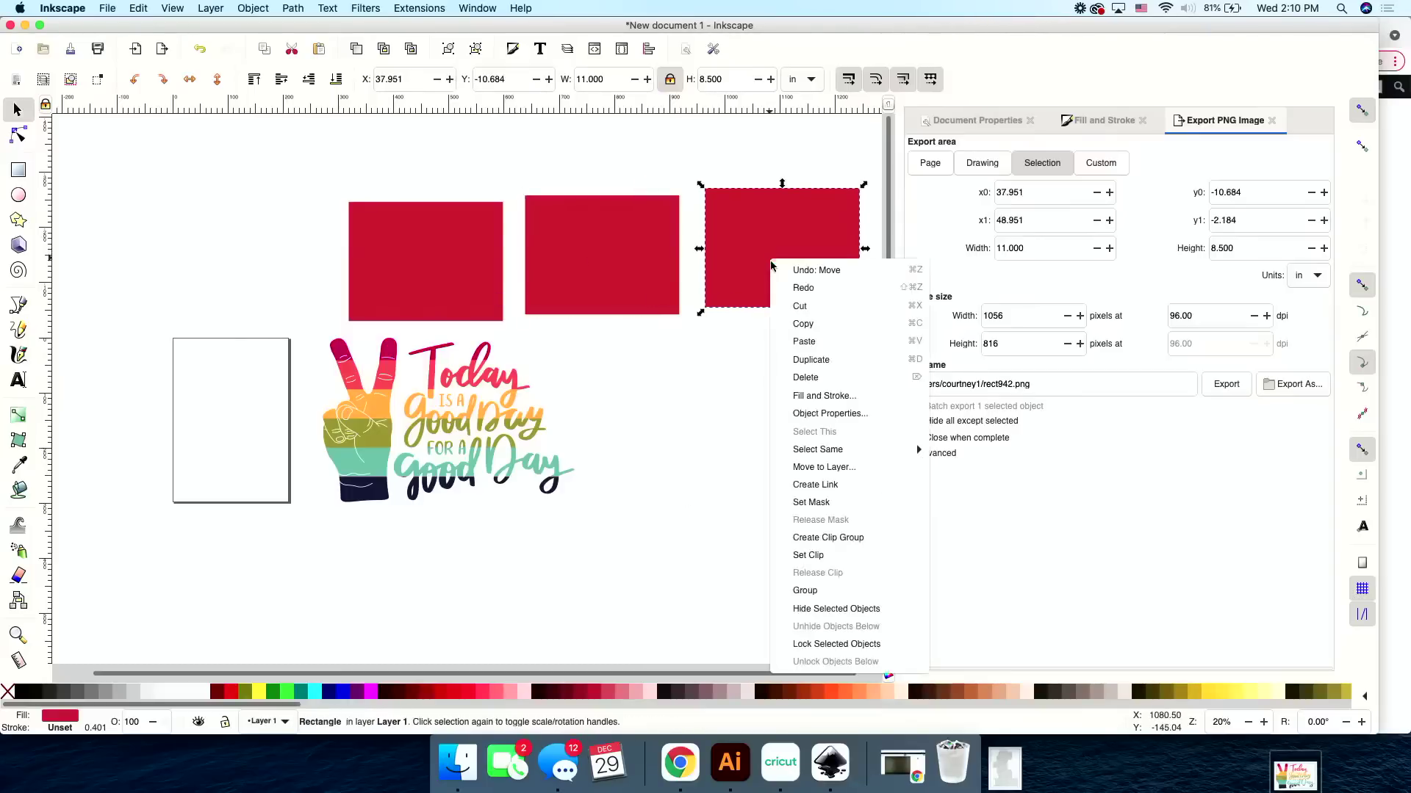
pyautogui.click(811, 359)
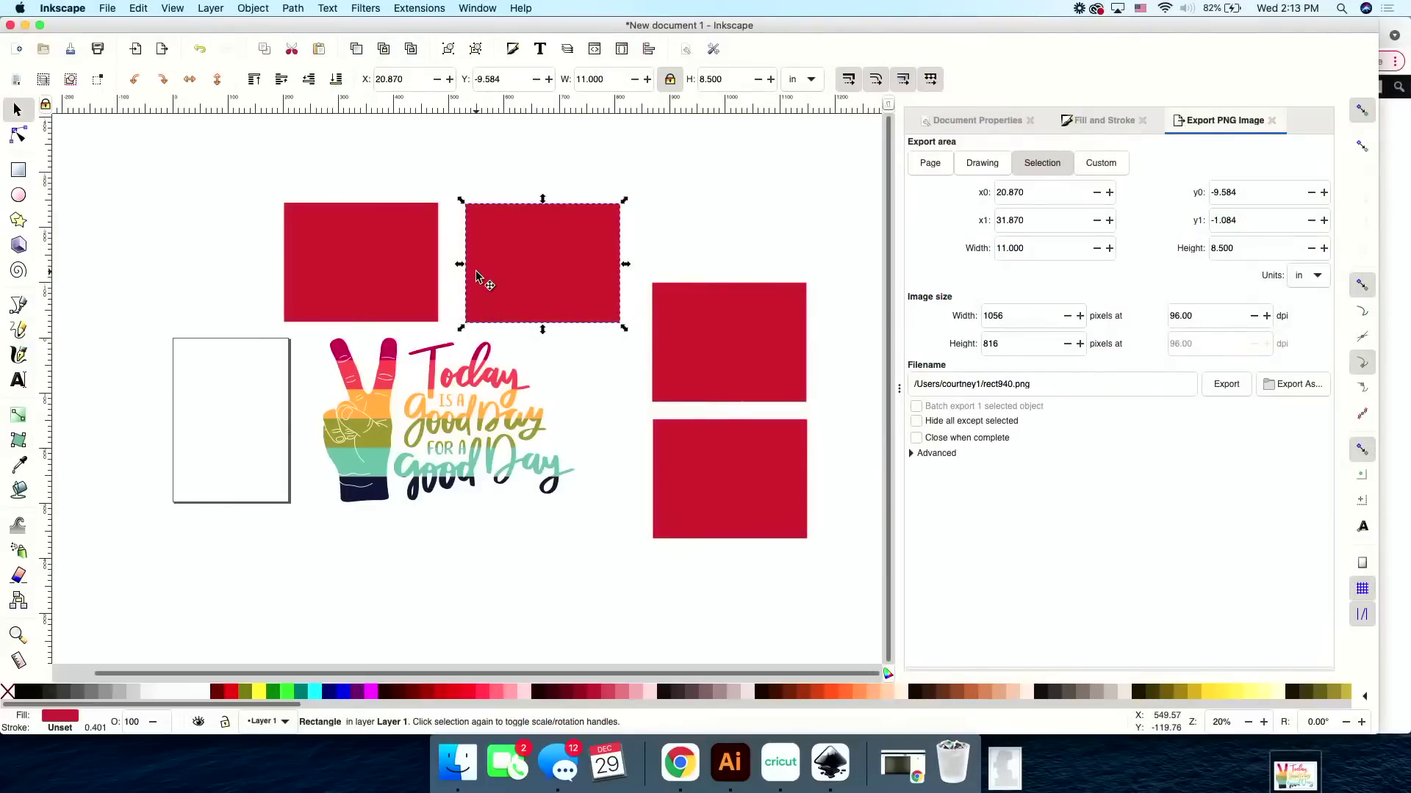
pyautogui.press('Escape')
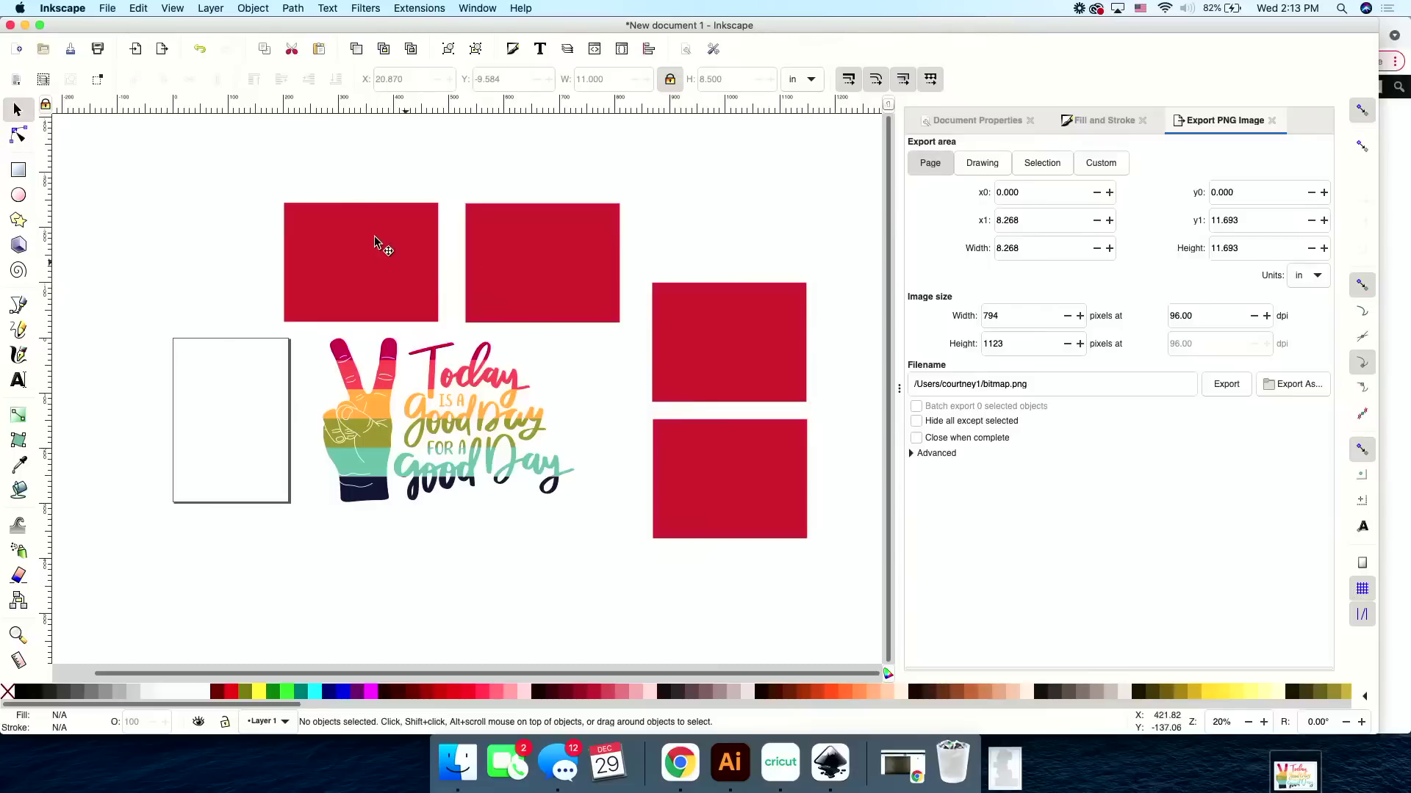
# Place two red rectangles edge to edge over the artwork's upper part, at X 10.072 in and X 21.072 in, both at Y -0.233 in.
pyautogui.scroll(3, 400, 398)
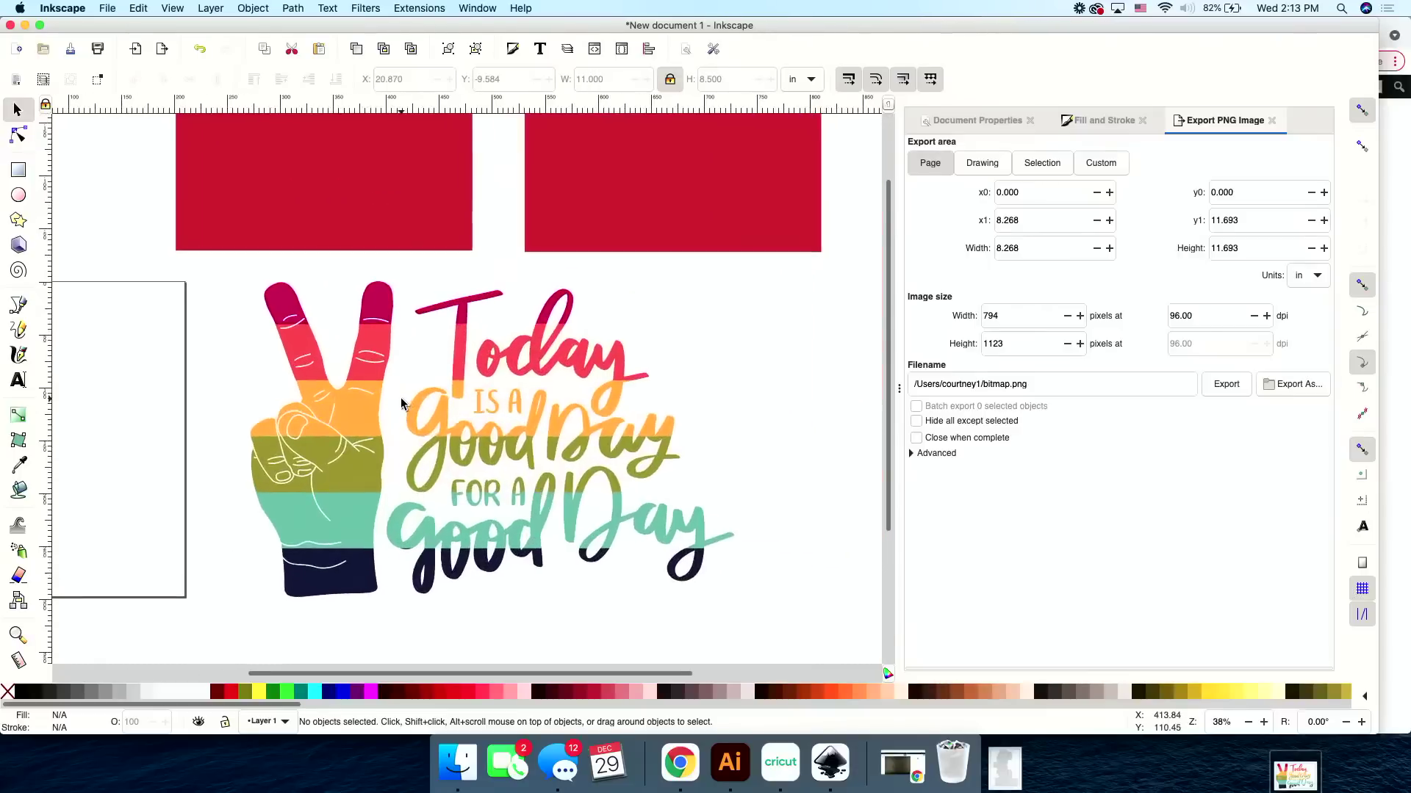
pyautogui.scroll(1, 400, 398)
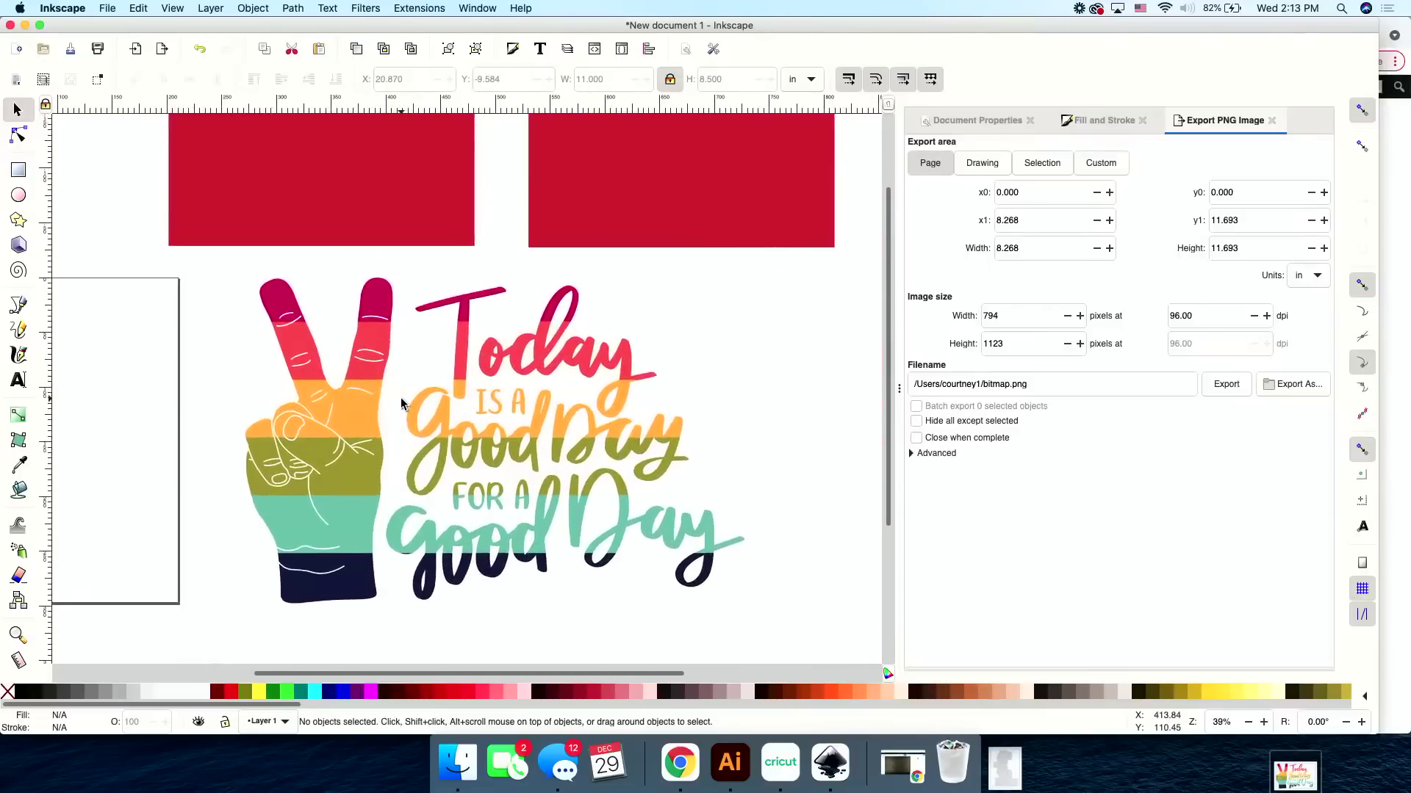
pyautogui.hscroll(2, 399, 398)
pyautogui.scroll(-1, 400, 398)
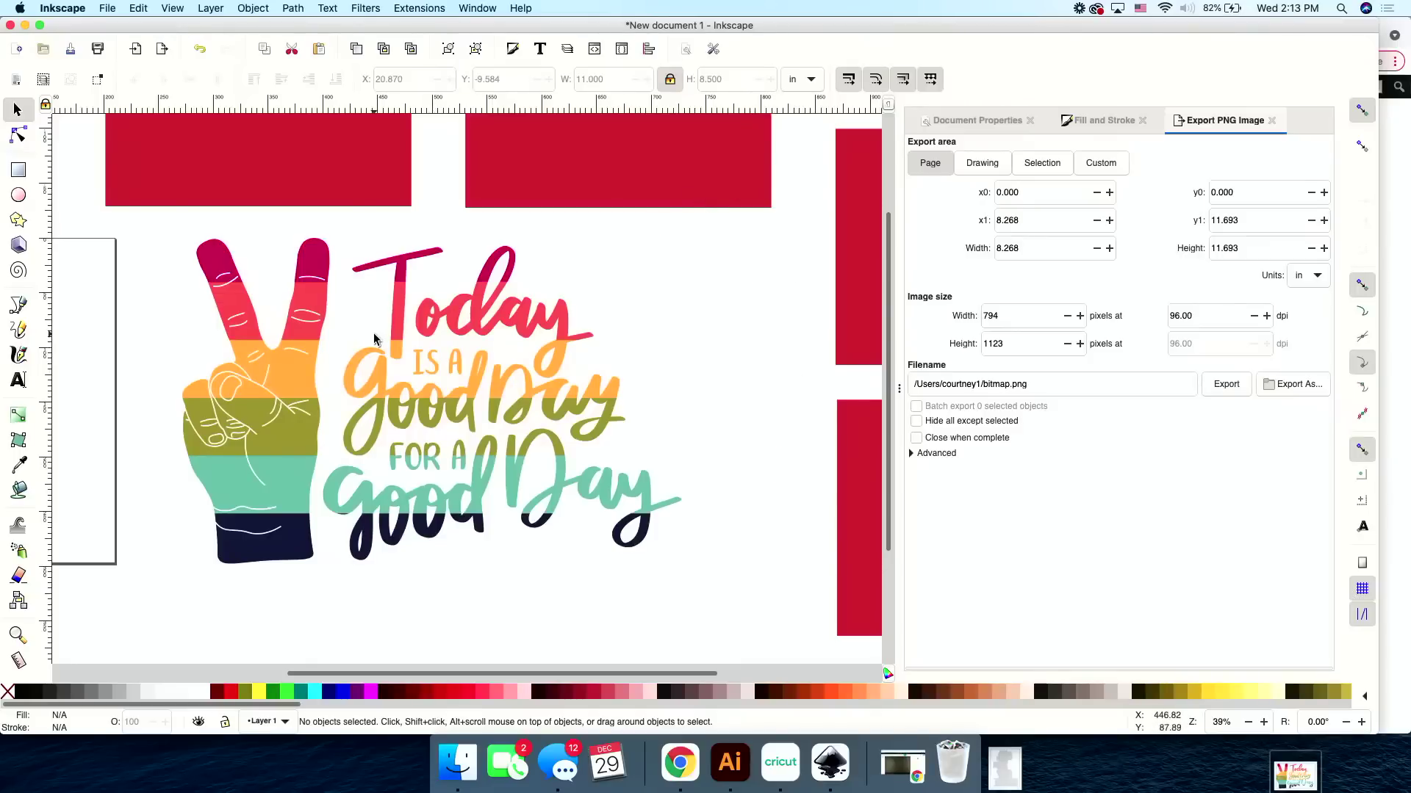
pyautogui.click(232, 178)
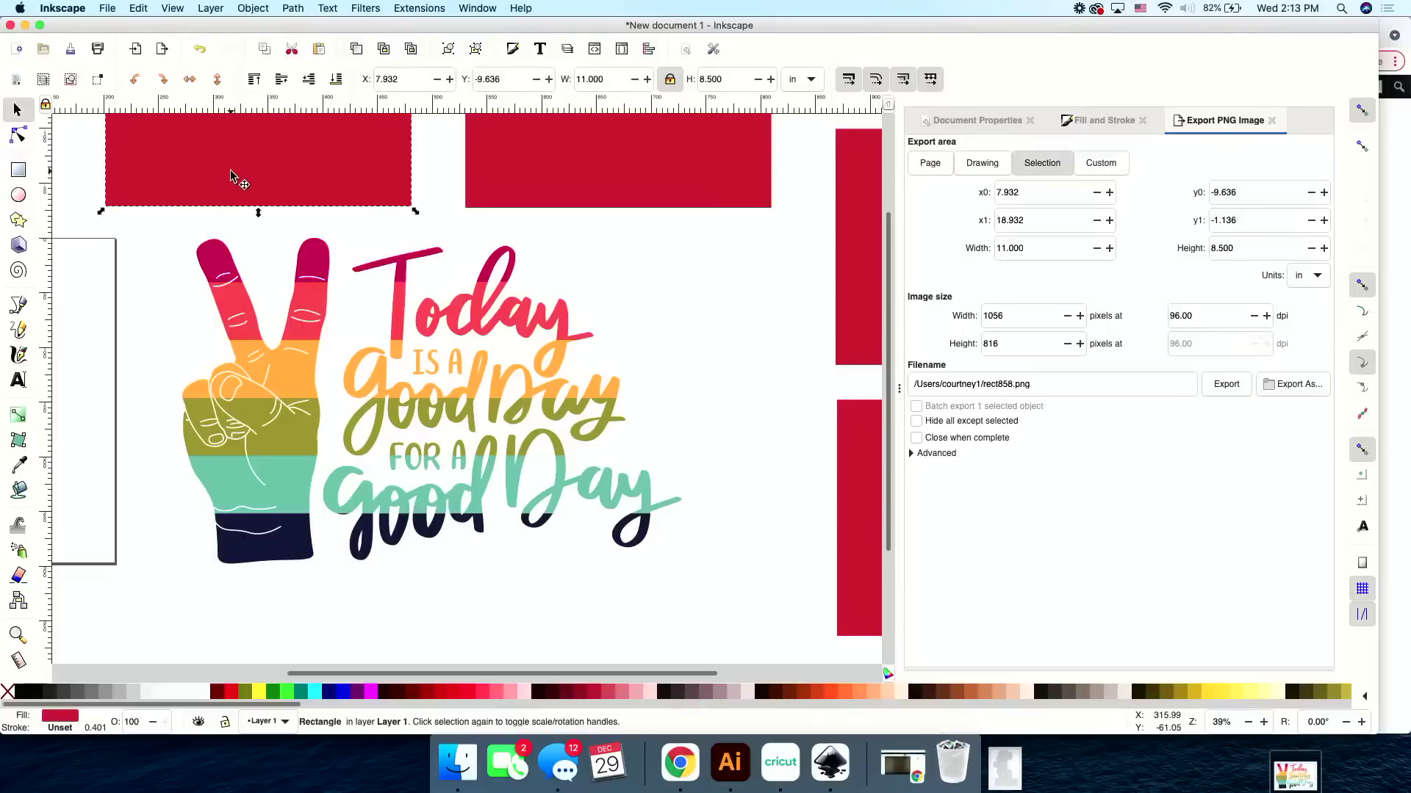
pyautogui.moveTo(230, 178); pyautogui.dragTo(294, 444)
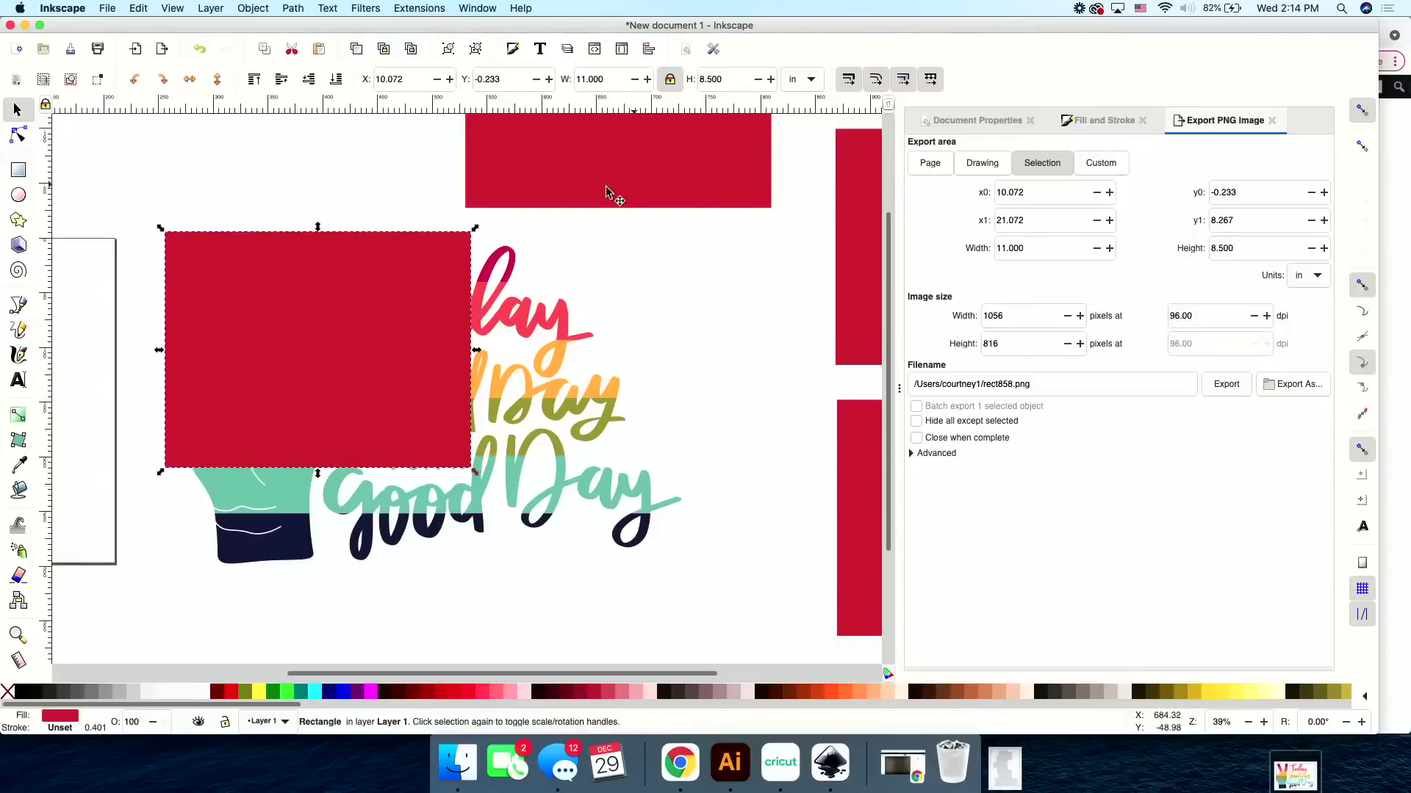
pyautogui.moveTo(632, 159); pyautogui.dragTo(654, 438)
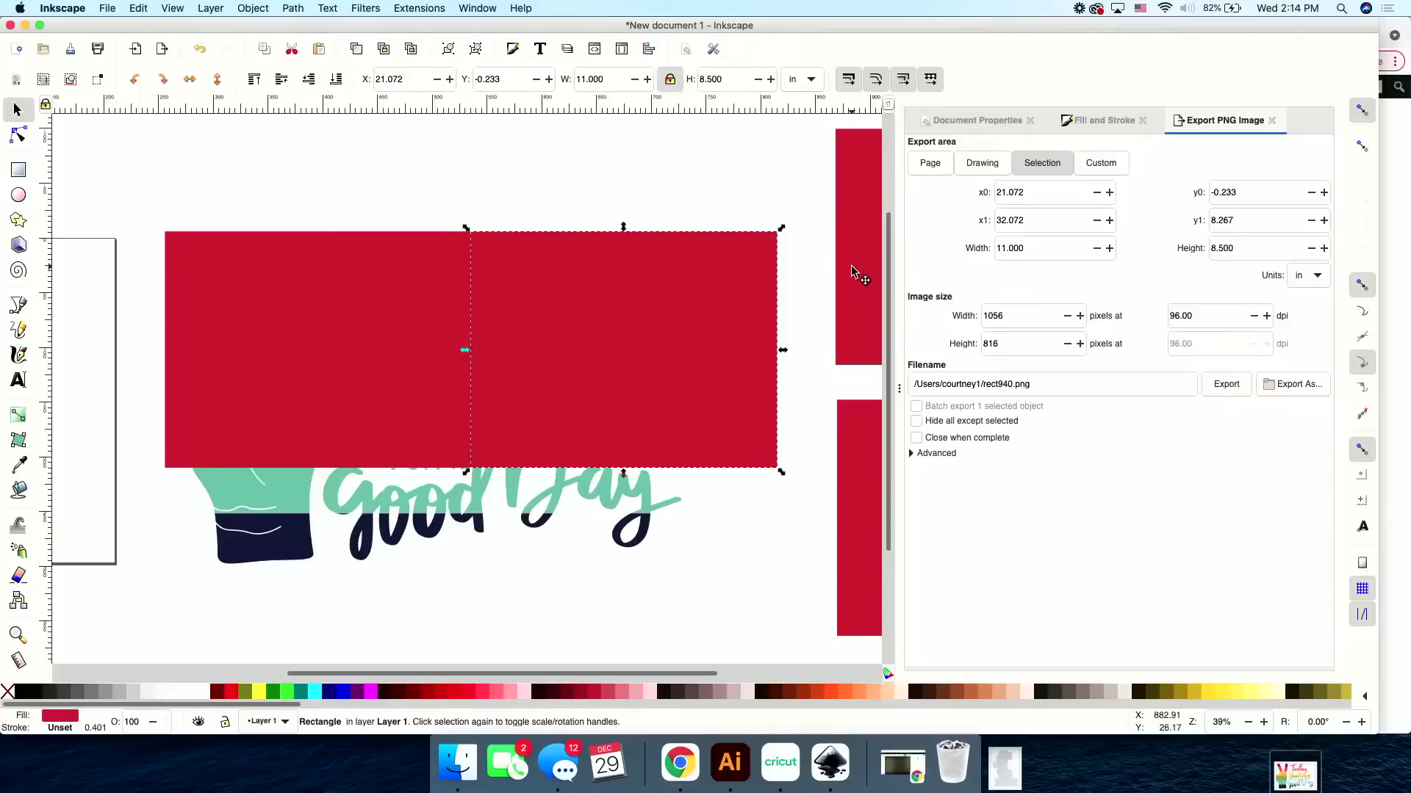
# Snap the remaining two rectangles beneath the first pair at Y 8.267 in, completing a two-by-two grid over the artwork.
pyautogui.moveTo(852, 273); pyautogui.dragTo(183, 605)
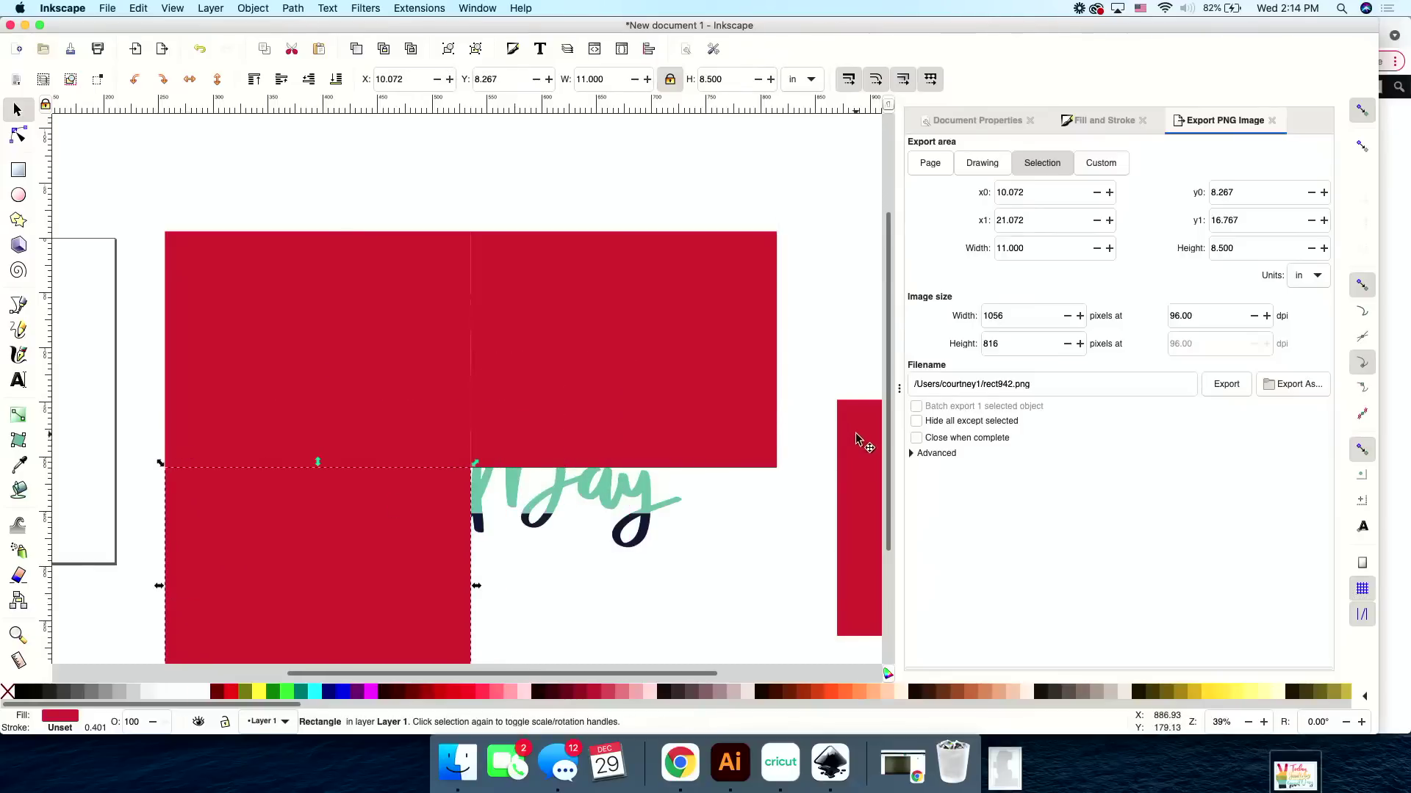
pyautogui.moveTo(844, 446); pyautogui.dragTo(480, 507)
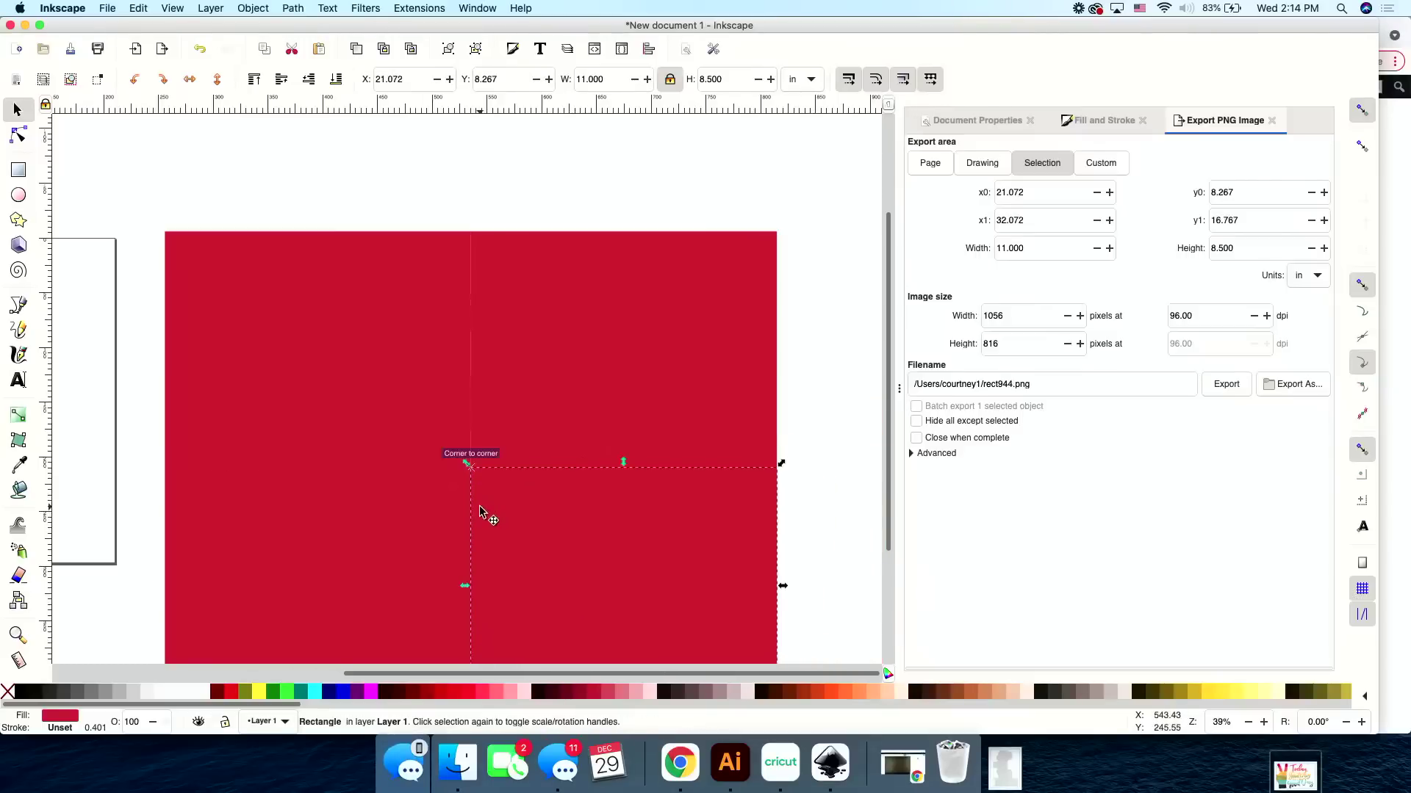
pyautogui.scroll(-3, 479, 506)
pyautogui.hscroll(-1, 479, 506)
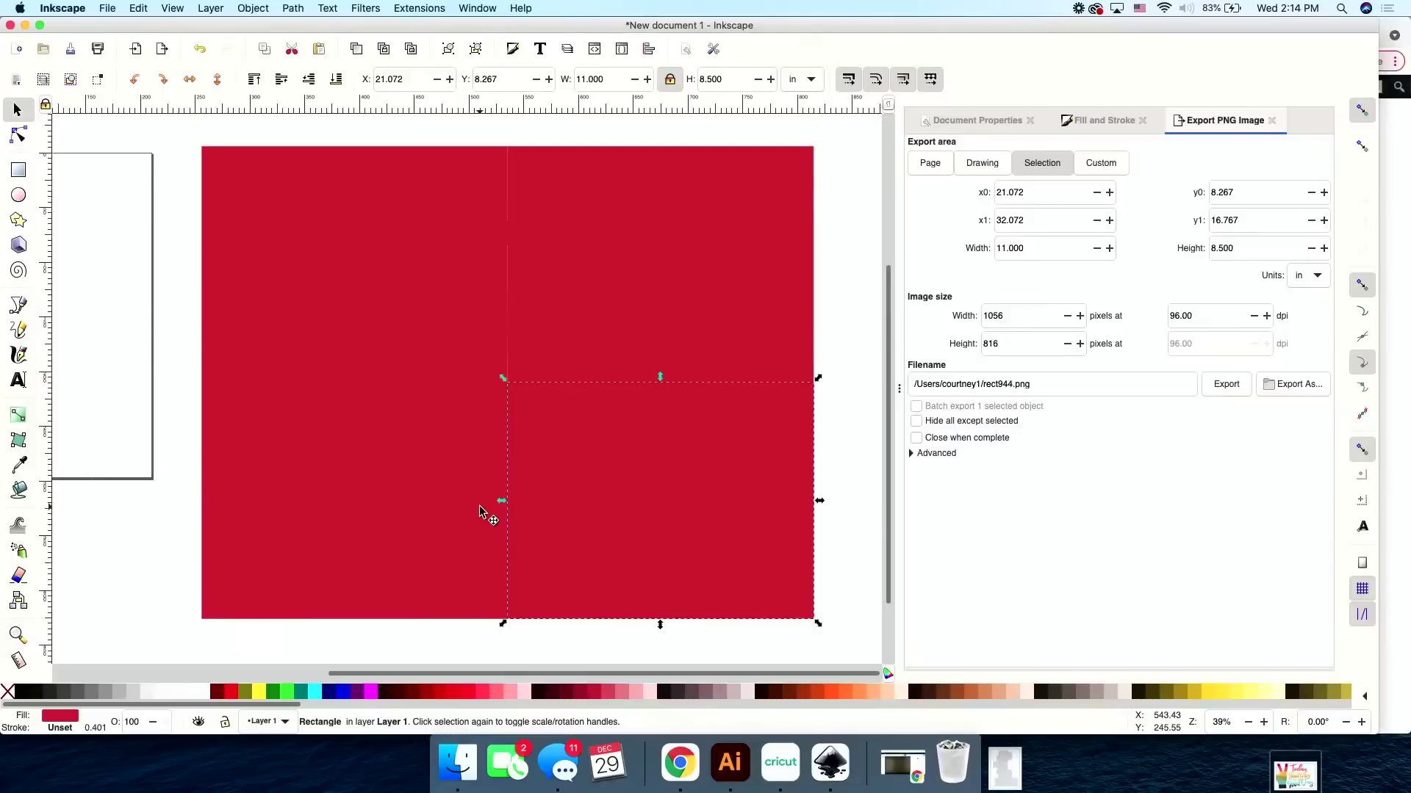
pyautogui.scroll(-1, 479, 513)
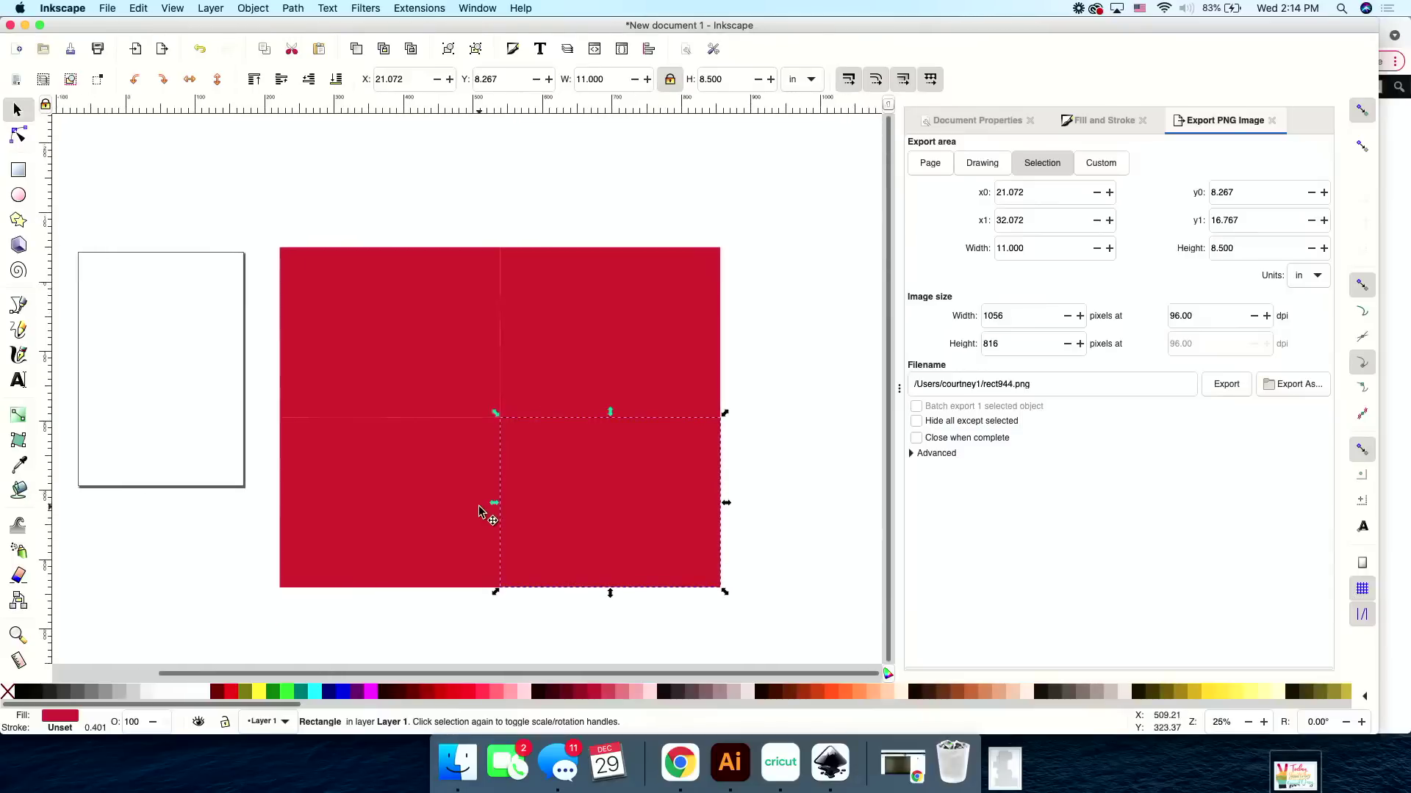
pyautogui.scroll(-1, 479, 512)
pyautogui.scroll(-1, 479, 512)
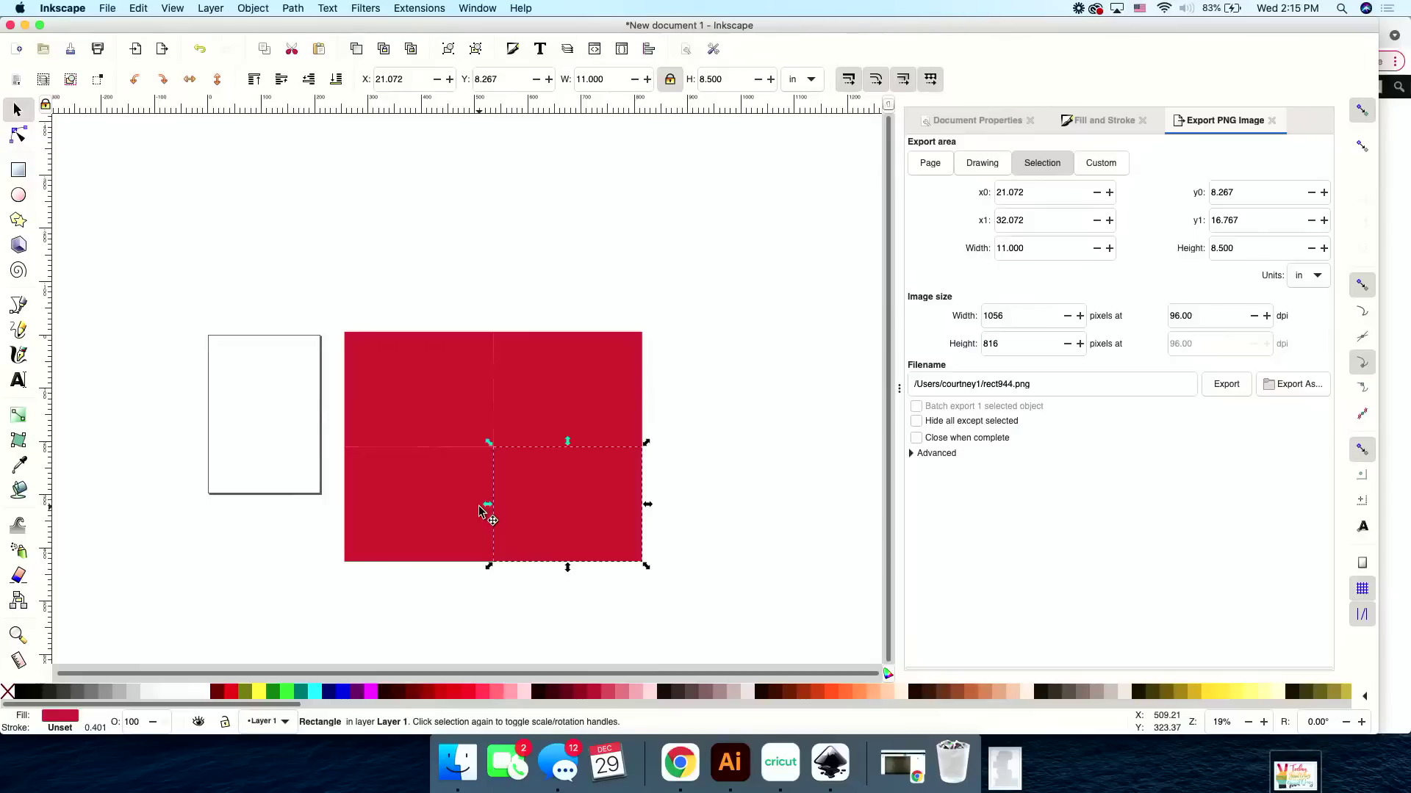
# Select the artwork together with all four red rectangles and copy them.
pyautogui.click(691, 297)
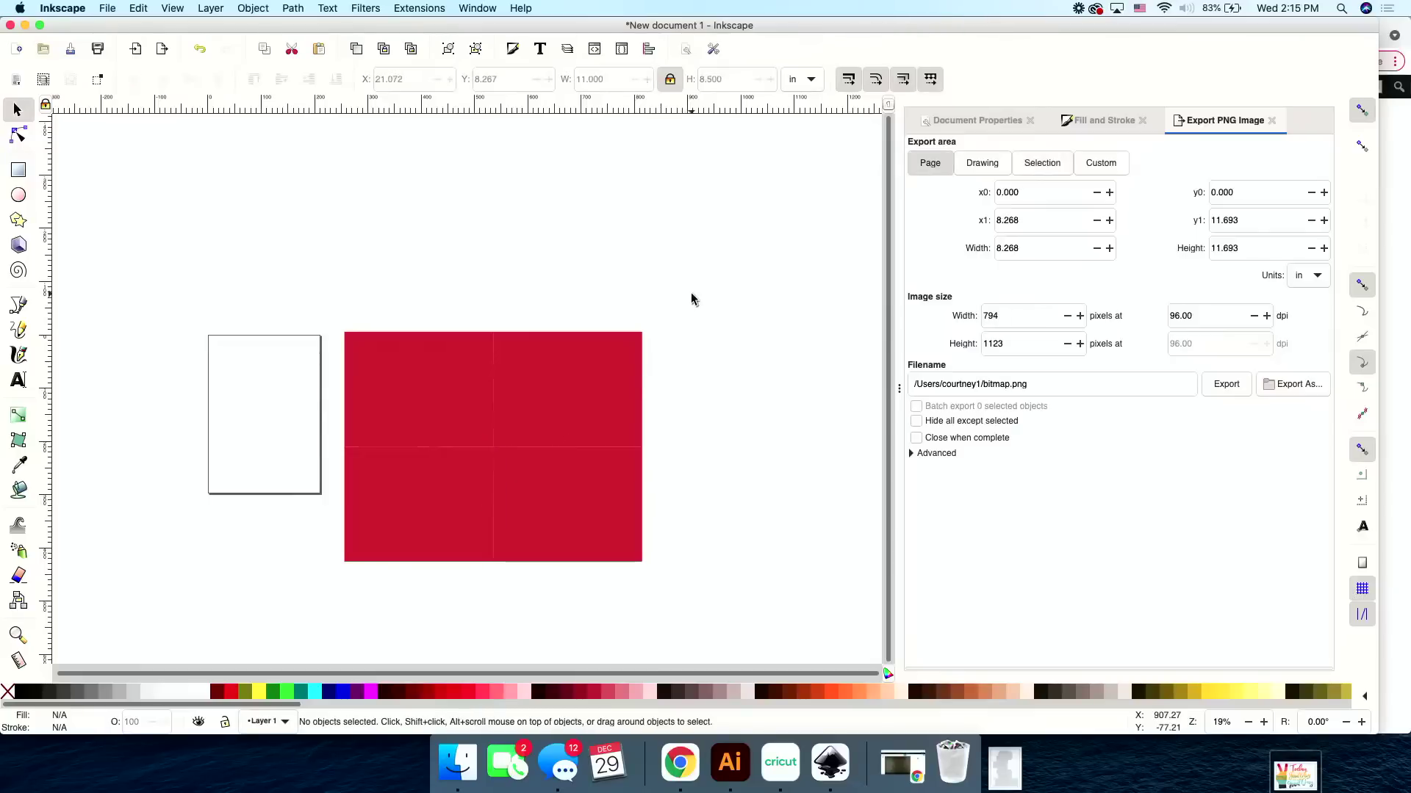
pyautogui.moveTo(692, 294); pyautogui.dragTo(336, 604)
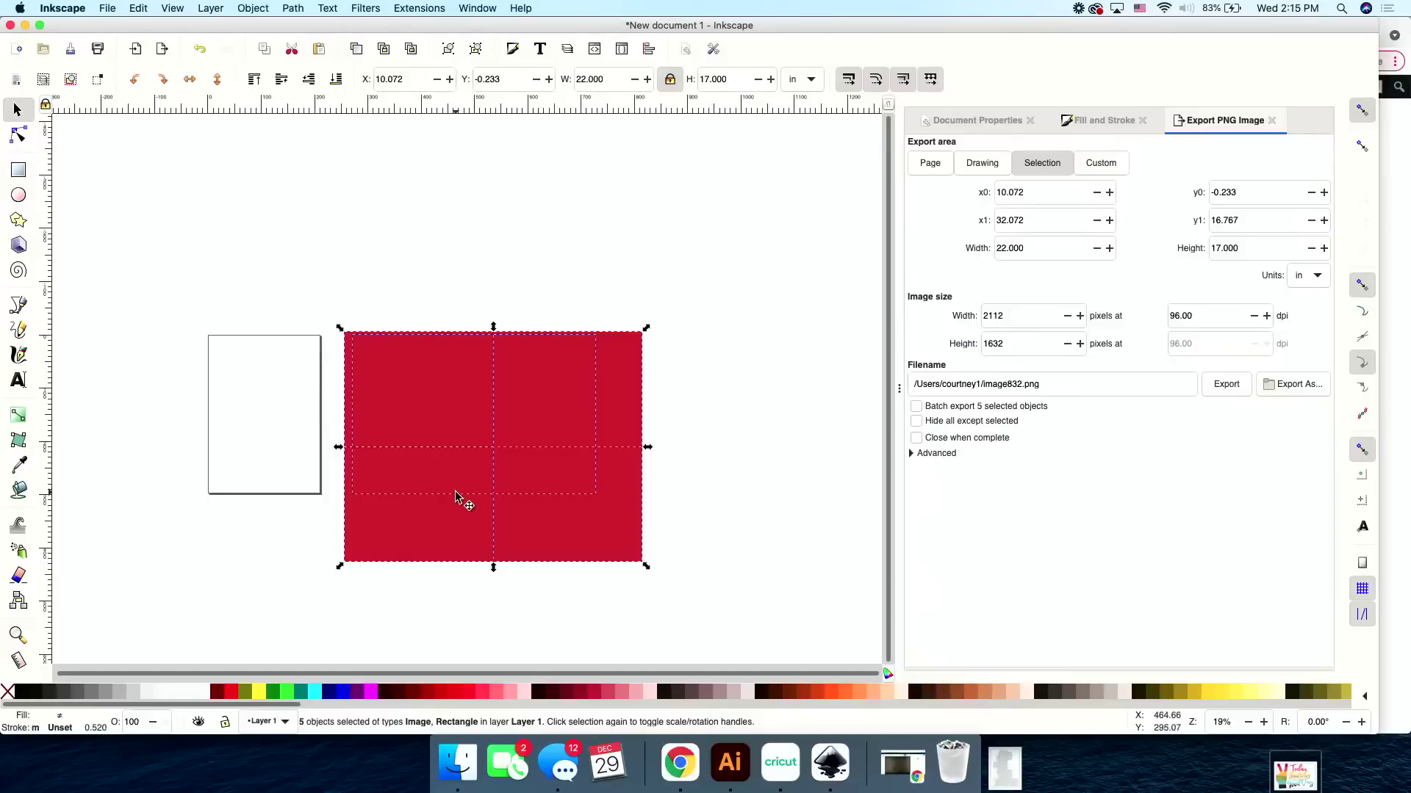
pyautogui.scroll(3, 455, 496)
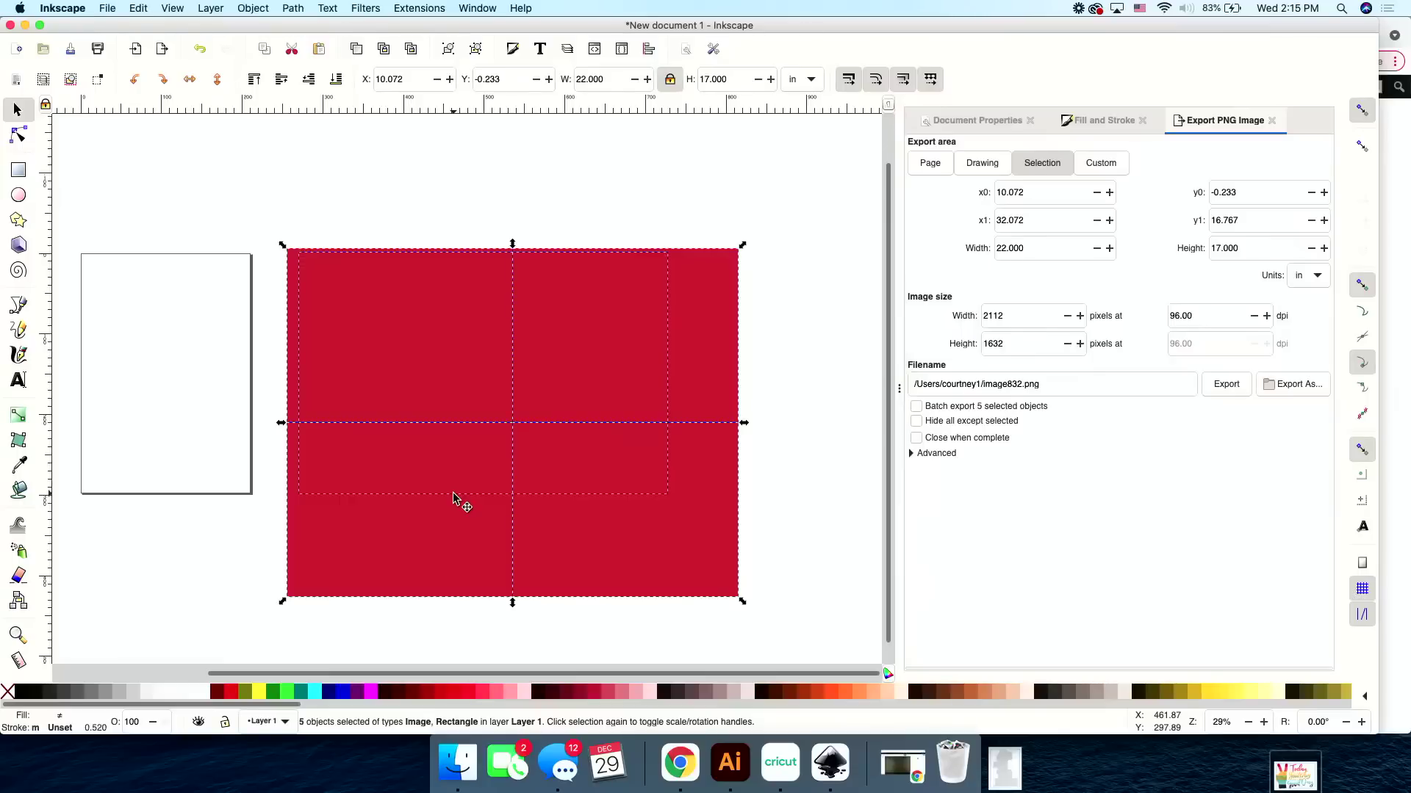
pyautogui.rightClick(411, 352)
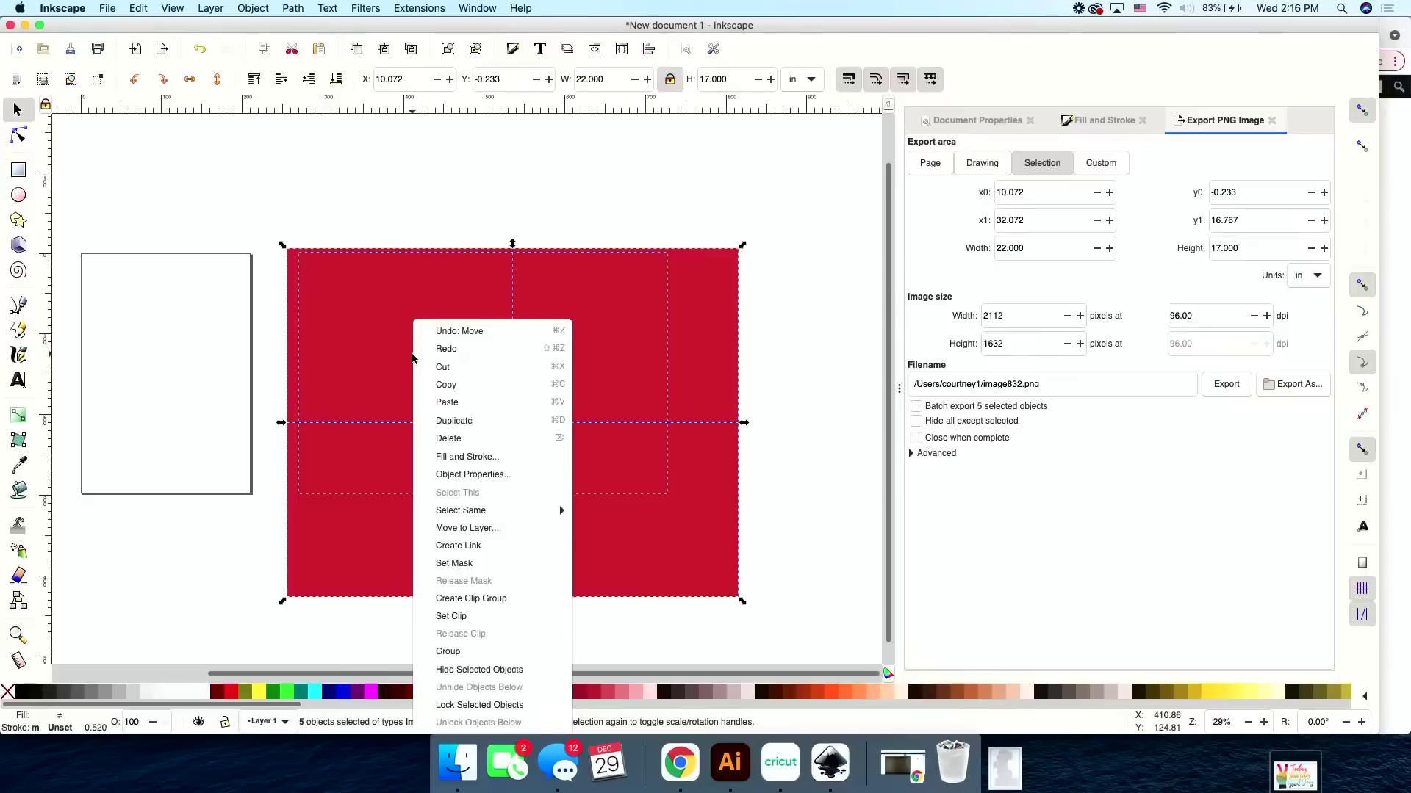
pyautogui.click(457, 385)
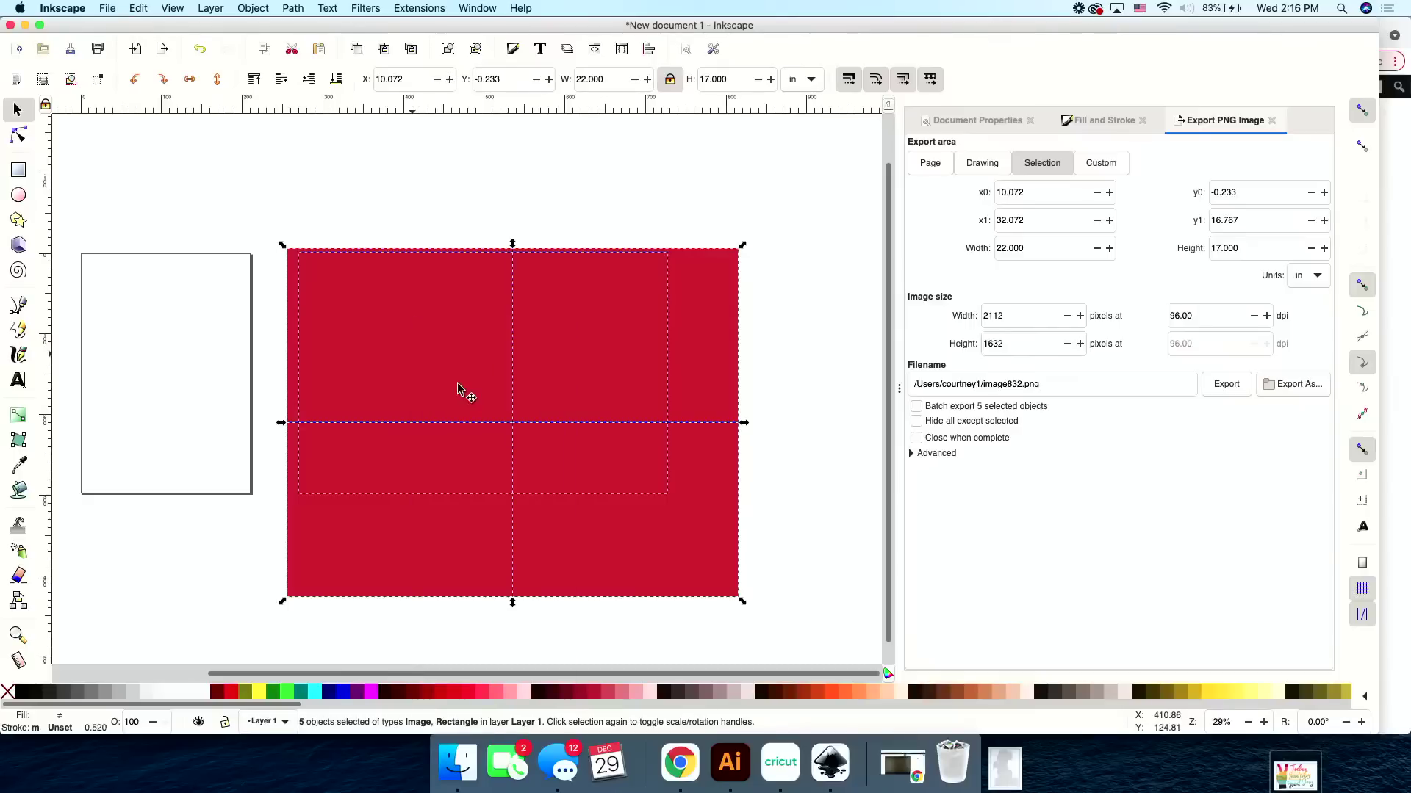
# Paste two copies of the grid and artwork above the original, at about X 27.81, Y -18.61 in and X -4.76, Y -21.52 in.
pyautogui.hscroll(8, 583, 195)
pyautogui.scroll(7, 584, 195)
pyautogui.rightClick(584, 188)
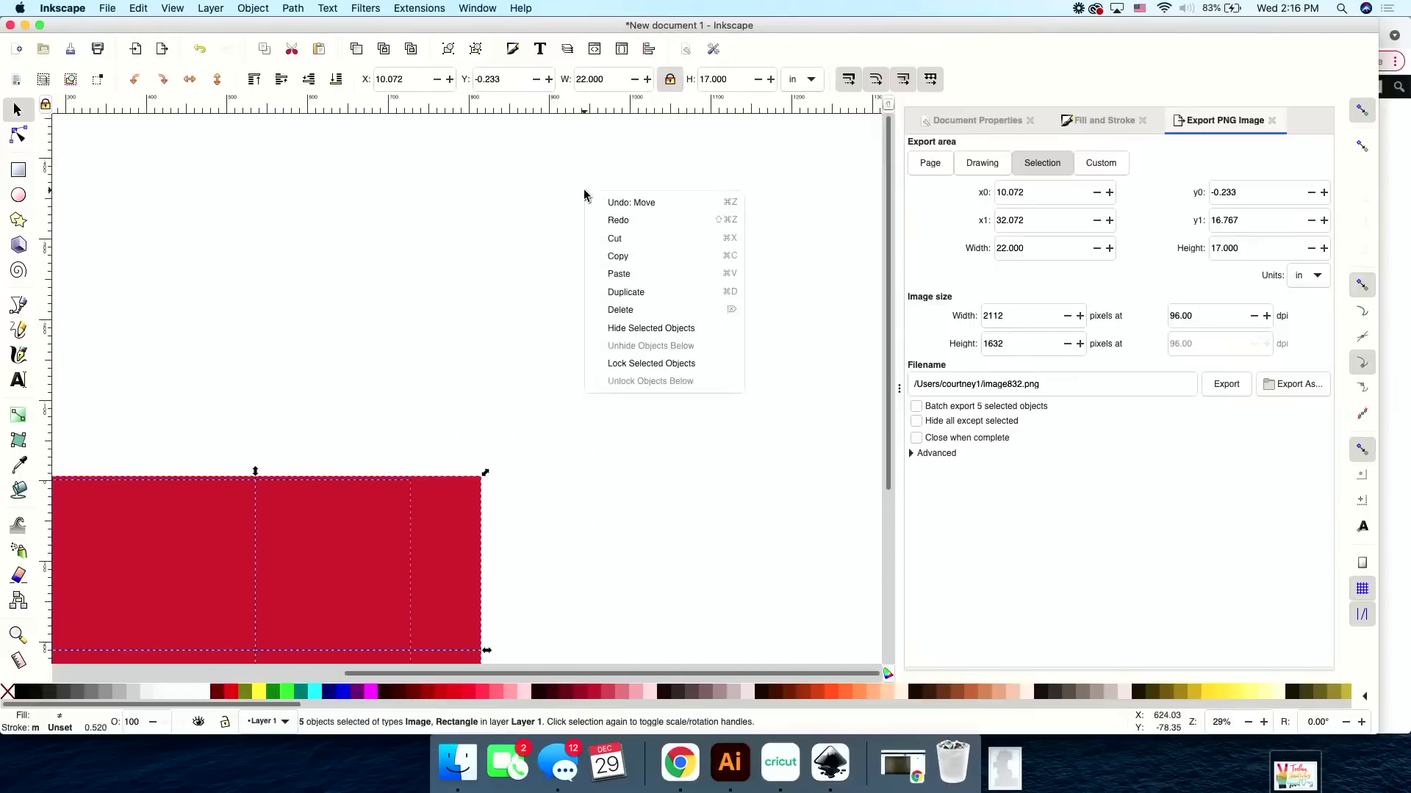
pyautogui.click(618, 274)
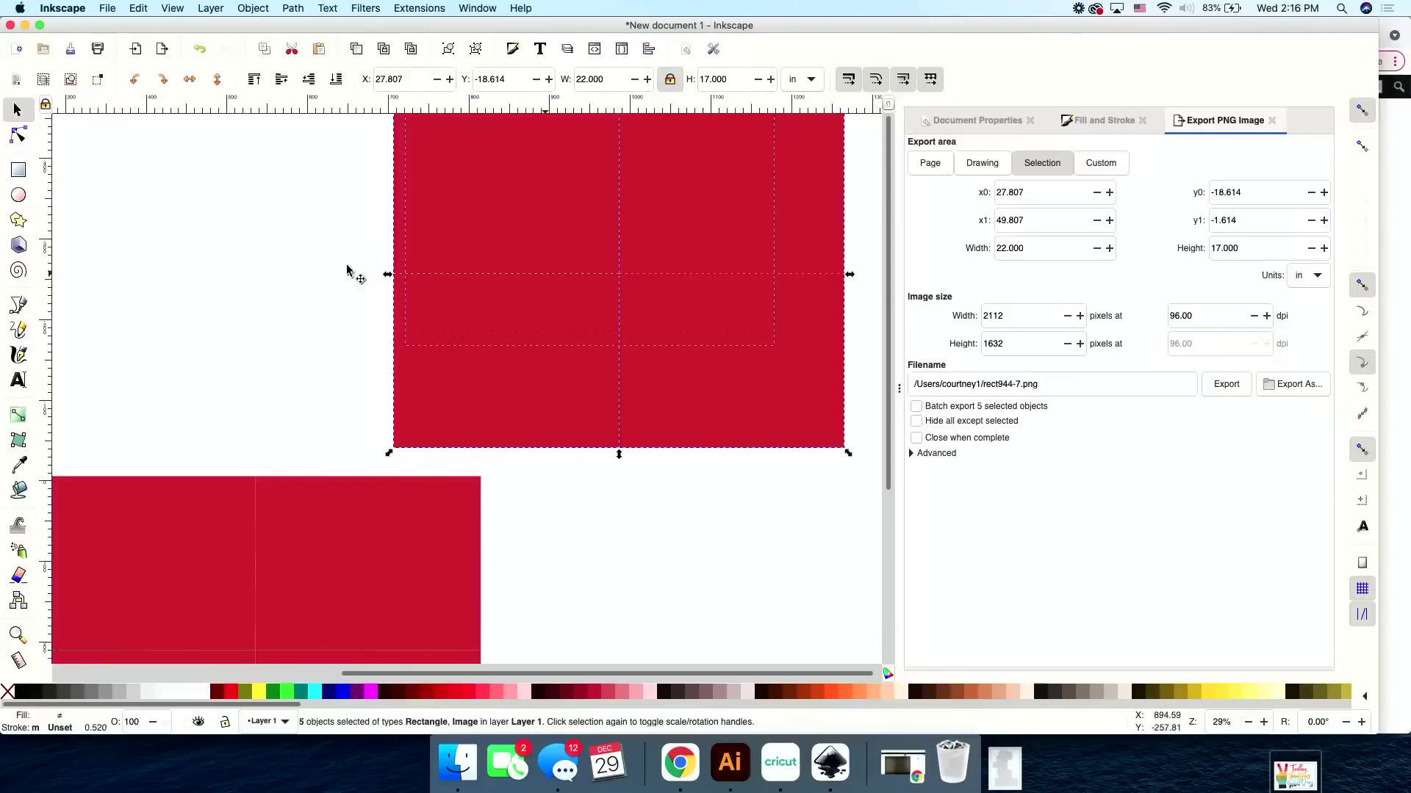
pyautogui.hscroll(-15, 325, 253)
pyautogui.scroll(4, 325, 253)
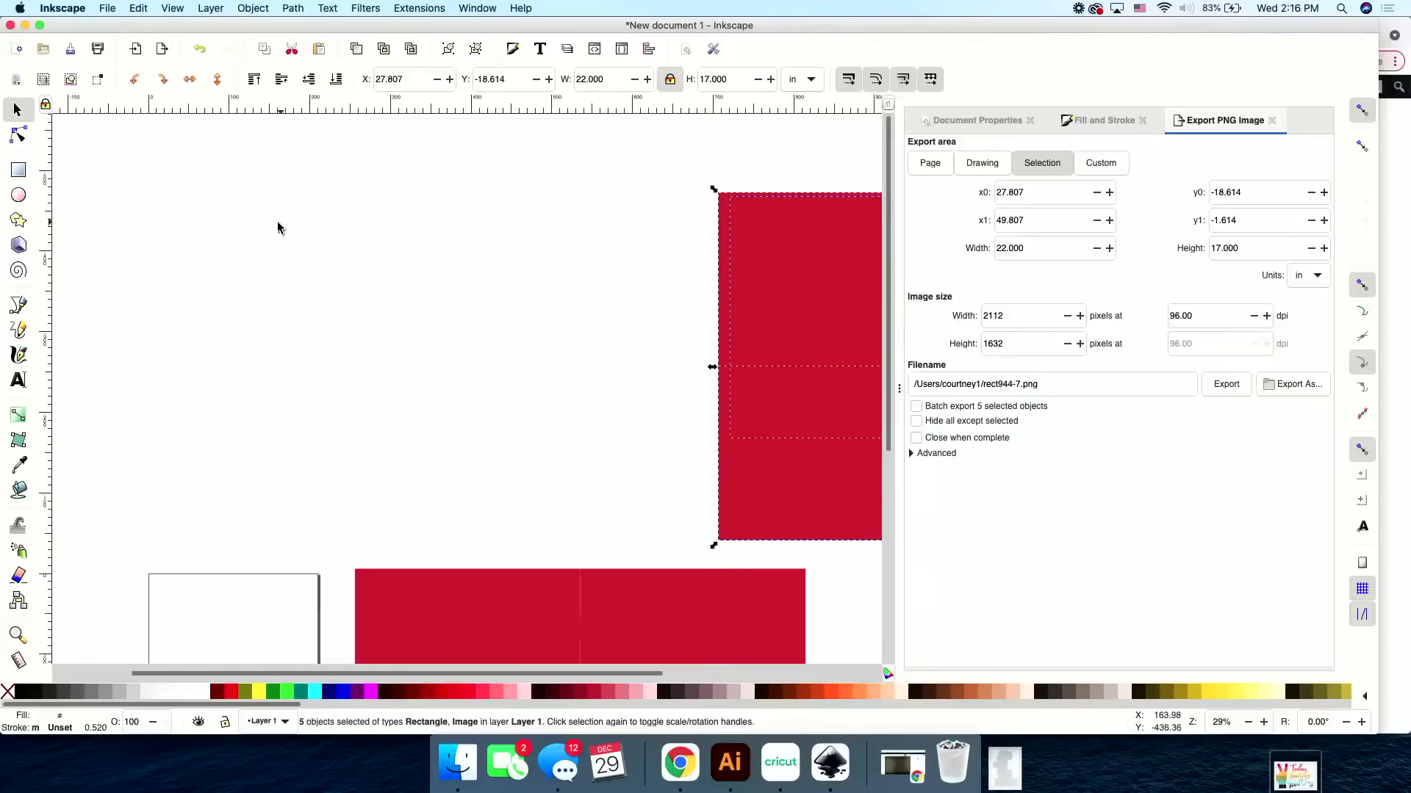
pyautogui.rightClick(240, 226)
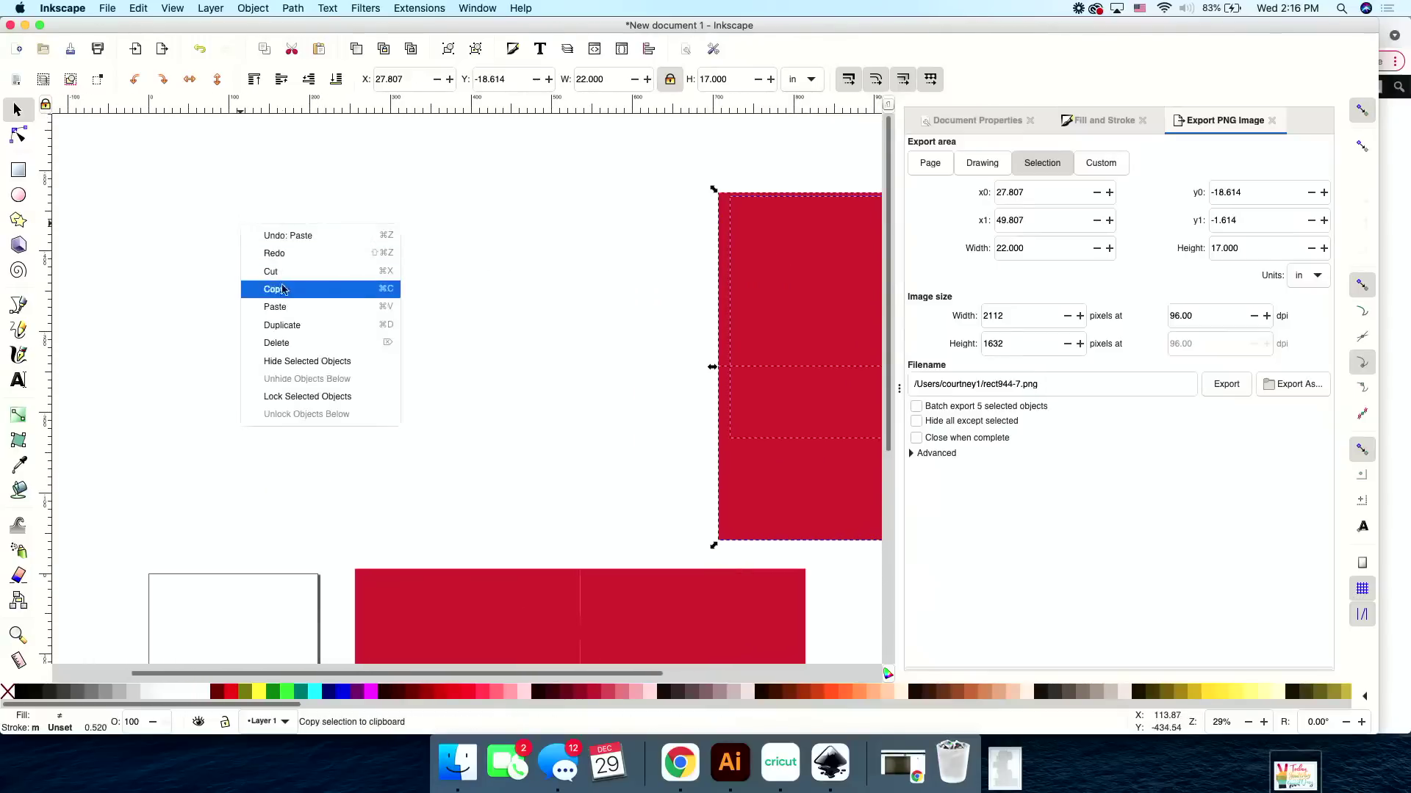
pyautogui.click(277, 307)
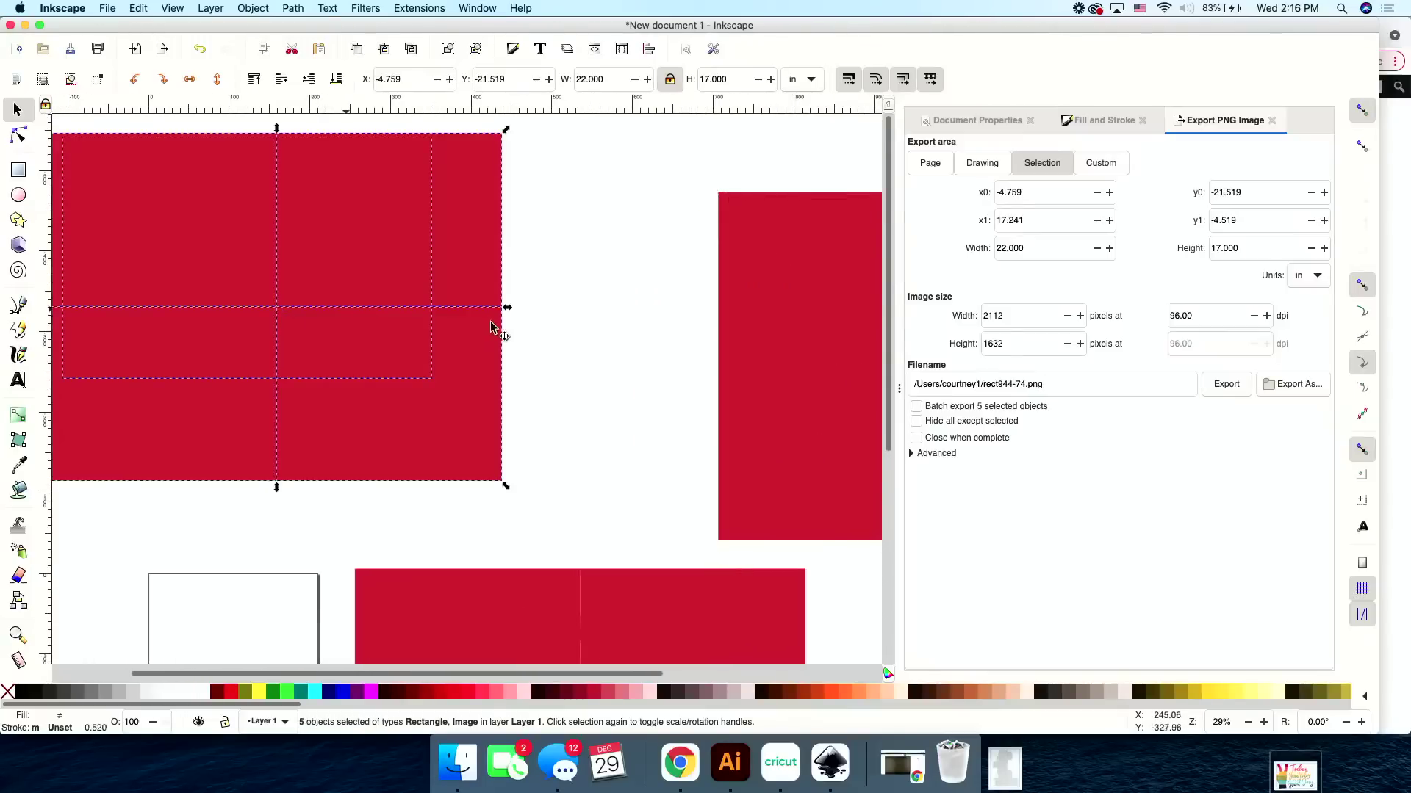
# Paste a third copy of the grid and artwork and move it beside the original, to about X 34.19 in, Y -0.43 in.
pyautogui.scroll(-10, 490, 320)
pyautogui.hscroll(10, 491, 320)
pyautogui.scroll(-2, 490, 321)
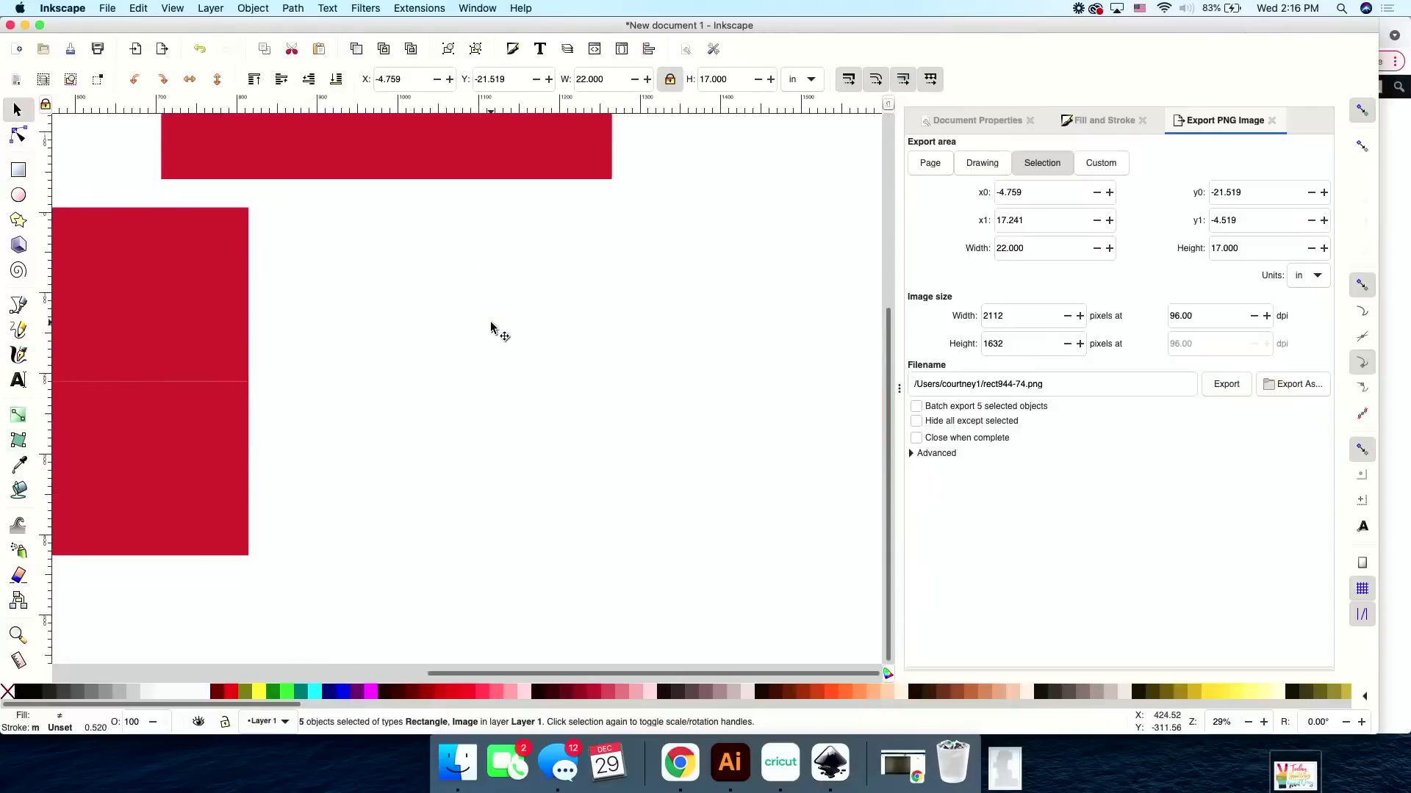
pyautogui.rightClick(354, 251)
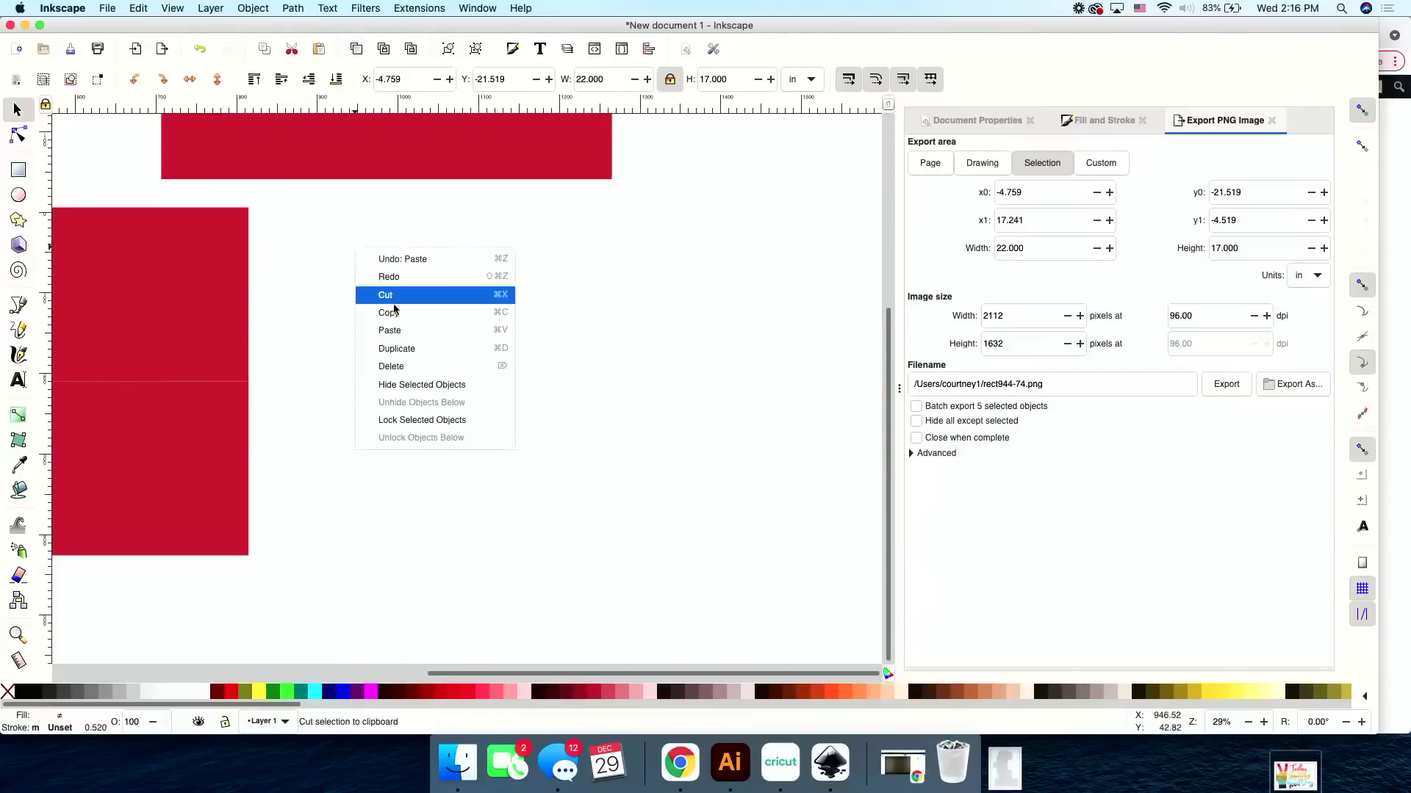
pyautogui.click(394, 330)
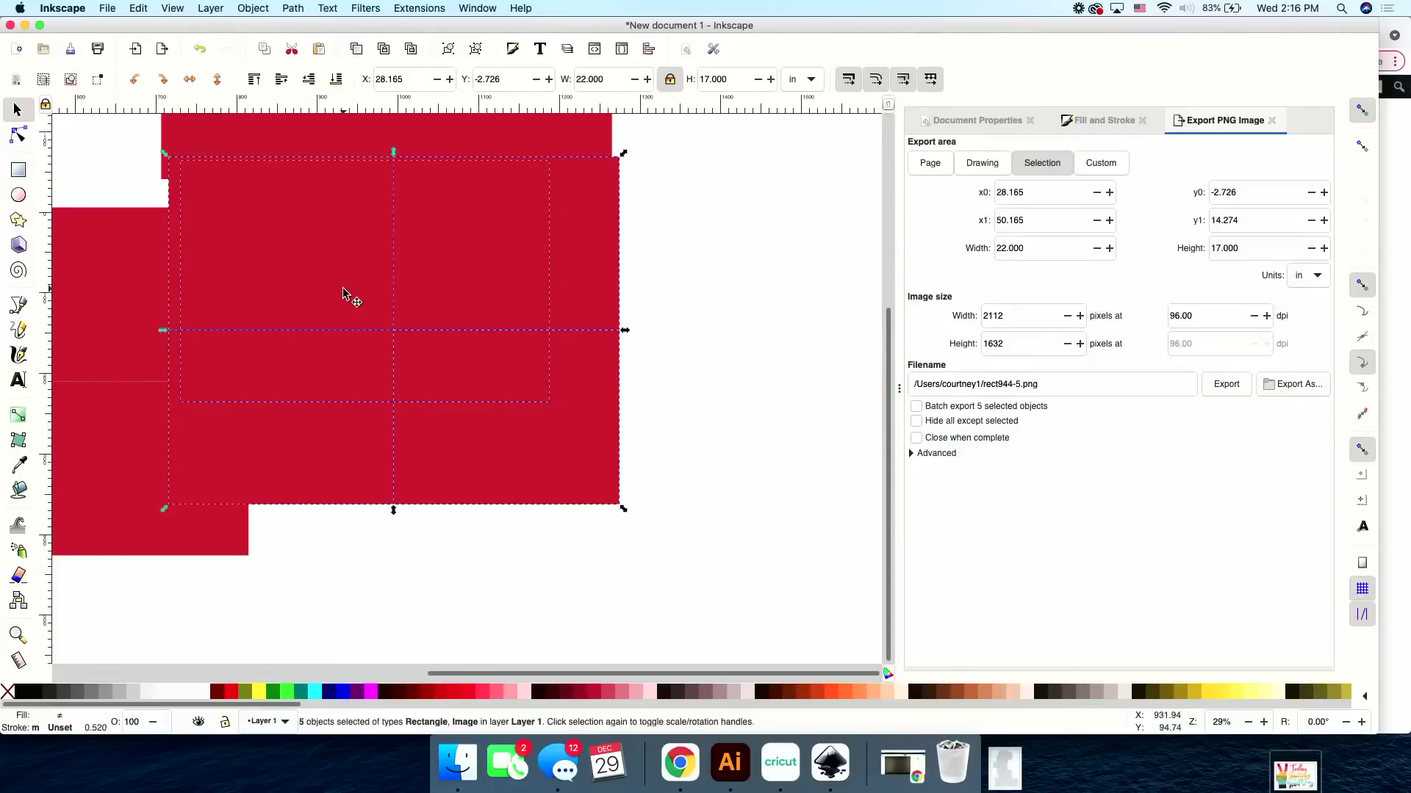
pyautogui.moveTo(347, 297); pyautogui.dragTo(490, 346)
pyautogui.scroll(3, 490, 347)
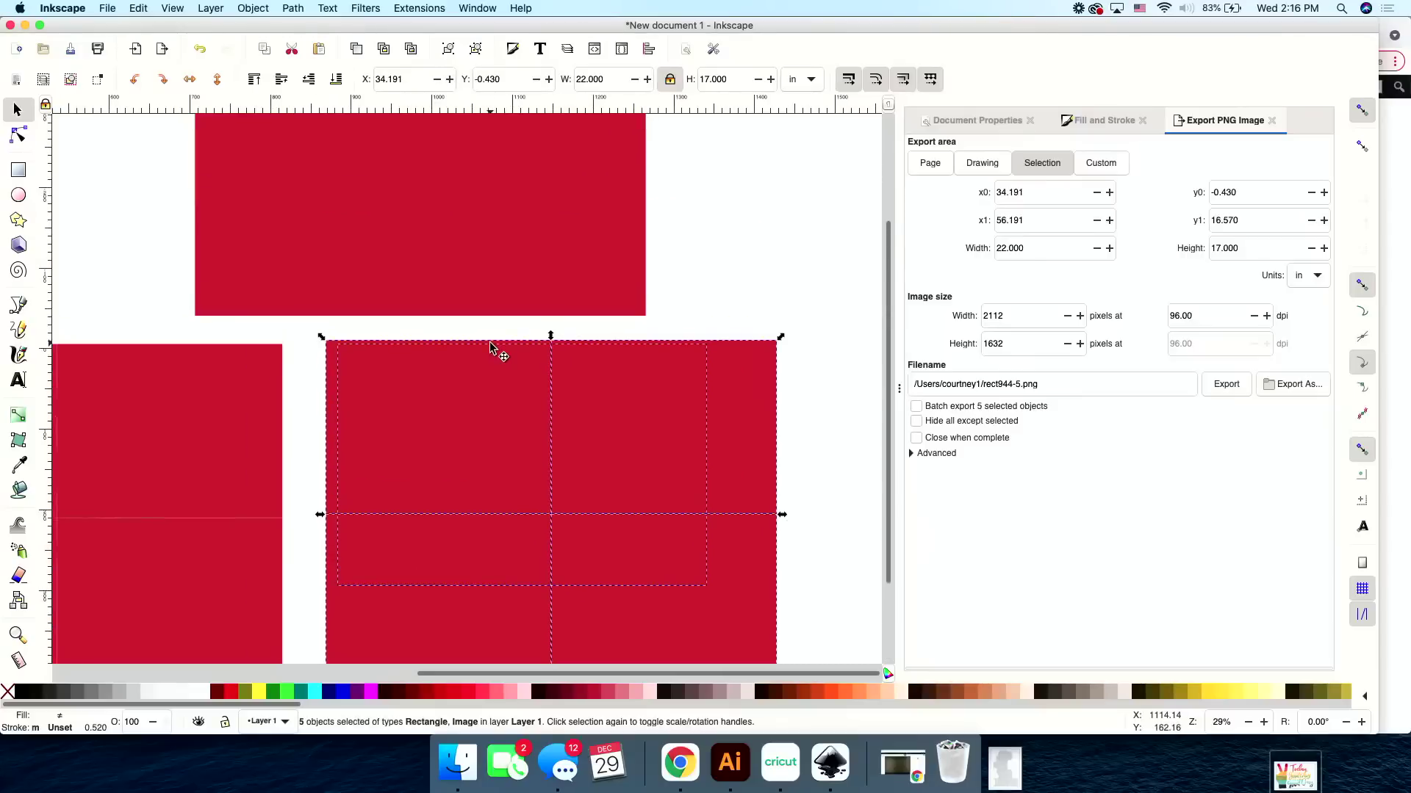
pyautogui.keyDown('ctrl'); pyautogui.scroll(-1, 490, 347); pyautogui.keyUp('ctrl')
pyautogui.scroll(-1, 490, 347)
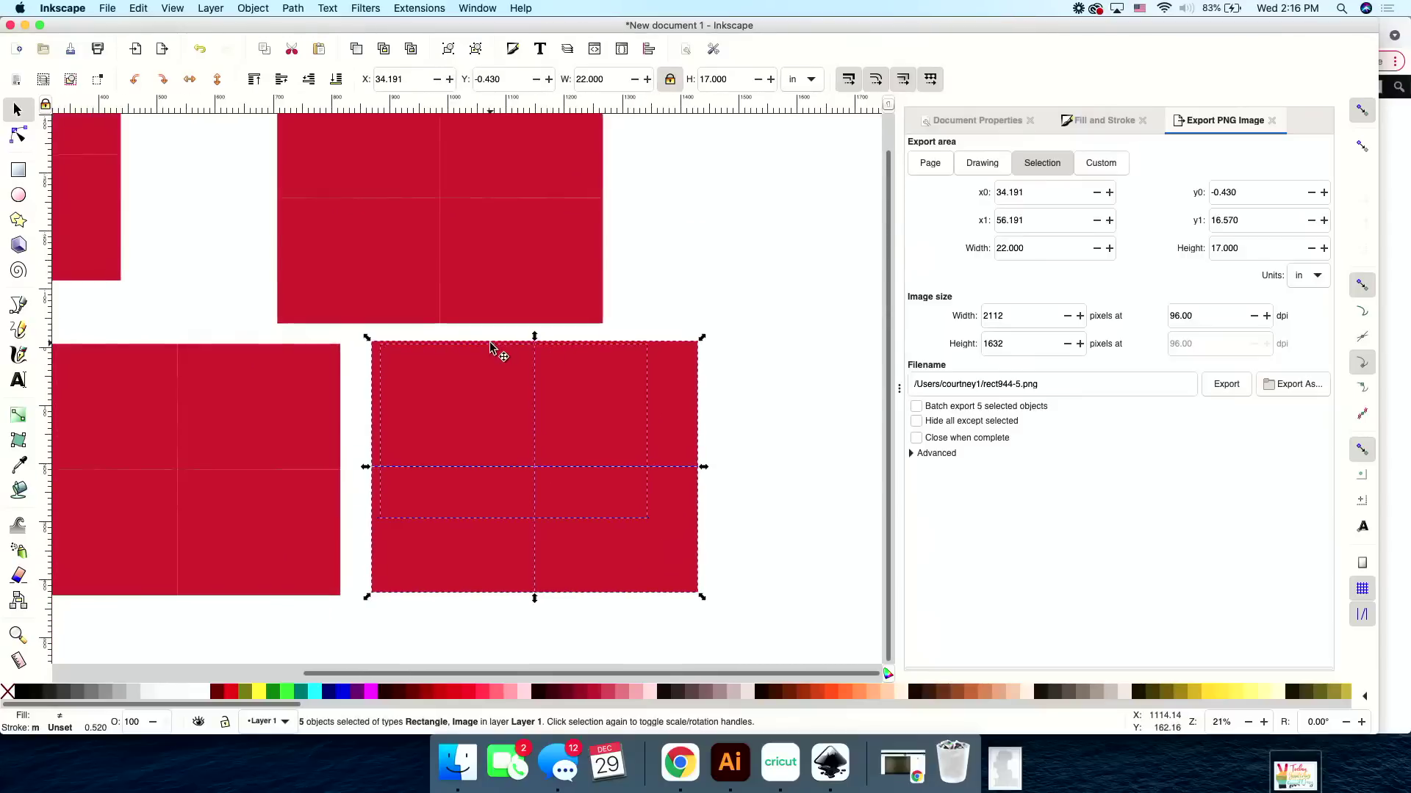
pyautogui.scroll(-2, 490, 347)
pyautogui.hscroll(-6, 490, 346)
pyautogui.scroll(2, 490, 347)
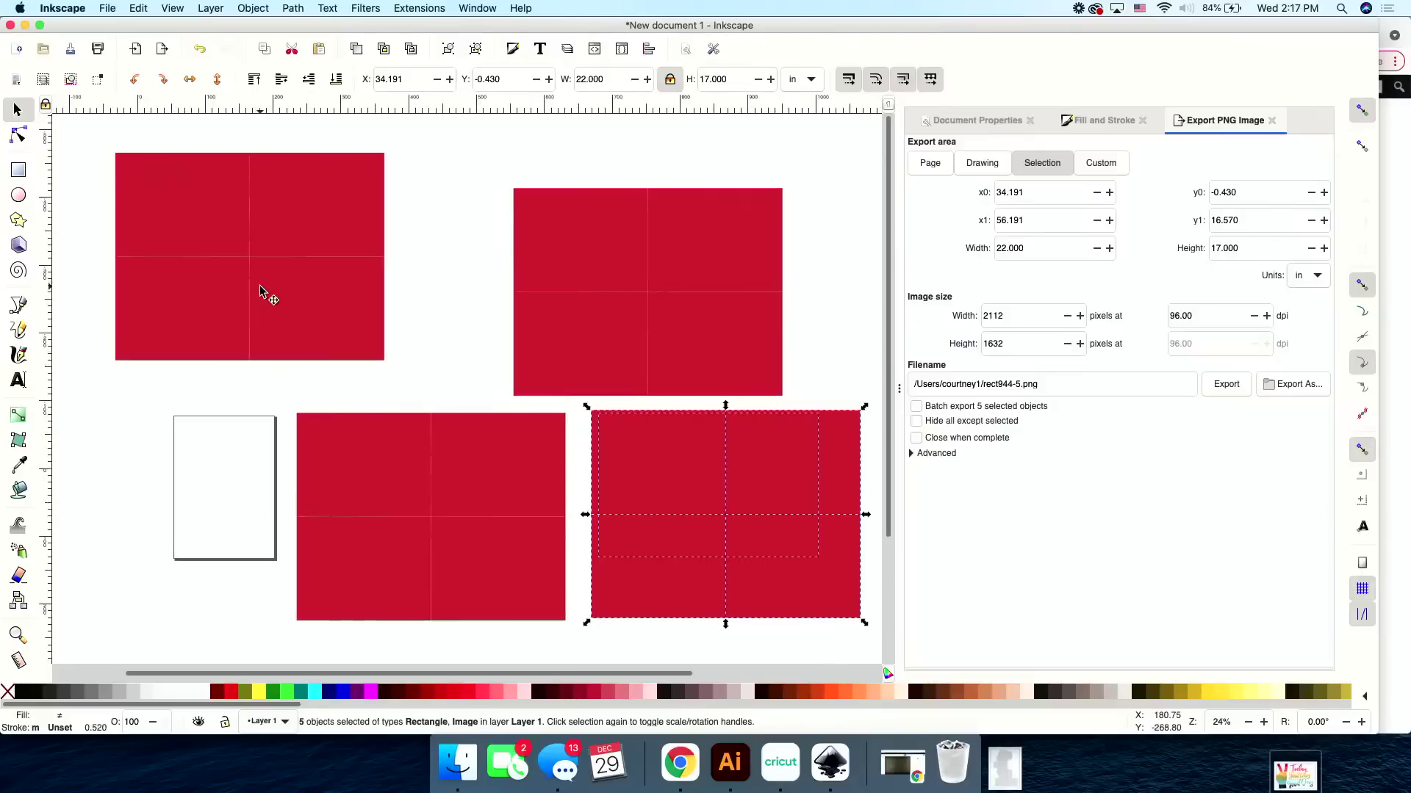
# Delete three red rectangles from the upper-left grid copy, keeping only the one over the artwork's top-left quarter.
pyautogui.scroll(4, 261, 292)
pyautogui.scroll(-4, 261, 292)
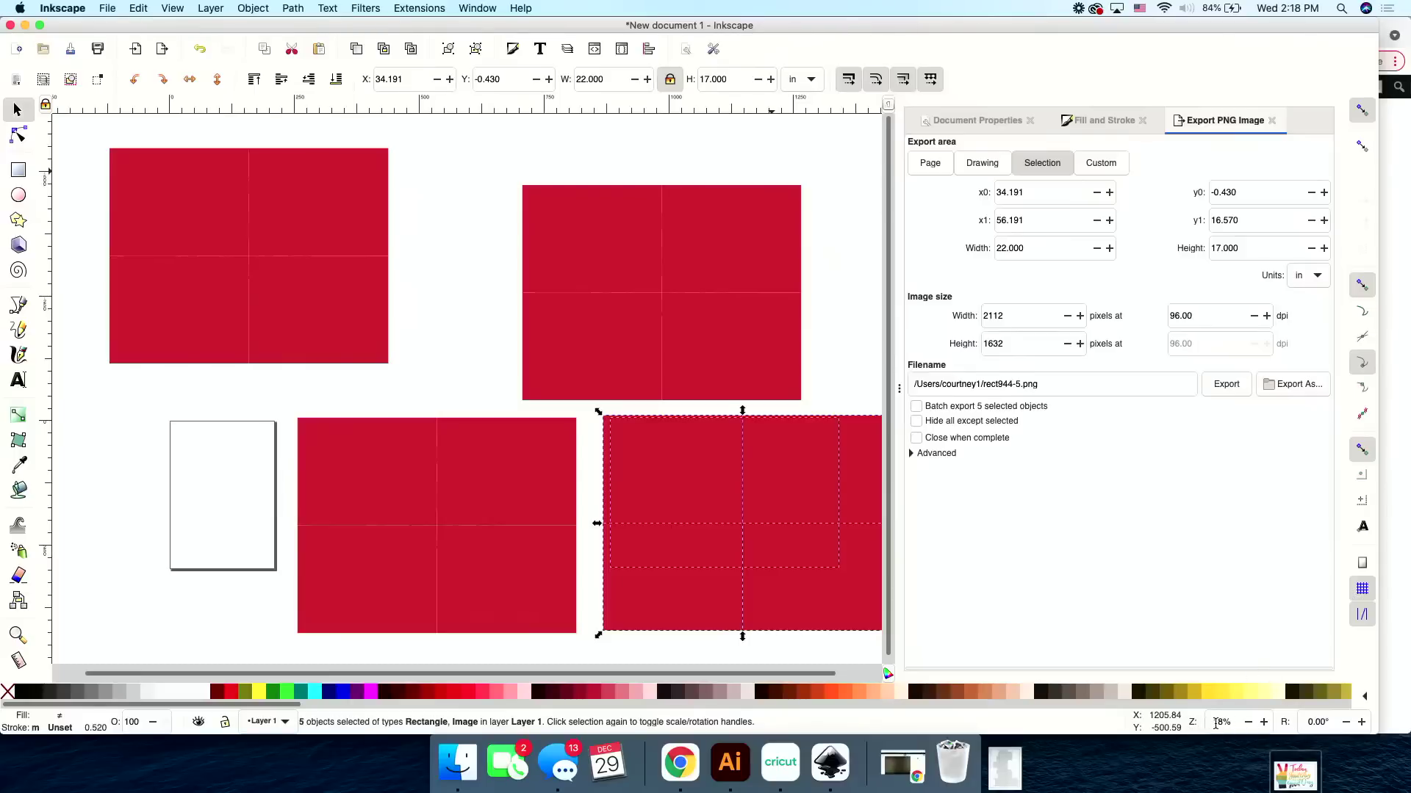
pyautogui.click(1263, 722)
pyautogui.click(1262, 723)
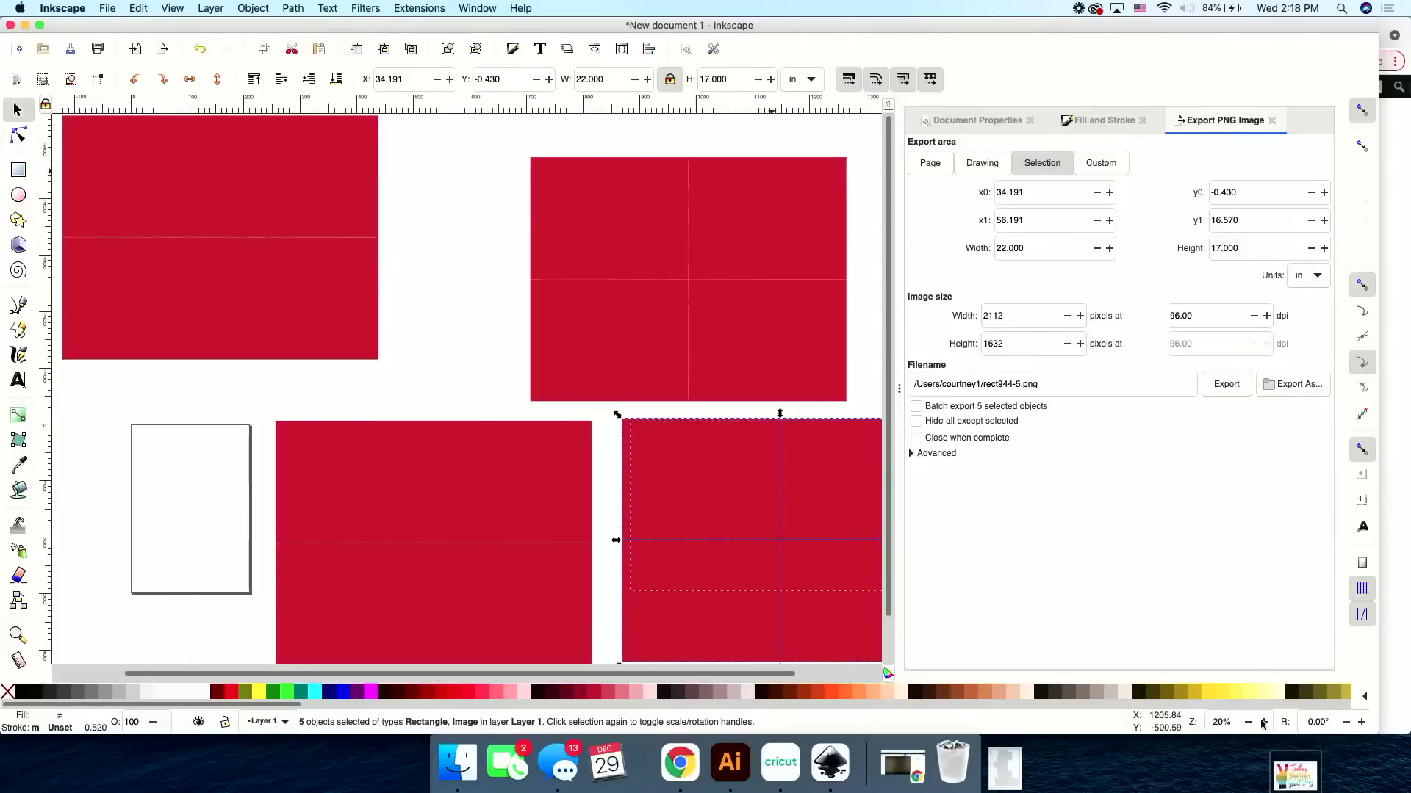
pyautogui.click(1263, 722)
pyautogui.click(1263, 722)
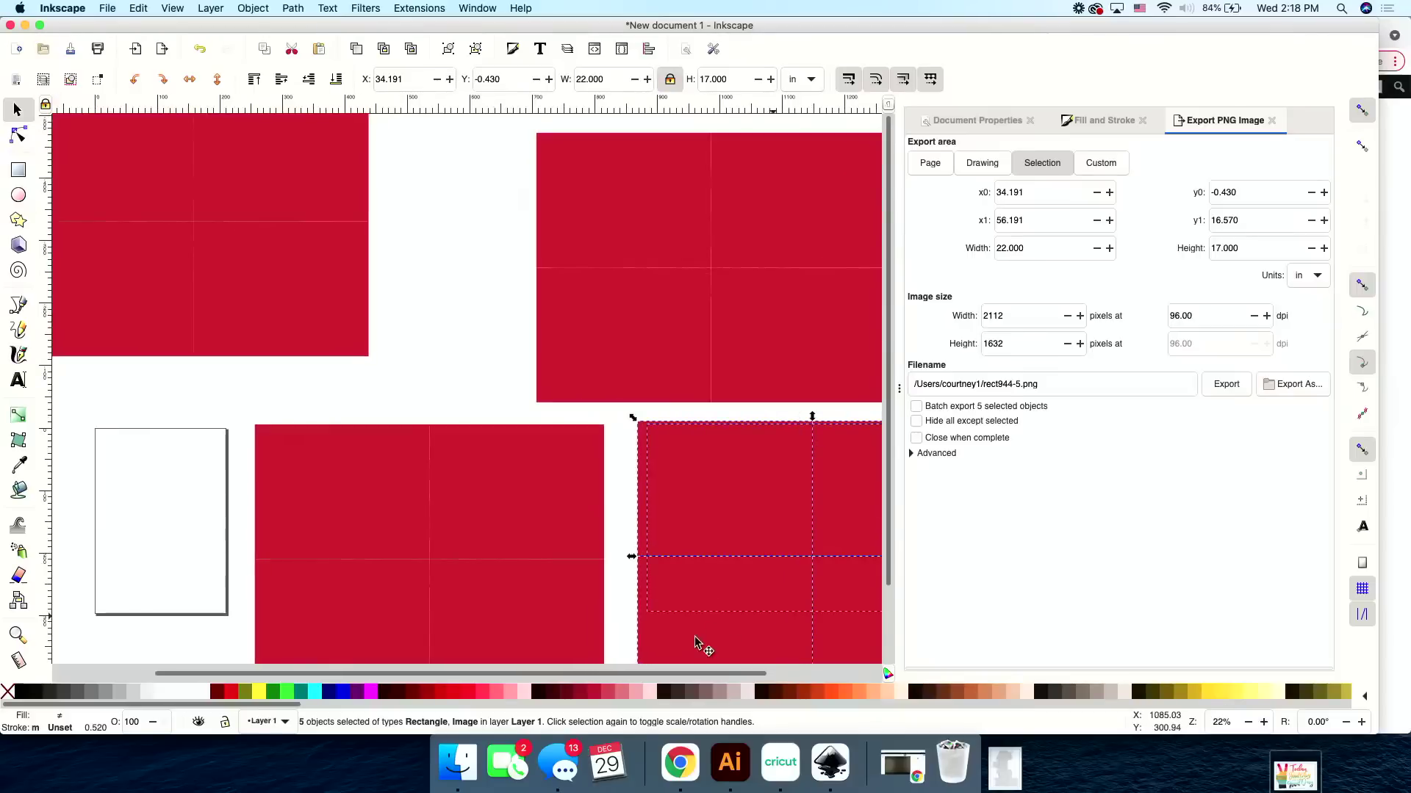
pyautogui.click(1263, 723)
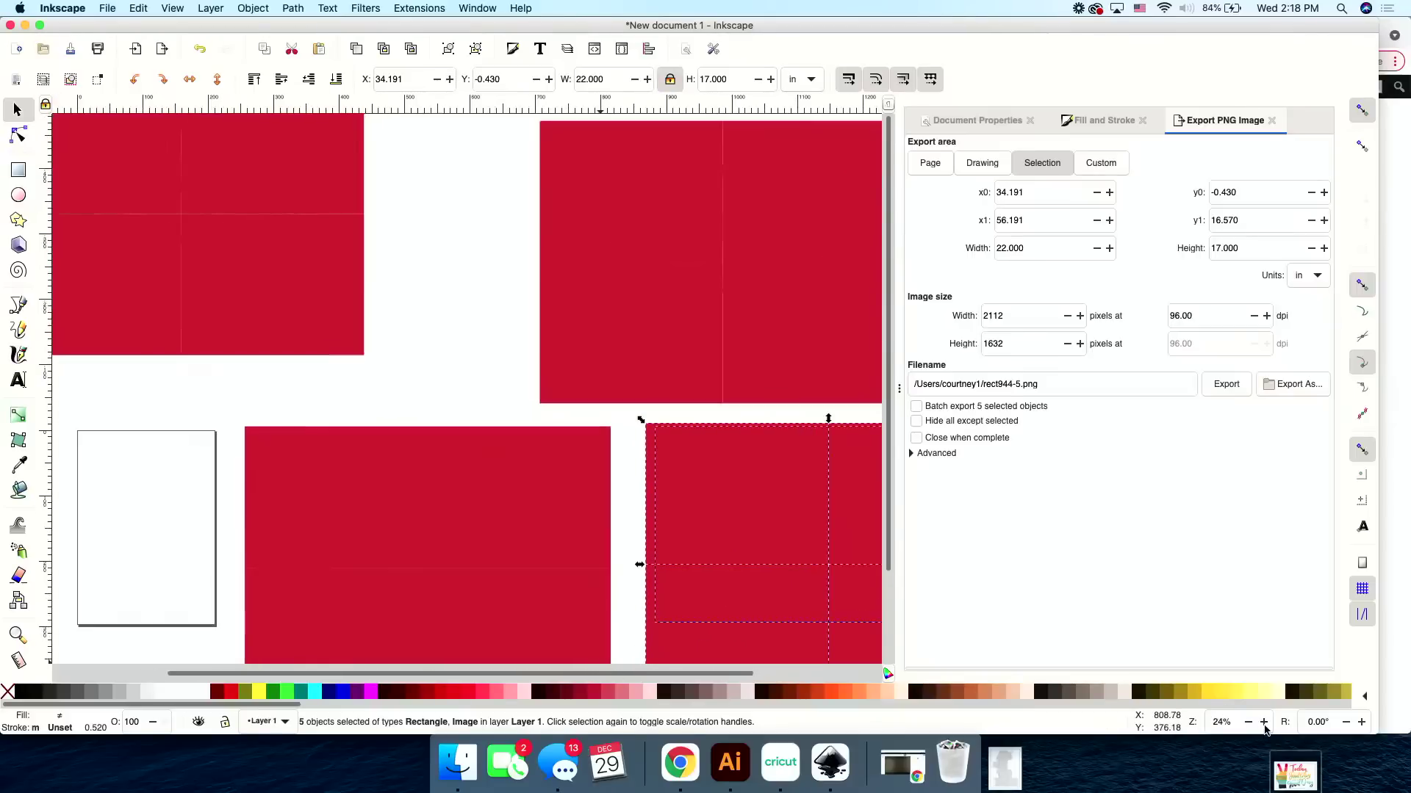
pyautogui.click(1263, 723)
pyautogui.click(1263, 723)
pyautogui.click(1262, 723)
pyautogui.click(1263, 723)
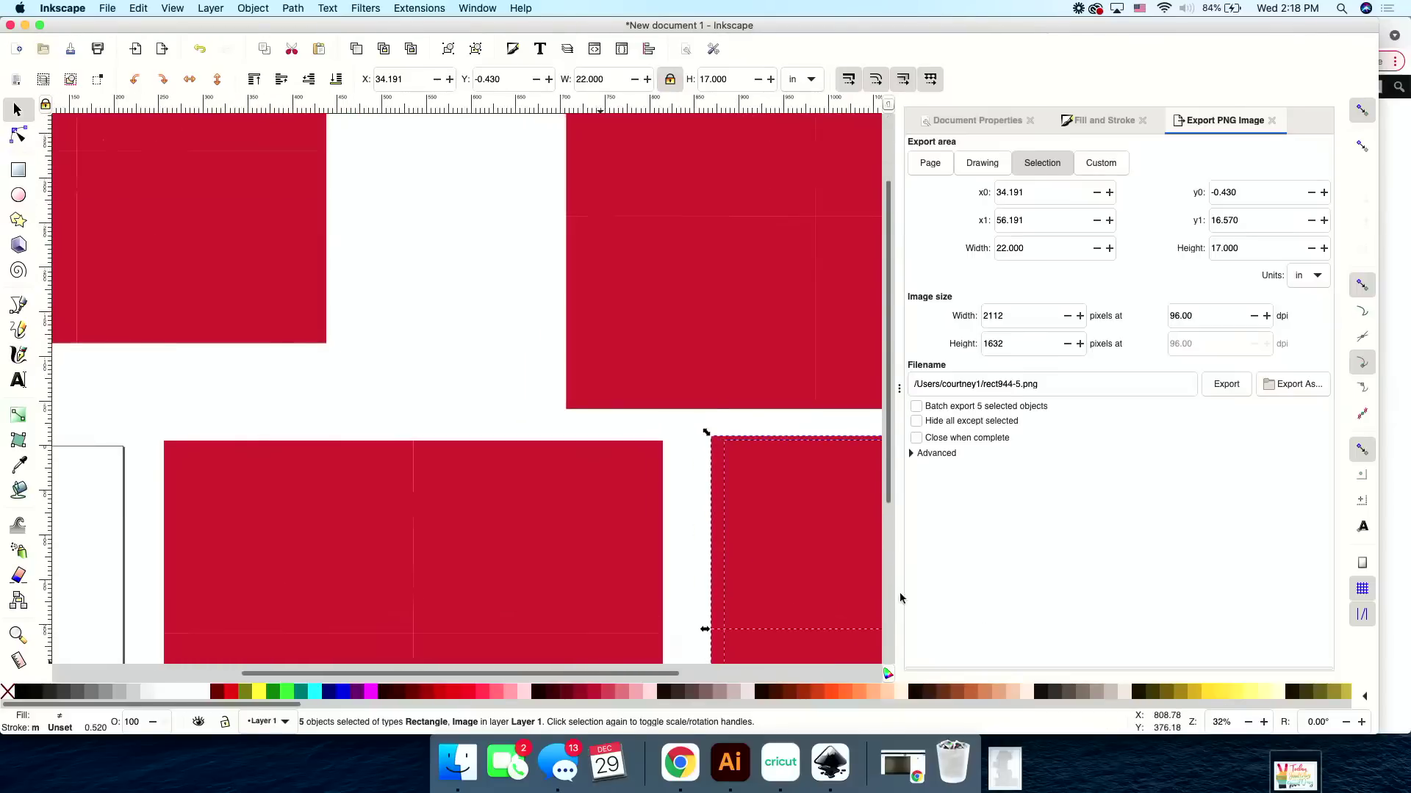
pyautogui.moveTo(540, 674); pyautogui.dragTo(345, 703)
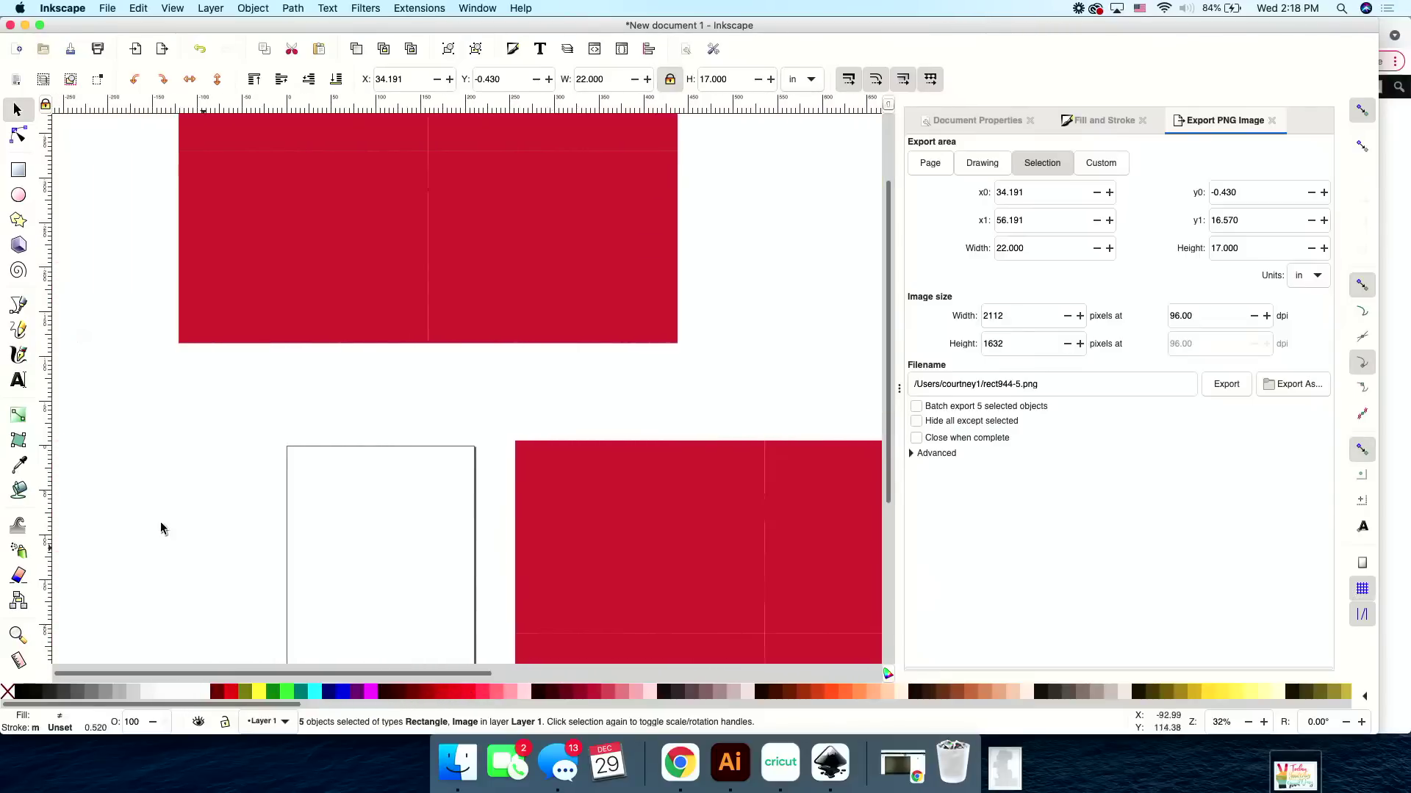
pyautogui.scroll(8, 161, 528)
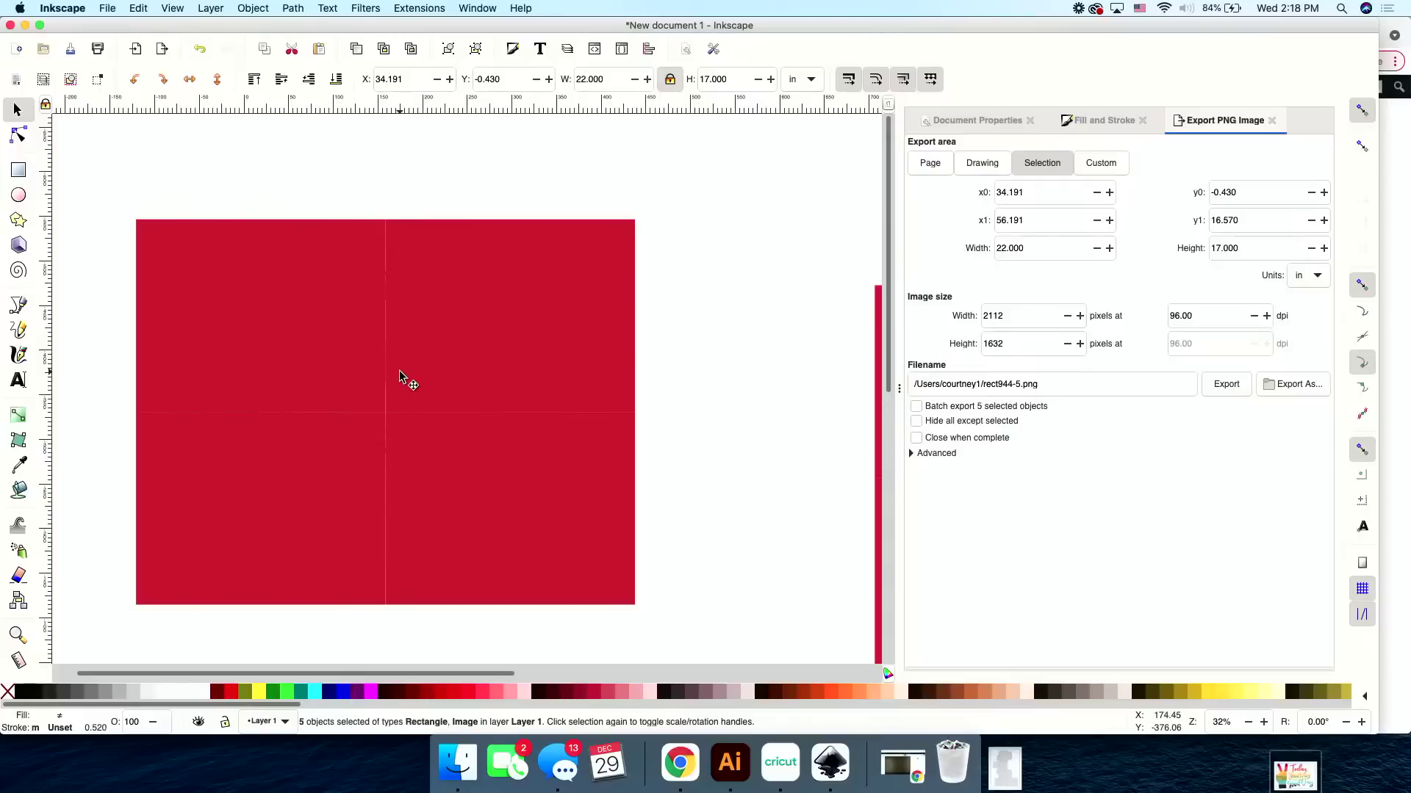
pyautogui.click(436, 352)
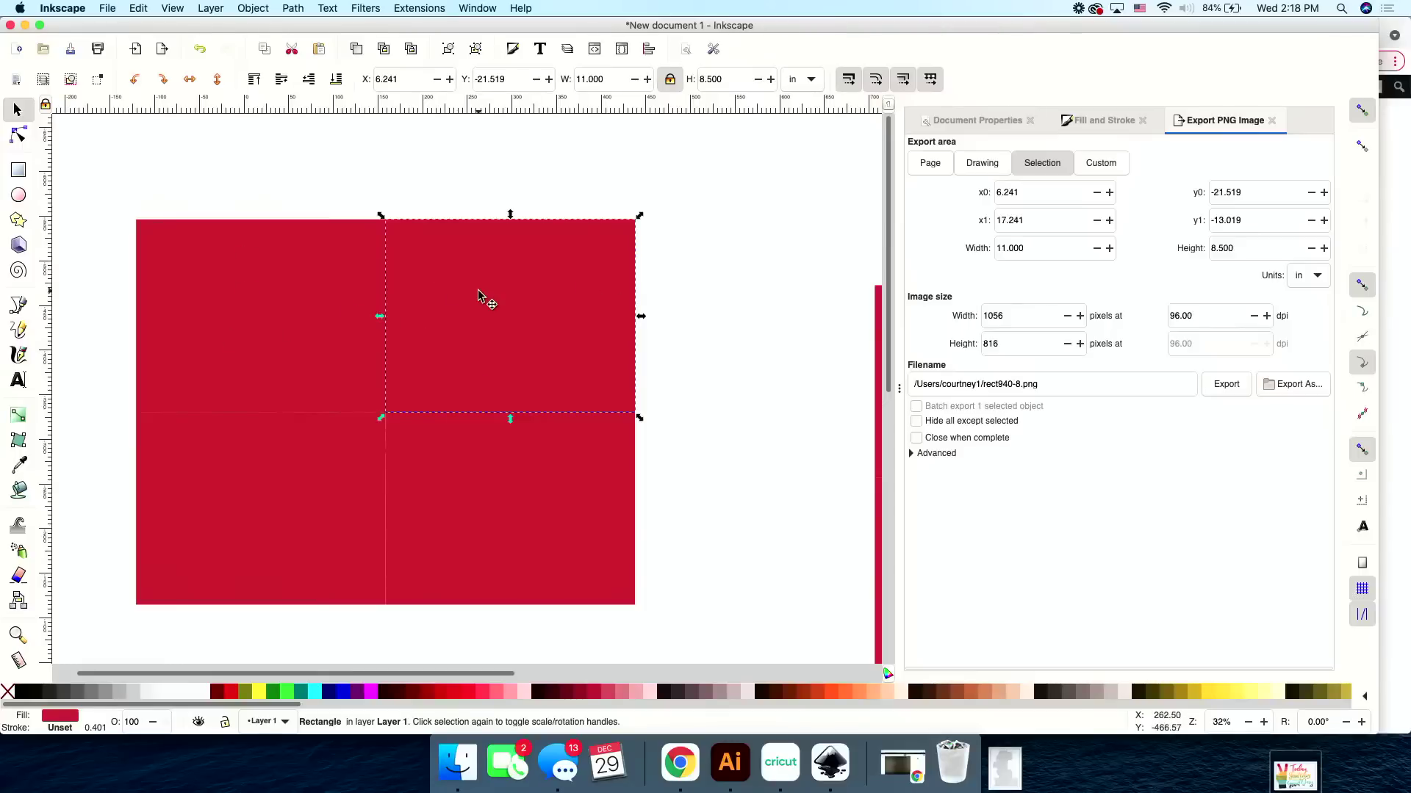
pyautogui.press('Delete')
pyautogui.click(462, 504)
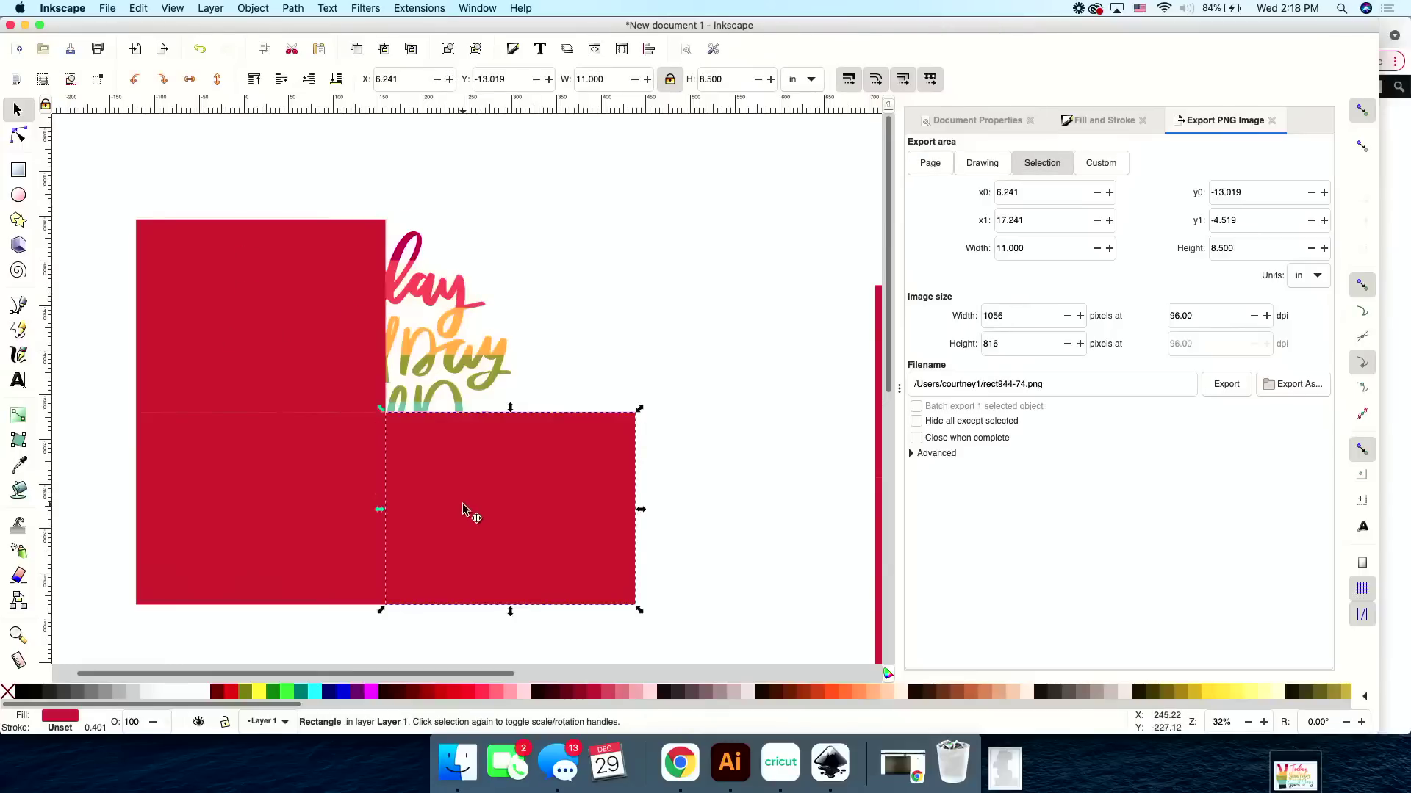
pyautogui.press('Delete')
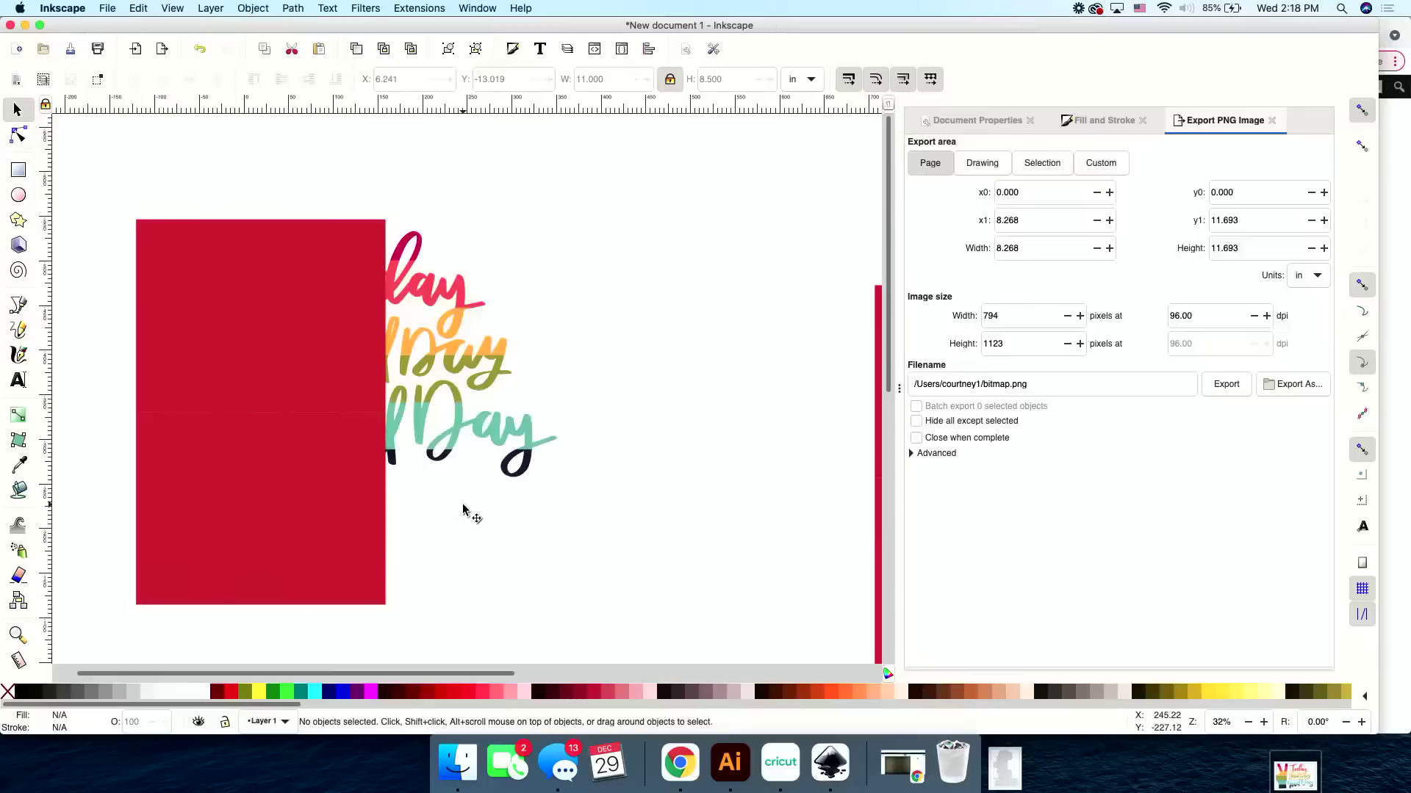
pyautogui.click(309, 543)
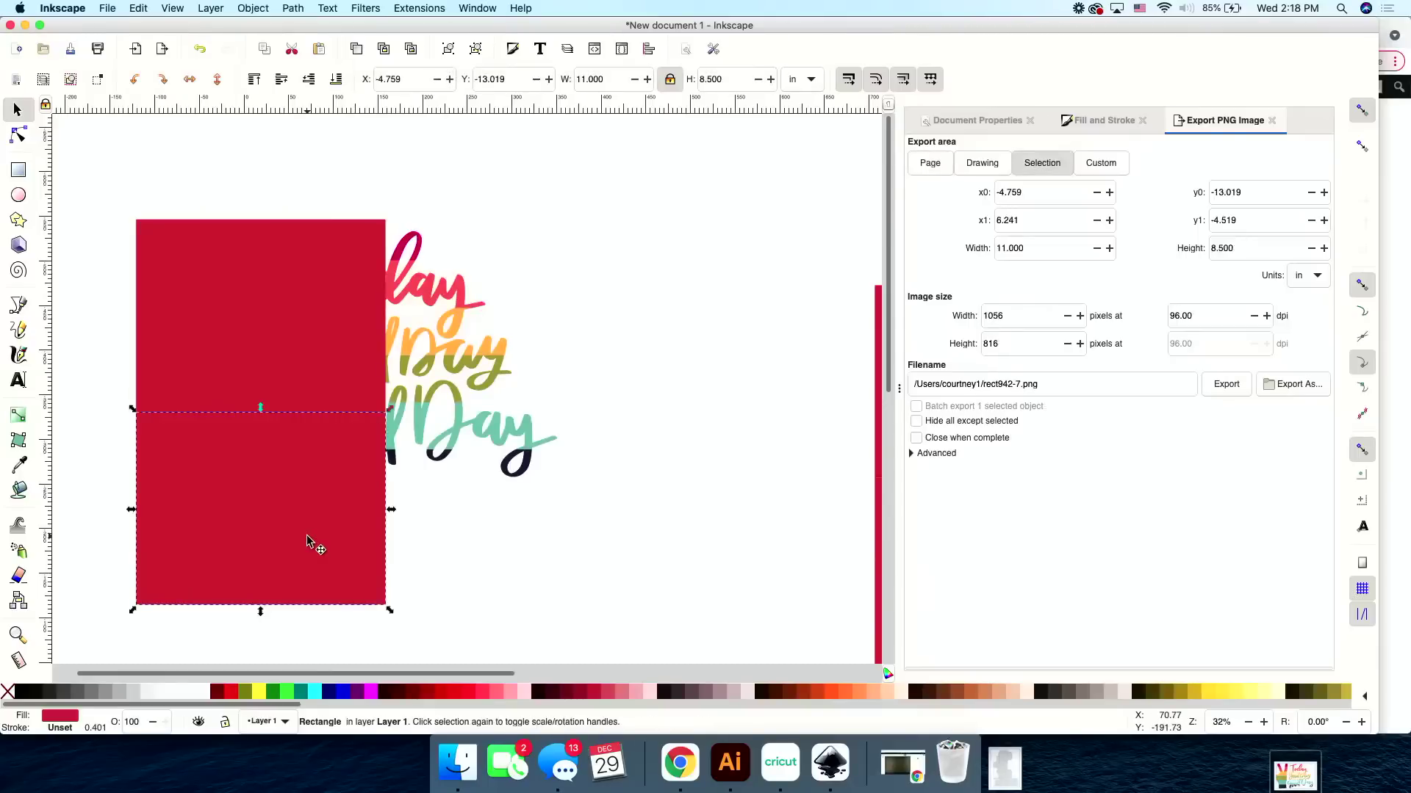
pyautogui.press('Delete')
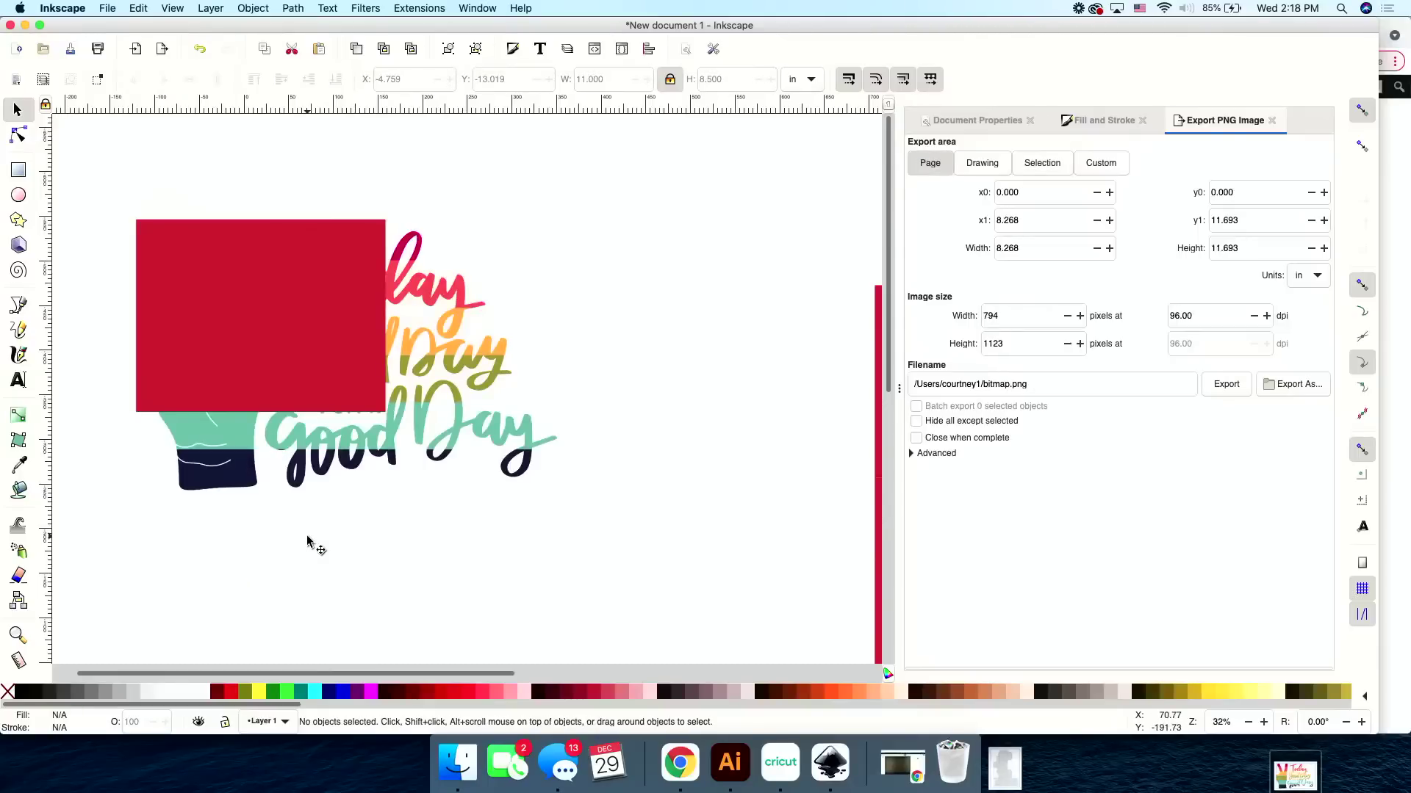
# Delete three red rectangles from the upper-right grid copy, keeping only the one over the artwork's top-right quarter.
pyautogui.hscroll(10, 309, 542)
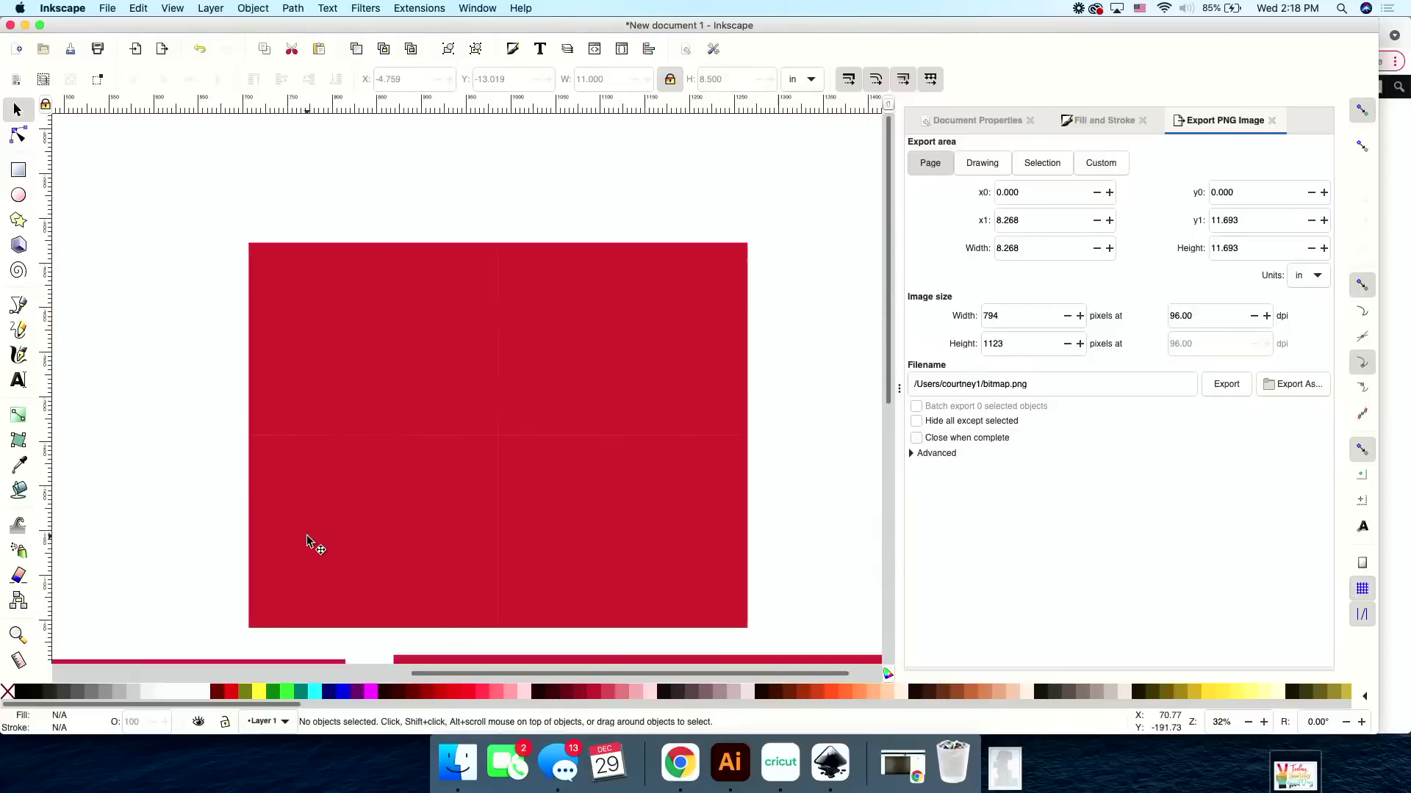
pyautogui.click(308, 340)
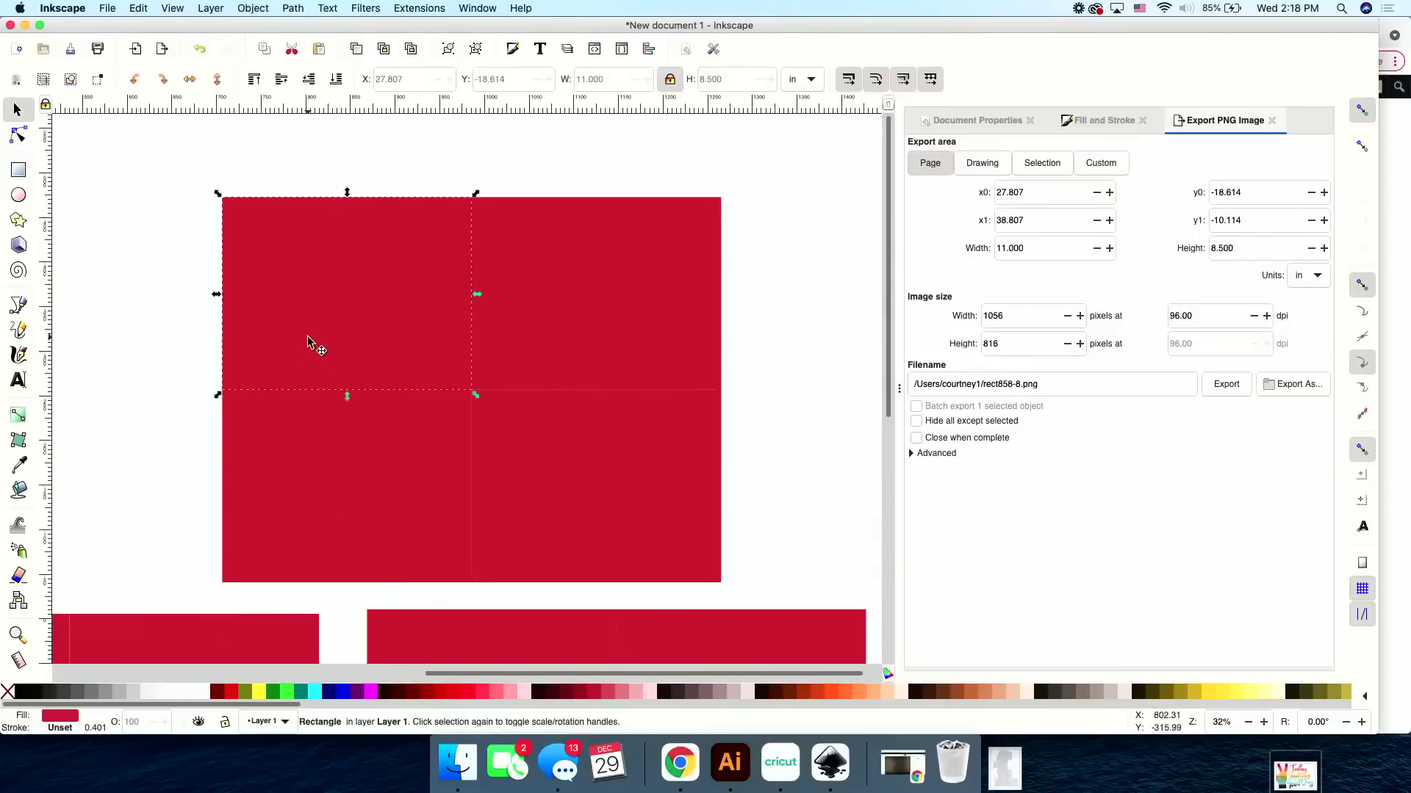
pyautogui.moveTo(307, 336); pyautogui.dragTo(307, 454)
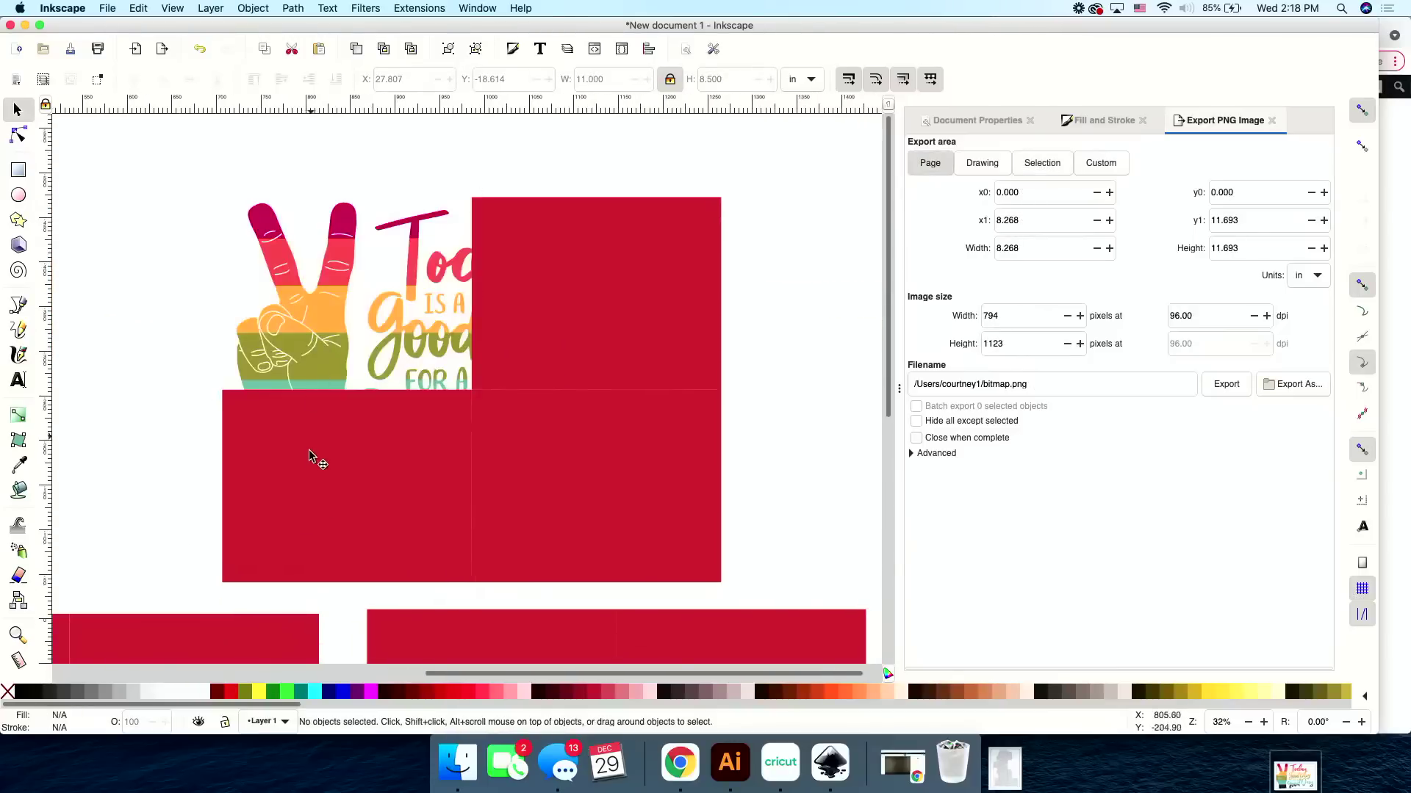
pyautogui.press('Delete')
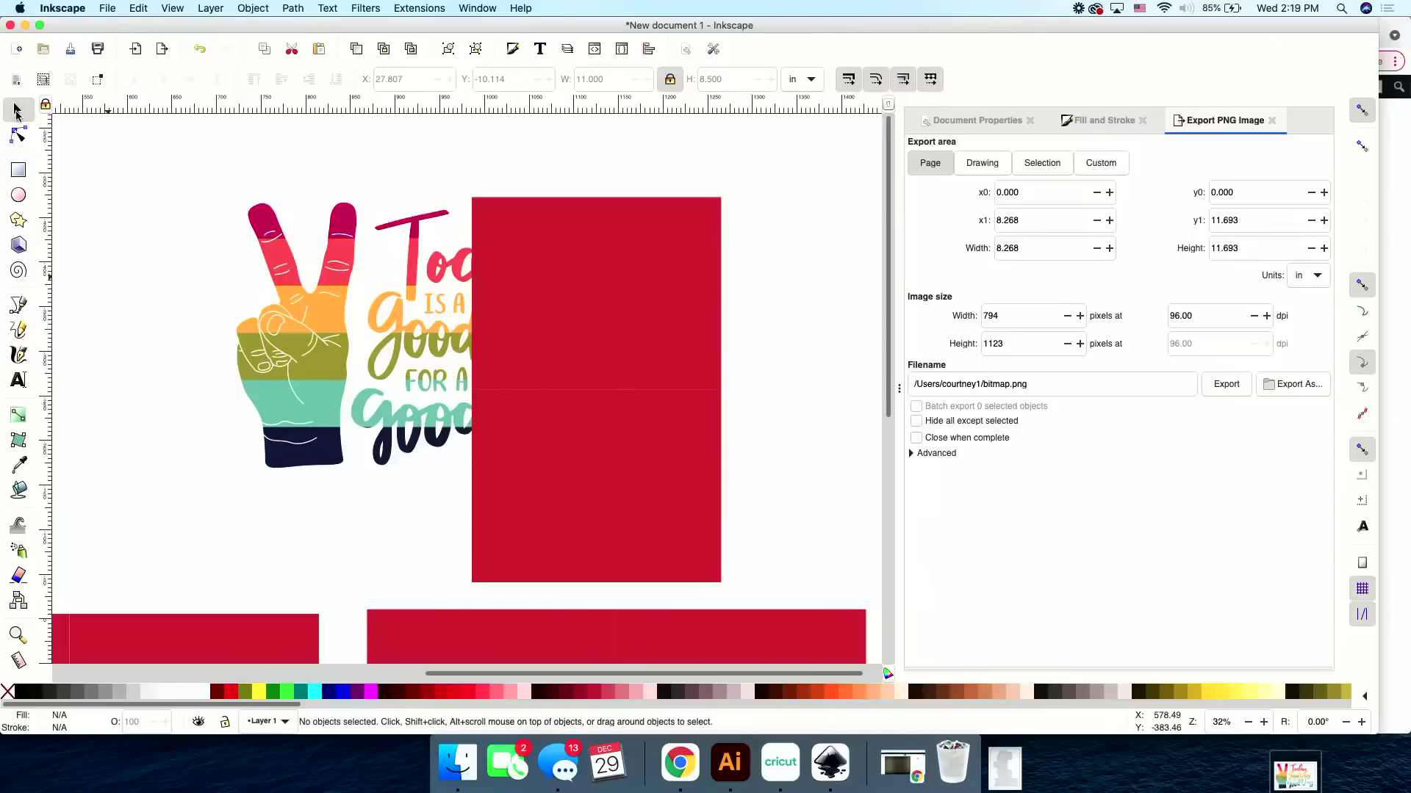
pyautogui.click(509, 449)
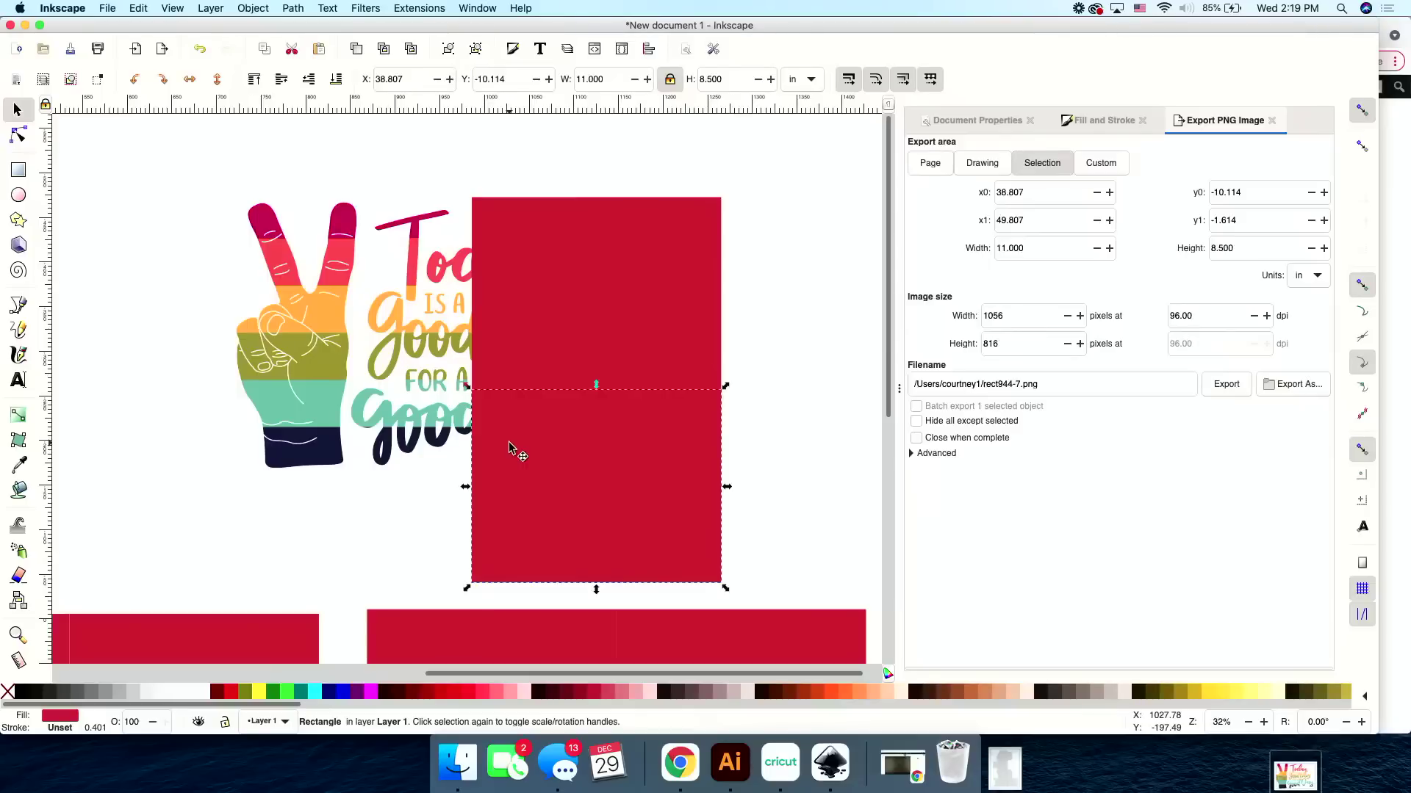
pyautogui.press('Delete')
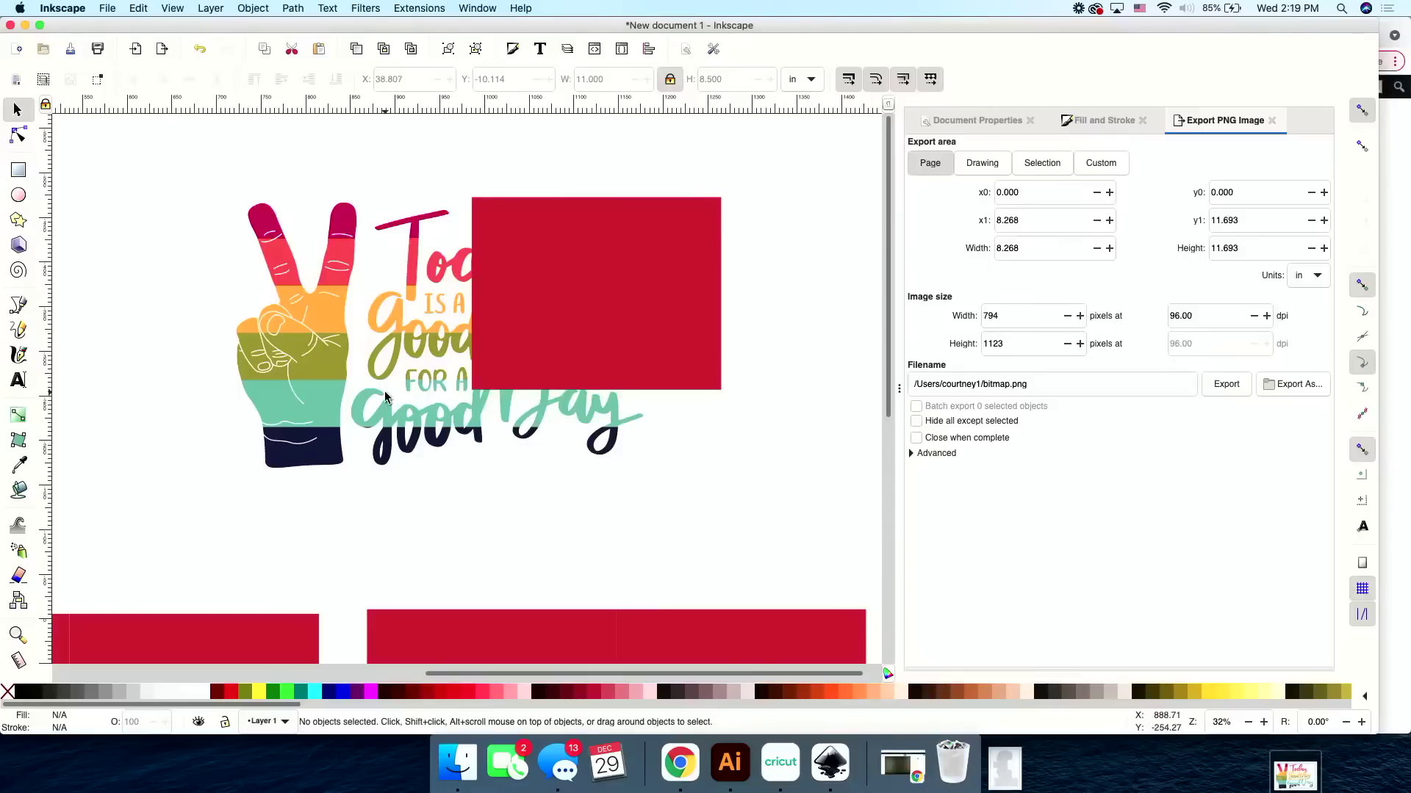
# Delete three red rectangles from the original grid beside the page, keeping only the one over the artwork's bottom-left quarter.
pyautogui.scroll(-5, 385, 397)
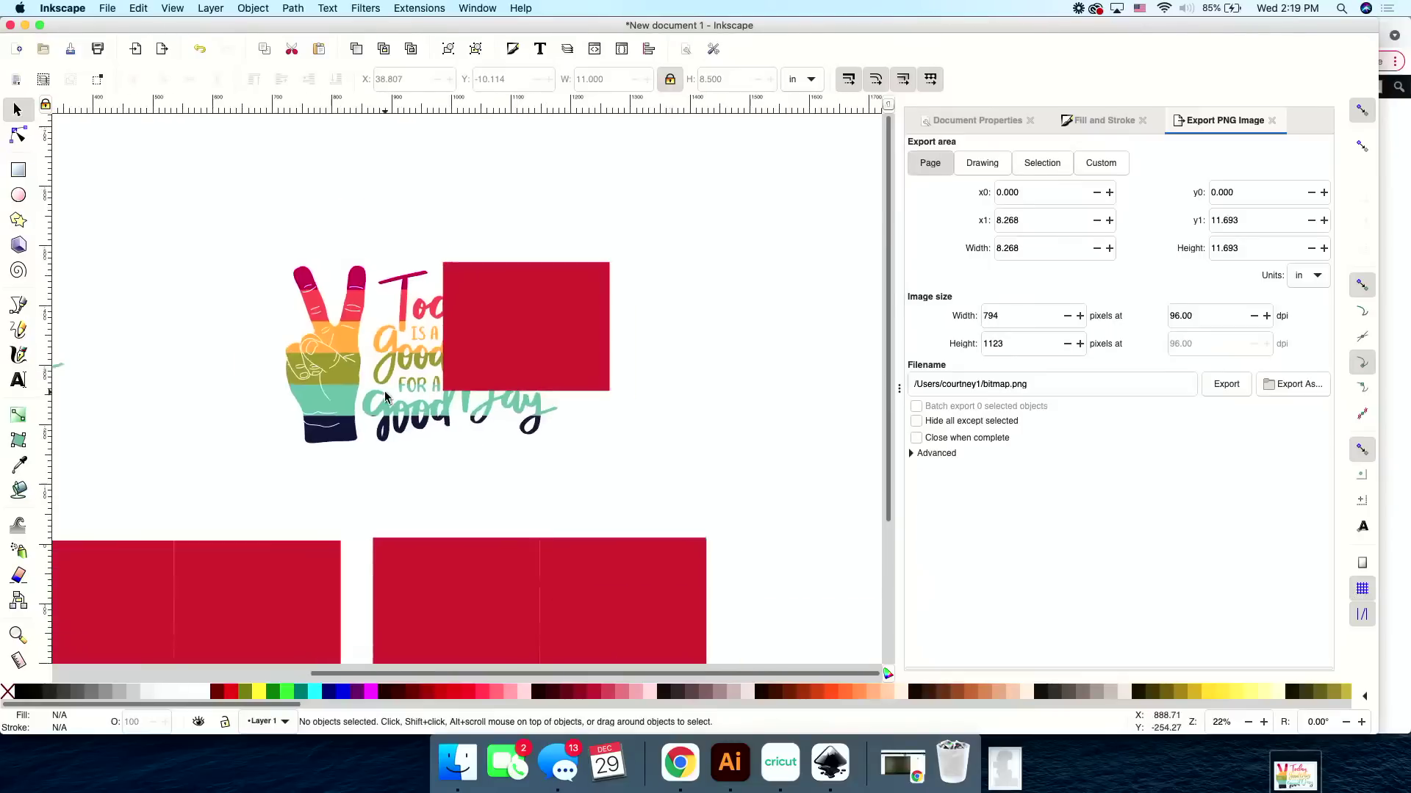
pyautogui.hscroll(-3, 385, 392)
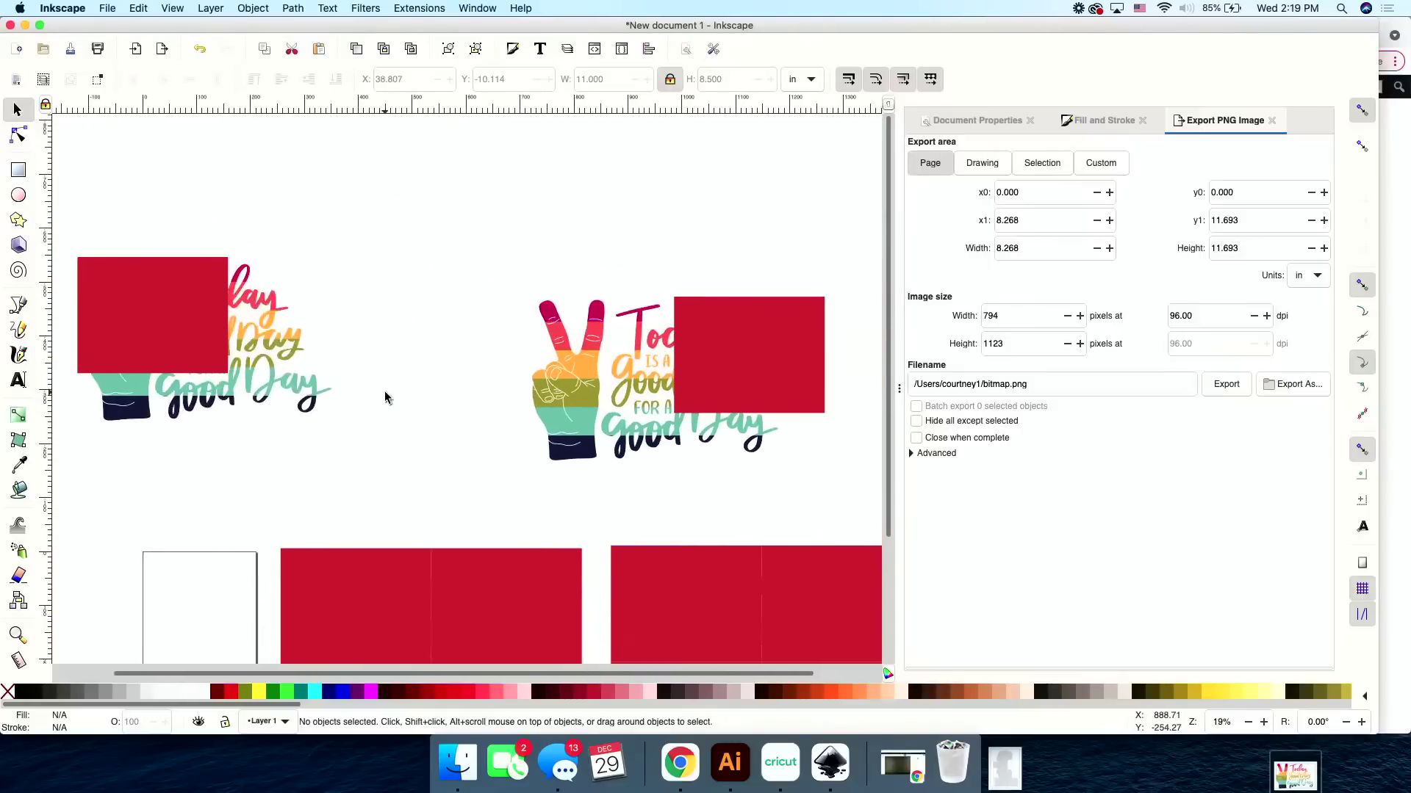
pyautogui.scroll(-2, 385, 397)
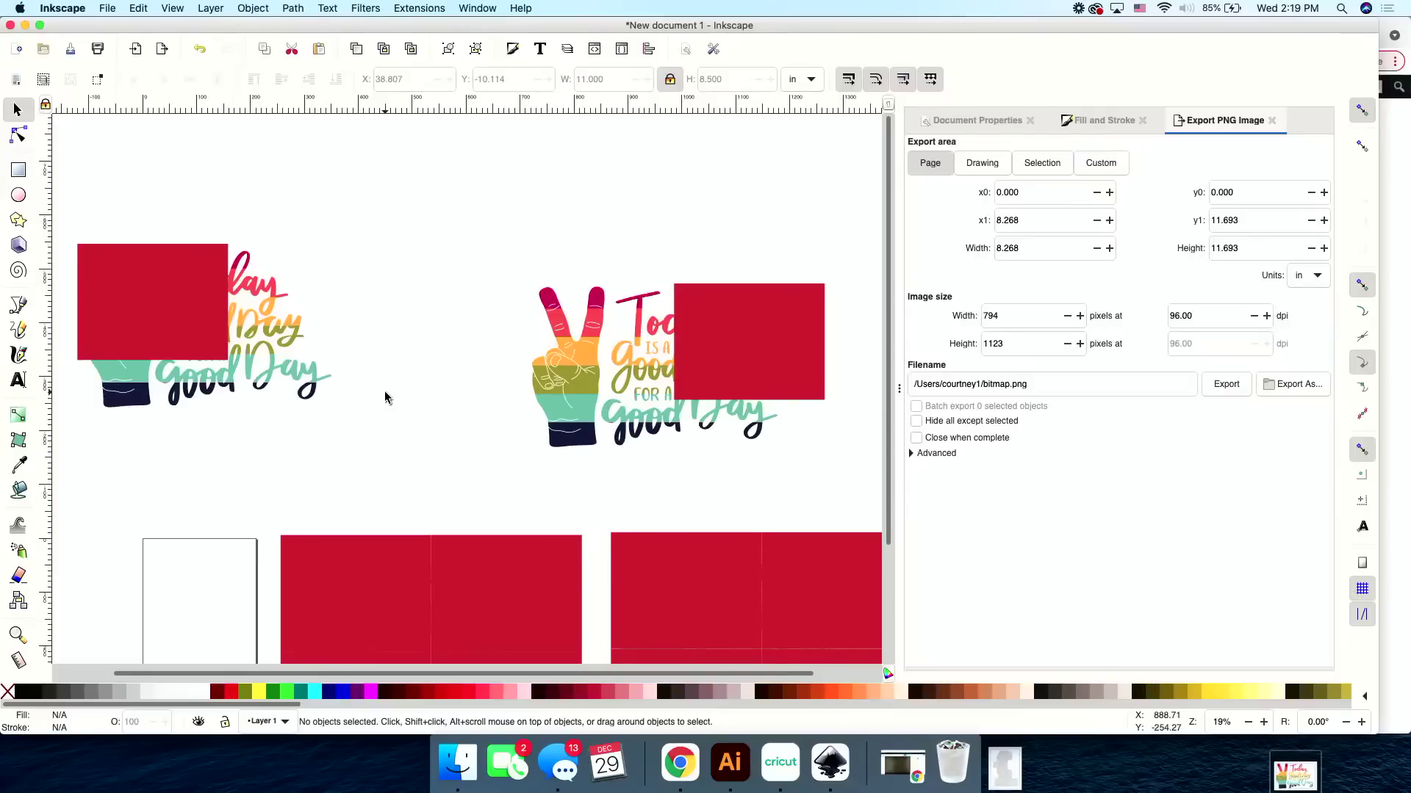
pyautogui.scroll(-5, 385, 397)
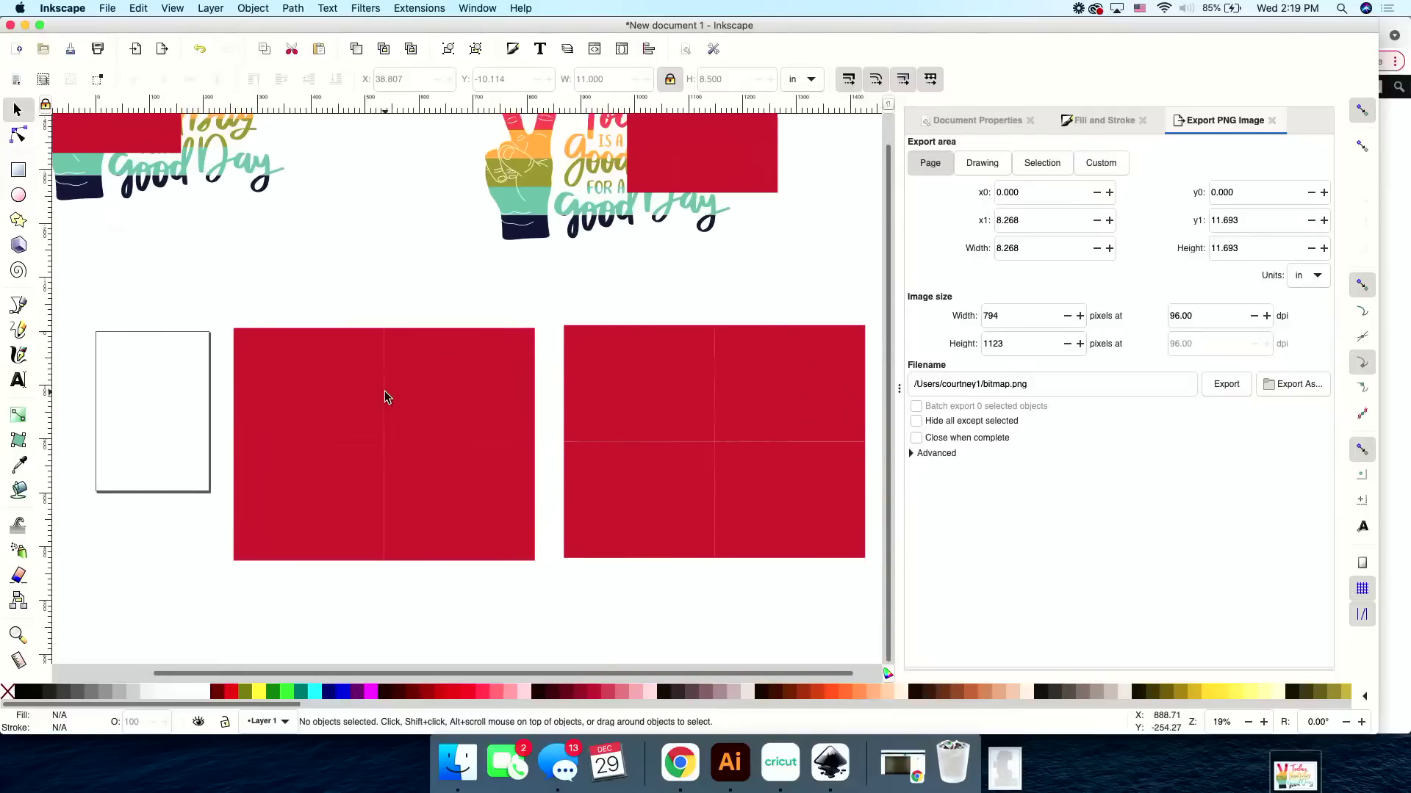
pyautogui.click(329, 385)
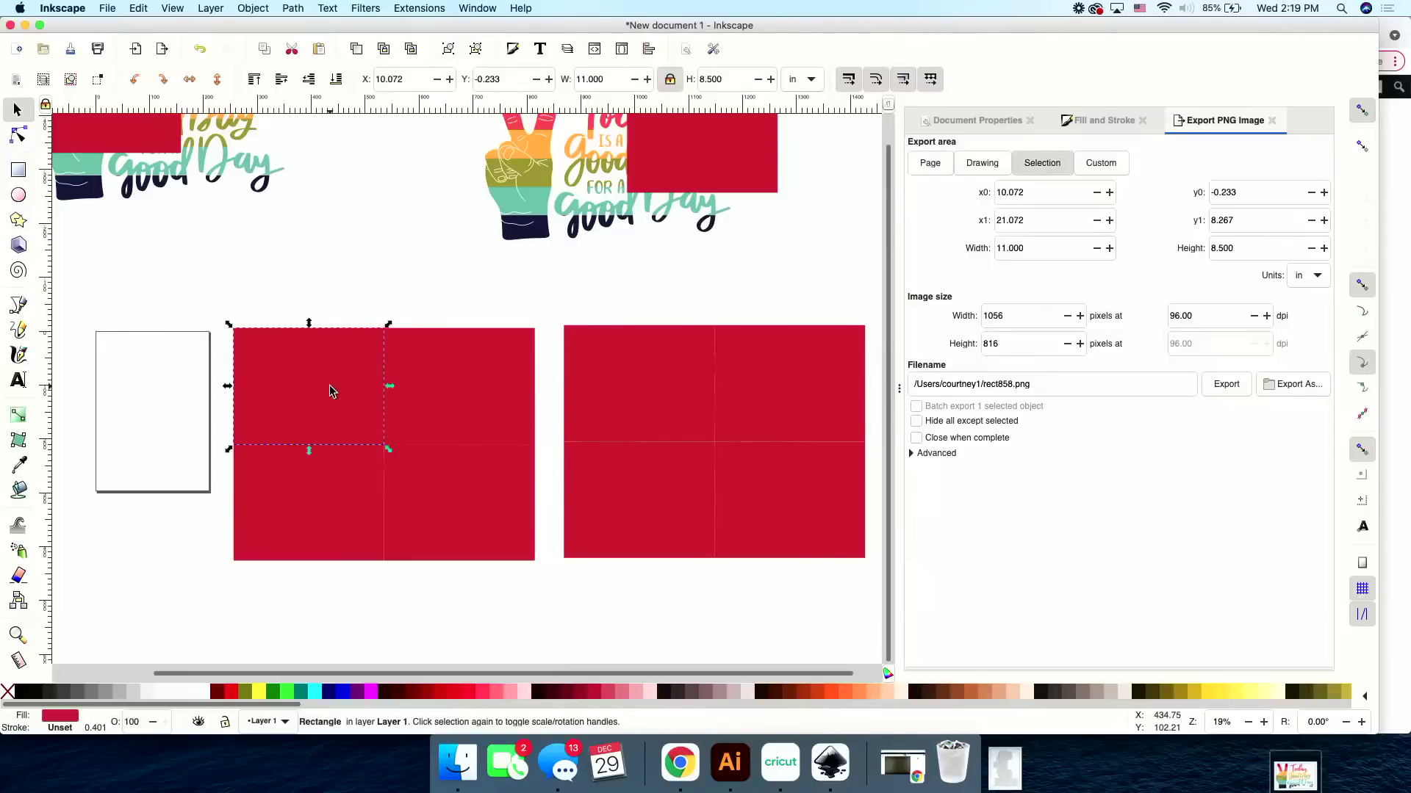
pyautogui.press('Delete')
pyautogui.click(416, 387)
pyautogui.press('Delete')
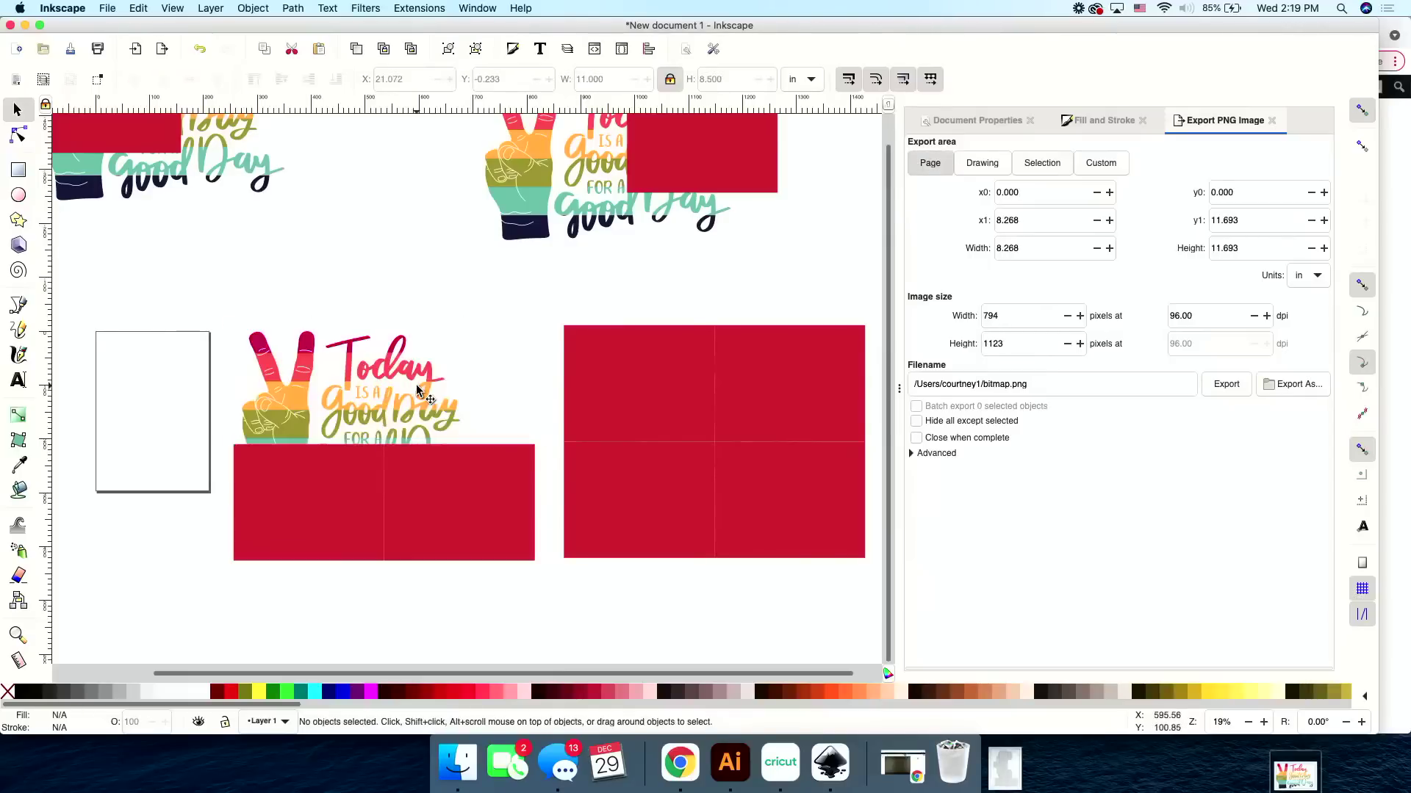
pyautogui.click(436, 490)
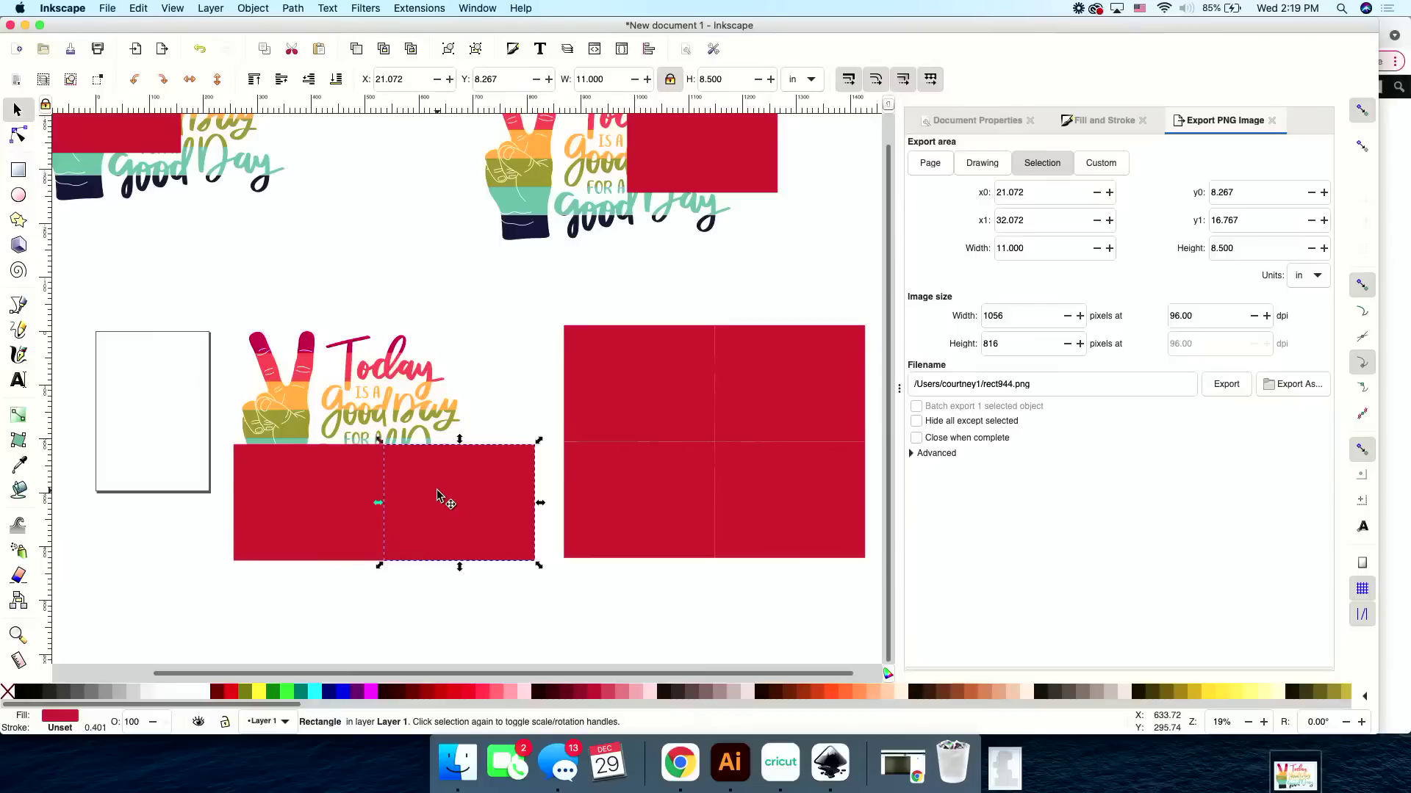
pyautogui.press('Delete')
# Delete three red rectangles from the grid copy beside the original, keeping only the one over the artwork's bottom-right quarter.
pyautogui.hscroll(2, 438, 495)
pyautogui.scroll(1, 438, 495)
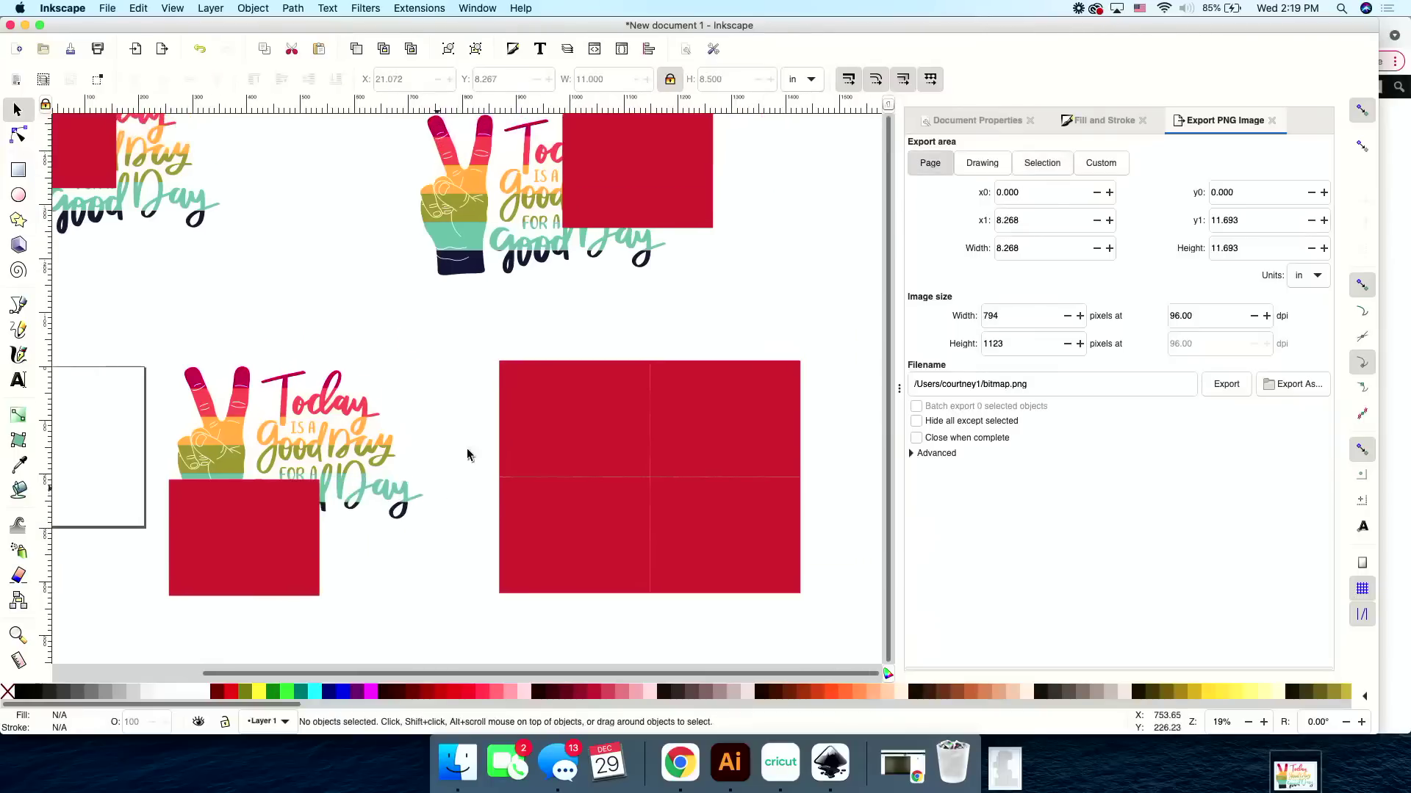
pyautogui.click(540, 418)
pyautogui.press('Delete')
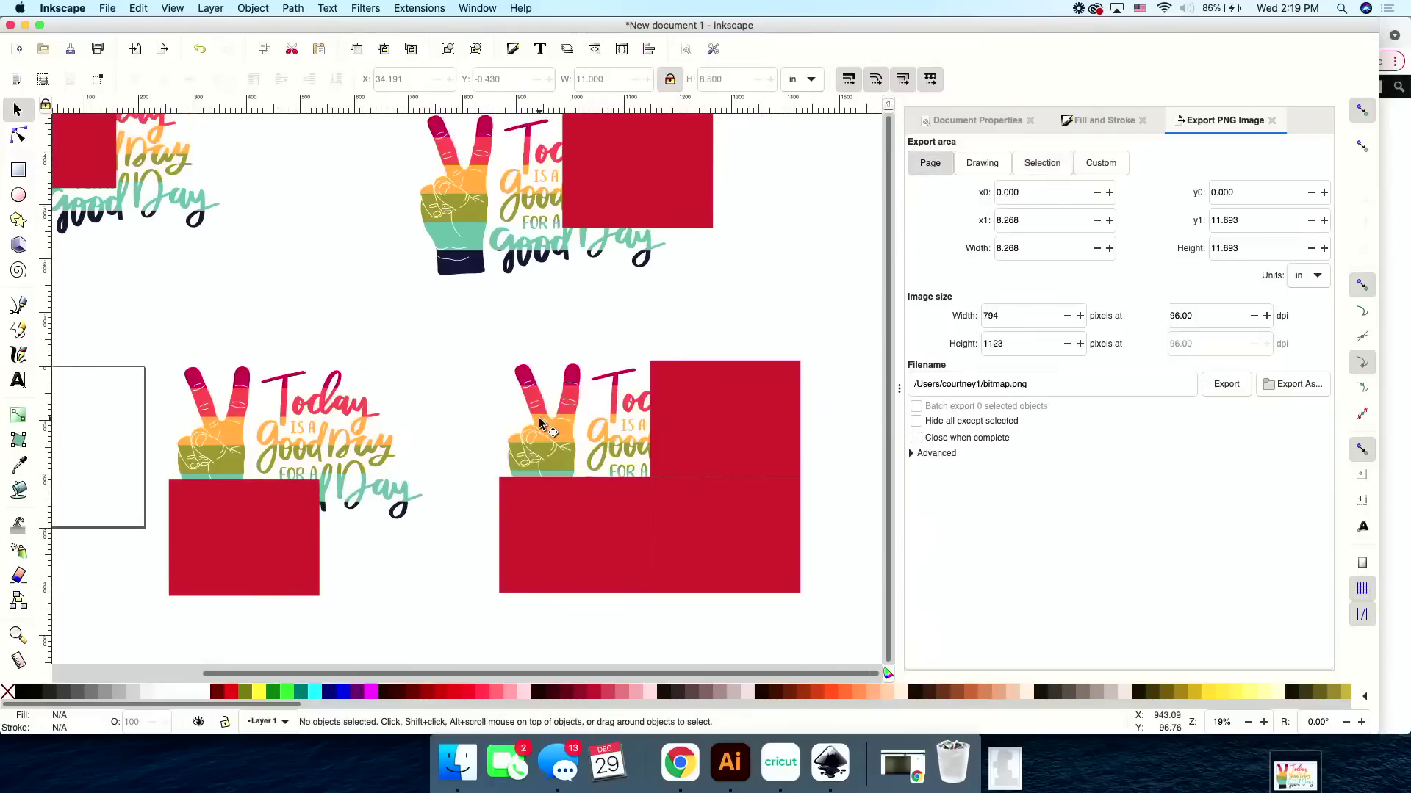
pyautogui.click(672, 420)
pyautogui.press('Delete')
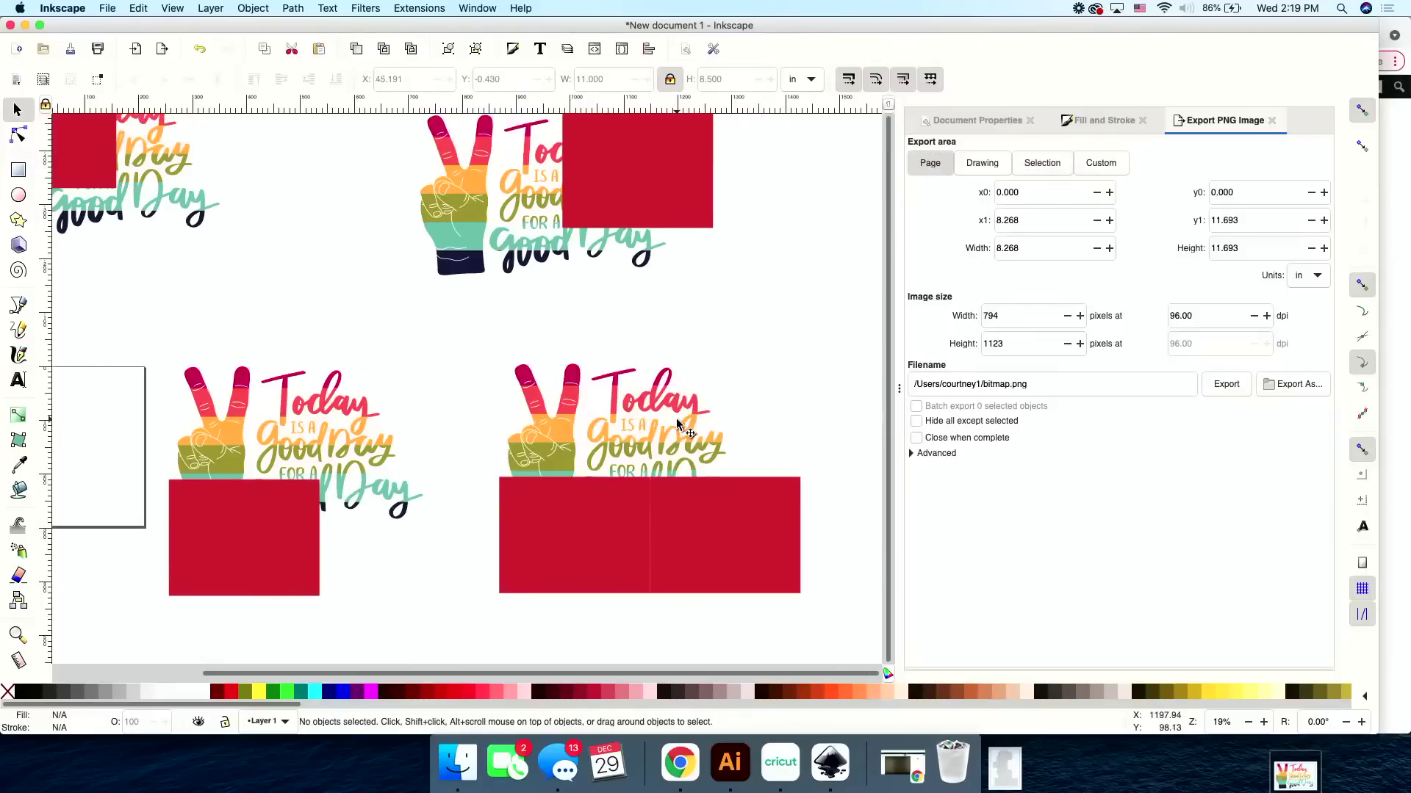
pyautogui.click(592, 512)
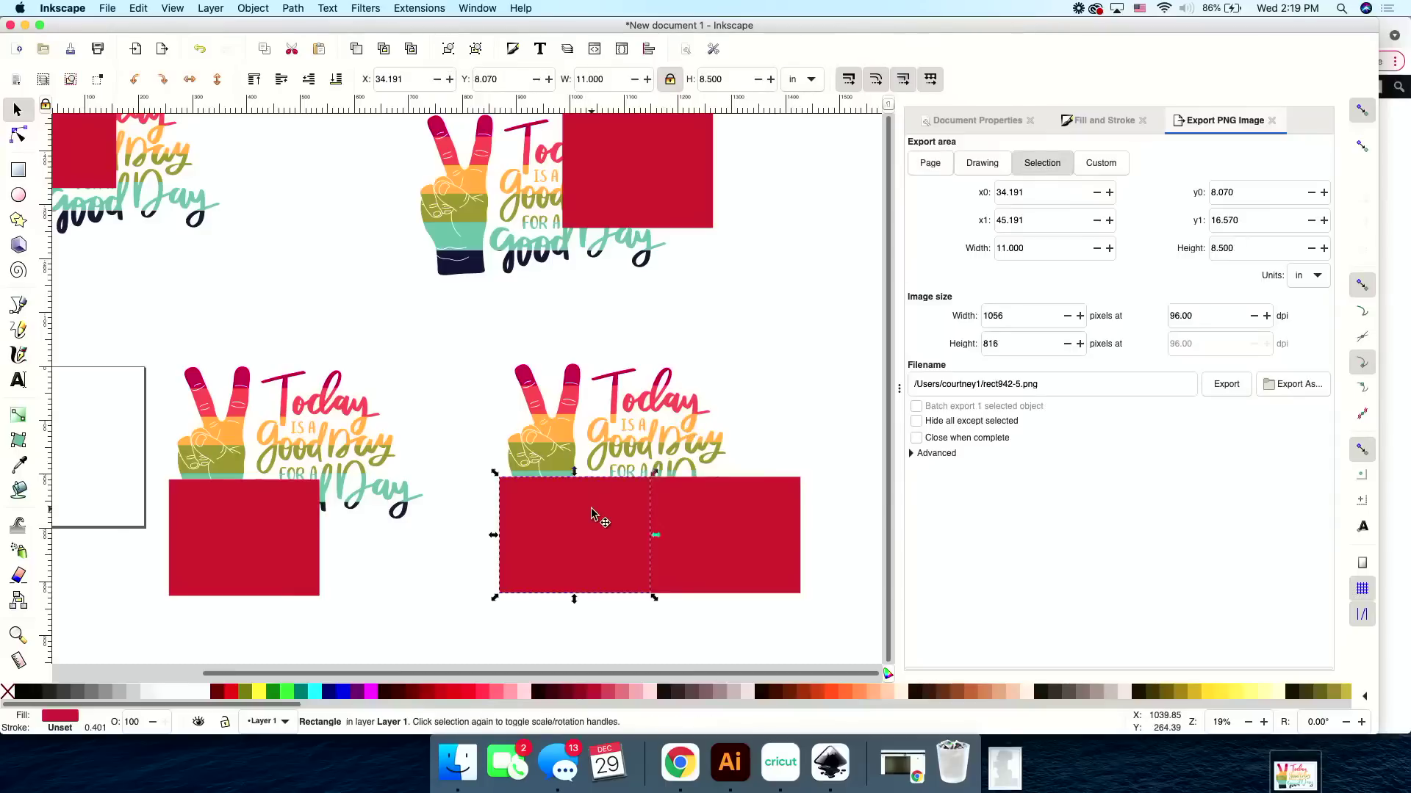
pyautogui.press('Delete')
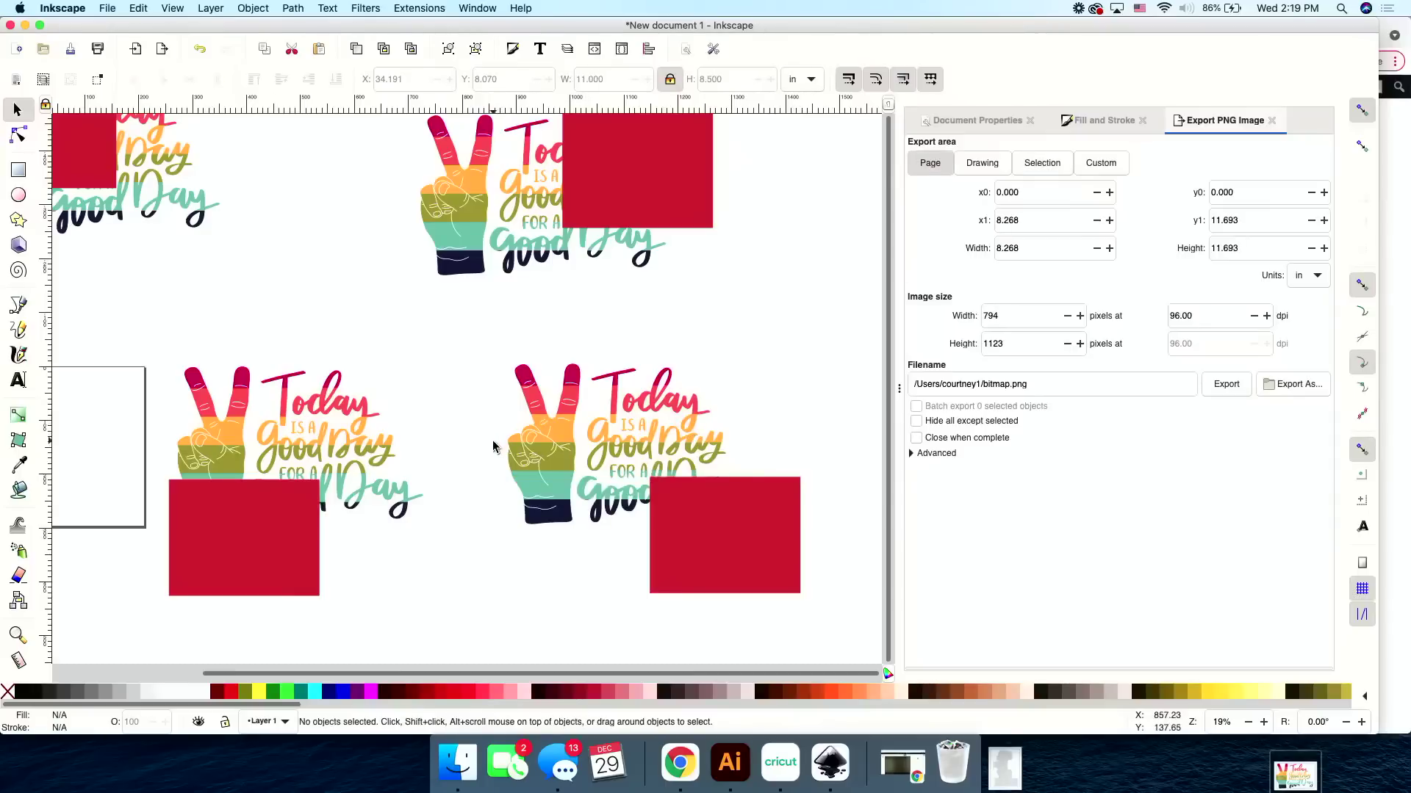
# Clip the upper-left artwork copy to its red rectangle so only the artwork's top-left quarter remains.
pyautogui.scroll(-2, 492, 442)
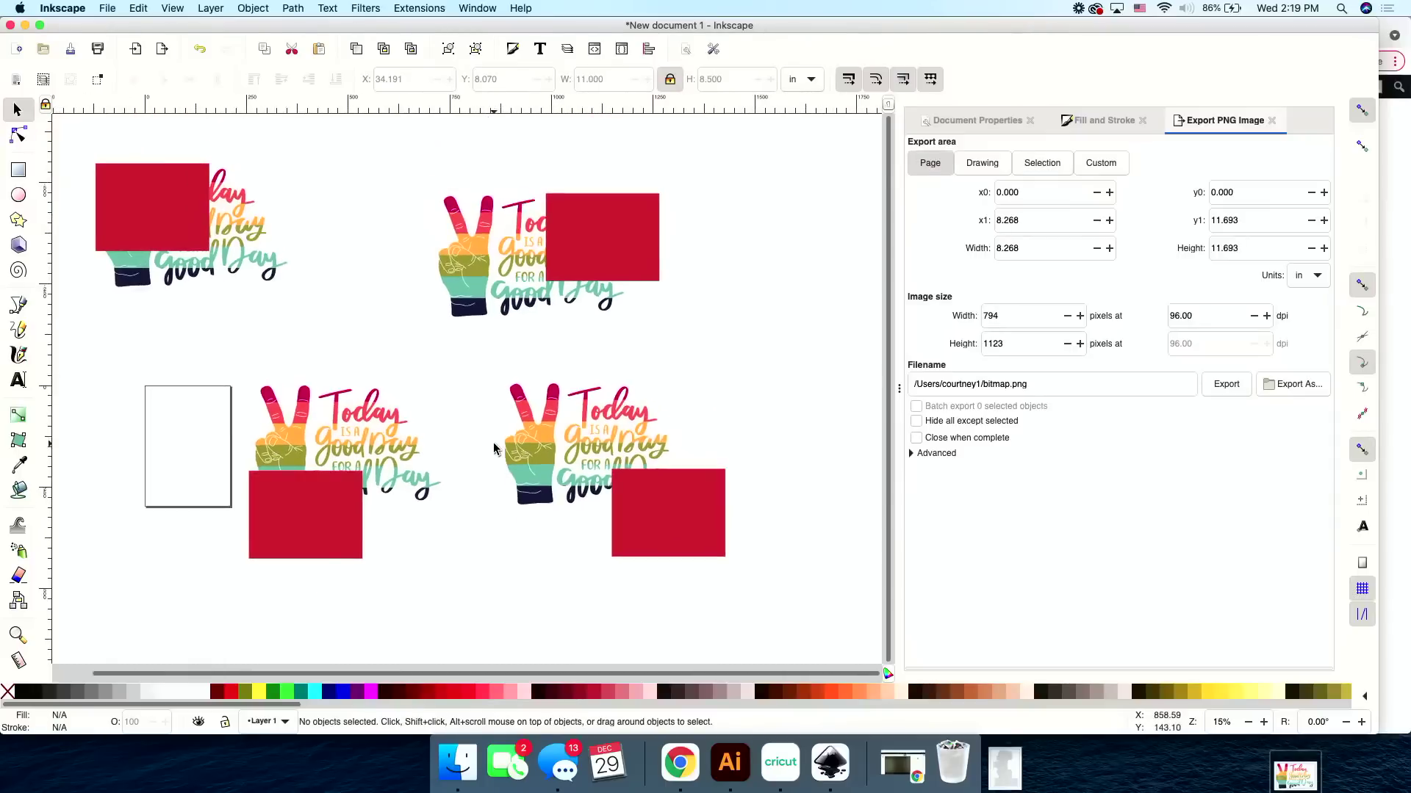
pyautogui.scroll(2, 436, 424)
pyautogui.hscroll(-2, 436, 424)
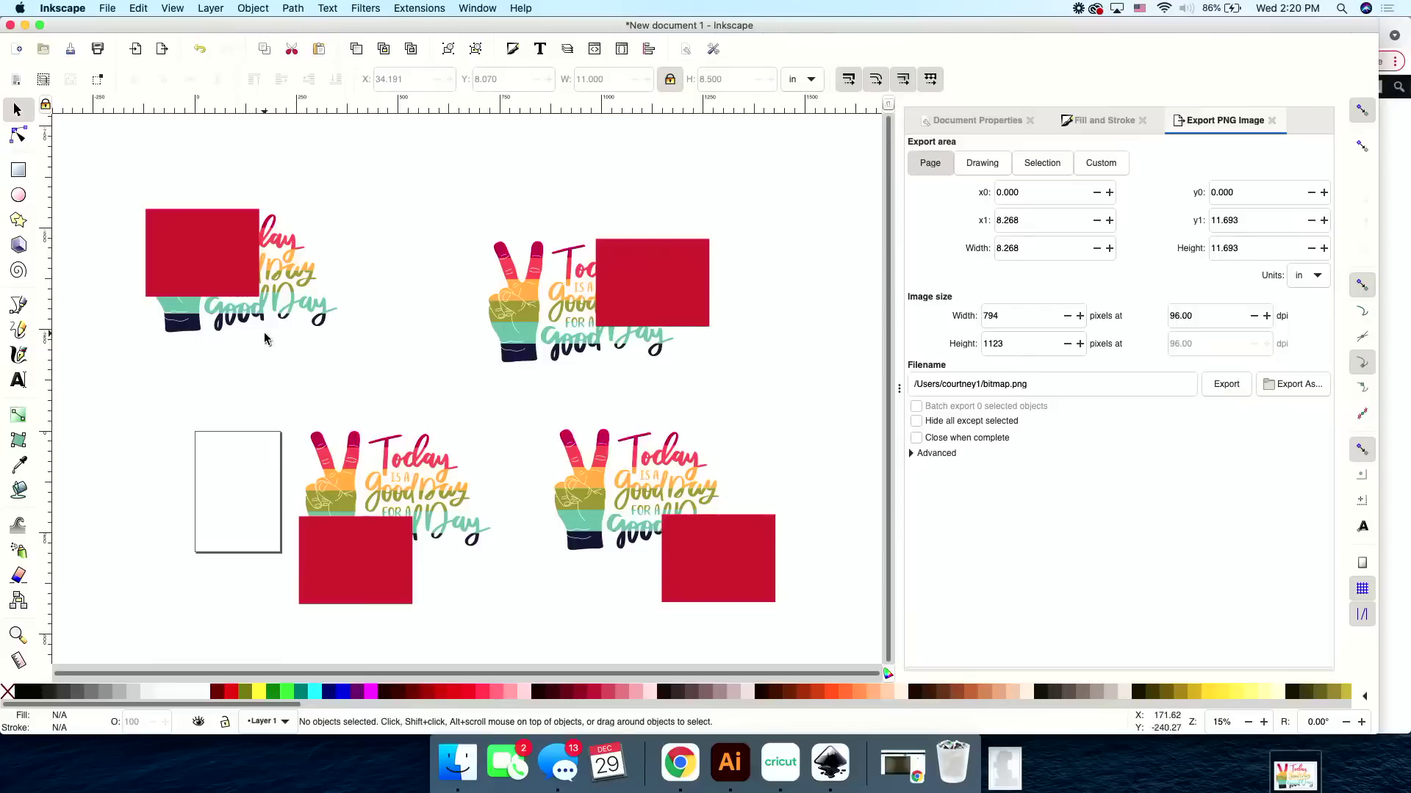
pyautogui.scroll(5, 230, 329)
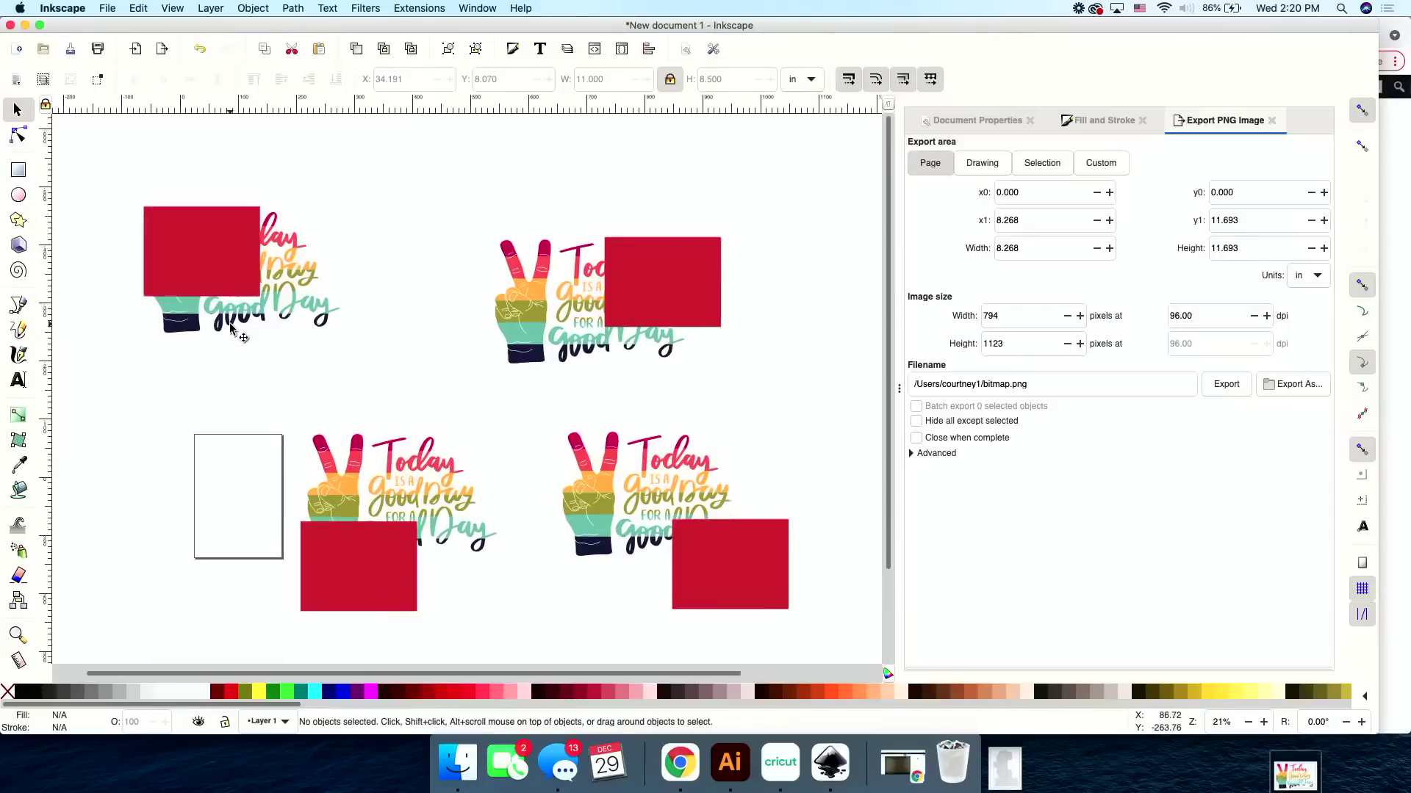
pyautogui.scroll(6, 230, 328)
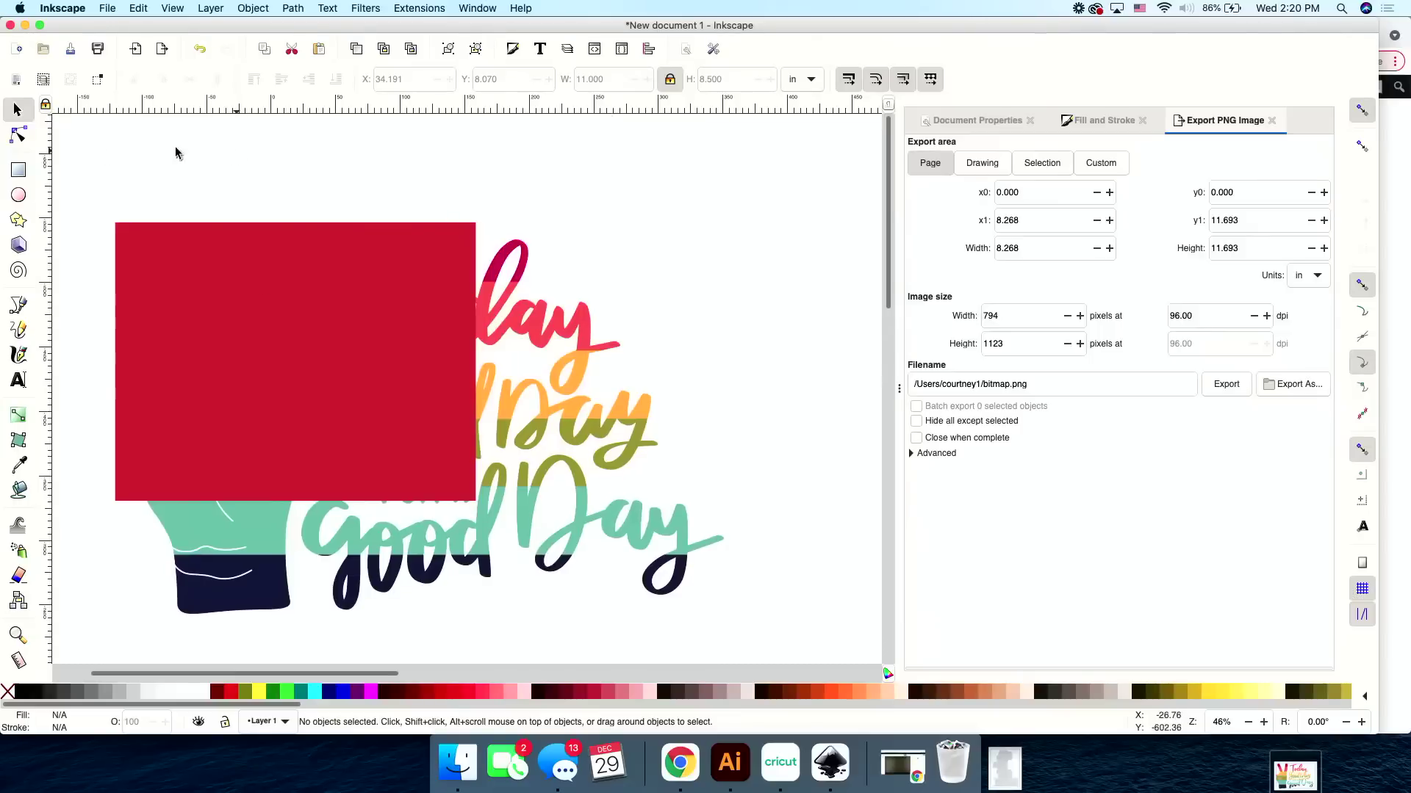
pyautogui.moveTo(77, 164); pyautogui.dragTo(774, 637)
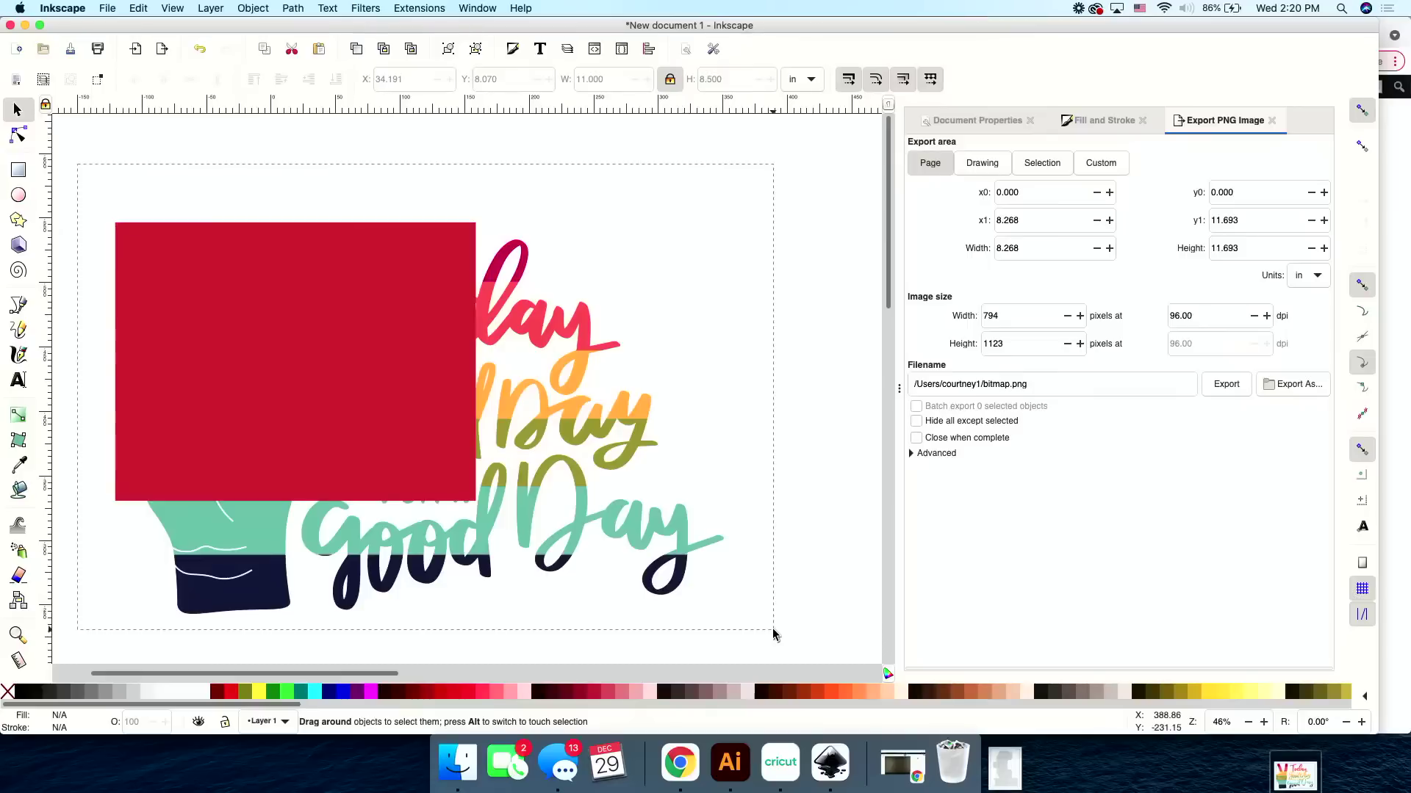
pyautogui.hotkey('ctrl', 'a')
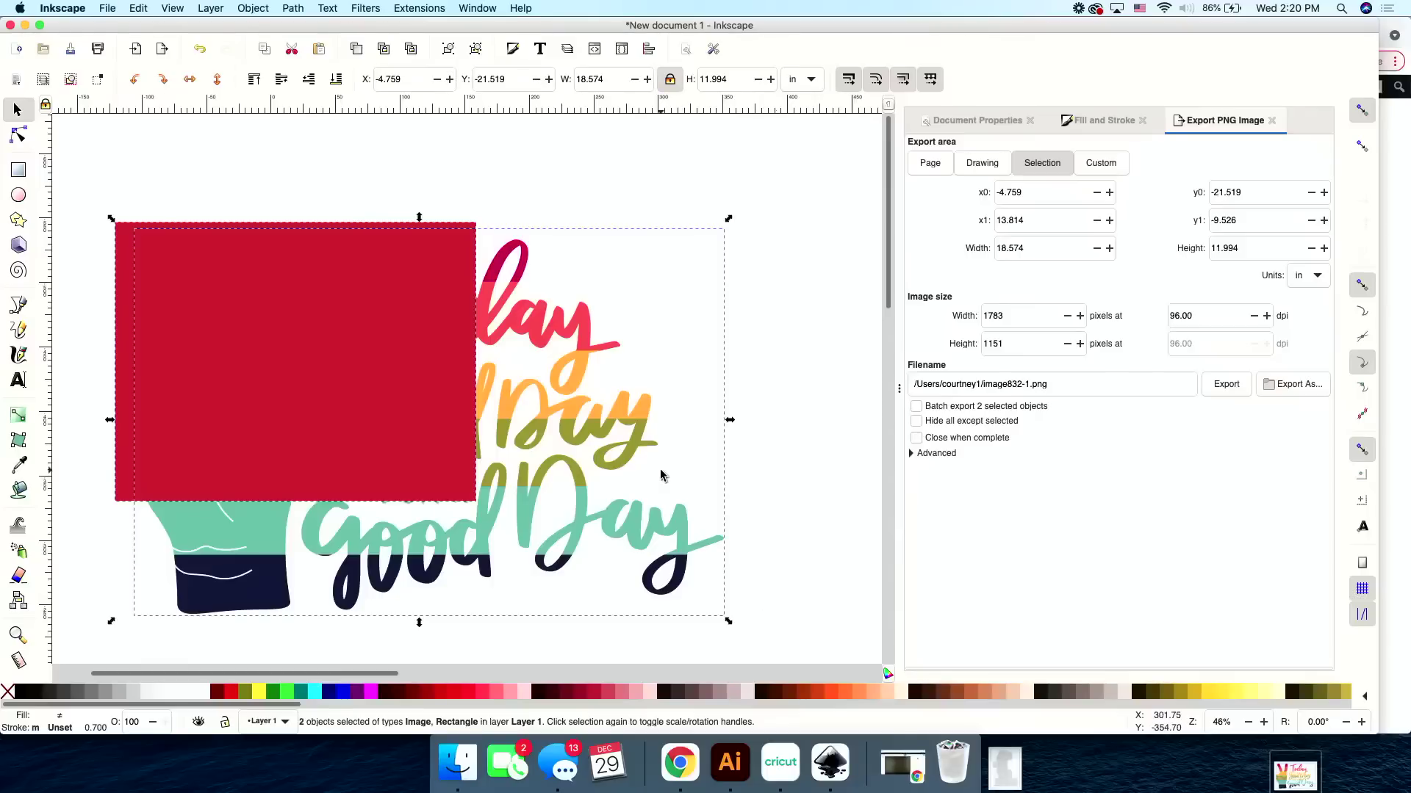
pyautogui.click(250, 9)
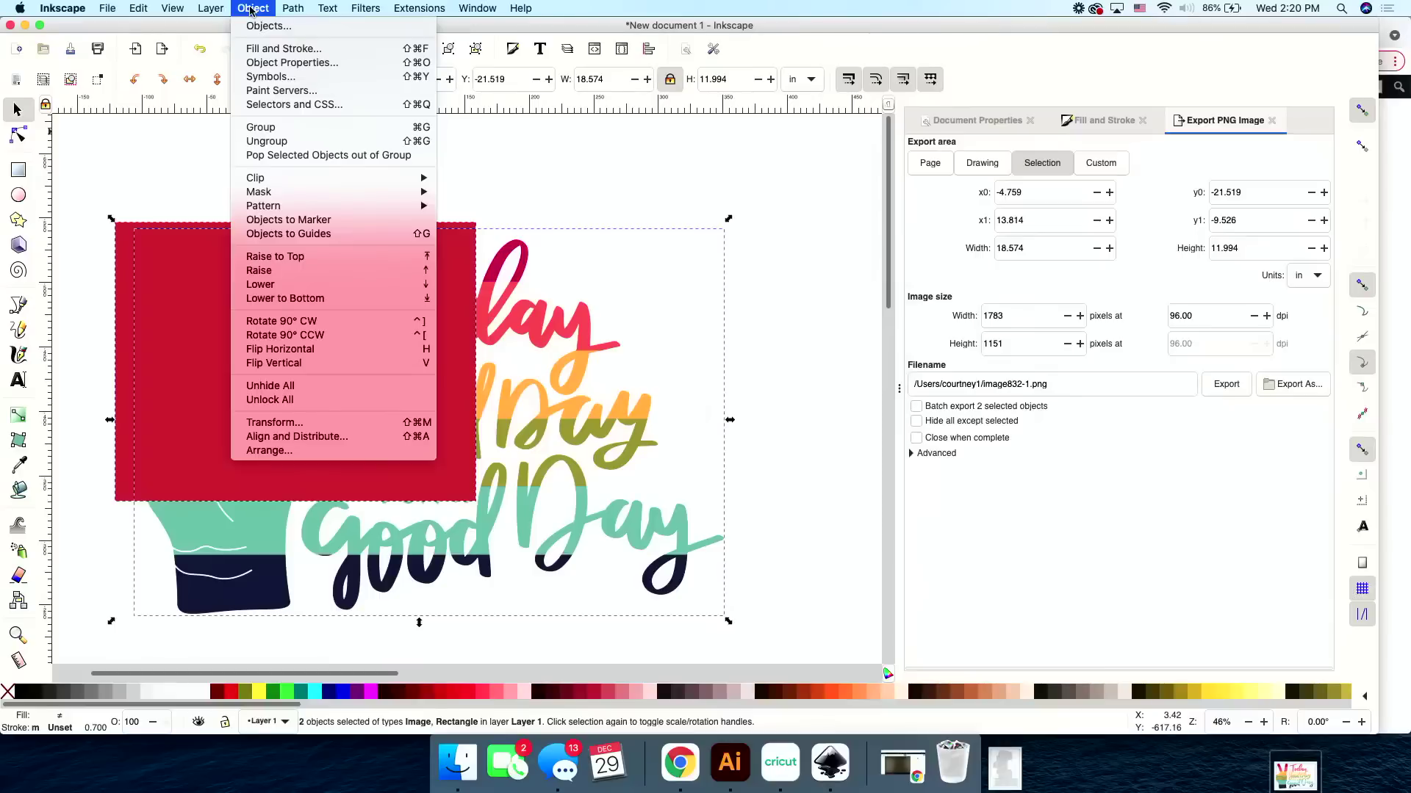
pyautogui.moveTo(312, 177)
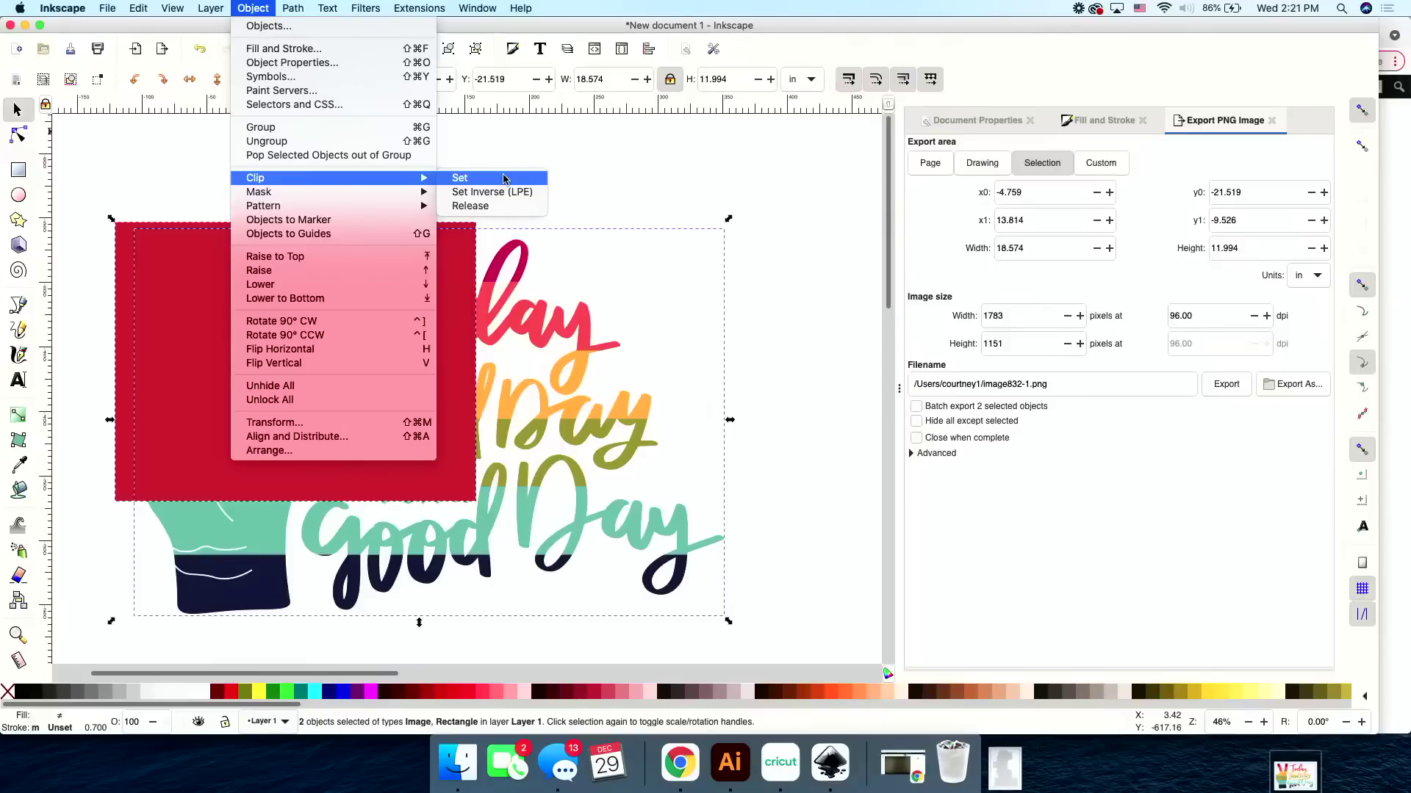
pyautogui.click(504, 179)
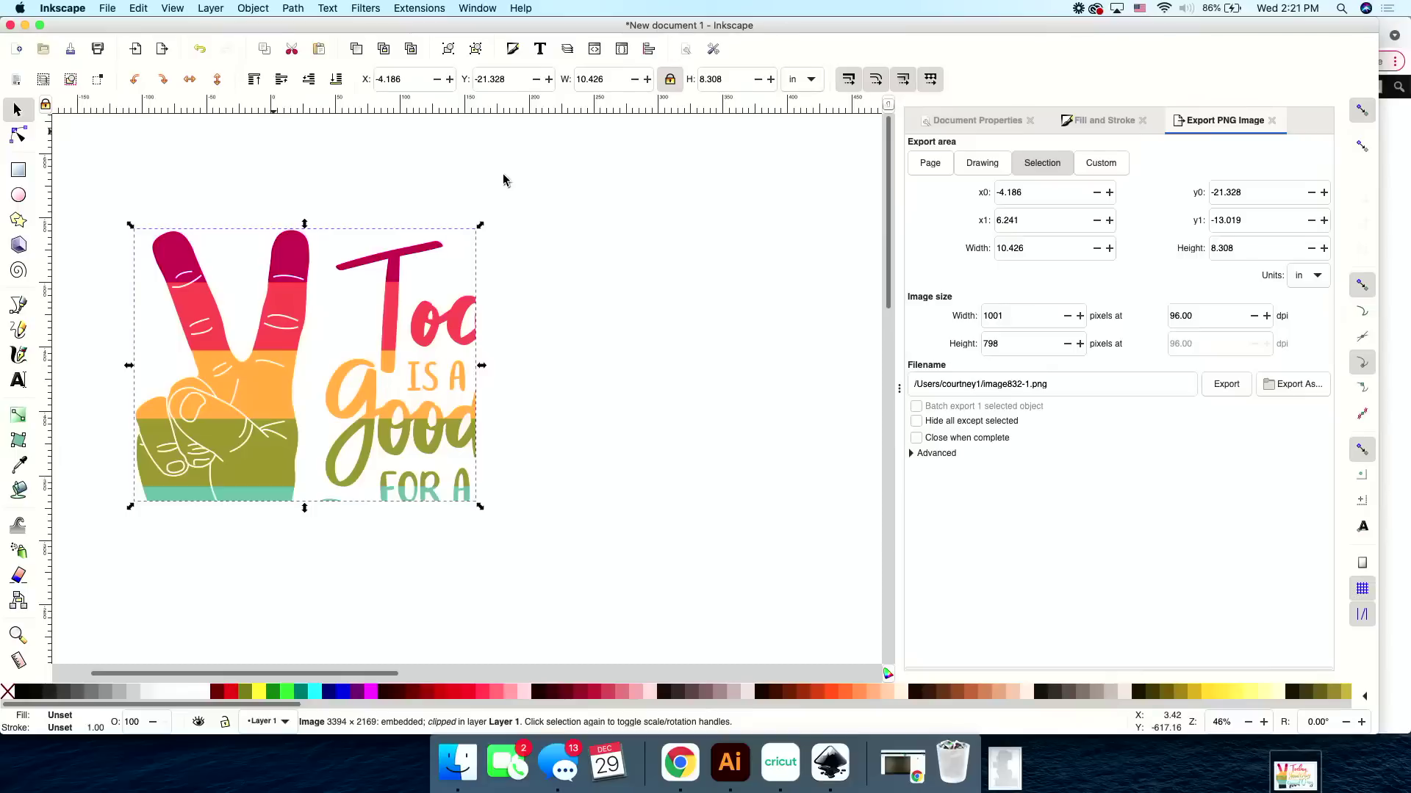
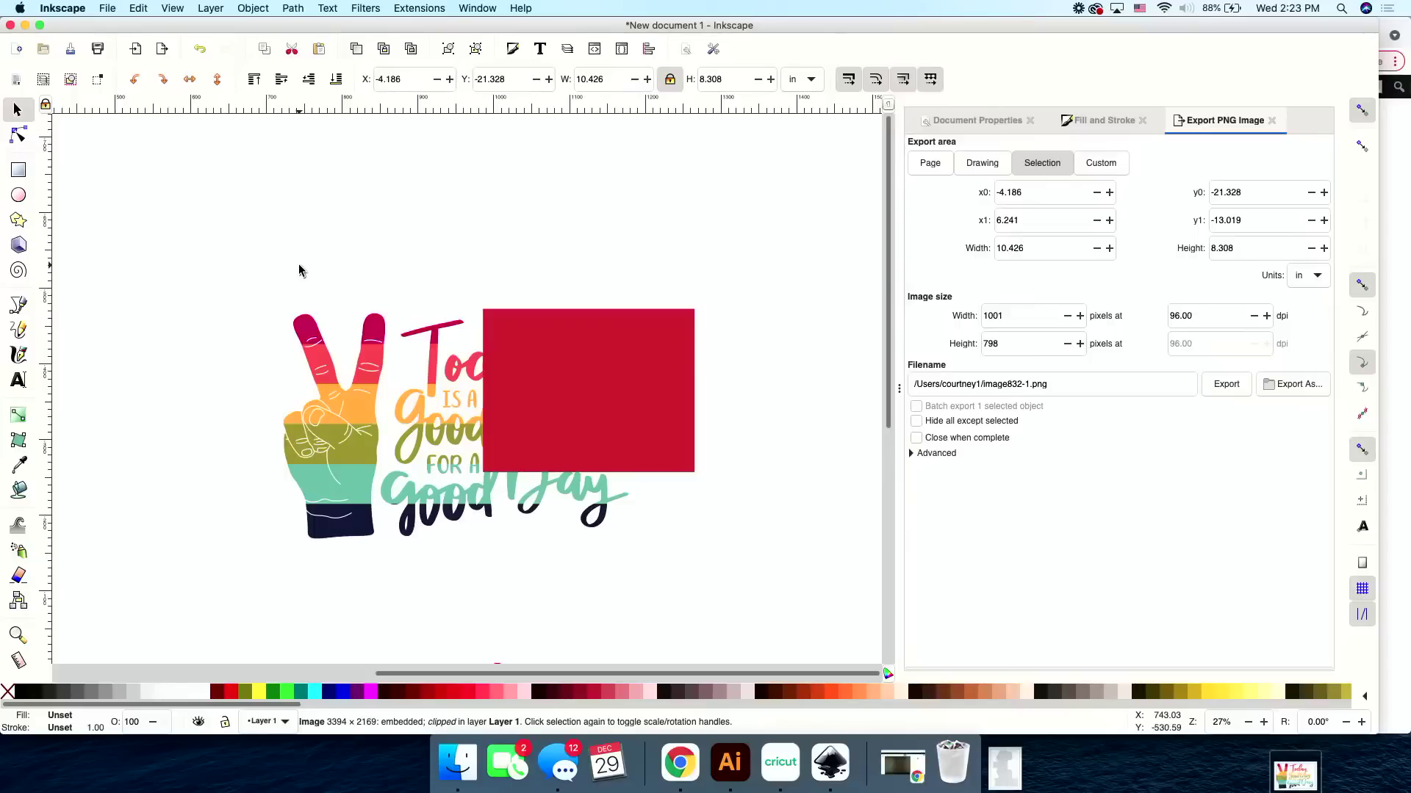
# Select the upper-right artwork copy together with its red rectangle and clip it to the artwork's top-right quarter.
pyautogui.moveTo(299, 266); pyautogui.dragTo(720, 563)
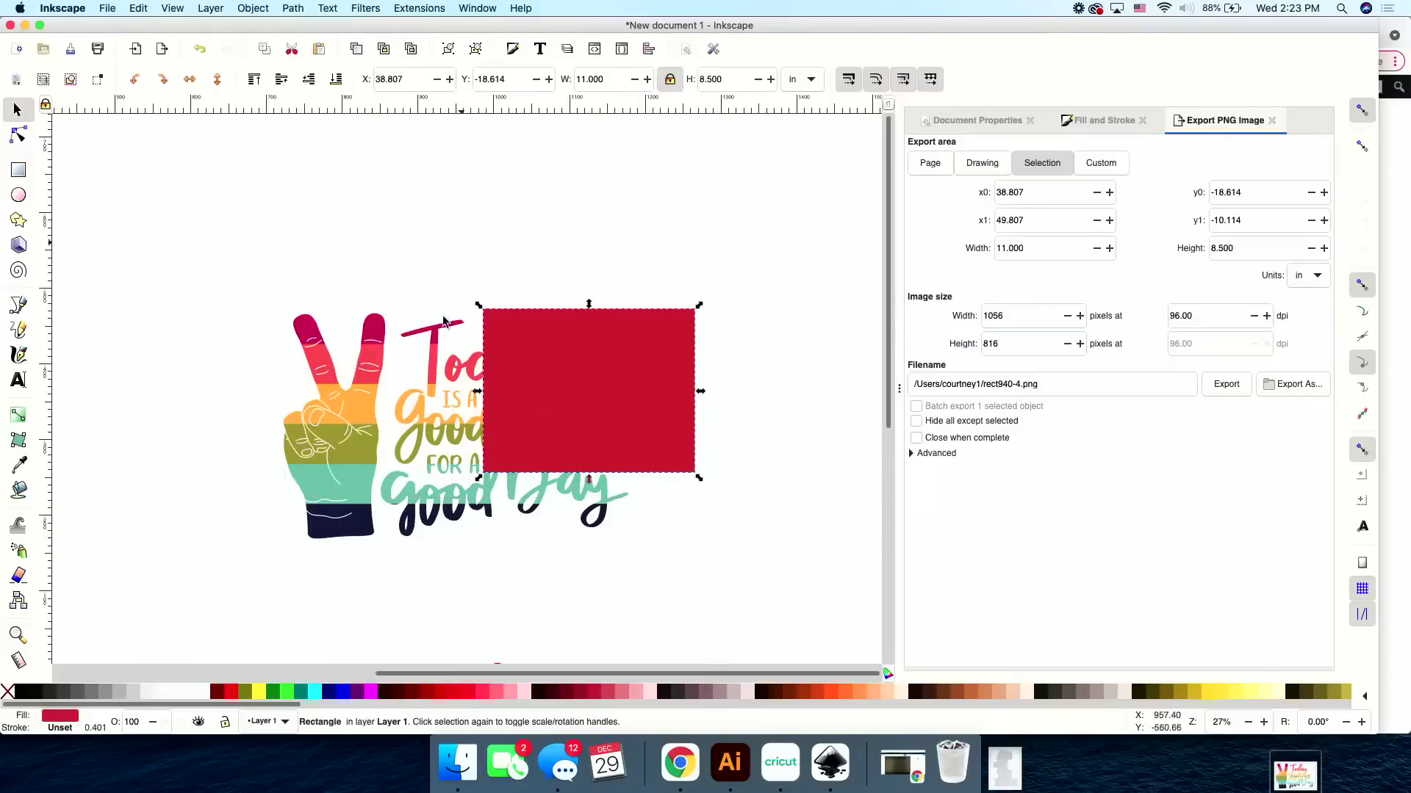
pyautogui.scroll(1, 380, 323)
pyautogui.scroll(1, 380, 323)
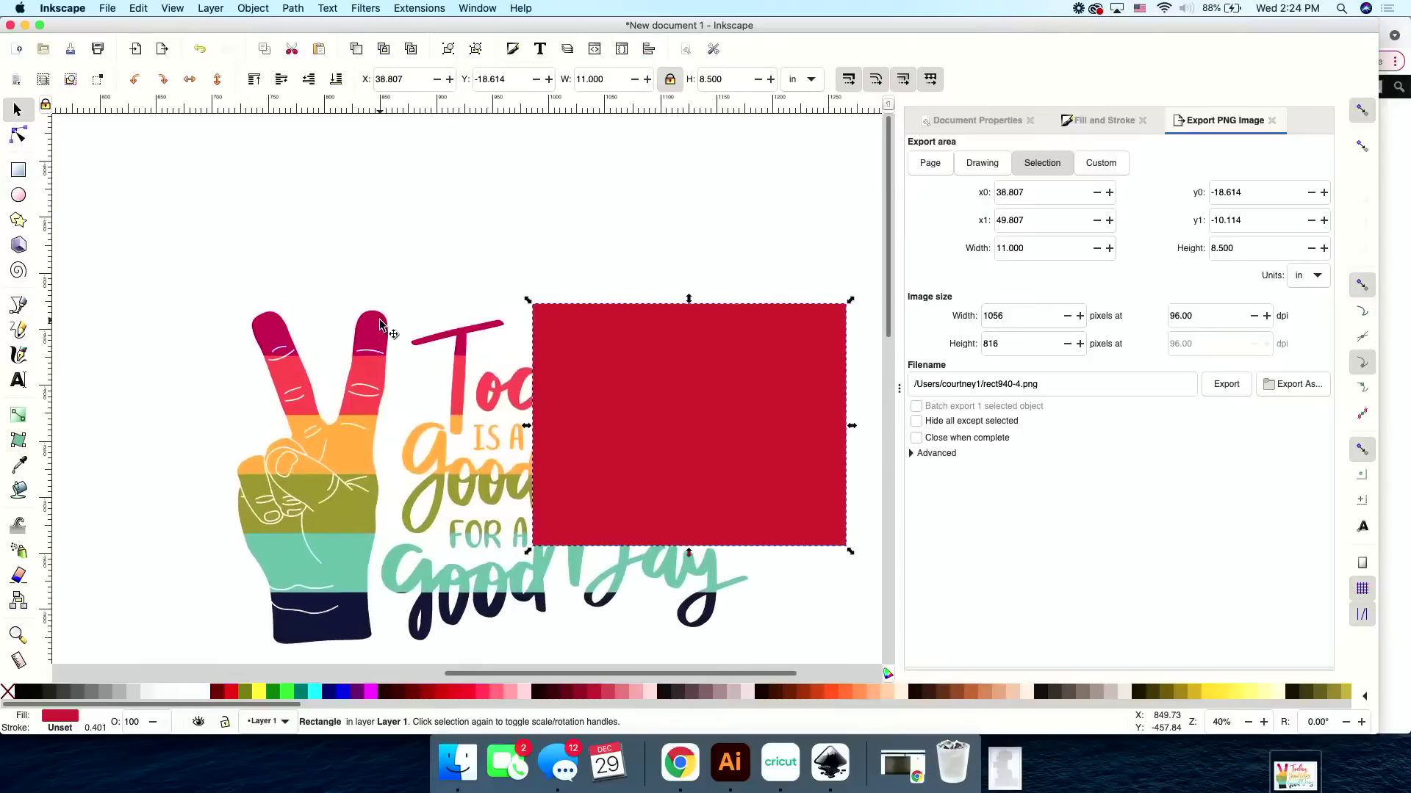
pyautogui.scroll(-1, 346, 460)
pyautogui.scroll(-1, 345, 460)
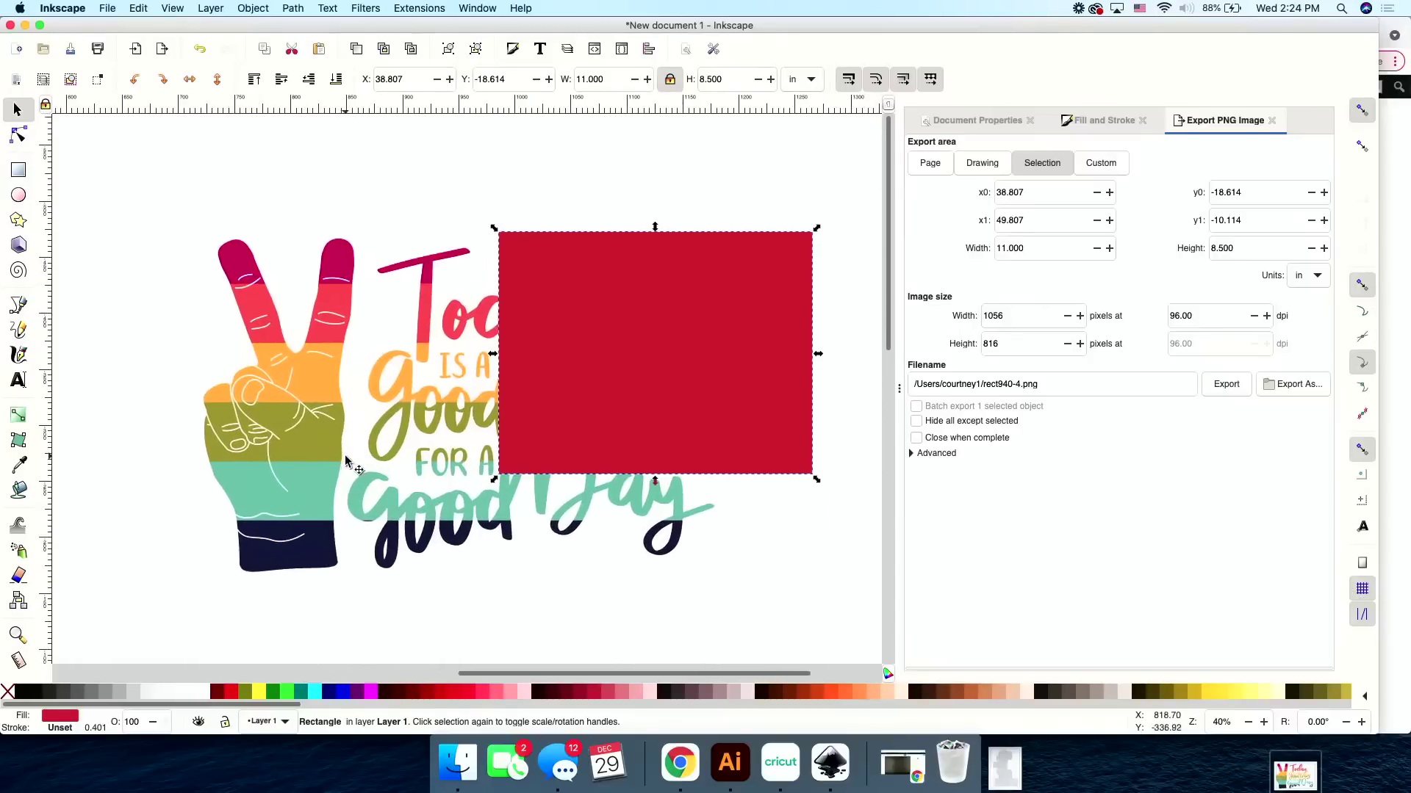
pyautogui.moveTo(108, 161); pyautogui.dragTo(856, 591)
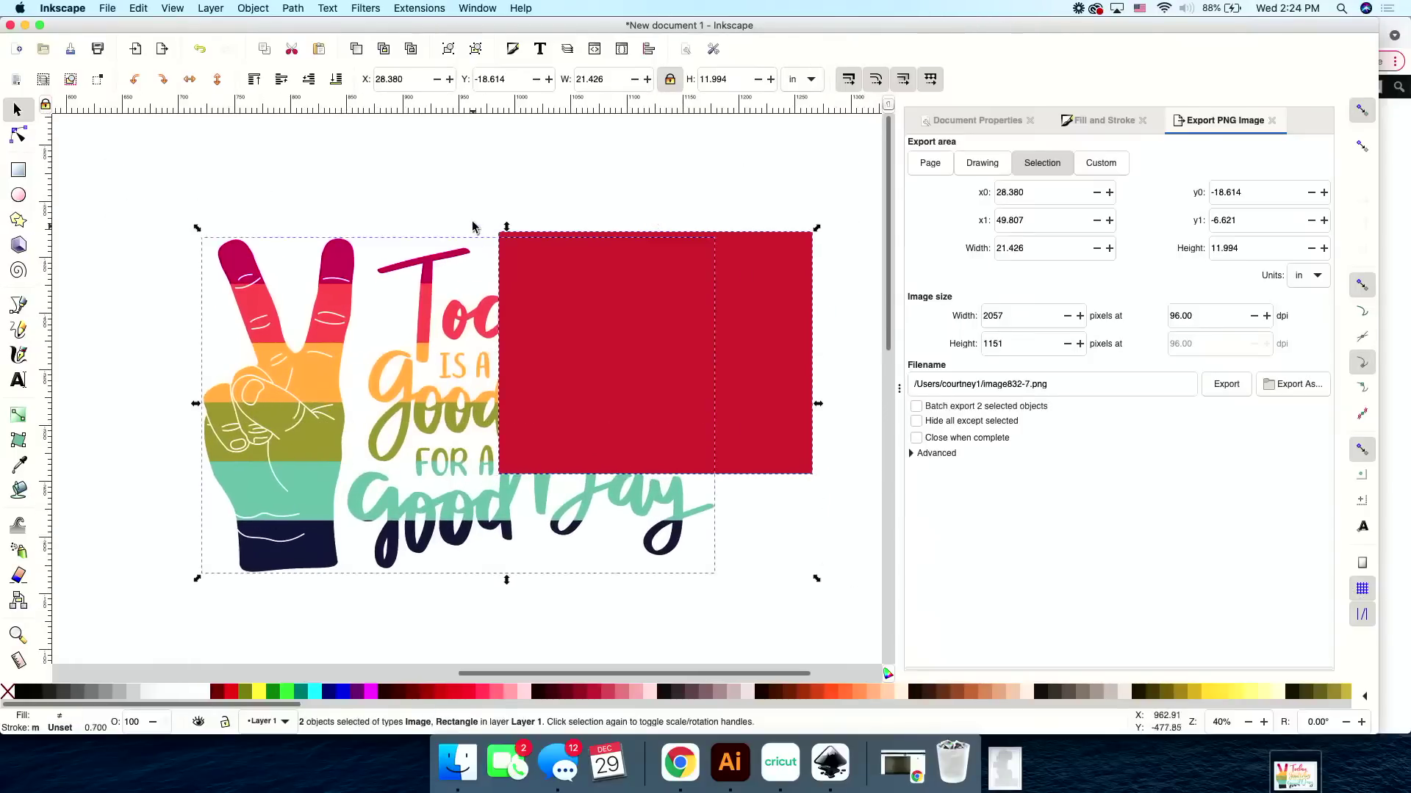
pyautogui.click(423, 182)
pyautogui.moveTo(423, 181); pyautogui.dragTo(839, 609)
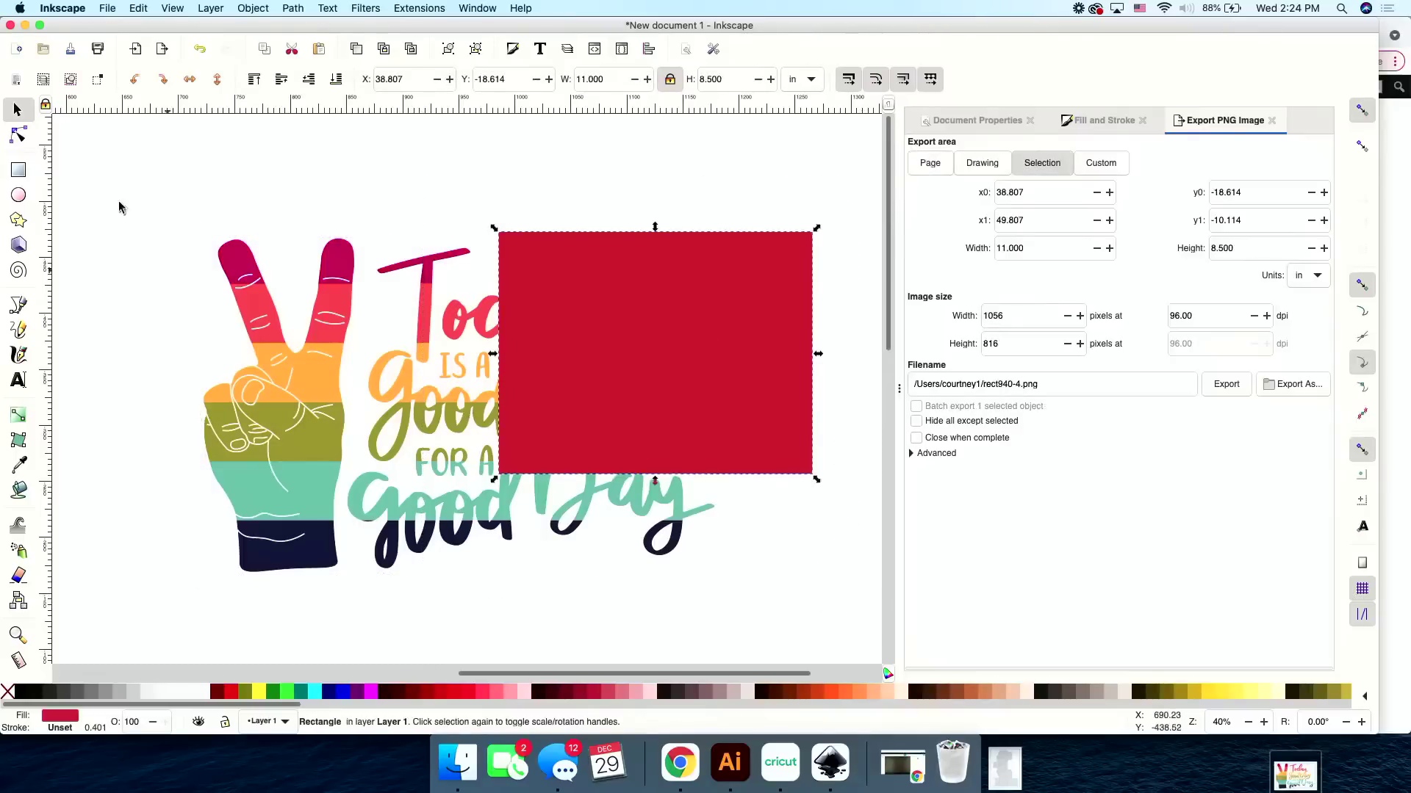
pyautogui.moveTo(115, 181); pyautogui.dragTo(862, 616)
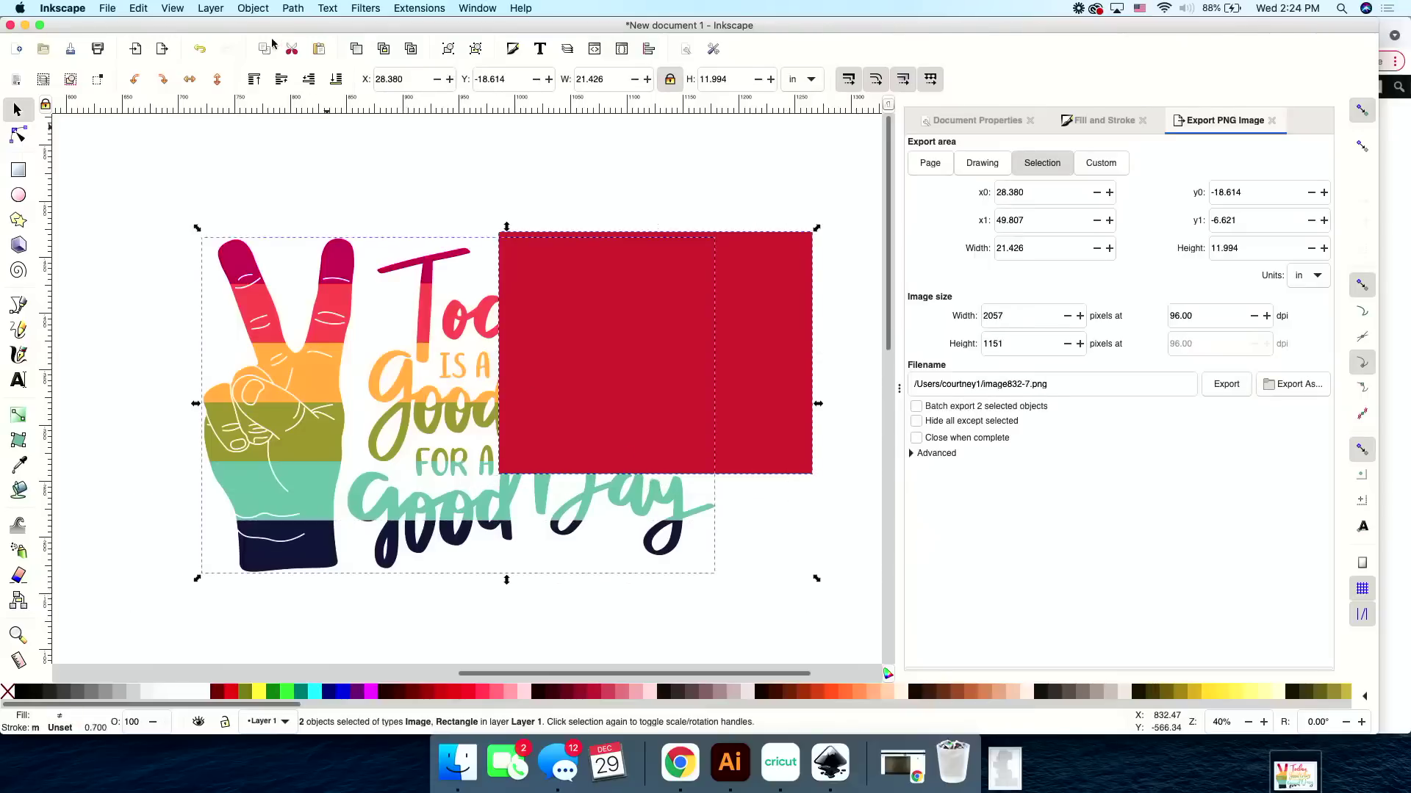
pyautogui.click(254, 9)
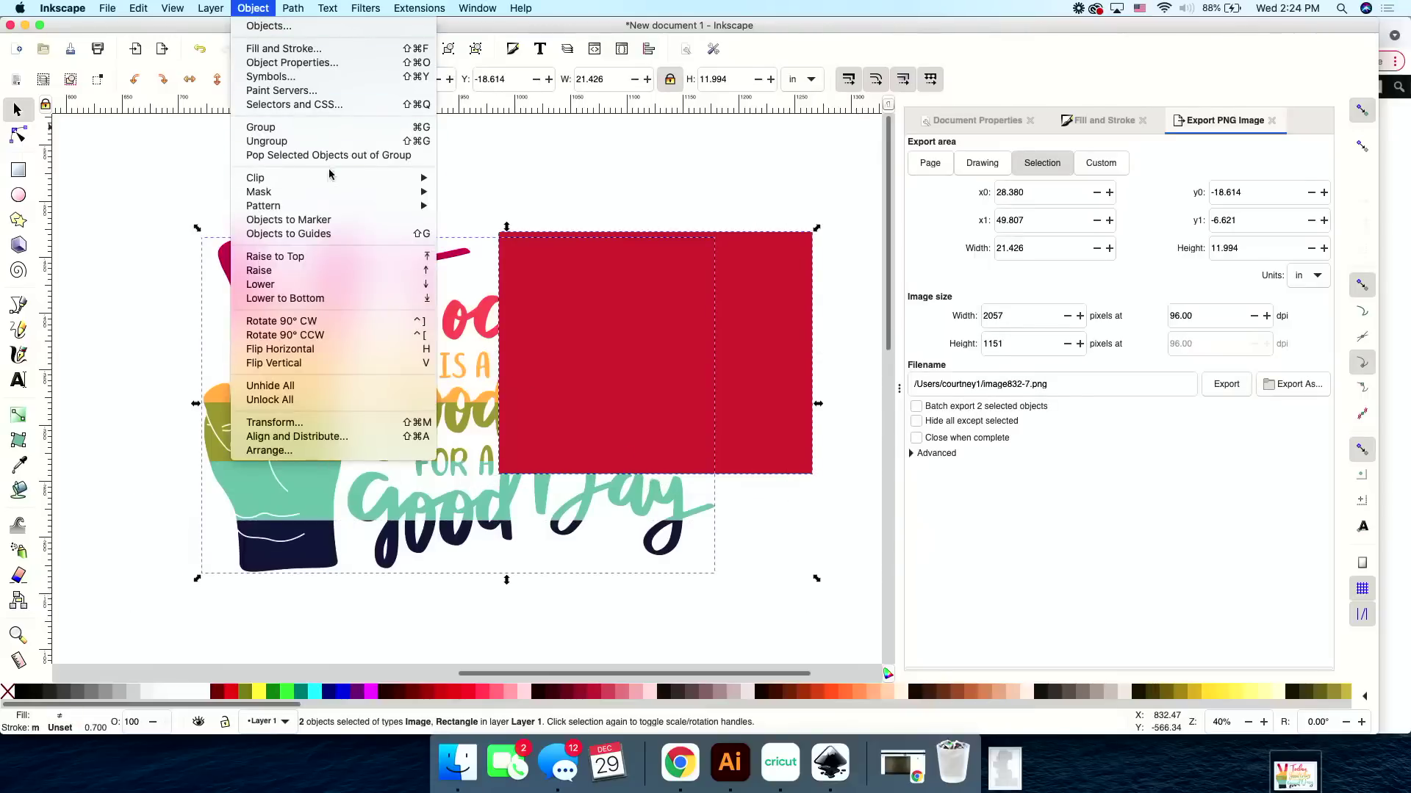
pyautogui.moveTo(336, 180)
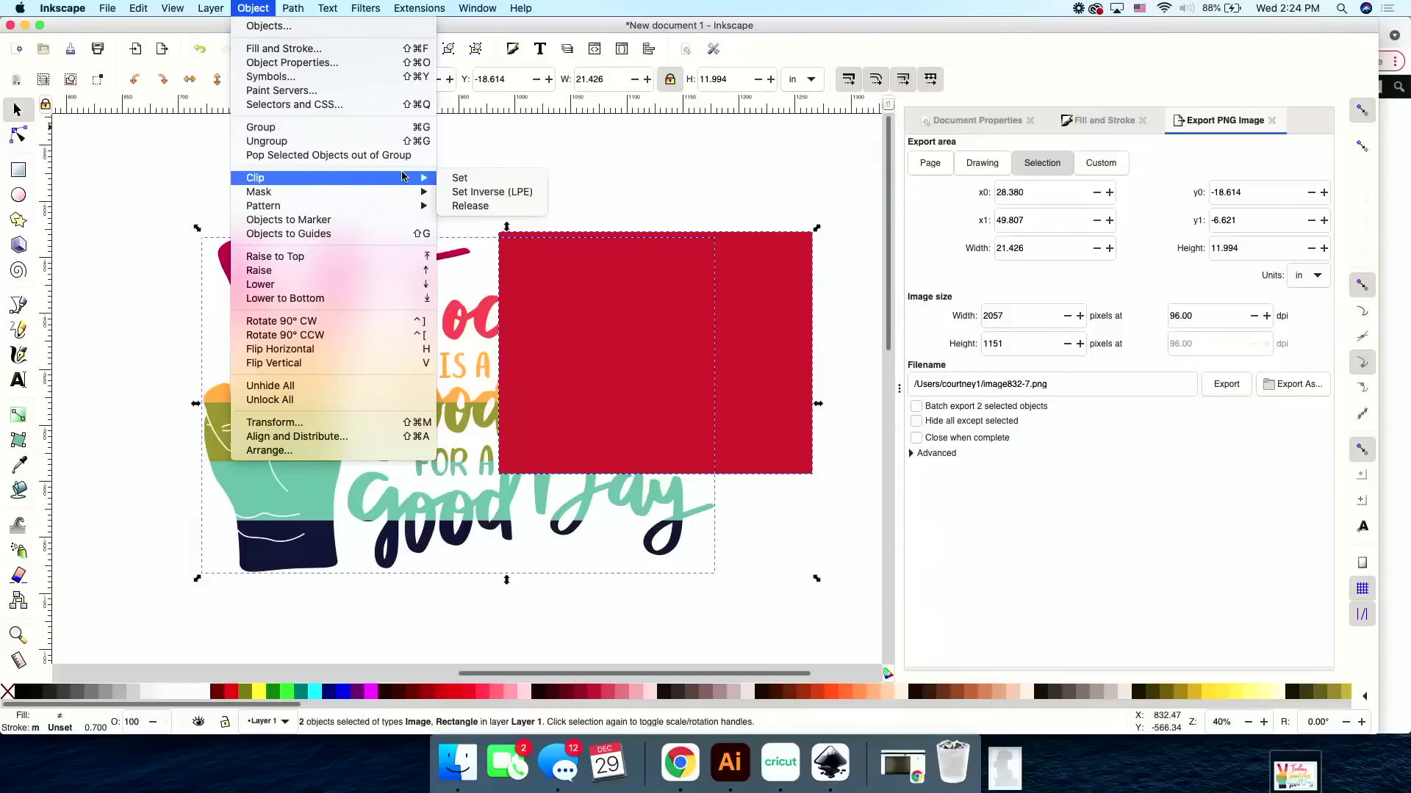
pyautogui.click(497, 180)
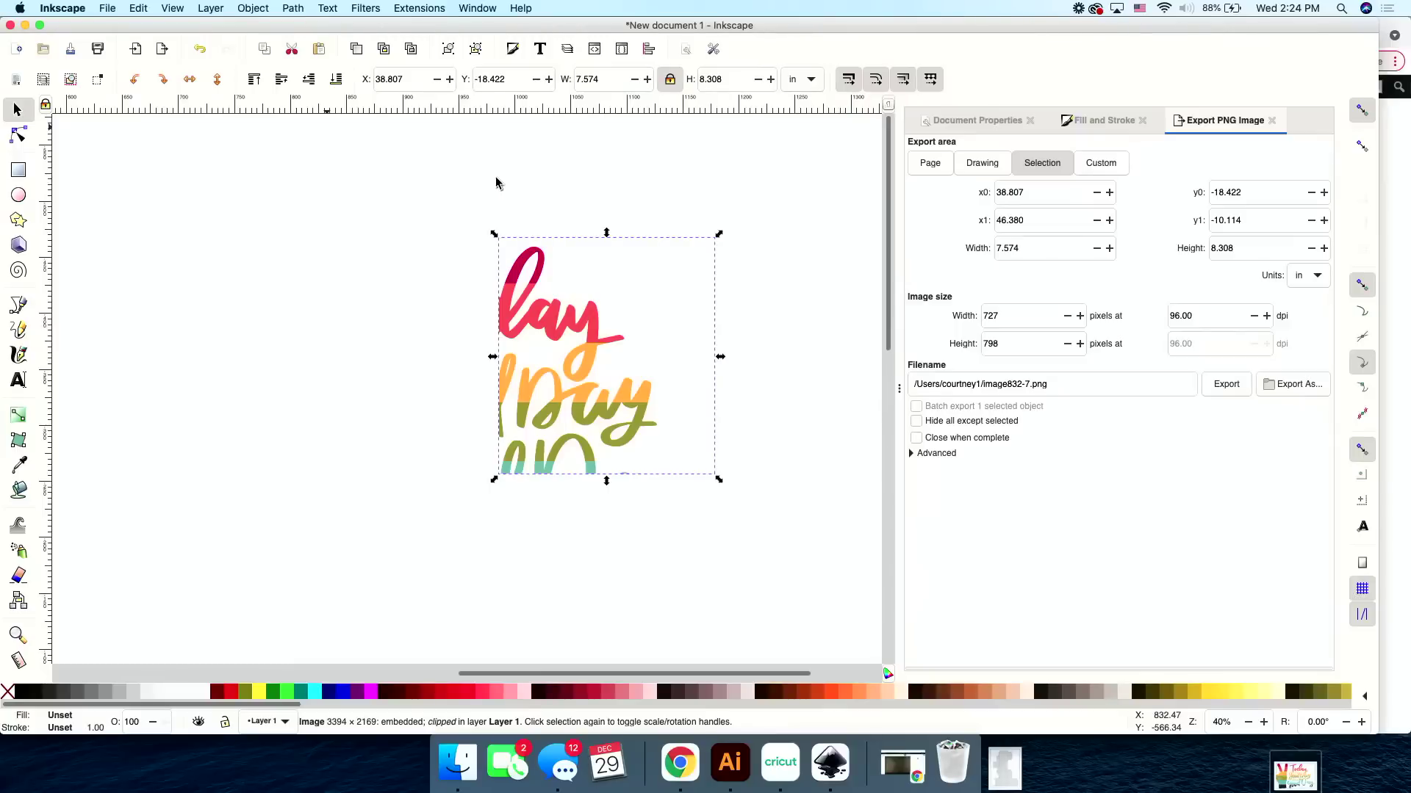
# Clip the lower-right artwork copy to its red rectangle, leaving only the artwork's bottom-right quarter.
pyautogui.scroll(-10, 495, 183)
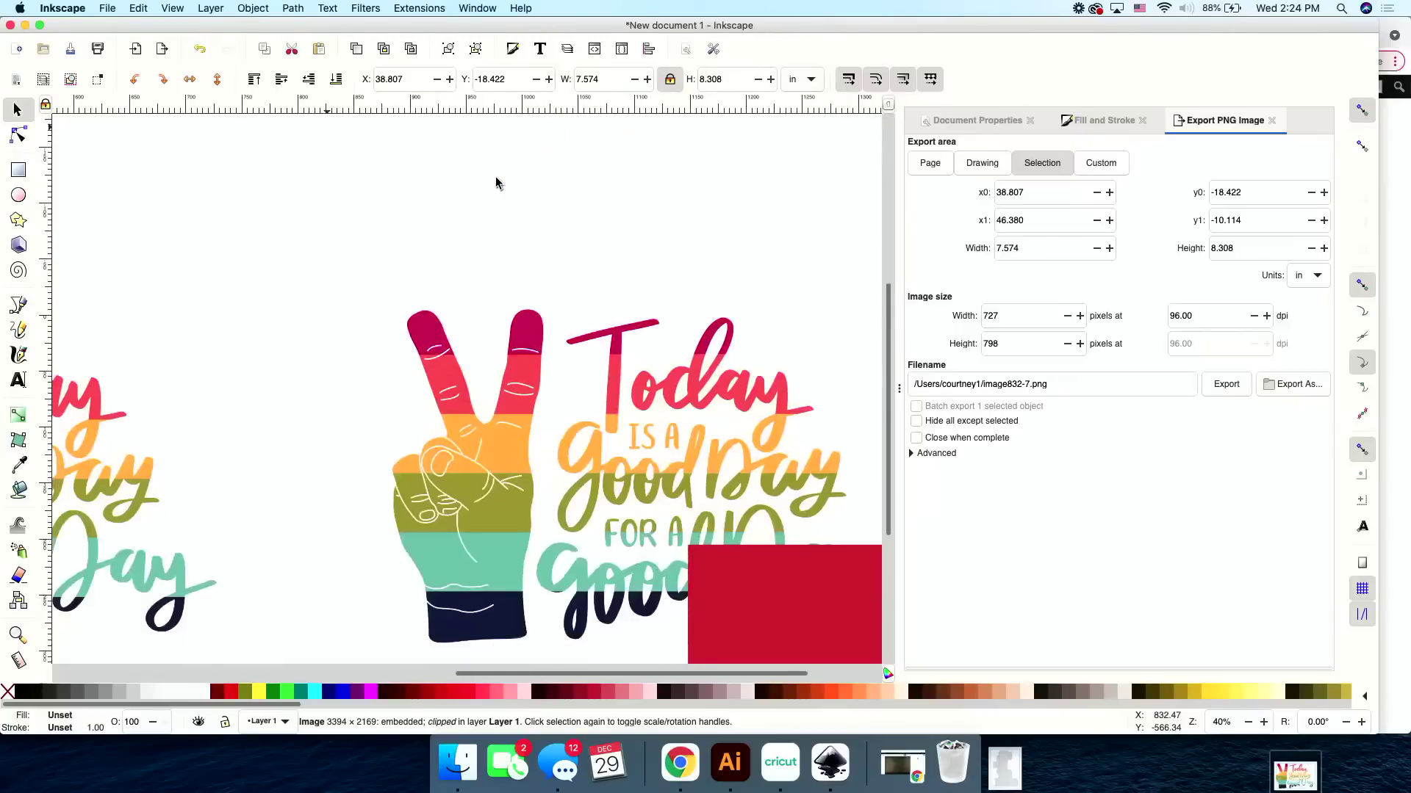
pyautogui.hscroll(5, 495, 183)
pyautogui.scroll(-2, 495, 183)
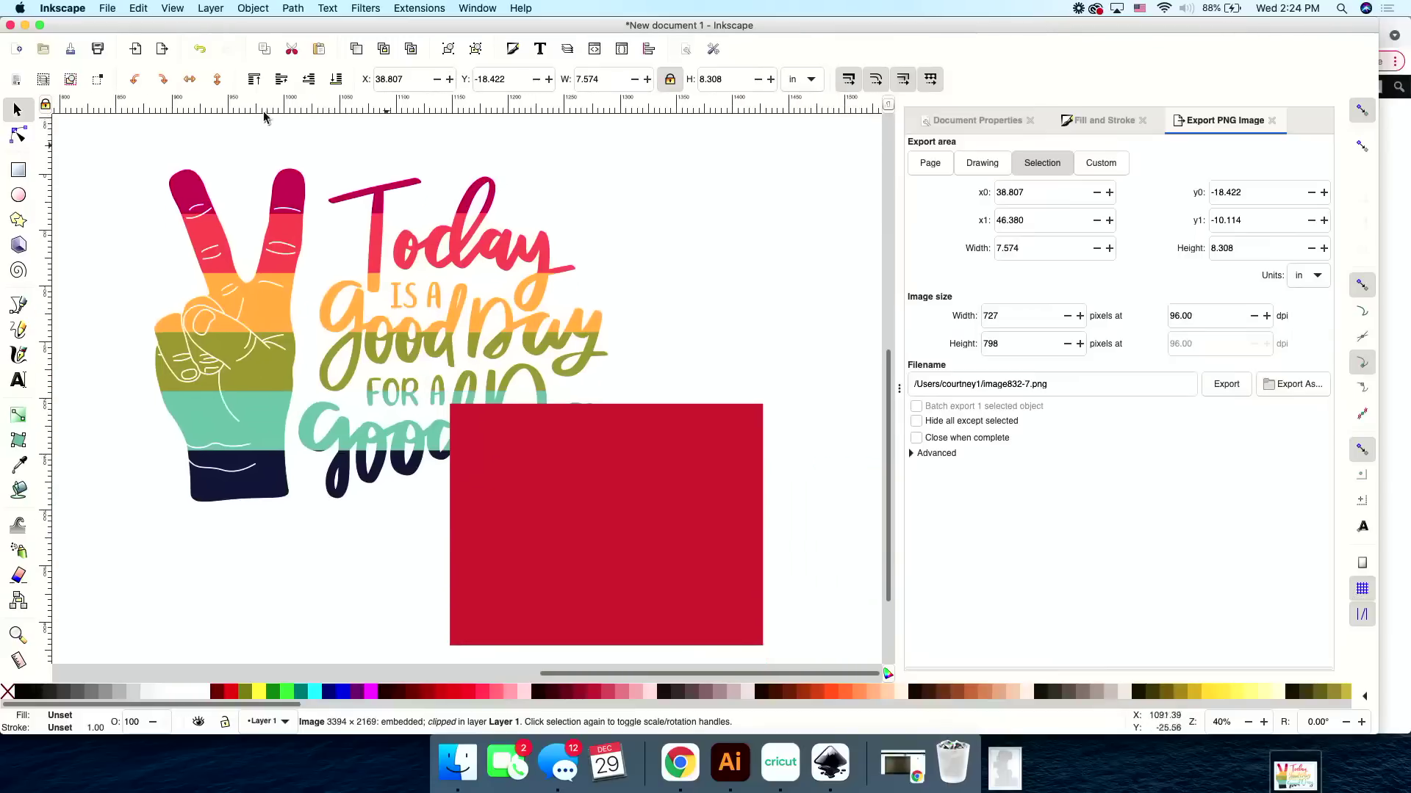
pyautogui.moveTo(110, 134); pyautogui.dragTo(852, 664)
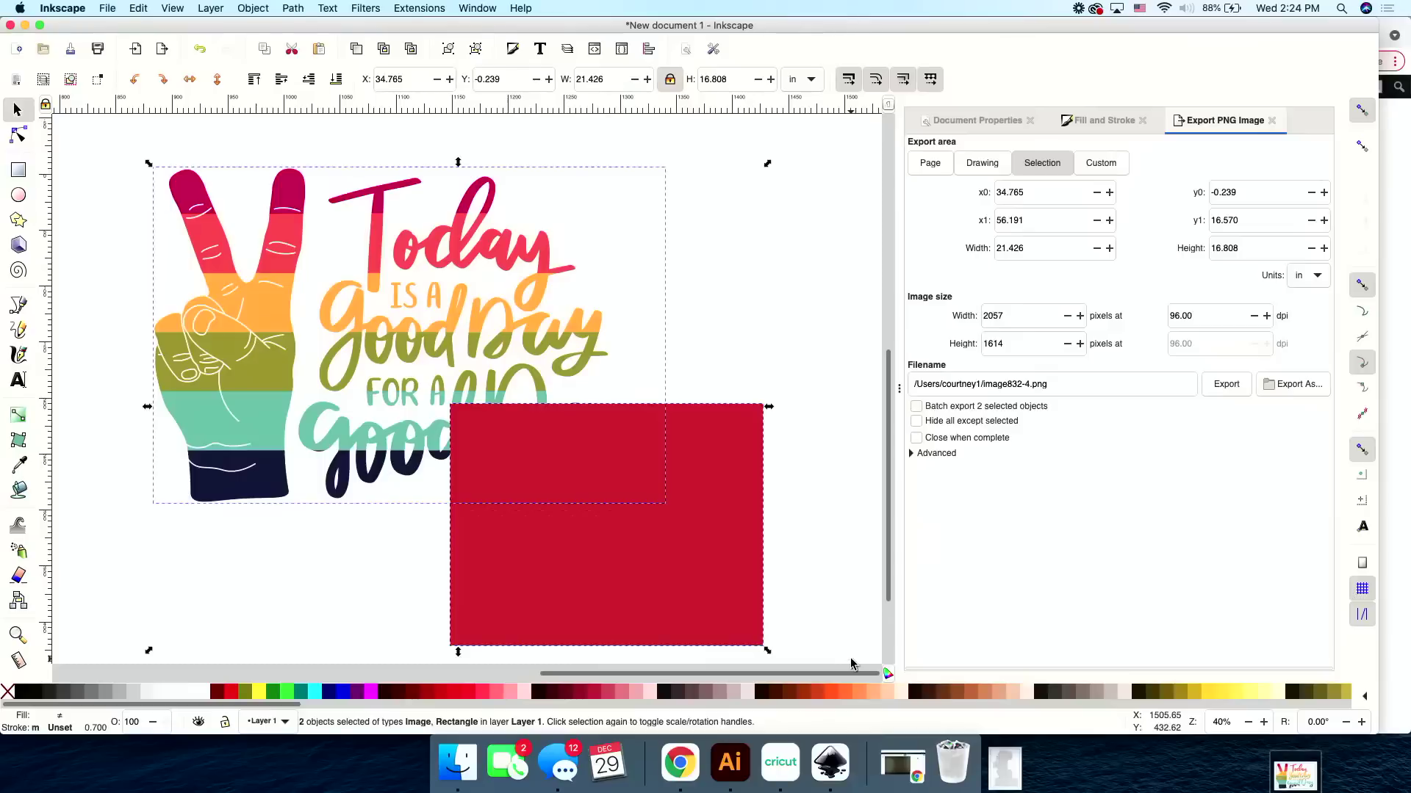
pyautogui.click(253, 8)
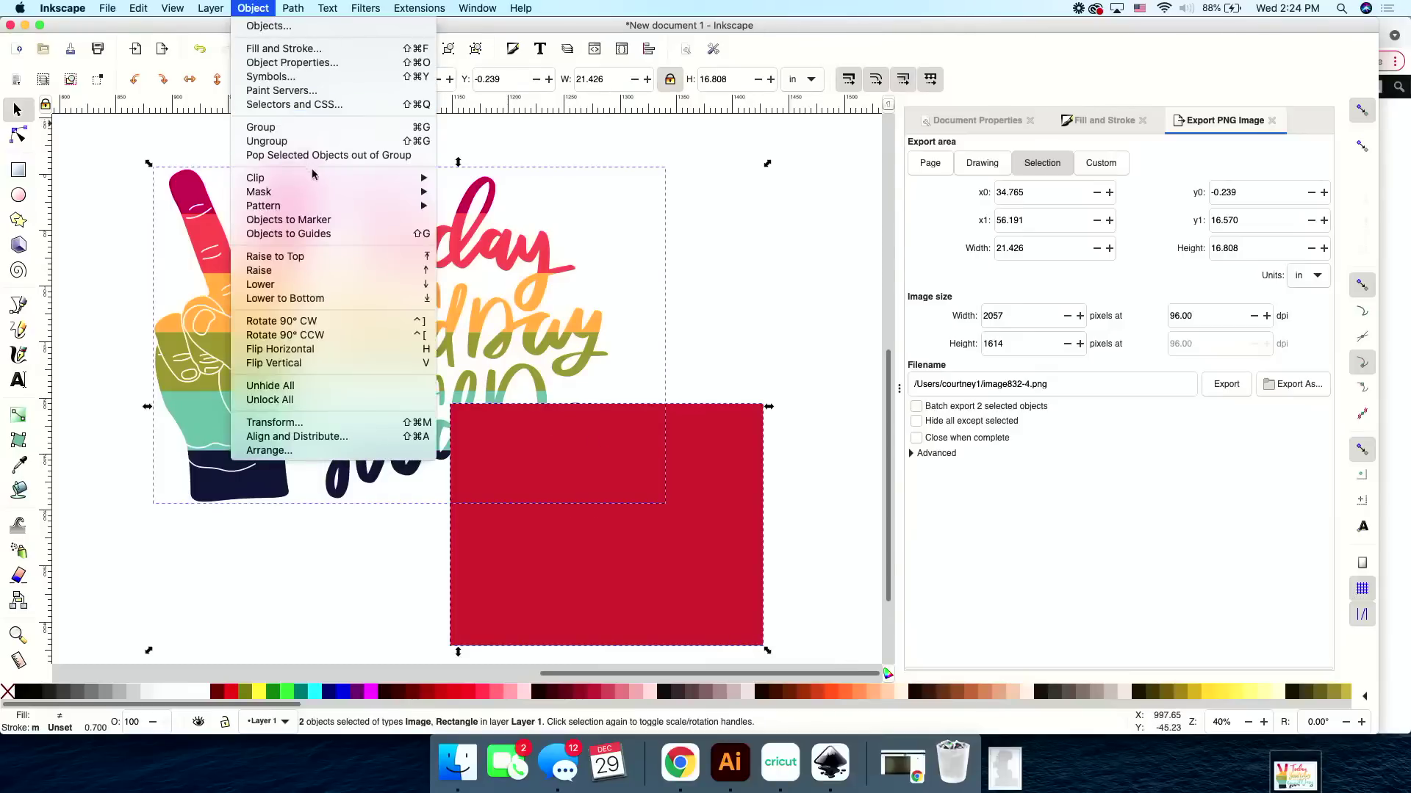
pyautogui.moveTo(404, 180)
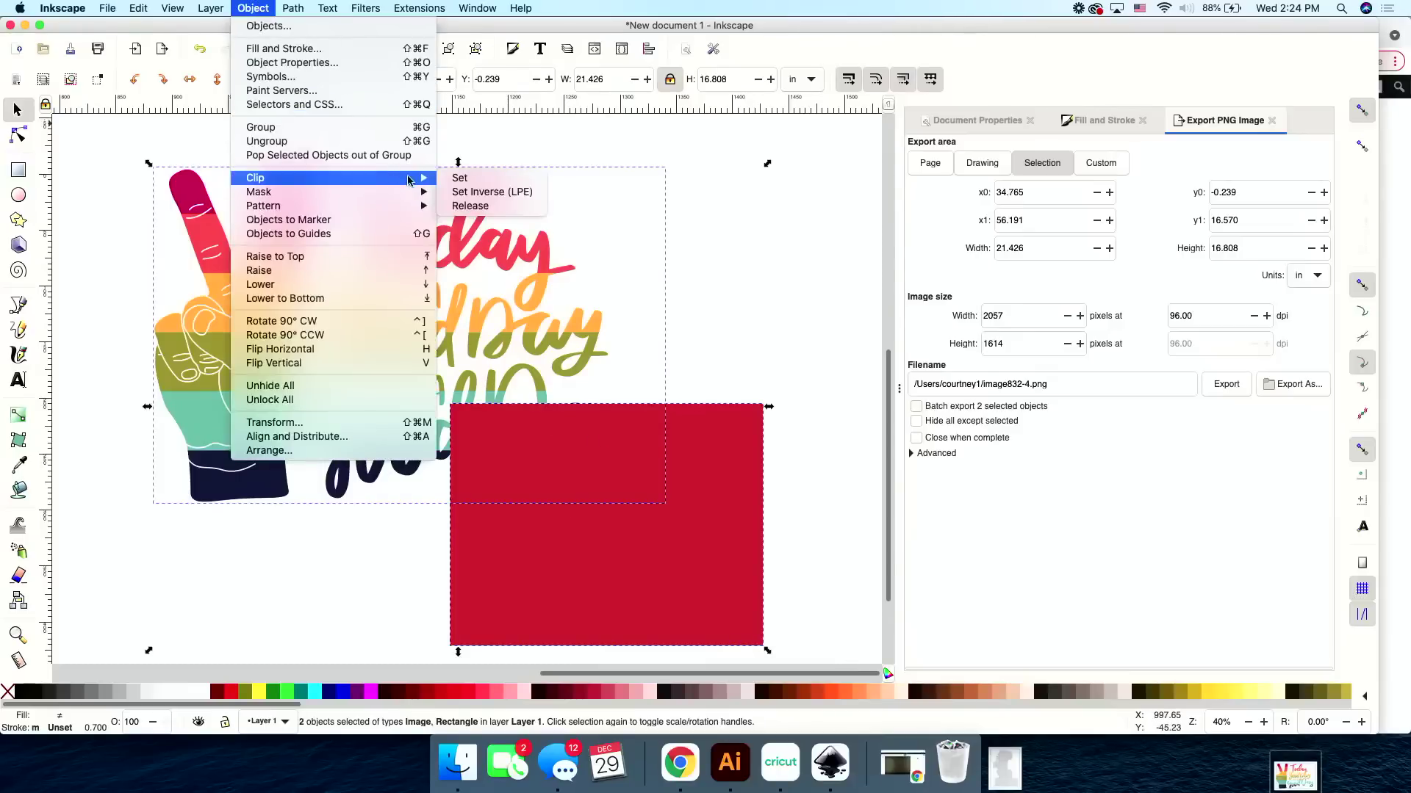
pyautogui.click(489, 185)
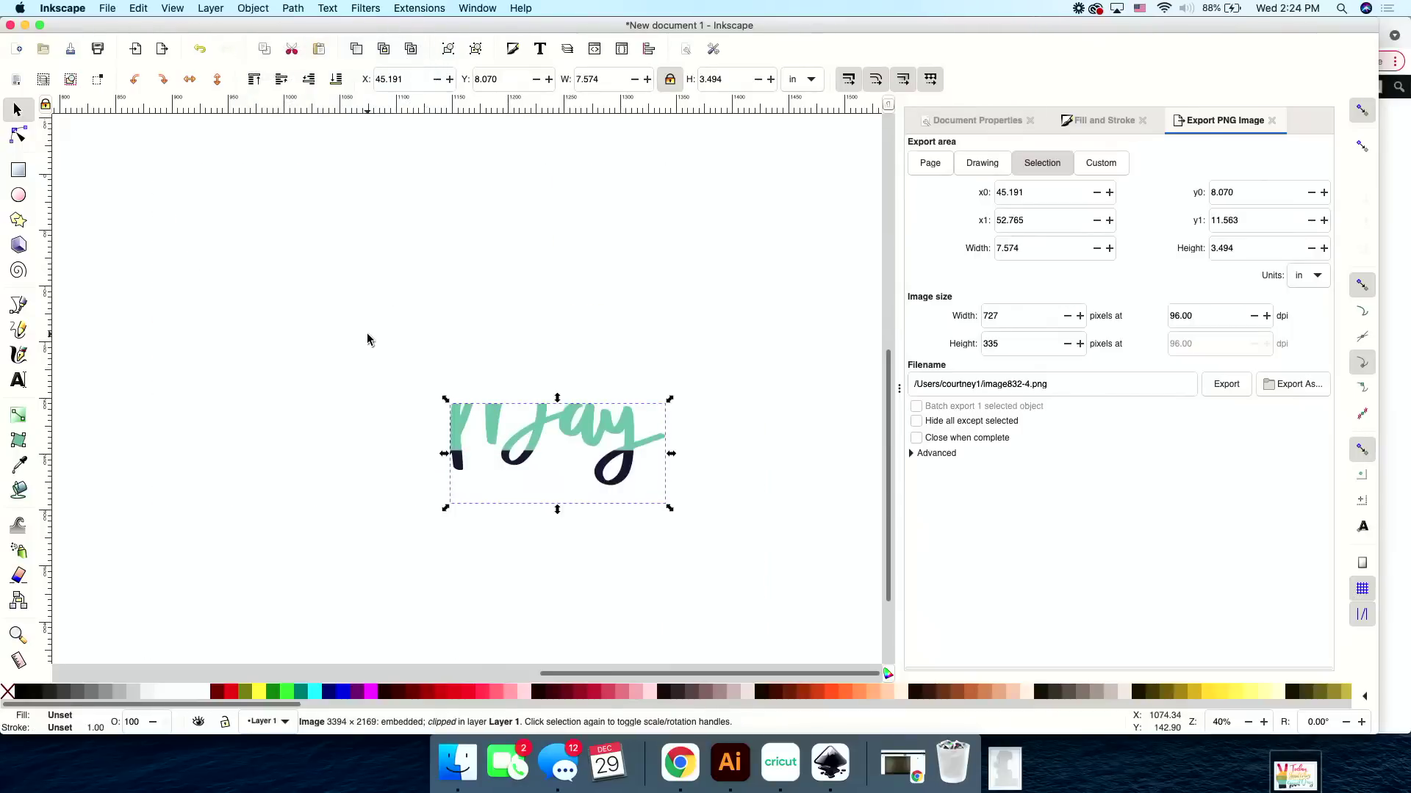
# Clip the original artwork beside the page to its red rectangle, leaving only the bottom-left quarter.
pyautogui.hscroll(-5, 426, 334)
pyautogui.scroll(-1, 426, 334)
pyautogui.hscroll(-10, 431, 338)
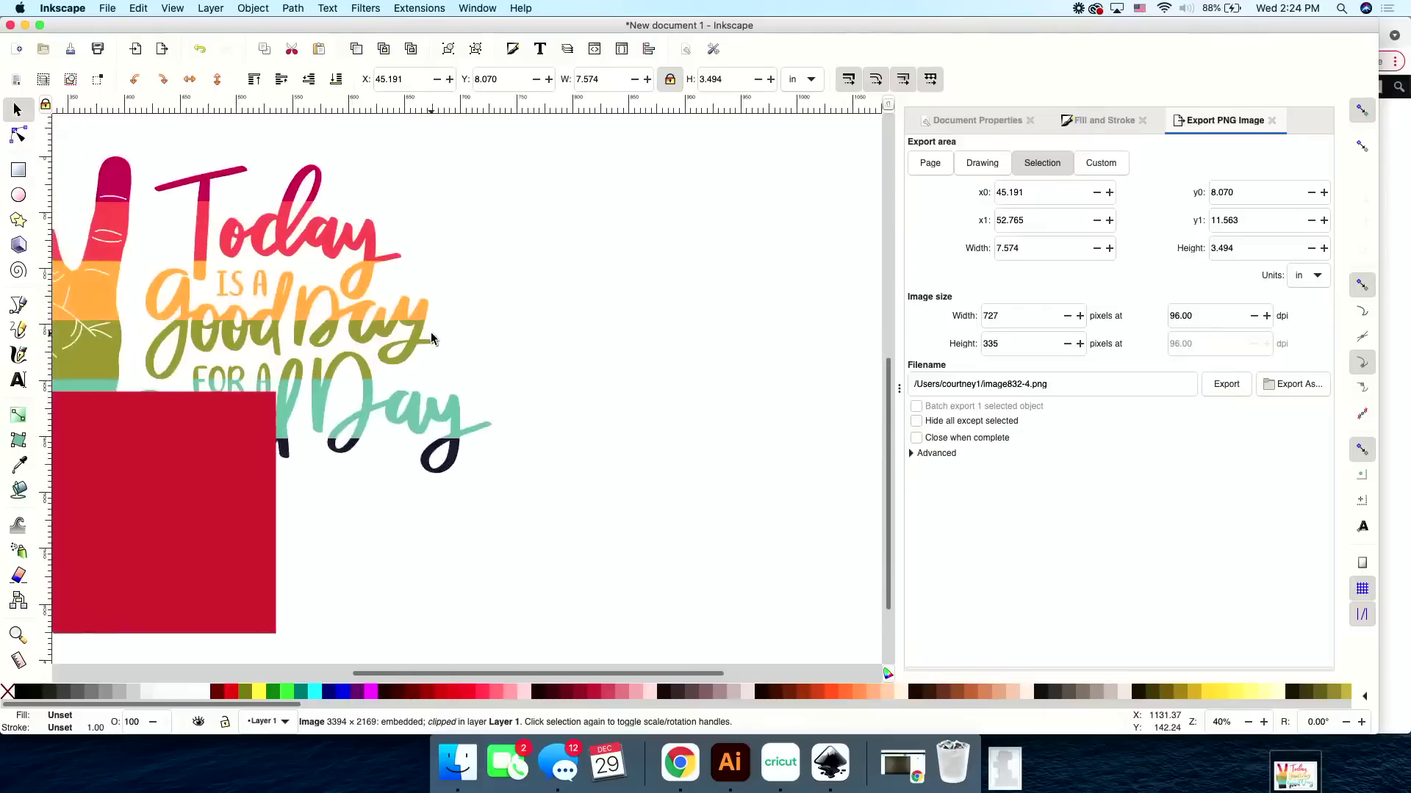
pyautogui.hscroll(-6, 431, 338)
pyautogui.scroll(-3, 430, 338)
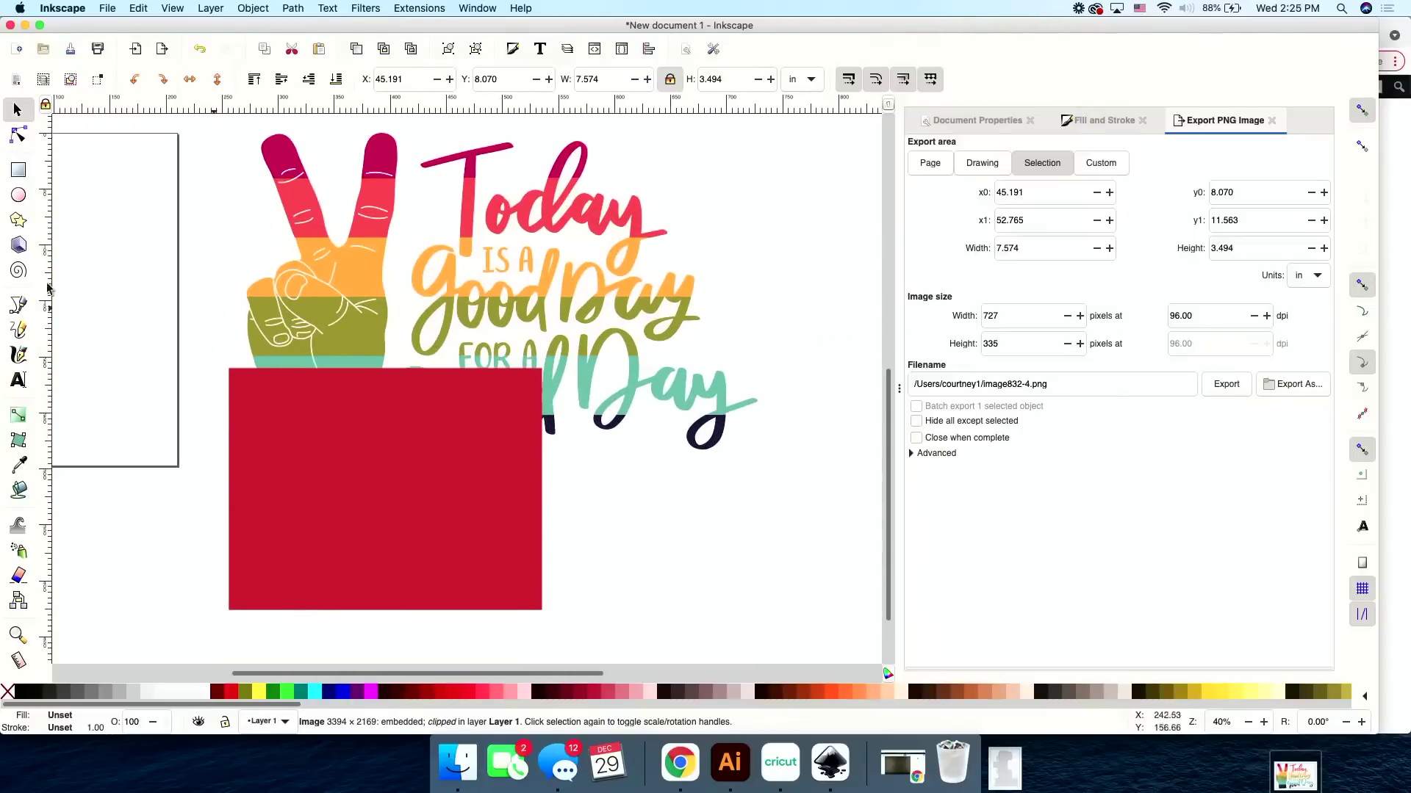
pyautogui.moveTo(199, 125); pyautogui.dragTo(763, 627)
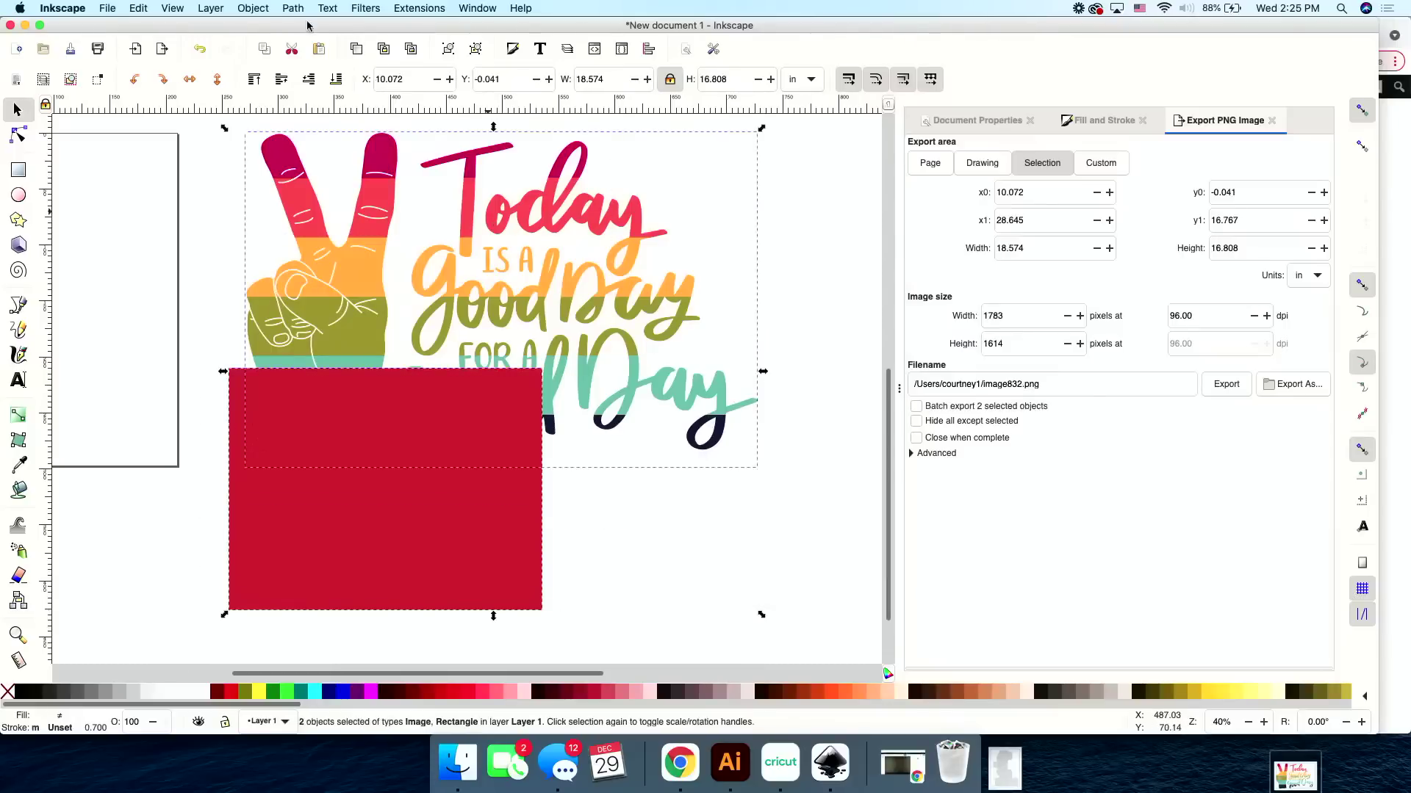
pyautogui.click(253, 9)
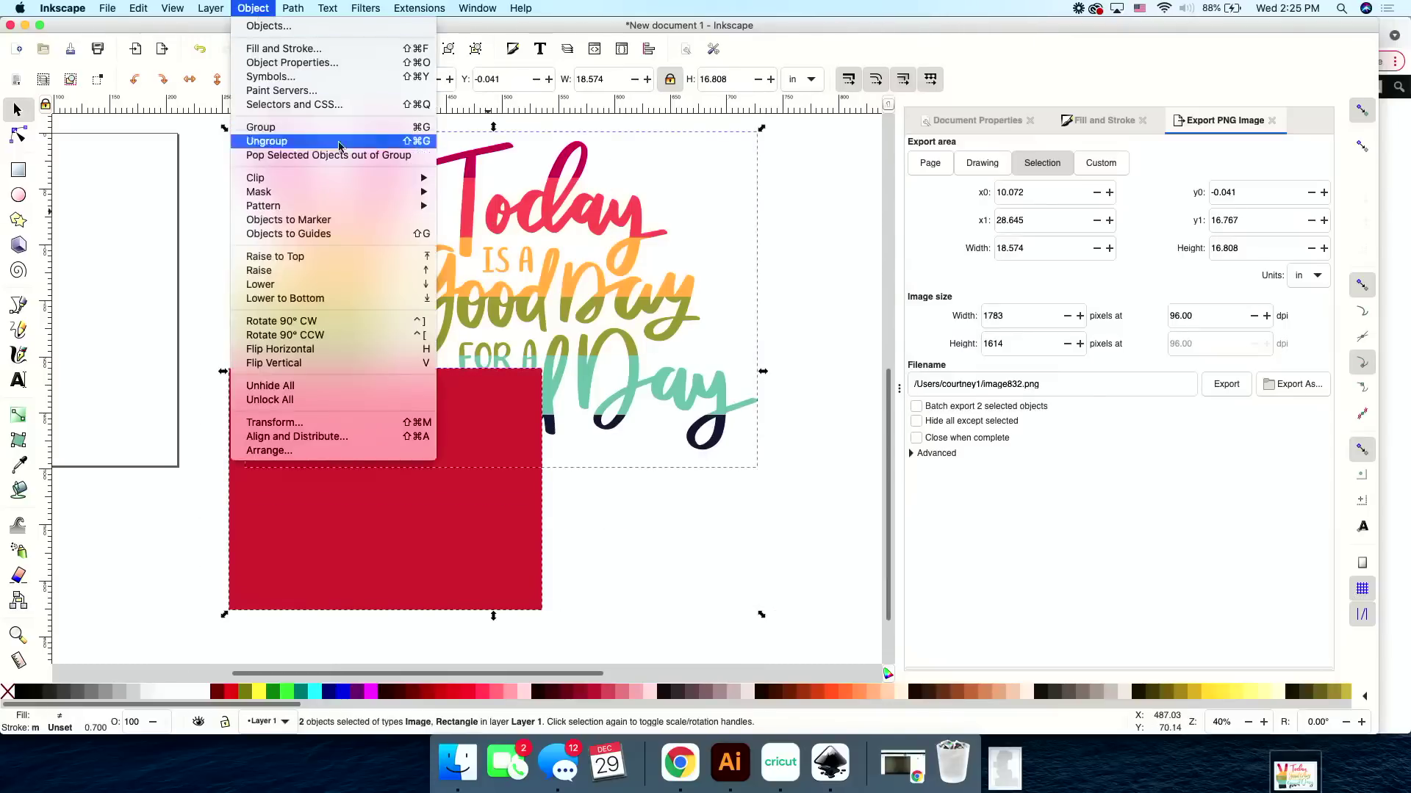
pyautogui.moveTo(380, 180)
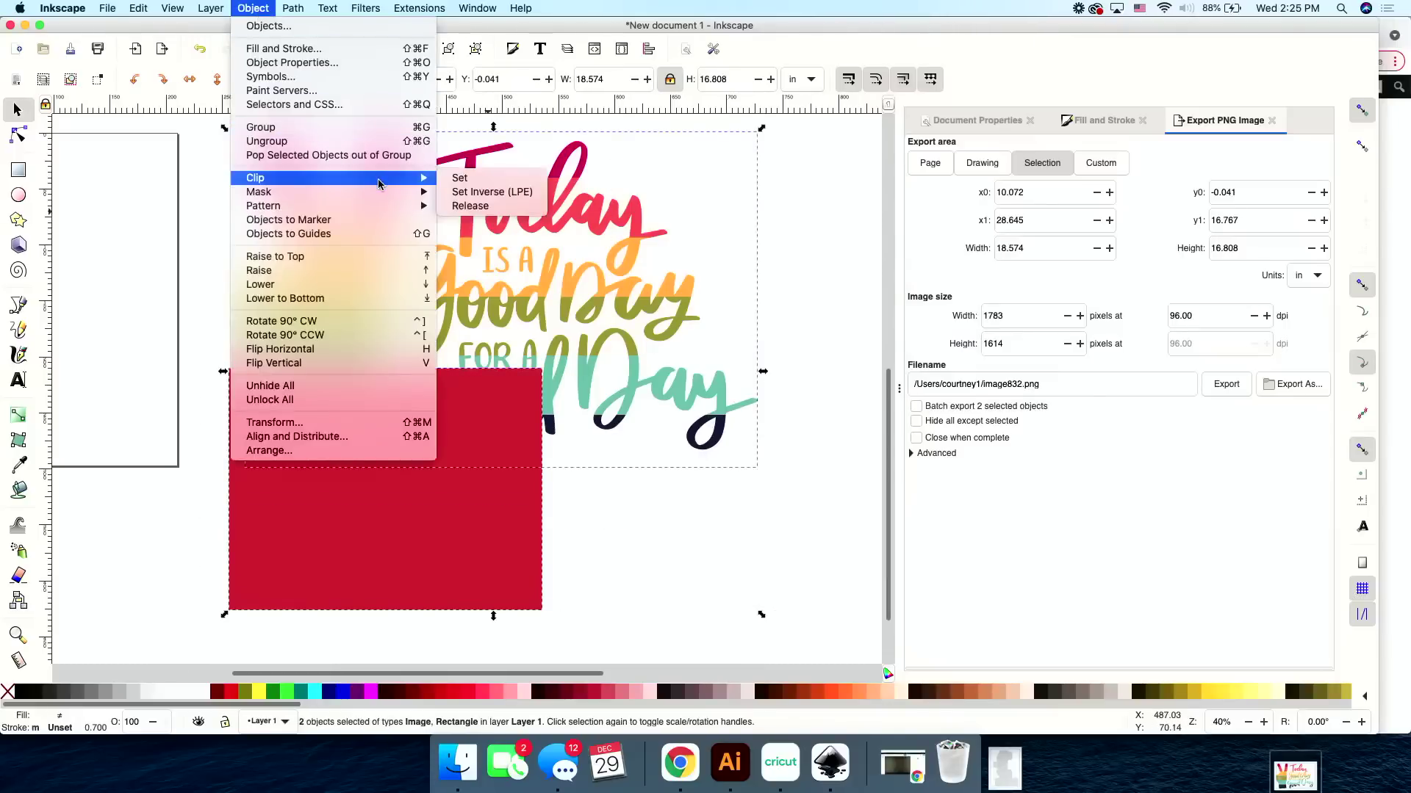
pyautogui.click(487, 182)
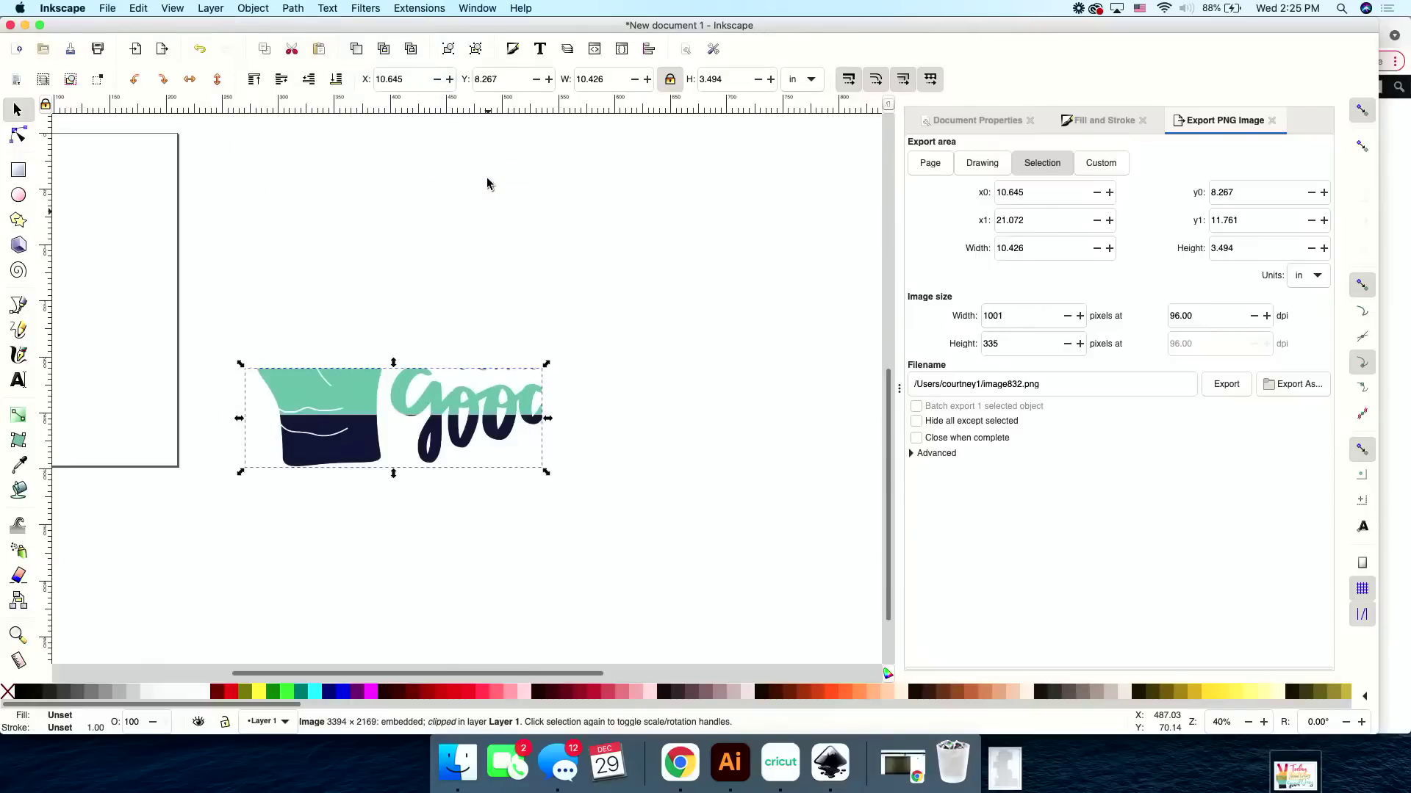
# Move the clipped top-left artwork piece beside the page, just above the bottom-left piece.
pyautogui.scroll(-5, 472, 274)
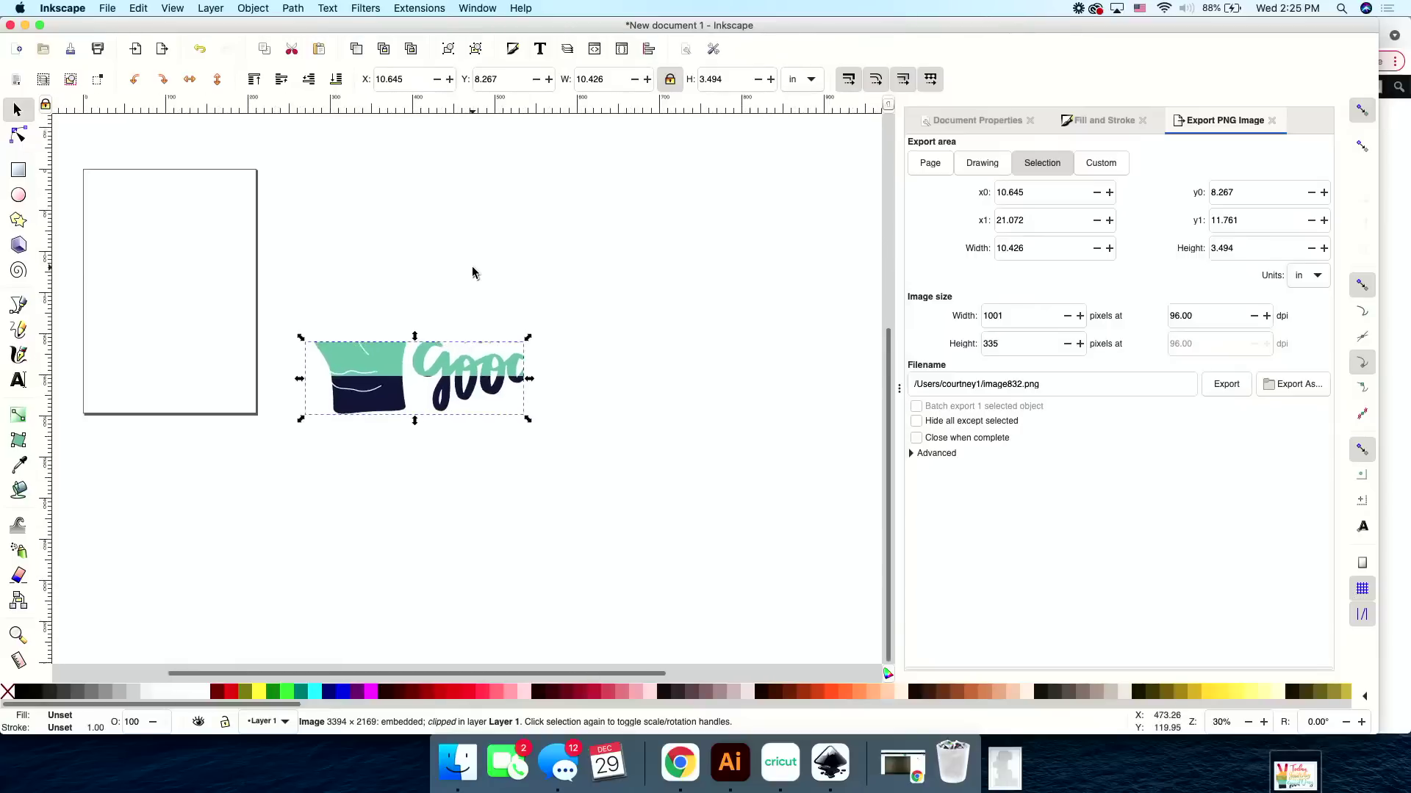
pyautogui.scroll(3, 470, 278)
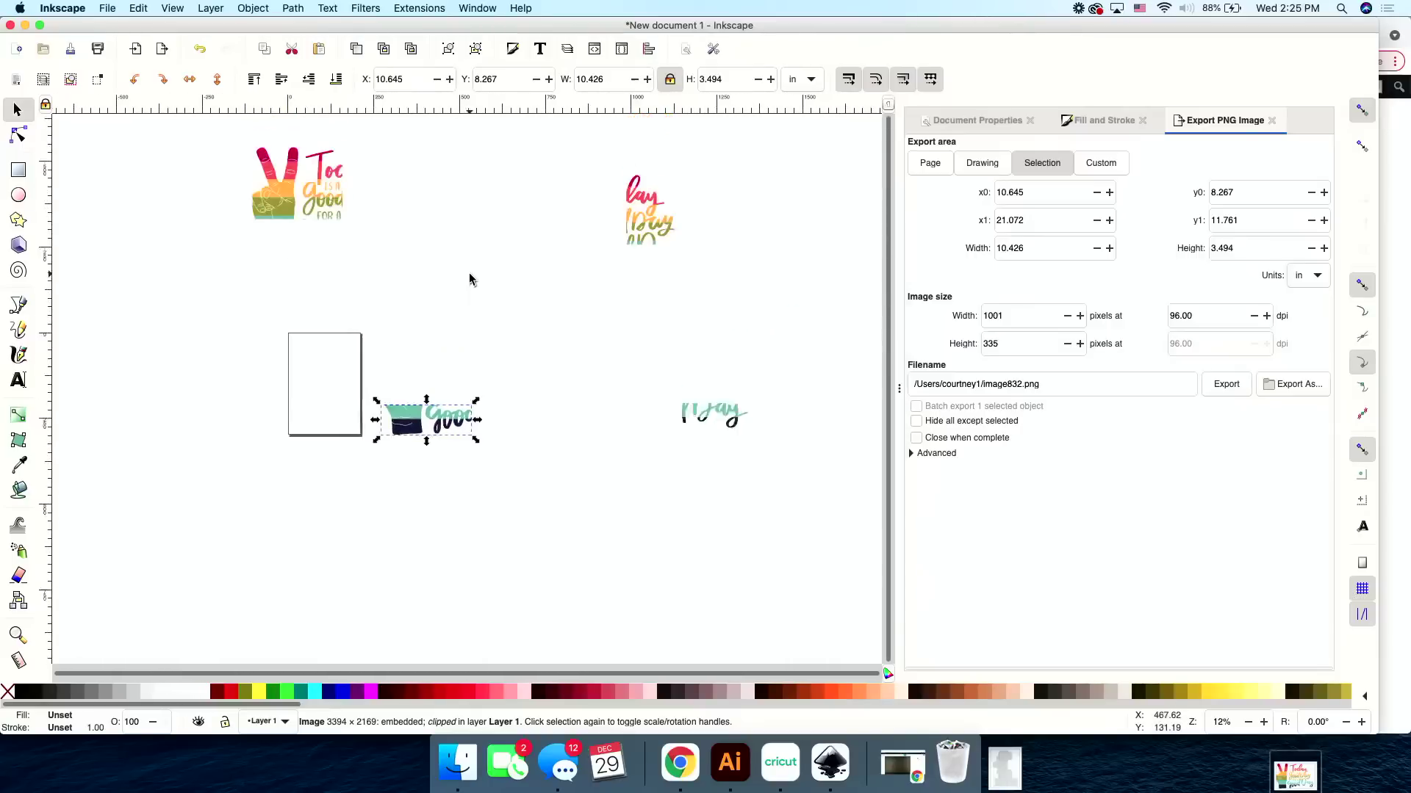
pyautogui.moveTo(292, 212); pyautogui.dragTo(387, 281)
pyautogui.click(287, 221)
pyautogui.moveTo(287, 222); pyautogui.dragTo(434, 361)
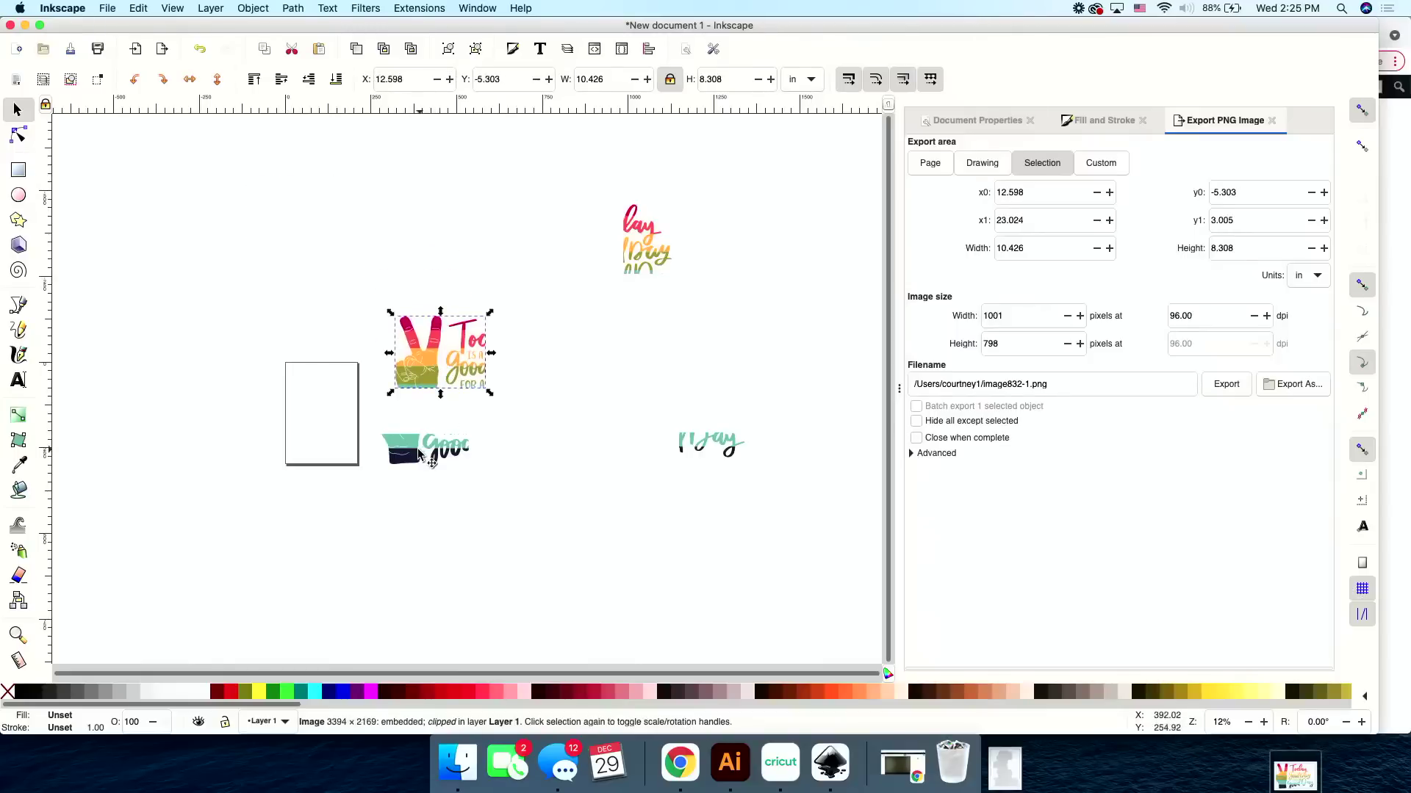
# Nudge the bottom-left piece and bring the top-right and bottom-right pieces next to the two left-hand pieces.
pyautogui.moveTo(430, 450); pyautogui.dragTo(435, 442)
pyautogui.moveTo(631, 242); pyautogui.dragTo(512, 371)
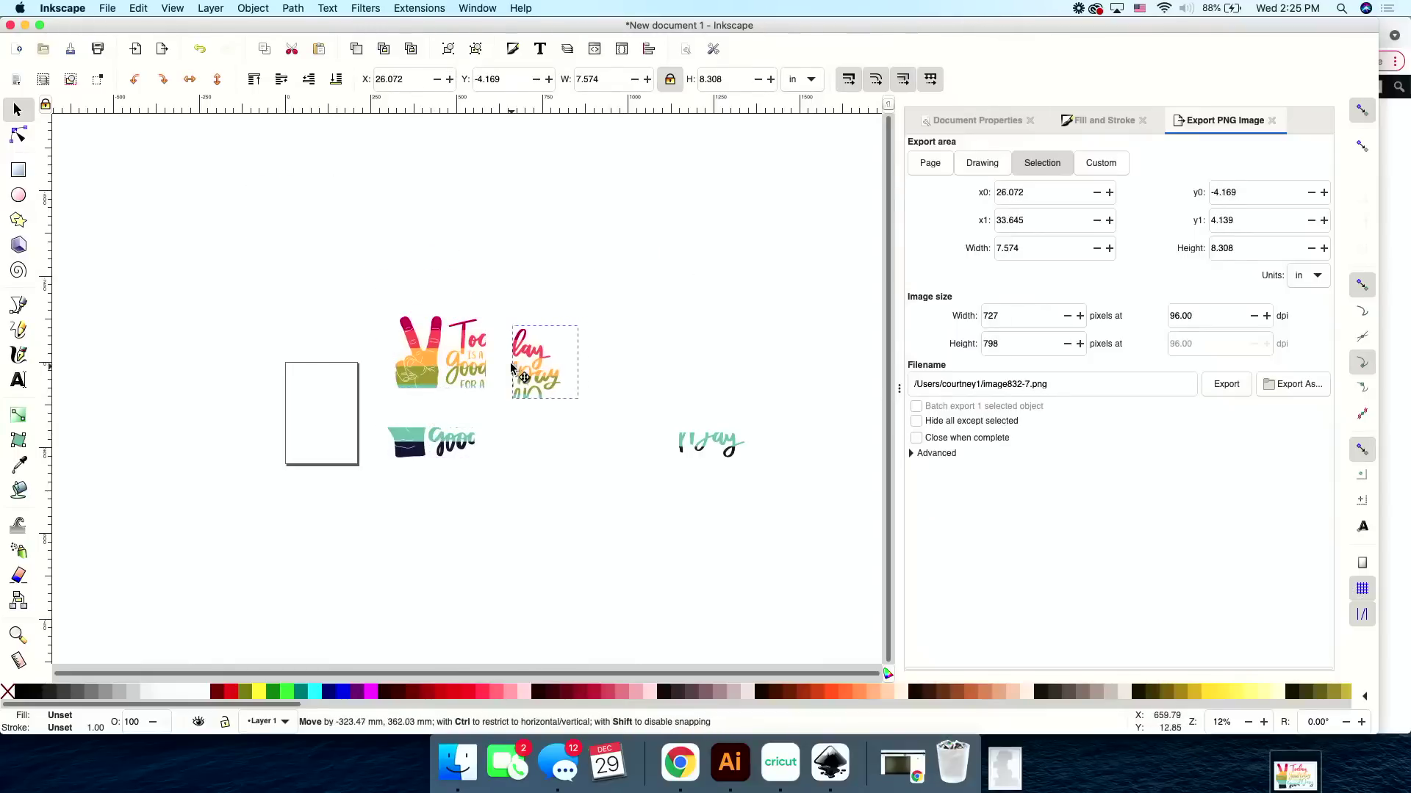
pyautogui.moveTo(709, 441); pyautogui.dragTo(556, 444)
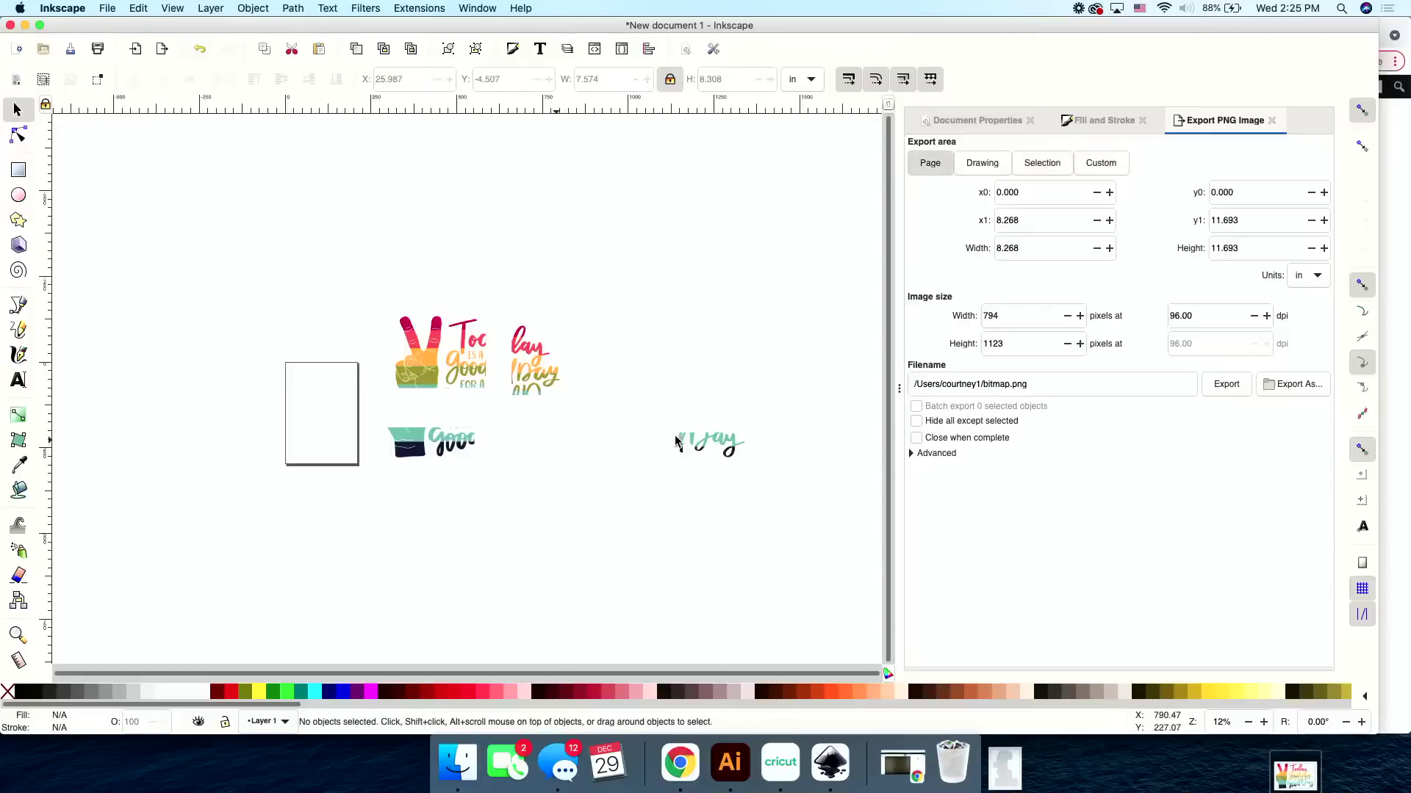
pyautogui.moveTo(700, 441); pyautogui.dragTo(523, 435)
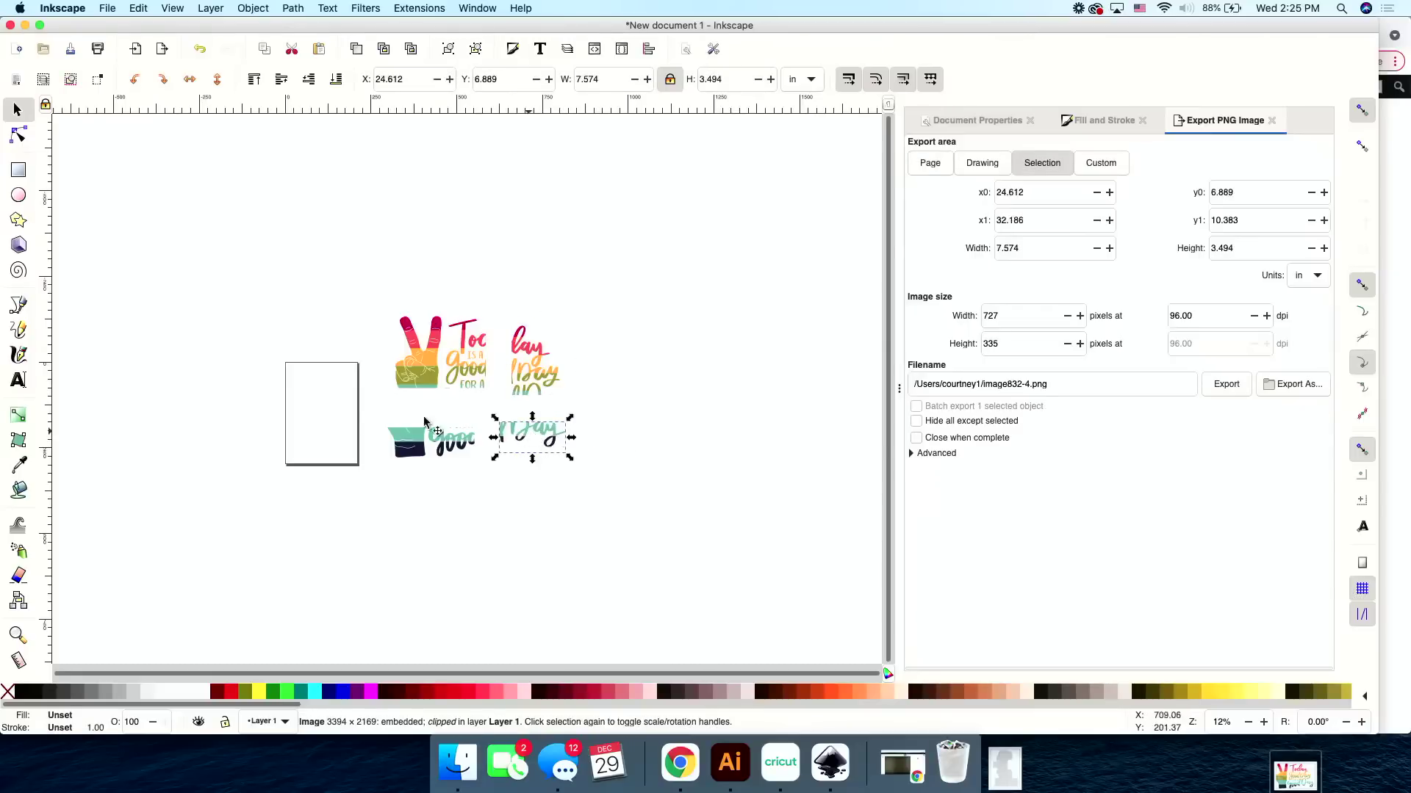
# Move the top-left piece onto the page, rotate it 90° clockwise and fit it within the portrait page.
pyautogui.scroll(-2, 347, 417)
pyautogui.hscroll(-1, 347, 417)
pyautogui.scroll(3, 348, 417)
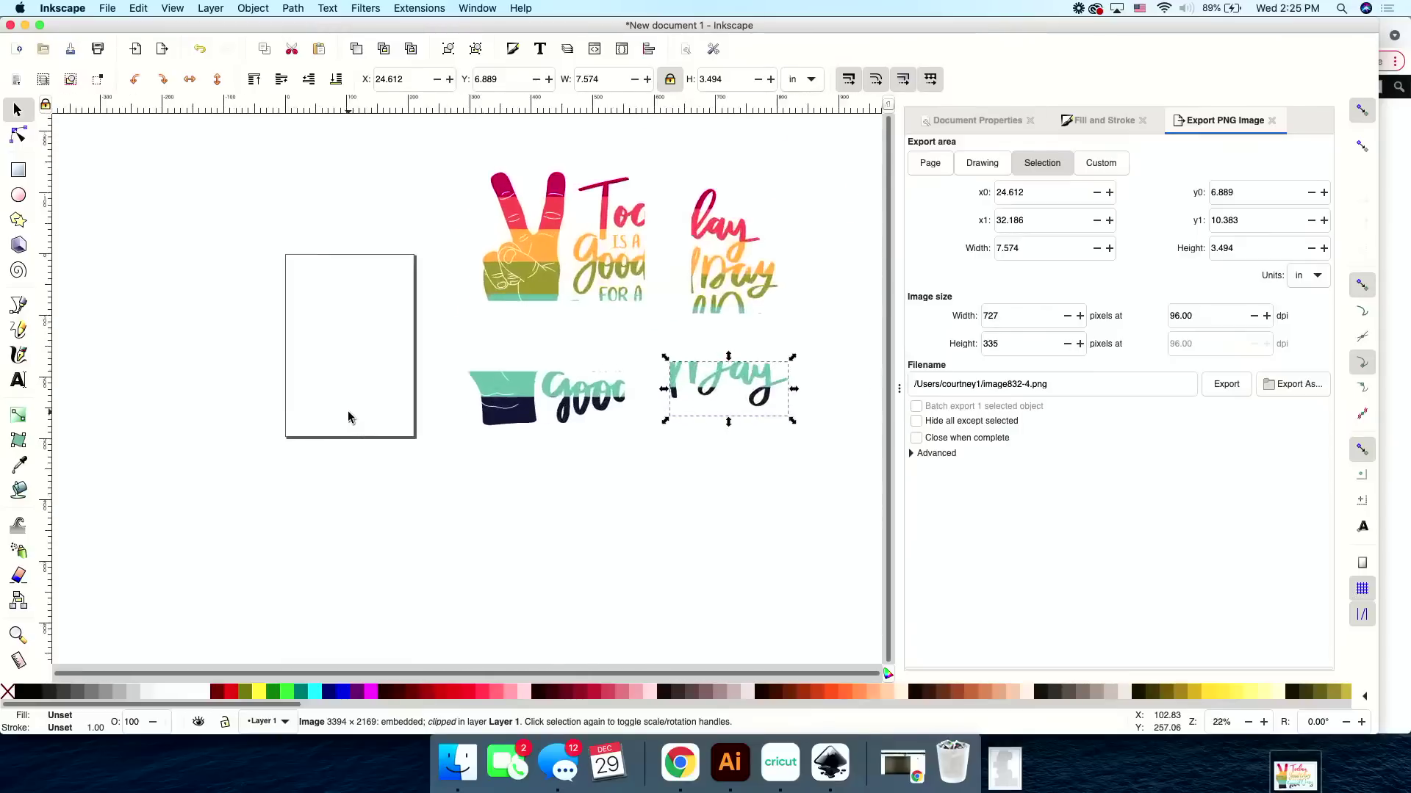
pyautogui.press('Escape')
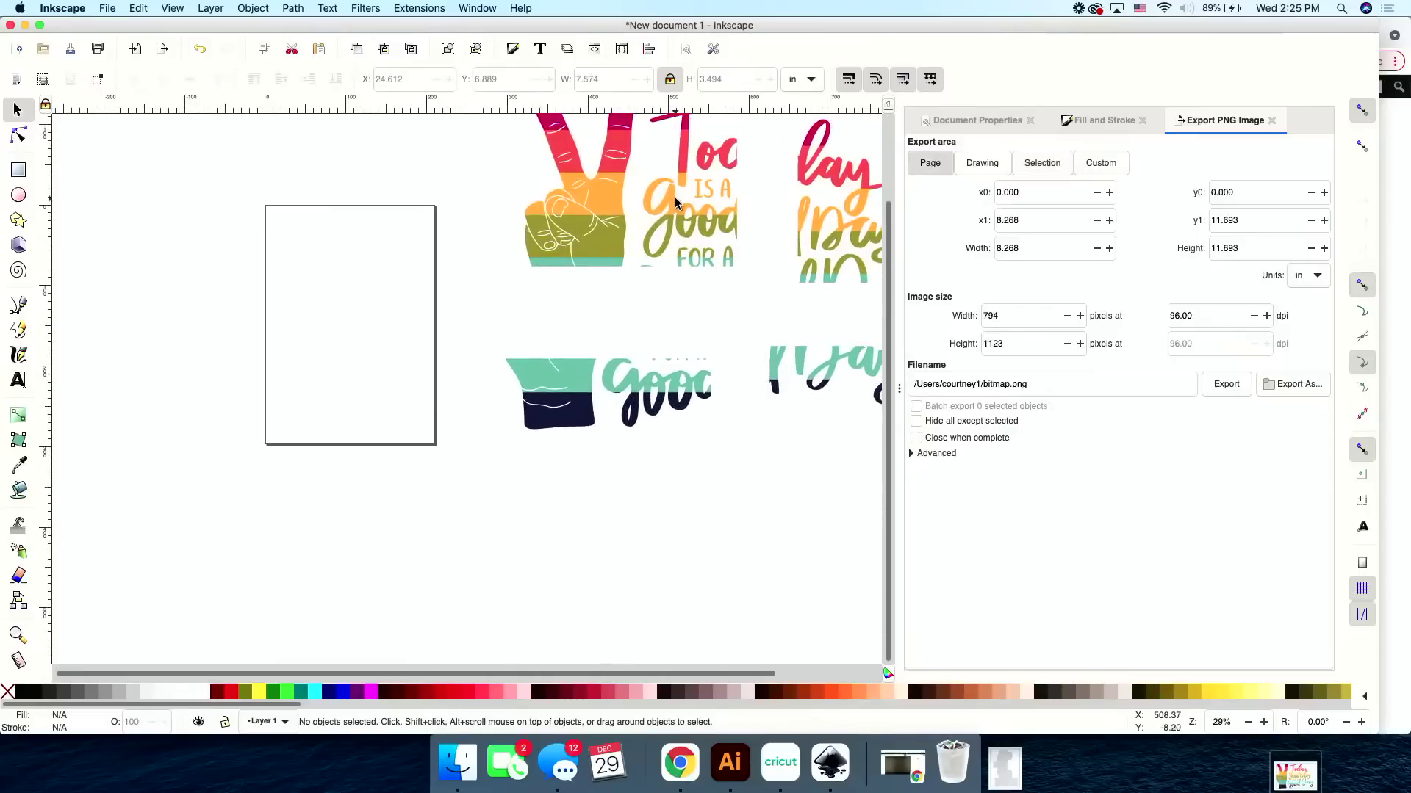
pyautogui.click(622, 219)
pyautogui.moveTo(622, 218); pyautogui.dragTo(364, 370)
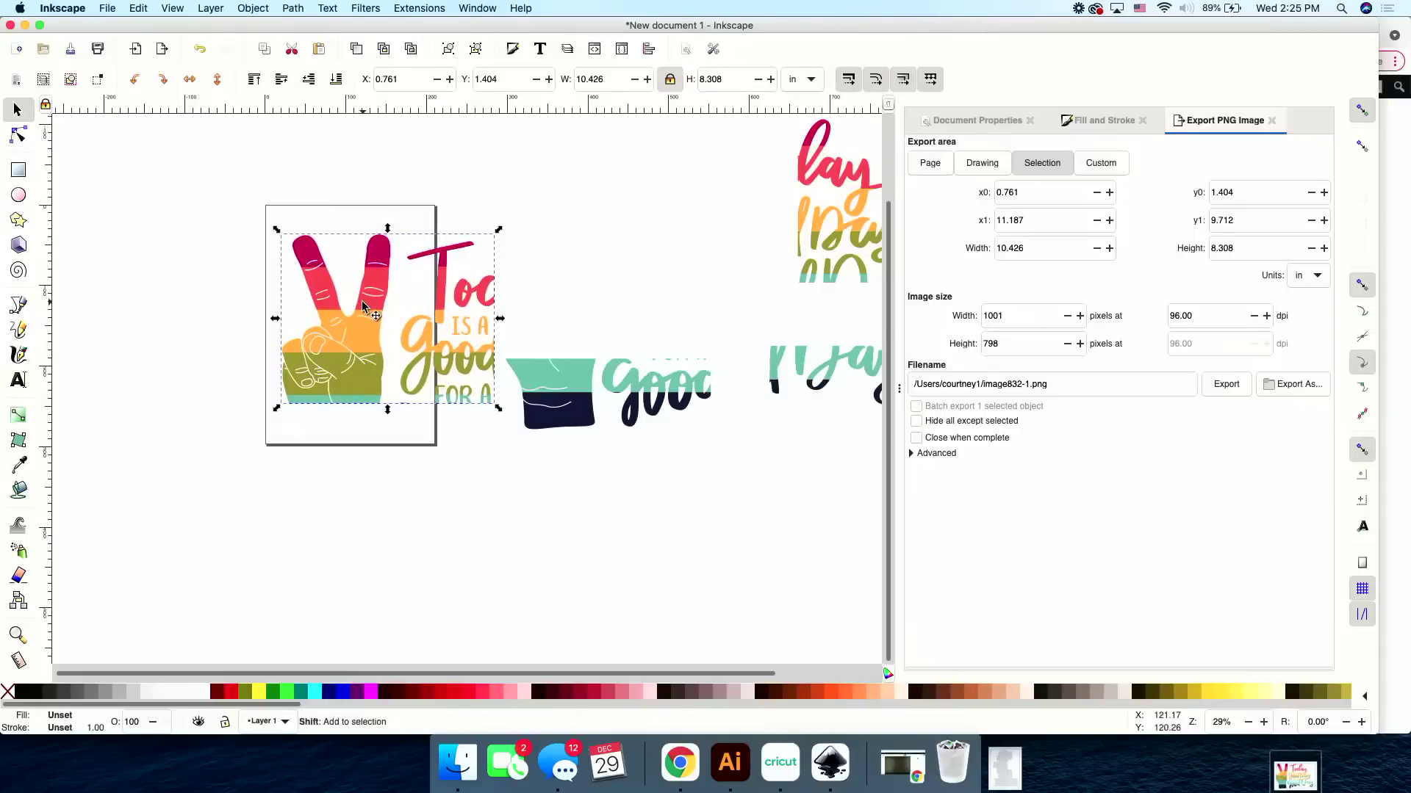
pyautogui.click(165, 79)
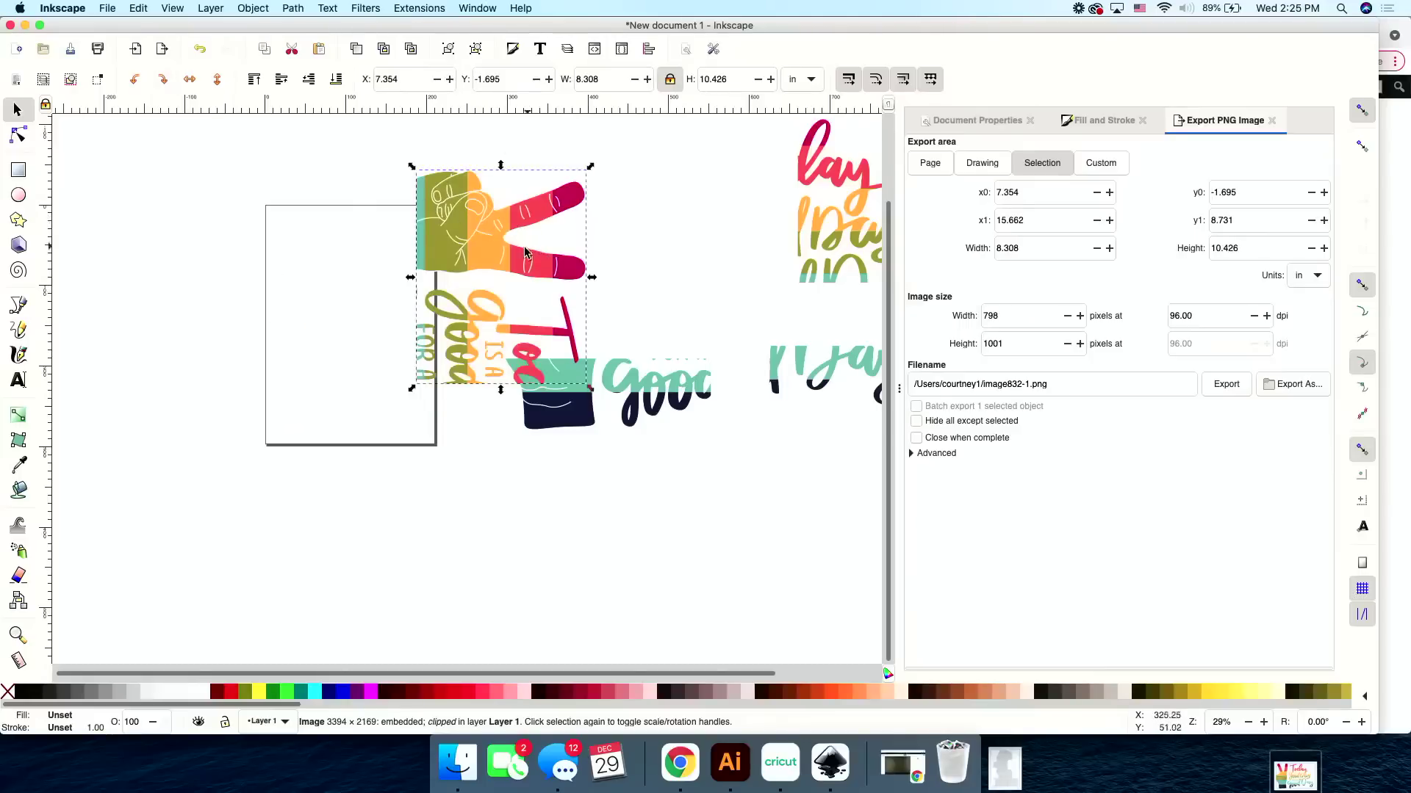
pyautogui.moveTo(462, 289); pyautogui.dragTo(346, 311)
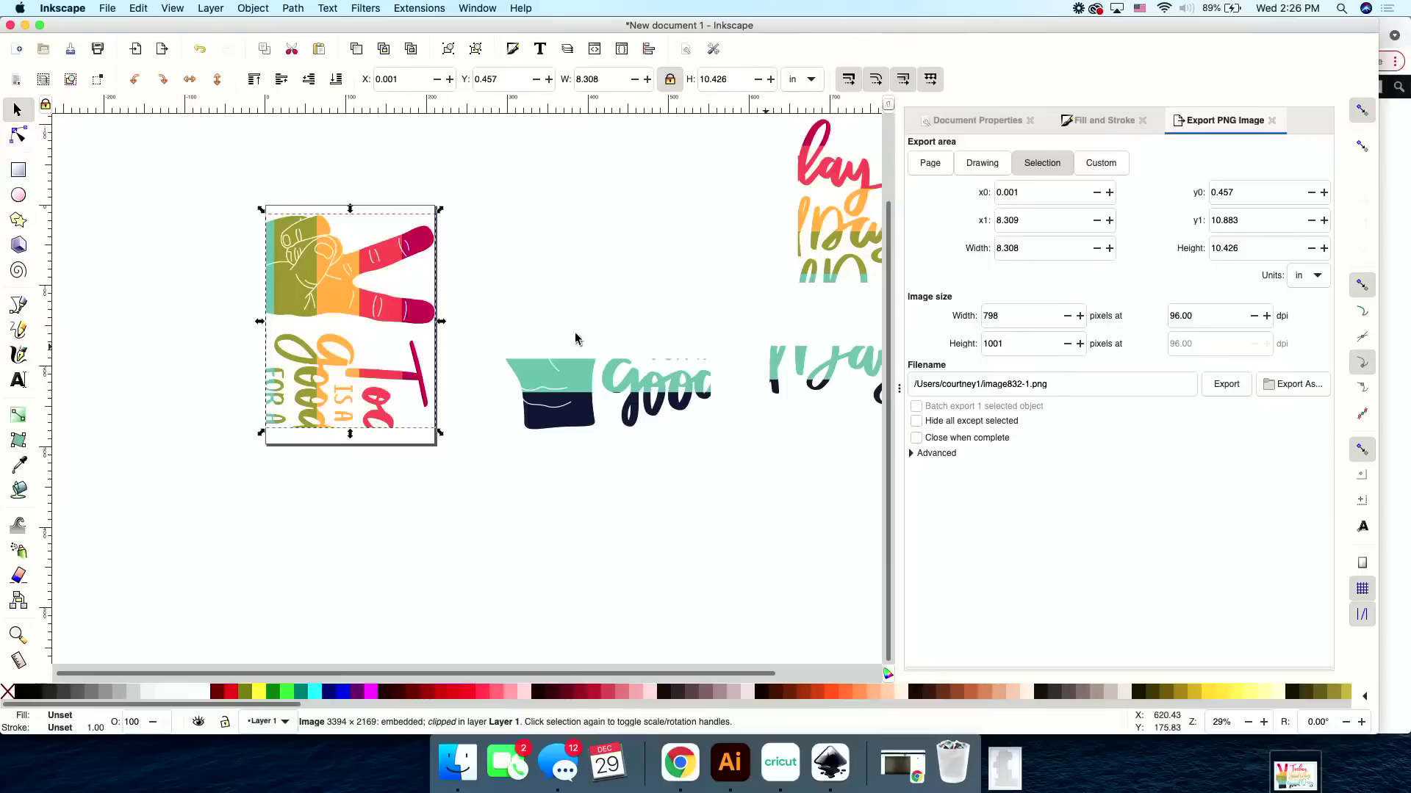
# Fine-tune the rotated top-left piece's horizontal position so it fits the page width, and clear the selection.
pyautogui.scroll(2, 176, 287)
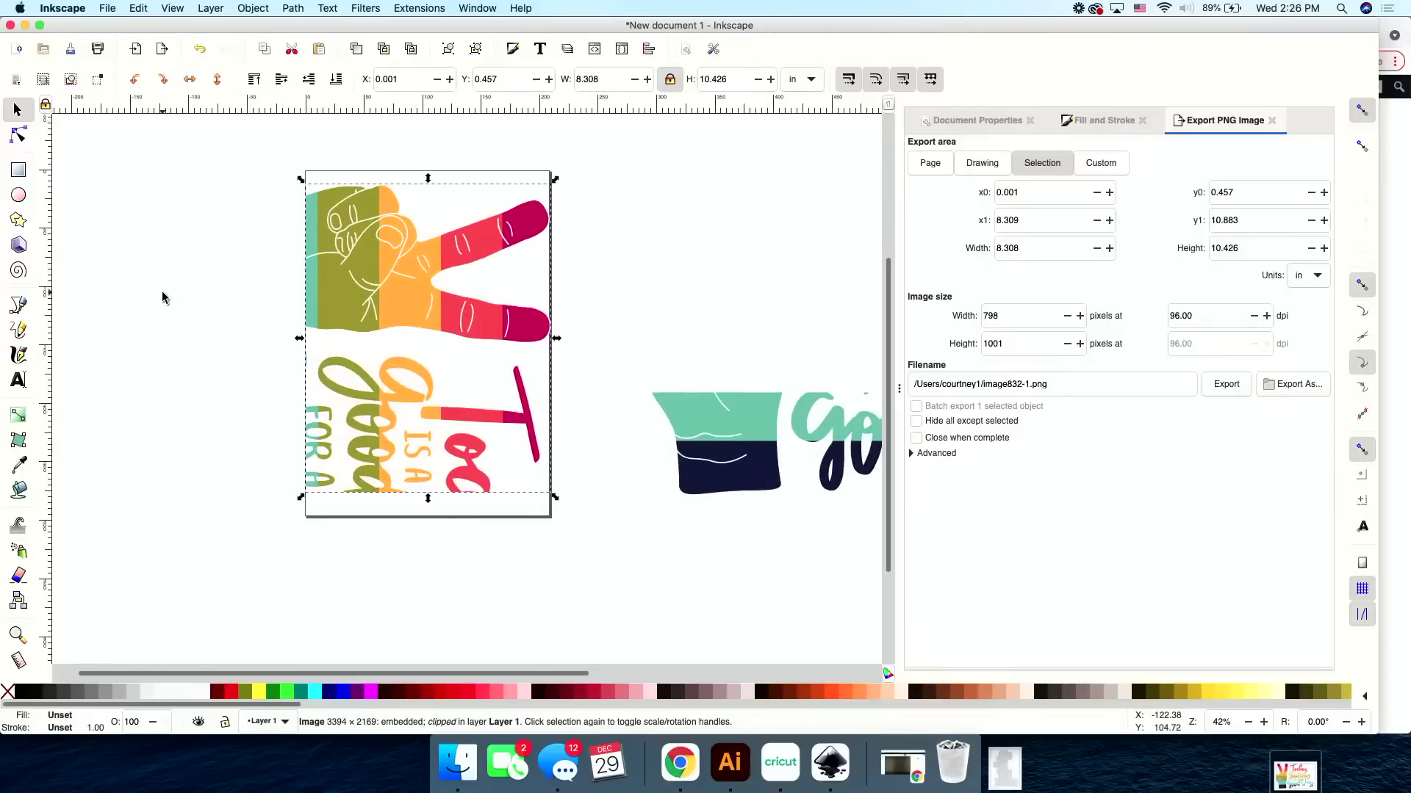
pyautogui.scroll(2, 162, 291)
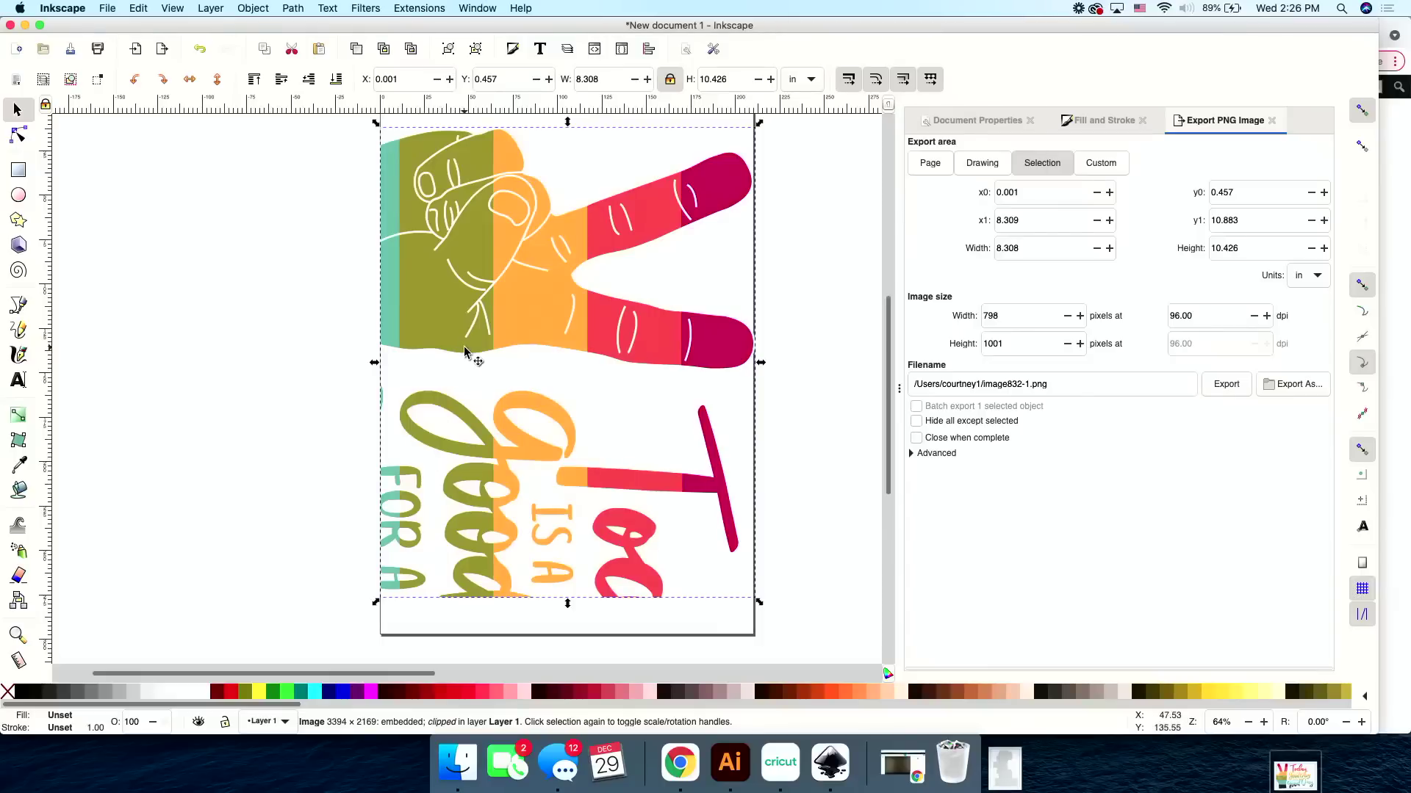
pyautogui.moveTo(446, 313); pyautogui.dragTo(445, 313)
pyautogui.click(235, 469)
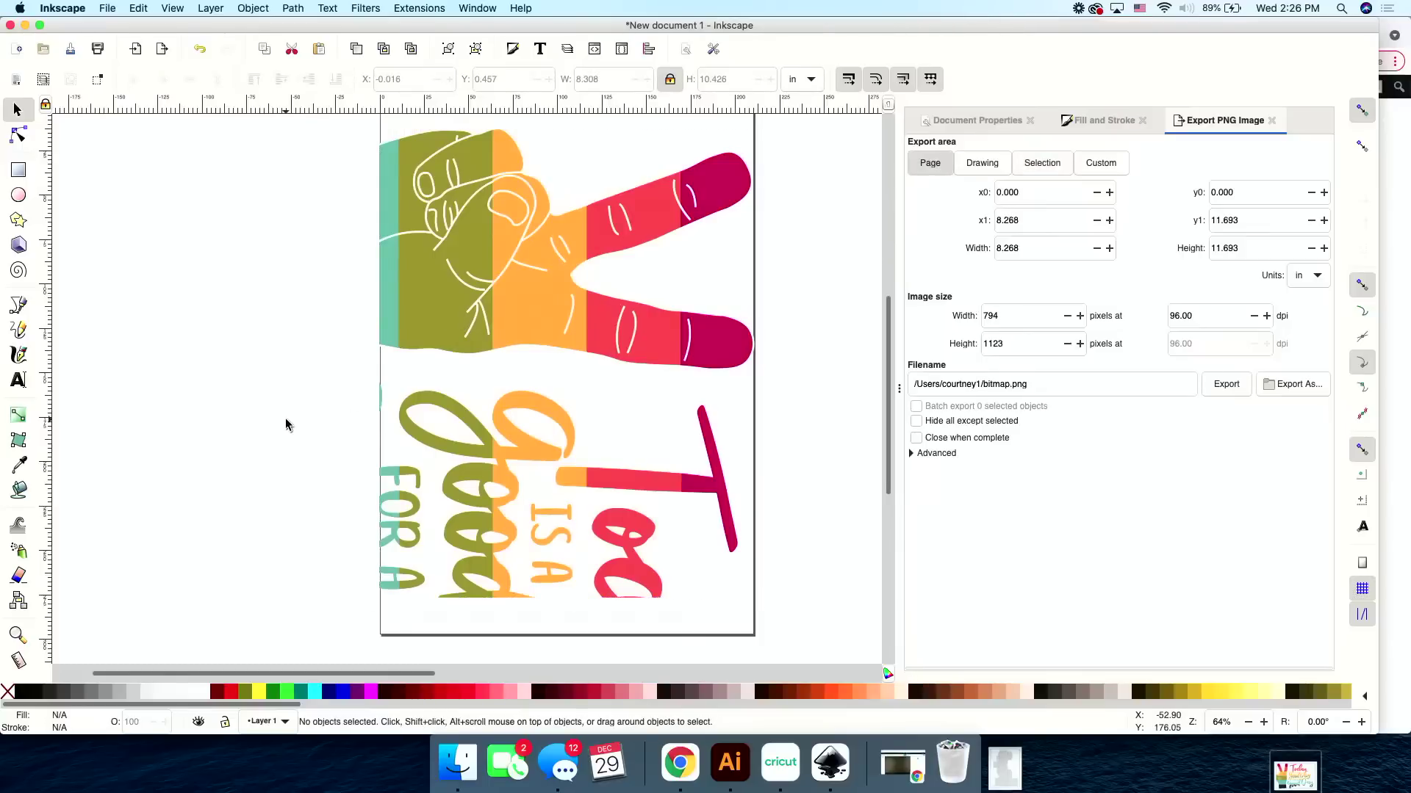
# Change the PNG export file name to bathmat, the person's first name and 1, joined by hyphens.
pyautogui.scroll(-2, 280, 420)
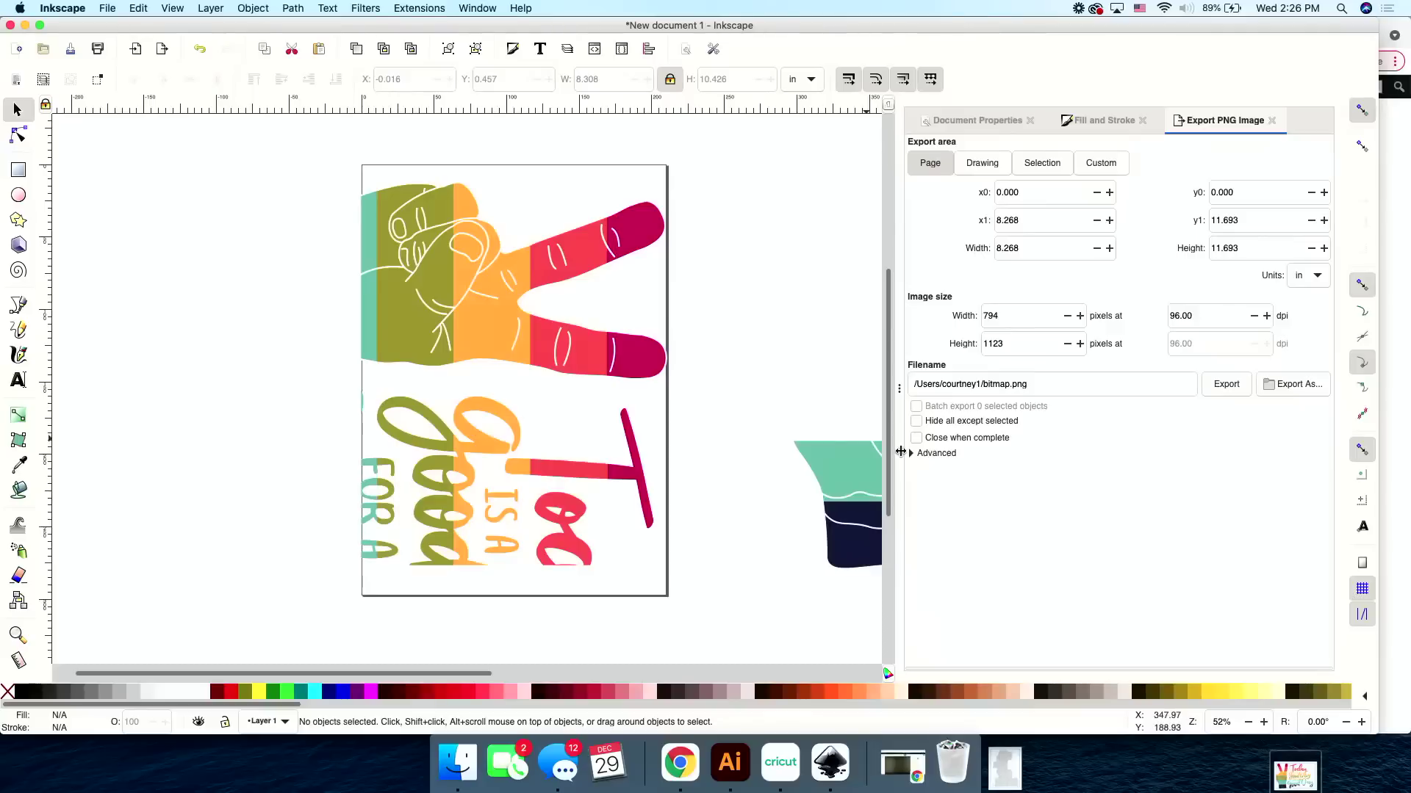
pyautogui.click(1008, 384)
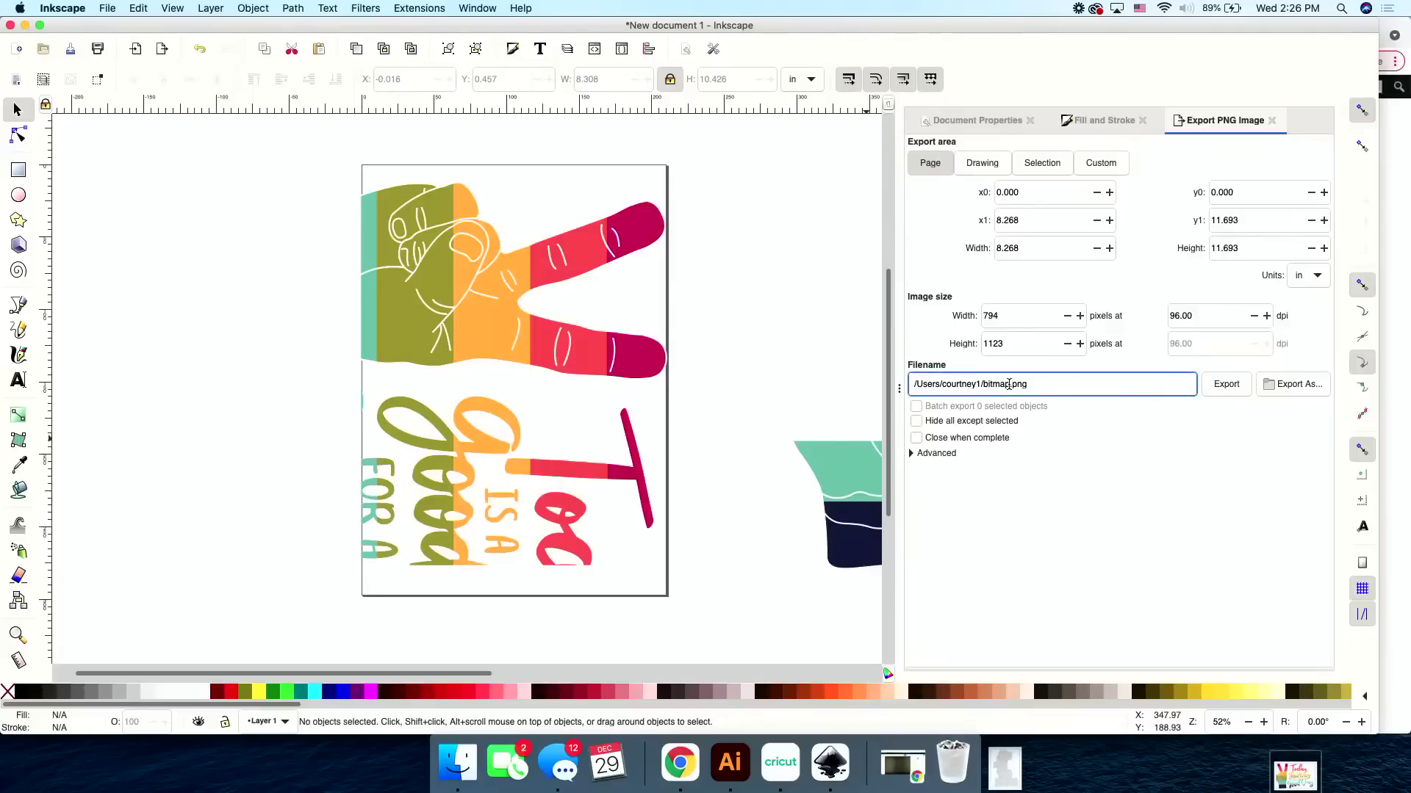
pyautogui.click(1009, 384)
pyautogui.press('BackSpace')
pyautogui.press('BackSpace')
pyautogui.press('BackSpace')
pyautogui.press('BackSpace')
pyautogui.press('BackSpace')
pyautogui.press('BackSpace')
pyautogui.write('bathmat-tanner-1')
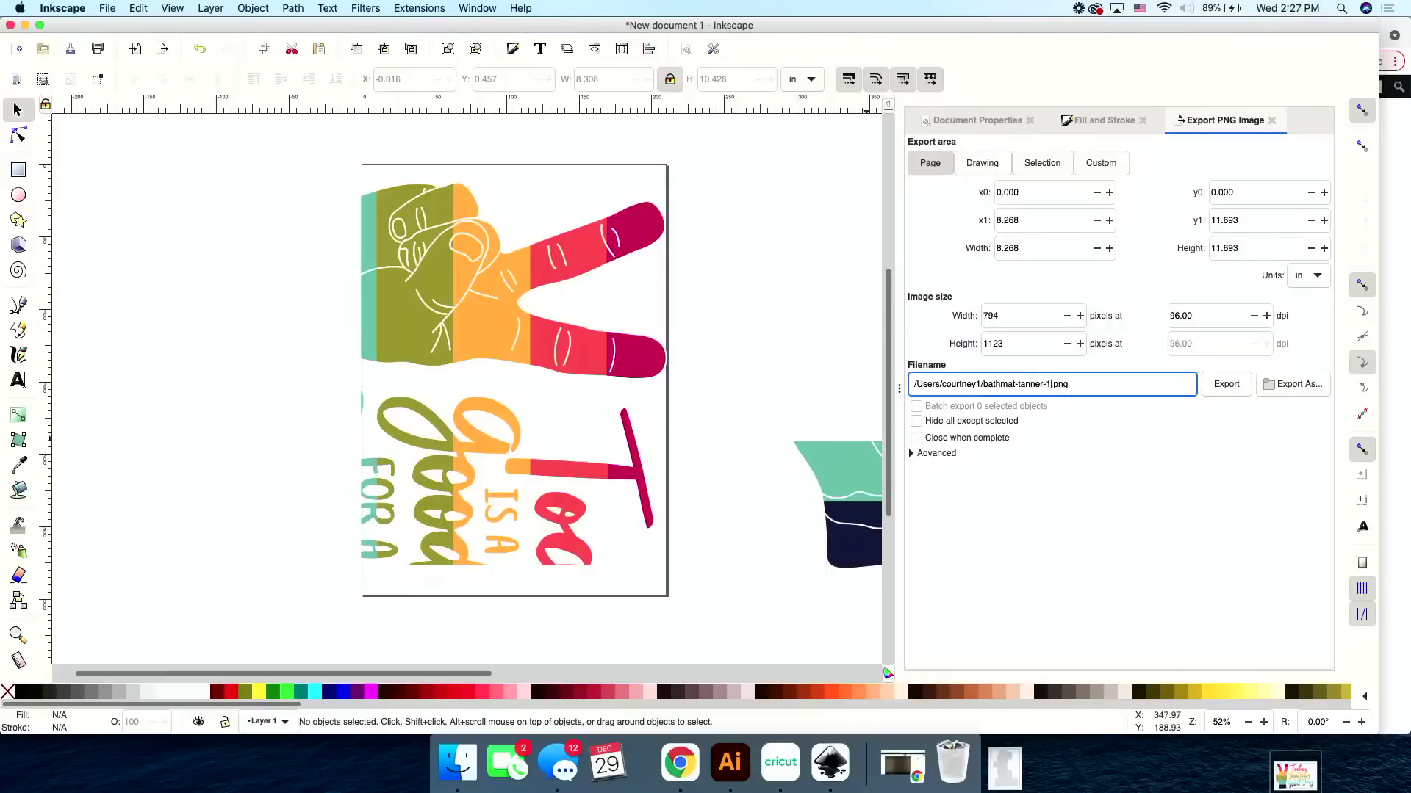
# Export the page with the top-left piece as a PNG into the Documents folder.
pyautogui.click(1227, 396)
pyautogui.click(1293, 385)
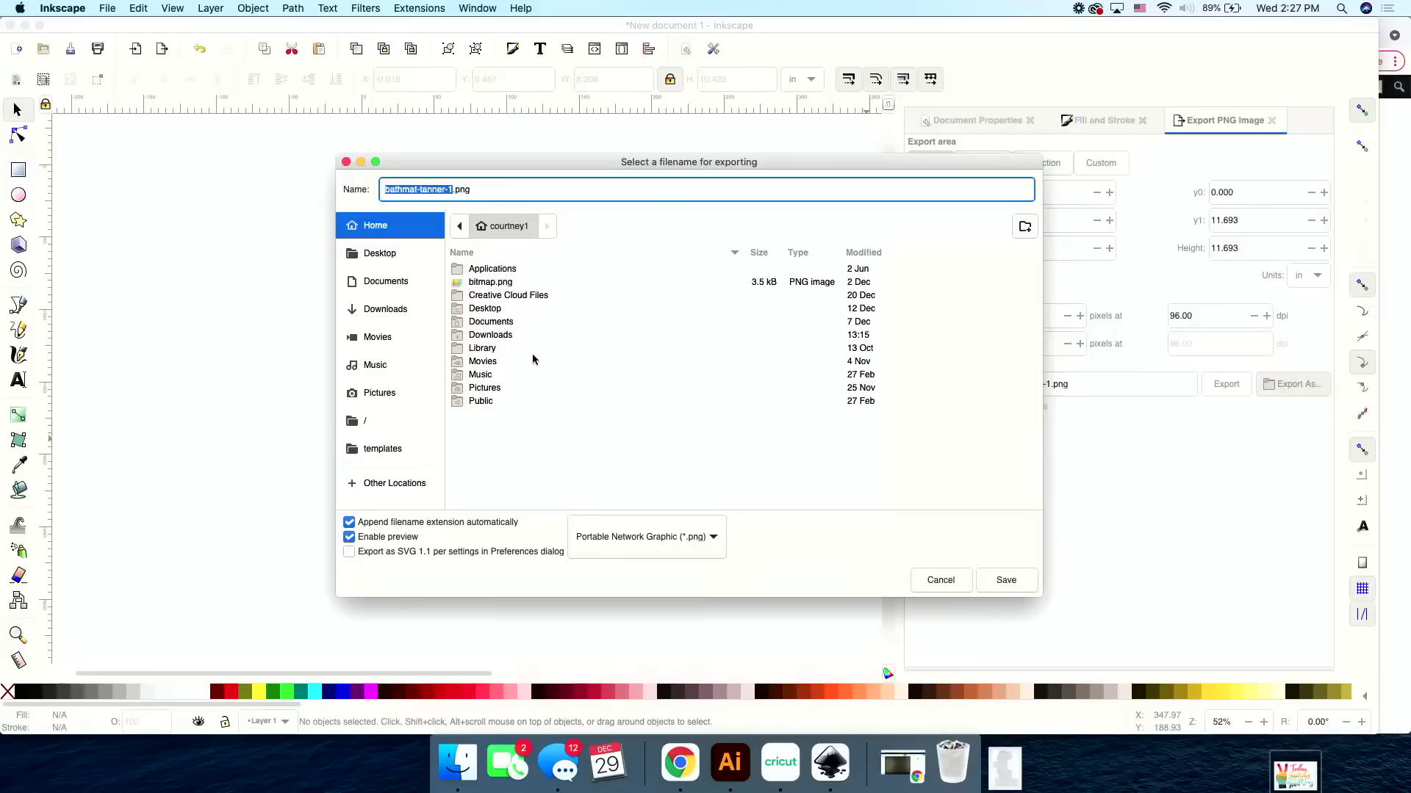
pyautogui.click(505, 328)
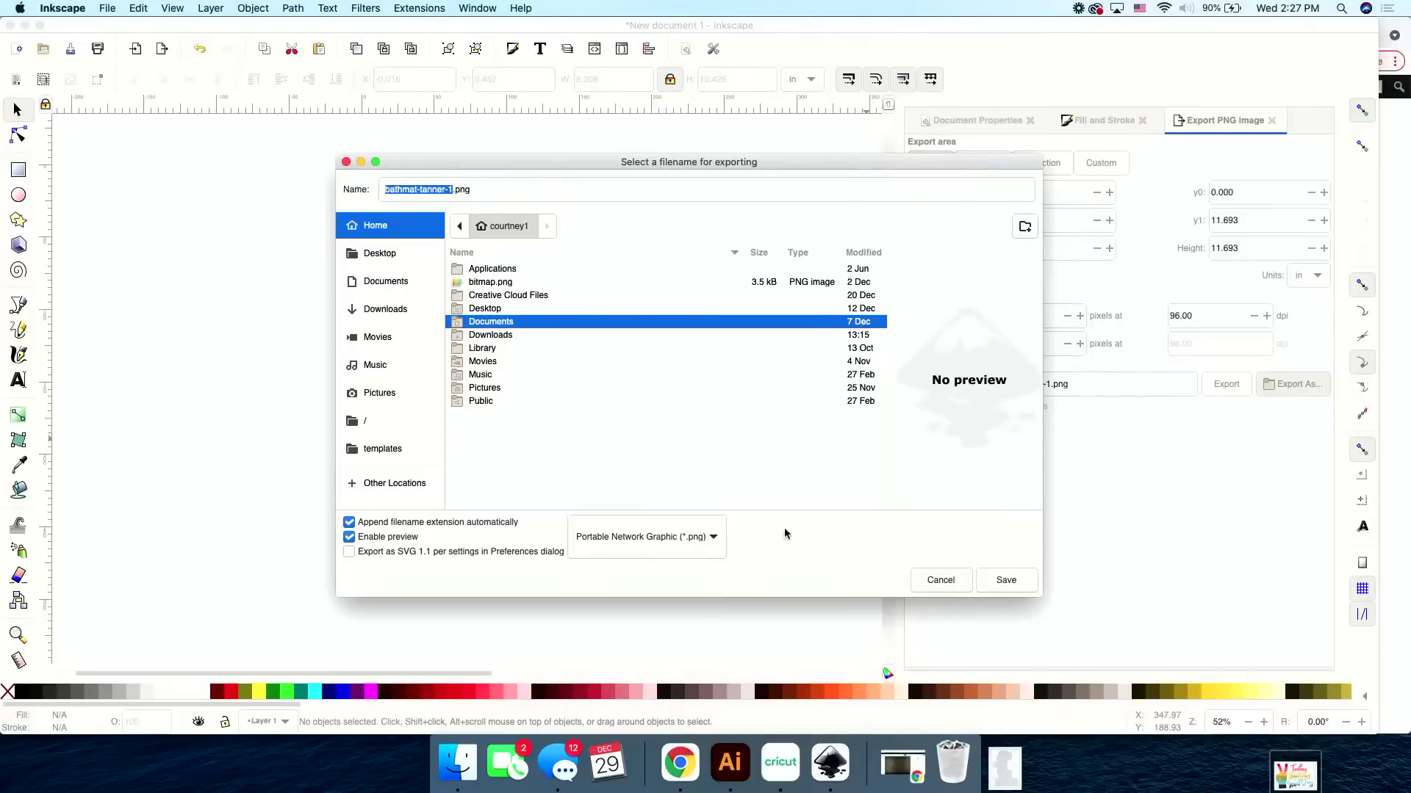
pyautogui.click(1006, 581)
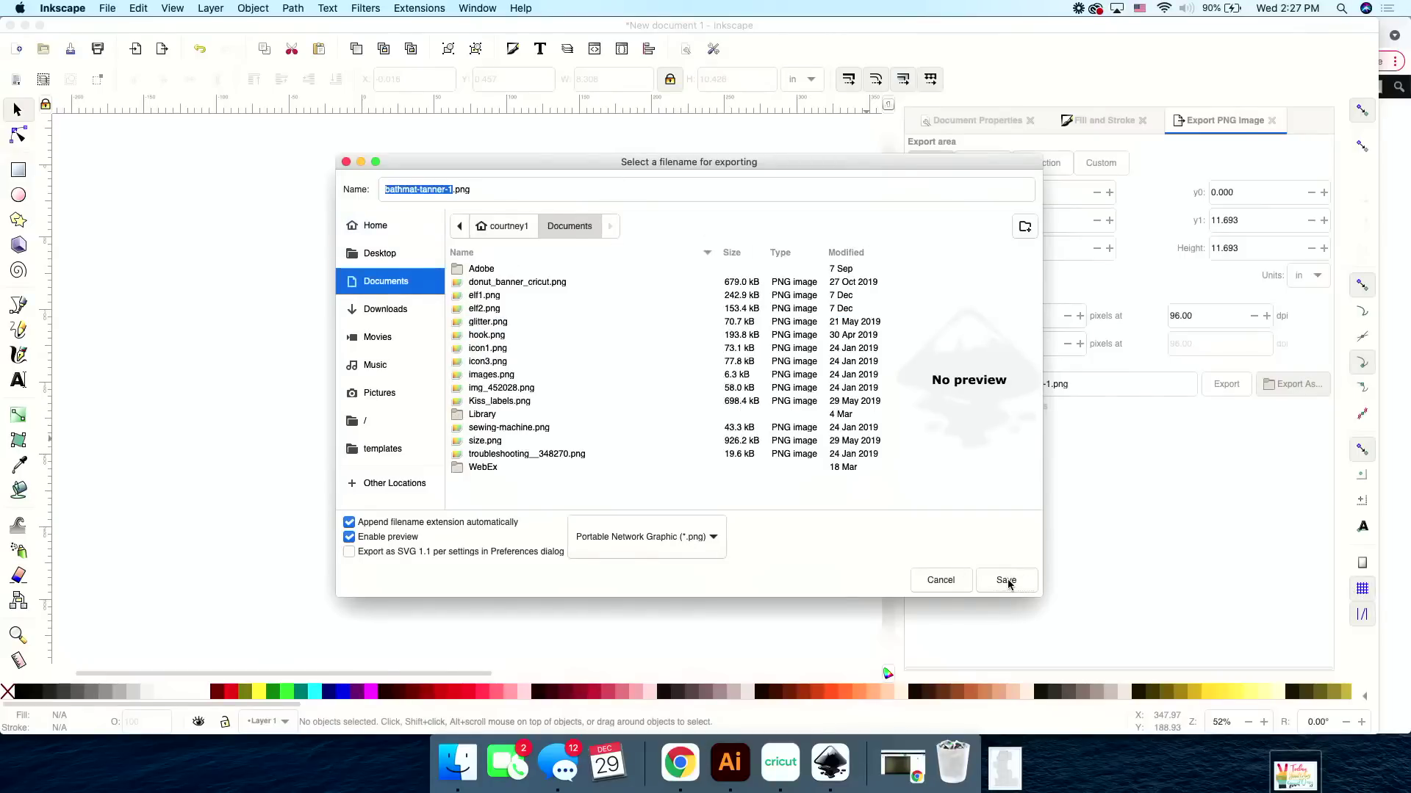
pyautogui.click(1006, 580)
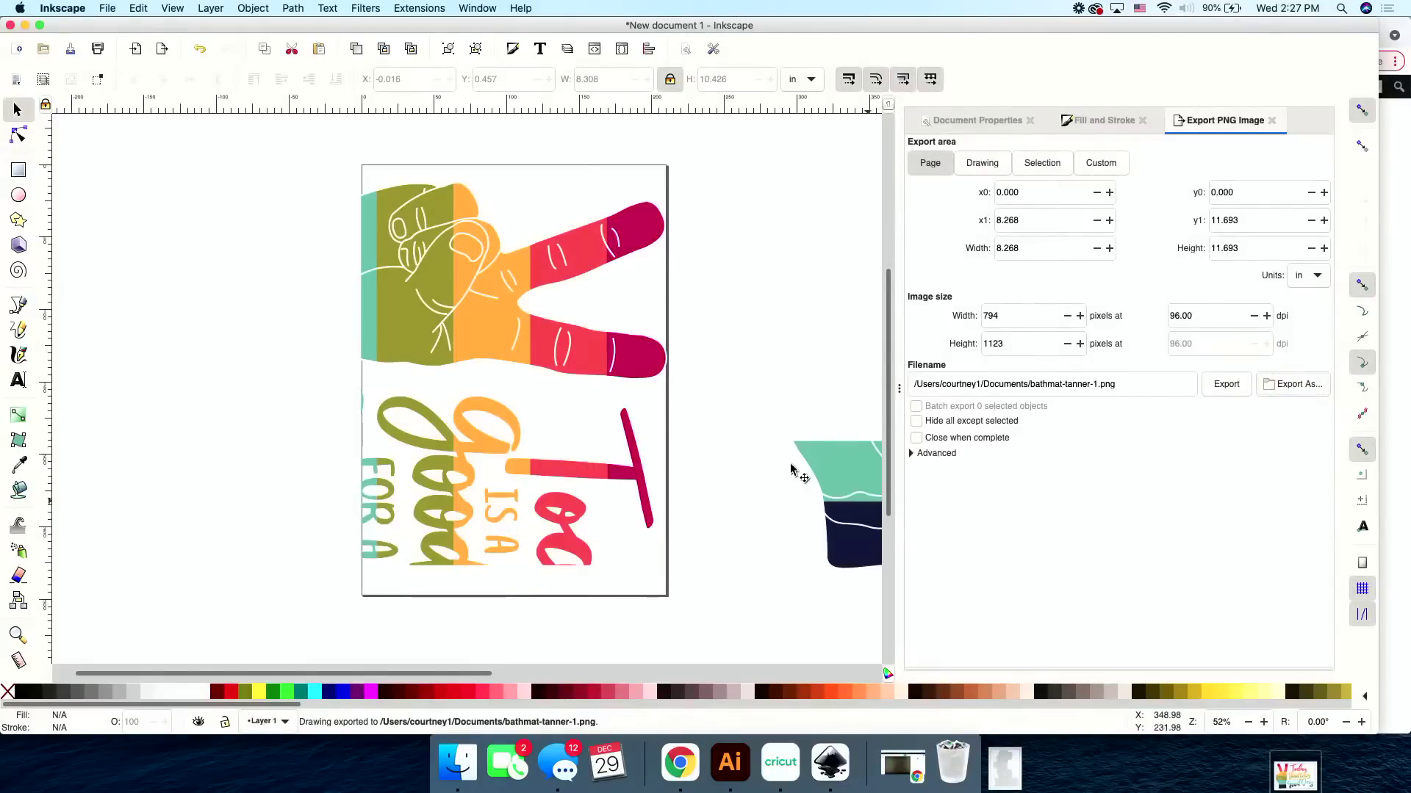
# Move the exported top-left piece off the page into the empty canvas to its left.
pyautogui.moveTo(538, 315); pyautogui.dragTo(382, 329)
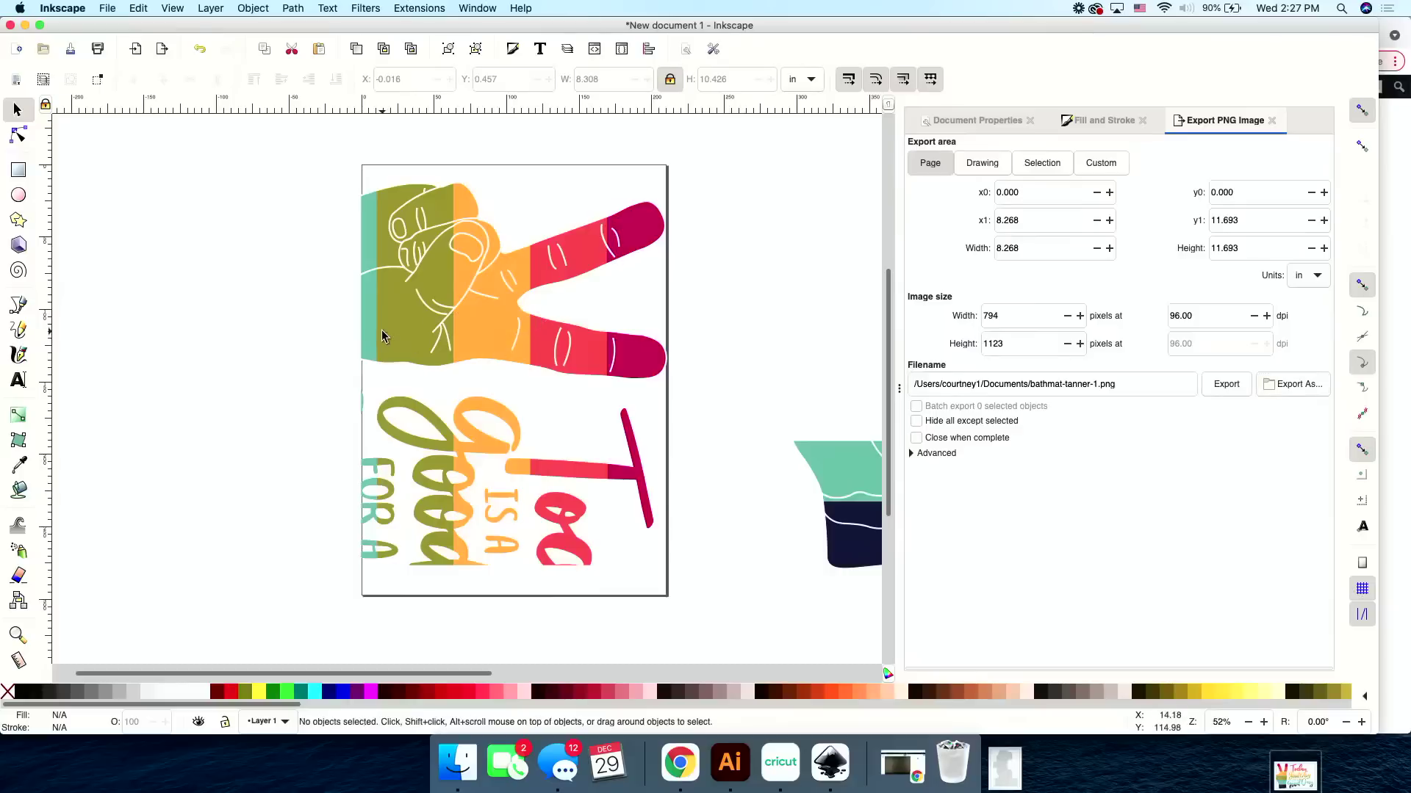
pyautogui.click(443, 293)
pyautogui.moveTo(280, 301); pyautogui.dragTo(77, 303)
pyautogui.hscroll(-2, 370, 311)
pyautogui.scroll(-1, 370, 311)
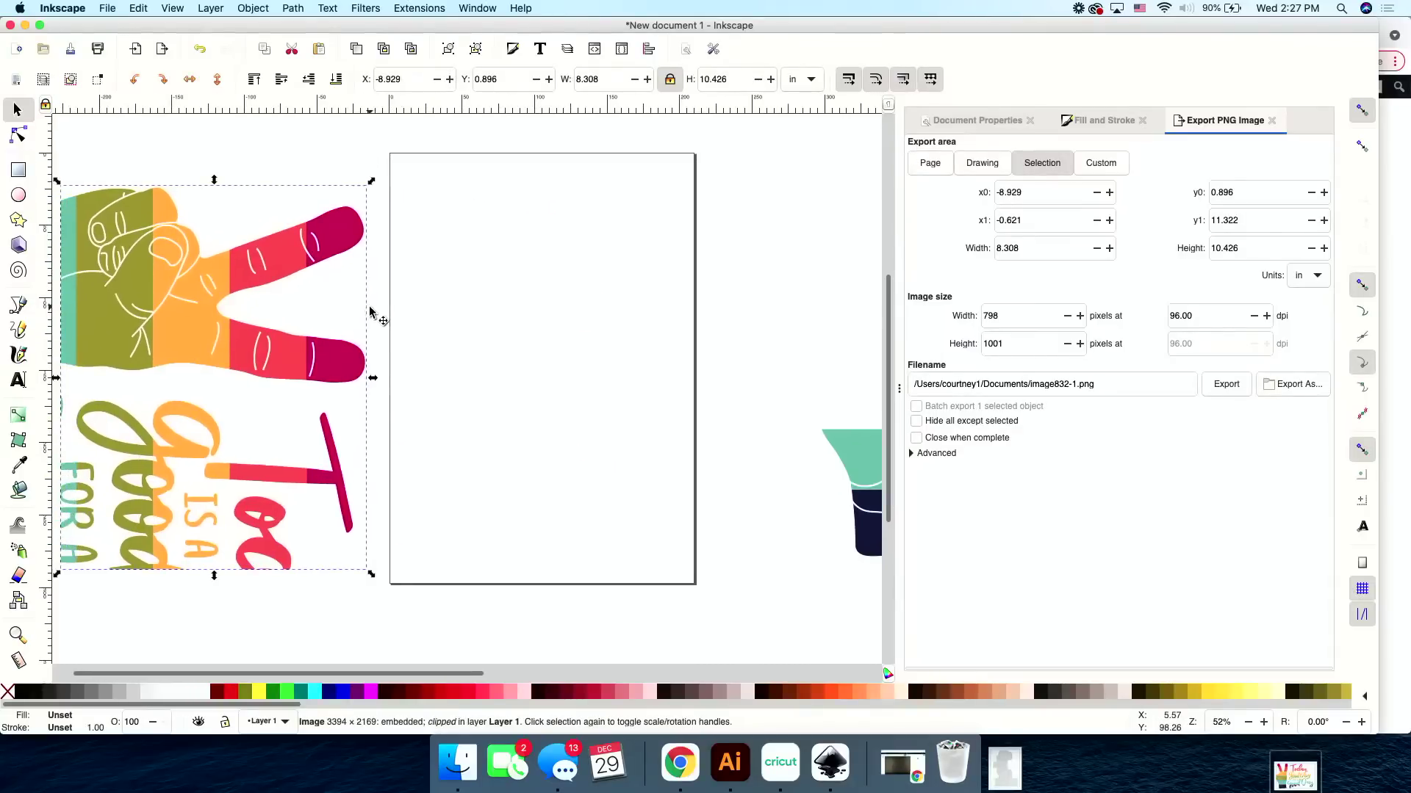
# Bring the bottom-left artwork piece onto the page and rotate it 90° clockwise.
pyautogui.click(865, 460)
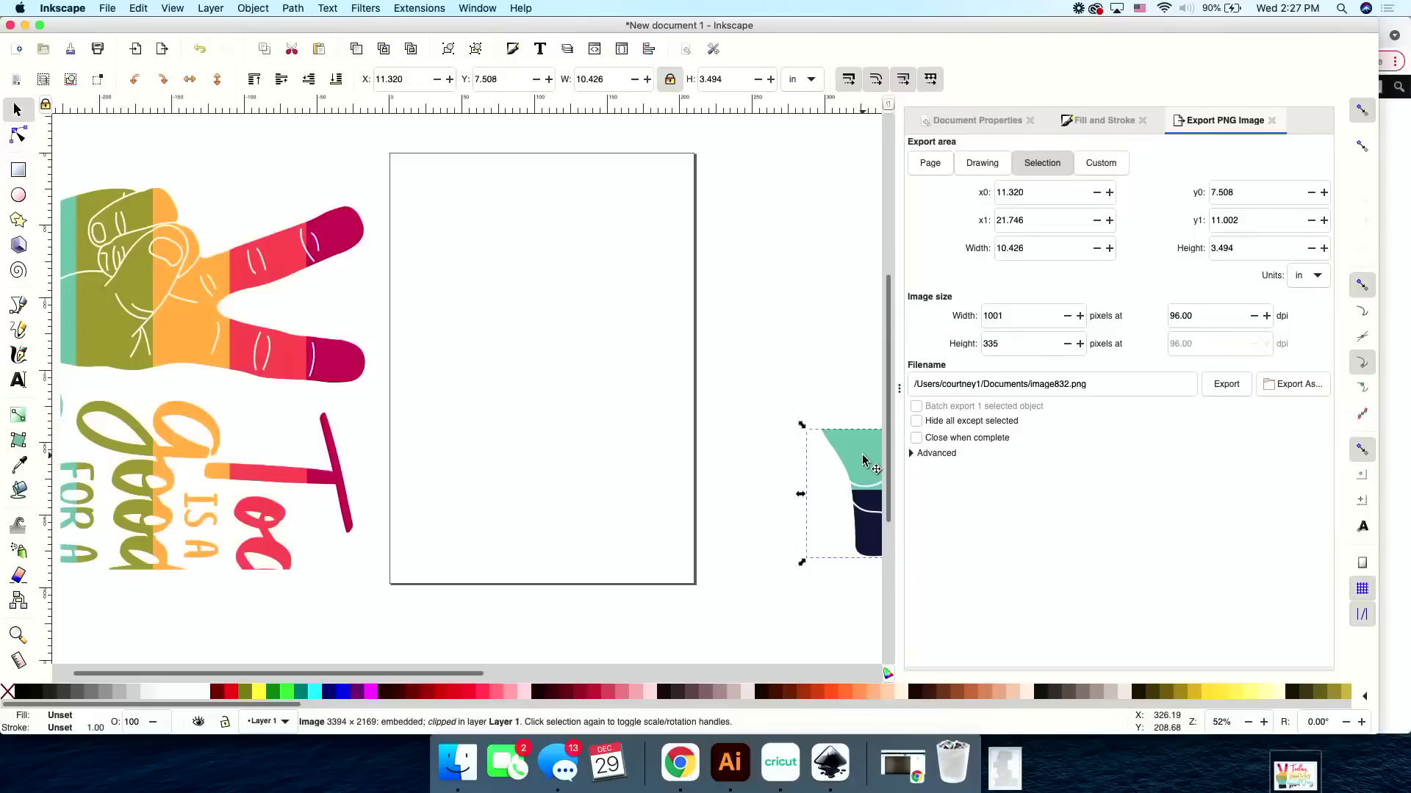
pyautogui.moveTo(860, 463); pyautogui.dragTo(443, 344)
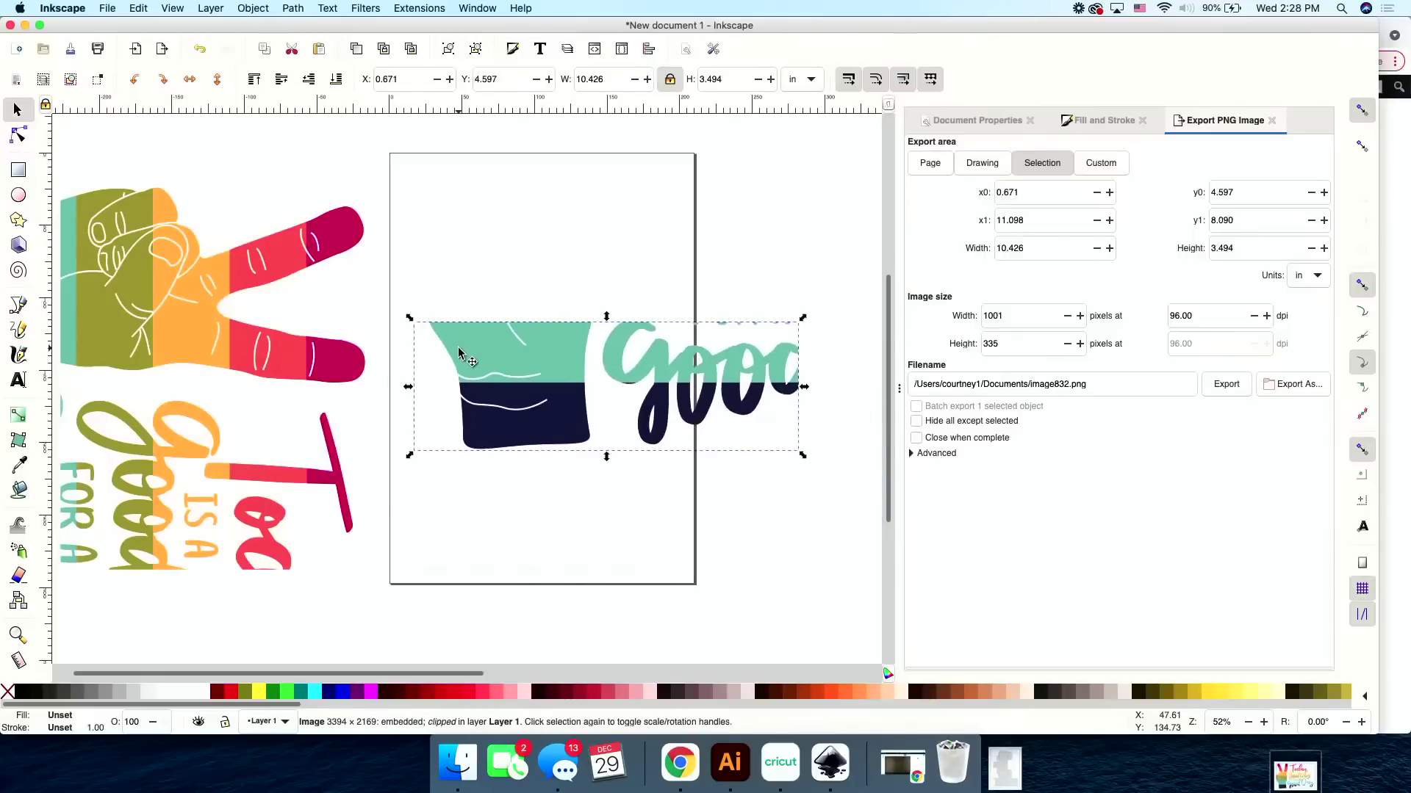
pyautogui.click(162, 79)
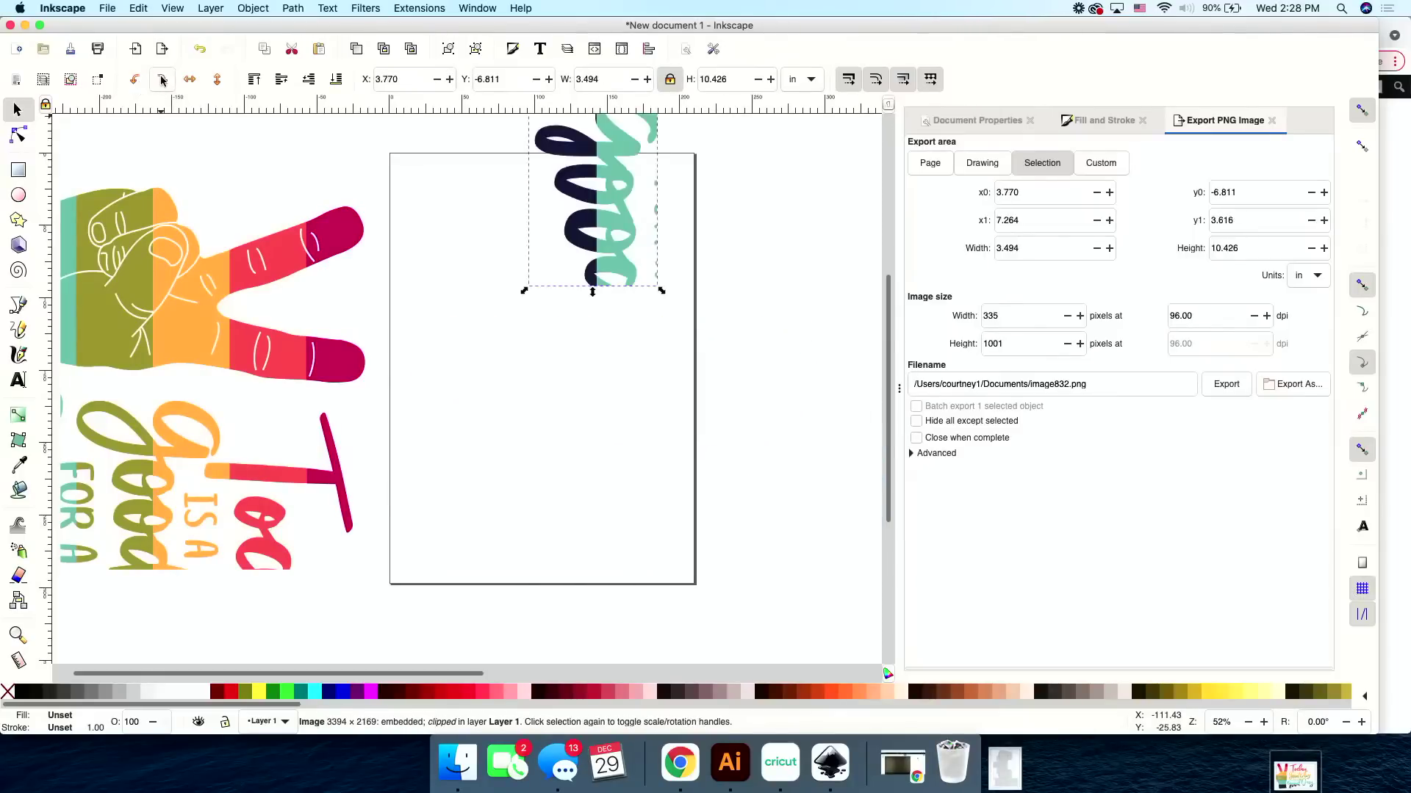
# Reposition the rotated bottom-left piece so it lies entirely inside the page, and clear the selection.
pyautogui.moveTo(594, 294); pyautogui.dragTo(599, 368)
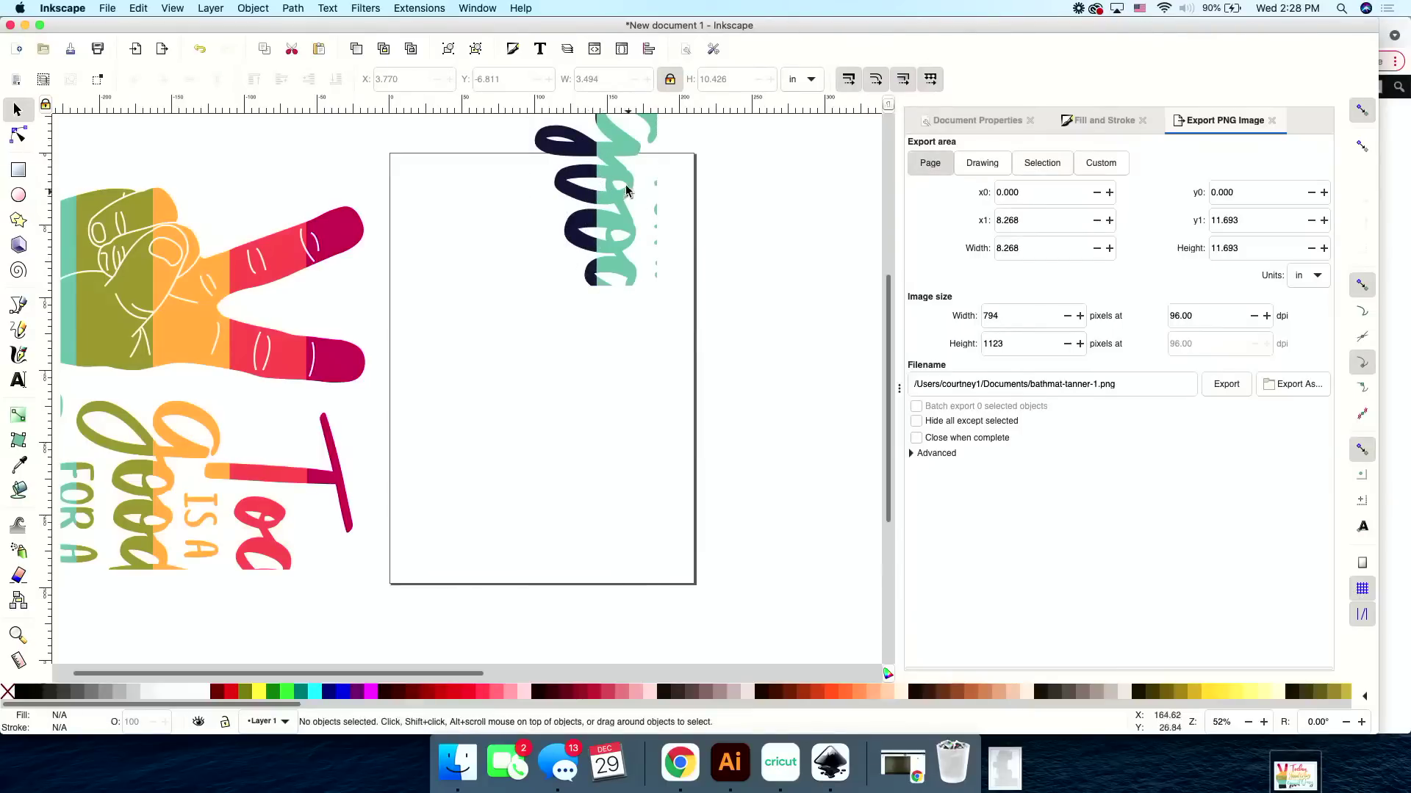
pyautogui.scroll(3, 681, 213)
pyautogui.click(615, 170)
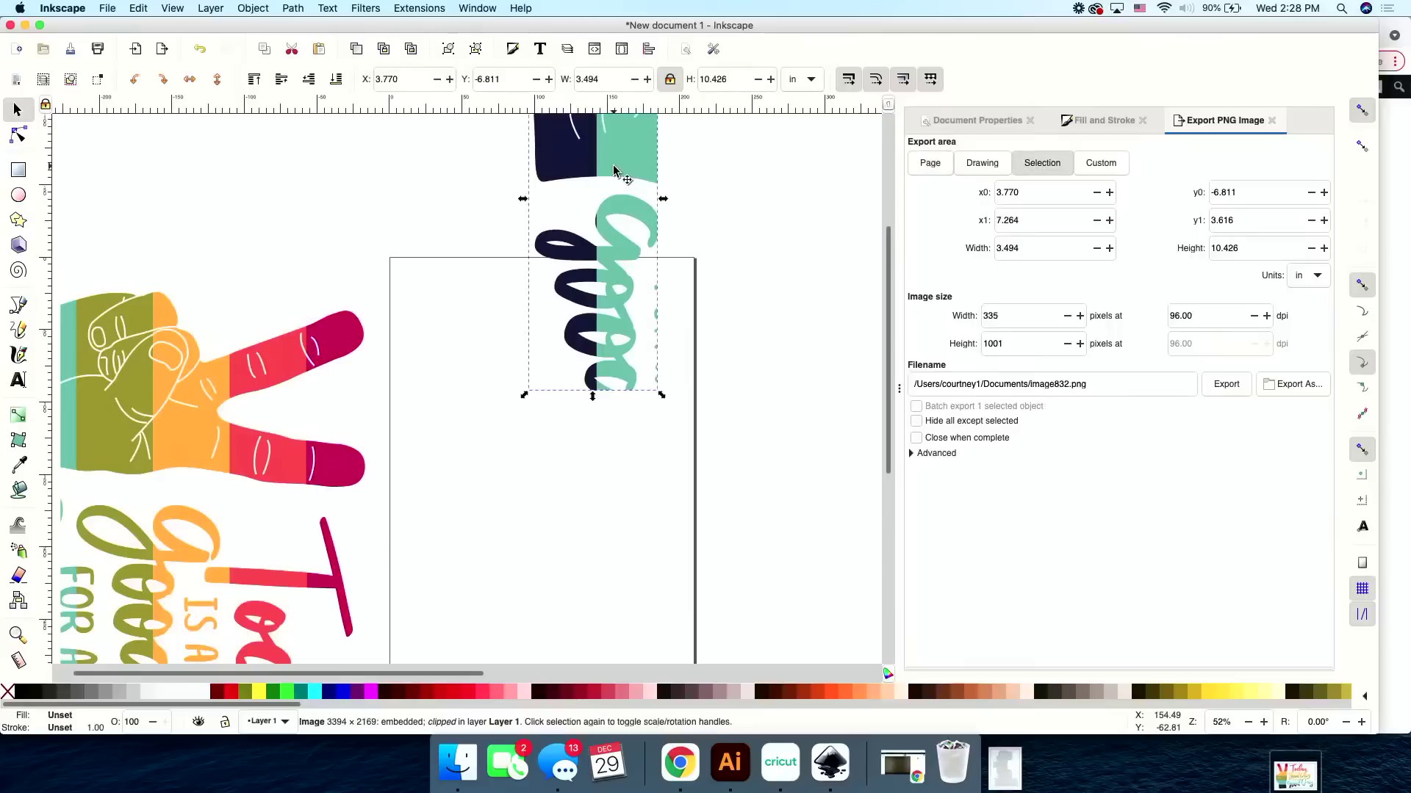
pyautogui.moveTo(615, 171); pyautogui.dragTo(561, 473)
pyautogui.scroll(-3, 565, 474)
pyautogui.hscroll(1, 565, 473)
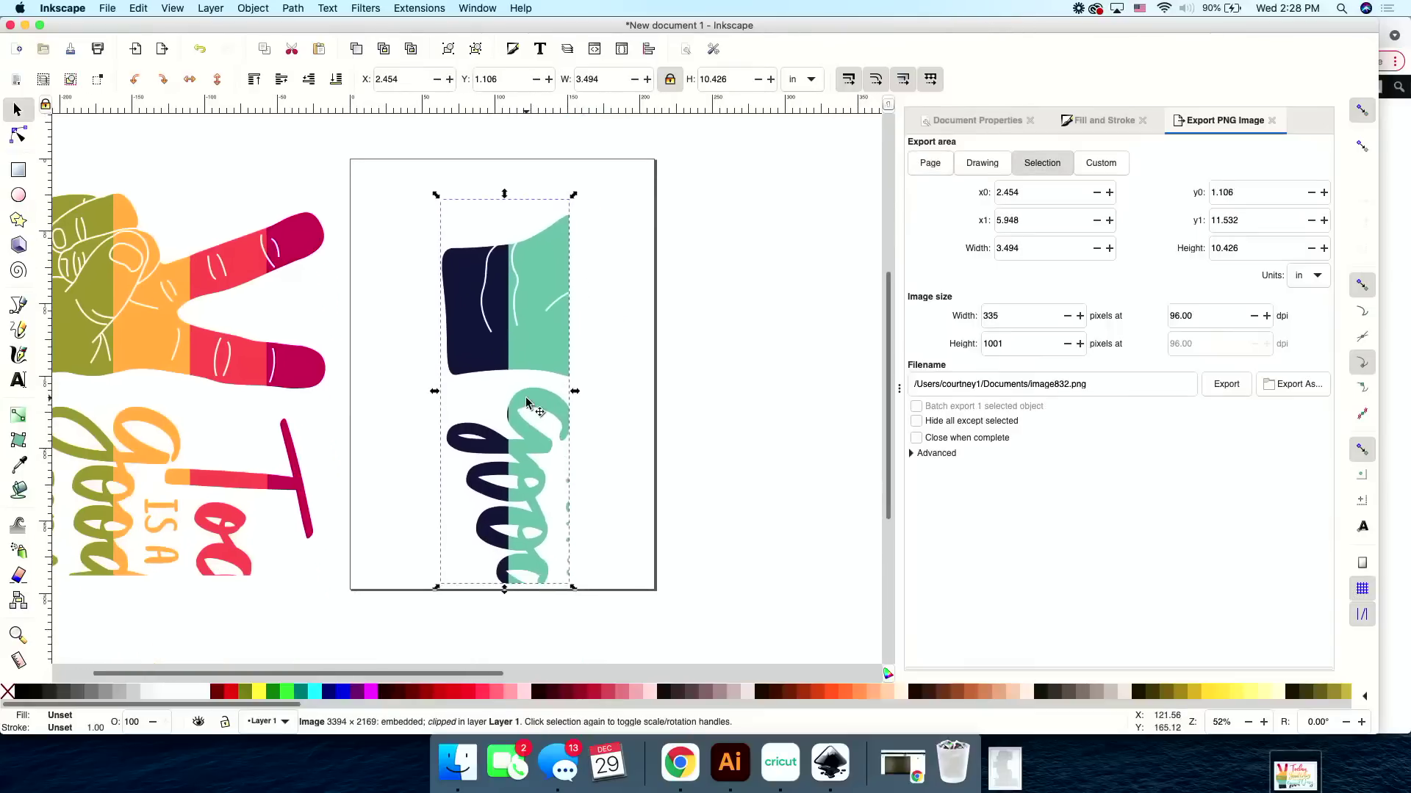
pyautogui.moveTo(520, 383); pyautogui.dragTo(518, 365)
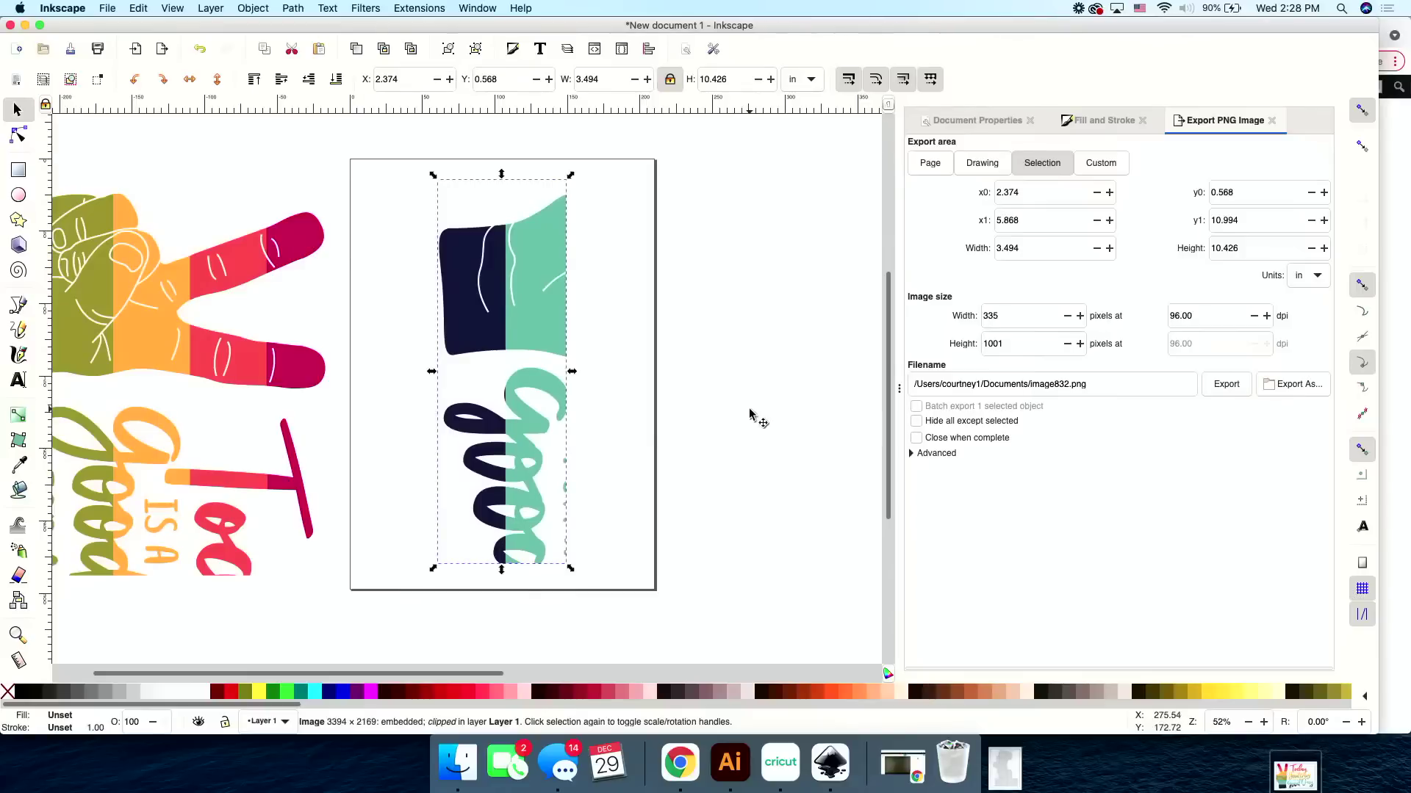
pyautogui.click(679, 400)
# Change the export file name's ending number to 2 and export the page as a PNG into Documents.
pyautogui.click(1096, 387)
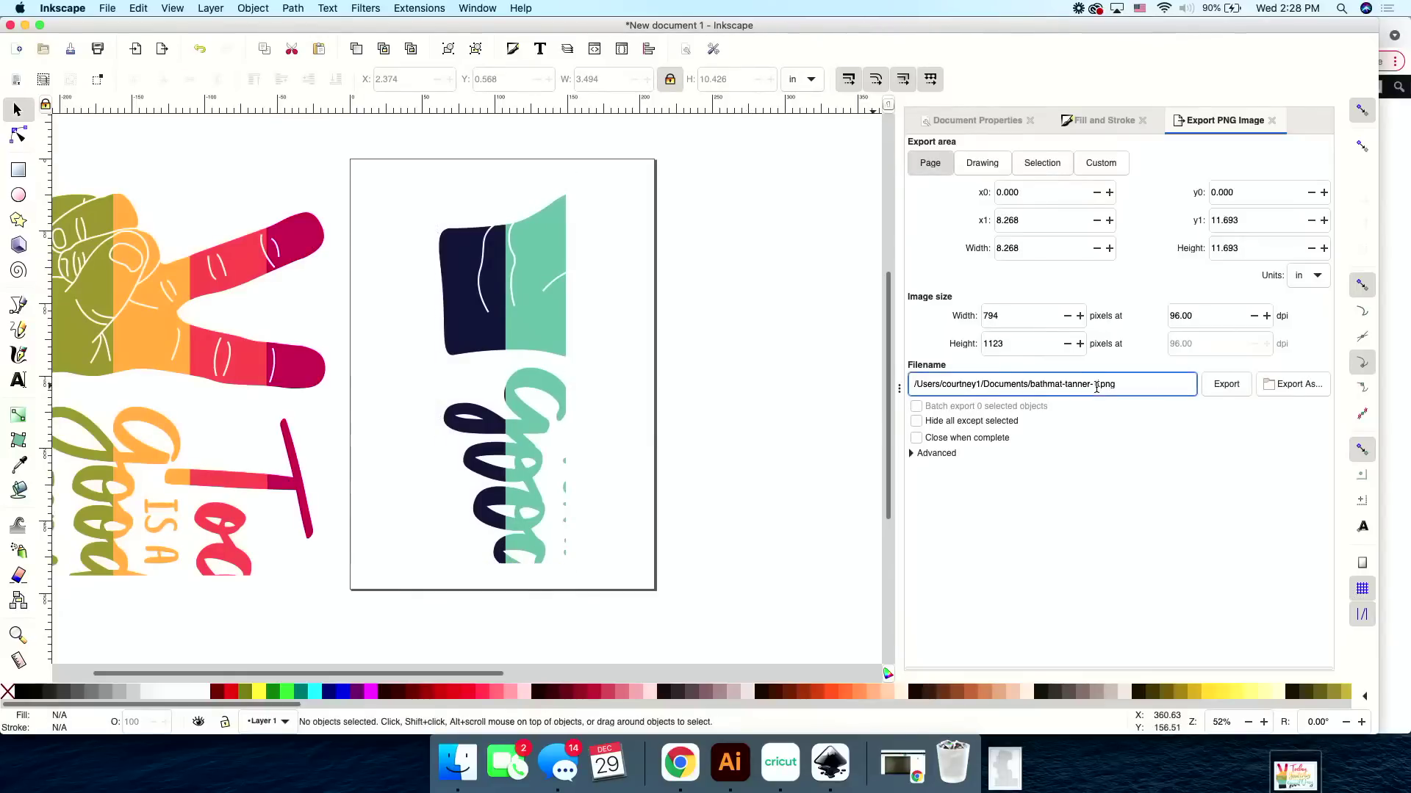
pyautogui.press('BackSpace')
pyautogui.write('2')
pyautogui.click(1289, 385)
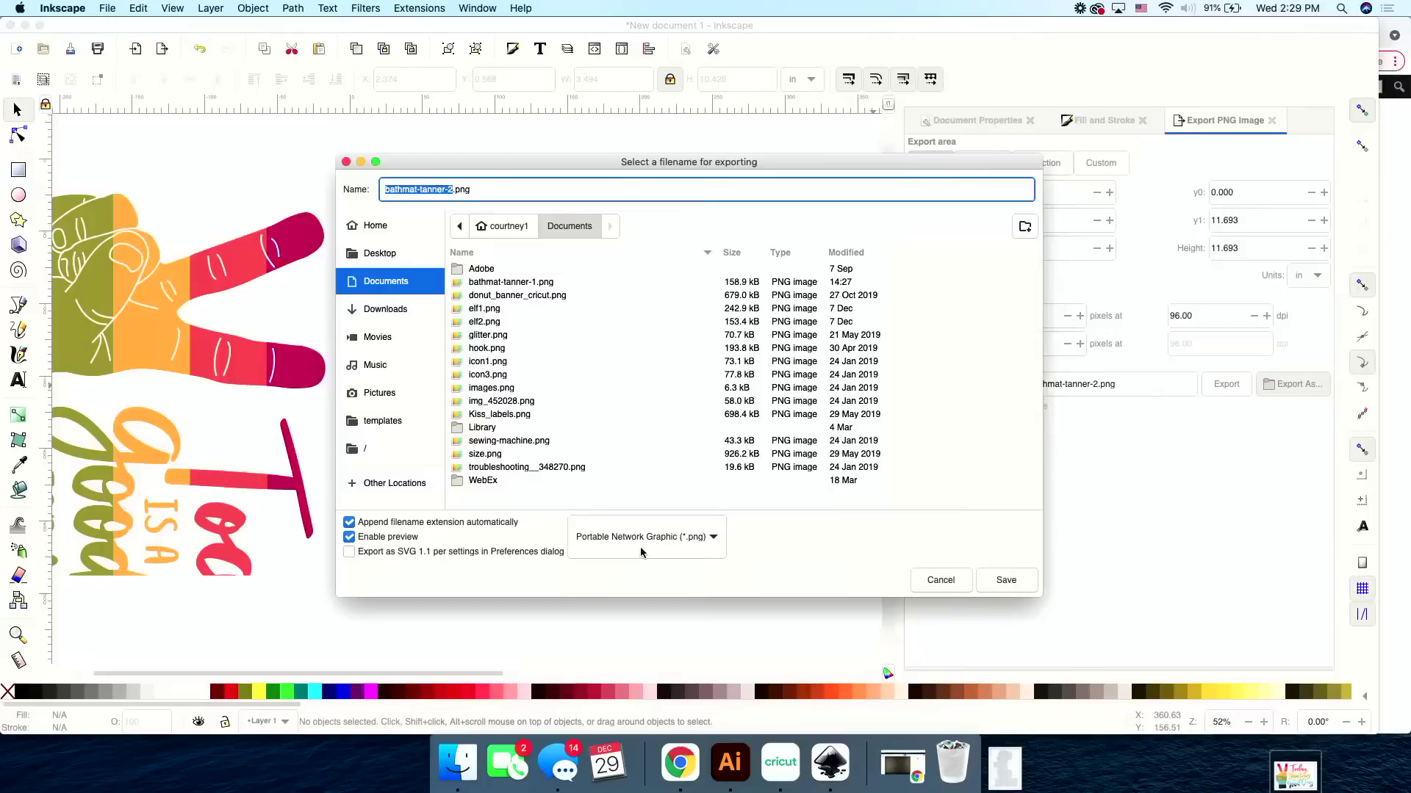
pyautogui.click(1006, 580)
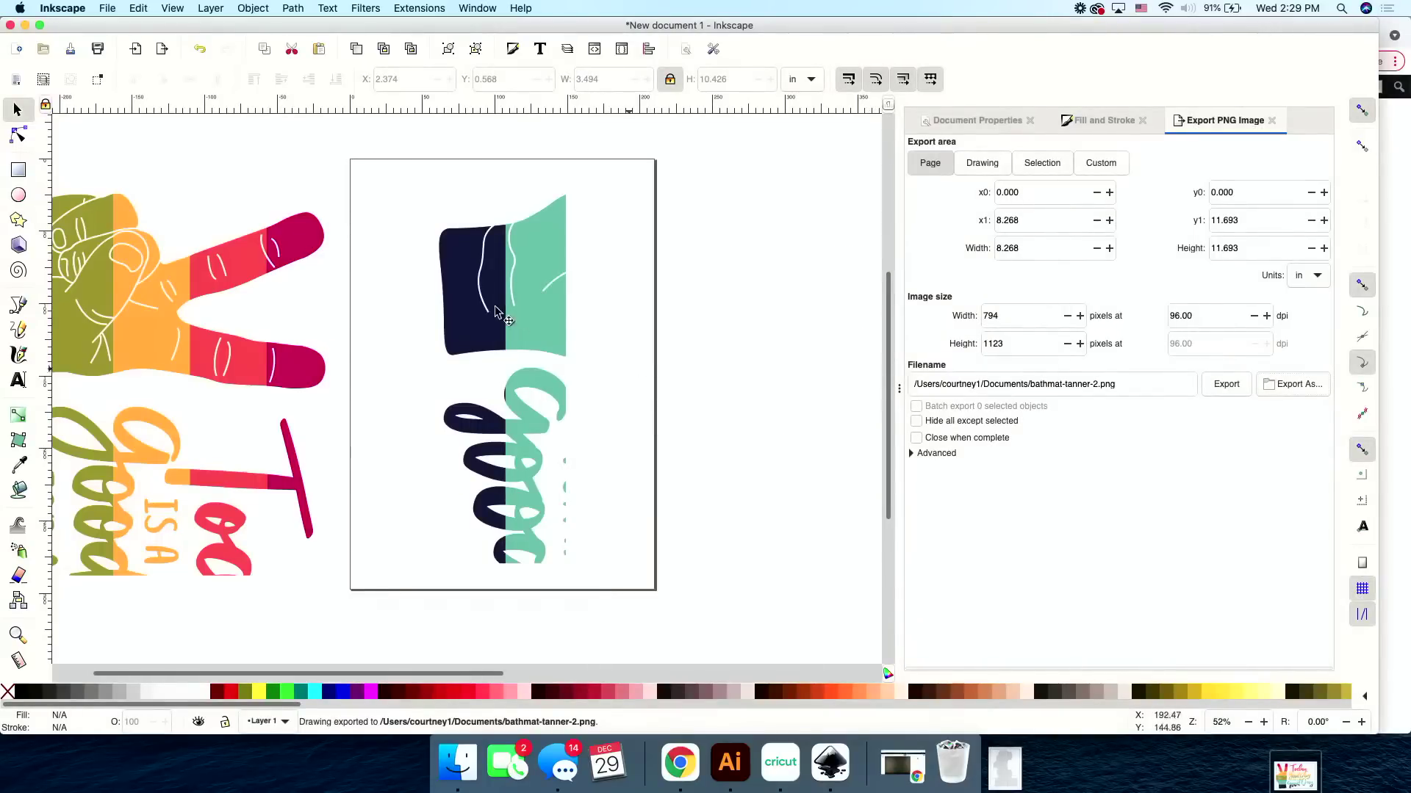
# Move the exported bottom-left piece off the page to the left, leaving the page clear.
pyautogui.scroll(-2, 516, 318)
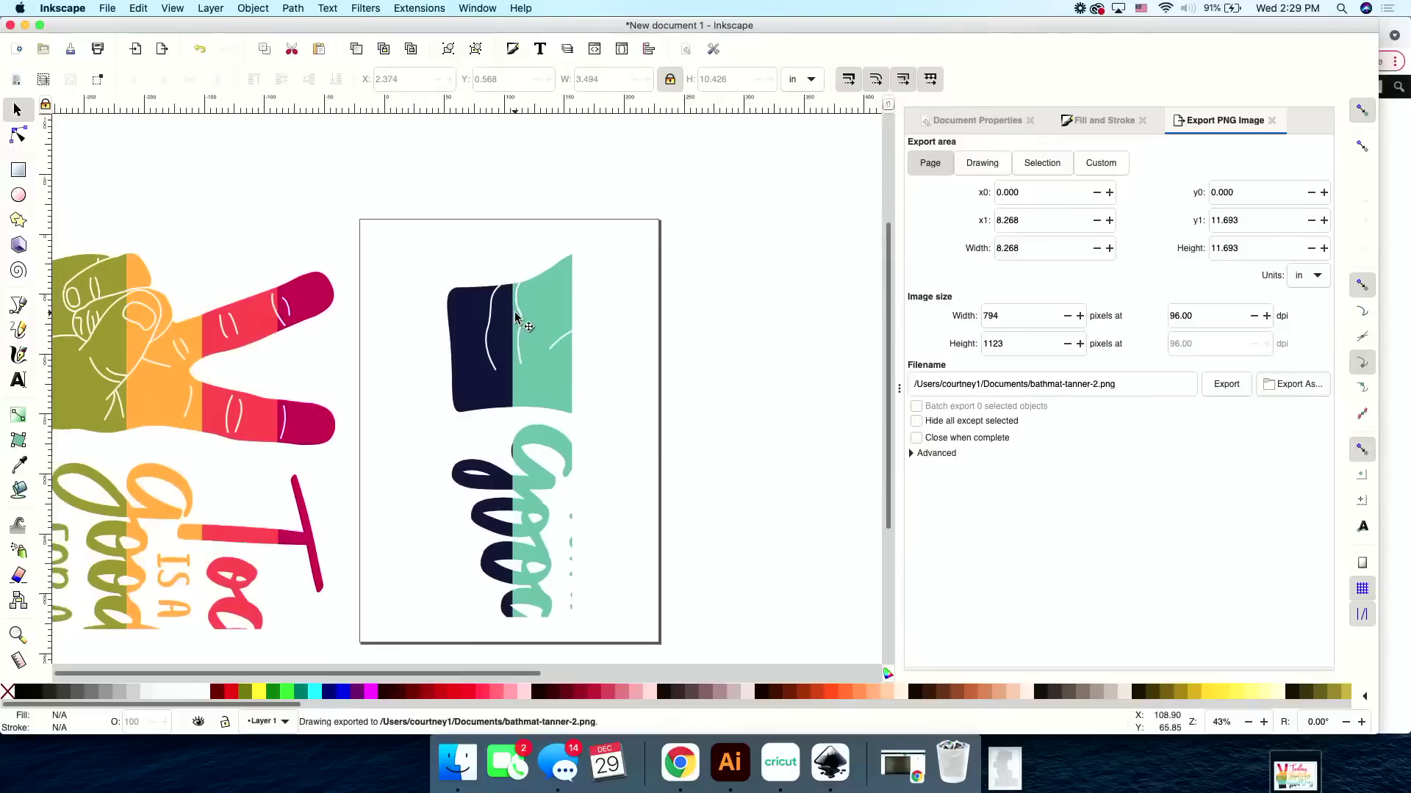
pyautogui.moveTo(482, 336); pyautogui.dragTo(156, 233)
pyautogui.hscroll(5, 378, 307)
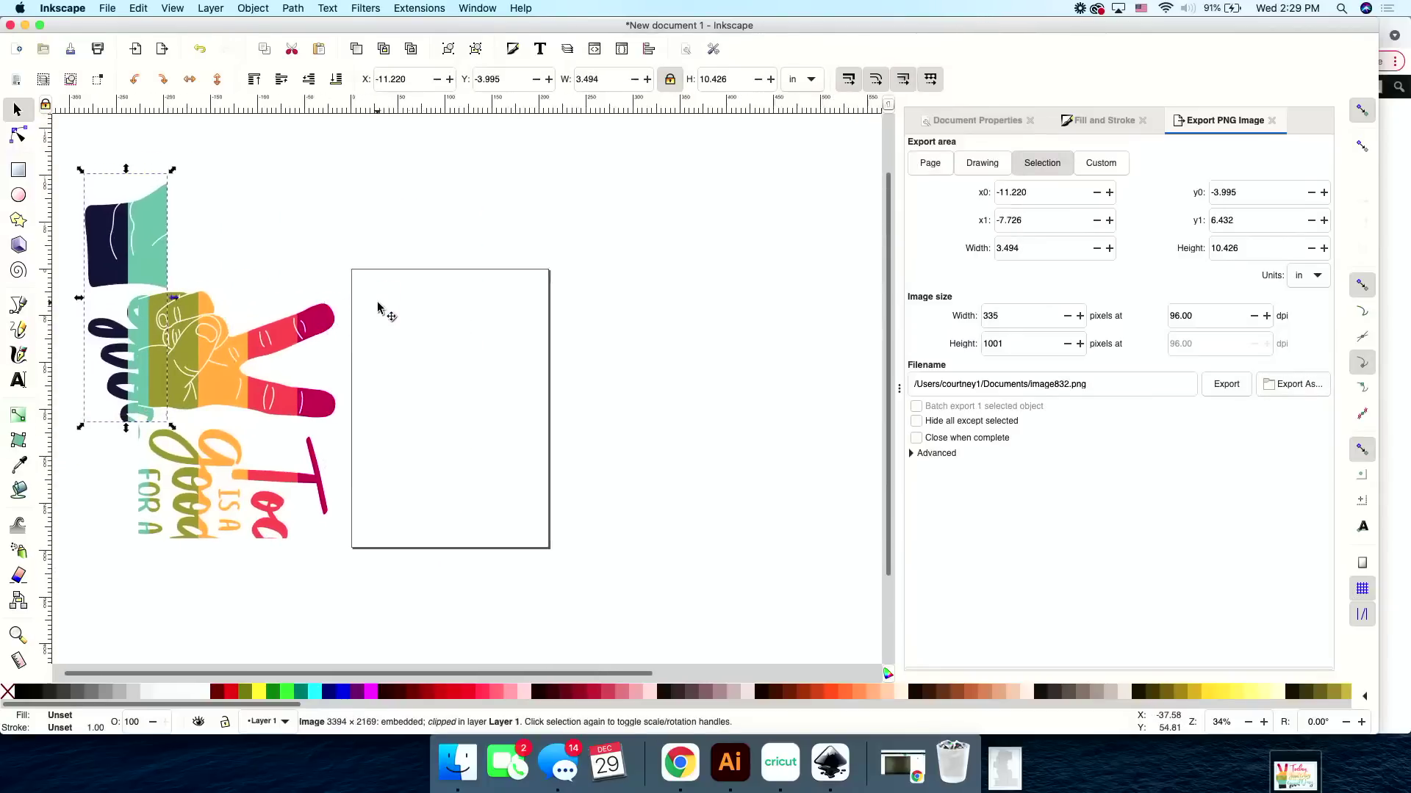
# Move the top-right artwork piece onto the page so it lies entirely inside it, and clear the selection.
pyautogui.hscroll(2, 514, 279)
pyautogui.scroll(-2, 514, 279)
pyautogui.click(759, 275)
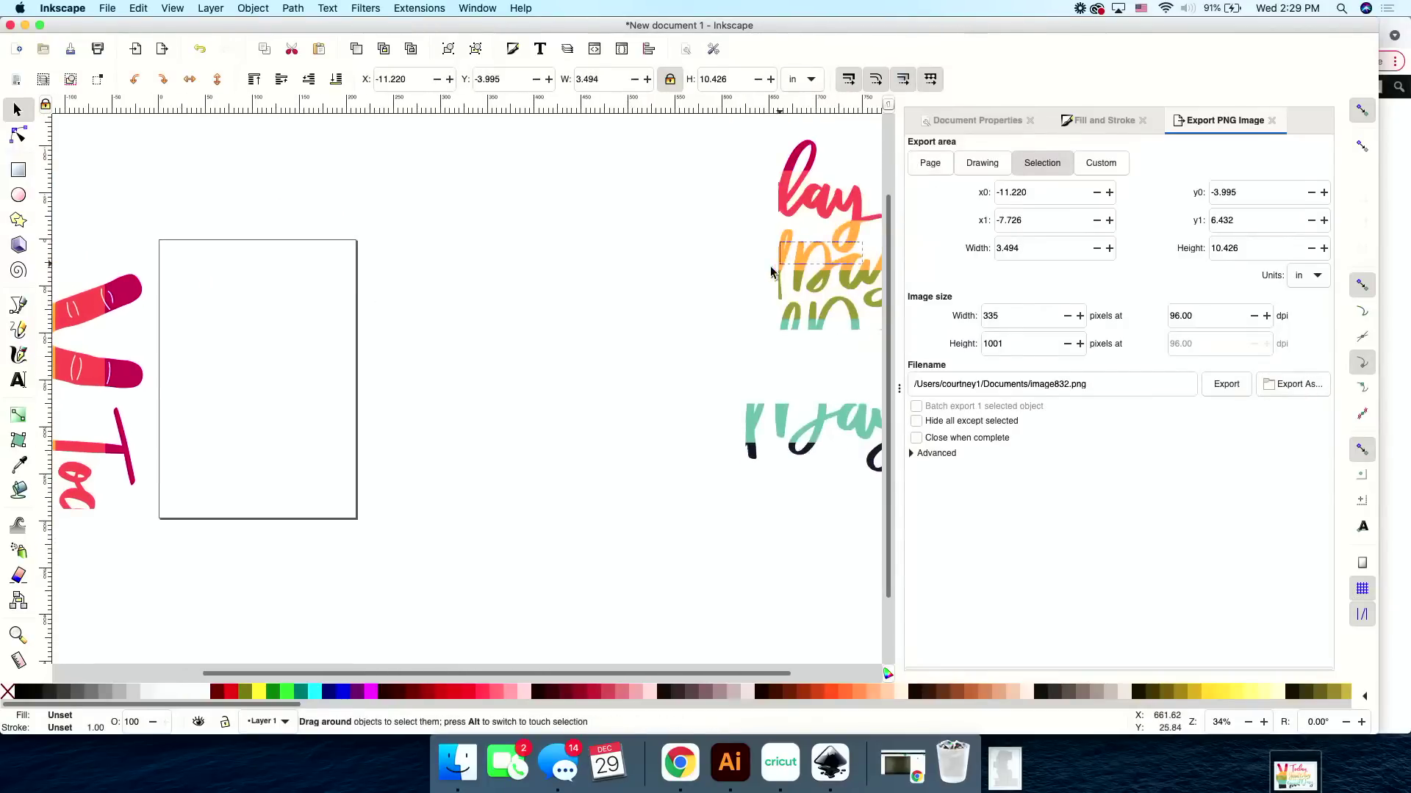
pyautogui.moveTo(828, 256); pyautogui.dragTo(207, 405)
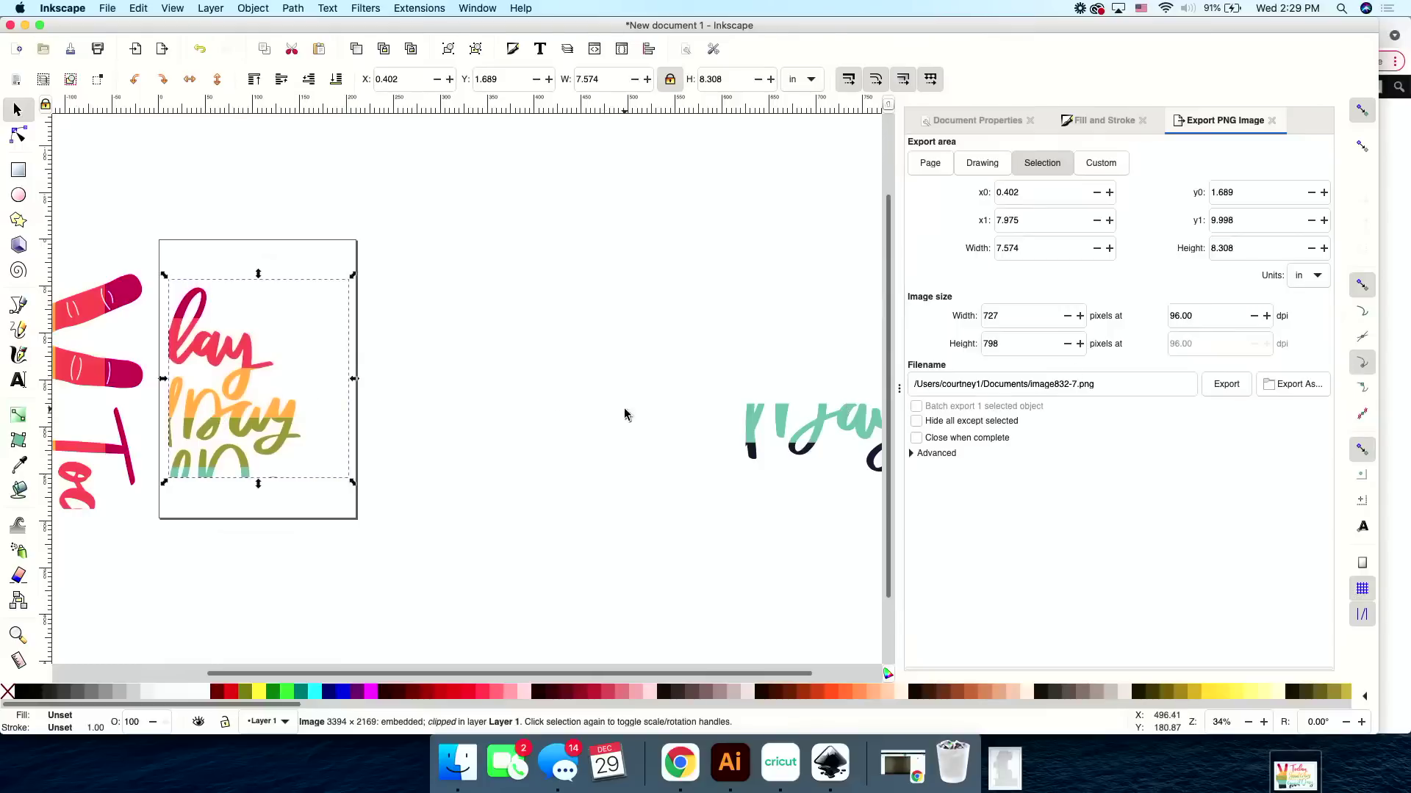
pyautogui.click(620, 290)
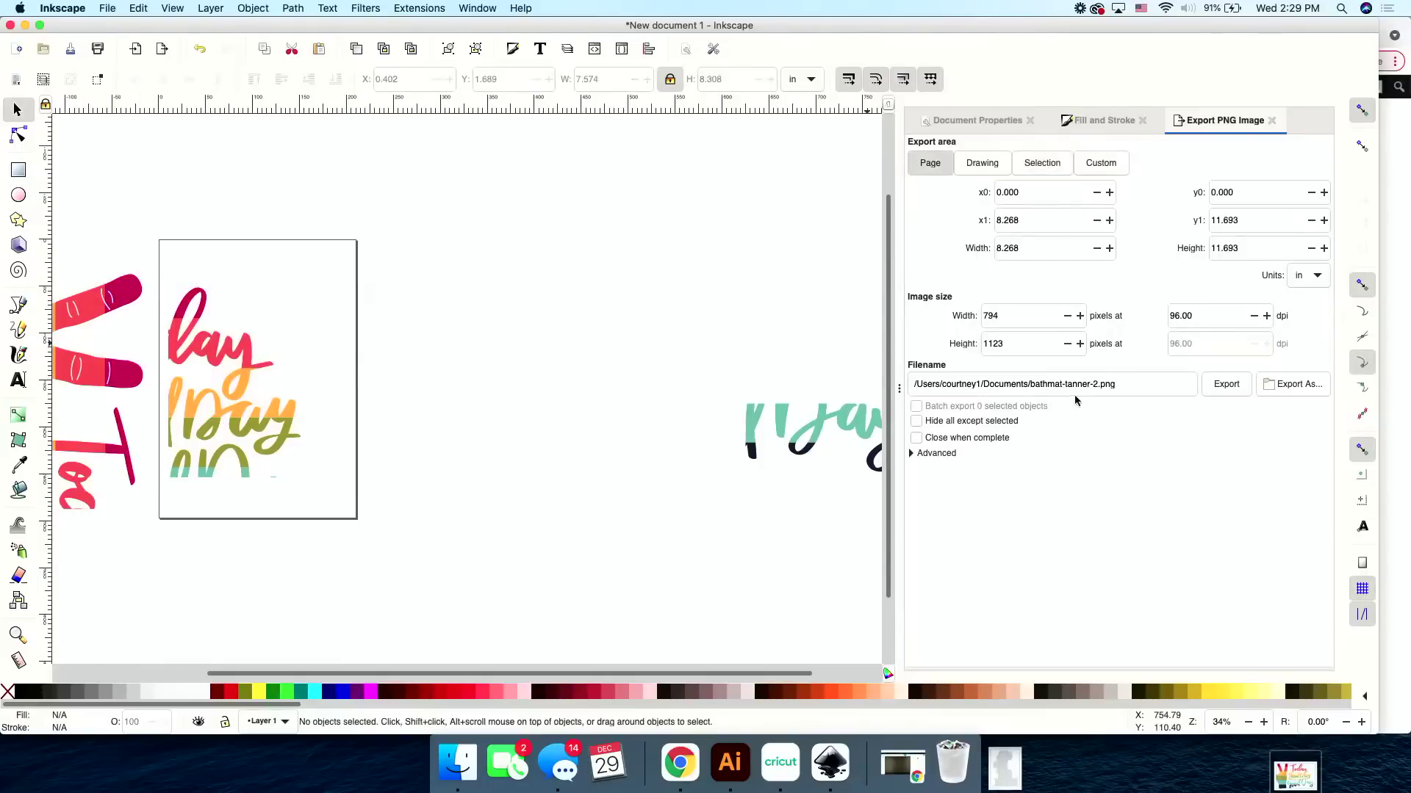
# Change the export file name's ending number to 3 and export the page as a PNG into Documents.
pyautogui.click(1096, 384)
pyautogui.press('BackSpace')
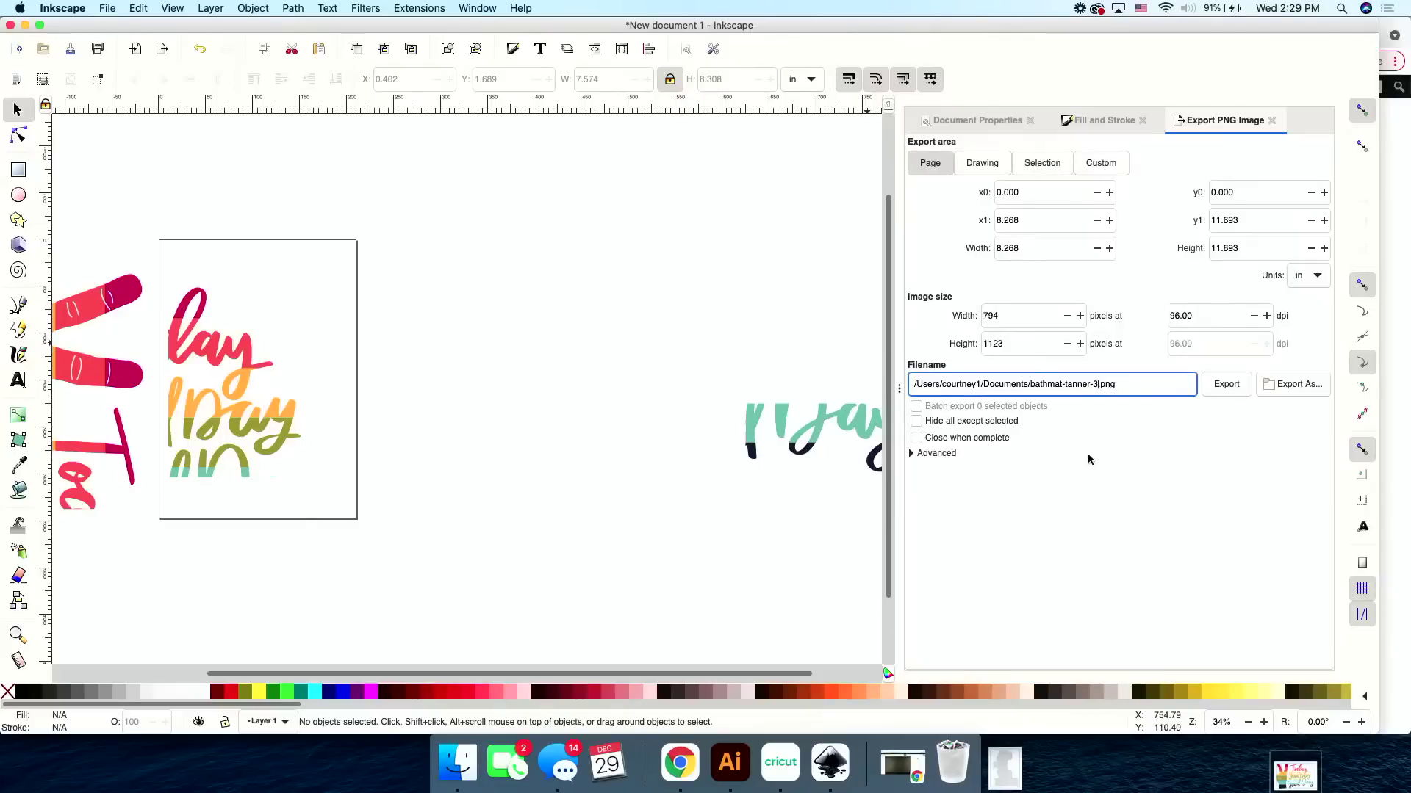
pyautogui.click(1282, 384)
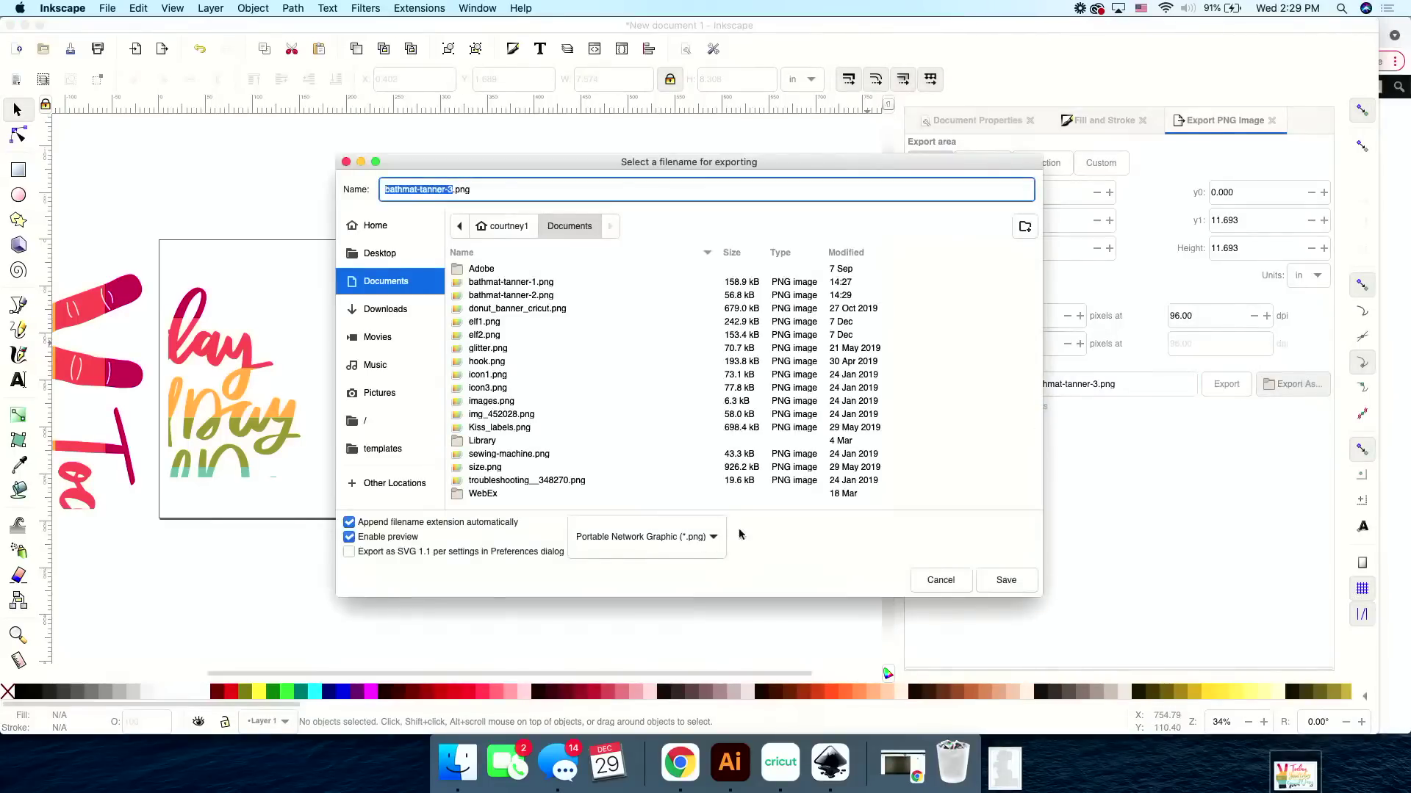
pyautogui.click(1003, 580)
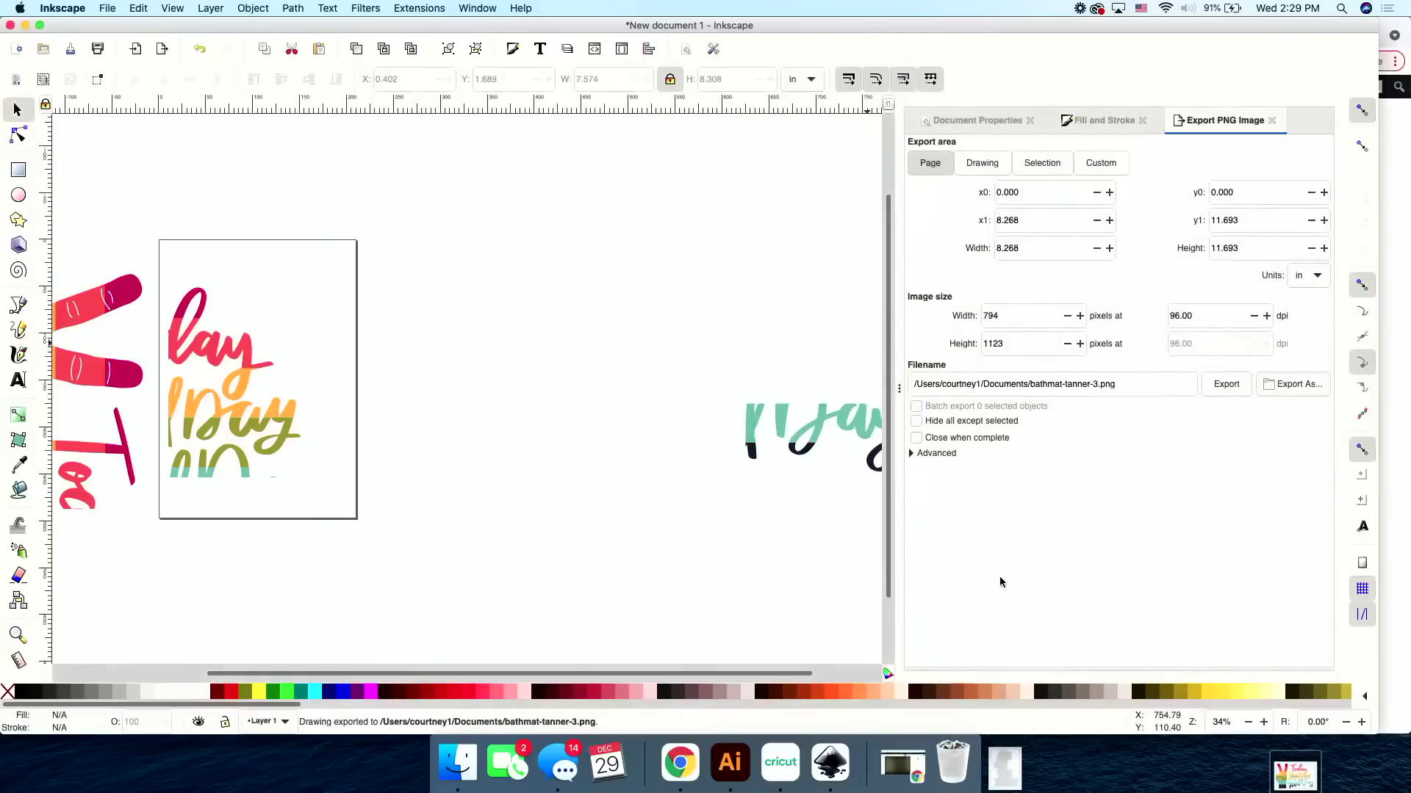
# Move the exported top-right piece off the page onto the other finished pieces, leaving the page clear.
pyautogui.click(241, 402)
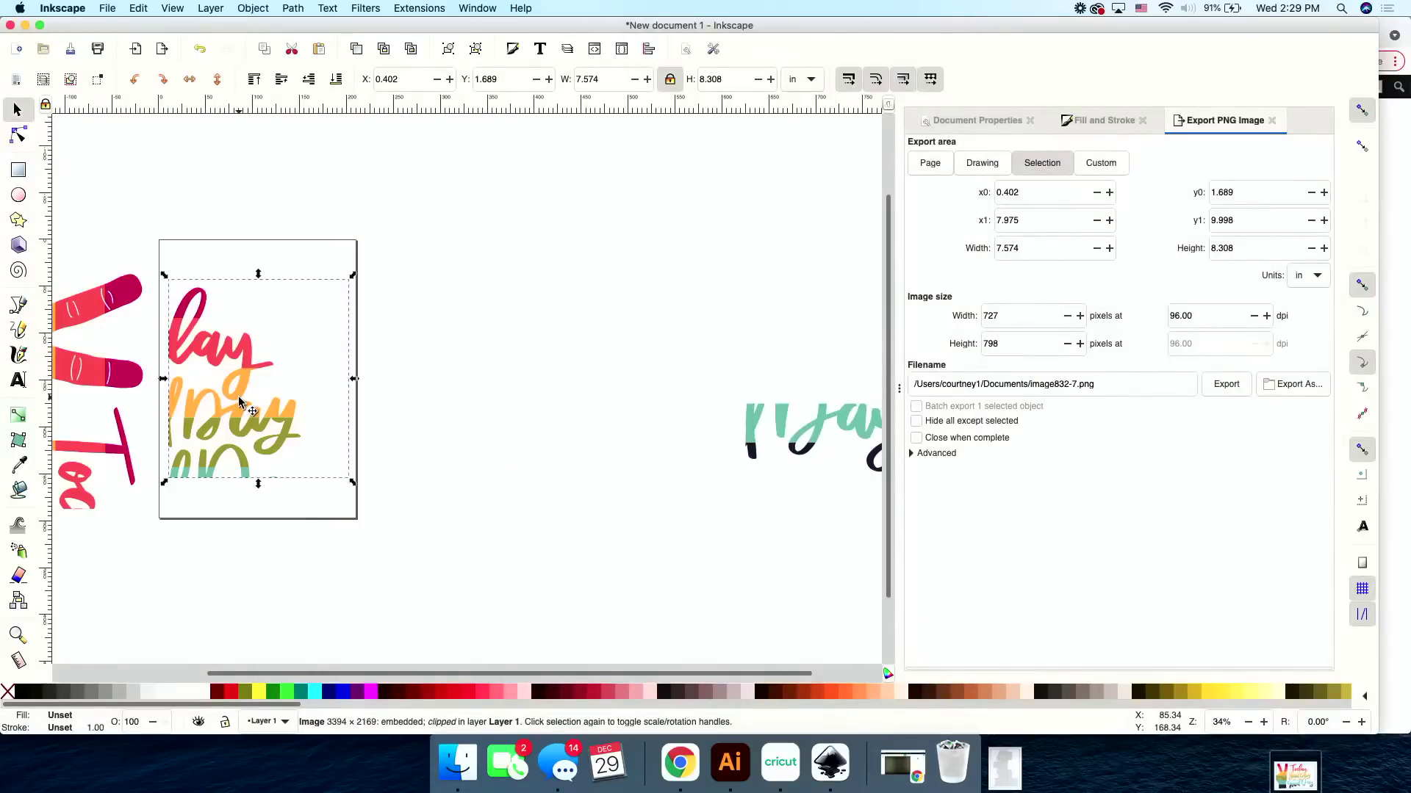
pyautogui.click(241, 402)
pyautogui.hscroll(-5, 243, 404)
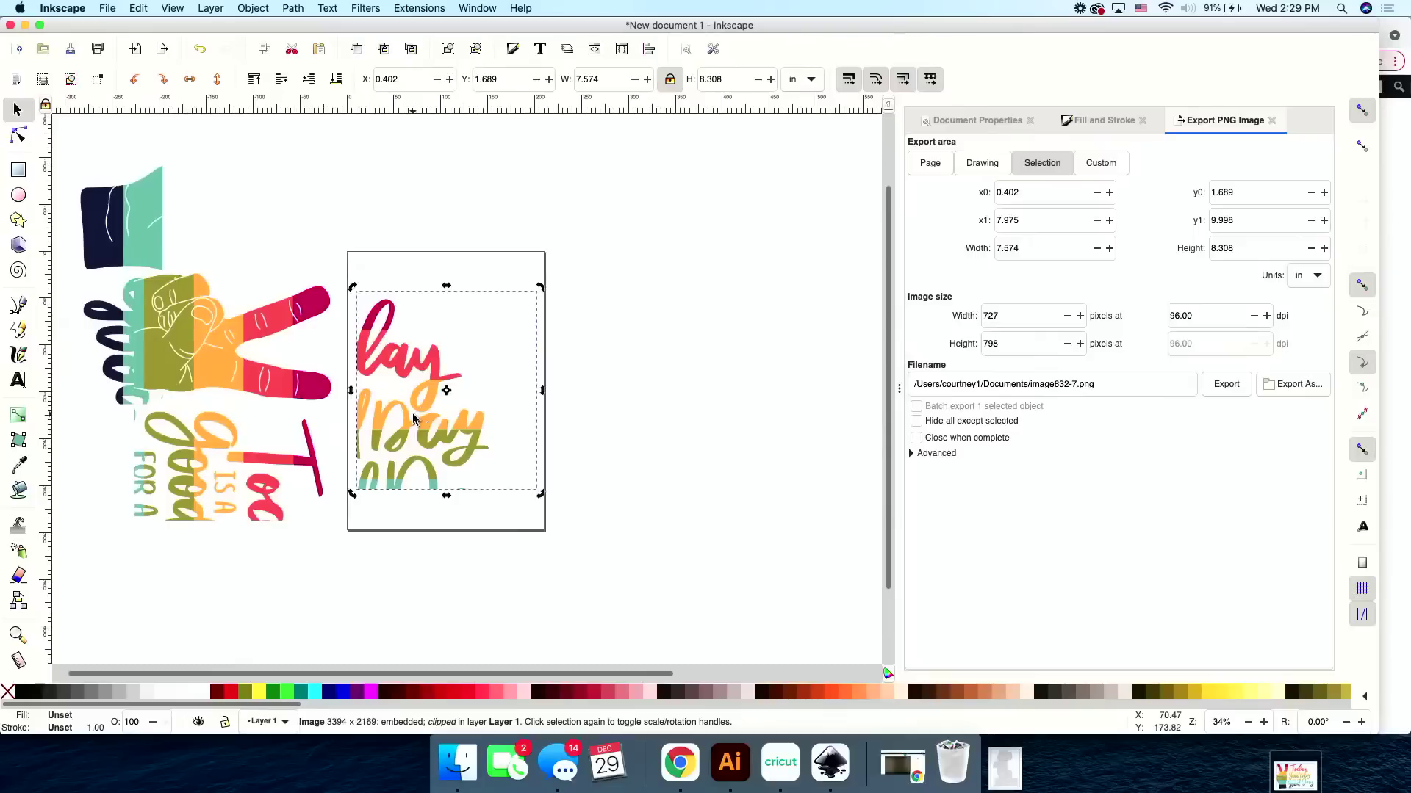
pyautogui.moveTo(413, 420); pyautogui.dragTo(122, 364)
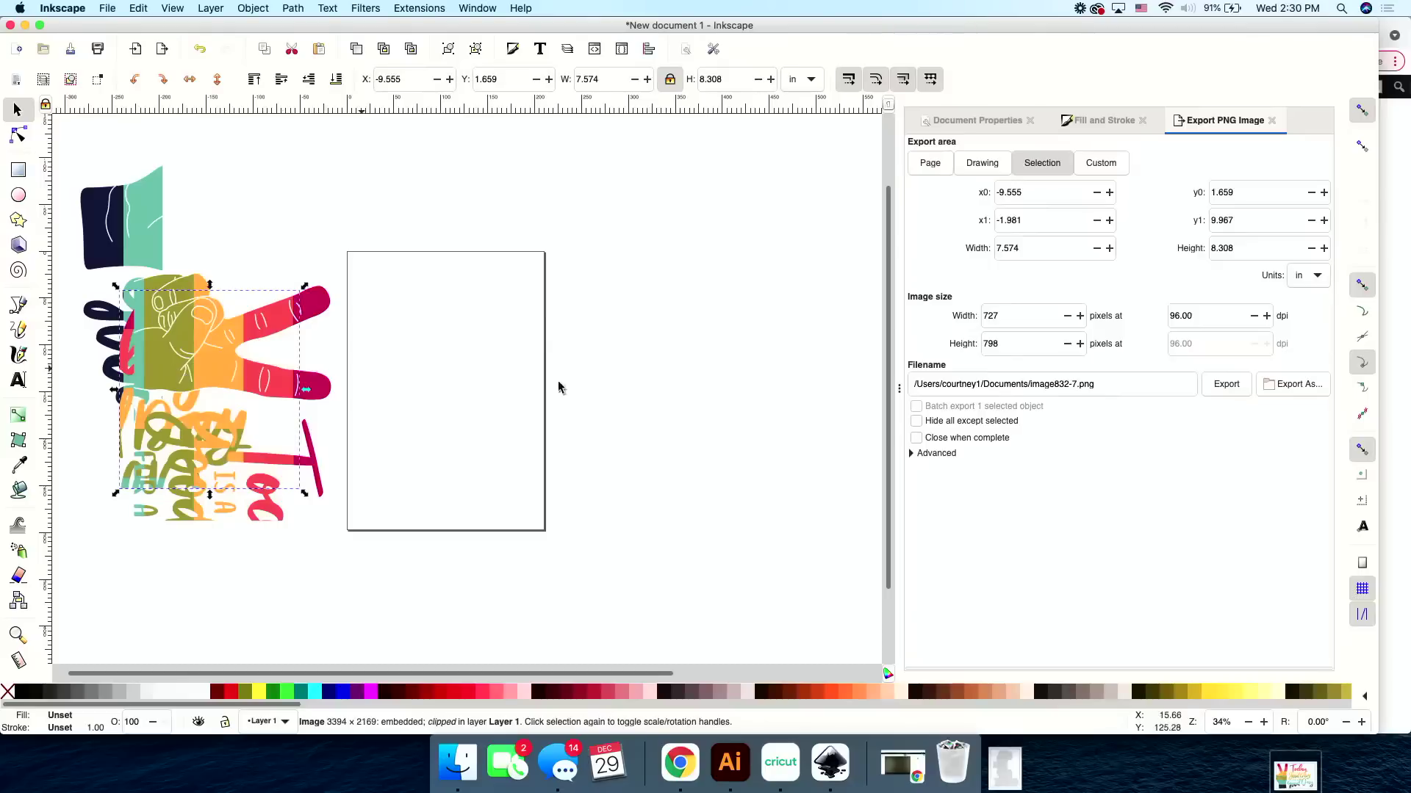
# Move the bottom-right artwork piece onto the page so it lies entirely inside it, and clear the selection.
pyautogui.hscroll(5, 629, 394)
pyautogui.hscroll(1, 629, 393)
pyautogui.scroll(1, 630, 394)
pyautogui.click(781, 442)
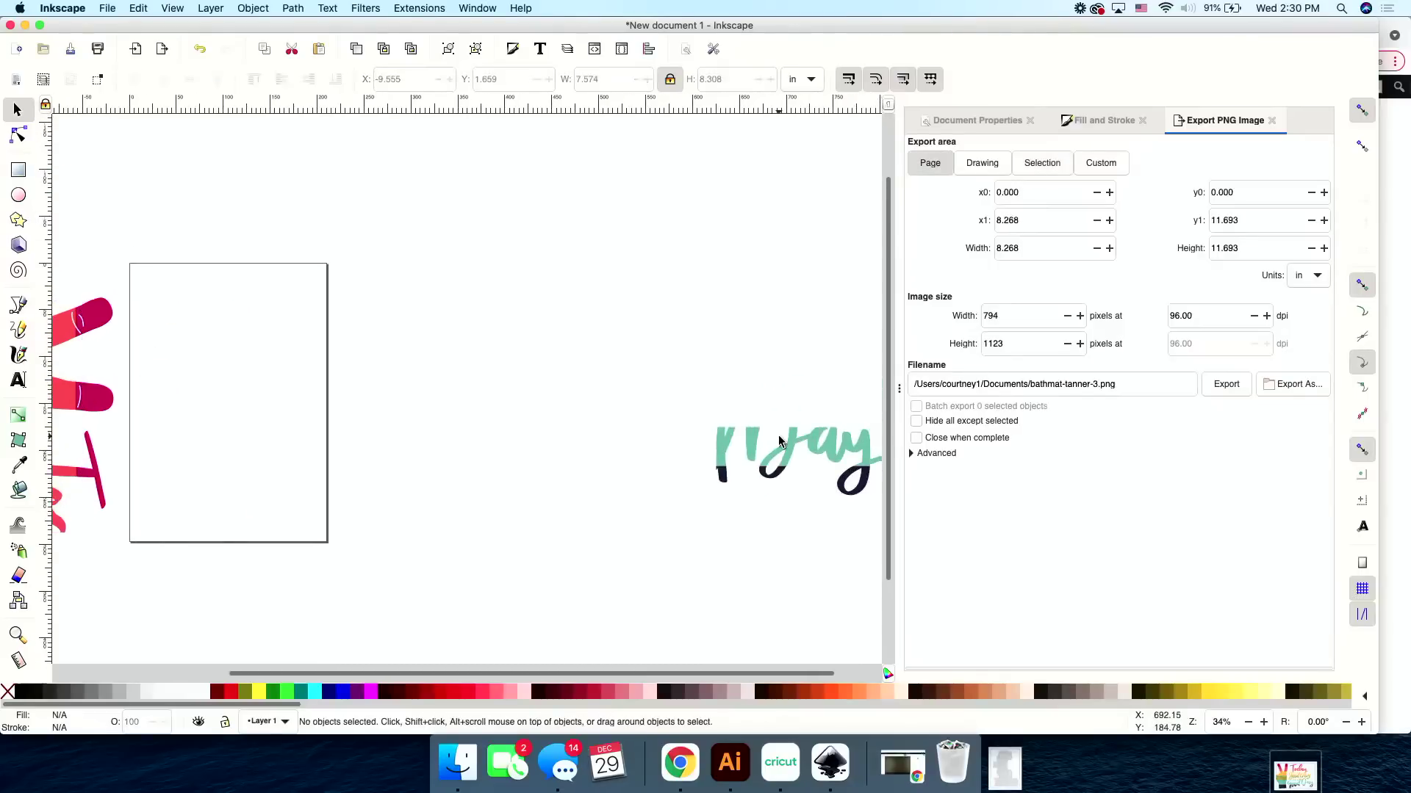
pyautogui.click(788, 444)
pyautogui.moveTo(788, 445); pyautogui.dragTo(173, 398)
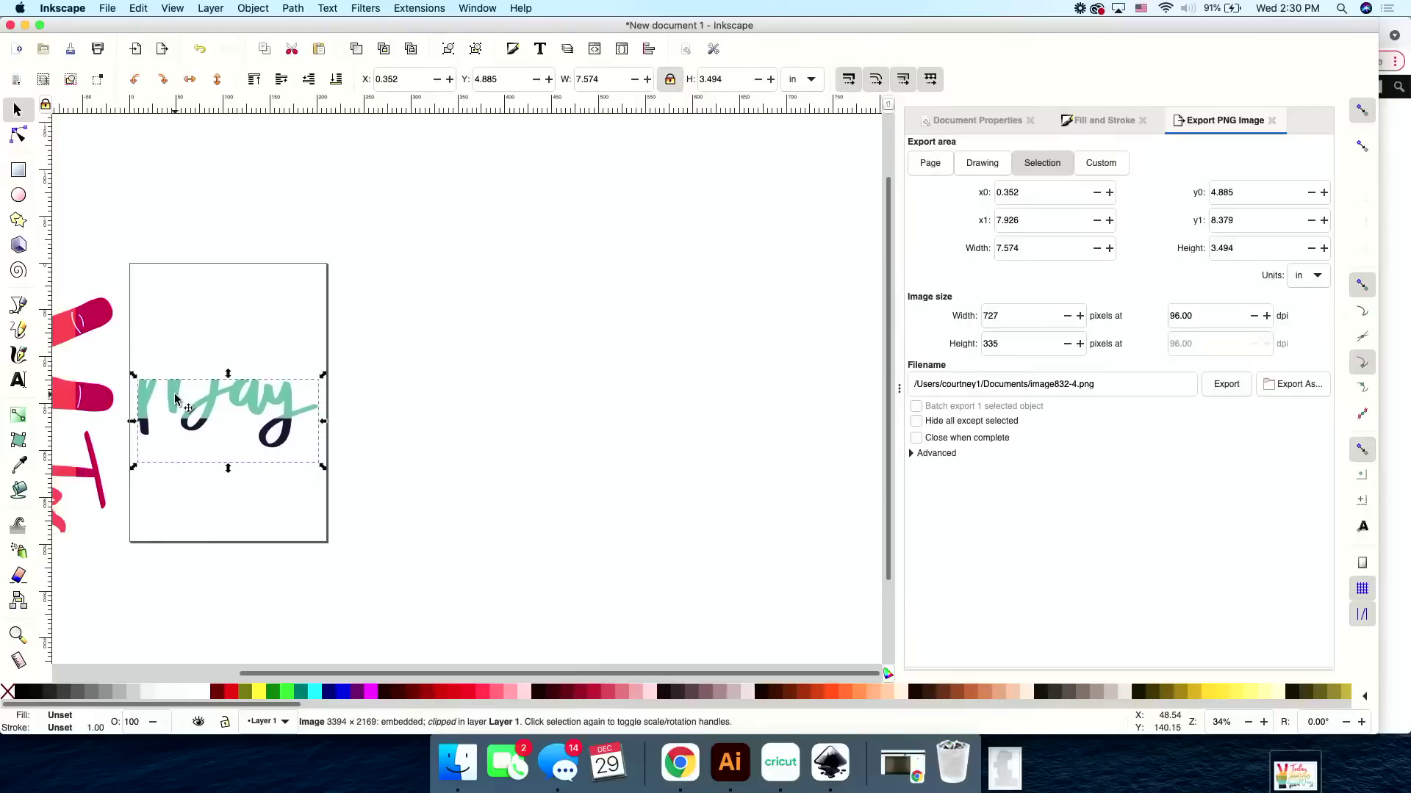
pyautogui.click(472, 429)
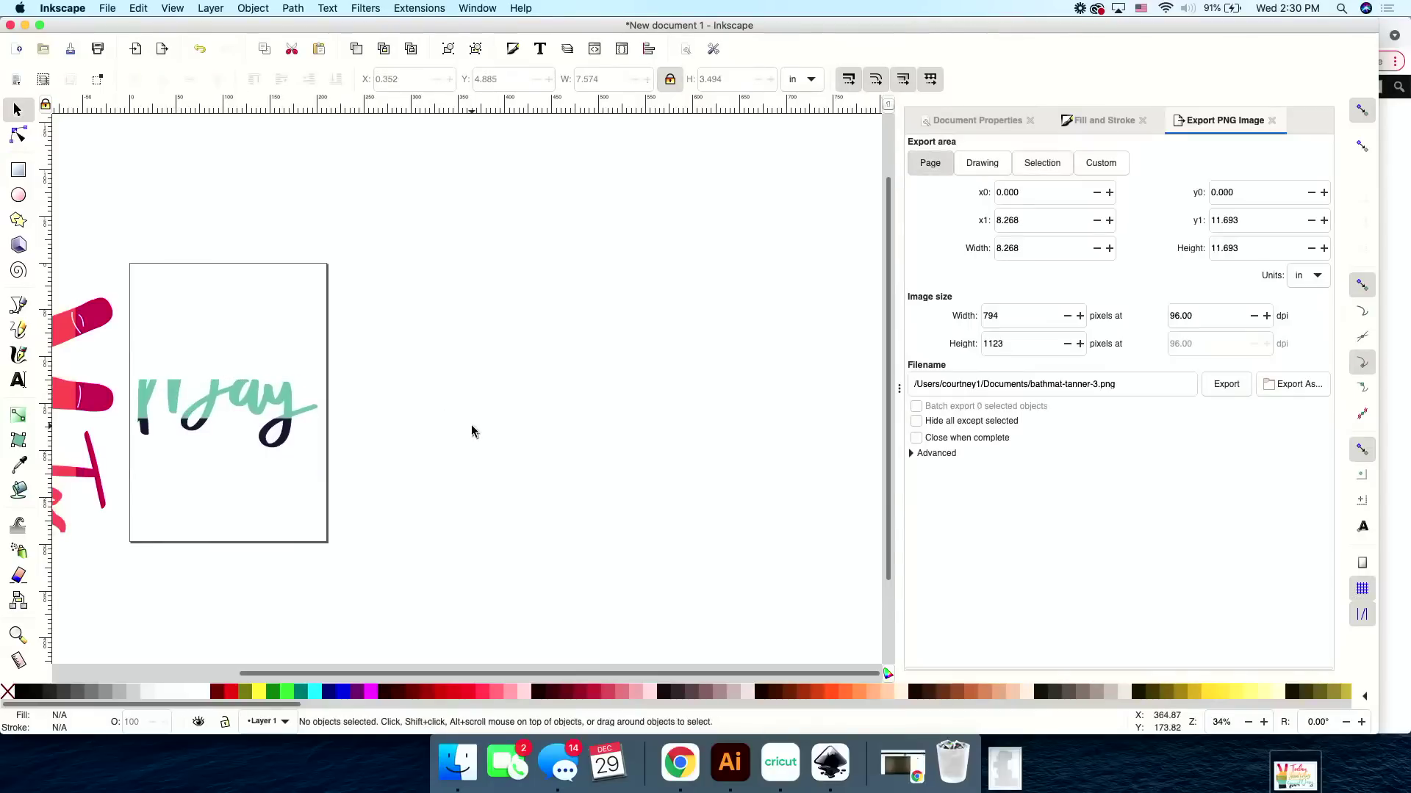
# Change the export file name's ending number to 4 and export the page as a PNG into Documents.
pyautogui.click(1096, 384)
pyautogui.press('BackSpace')
pyautogui.write('4')
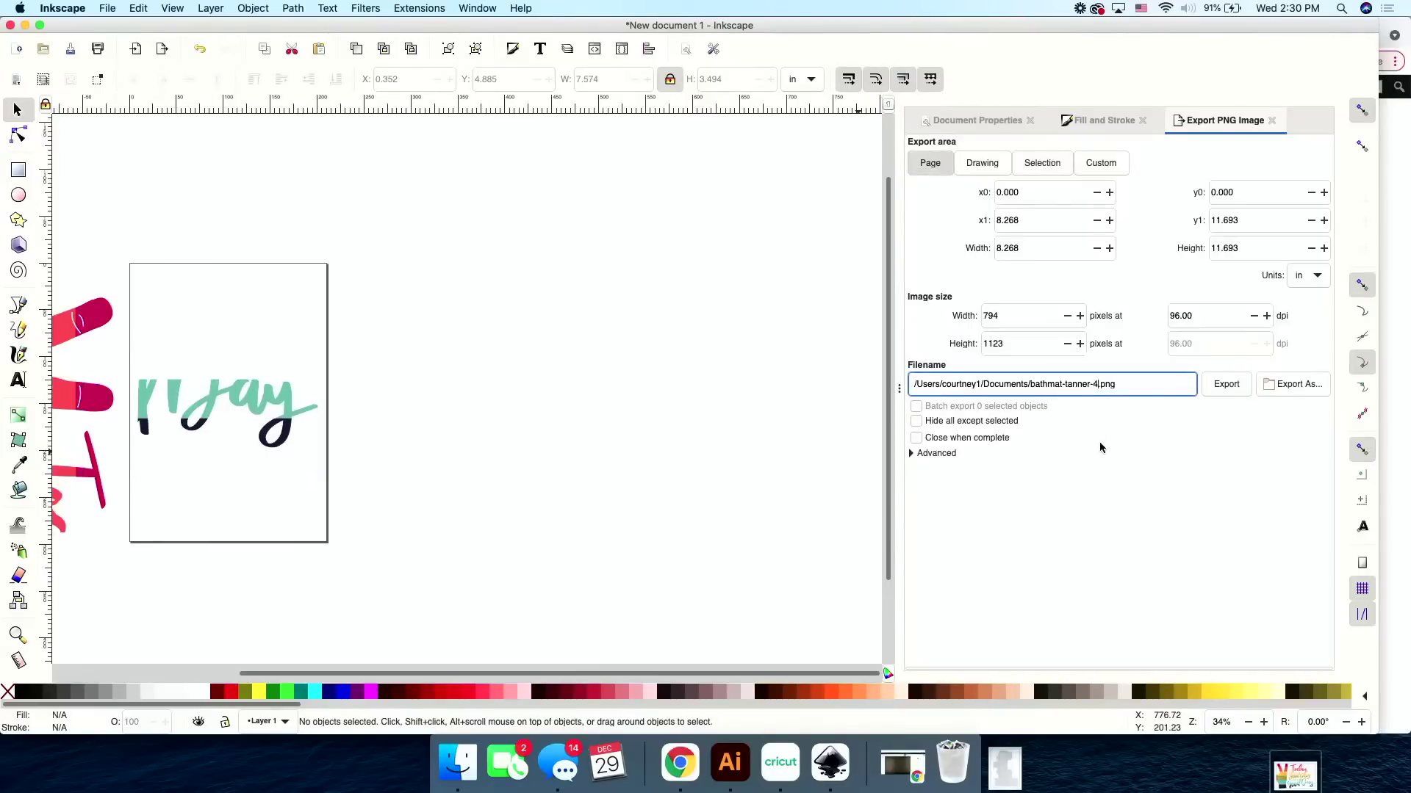
pyautogui.click(1278, 385)
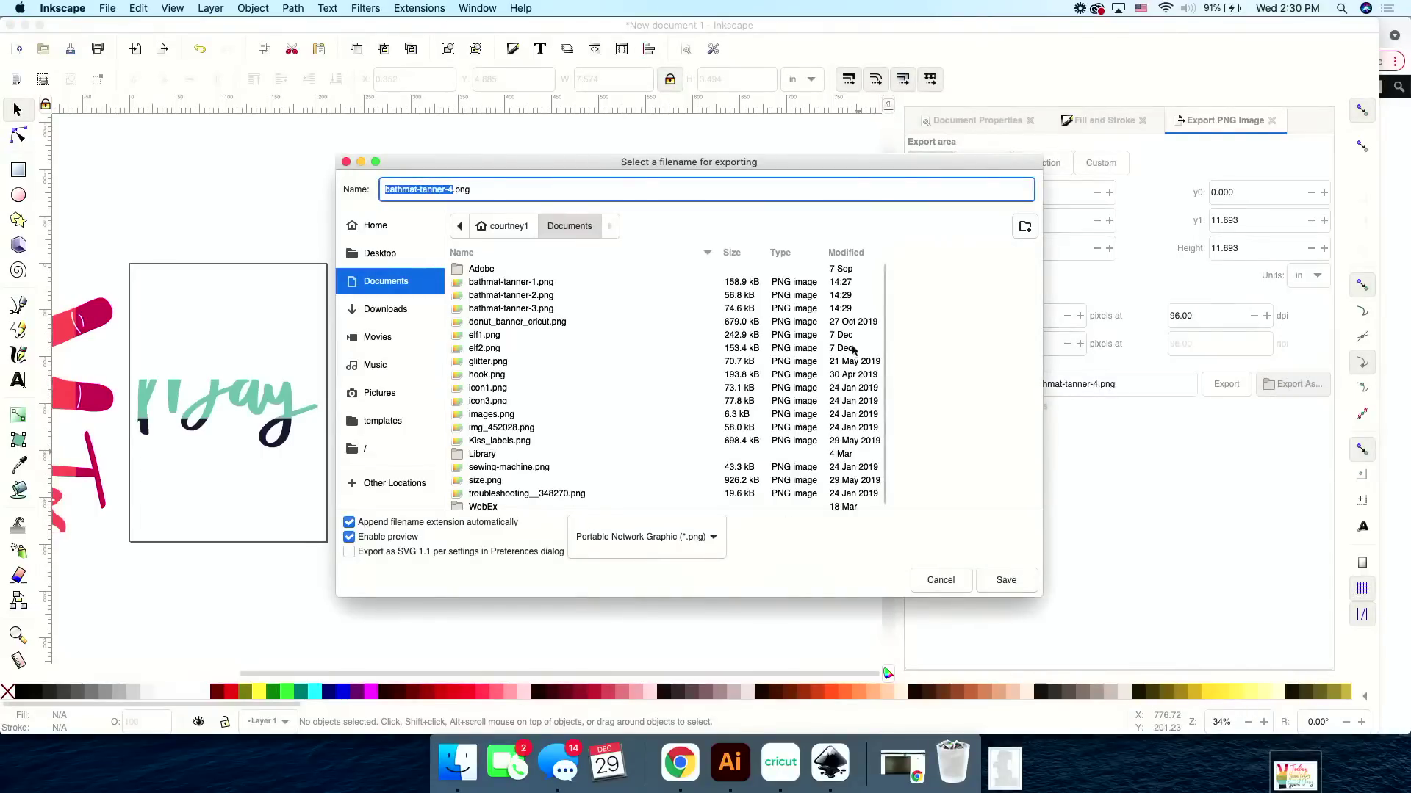
pyautogui.click(1013, 582)
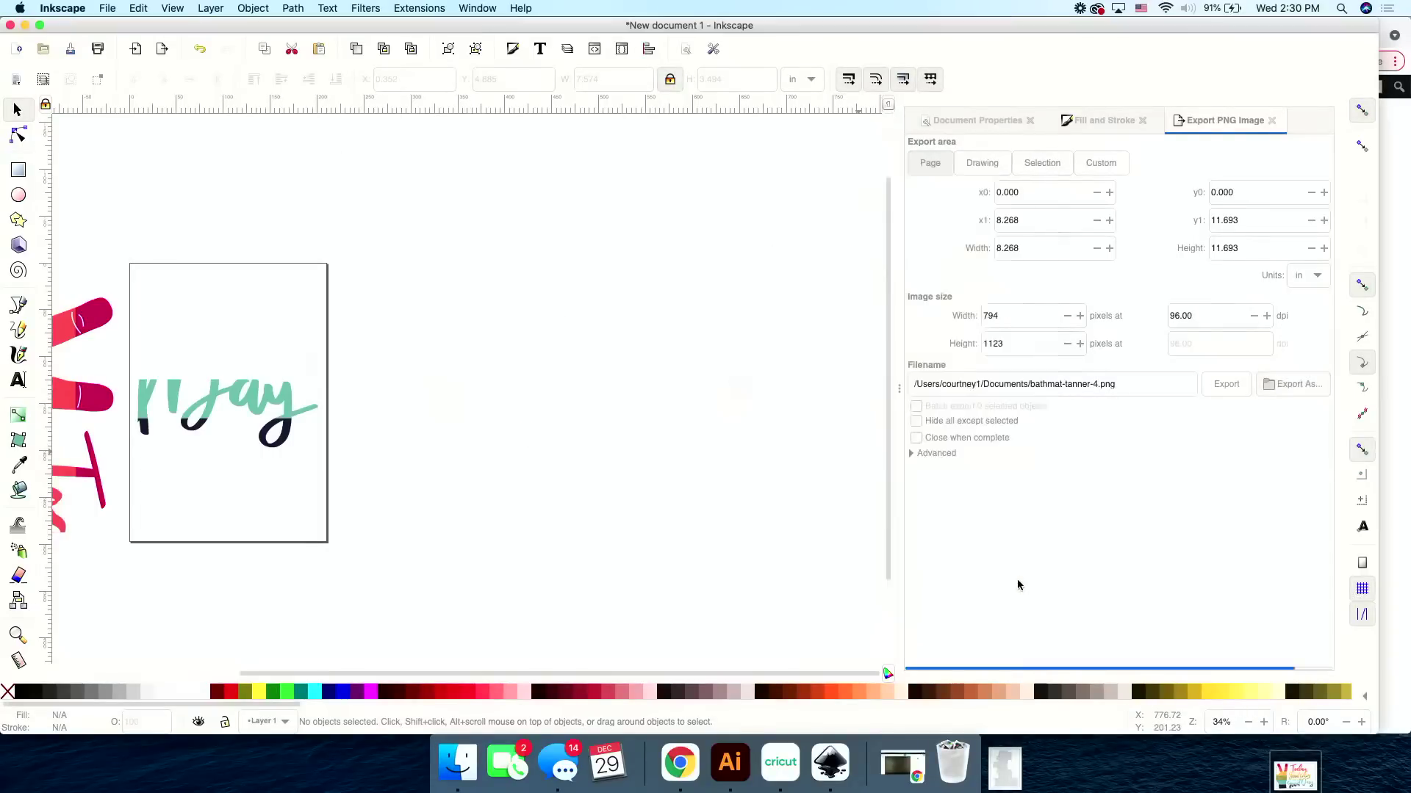
# Switch to Finder and look through the Creative Cloud Files and Desktop folders for the exported PNGs.
pyautogui.click(458, 768)
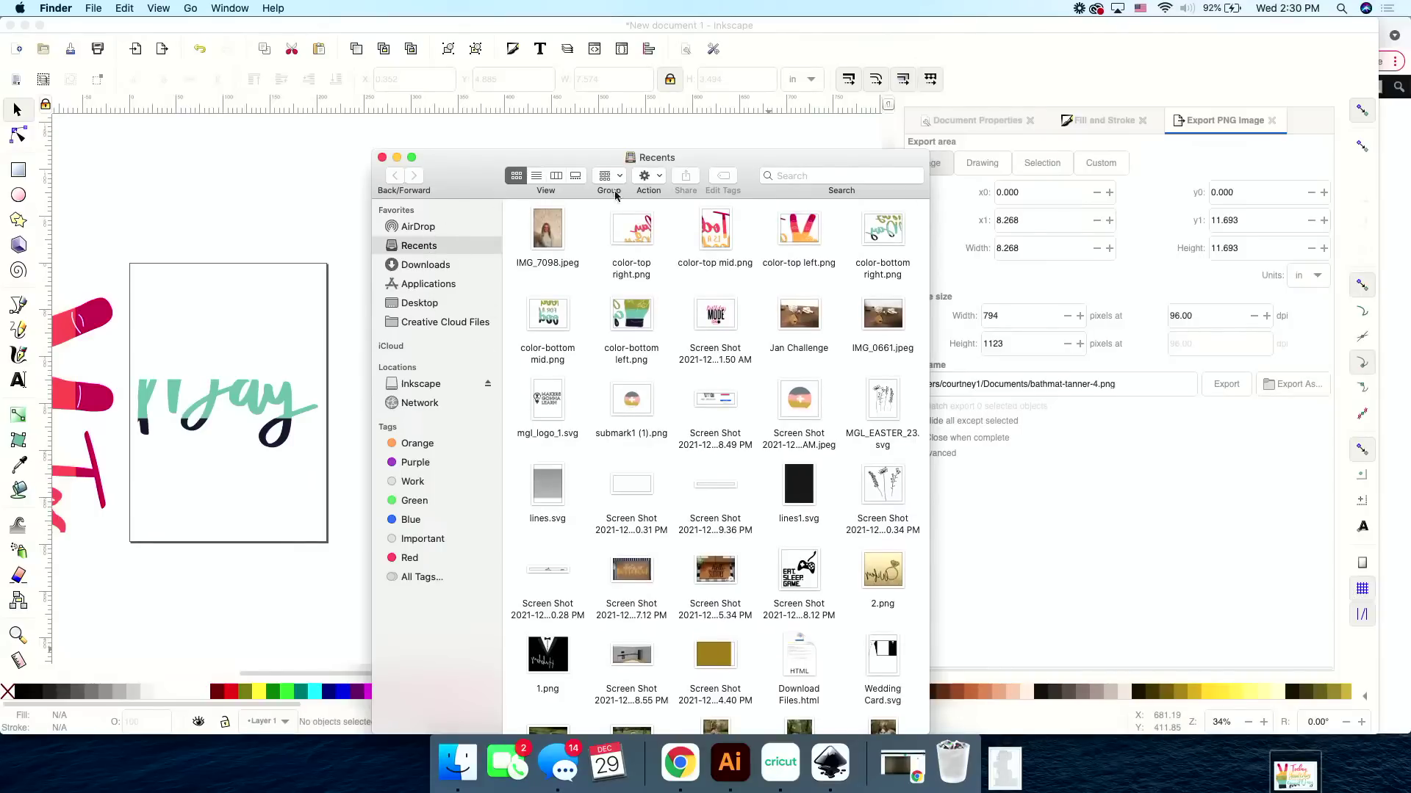
pyautogui.click(433, 320)
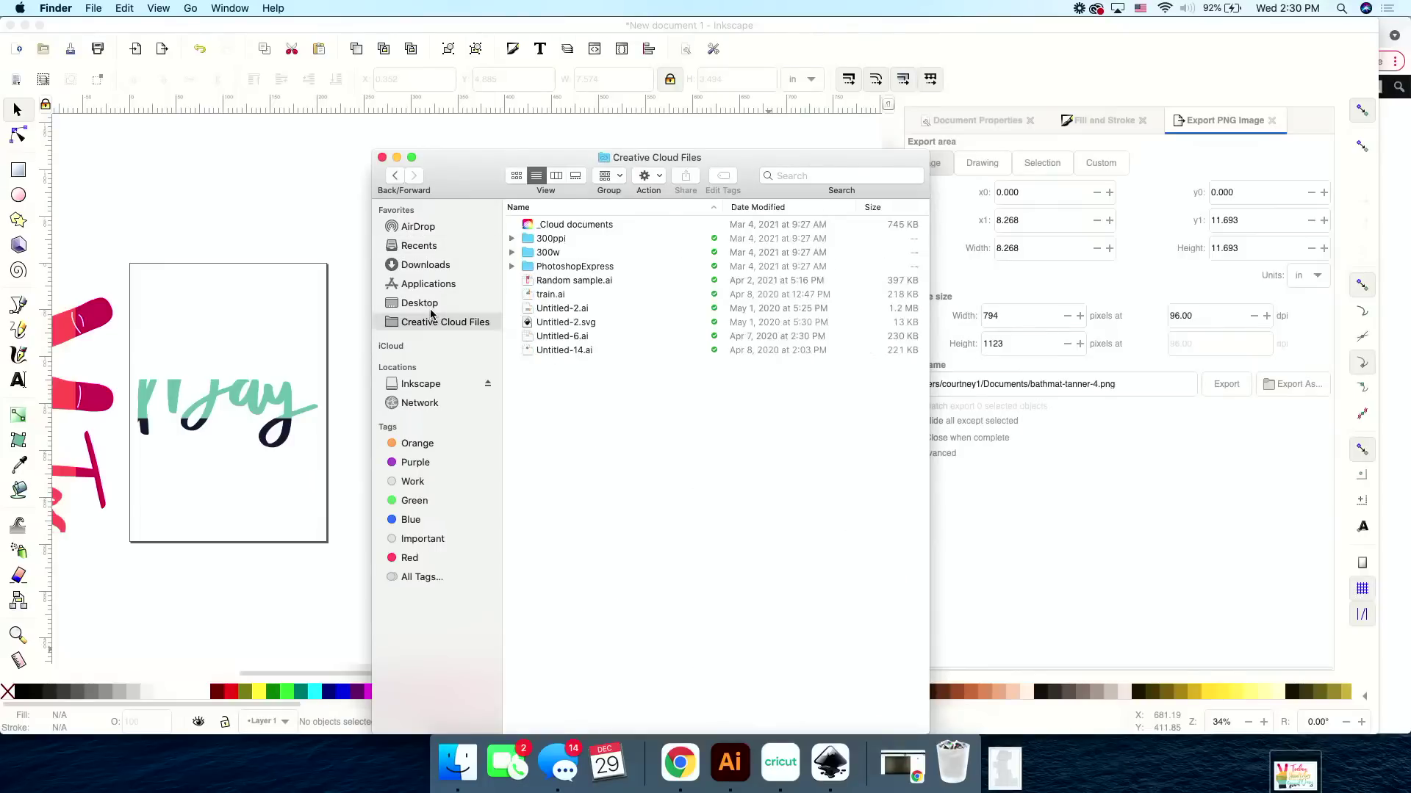
pyautogui.click(430, 308)
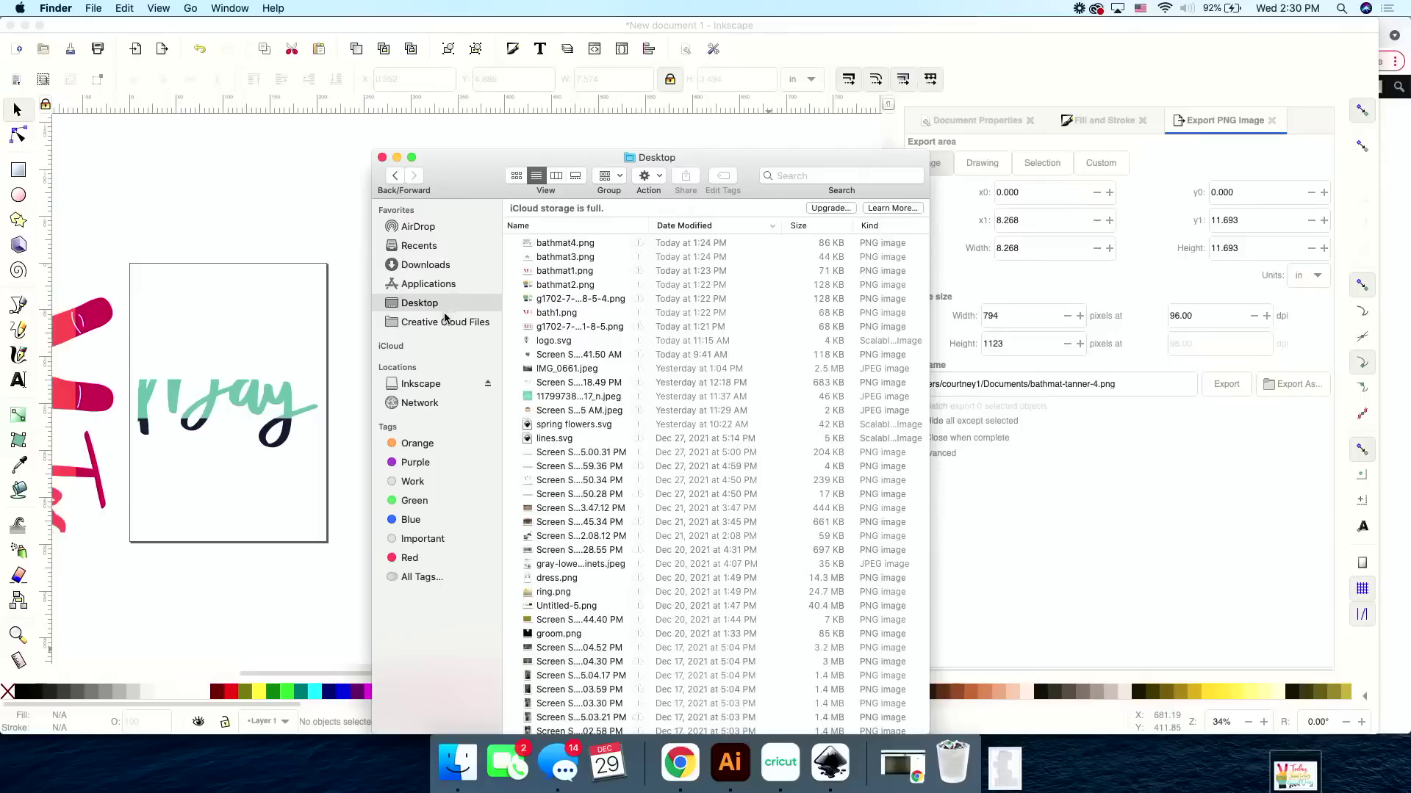
# Search This Mac for "Documents" and scan the results for the folder holding the exported PNGs.
pyautogui.click(805, 174)
pyautogui.write('Documents')
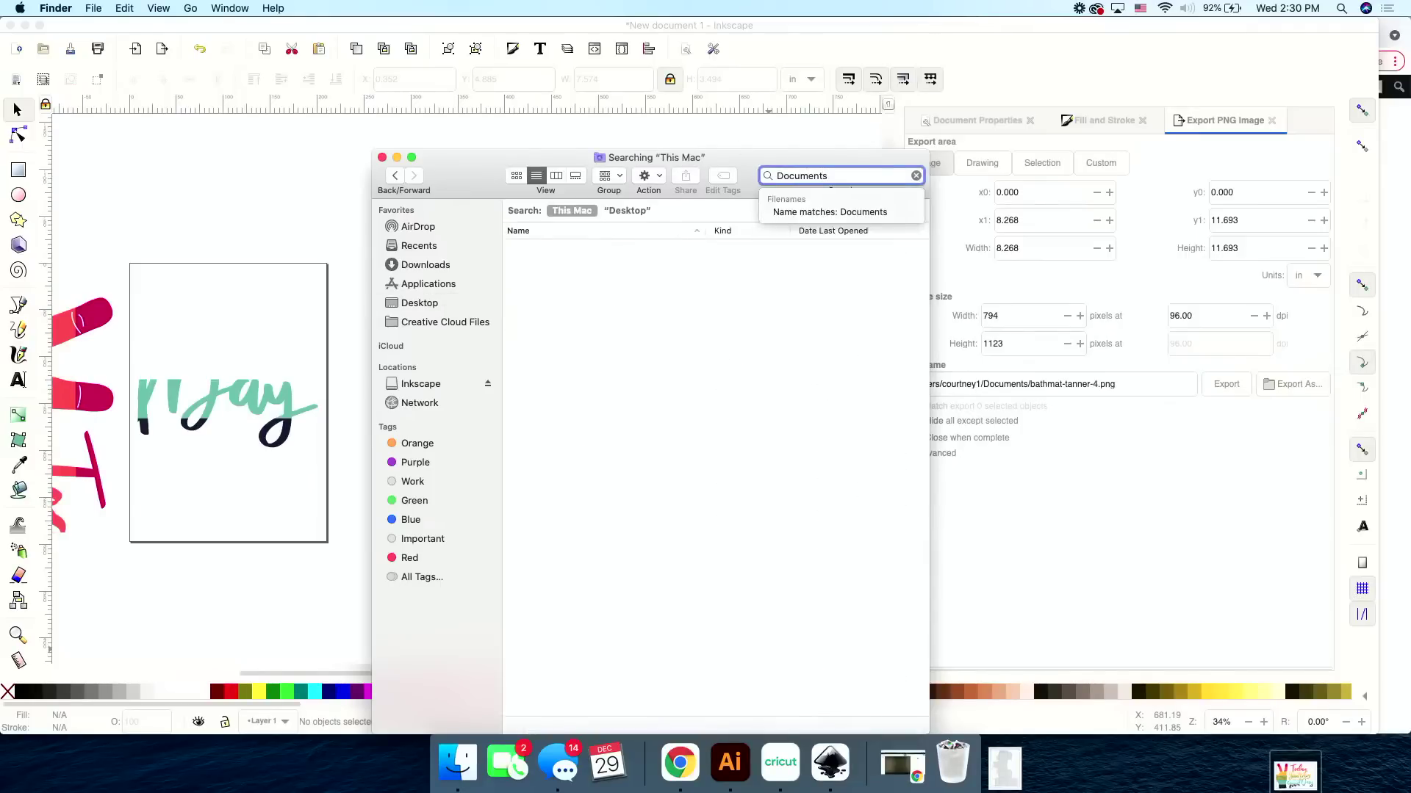
pyautogui.press('Return')
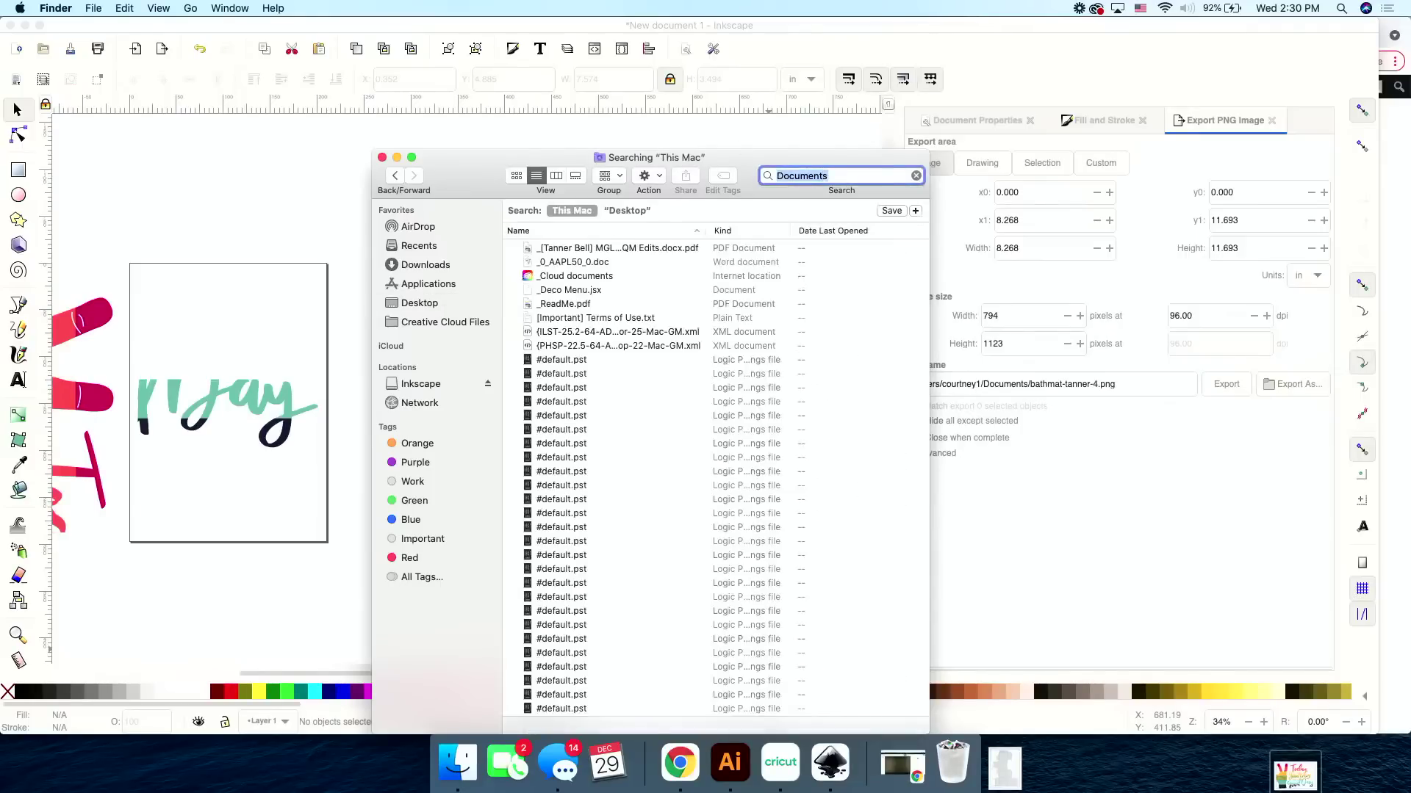
pyautogui.scroll(-10, 678, 514)
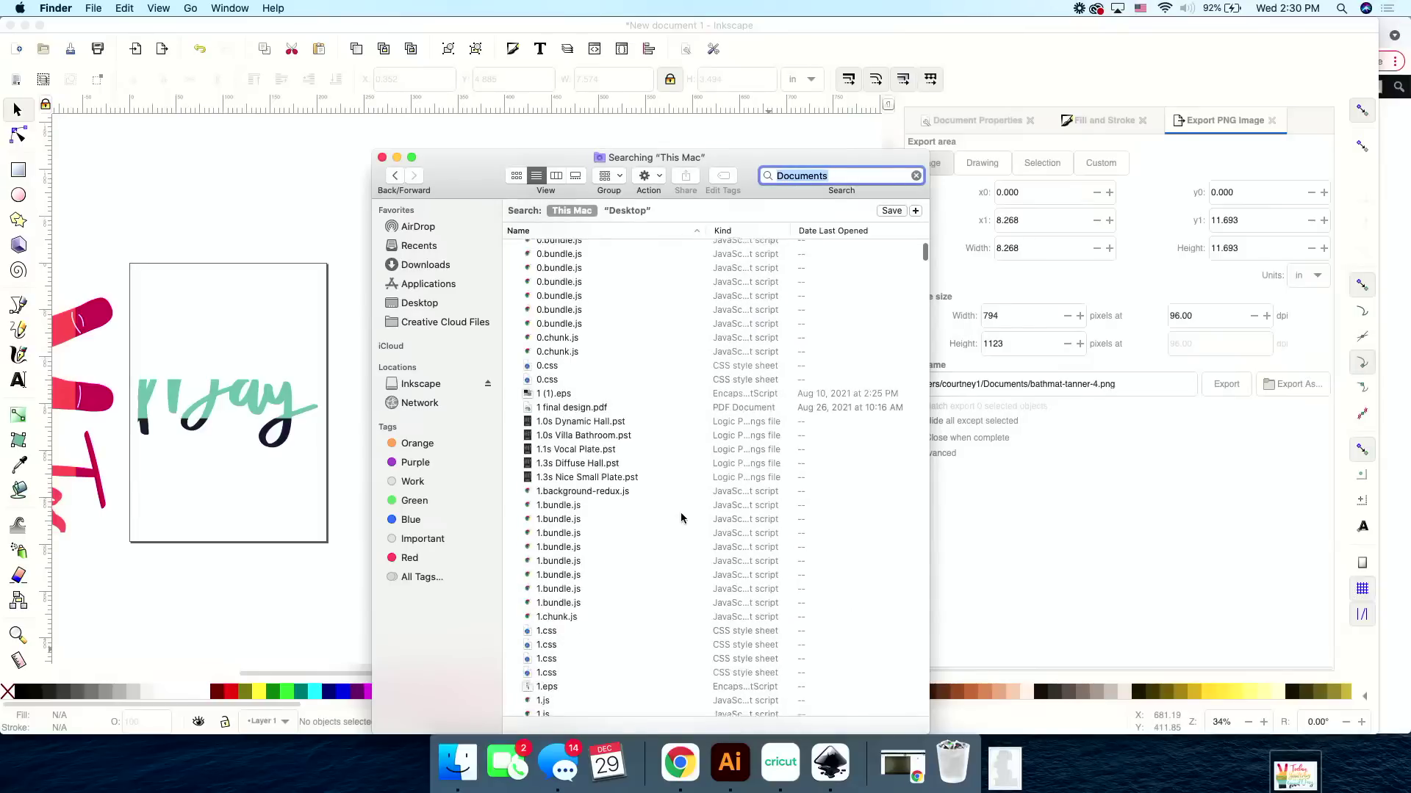
pyautogui.scroll(-15, 680, 518)
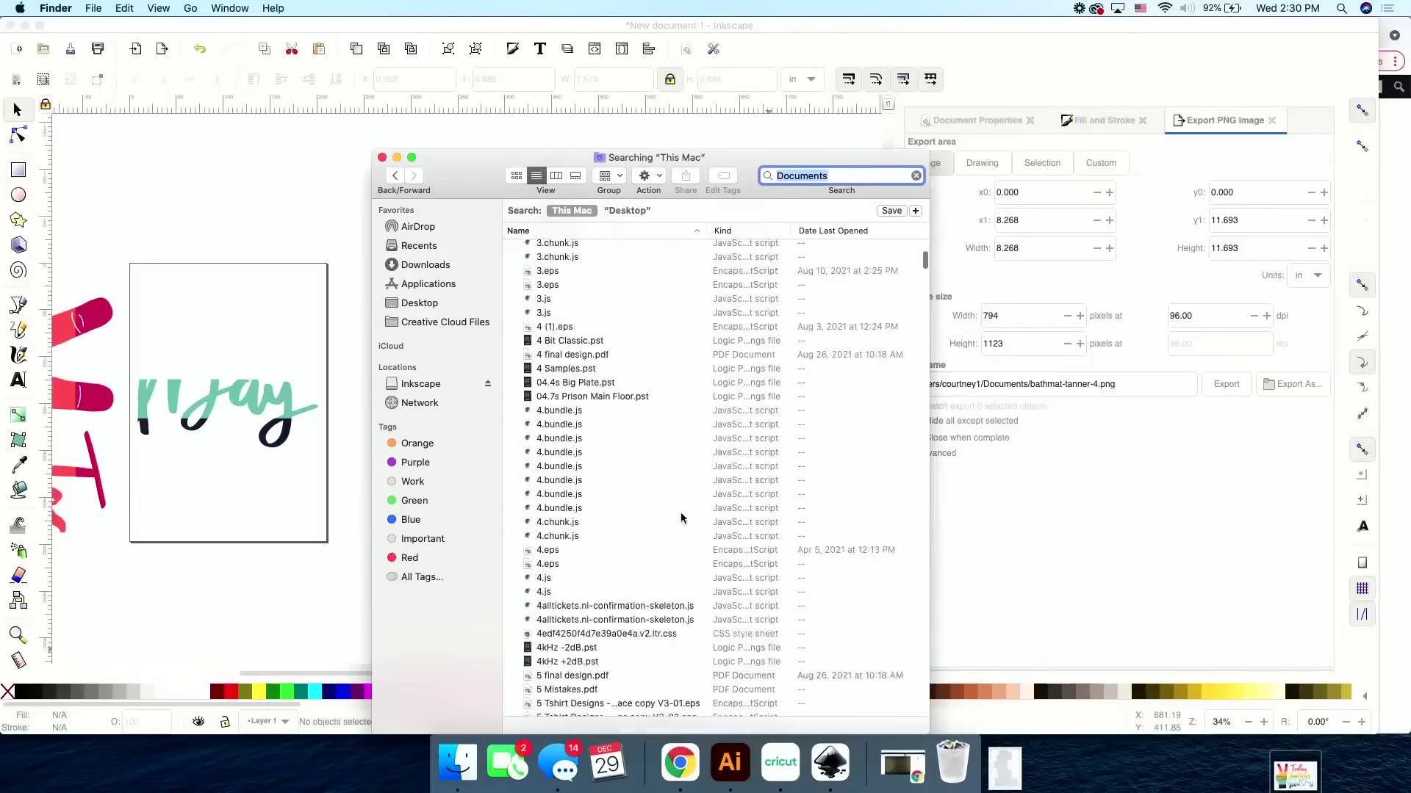
pyautogui.scroll(10, 563, 461)
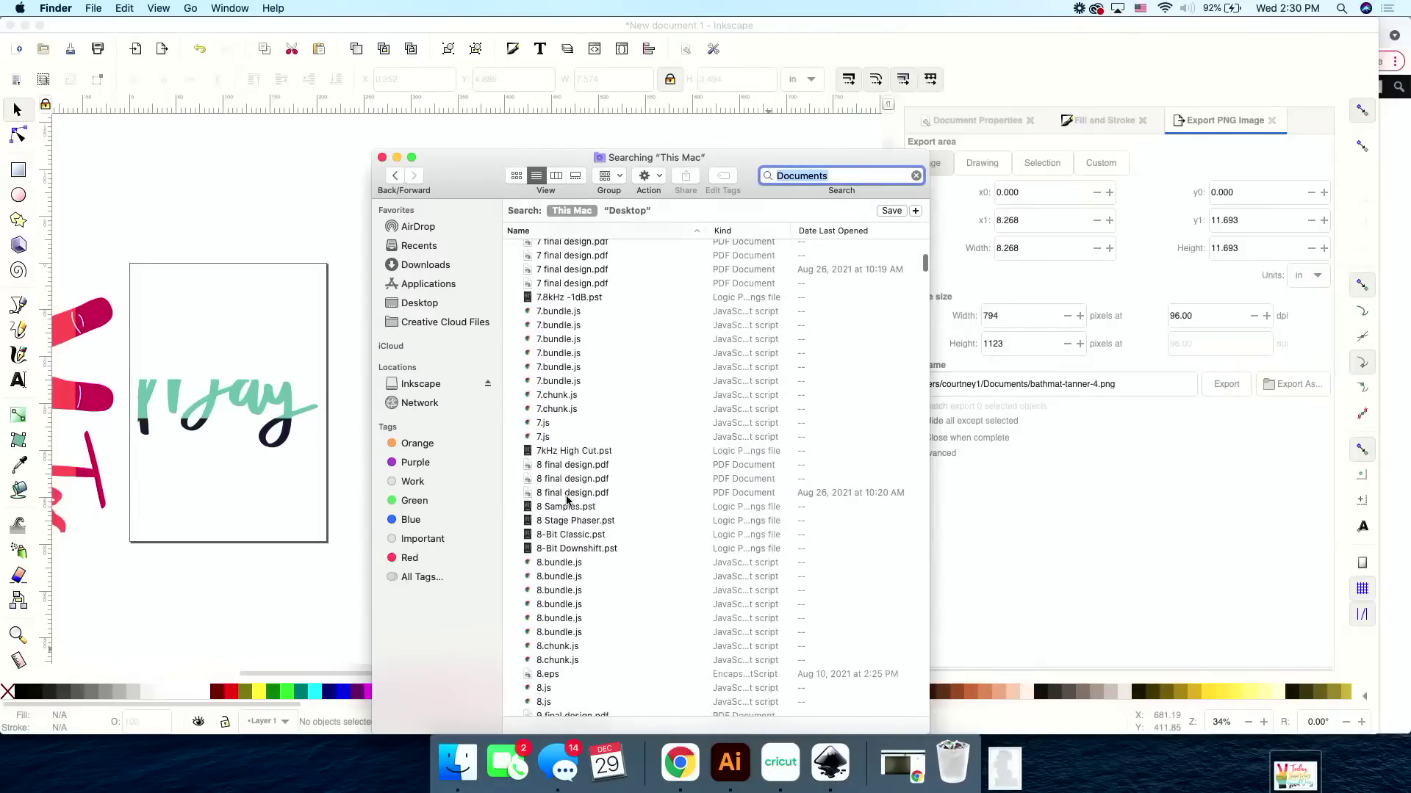
# Search the Recents folder for the name used in the exported PNGs' file names.
pyautogui.click(441, 245)
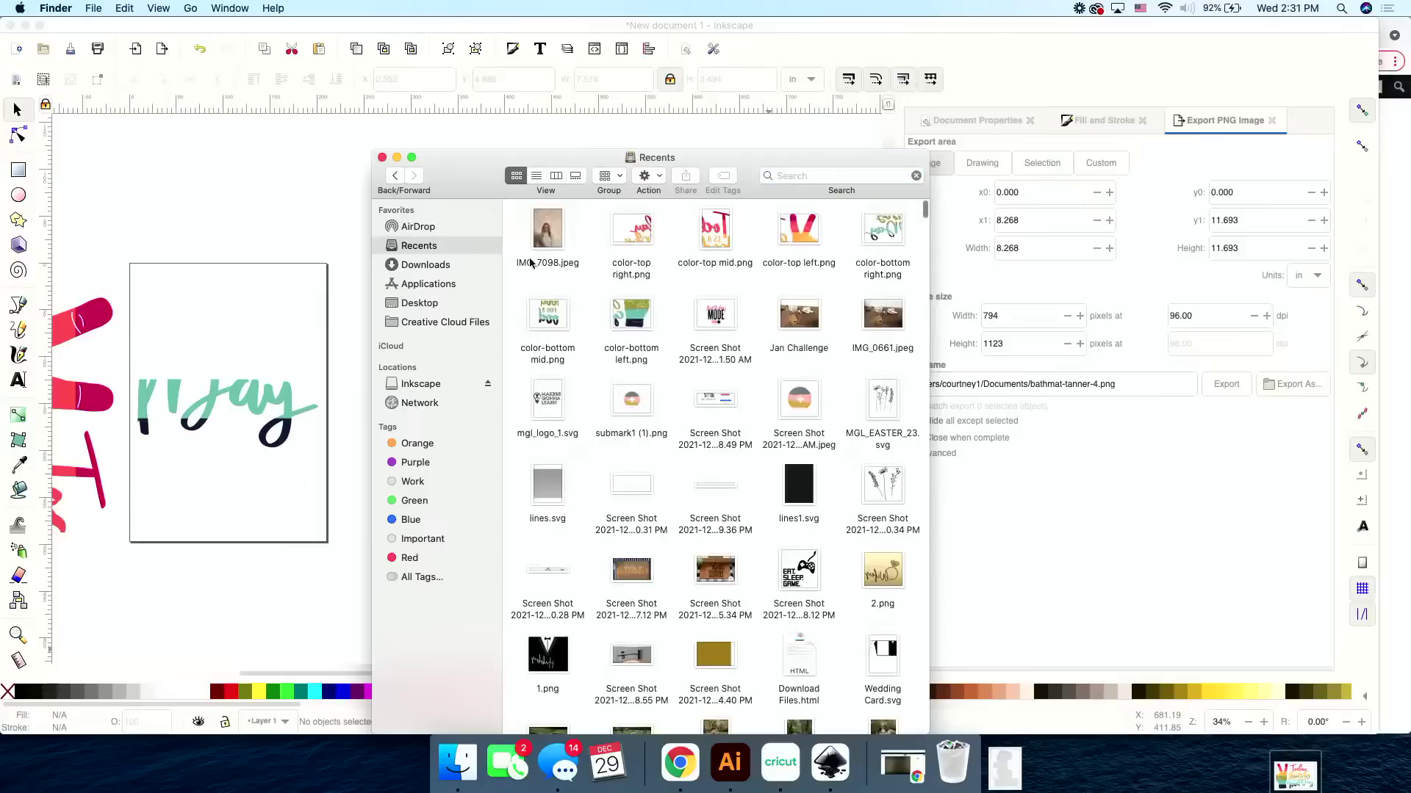
pyautogui.click(815, 185)
pyautogui.write('tanner')
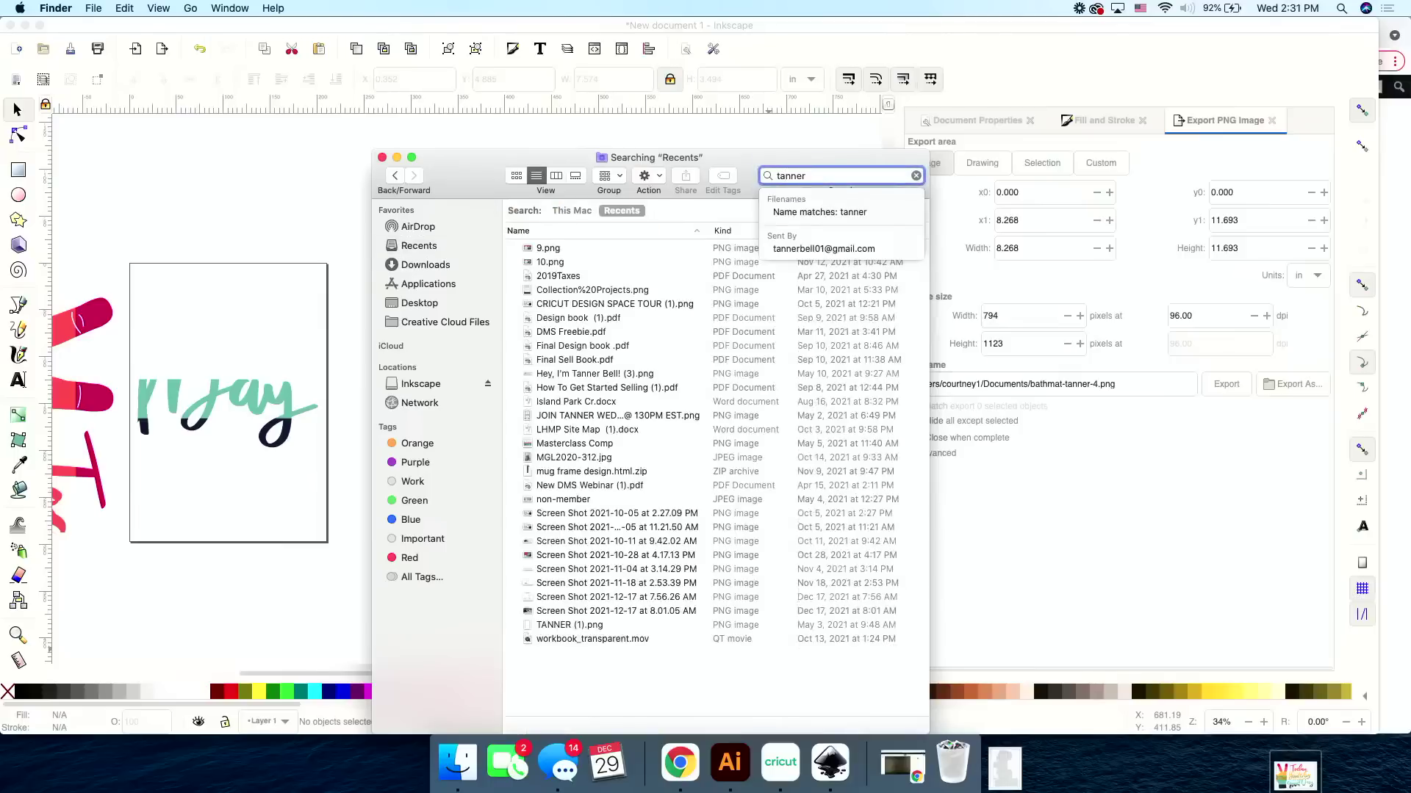
pyautogui.press('Return')
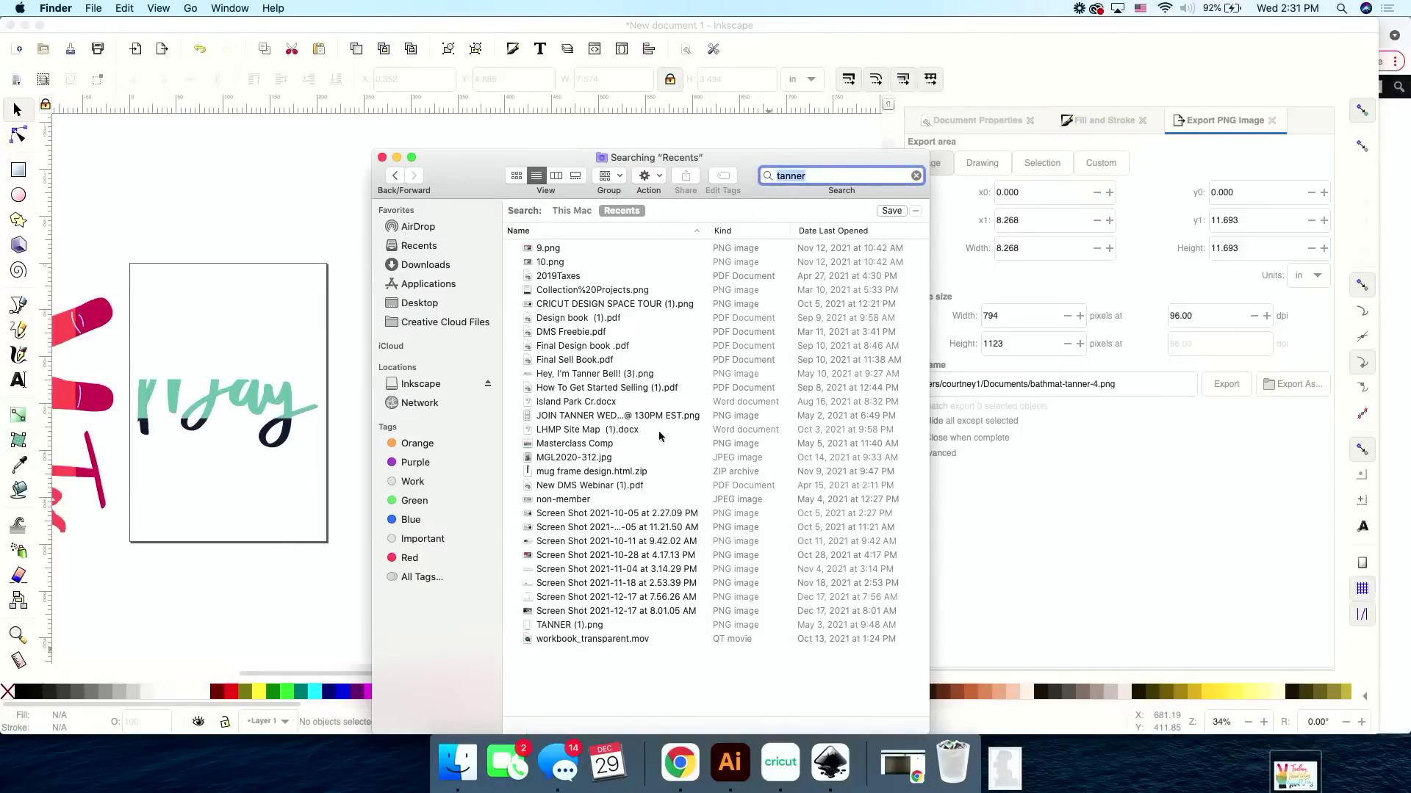
# Look through the Recents, Downloads and Applications folders for the exported bath mat pieces.
pyautogui.click(417, 247)
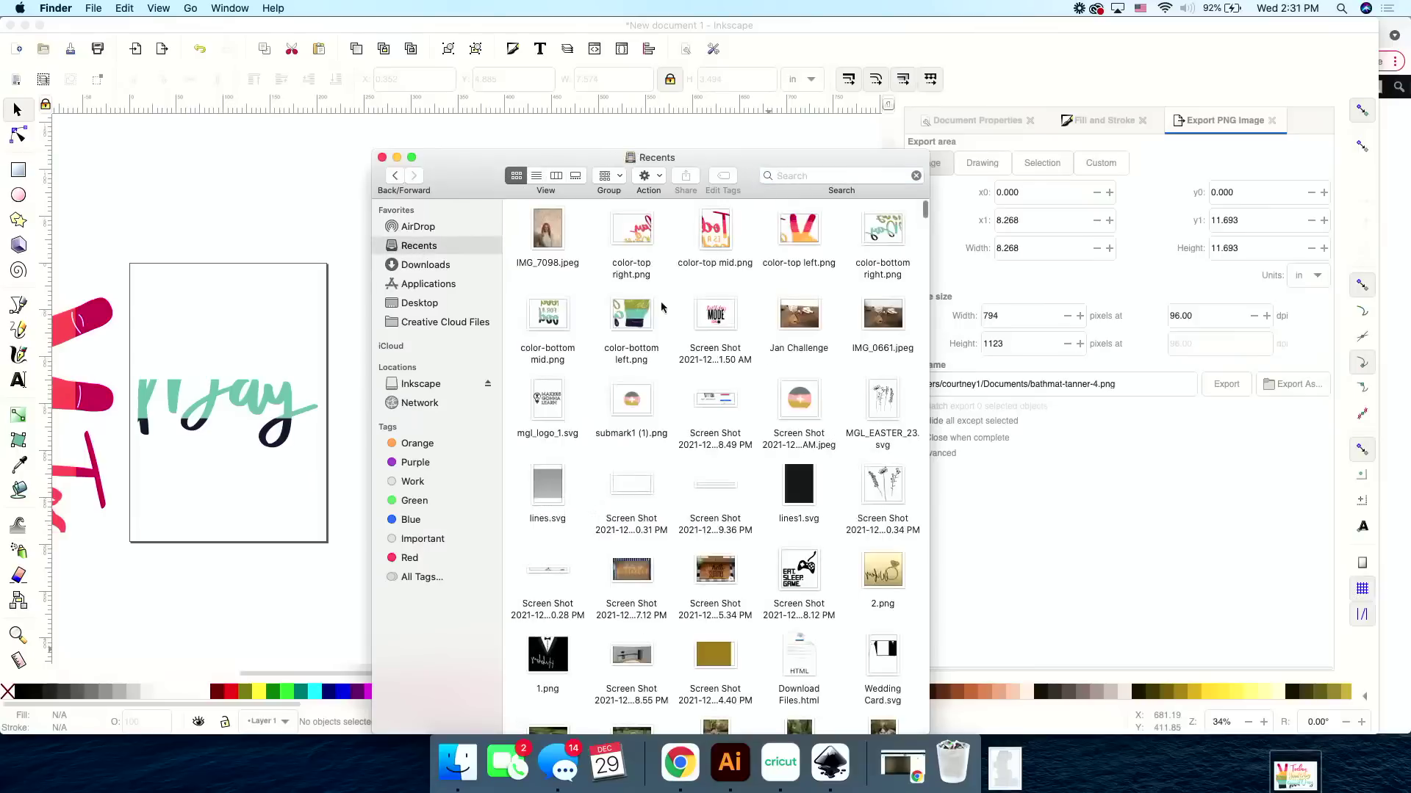
pyautogui.moveTo(603, 239); pyautogui.dragTo(846, 252)
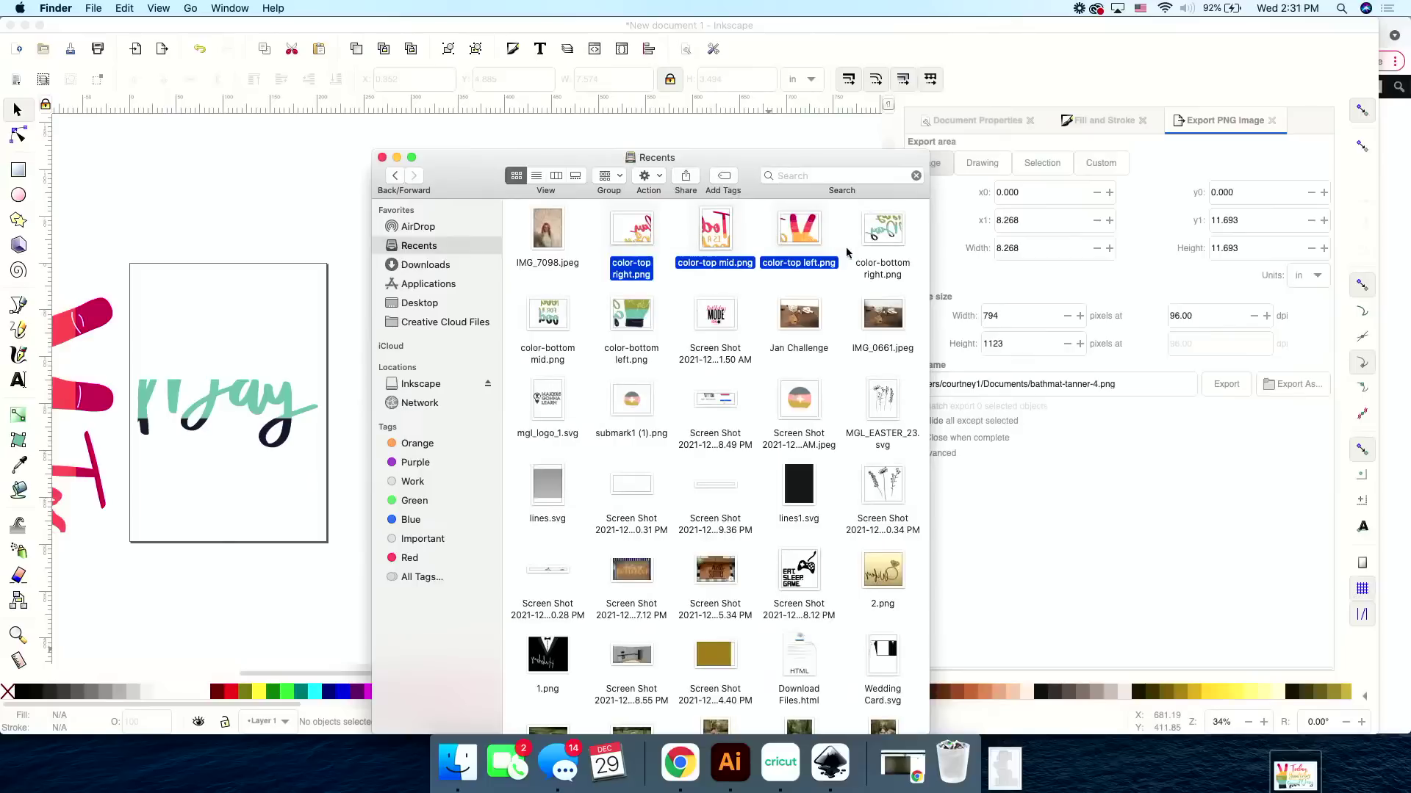
pyautogui.click(432, 266)
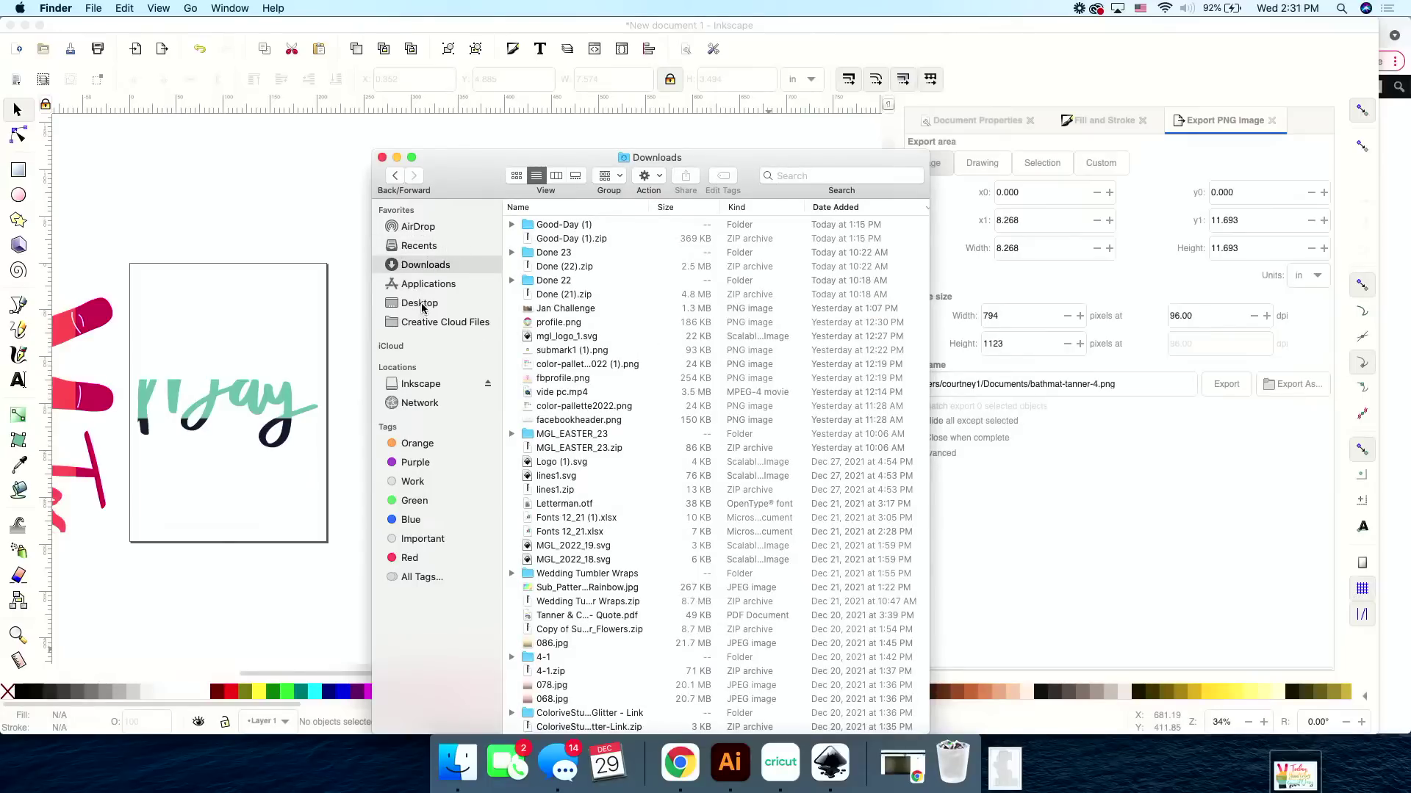
pyautogui.click(425, 285)
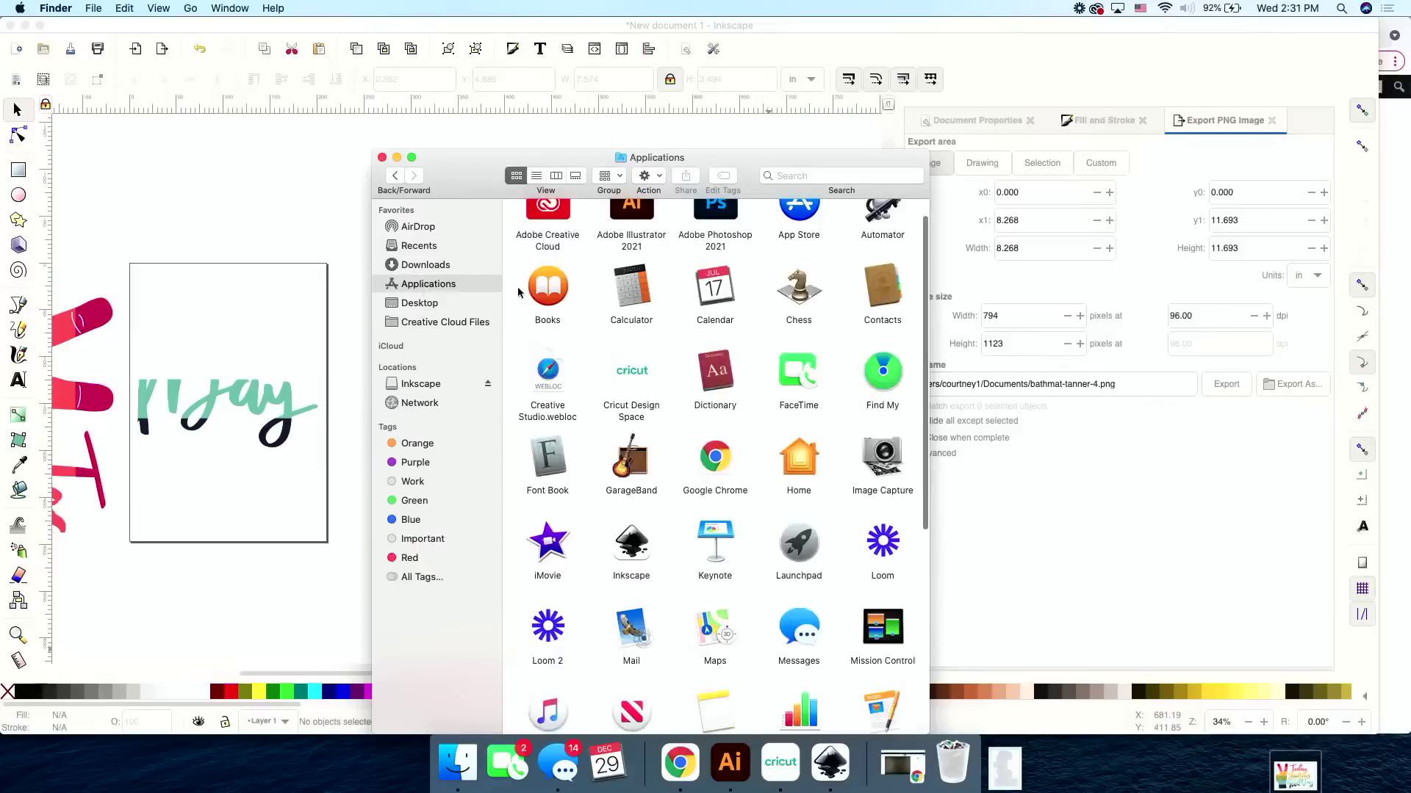
pyautogui.scroll(2, 641, 450)
# Repeat the "Documents" search across This Mac, starting from the Applications folder.
pyautogui.click(817, 177)
pyautogui.write('Documents')
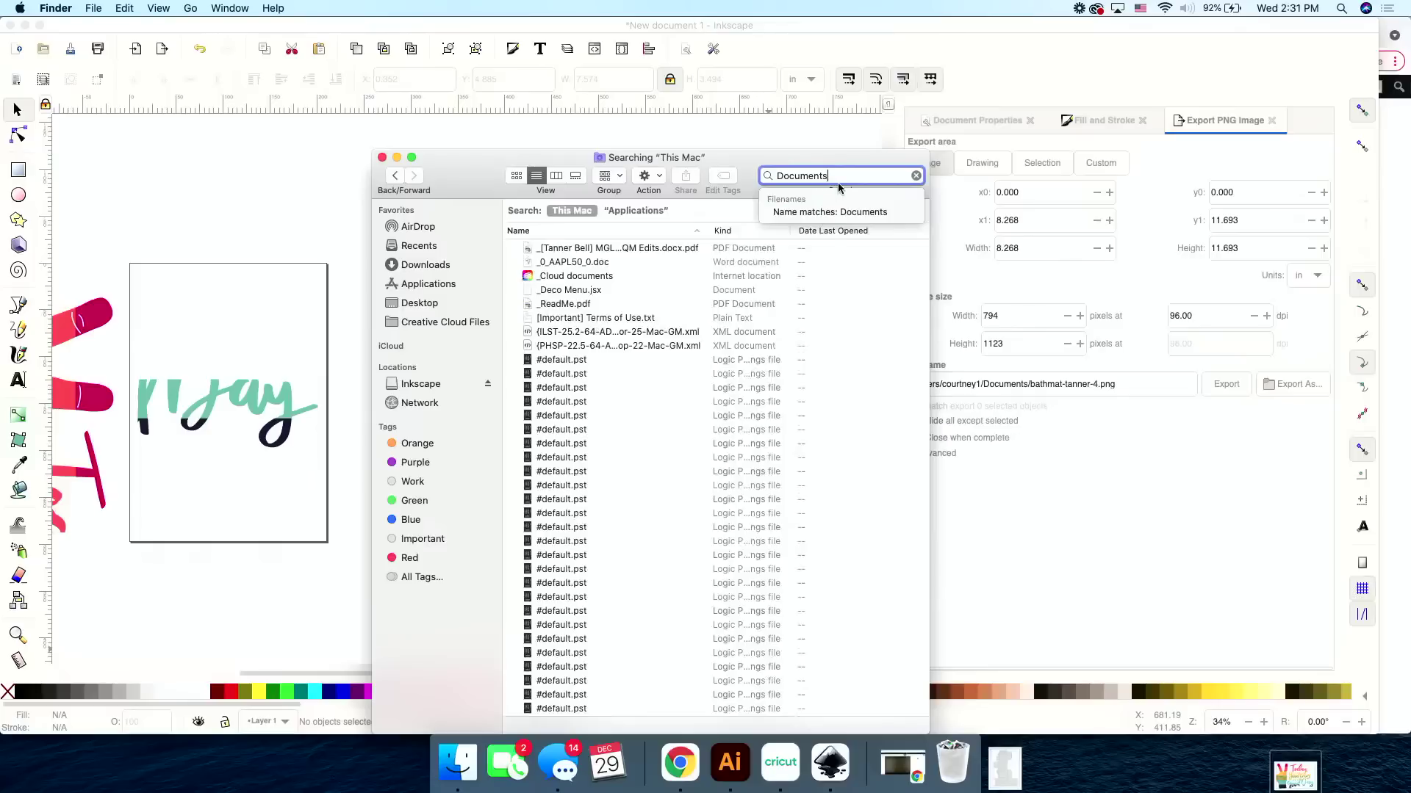
pyautogui.press('super+a')
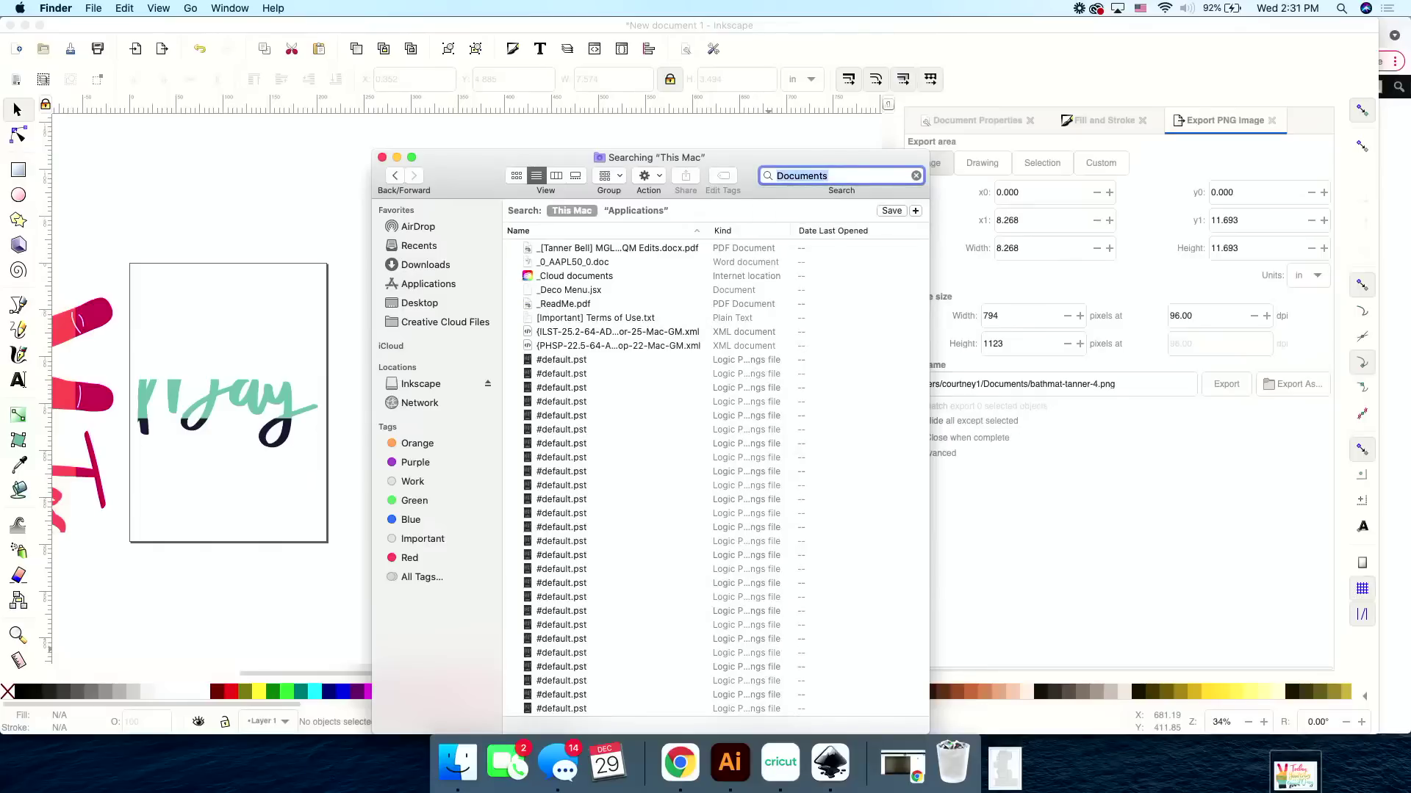
pyautogui.click(855, 171)
pyautogui.doubleClick(855, 175)
# Return to the Recents folder and search it for "bath".
pyautogui.click(436, 249)
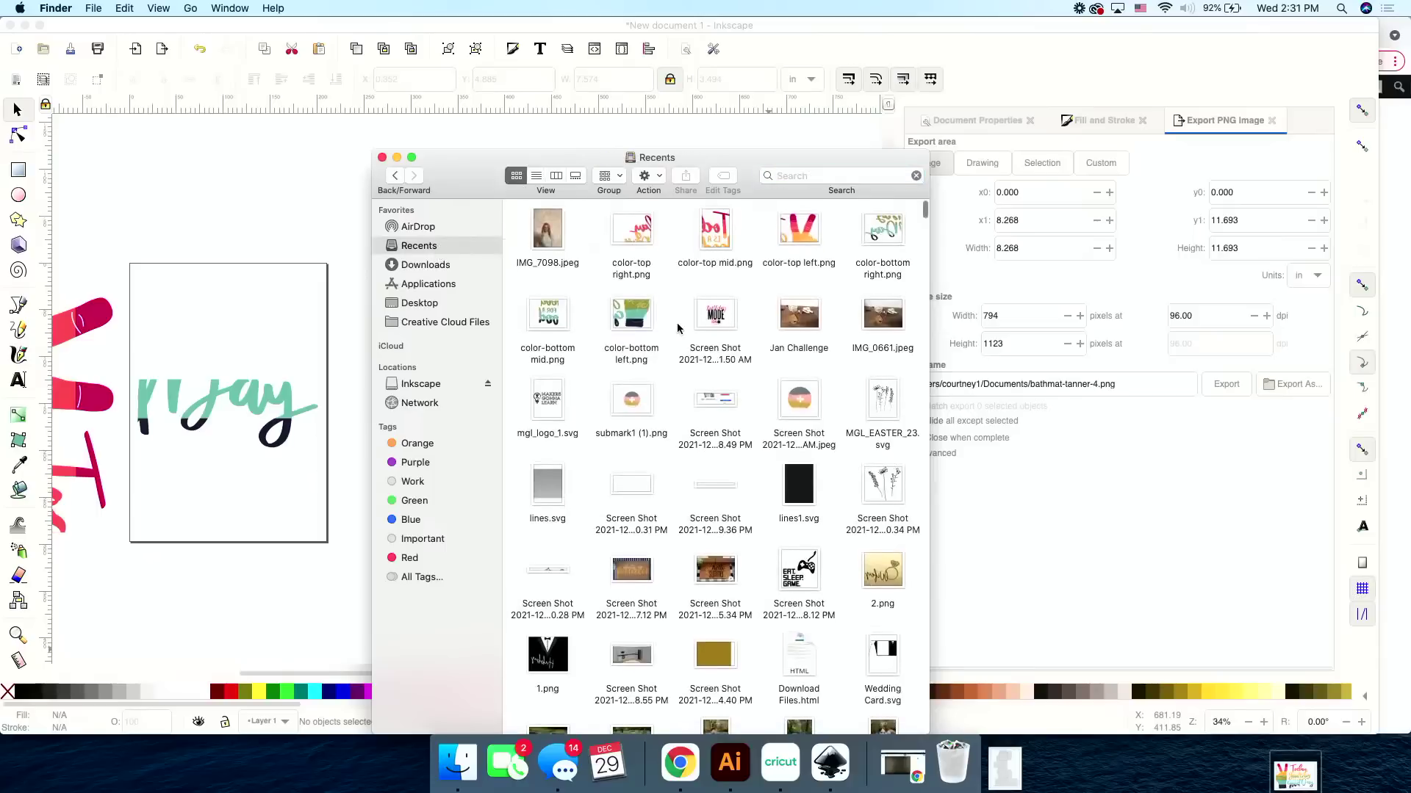
pyautogui.click(826, 176)
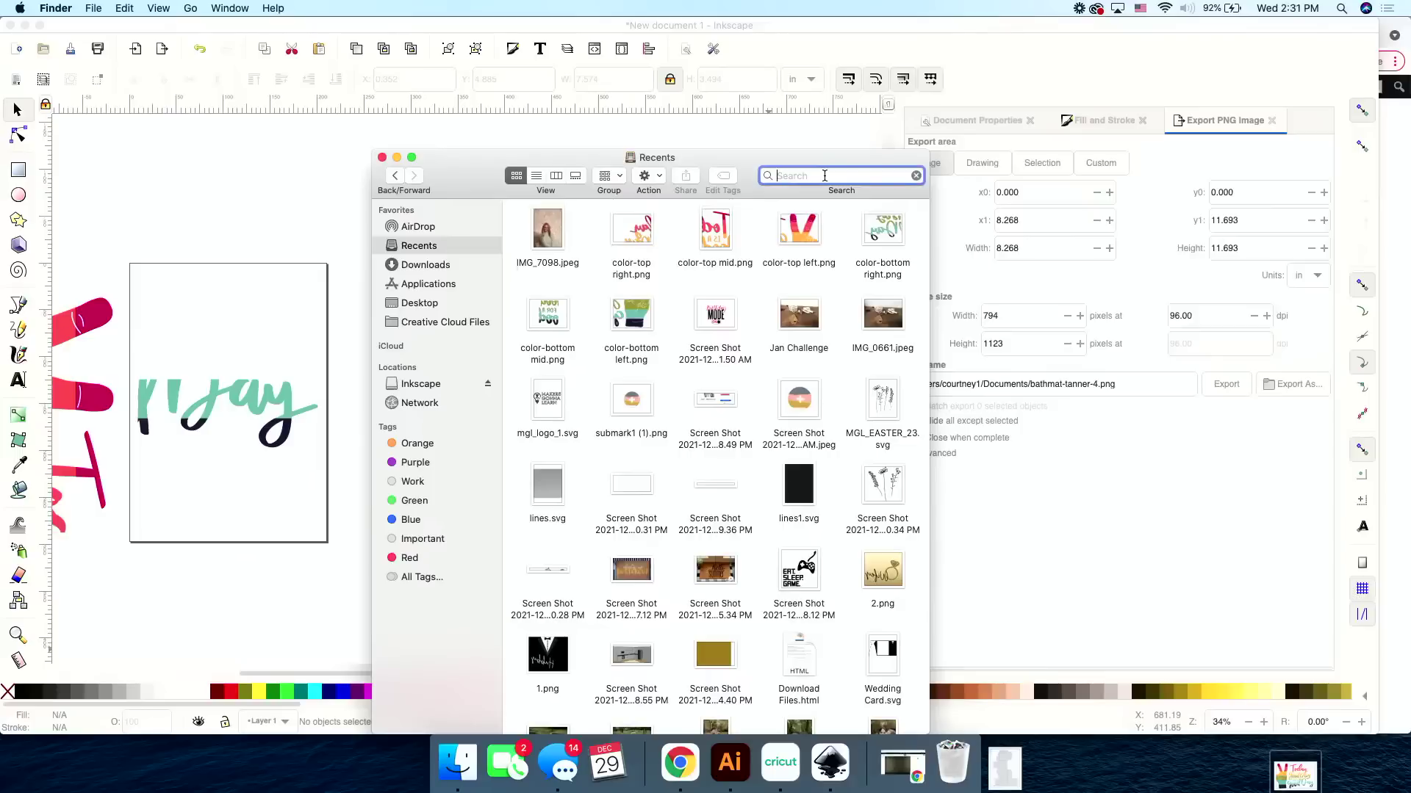
pyautogui.write('bath')
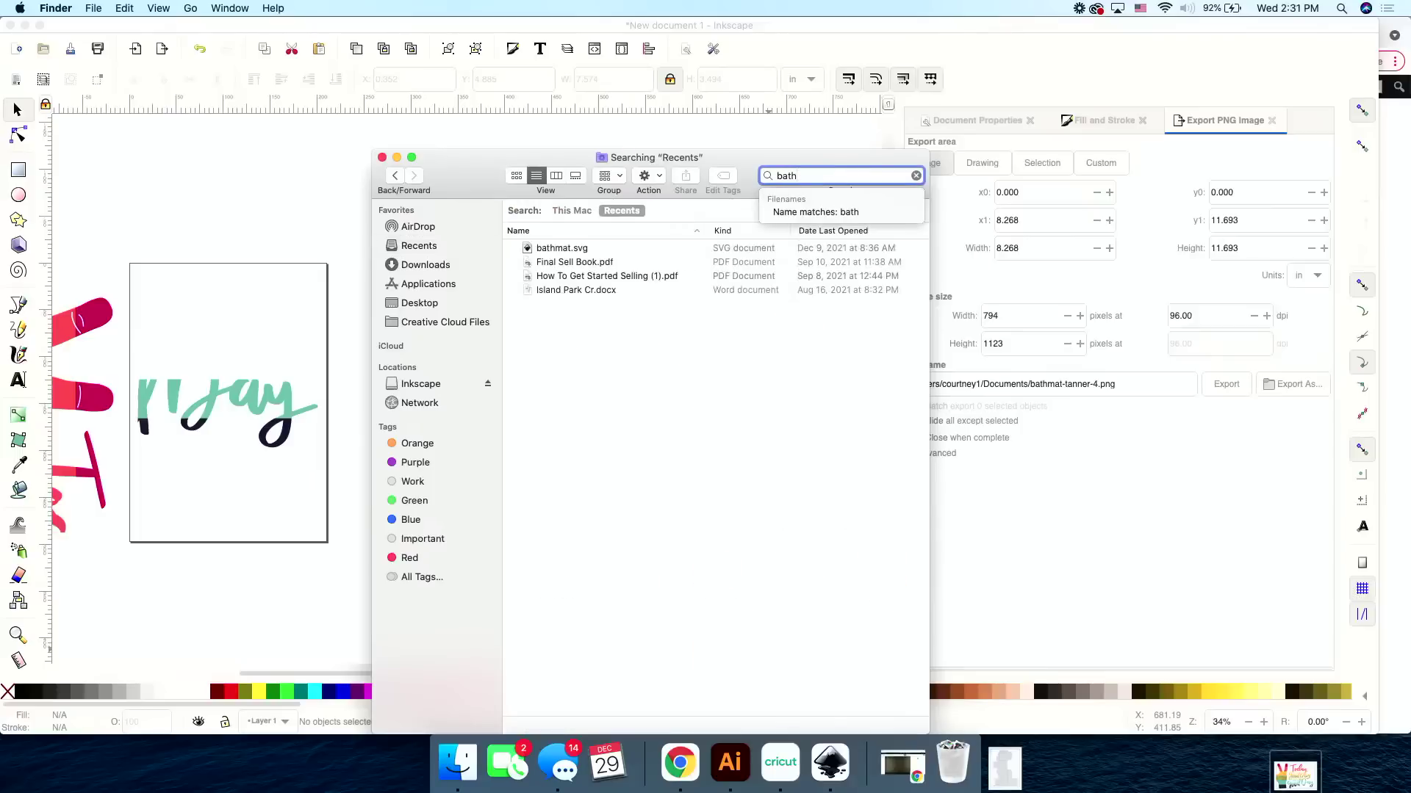
# Search This Mac for the file name shared by the four exported bath mat PNGs.
pyautogui.write('mat-tanner')
pyautogui.press('Return')
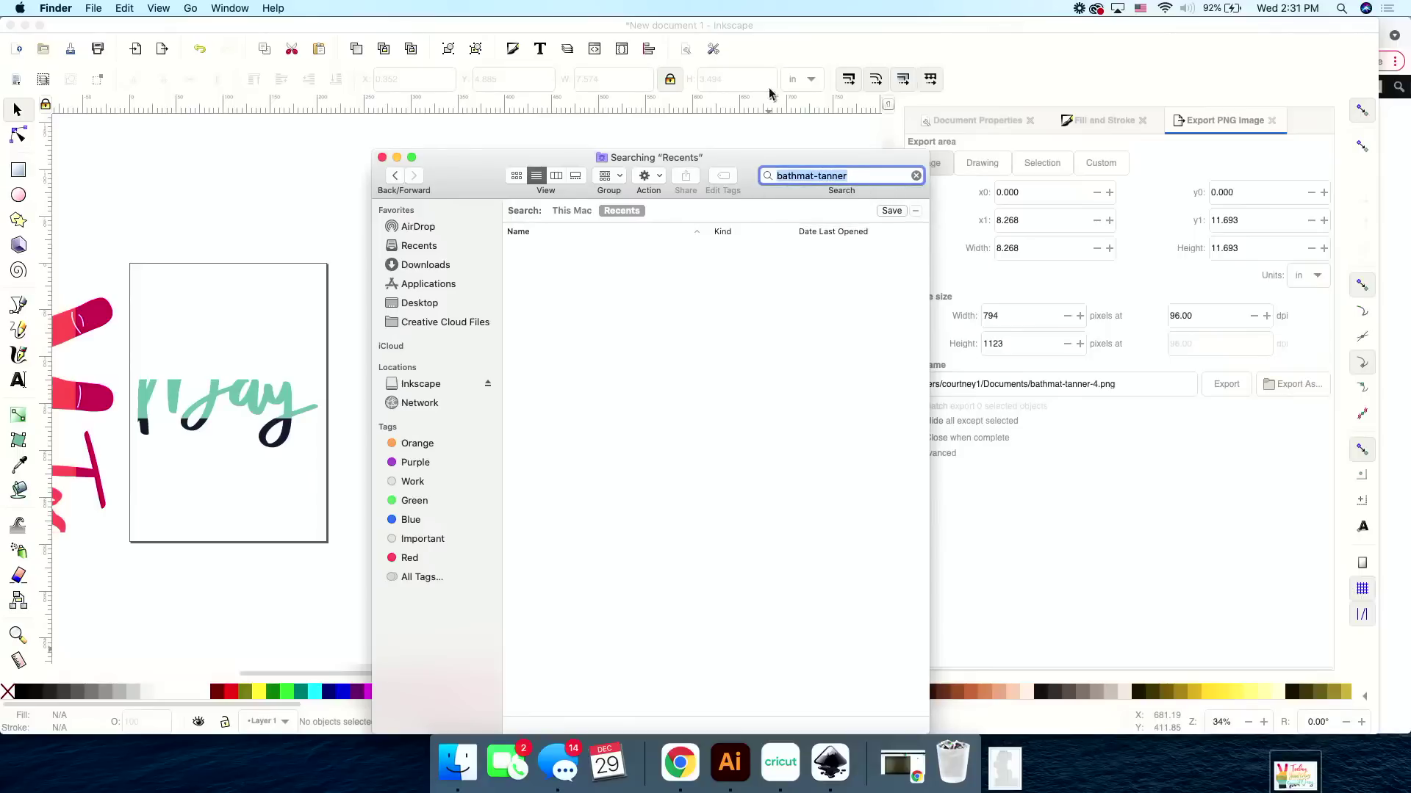
pyautogui.click(571, 210)
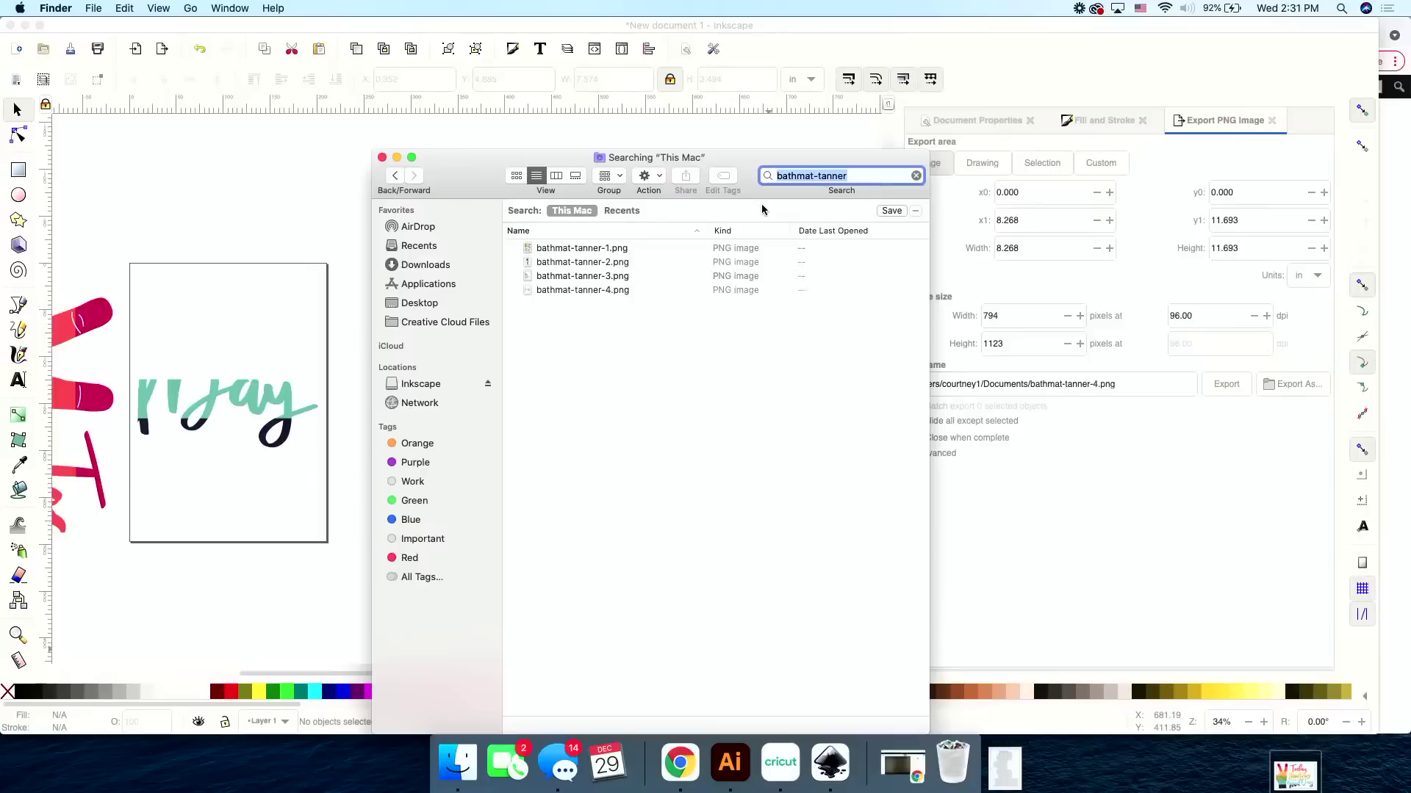
# Open all four exported bath mat PNGs together in Preview and check the first file's name and location details.
pyautogui.click(573, 249)
pyautogui.keyDown('shift'); pyautogui.click(574, 262); pyautogui.keyUp('shift')
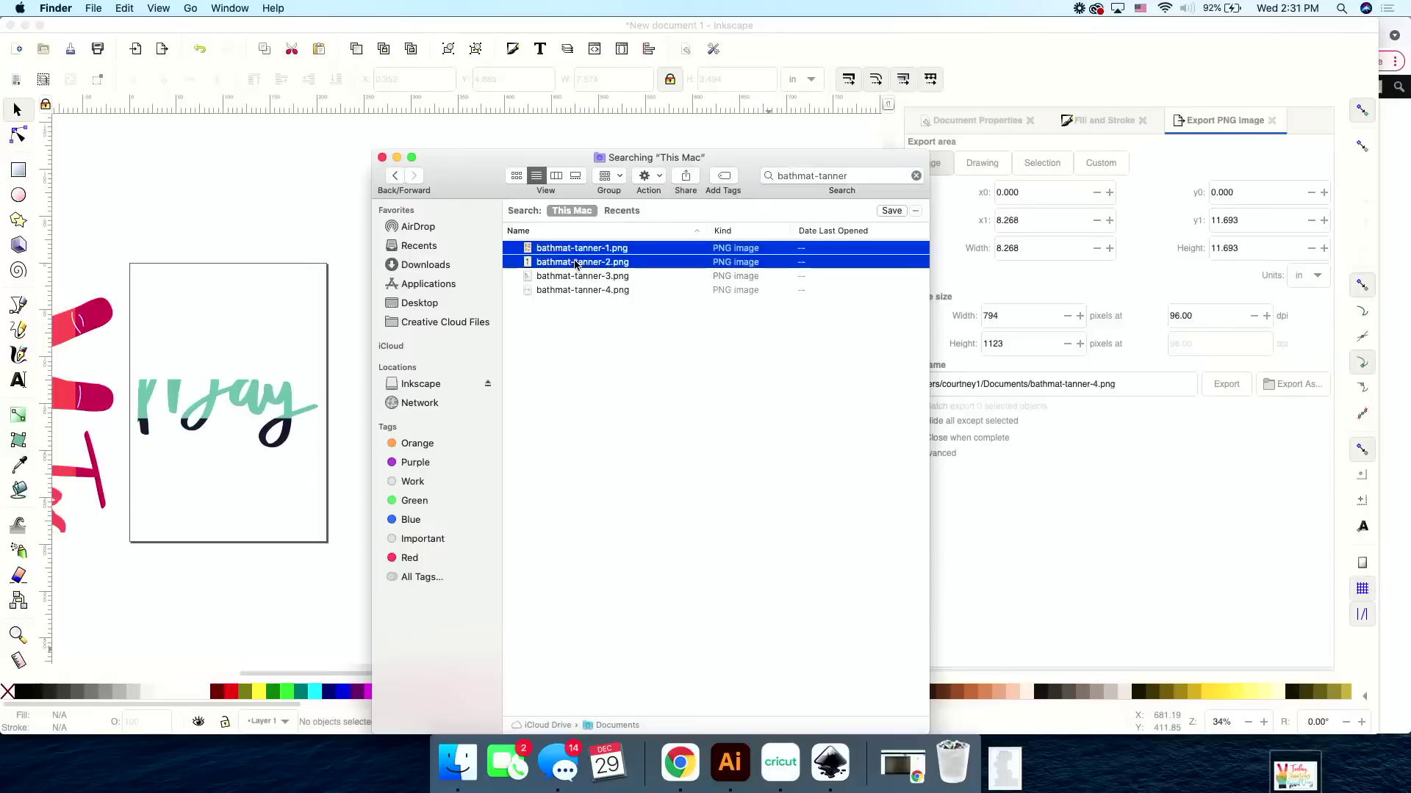
pyautogui.keyDown('shift'); pyautogui.click(574, 276); pyautogui.keyUp('shift')
pyautogui.keyDown('shift'); pyautogui.click(574, 289); pyautogui.keyUp('shift')
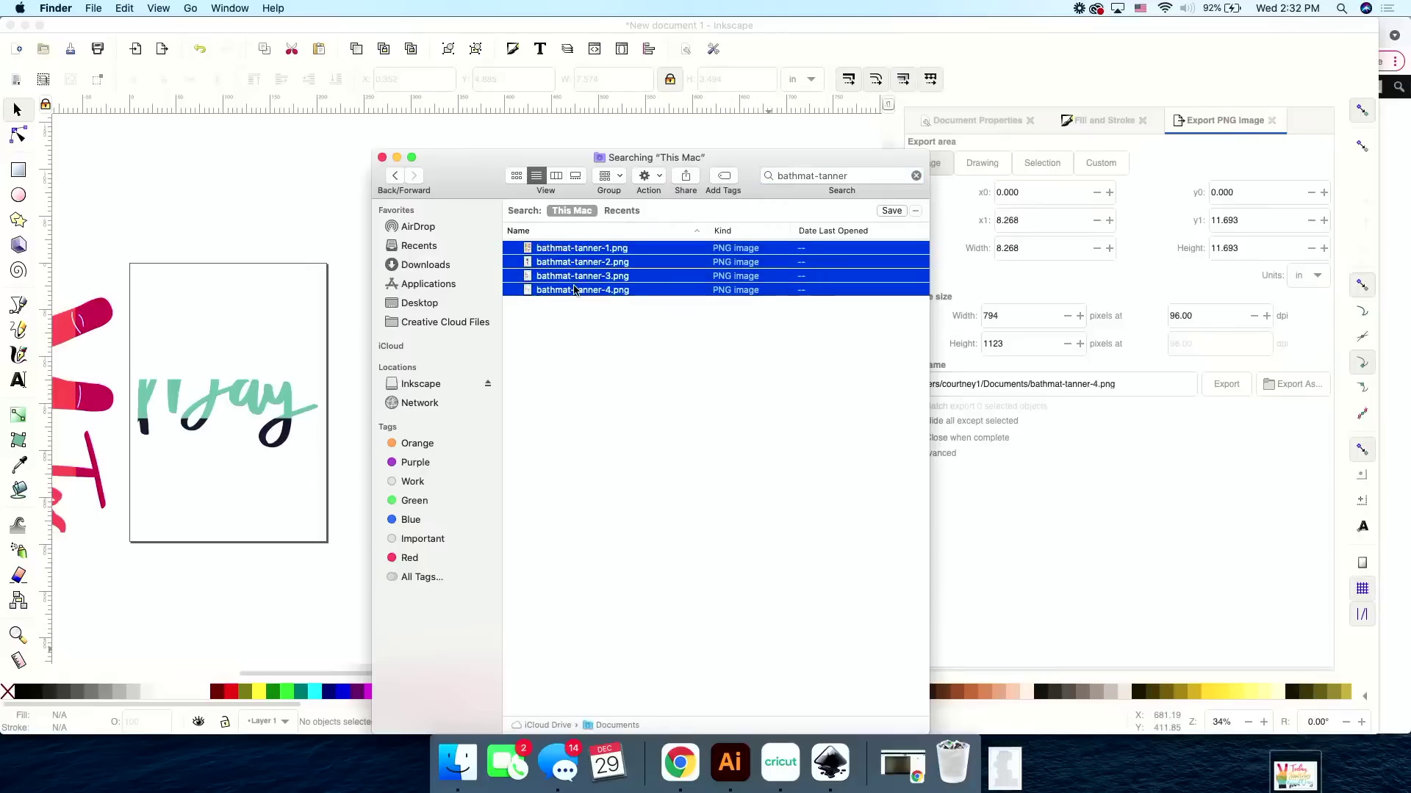
pyautogui.doubleClick(531, 252)
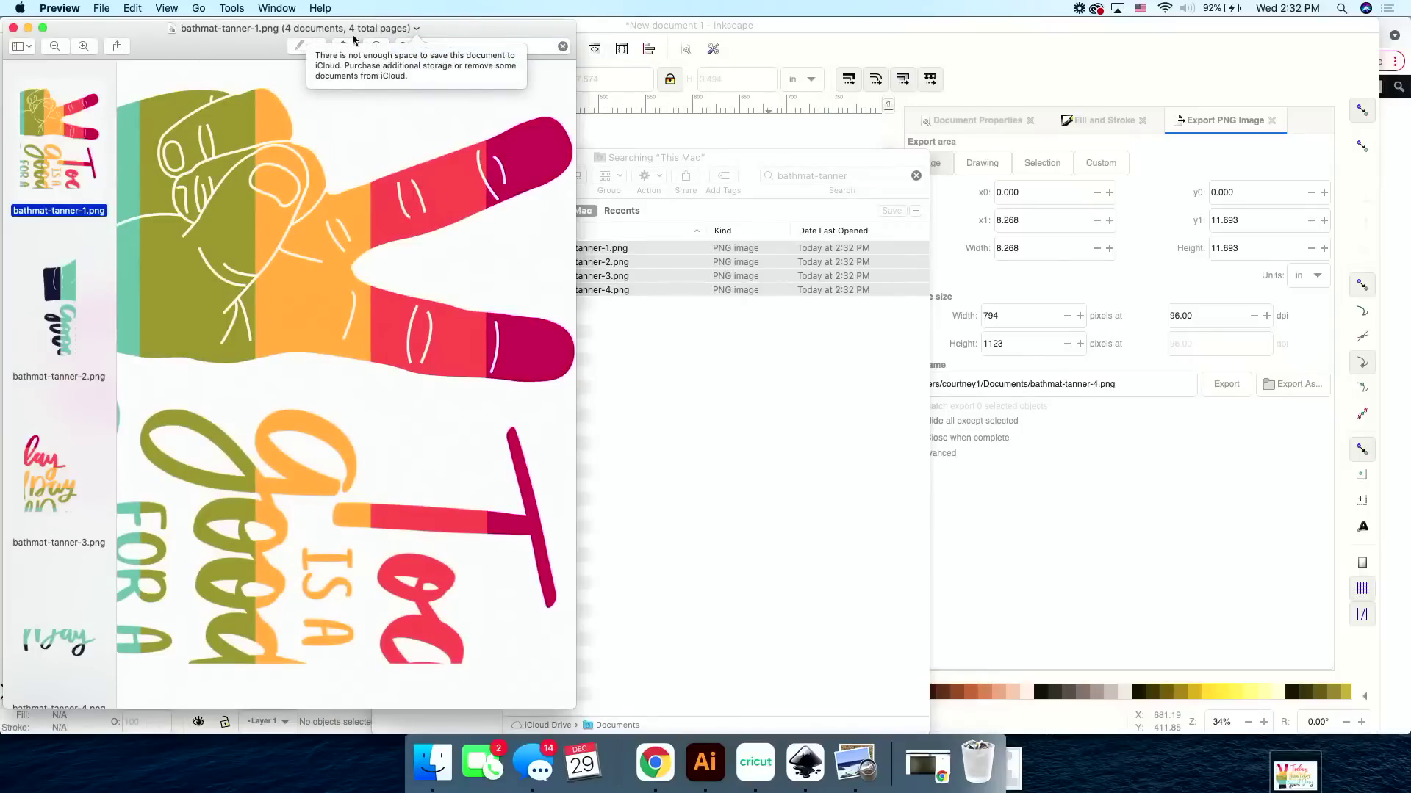
pyautogui.click(416, 29)
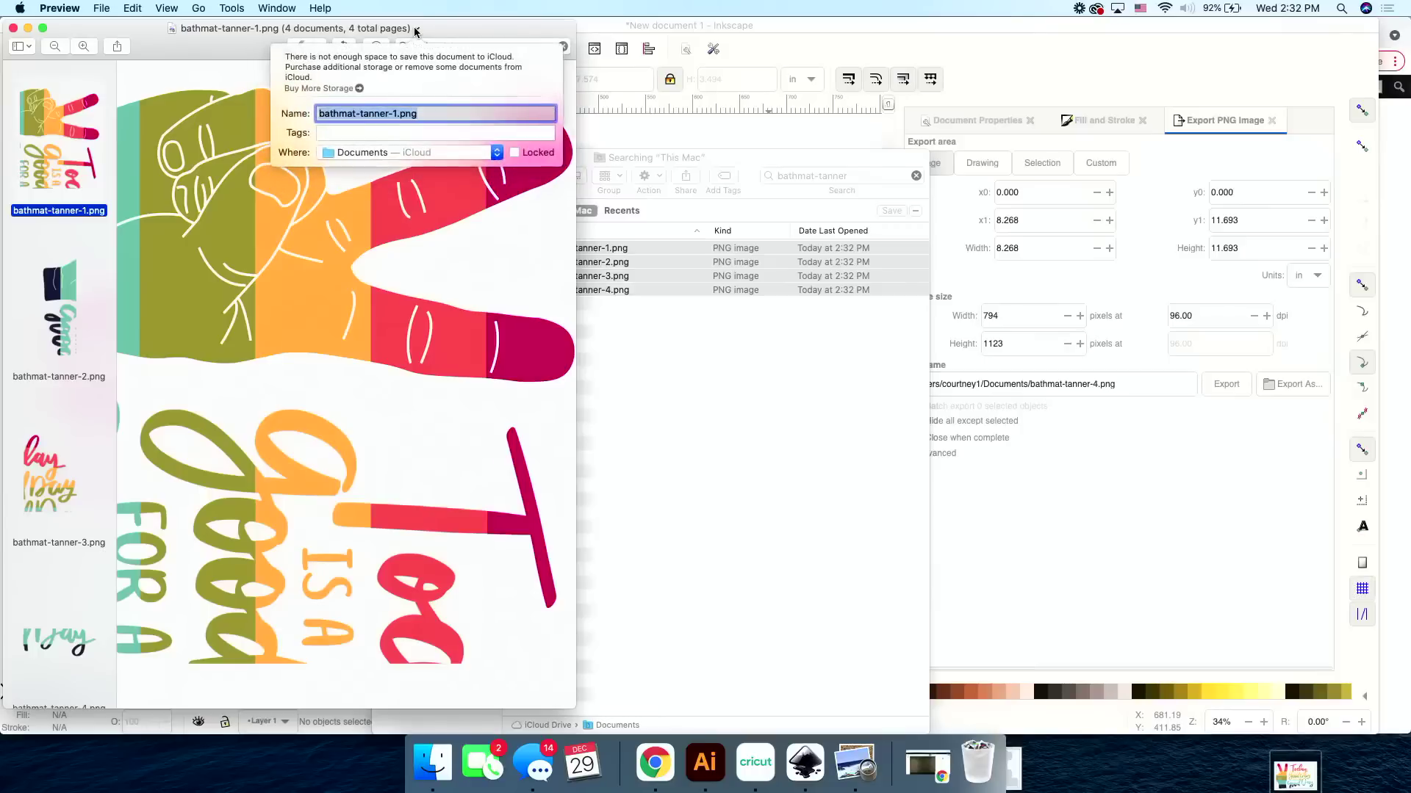
pyautogui.click(214, 62)
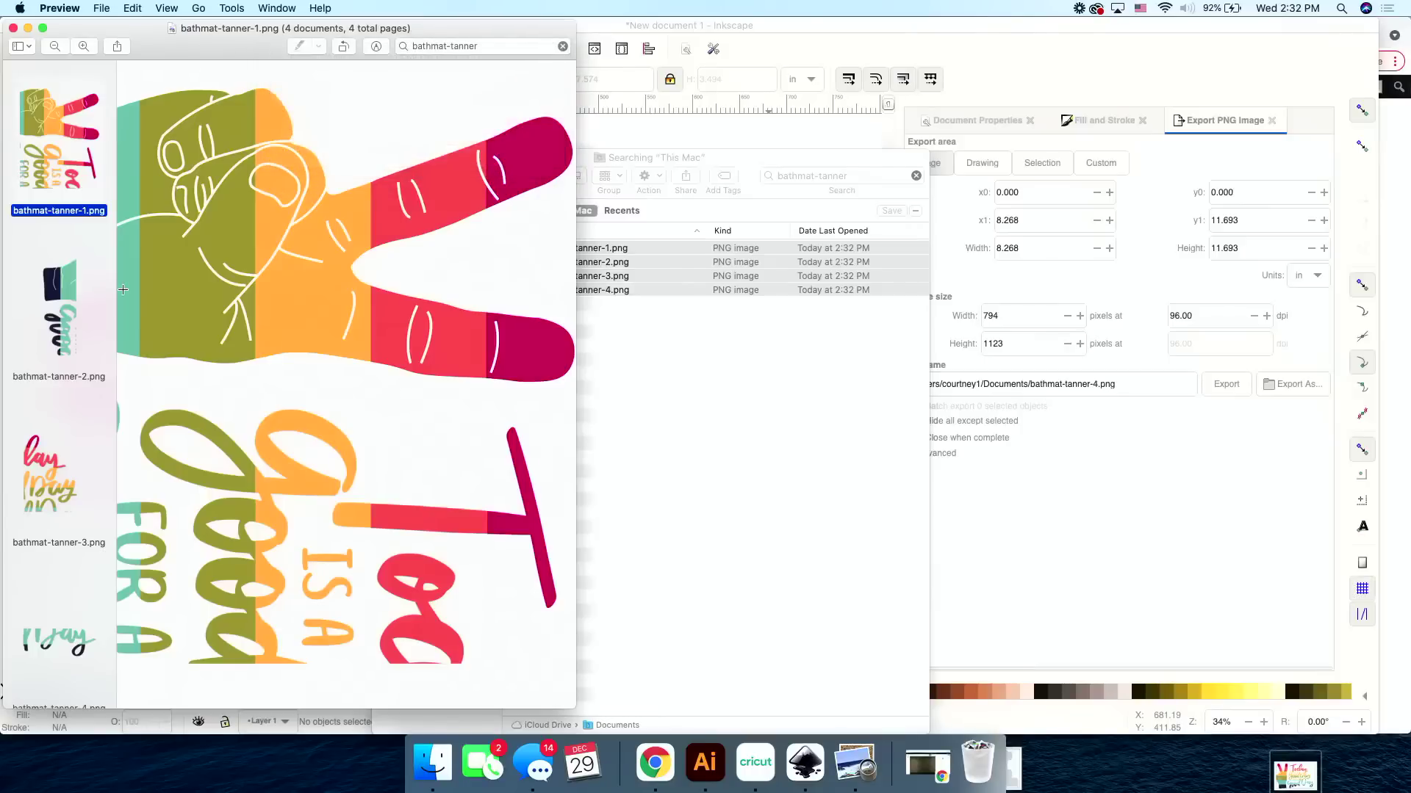
# View the exported pieces in order from the second to the fourth and widen the Preview window.
pyautogui.press('Down')
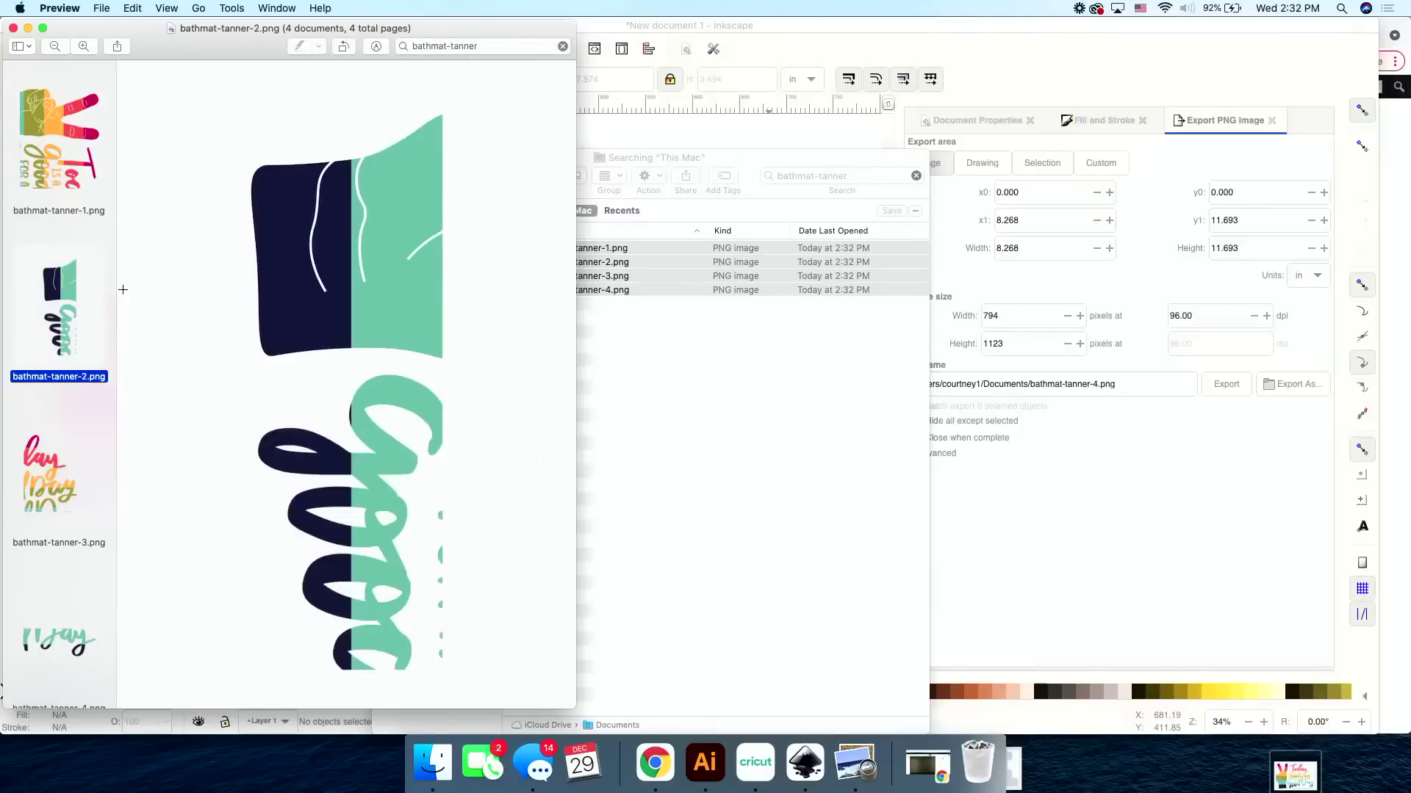
pyautogui.press('Down')
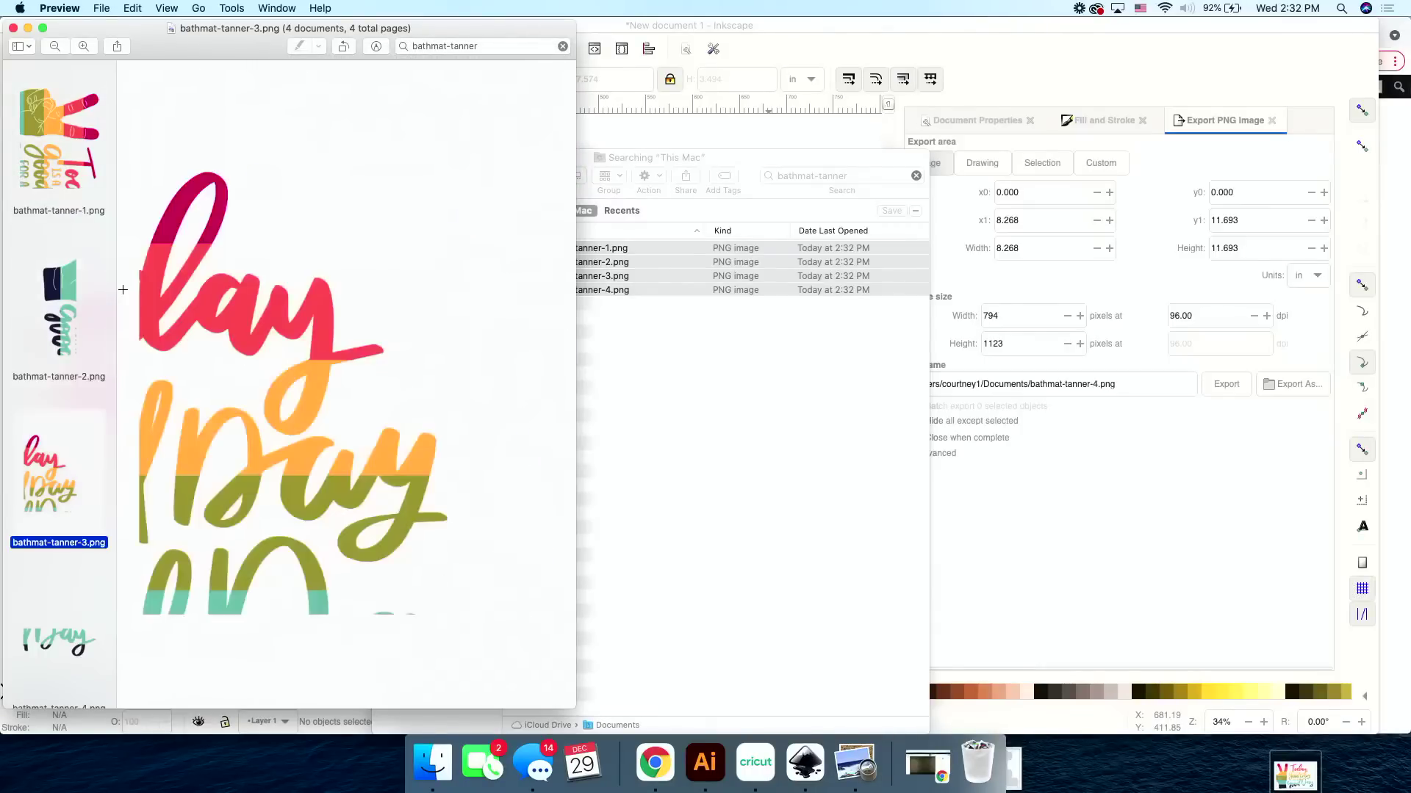
pyautogui.press('Down')
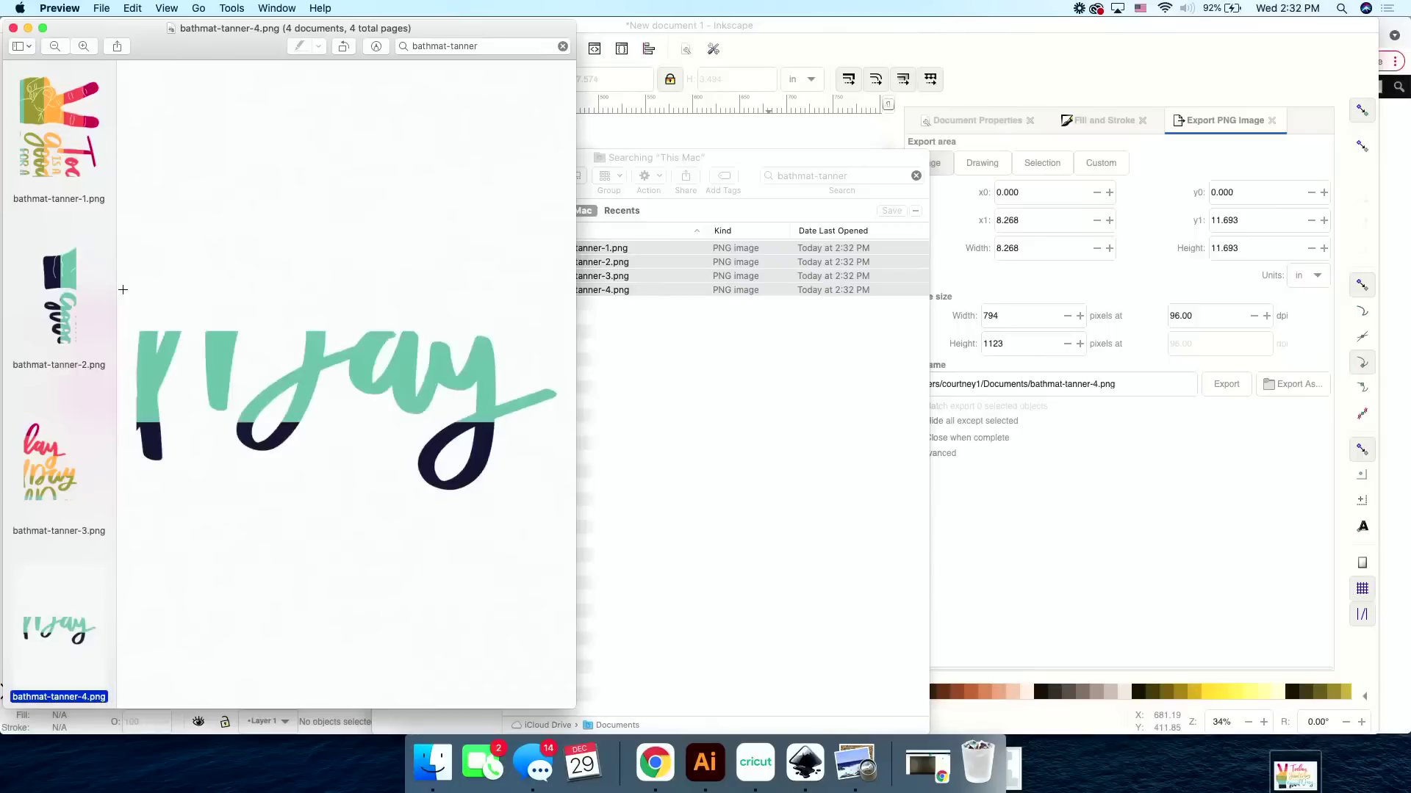
pyautogui.moveTo(577, 282); pyautogui.dragTo(1035, 262)
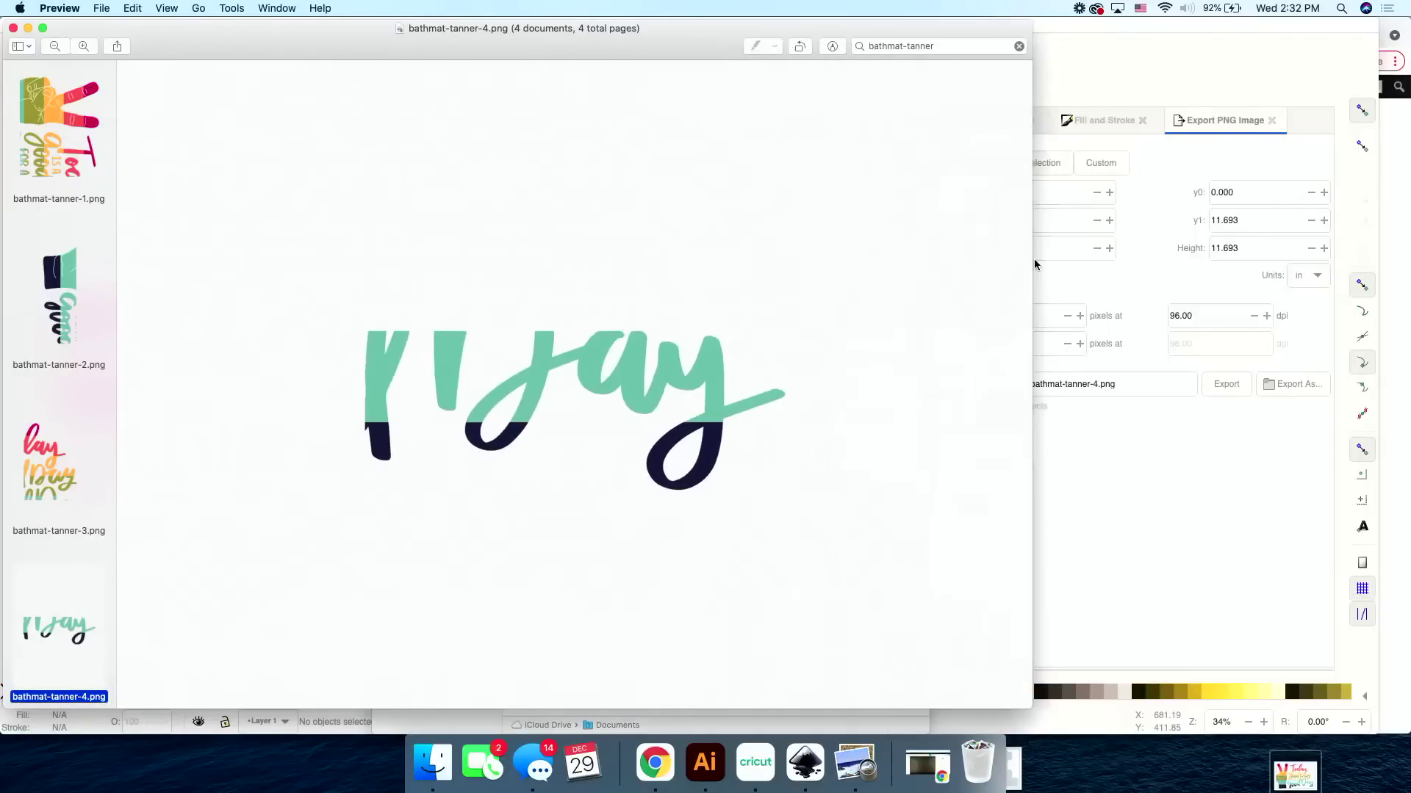
# Examine the four exported bath mat pieces back and forth to check how the artwork was split.
pyautogui.click(55, 399)
pyautogui.press('Up')
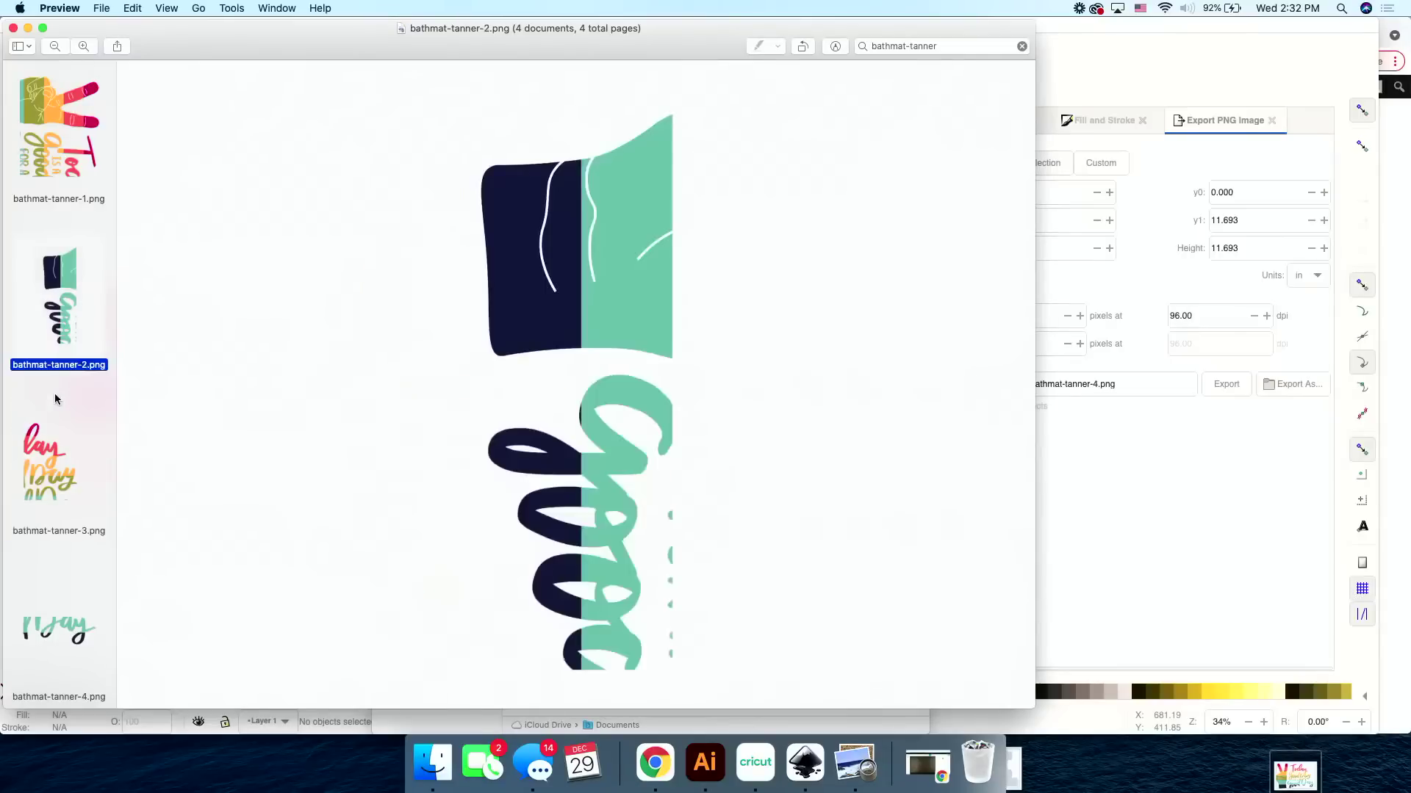
pyautogui.press('Up')
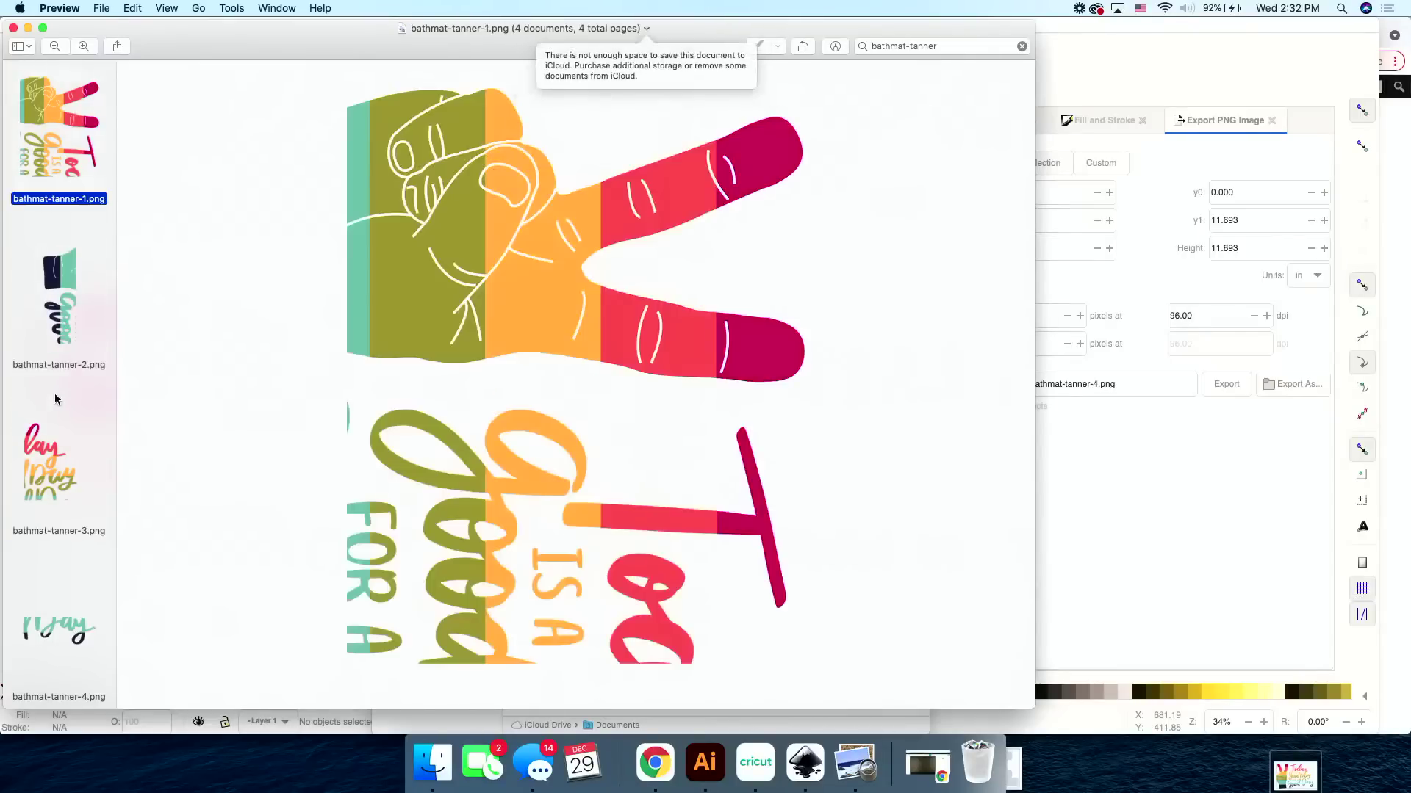
pyautogui.press('Down')
pyautogui.press('Down')
pyautogui.press('Down')
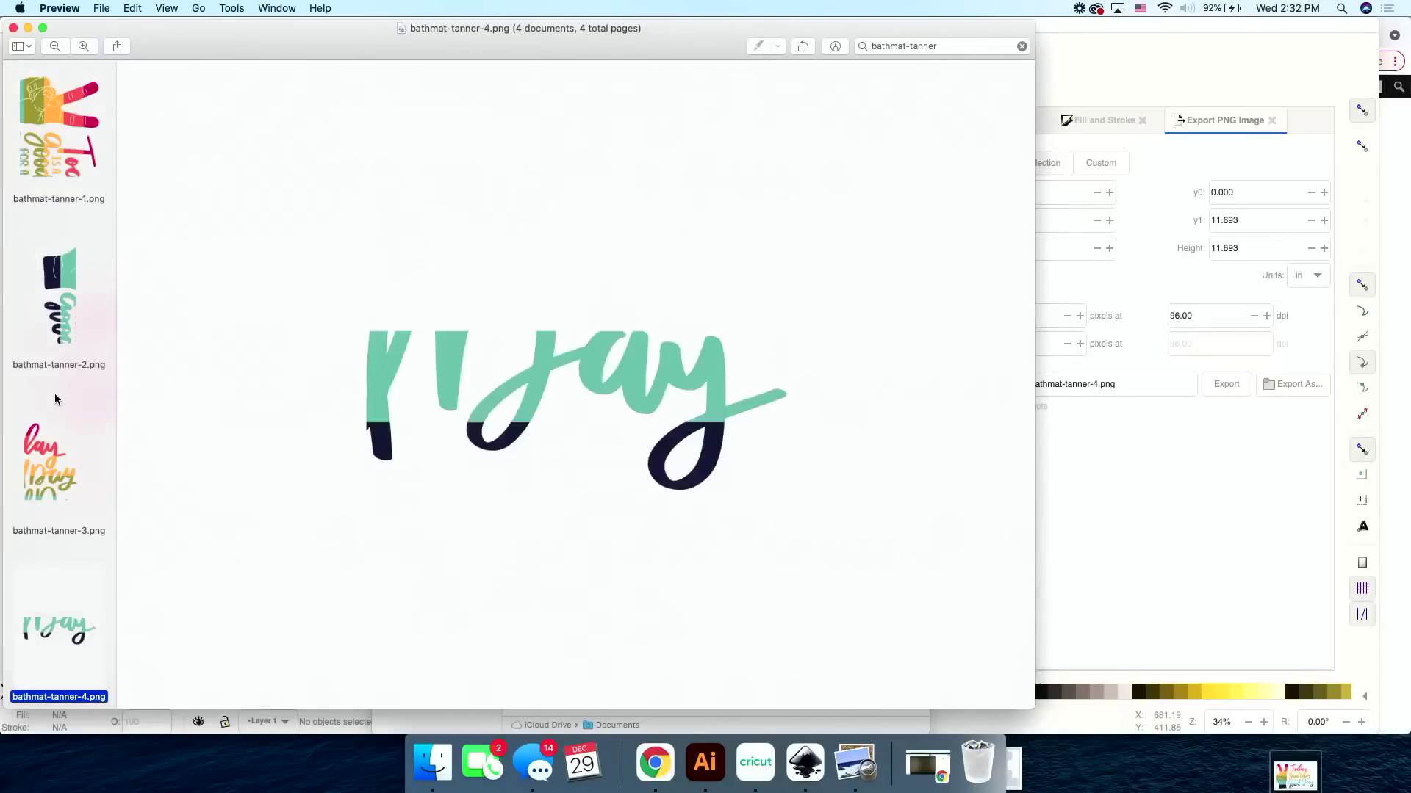
pyautogui.press('Up')
pyautogui.press('Up')
pyautogui.press('Up')
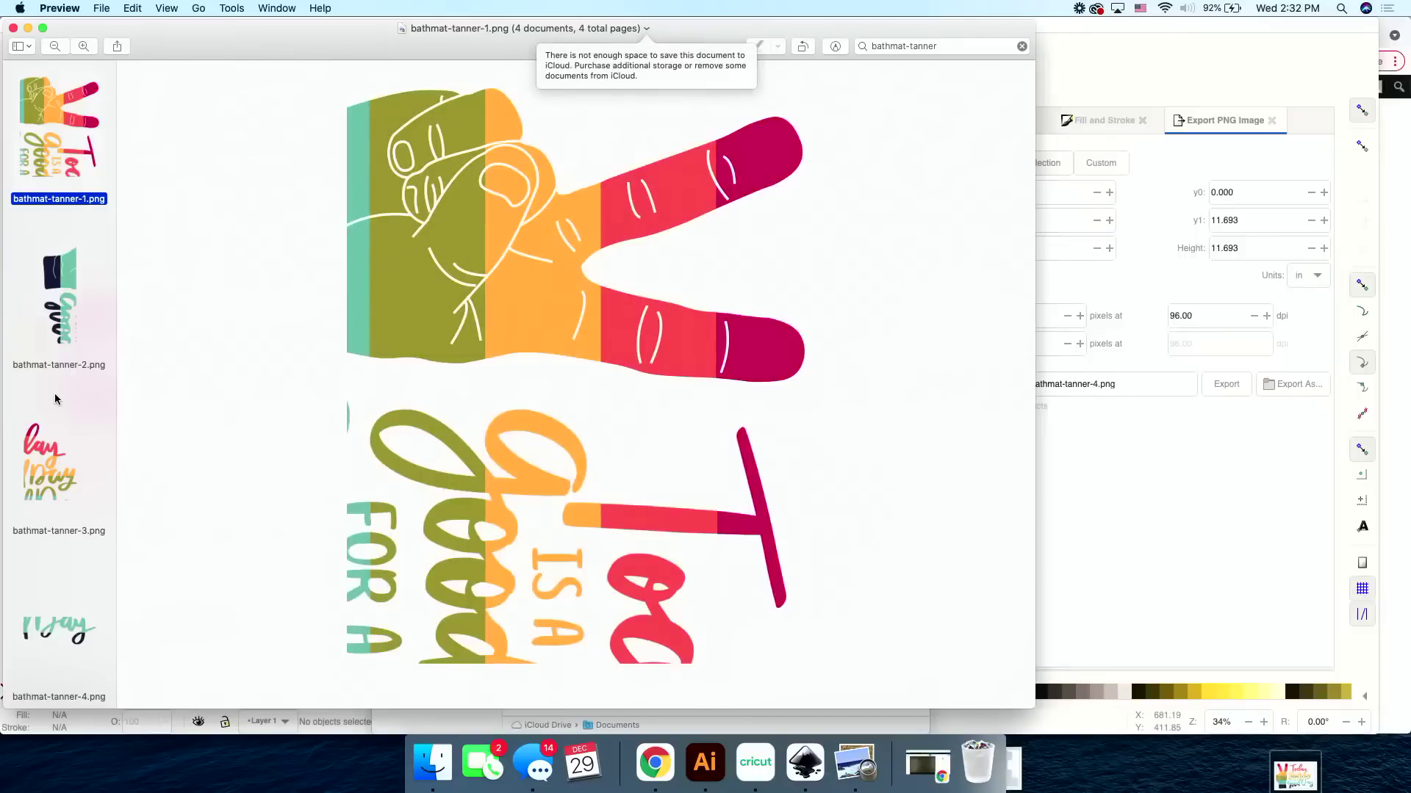
pyautogui.press('Down')
pyautogui.press('Down')
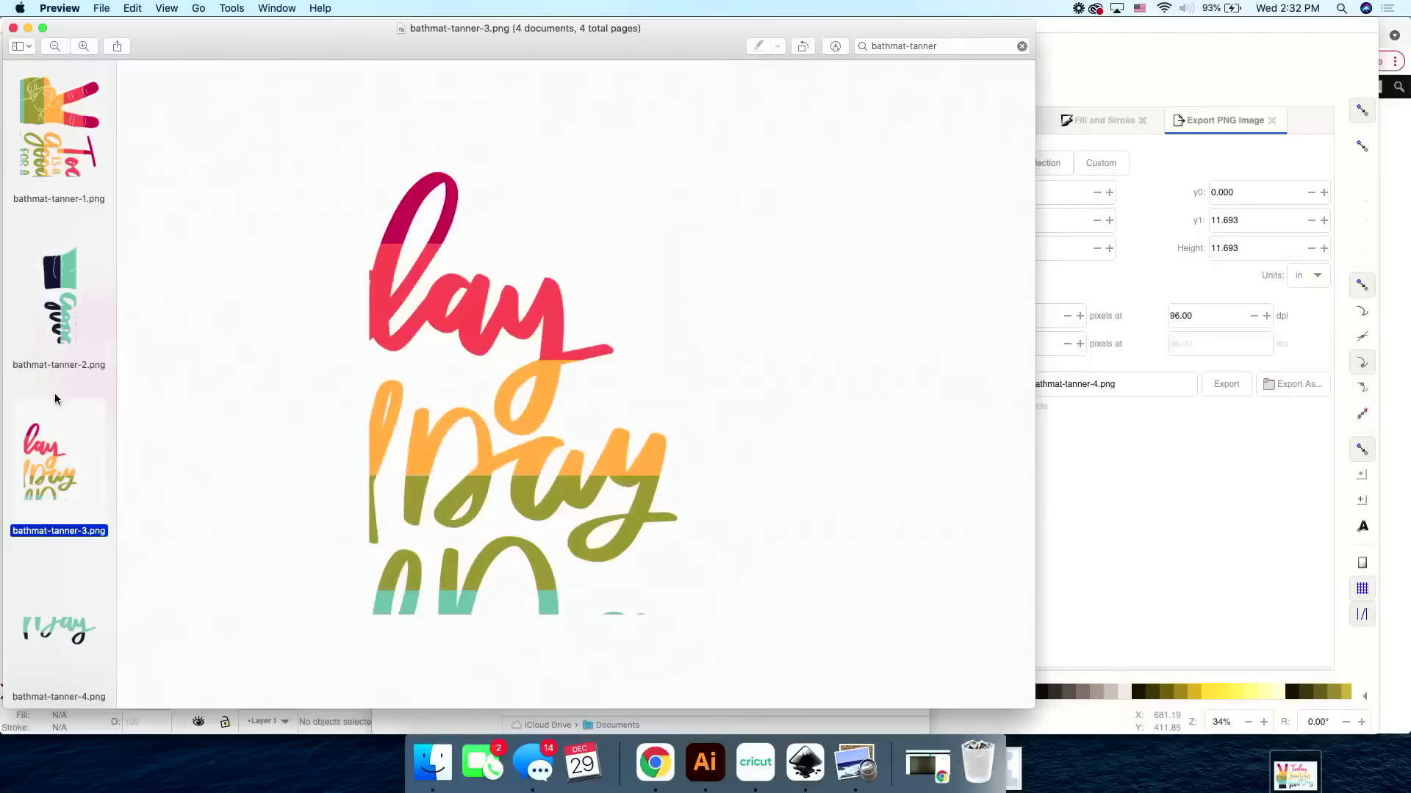
pyautogui.press('Down')
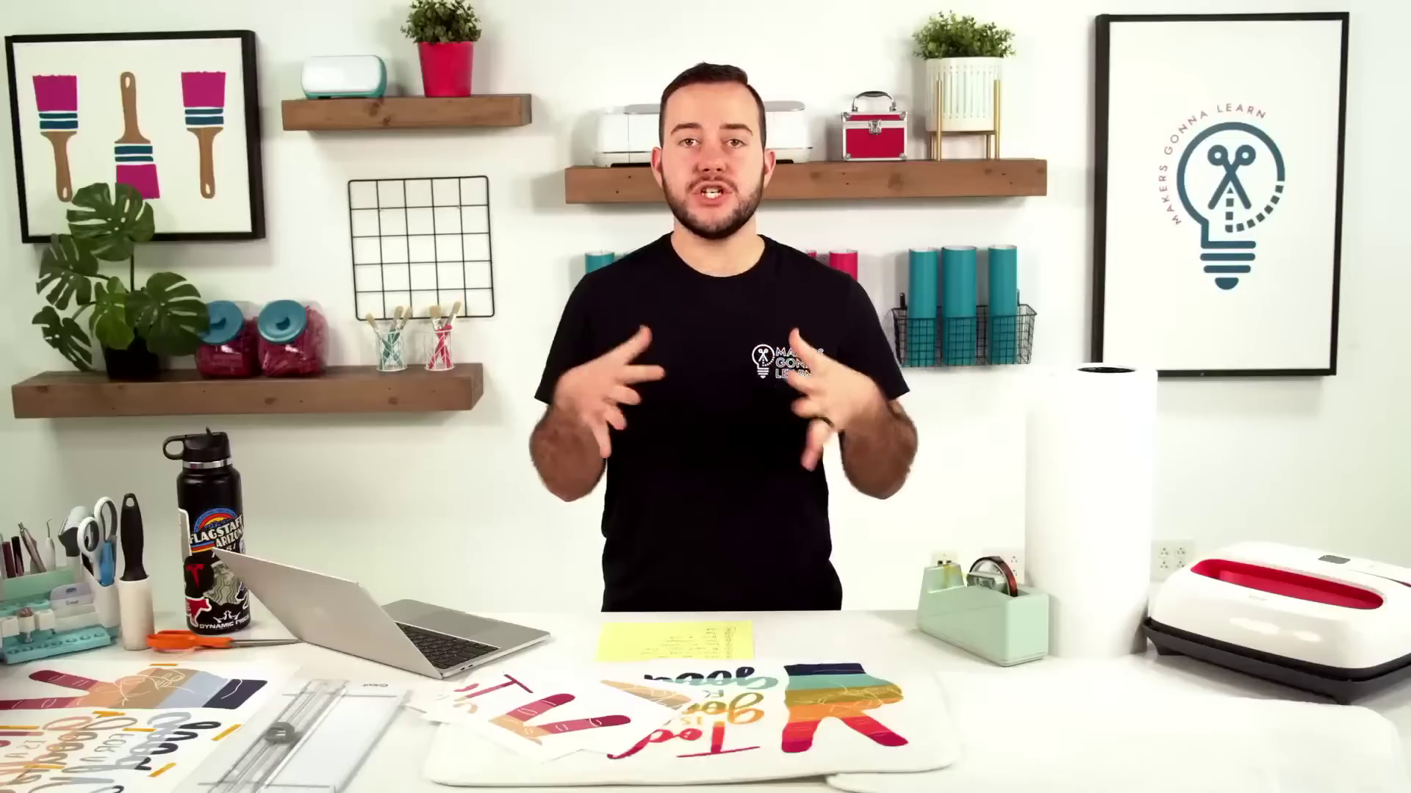
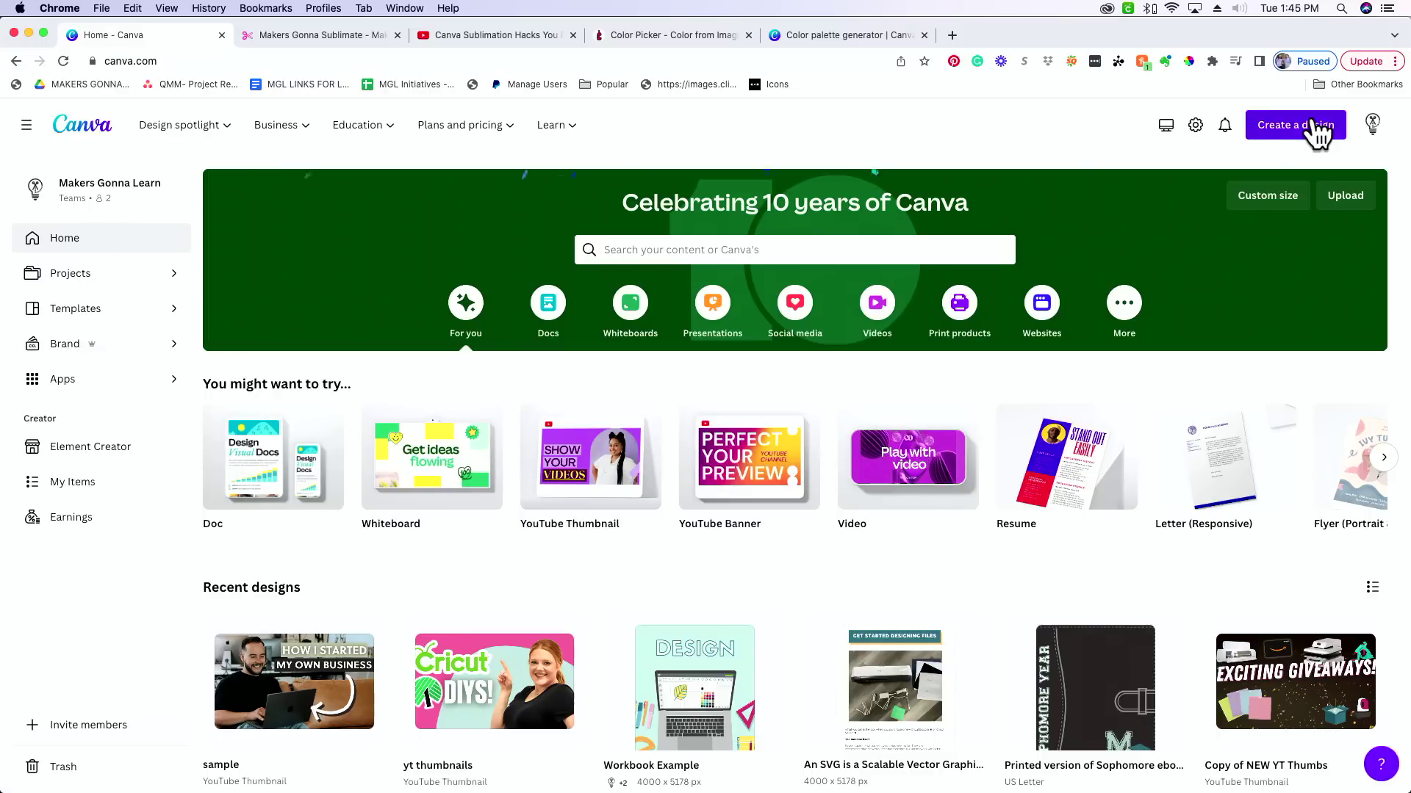
# Switch to Canva and create a blank custom-size design of 20.832 × 20.832 in.
pyautogui.click(1269, 135)
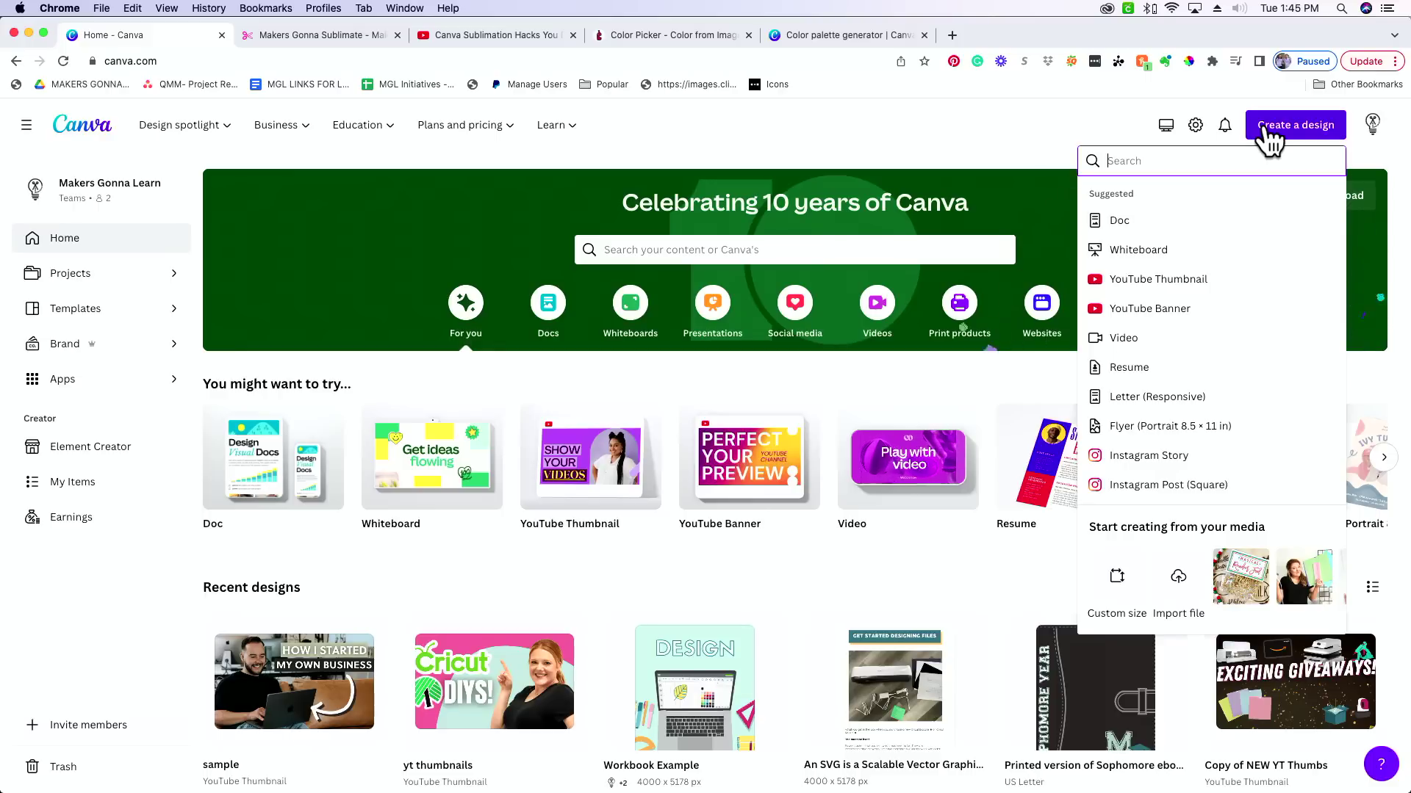
pyautogui.click(1116, 586)
pyautogui.click(1265, 225)
pyautogui.click(1258, 295)
pyautogui.click(1130, 221)
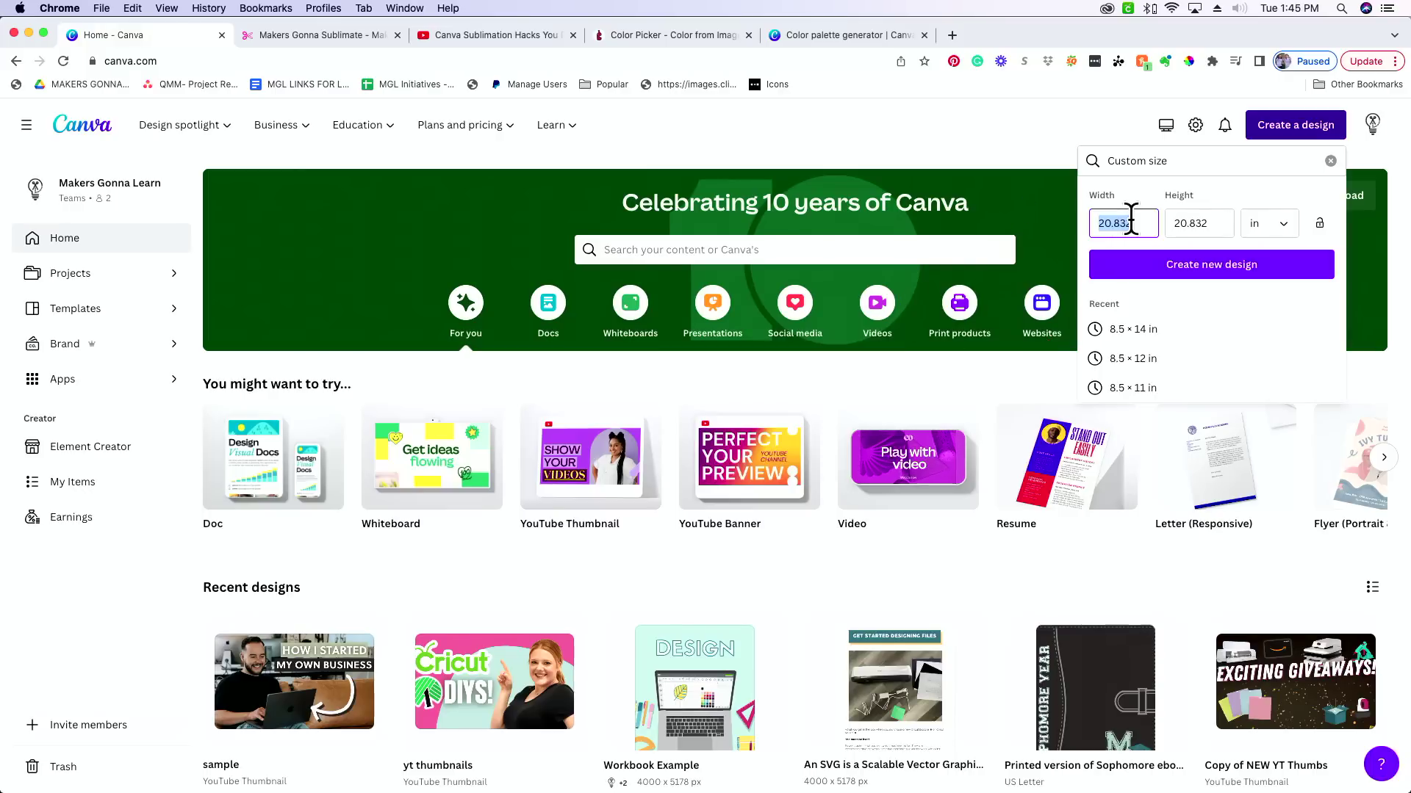
pyautogui.click(1242, 266)
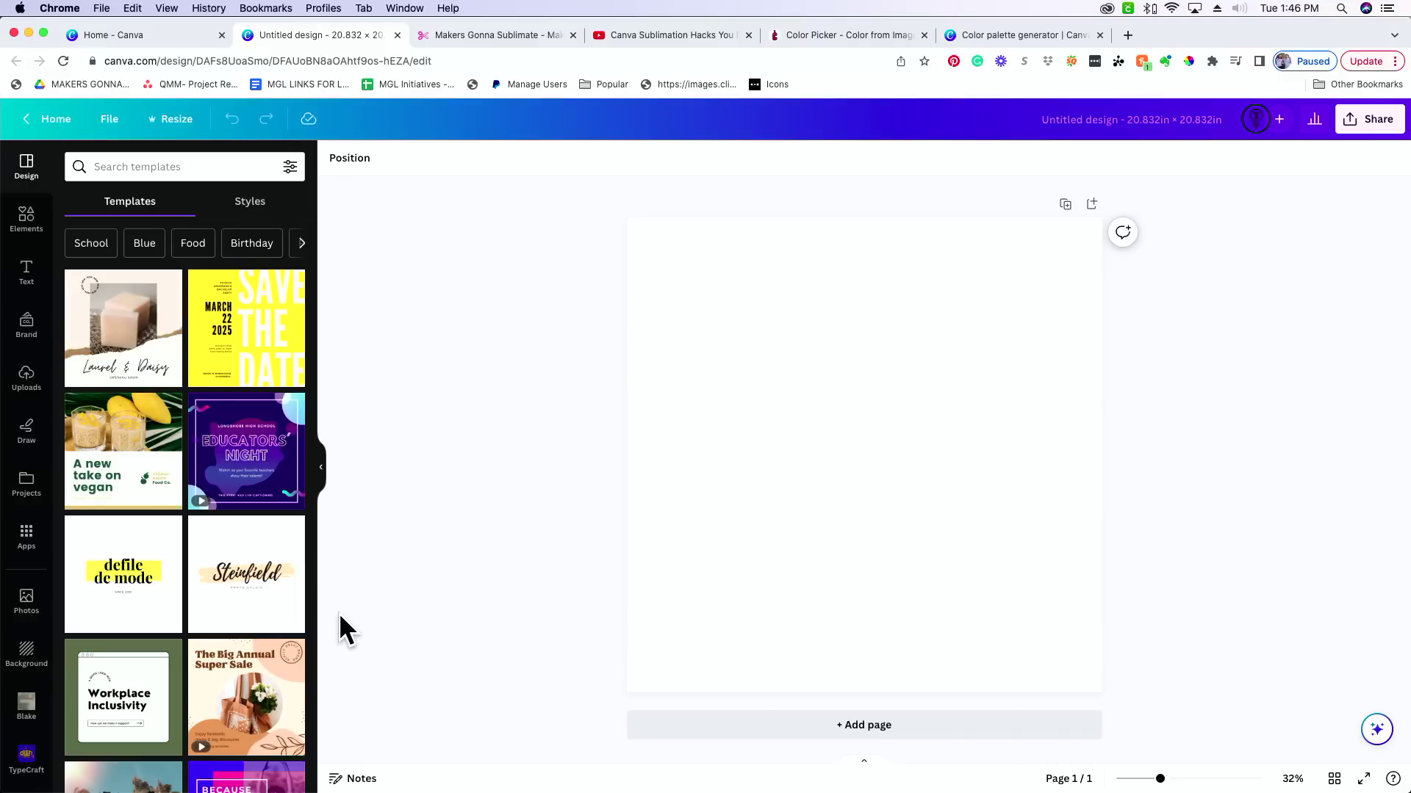
# Switch to Finder's 100 New Sublimation Files folder and enlarge its window to show more of the designs.
pyautogui.moveTo(457, 779)
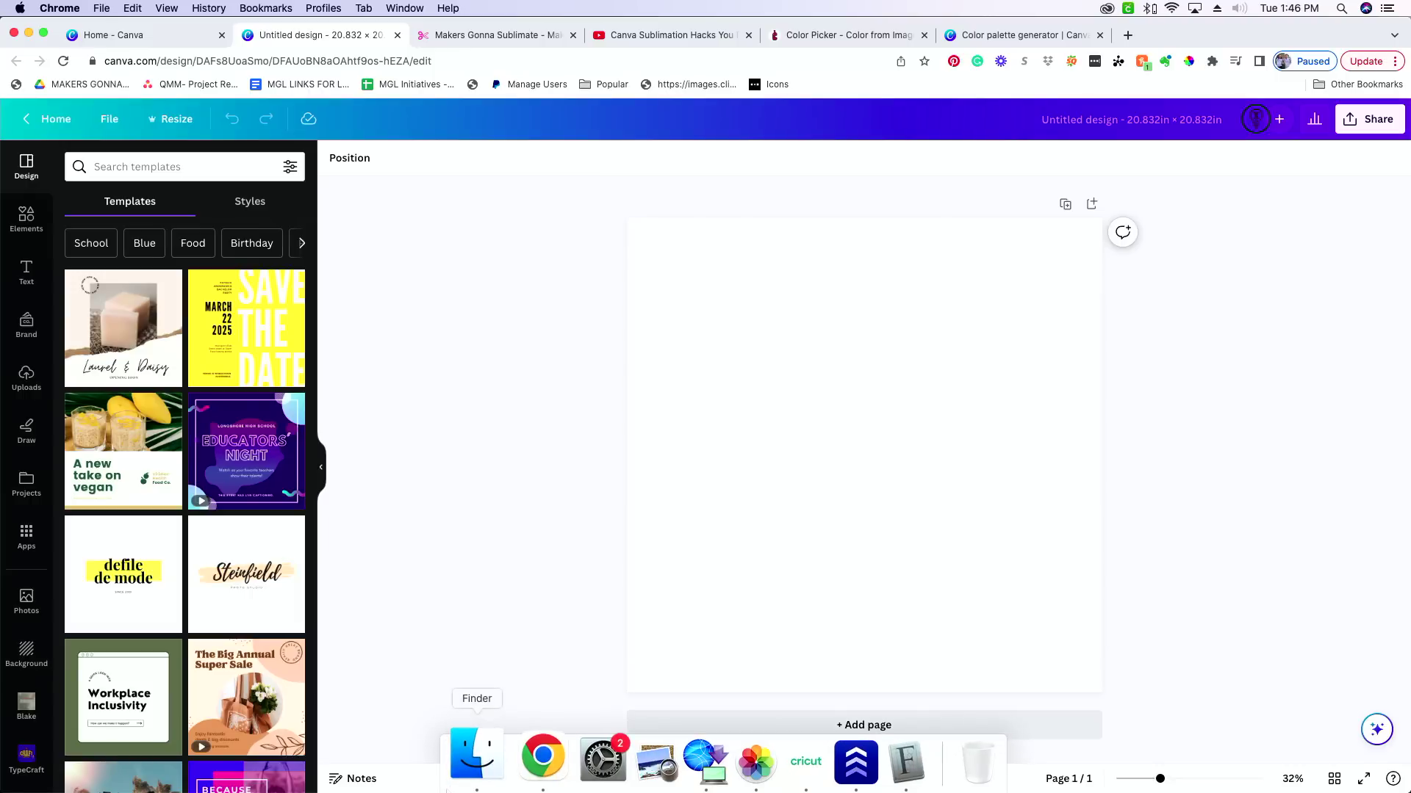
pyautogui.click(454, 770)
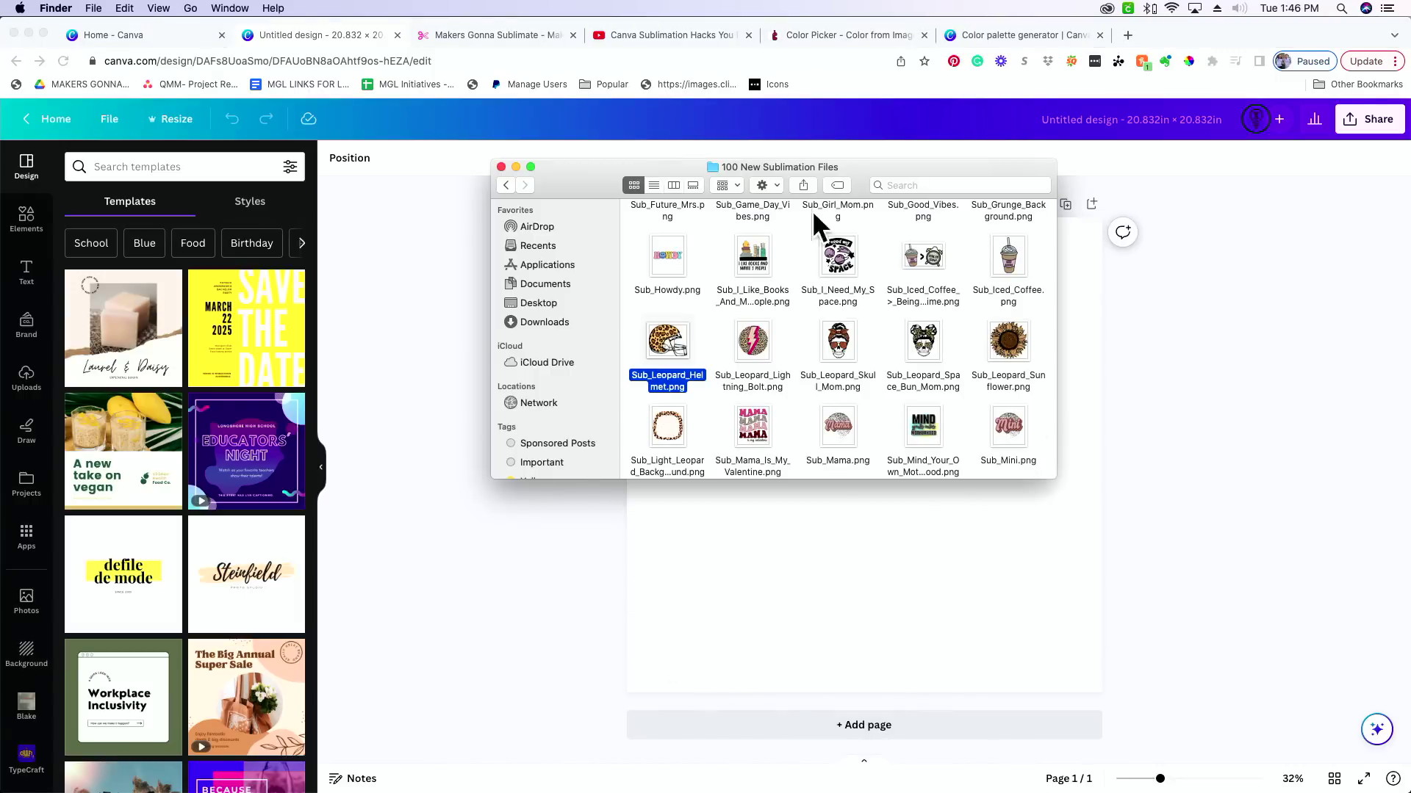
pyautogui.moveTo(592, 178); pyautogui.dragTo(515, 184)
pyautogui.scroll(-5, 651, 354)
pyautogui.scroll(-4, 651, 354)
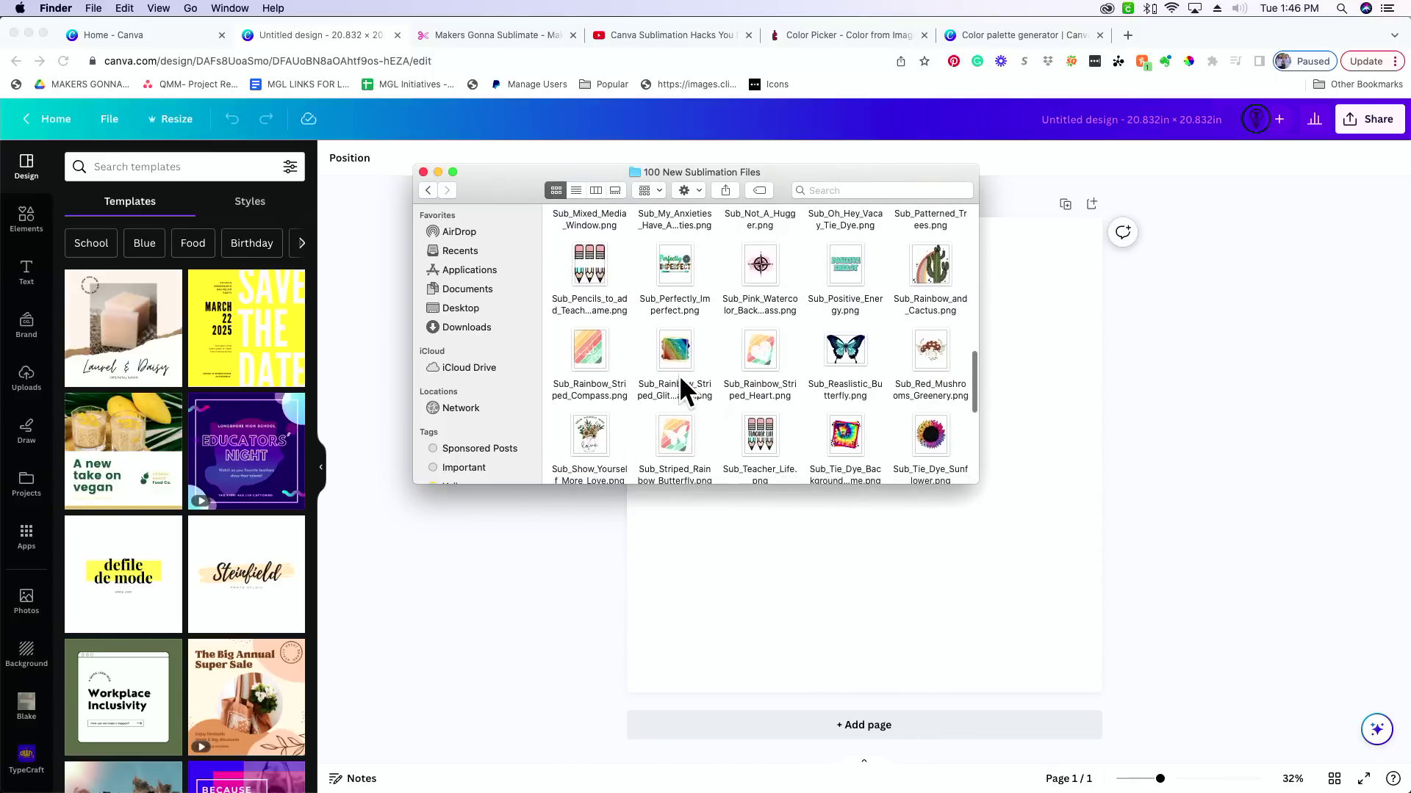
pyautogui.moveTo(973, 486); pyautogui.dragTo(1282, 738)
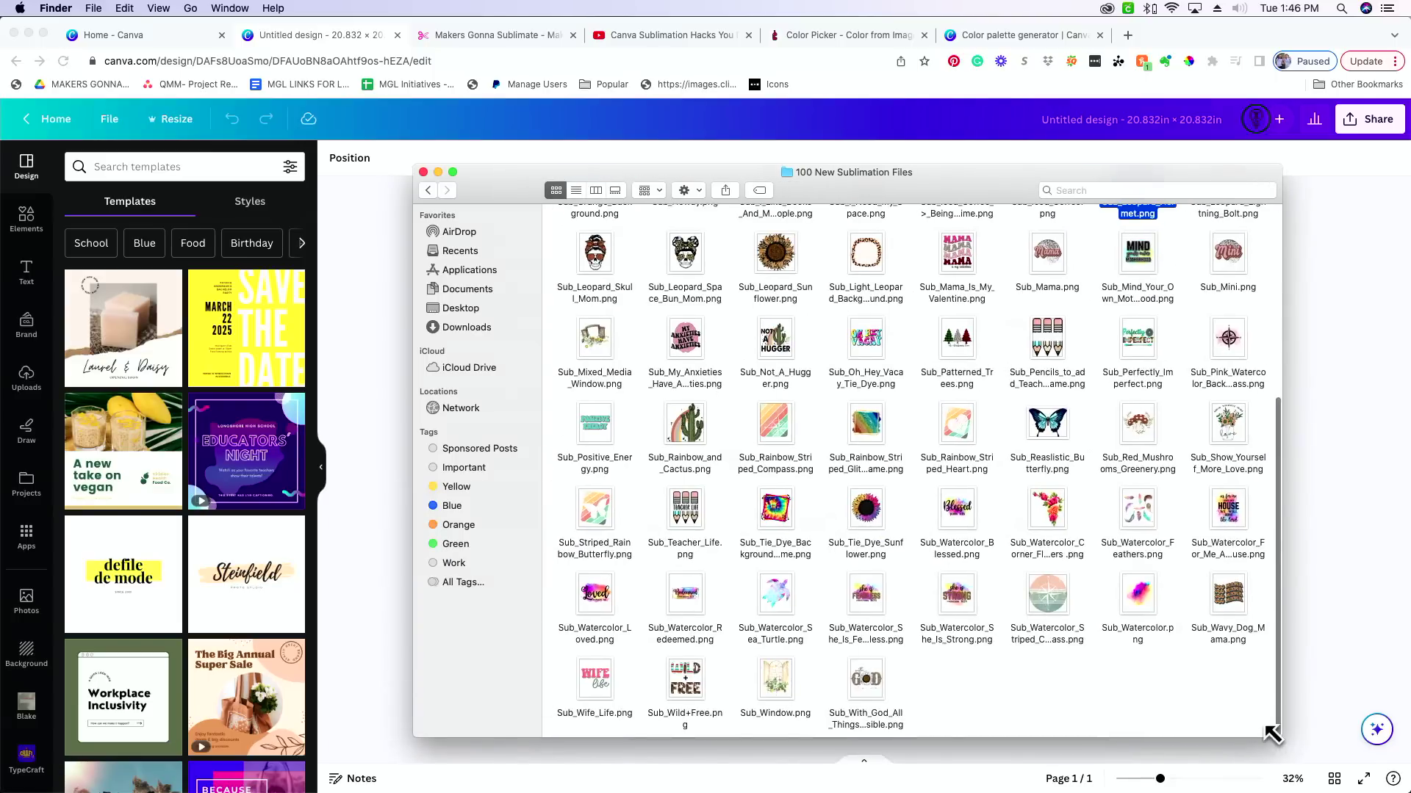
# Display the sublimation files folder in gallery view with large previews.
pyautogui.click(689, 188)
pyautogui.click(655, 188)
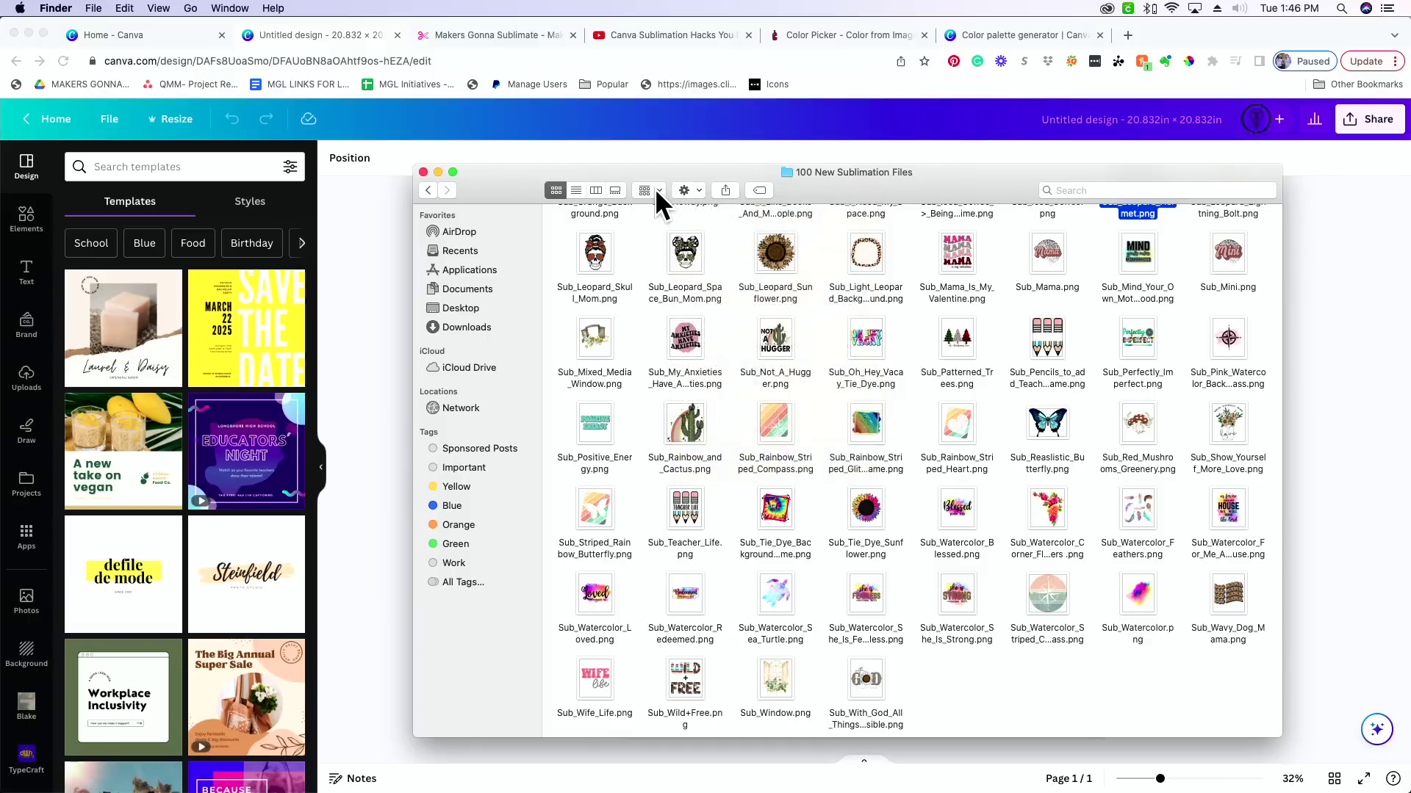
pyautogui.click(654, 188)
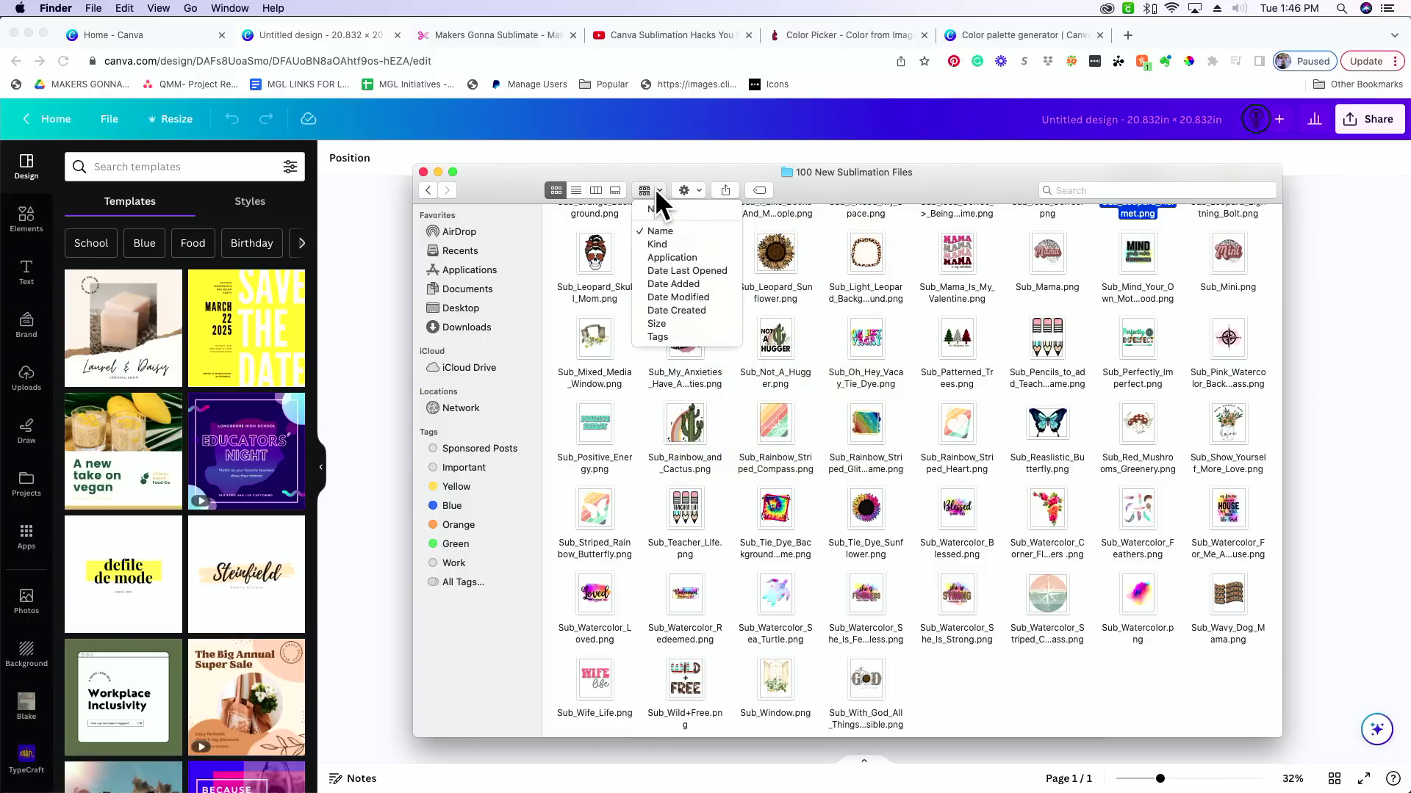
pyautogui.click(655, 188)
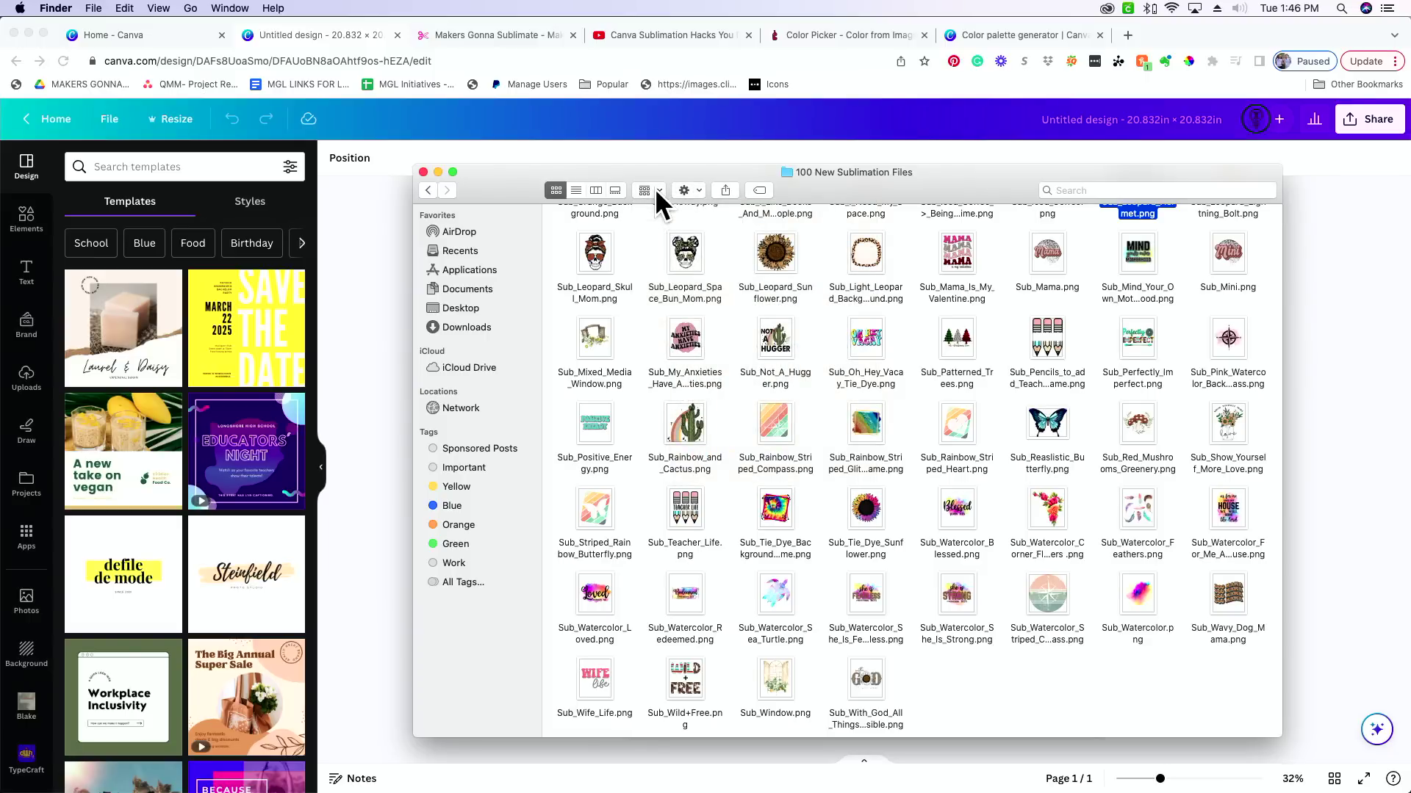
pyautogui.click(615, 190)
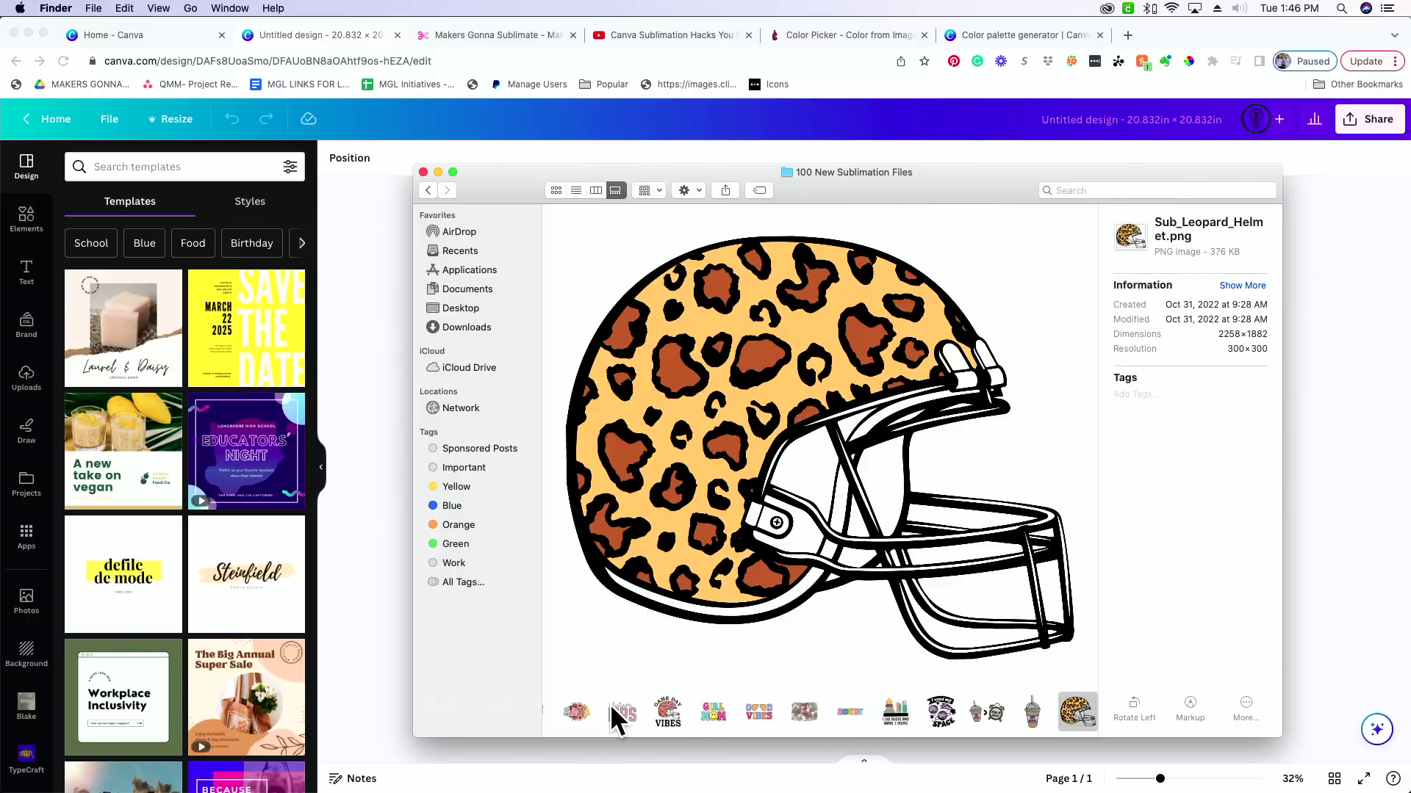
# Examine previews of the sublimation designs, including Sub_Floral_Mama.png, Sub_Leopard_Sunflower.png and Sub_Mama_Is_My_Valentine.png.
pyautogui.click(575, 712)
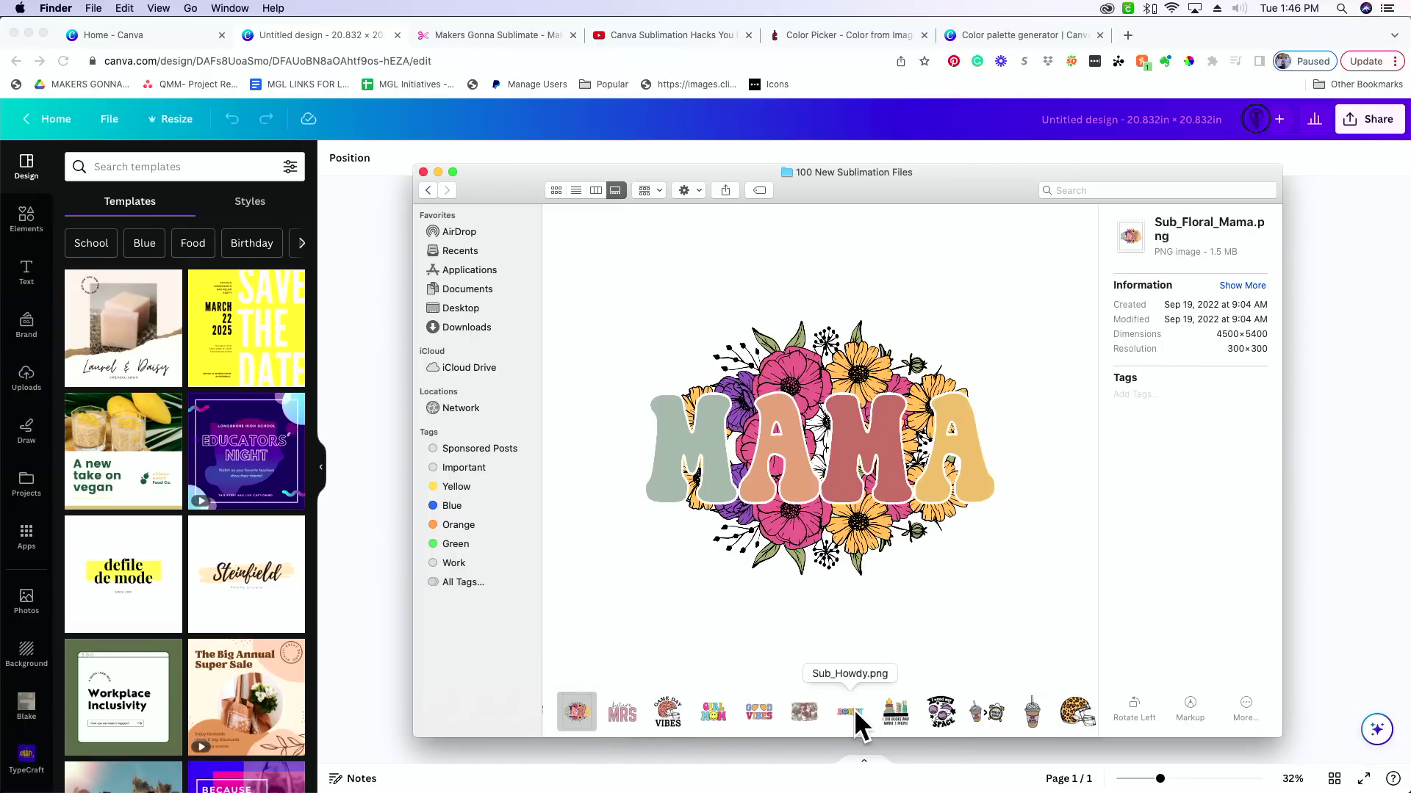
pyautogui.click(854, 710)
pyautogui.click(908, 711)
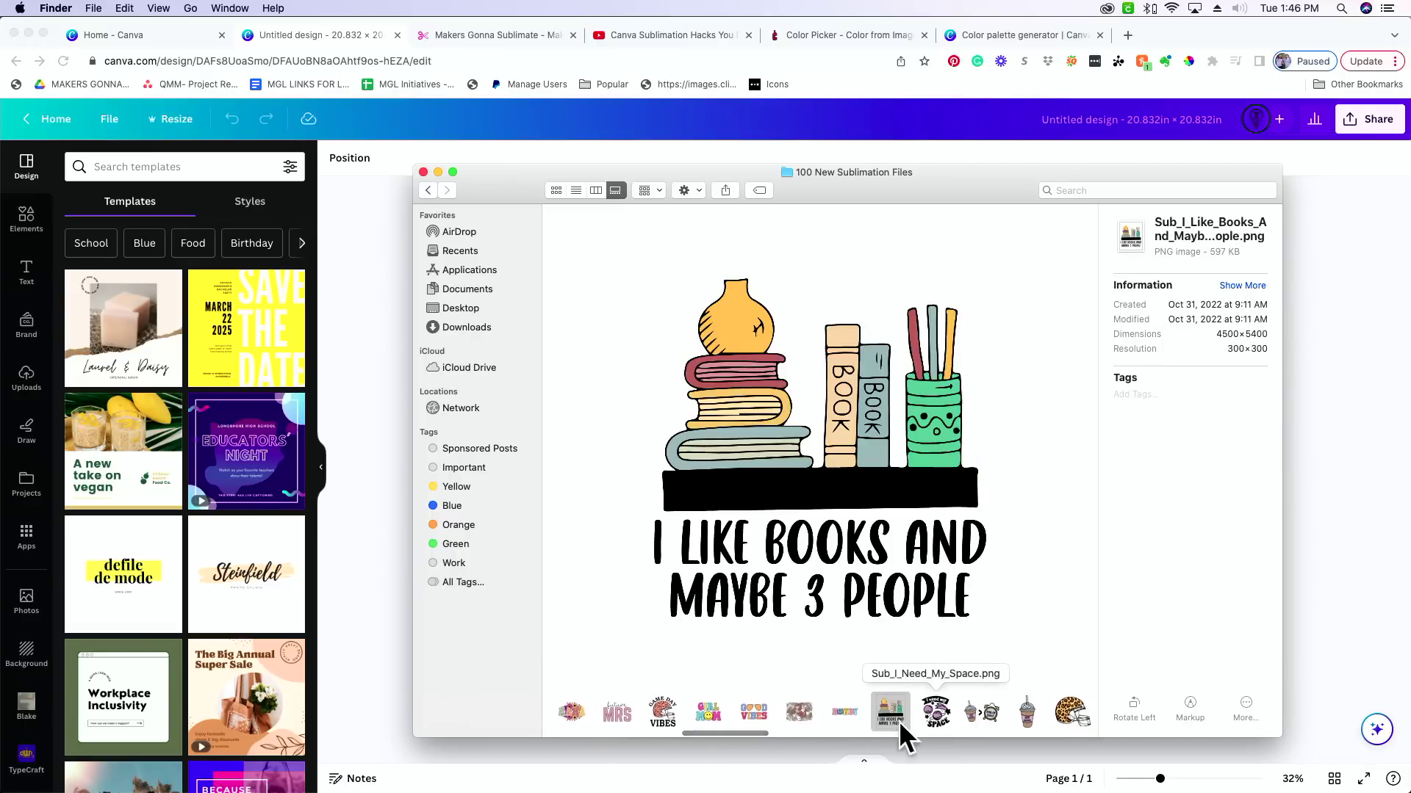
pyautogui.click(1069, 714)
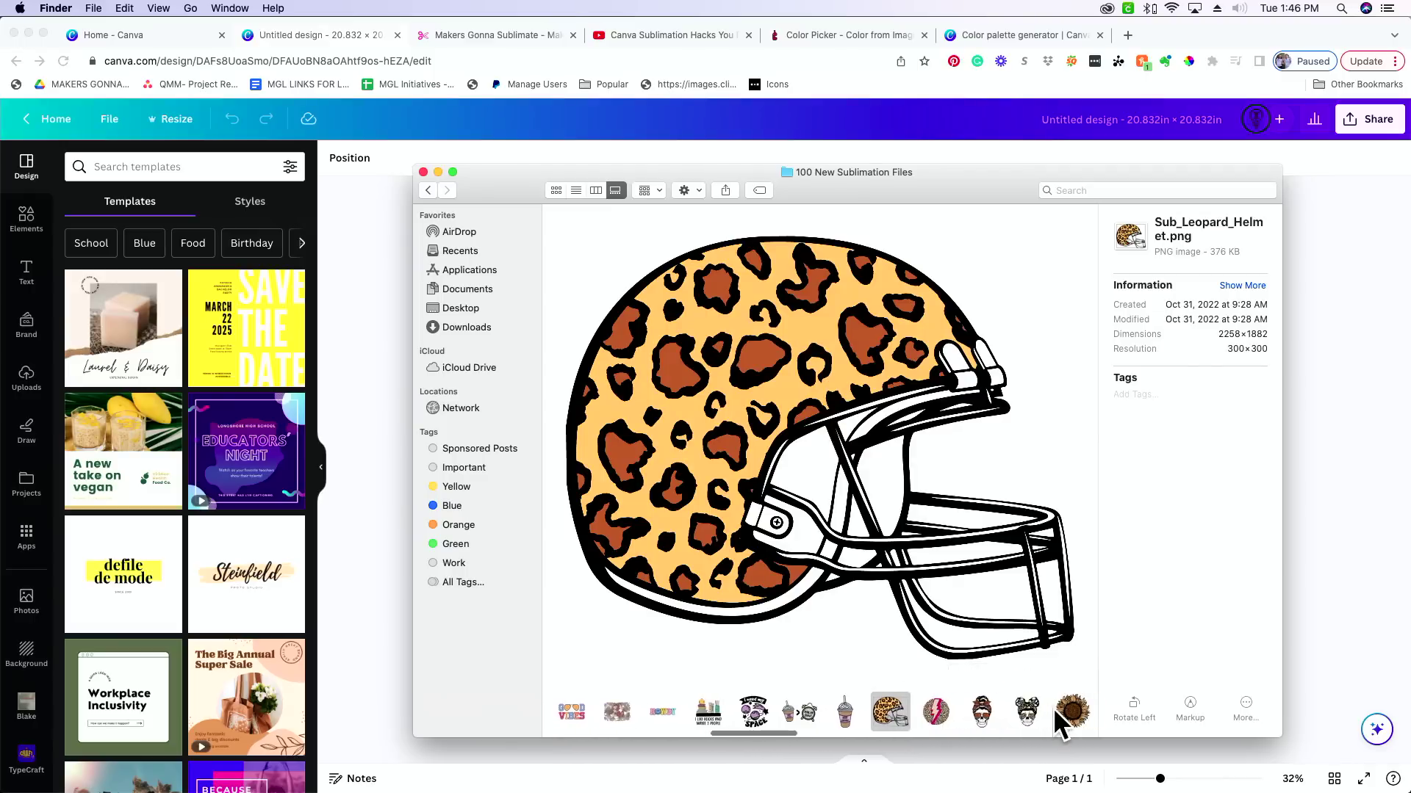
pyautogui.click(882, 714)
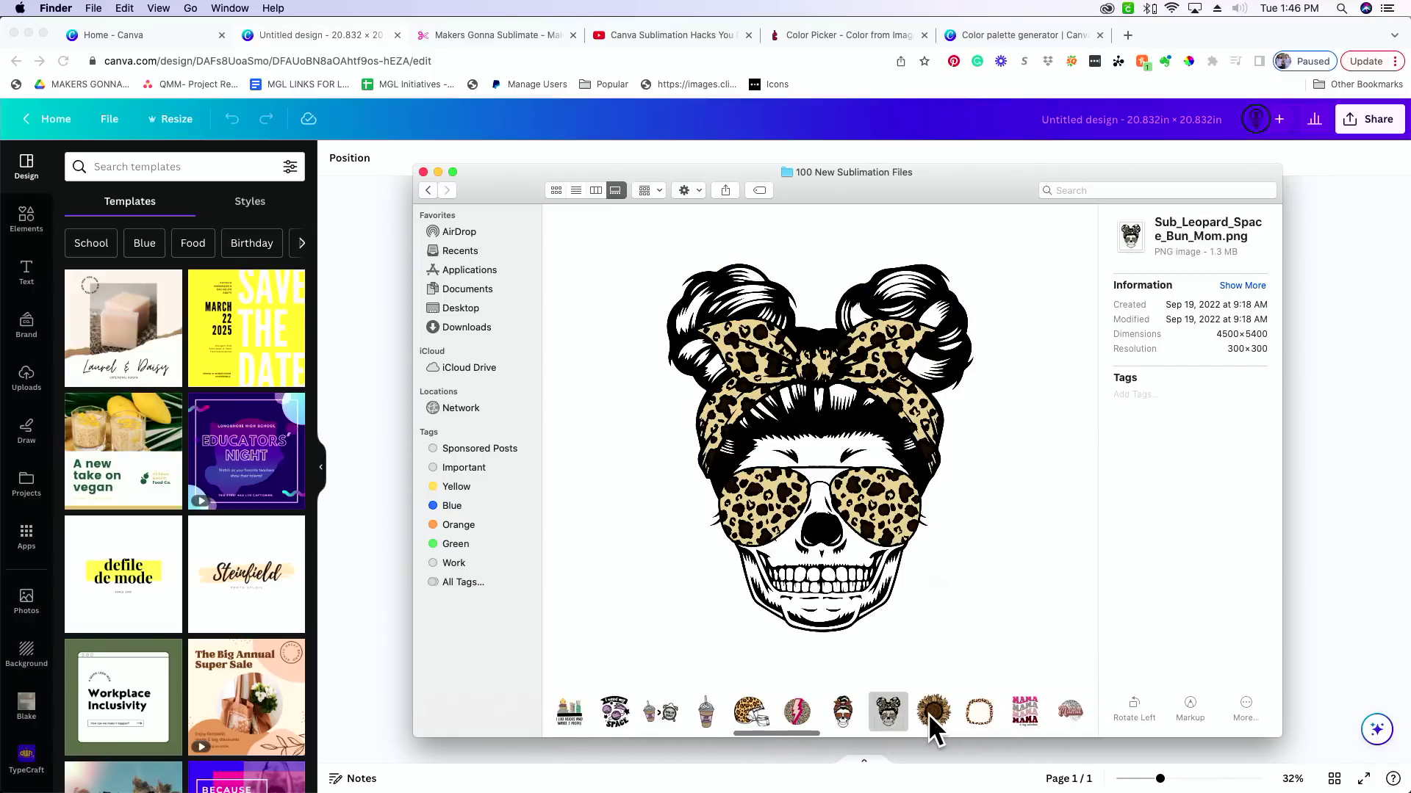
pyautogui.click(928, 713)
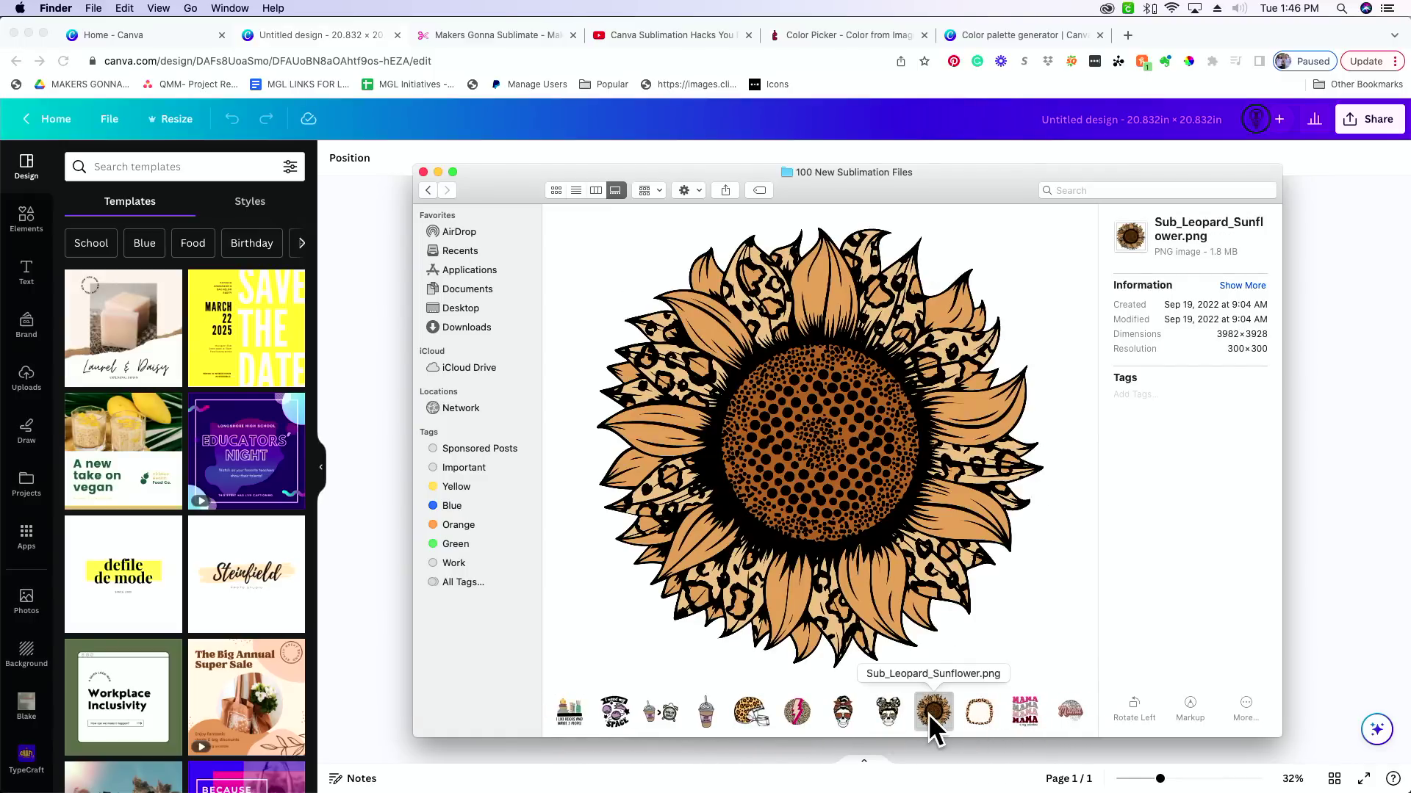
pyautogui.click(1039, 712)
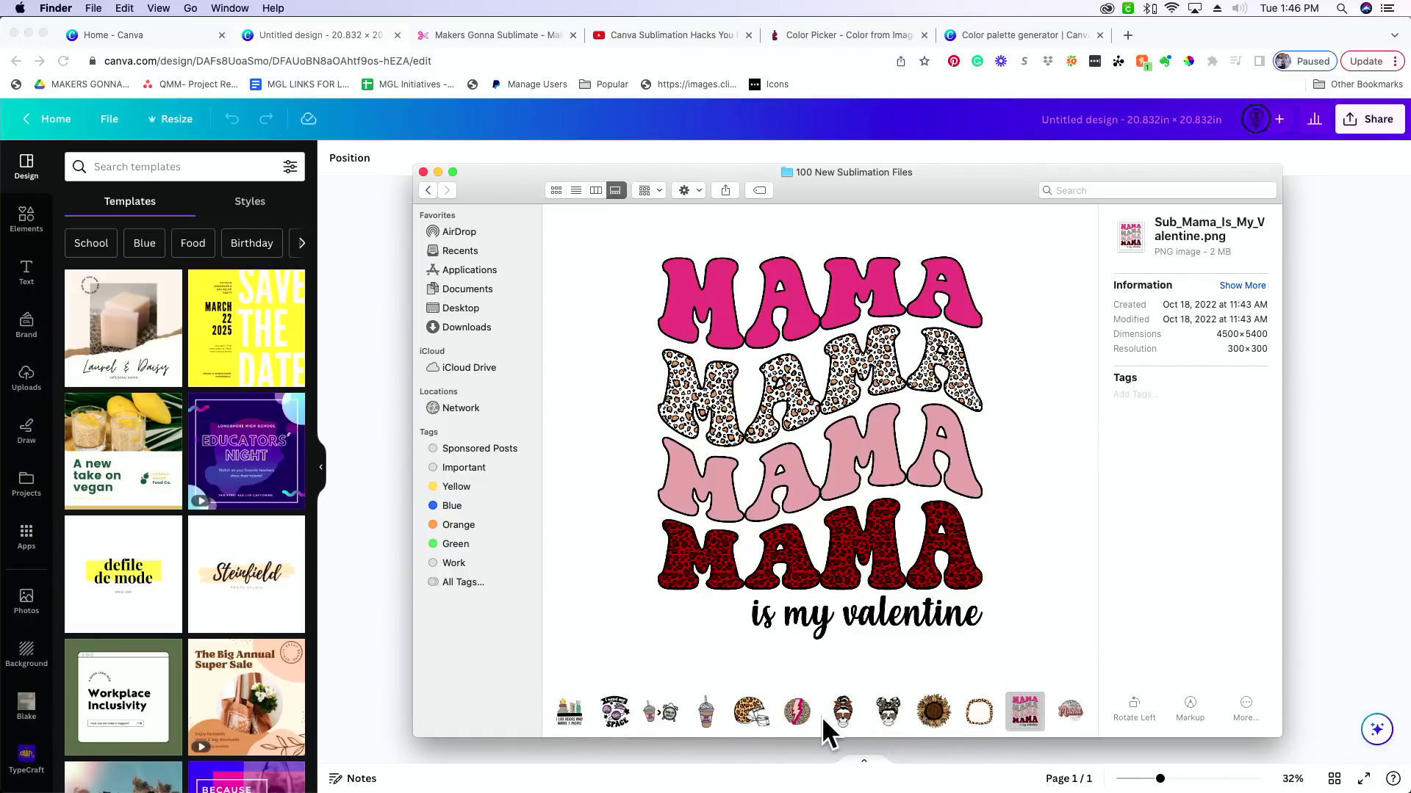
pyautogui.hscroll(-5, 822, 714)
pyautogui.hscroll(-5, 817, 716)
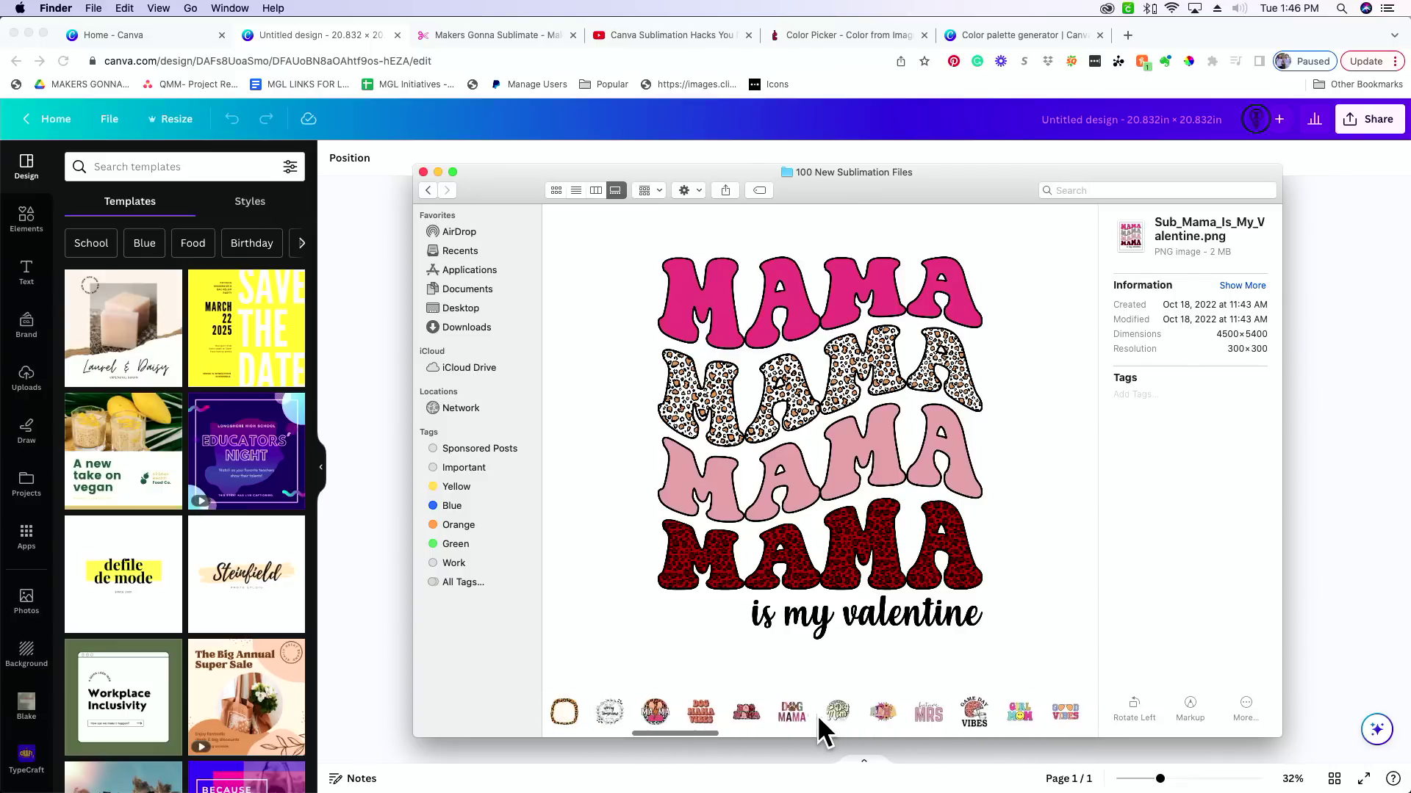
# Find Sub_Leopard_Helmet.png in the 100 New Sublimation Files folder and add it to the blank Canva design.
pyautogui.hscroll(-5, 818, 713)
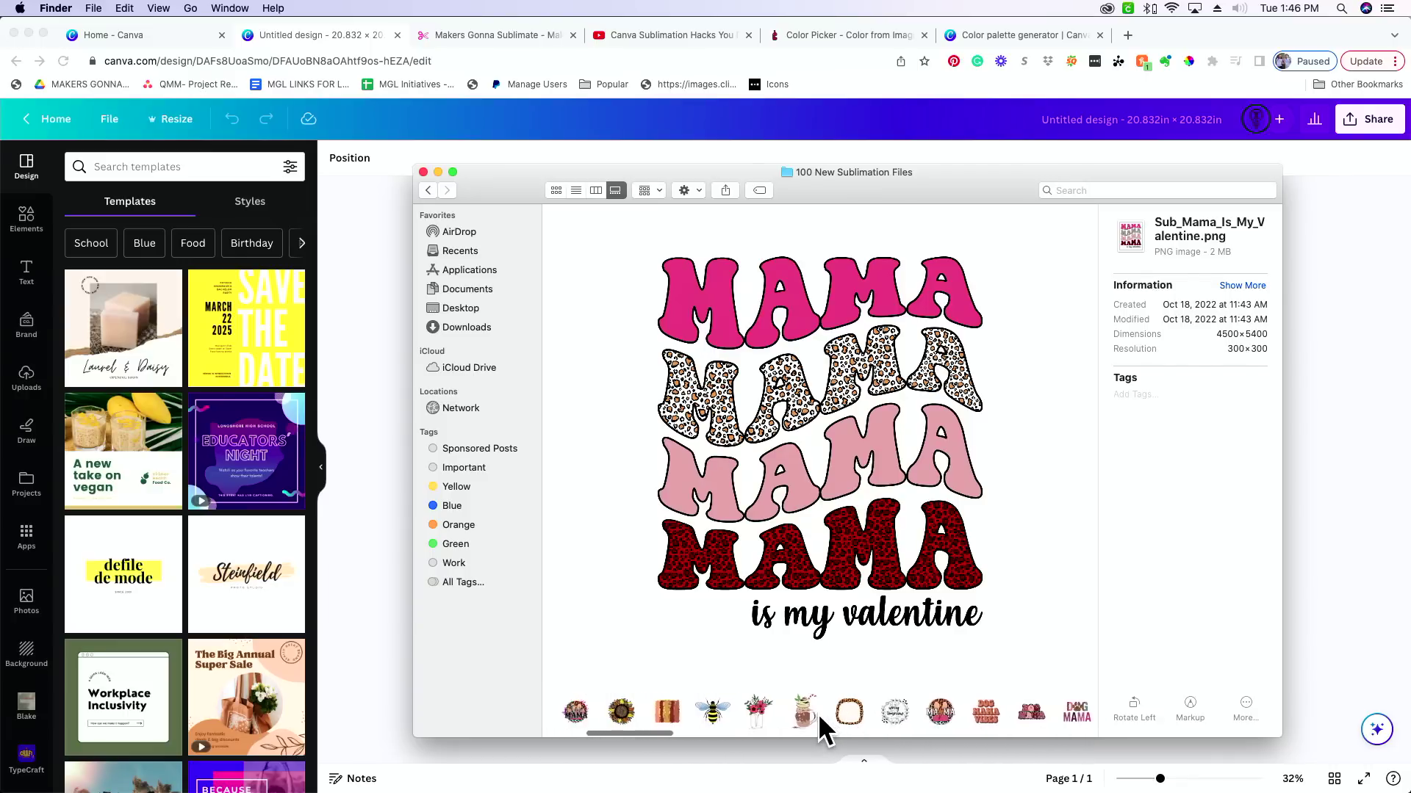
pyautogui.hscroll(3, 818, 716)
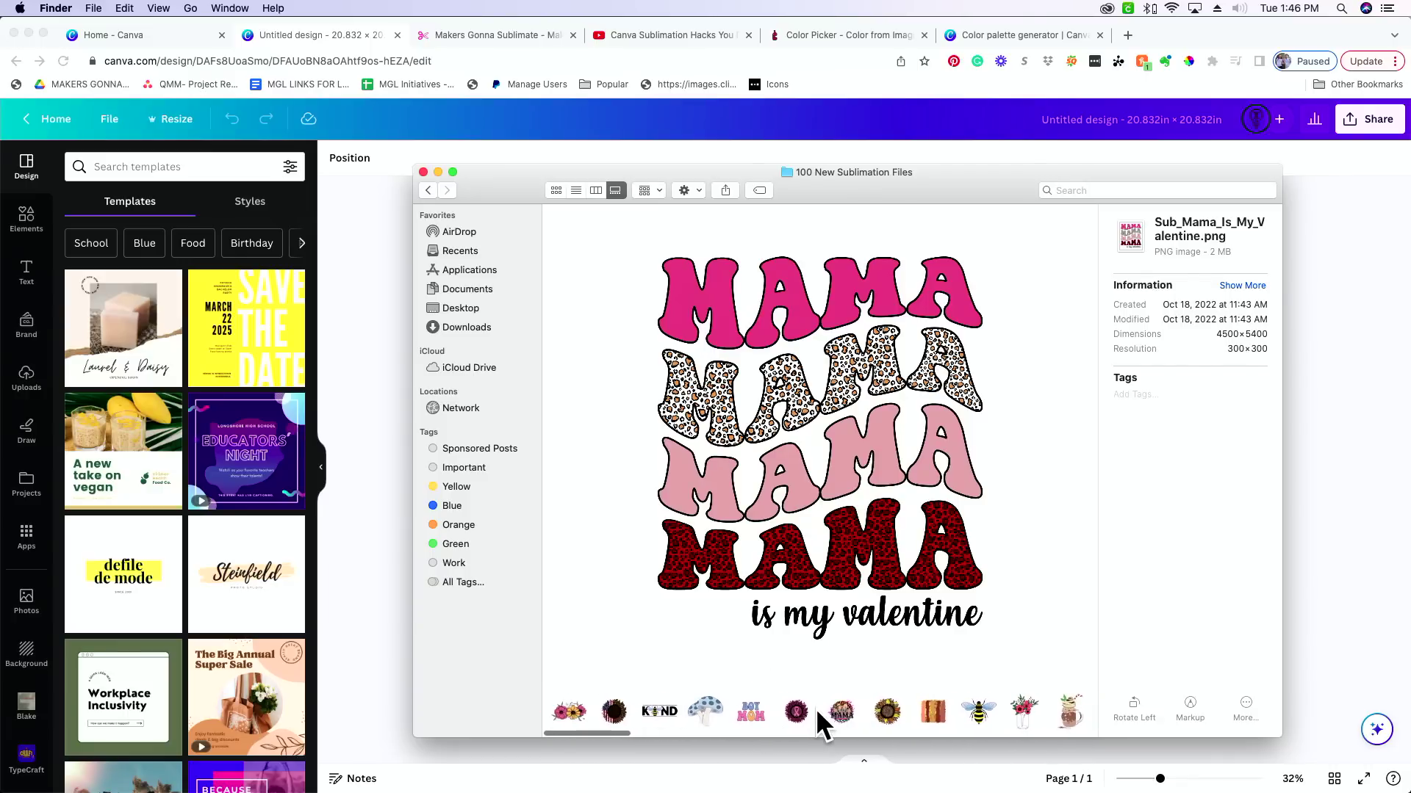
pyautogui.hscroll(5, 818, 717)
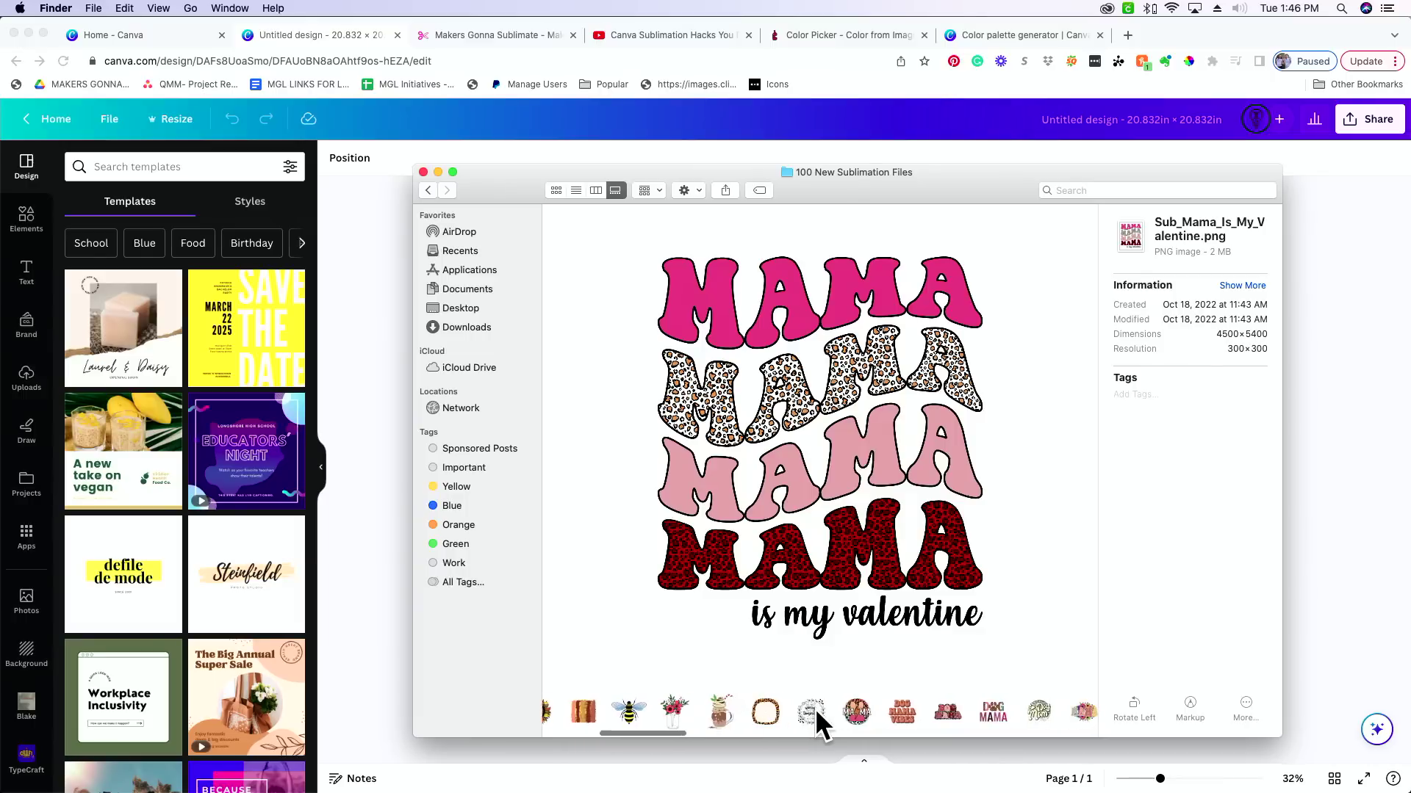
pyautogui.hscroll(5, 815, 713)
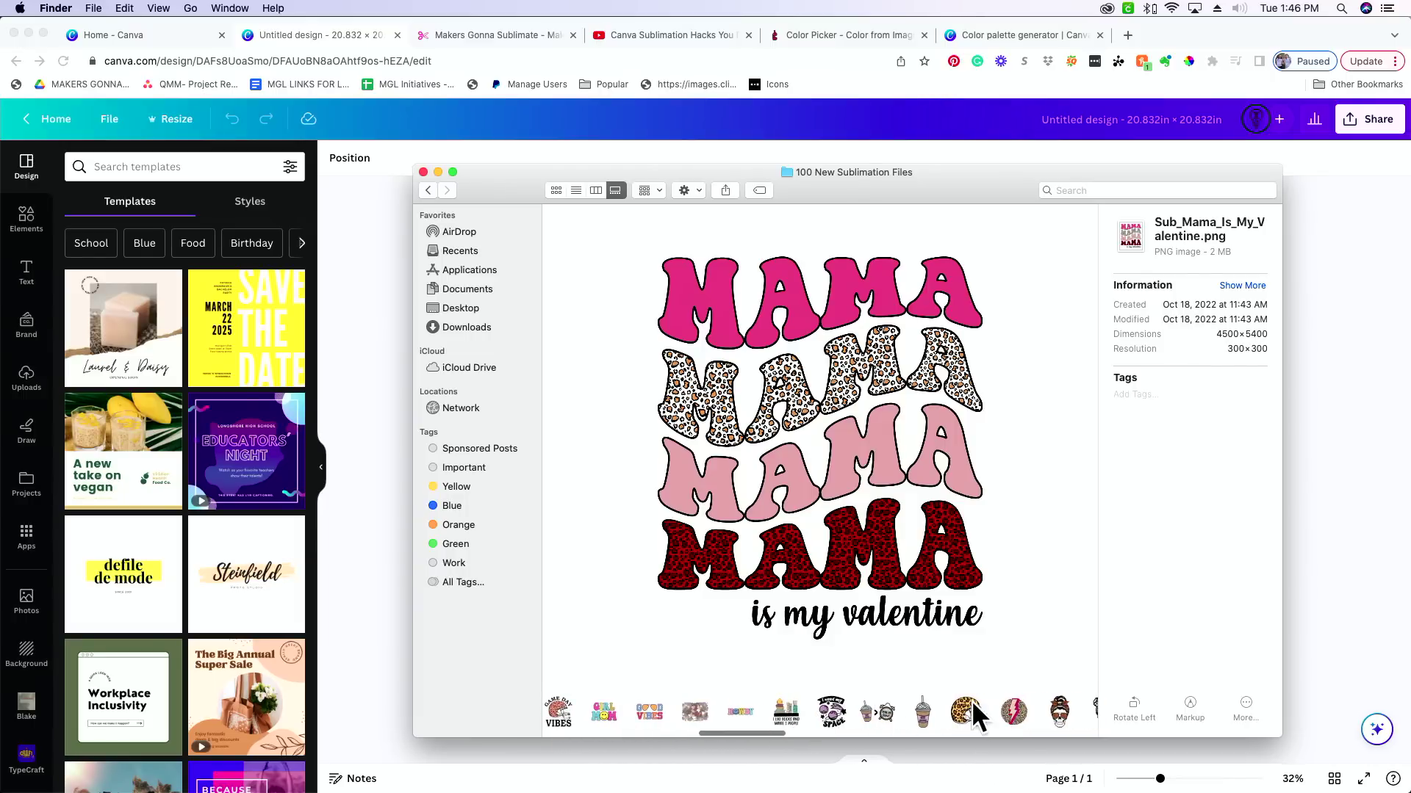
pyautogui.click(966, 707)
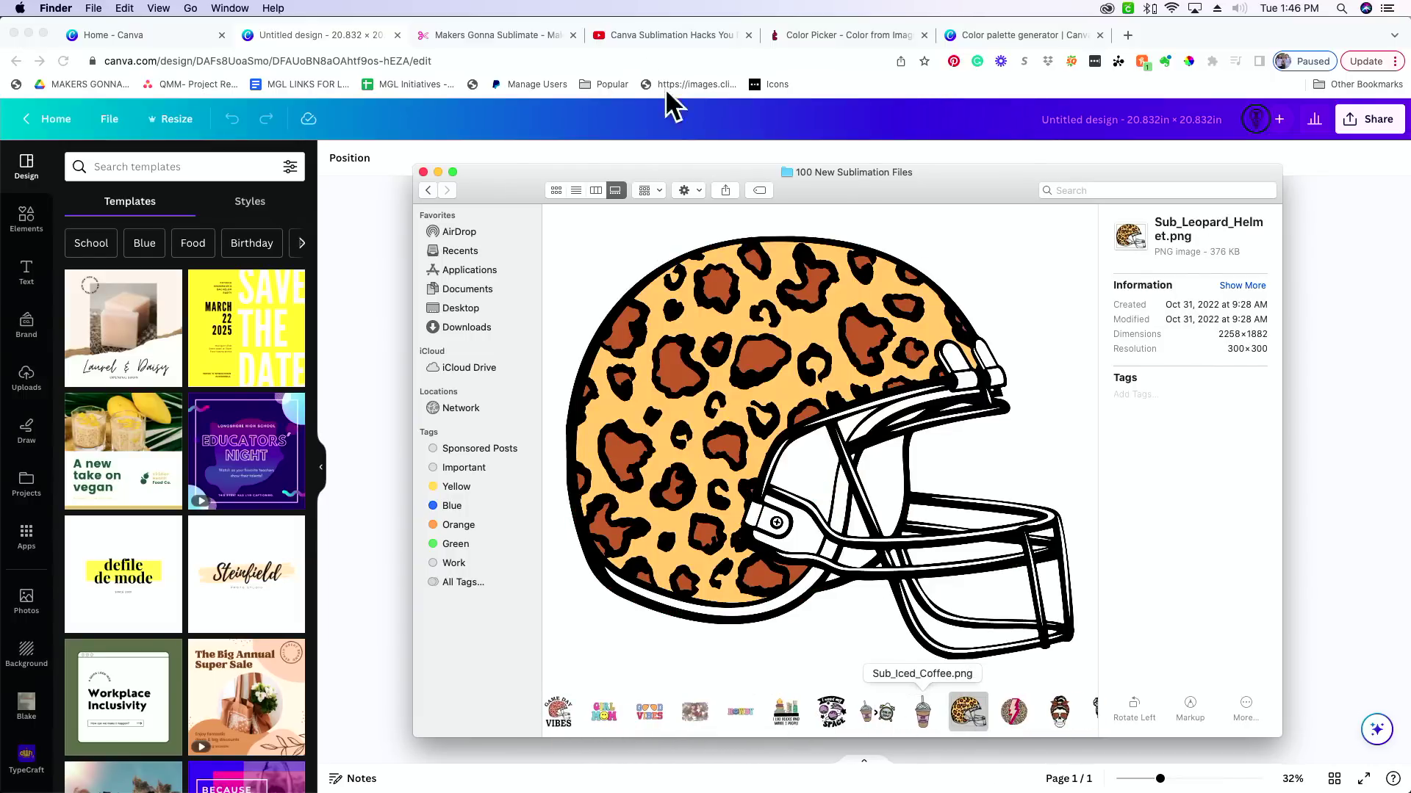
pyautogui.moveTo(491, 172); pyautogui.dragTo(769, 130)
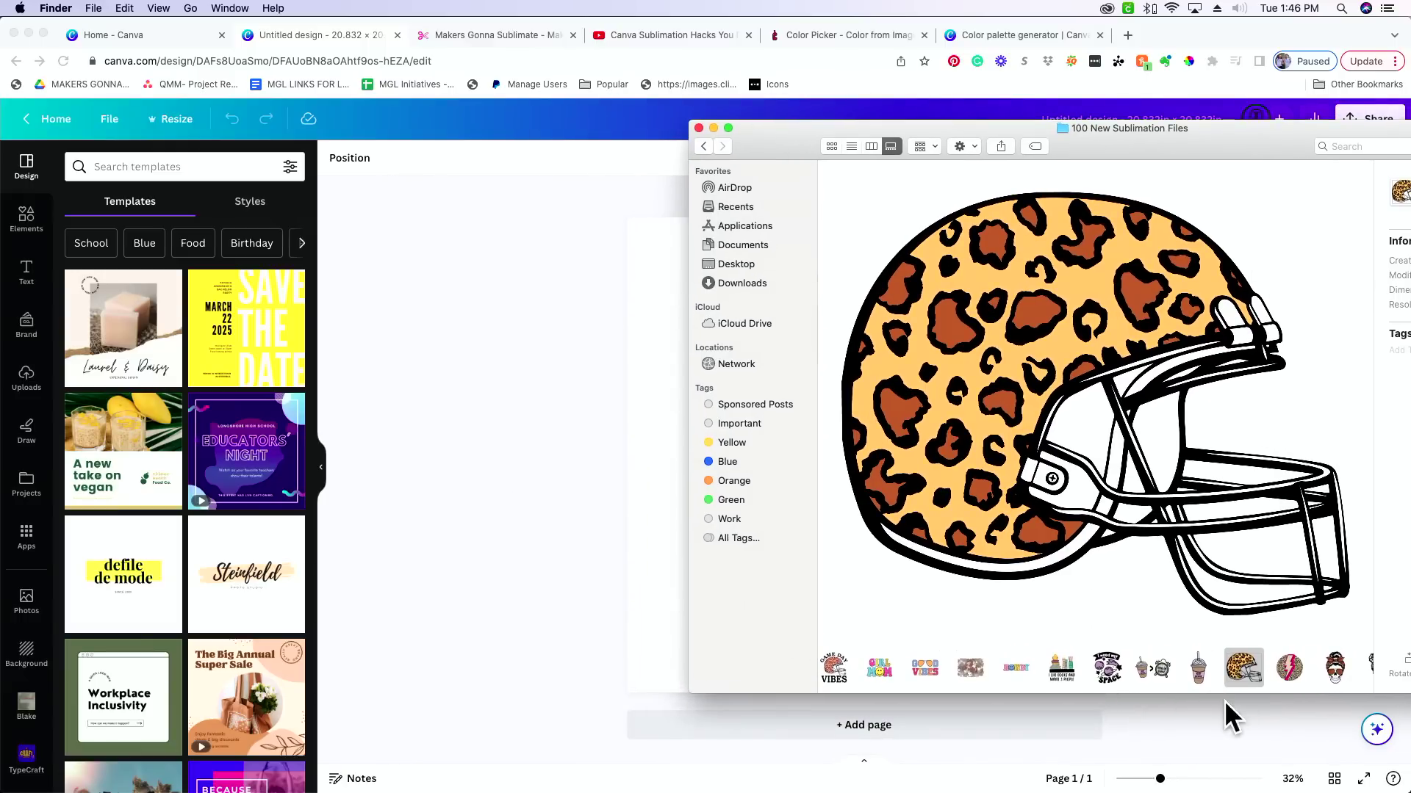
pyautogui.moveTo(1246, 676); pyautogui.dragTo(602, 540)
pyautogui.moveTo(734, 519); pyautogui.dragTo(730, 519)
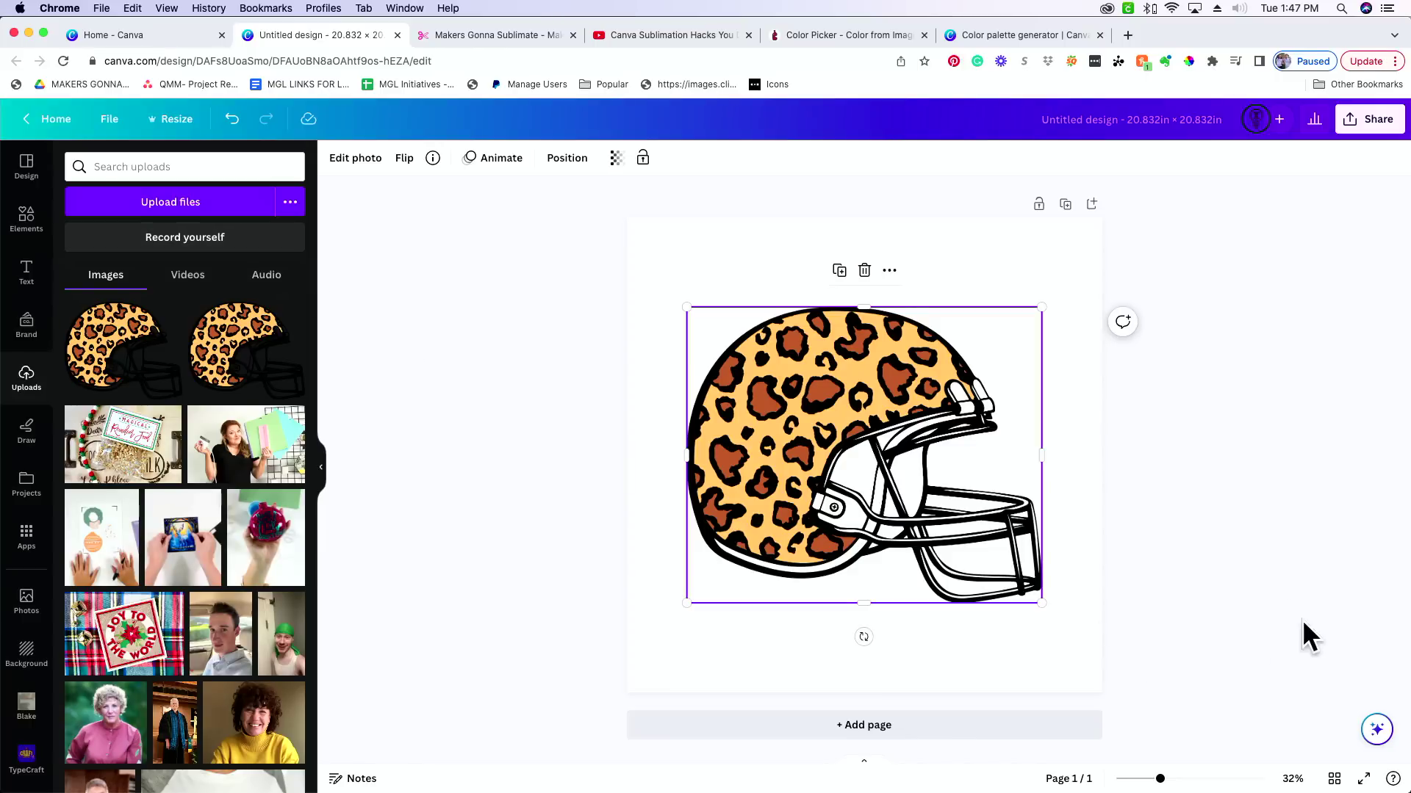
# Move the leopard helmet image to the upper part of the page, leaving space beneath it.
pyautogui.click(321, 467)
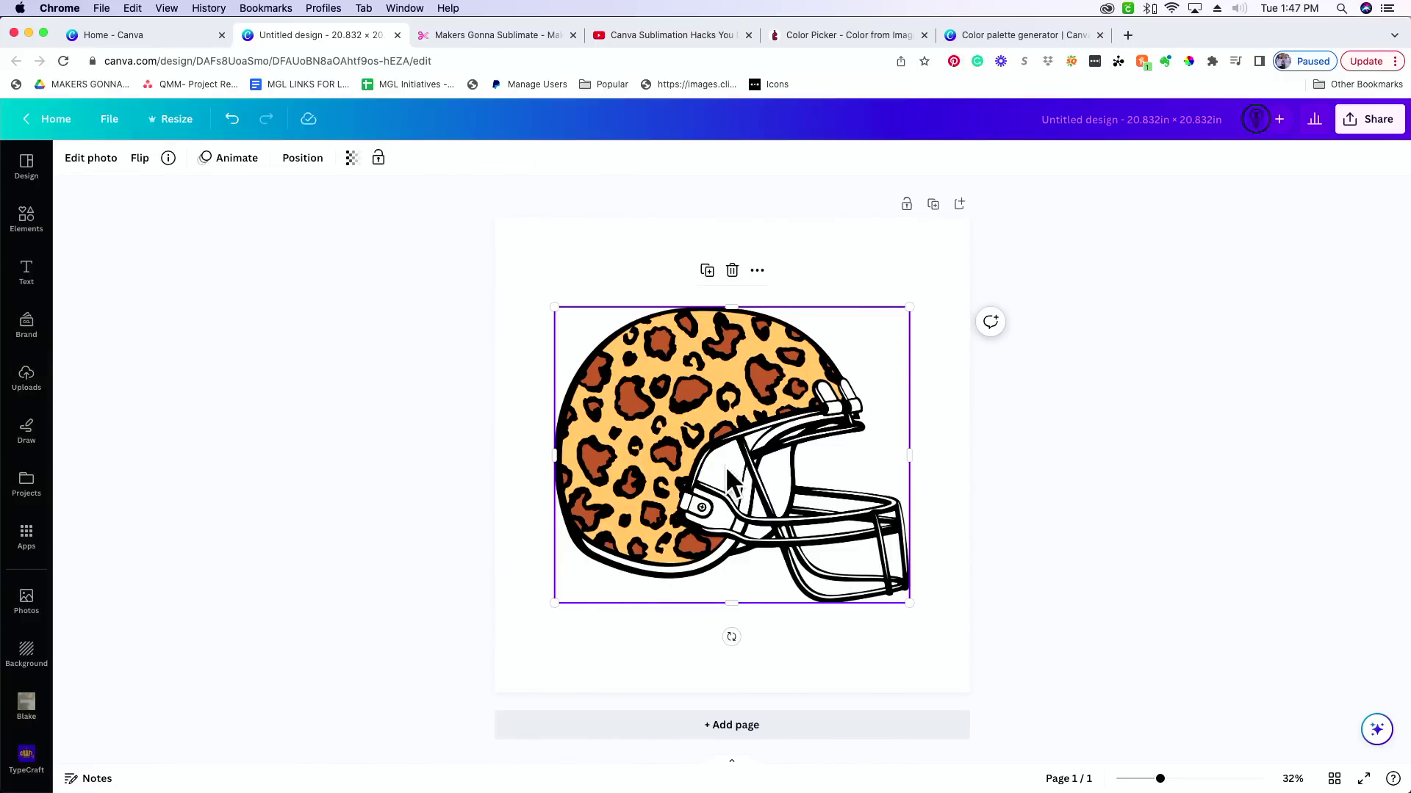
pyautogui.moveTo(716, 408); pyautogui.dragTo(720, 418)
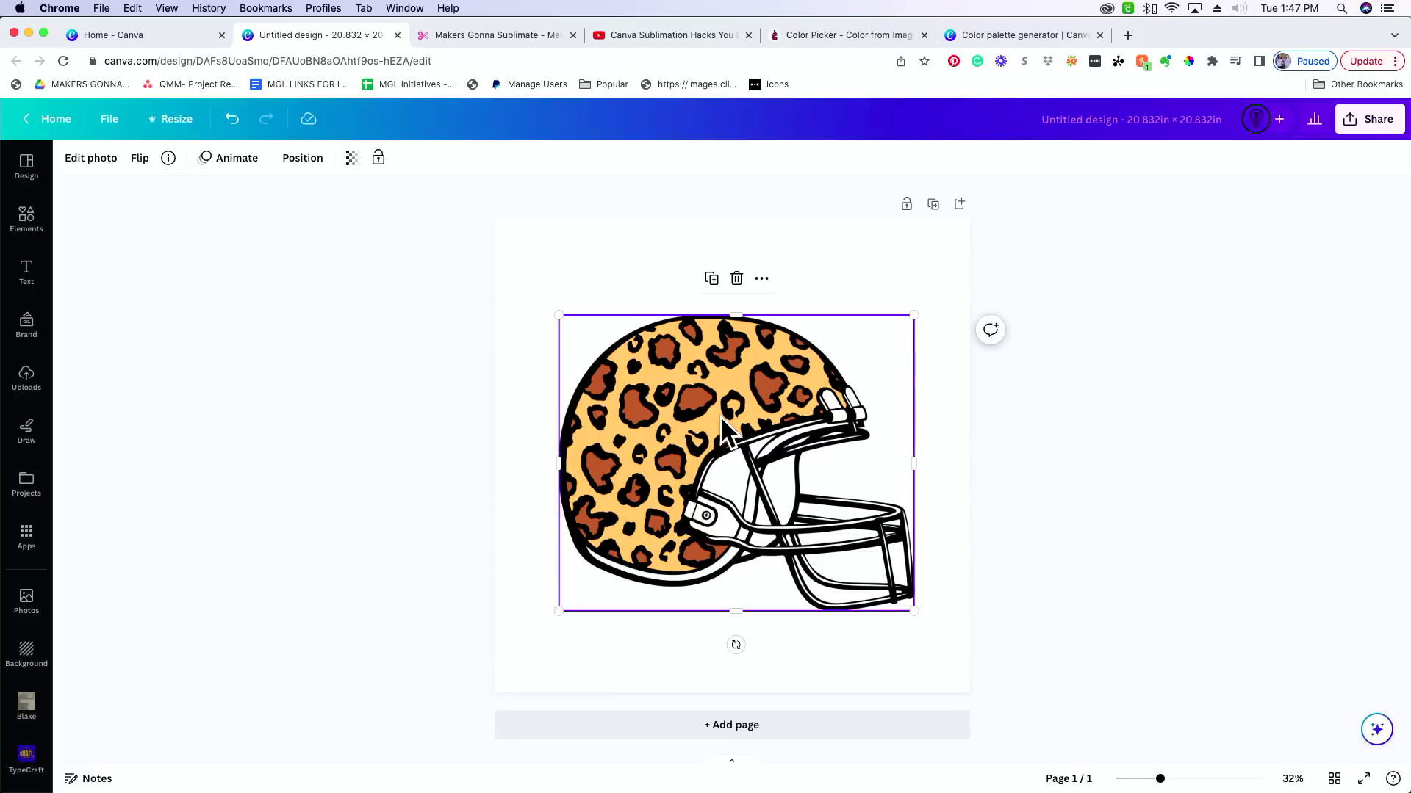
pyautogui.moveTo(720, 415); pyautogui.dragTo(726, 341)
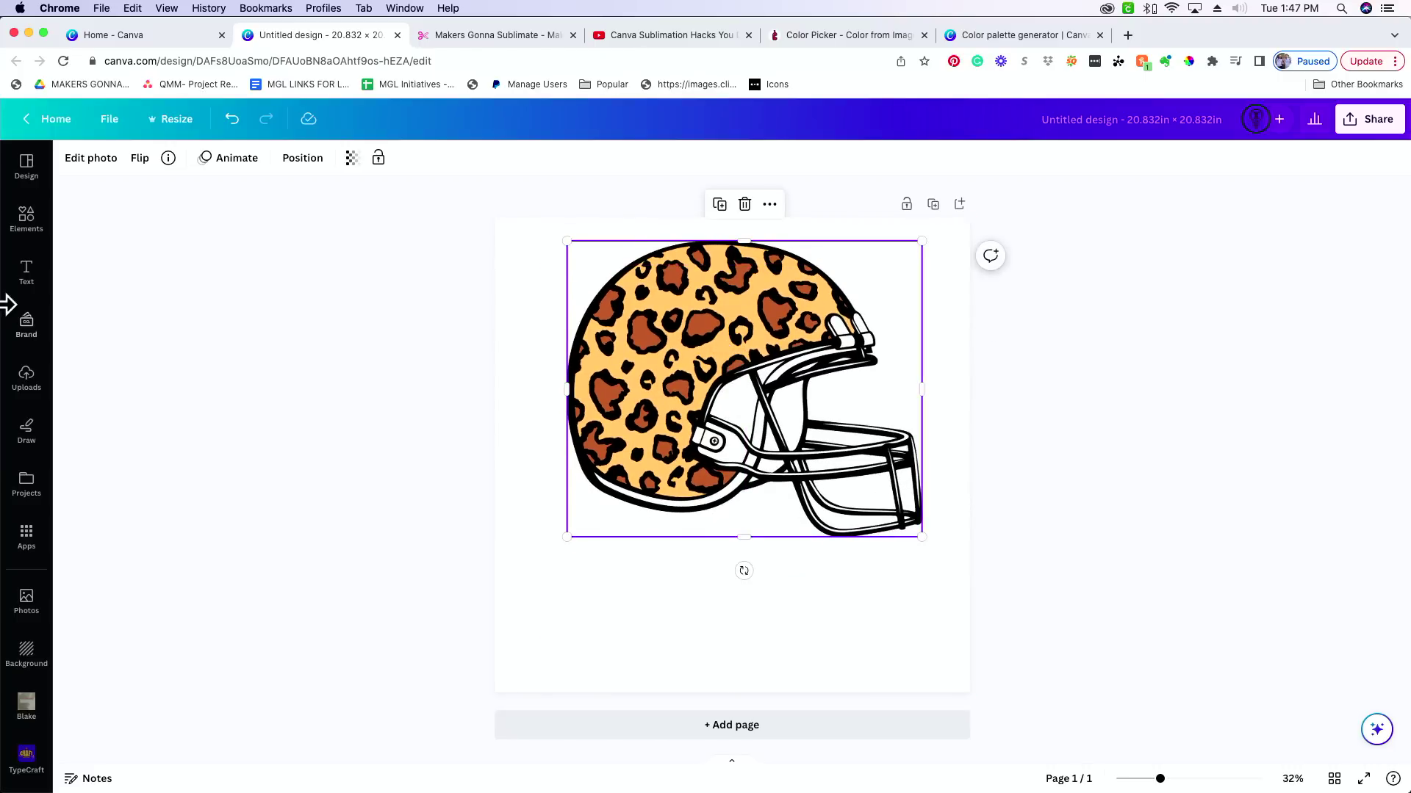
# Add a text box reading "Go Vols!" to the page.
pyautogui.click(17, 280)
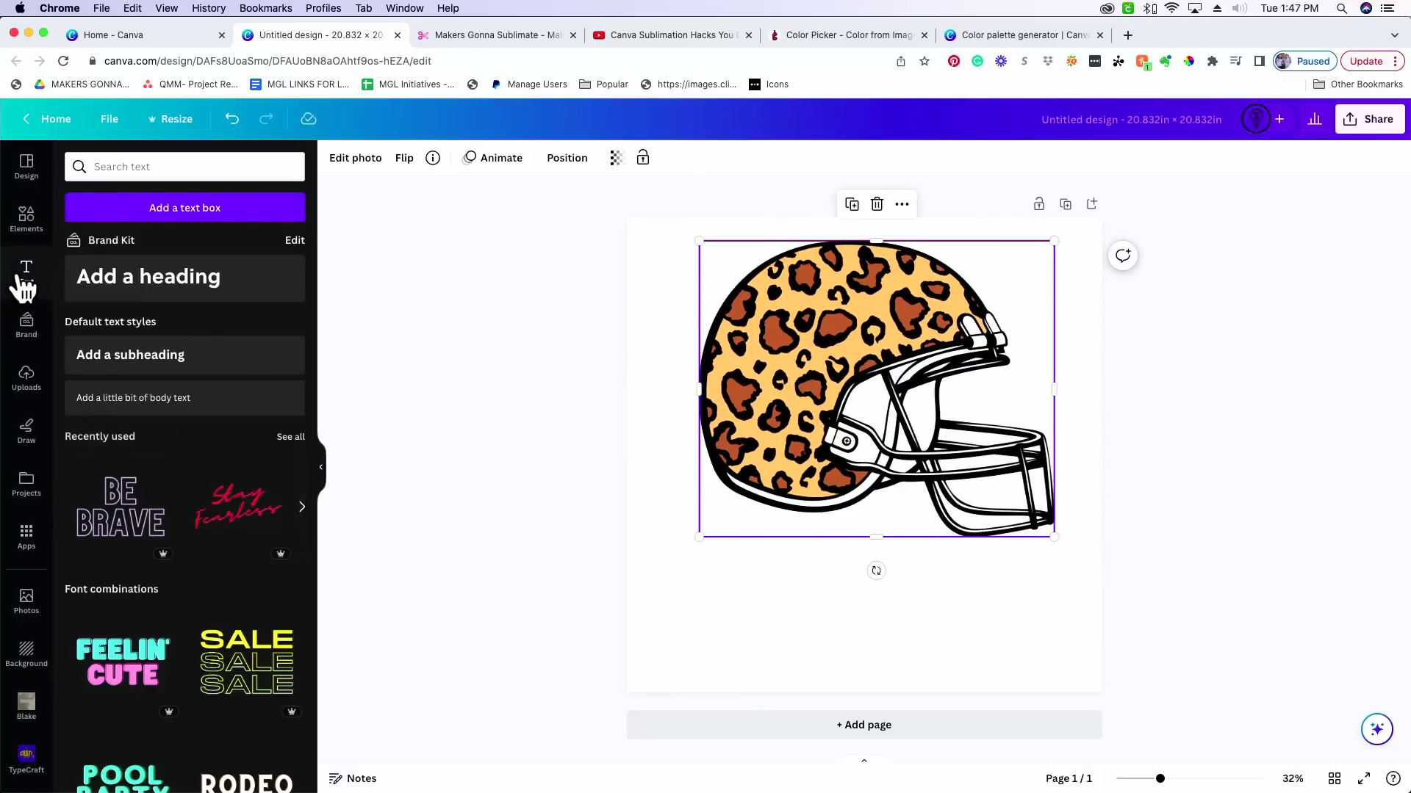
pyautogui.click(217, 213)
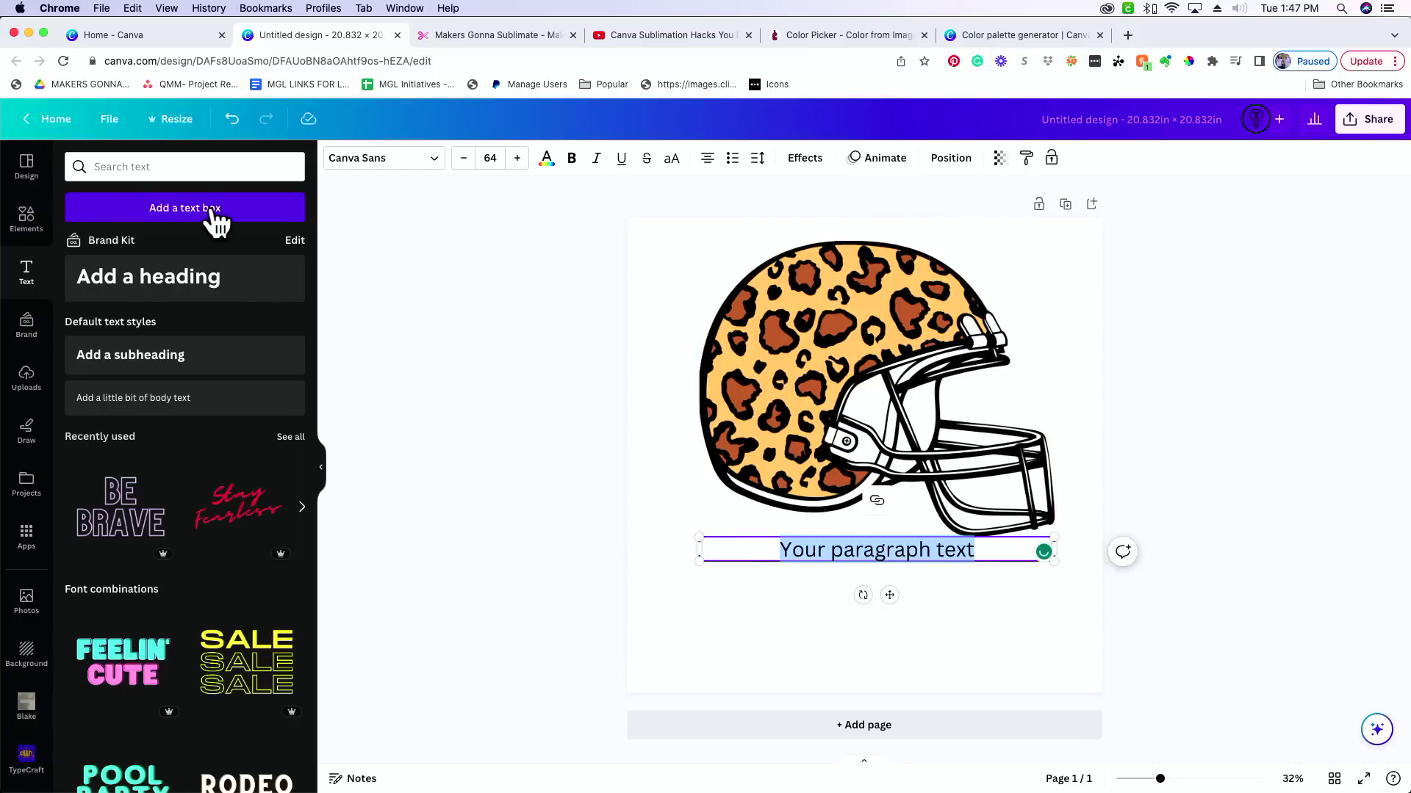
pyautogui.write('G')
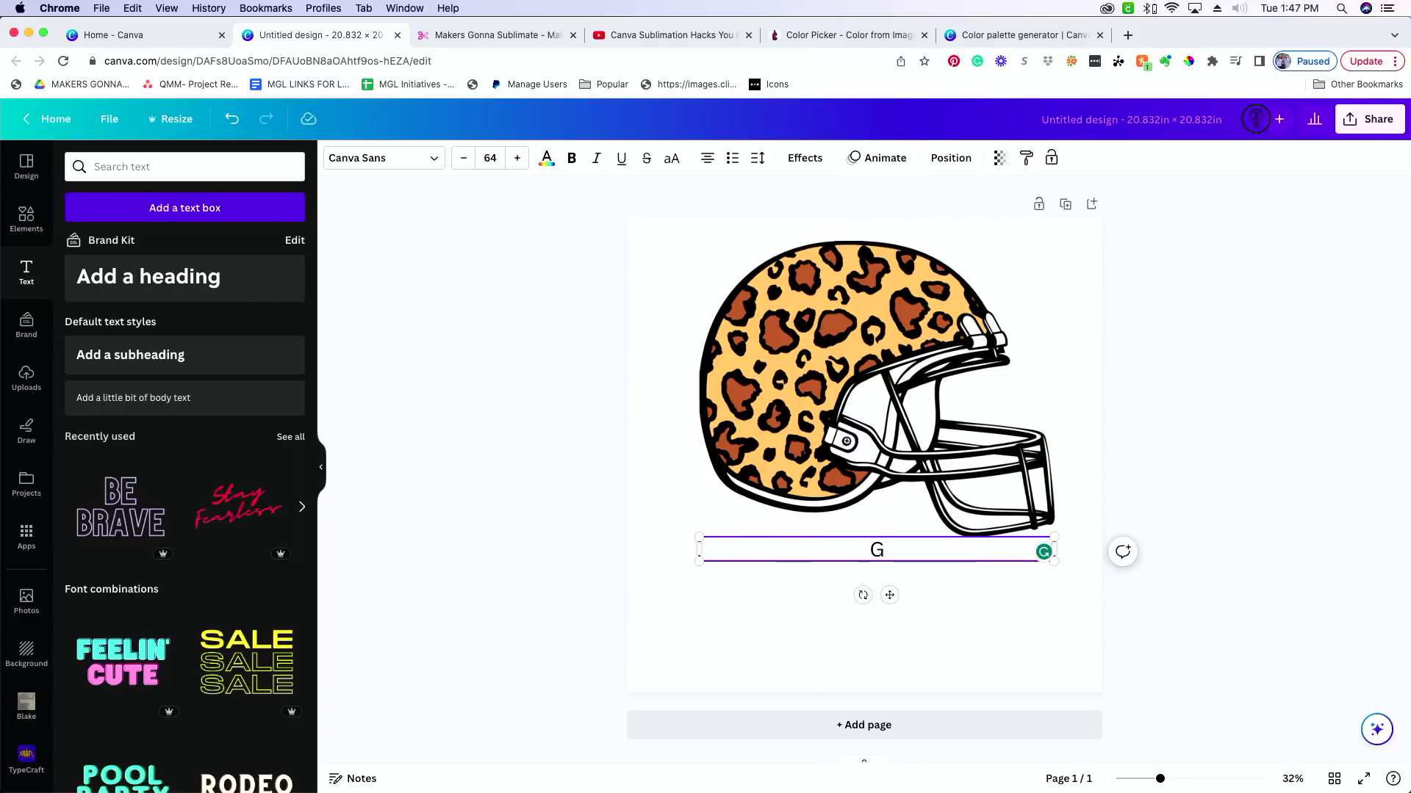
pyautogui.write('o Vols!')
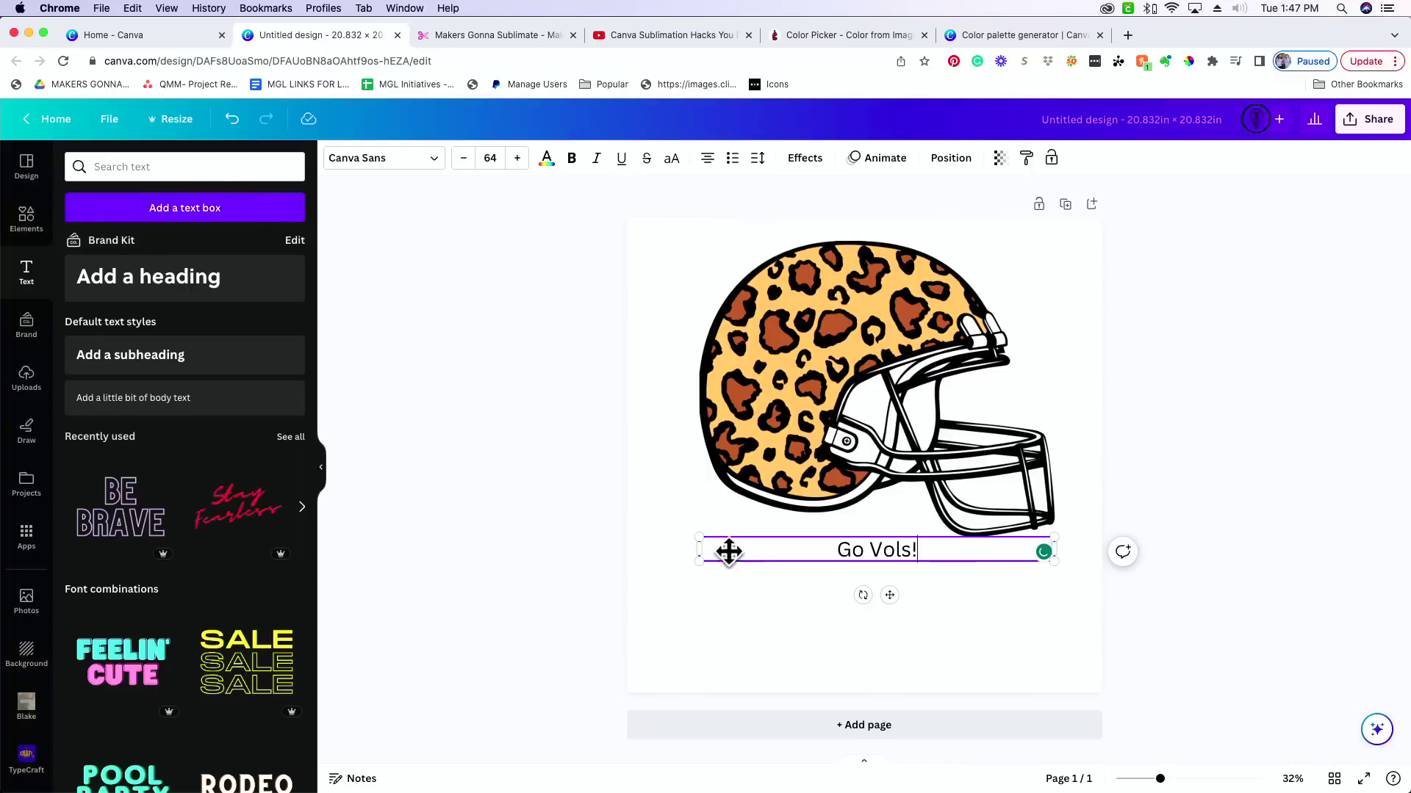
# Enlarge the "Go Vols!" text to size 218 and move it a little below the helmet.
pyautogui.moveTo(699, 547); pyautogui.dragTo(676, 640)
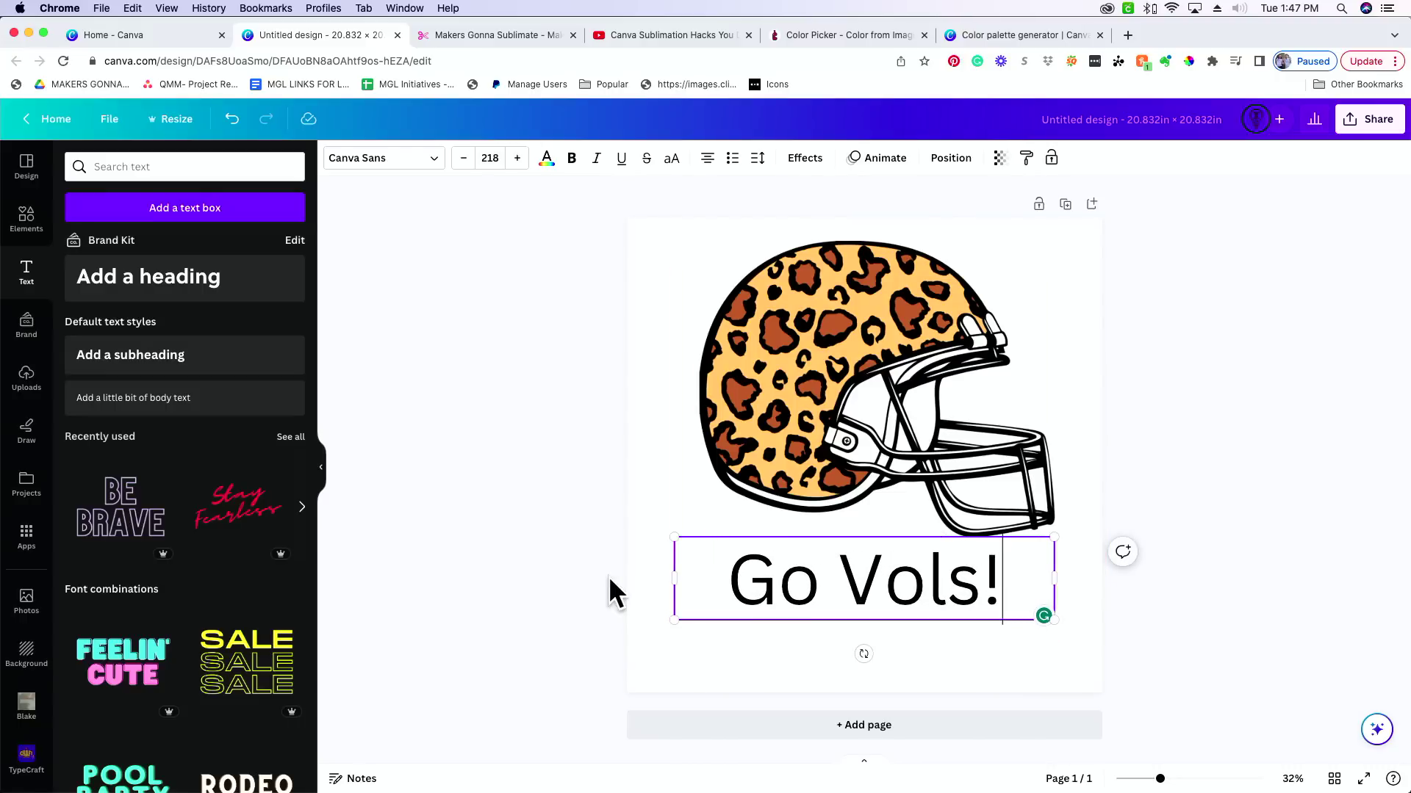
pyautogui.click(471, 557)
pyautogui.moveTo(832, 580); pyautogui.dragTo(830, 604)
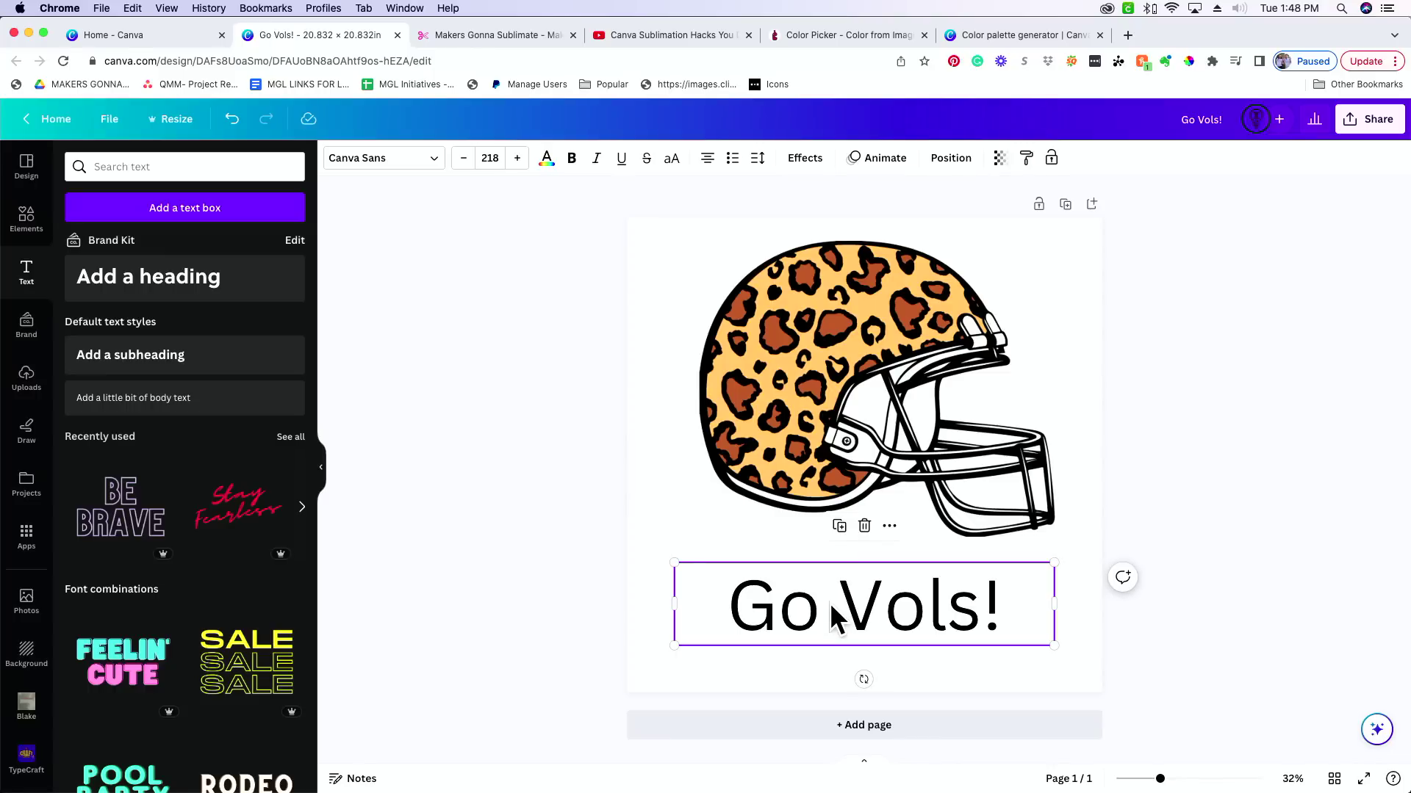
# Try the Anton and Air Travelers Personal Use Bold fonts on the "Go Vols!" text.
pyautogui.click(387, 169)
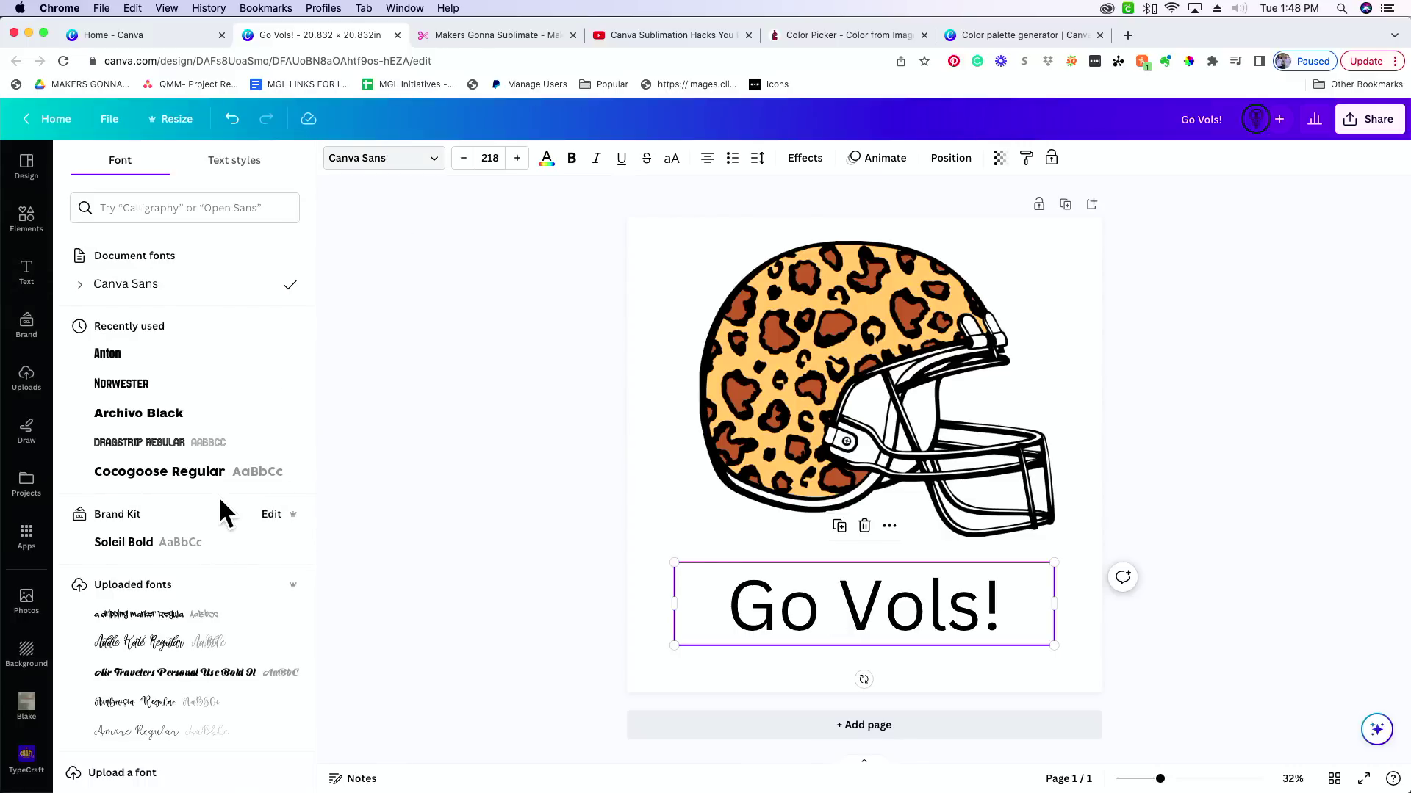
pyautogui.click(157, 362)
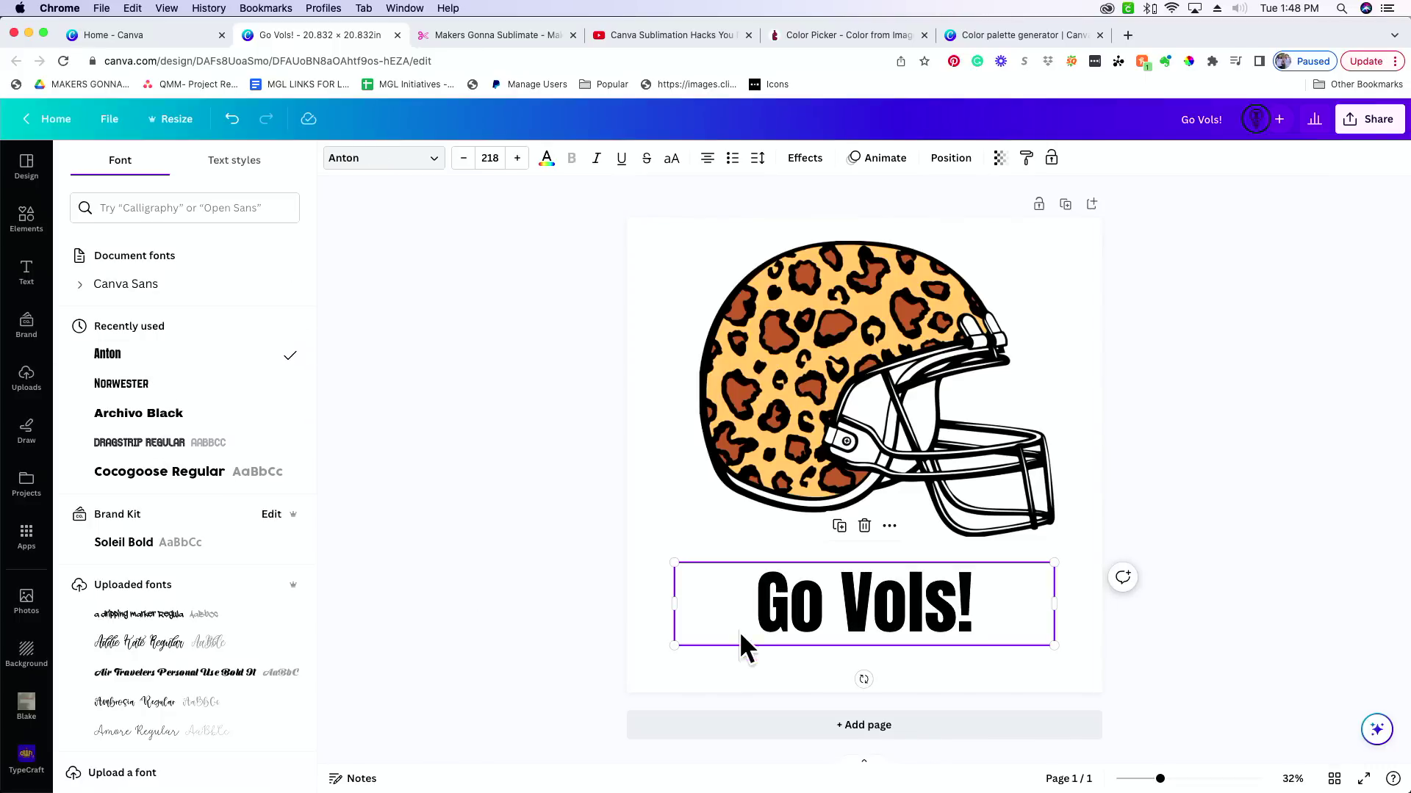
pyautogui.click(213, 673)
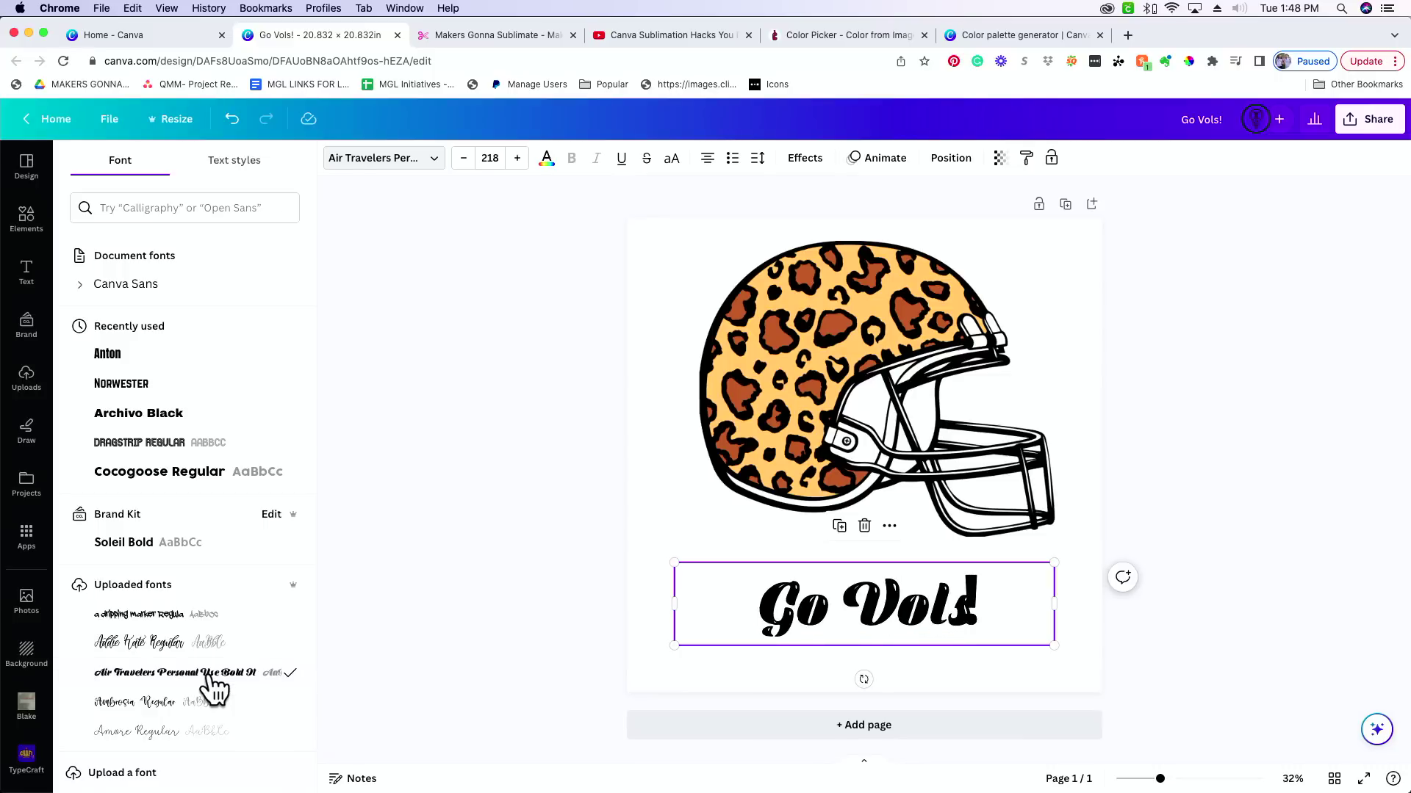
# Set the "Go Vols!" text in the Bold and Proud font and widen its box to fit one line beneath the helmet.
pyautogui.scroll(-3, 210, 676)
pyautogui.scroll(-1, 214, 683)
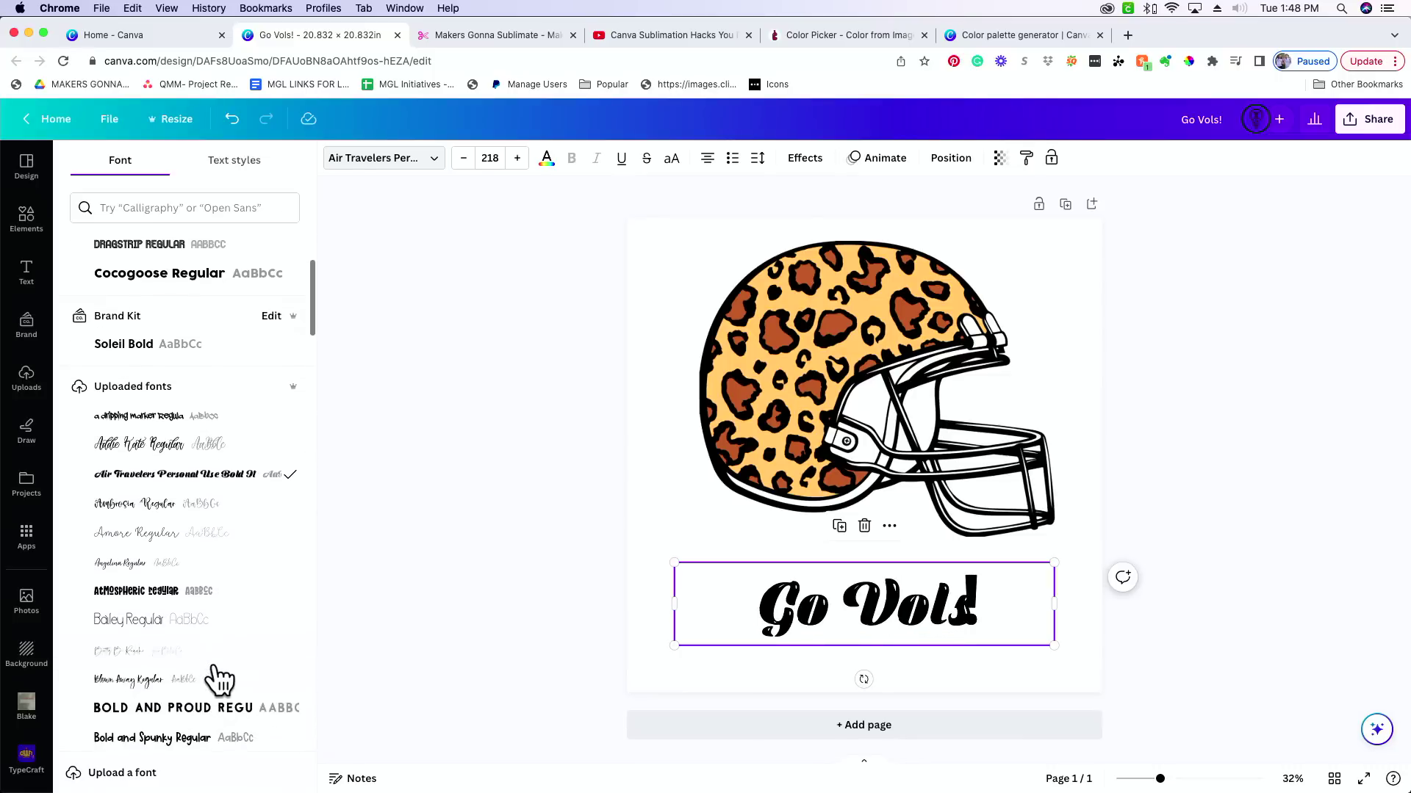
pyautogui.click(220, 708)
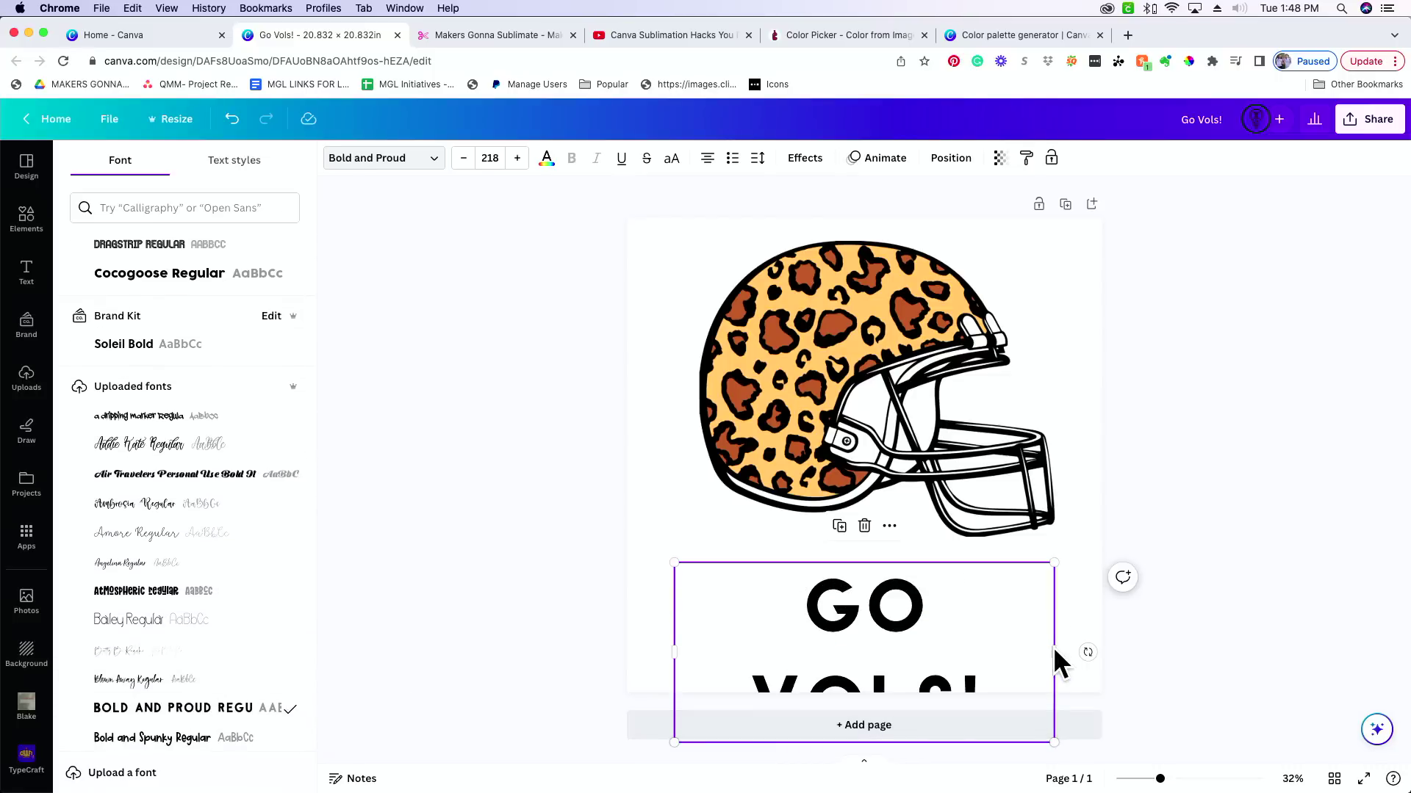
pyautogui.moveTo(1050, 658); pyautogui.dragTo(1080, 538)
pyautogui.moveTo(945, 554); pyautogui.dragTo(928, 595)
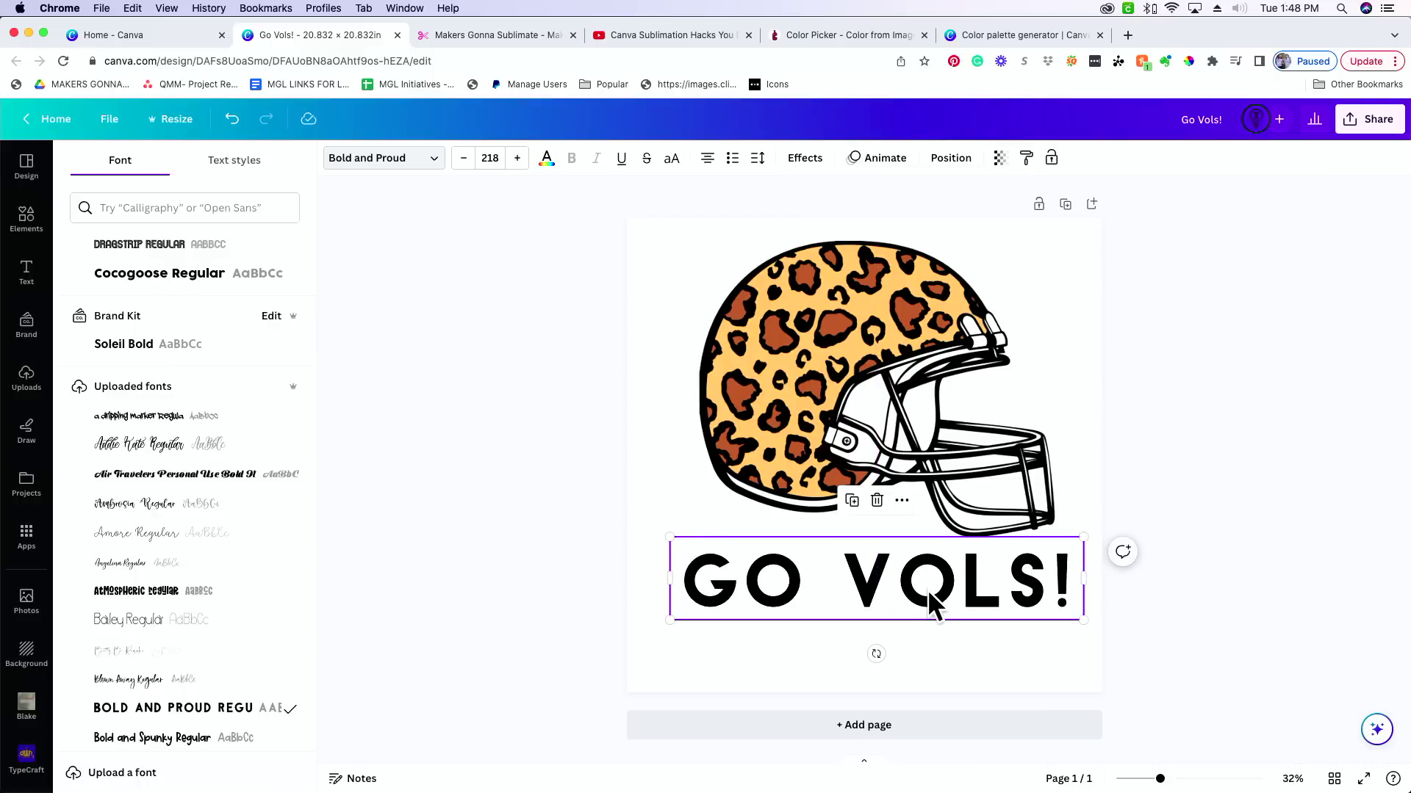
pyautogui.press('Escape')
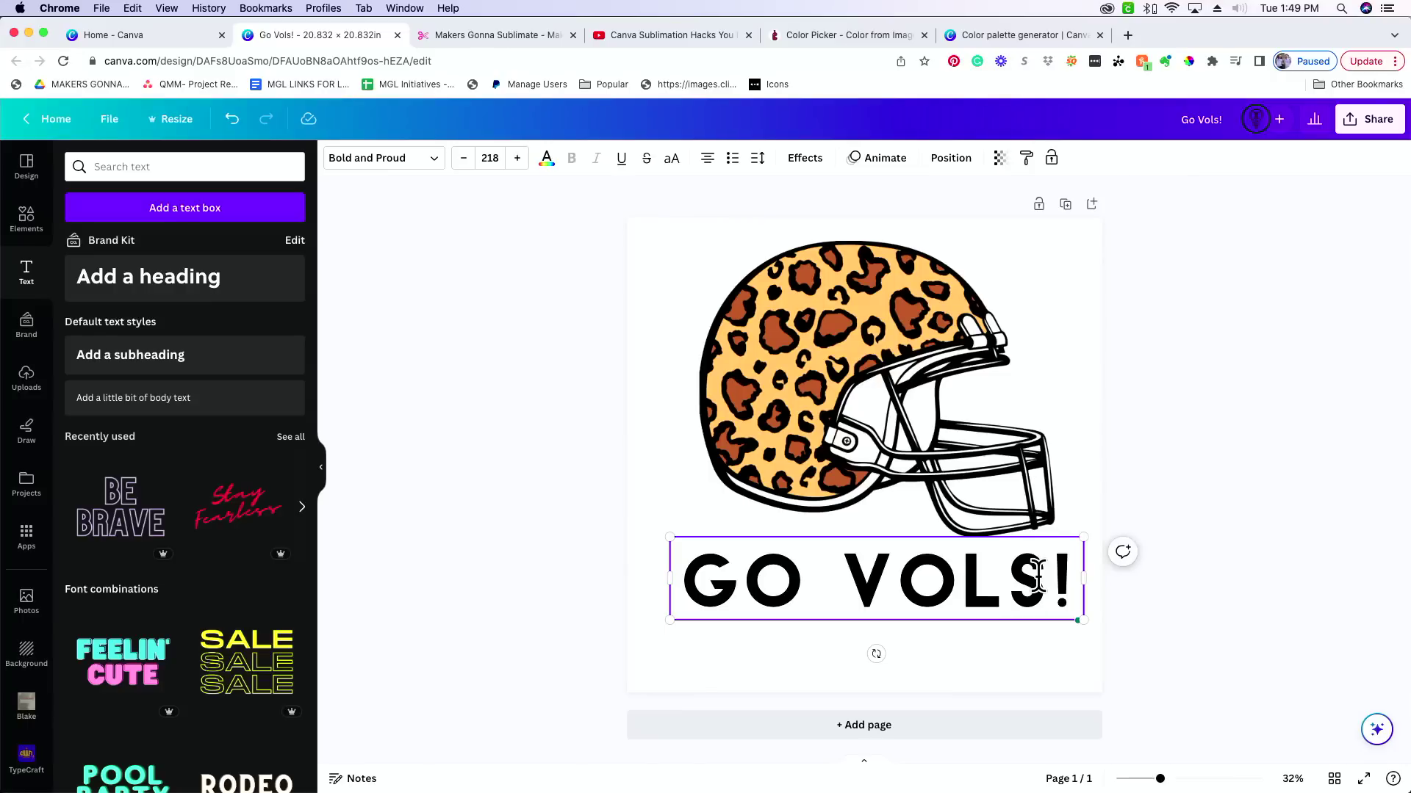
# Change the text to "GO IRRIGATORS!" and scale it down to size 140 so it fits beneath the helmet.
pyautogui.click(1037, 576)
pyautogui.press('BackSpace')
pyautogui.press('BackSpace')
pyautogui.press('BackSpace')
pyautogui.press('BackSpace')
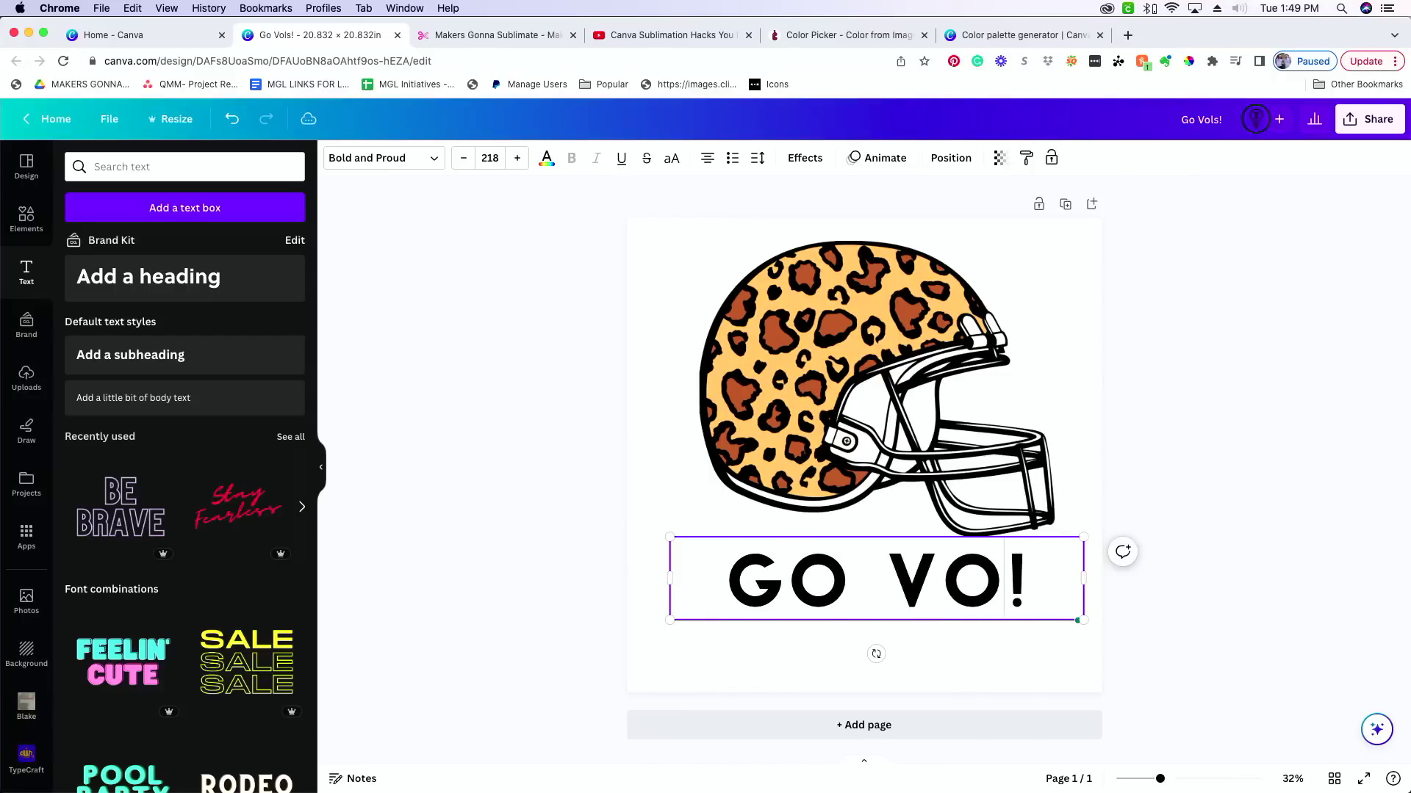
pyautogui.write('IRRIGATORS')
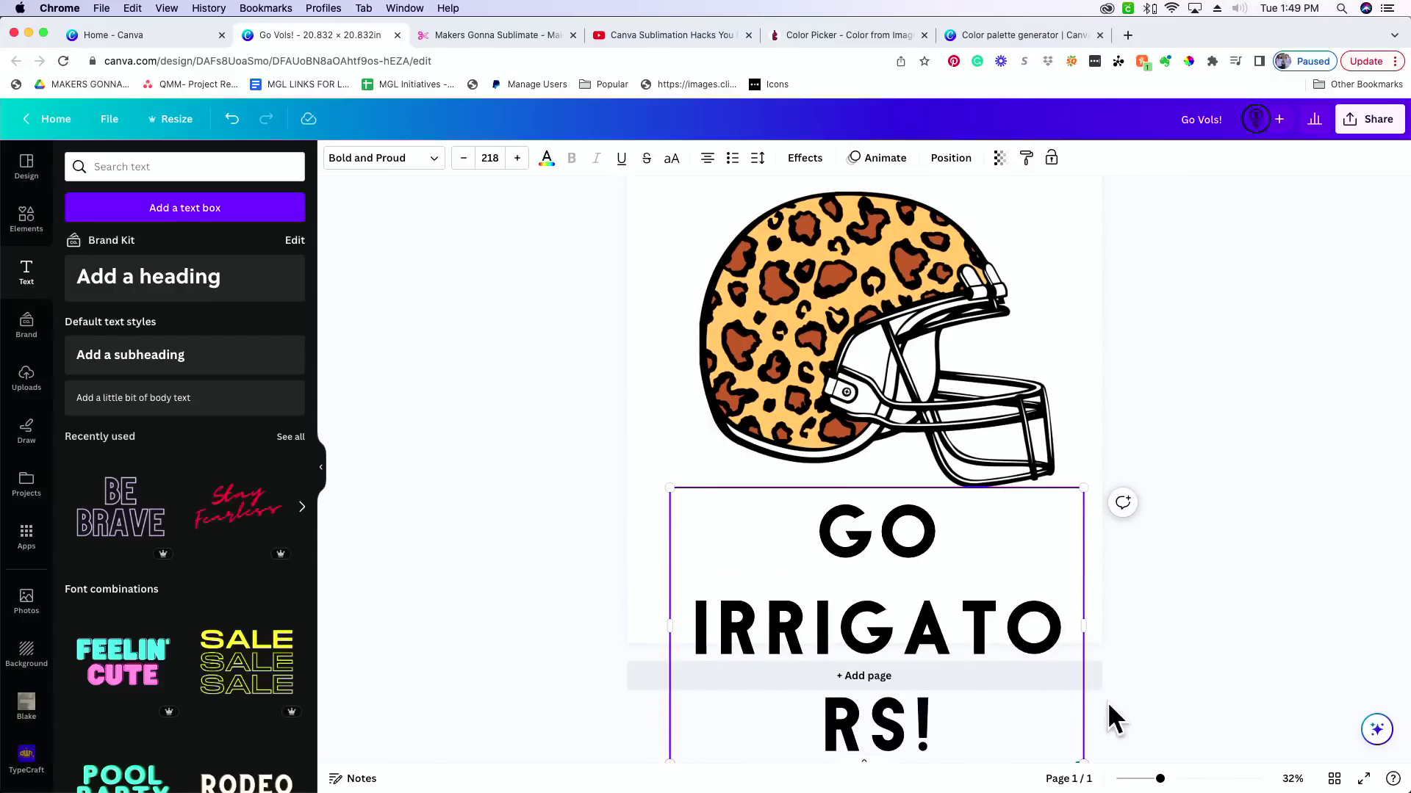
pyautogui.moveTo(1086, 625); pyautogui.dragTo(1254, 614)
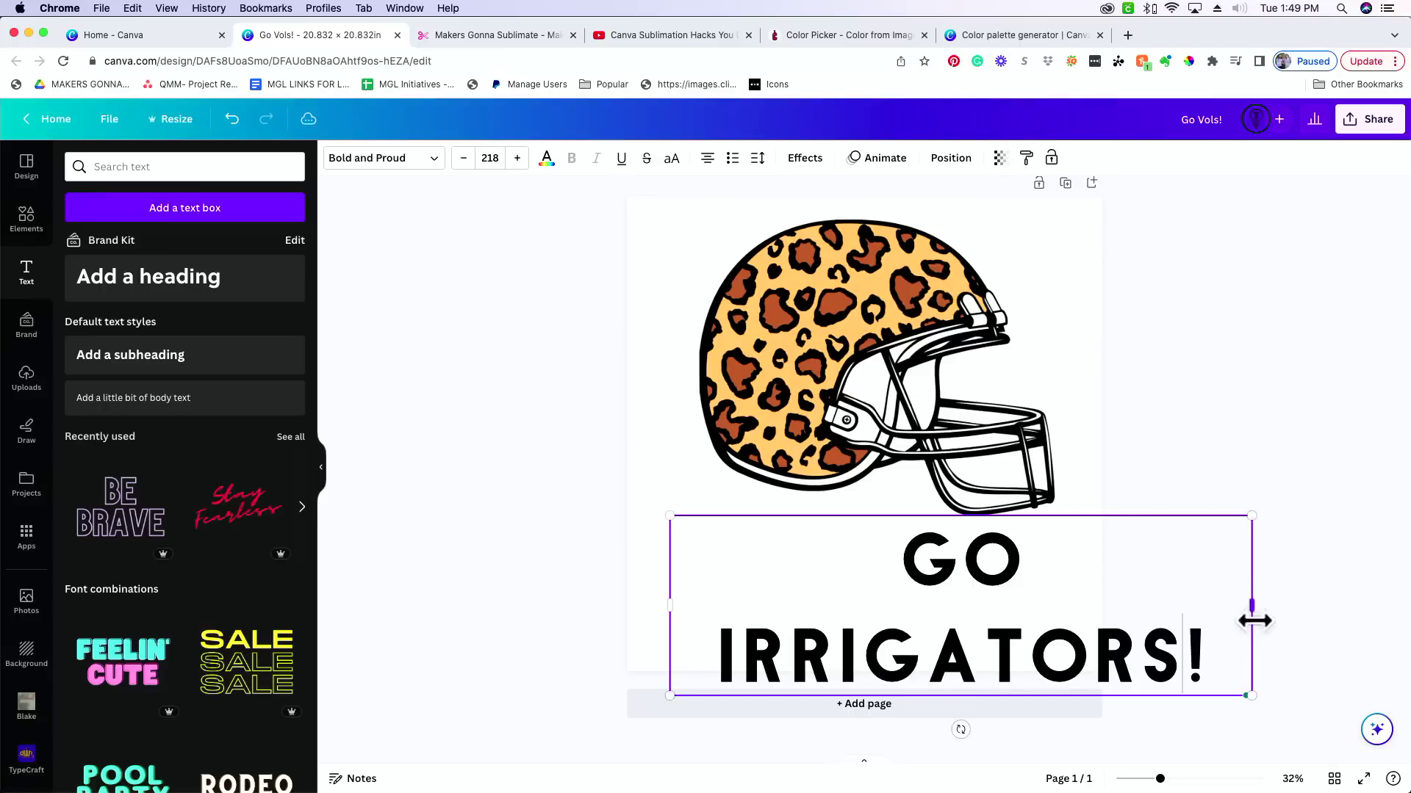
pyautogui.moveTo(1252, 694); pyautogui.dragTo(1049, 629)
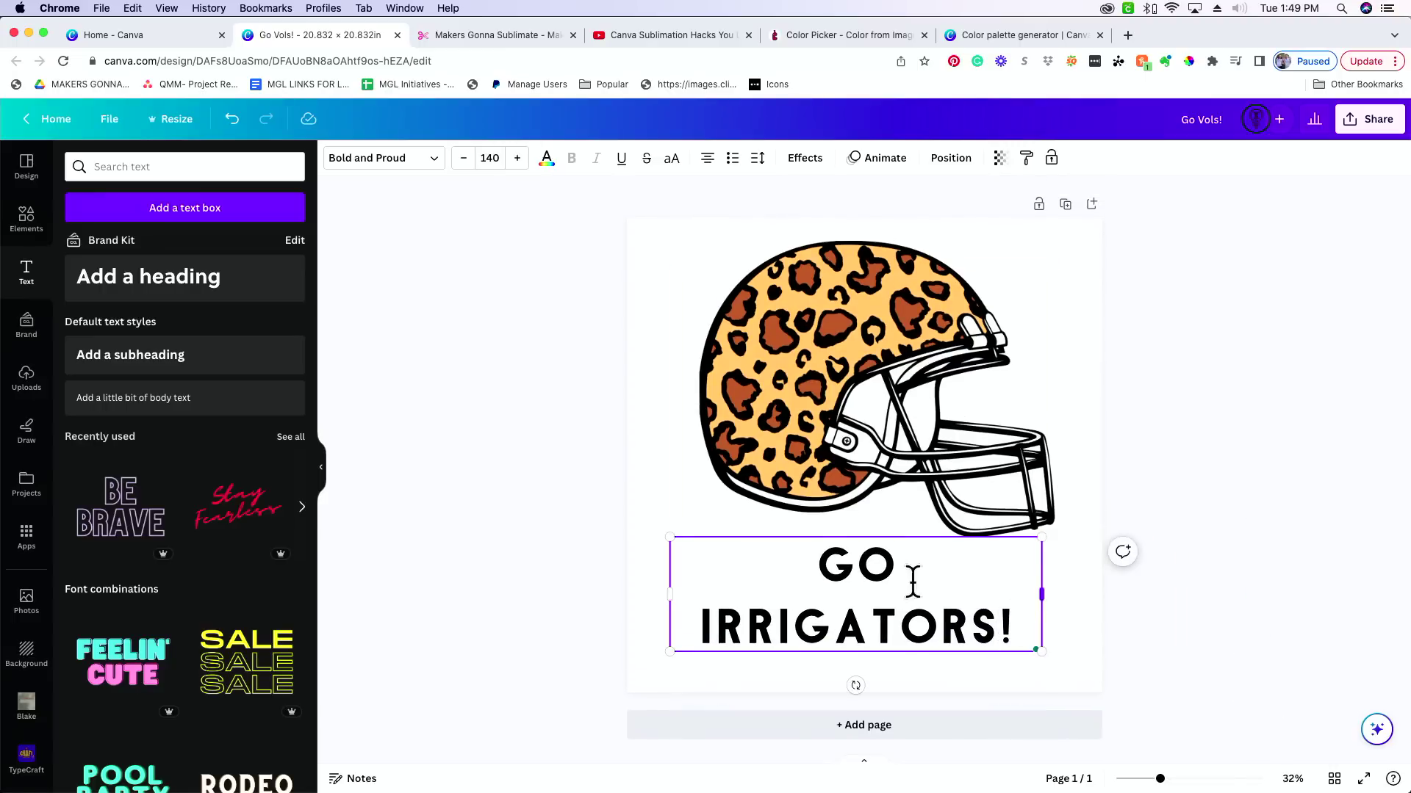
# Change the "Go Irrigators!" text to the Atmospheric font and enlarge it to size 199.
pyautogui.click(398, 166)
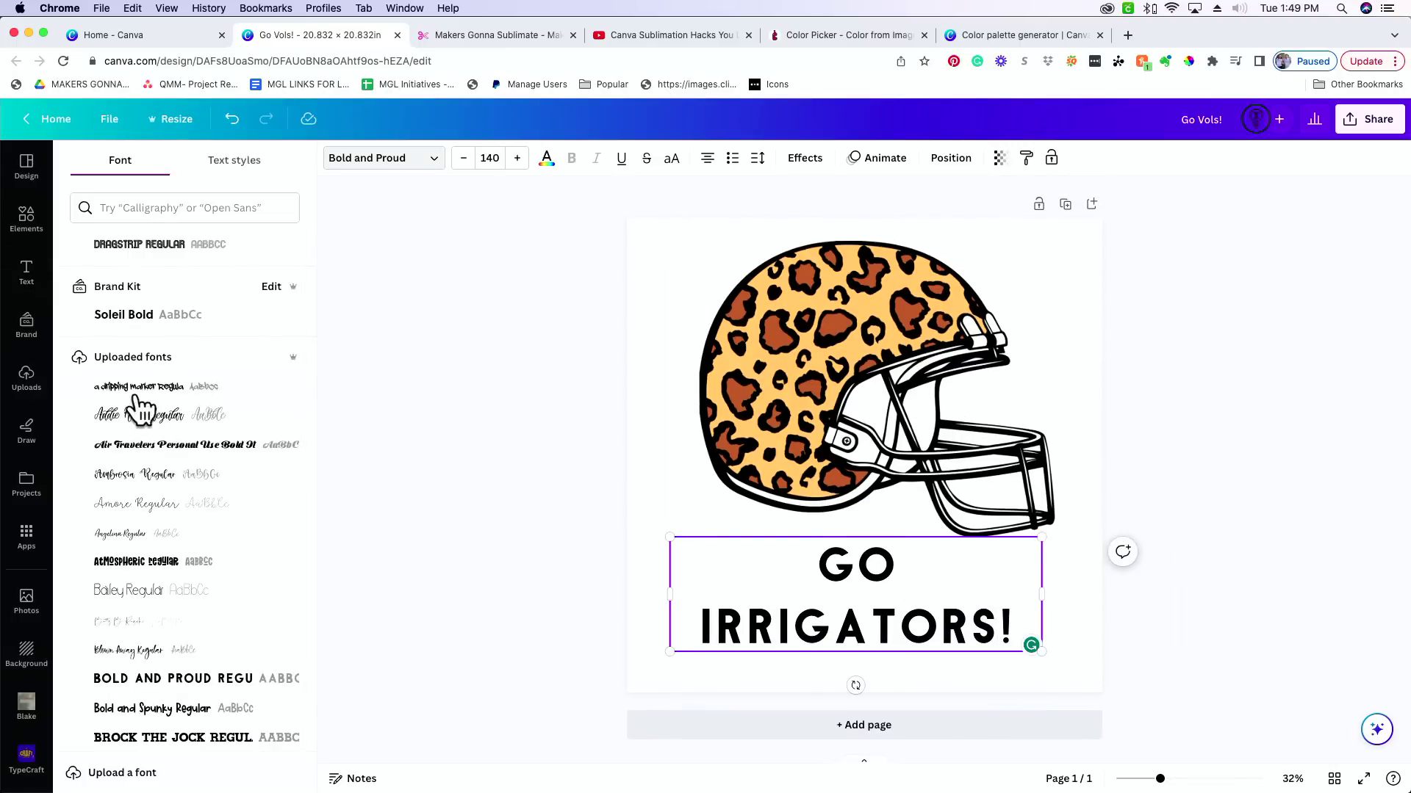
pyautogui.click(190, 567)
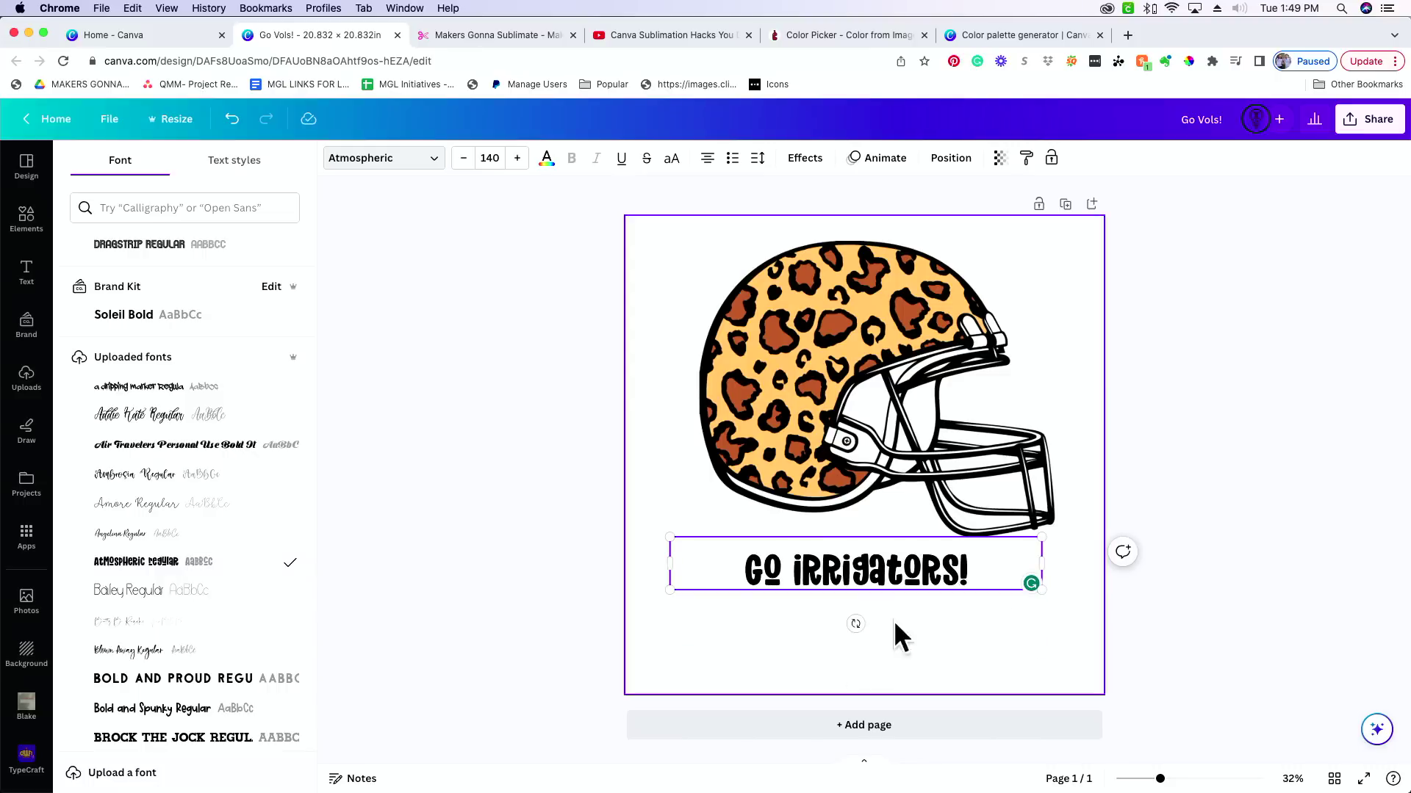
pyautogui.click(441, 615)
pyautogui.moveTo(662, 589); pyautogui.dragTo(514, 632)
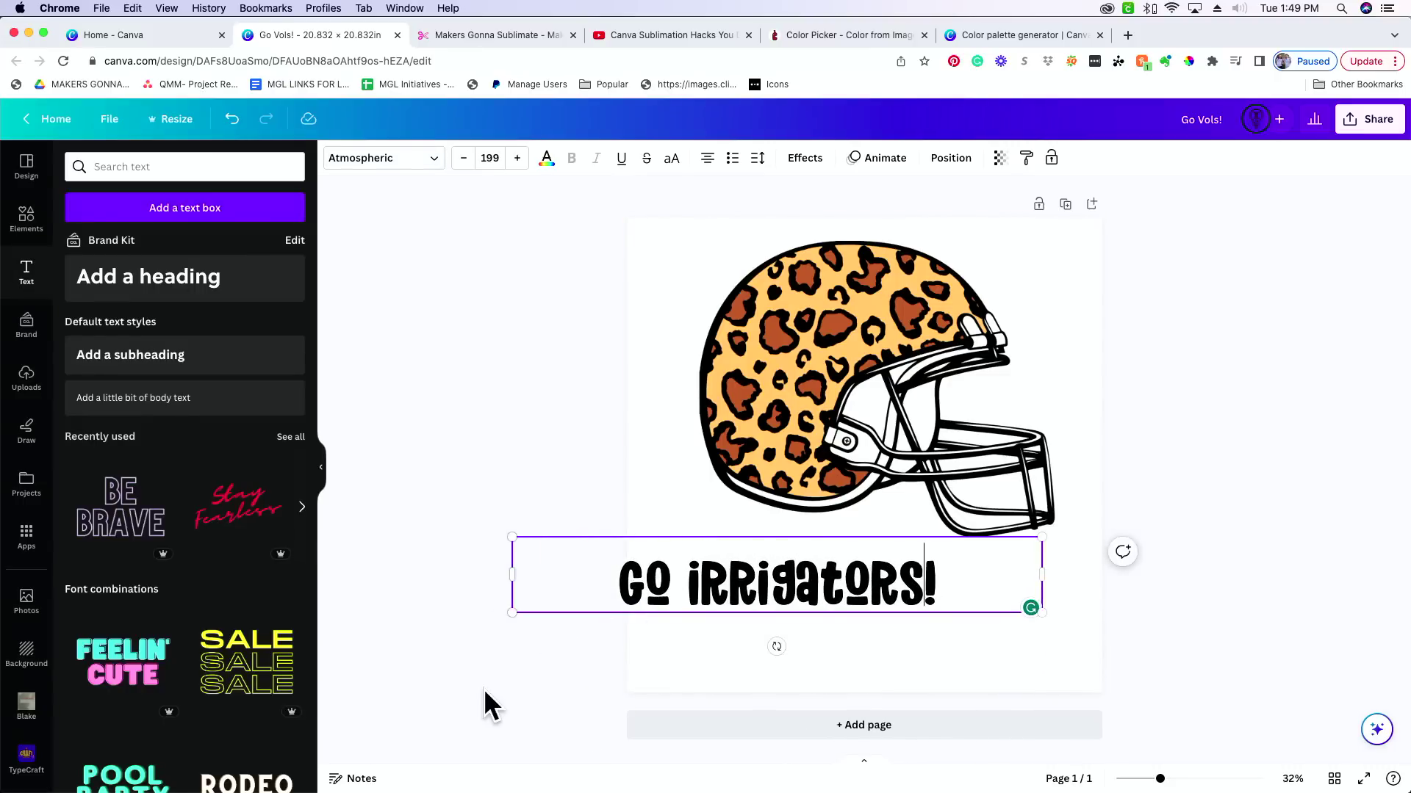
# Narrow the "Go Irrigators!" text box to fit within the page and center it below the helmet.
pyautogui.moveTo(683, 608); pyautogui.dragTo(788, 591)
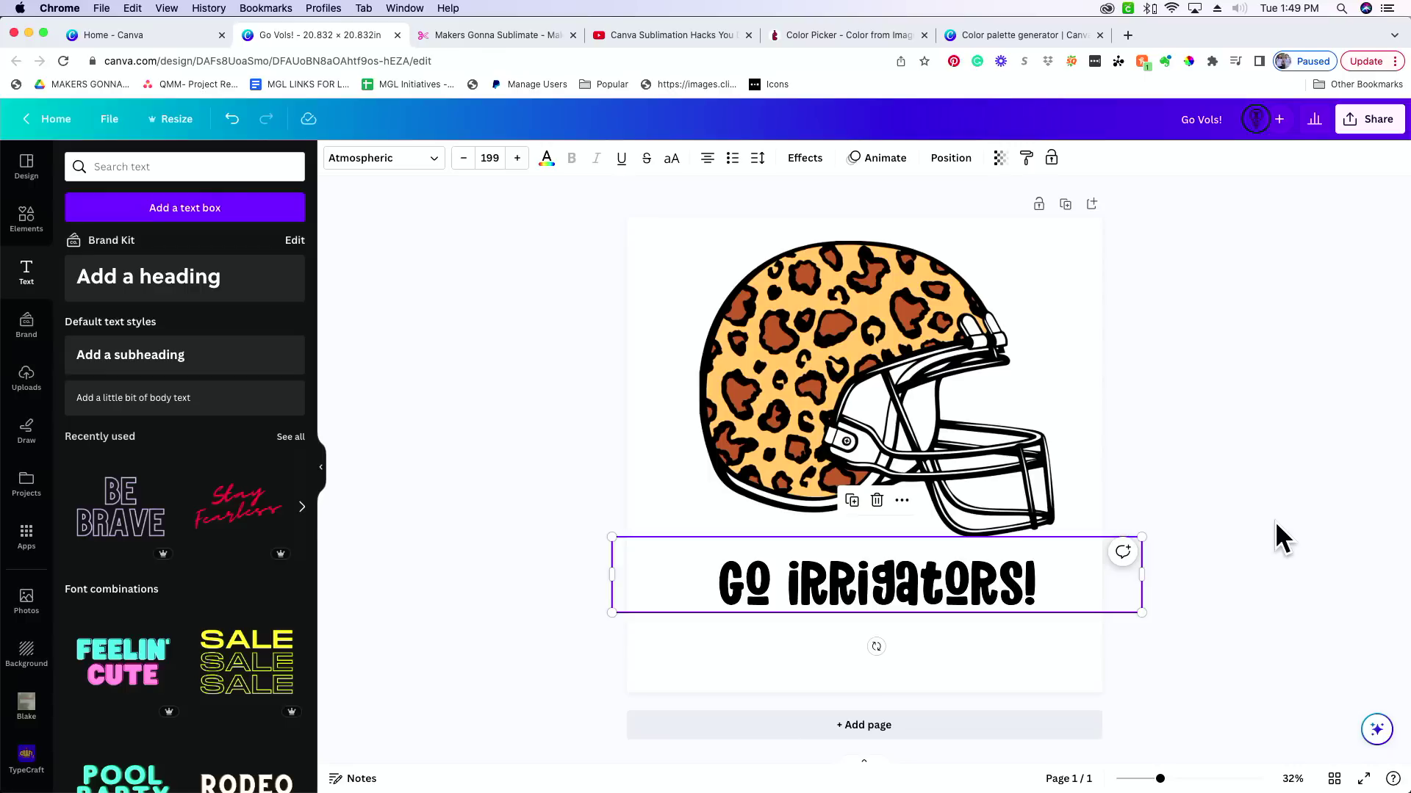
pyautogui.moveTo(1141, 575); pyautogui.dragTo(991, 577)
pyautogui.moveTo(898, 589); pyautogui.dragTo(963, 606)
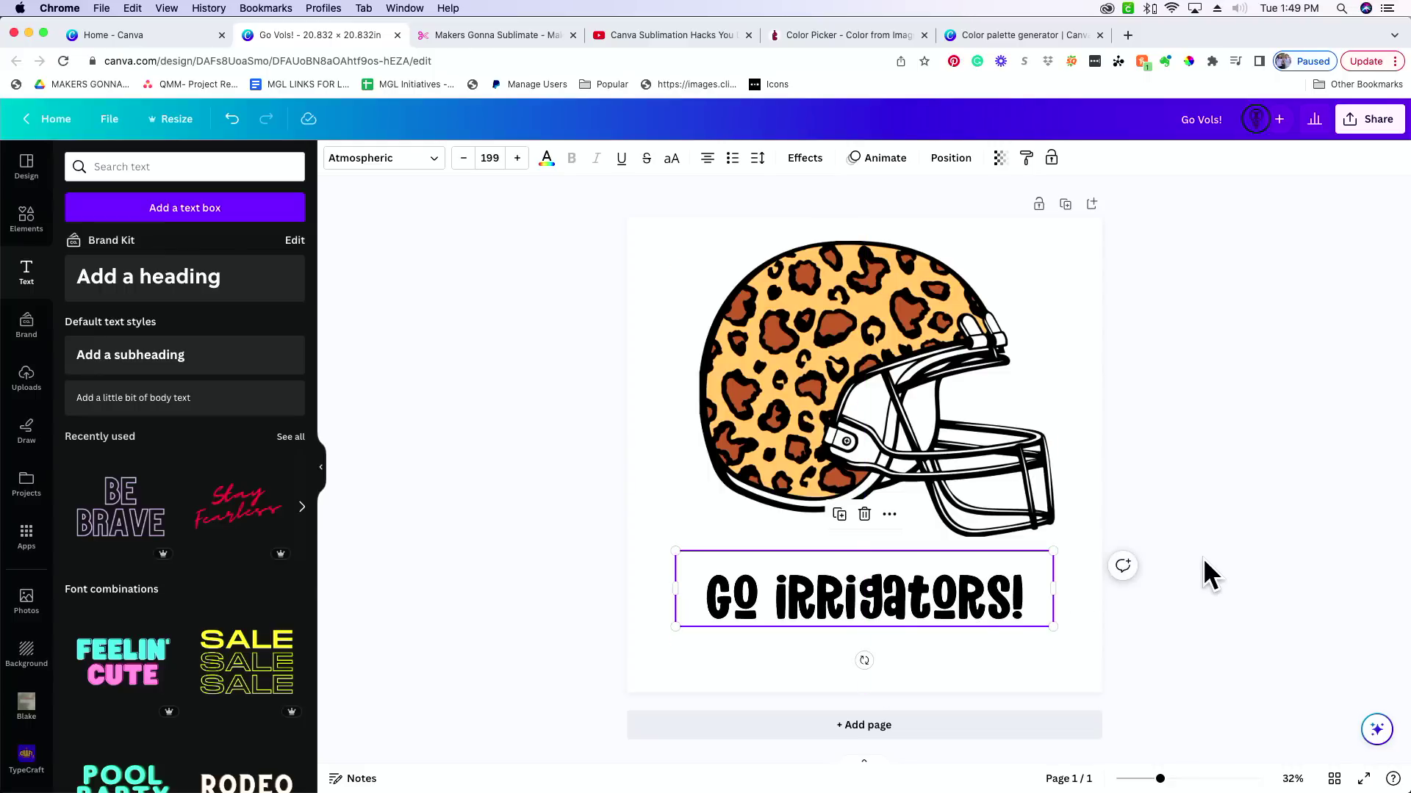
pyautogui.click(1204, 560)
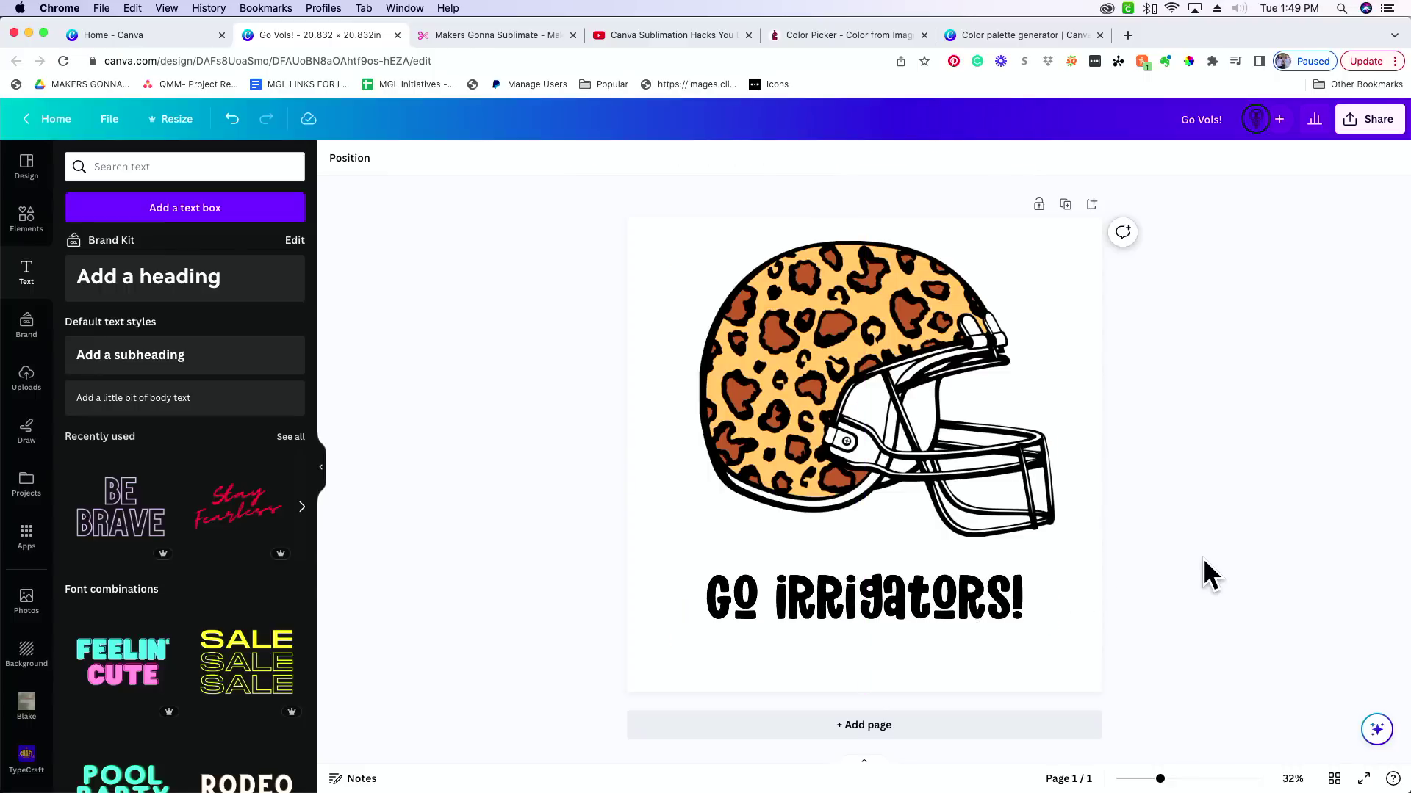
# Apply the Outline effect to the "Go Irrigators!" text and sample the outline color from a brown leopard spot on the helmet.
pyautogui.click(861, 597)
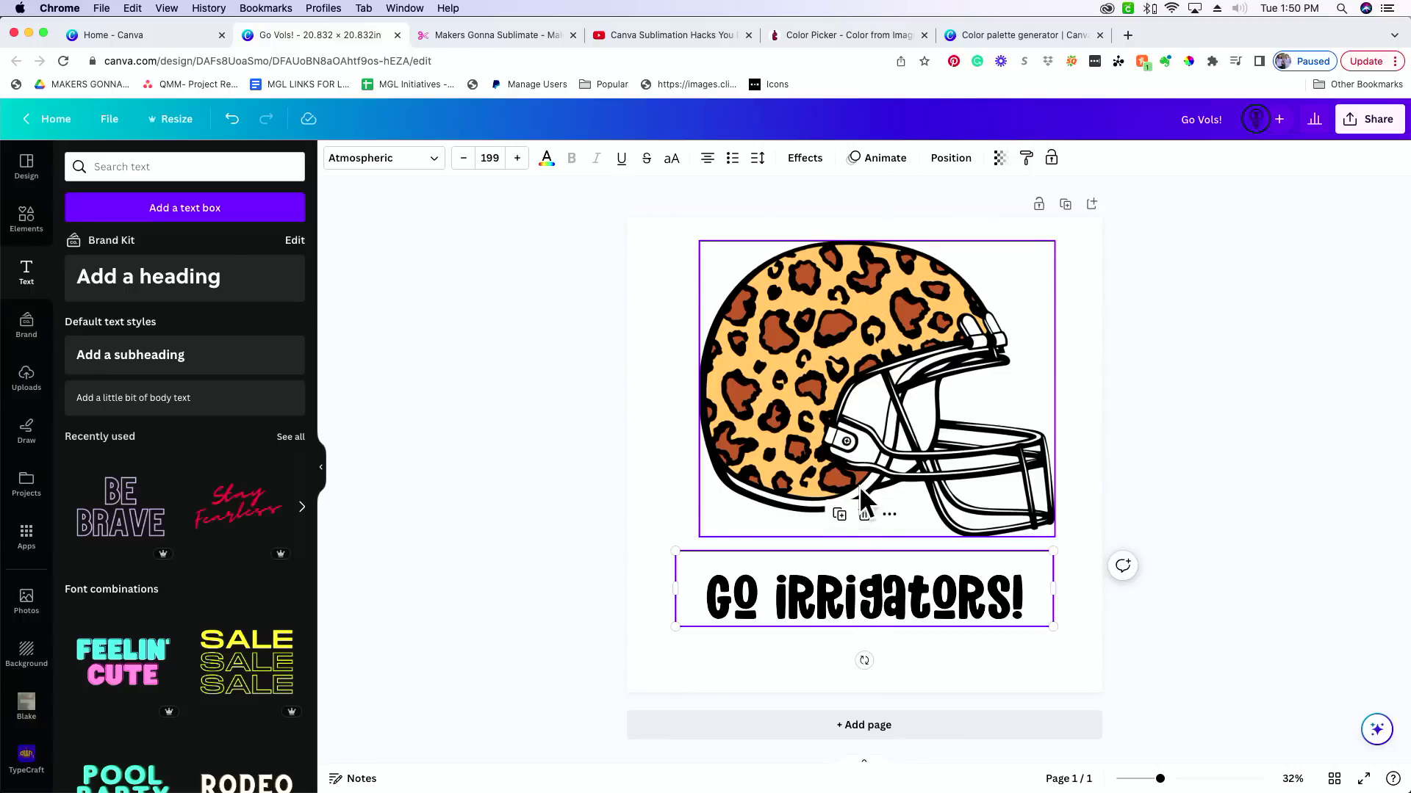
pyautogui.click(812, 164)
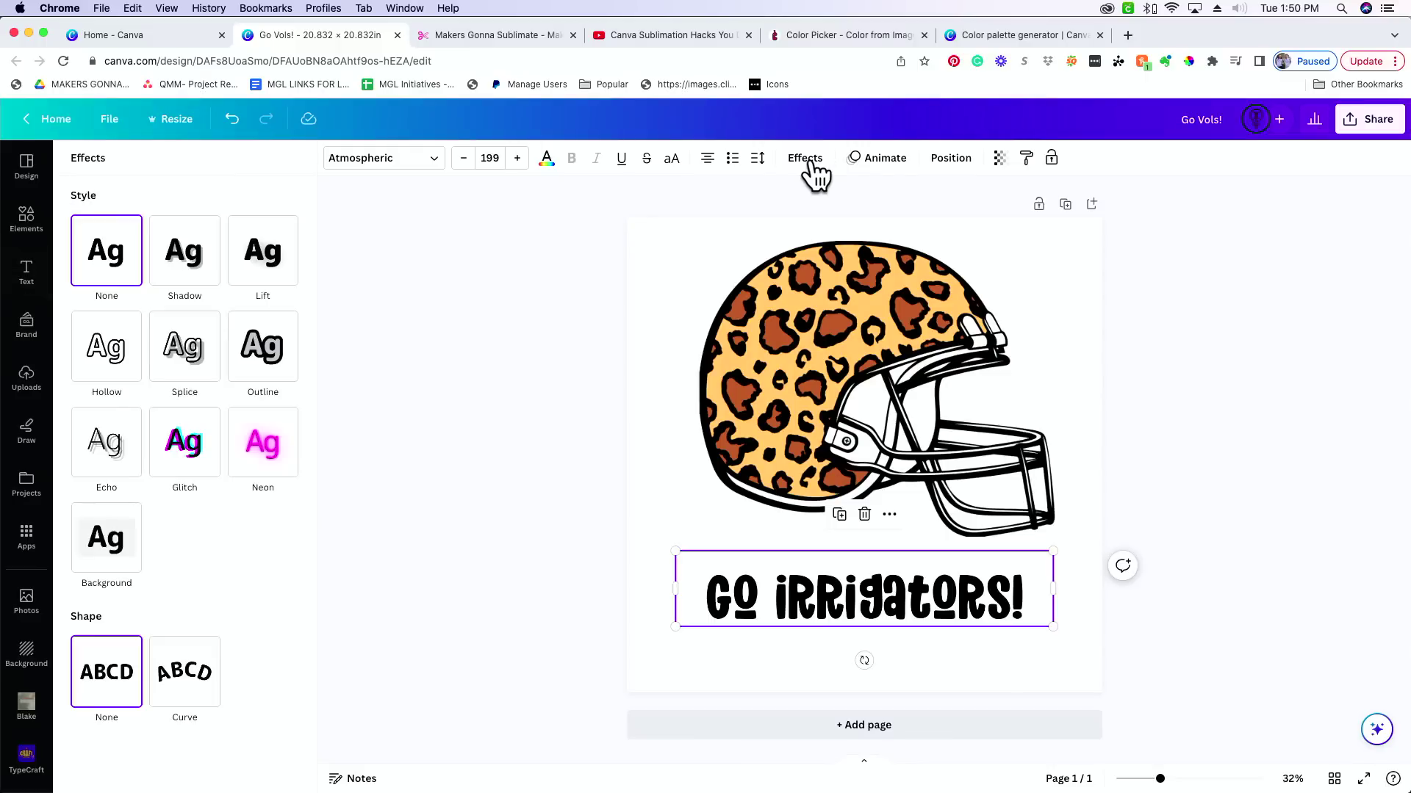
pyautogui.click(280, 365)
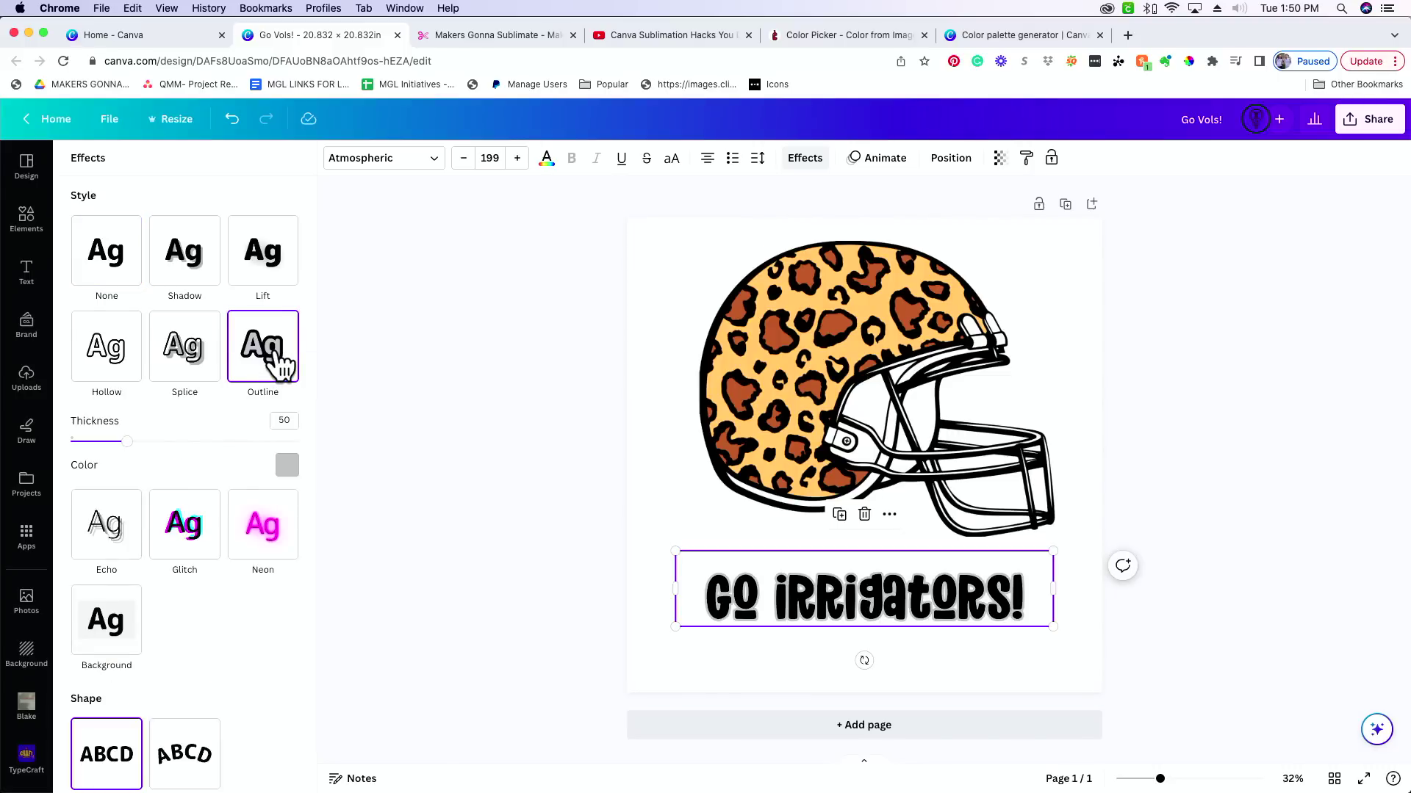
pyautogui.click(287, 465)
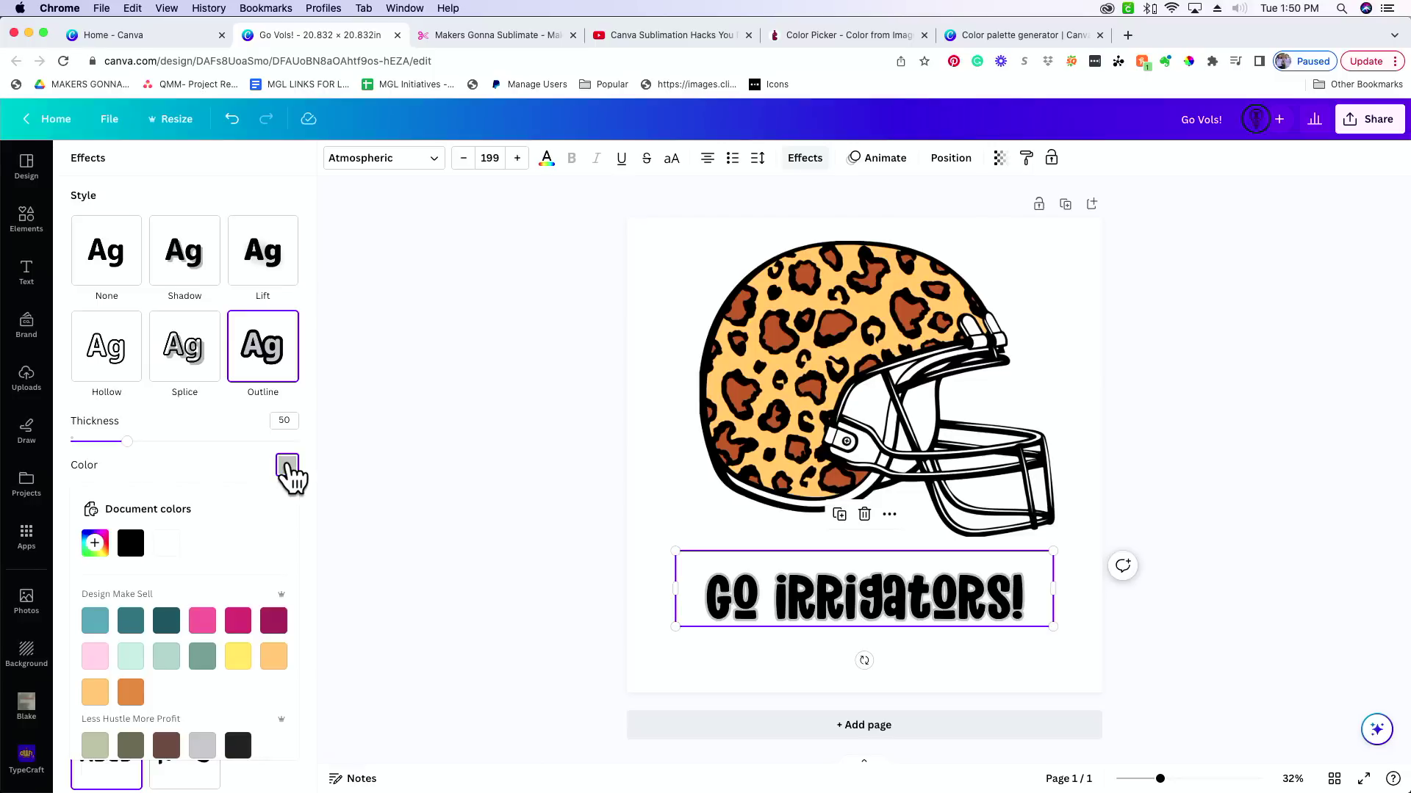
pyautogui.click(95, 543)
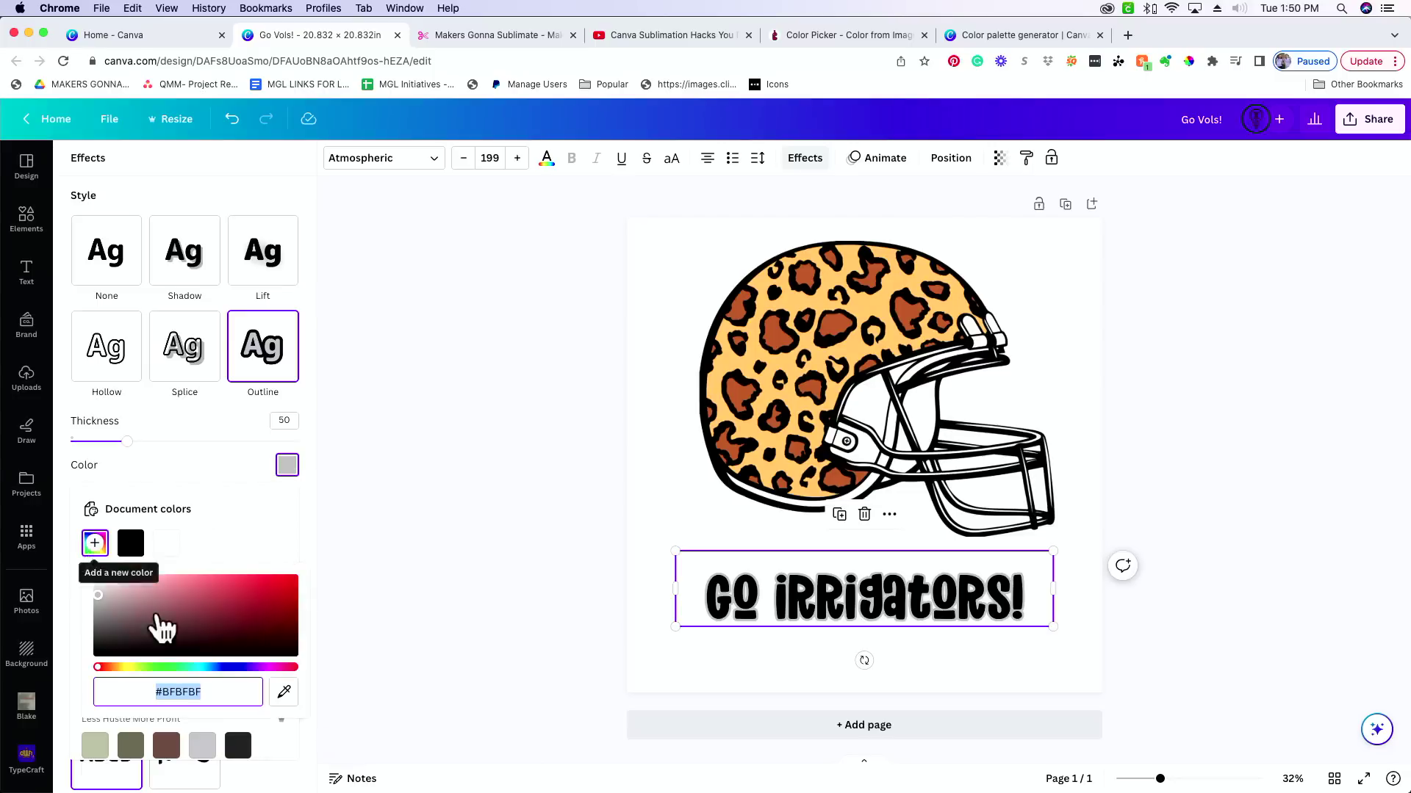
pyautogui.click(284, 694)
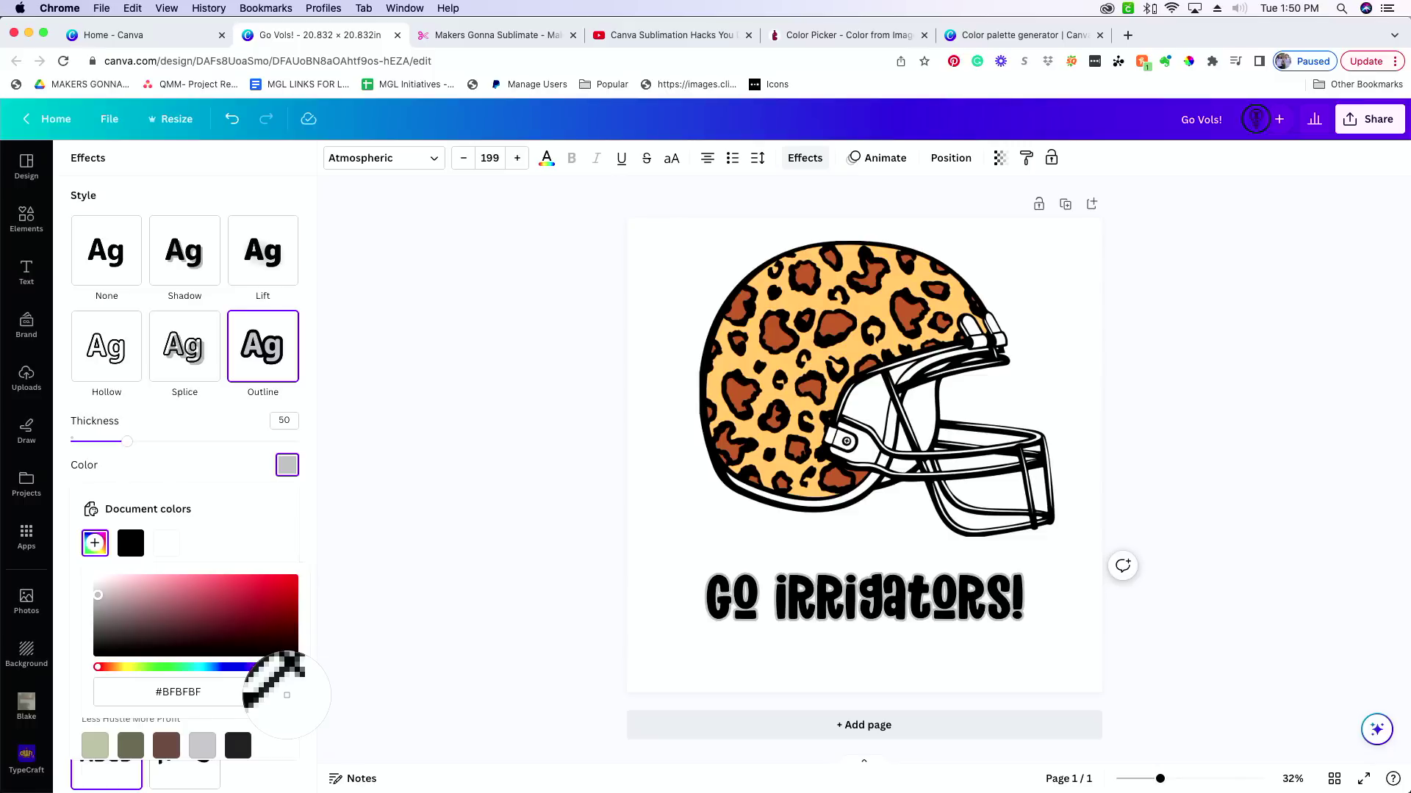
pyautogui.click(772, 322)
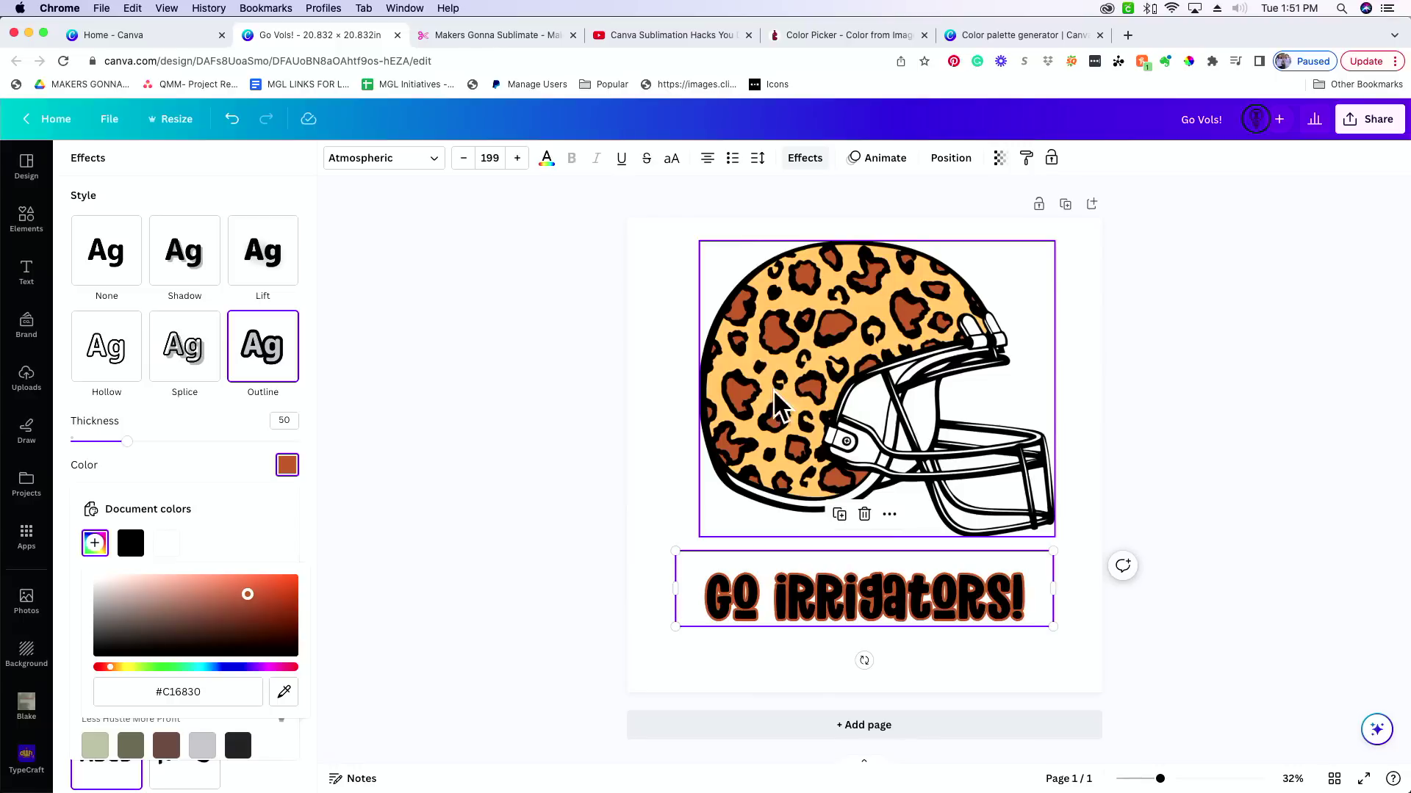
pyautogui.press('Escape')
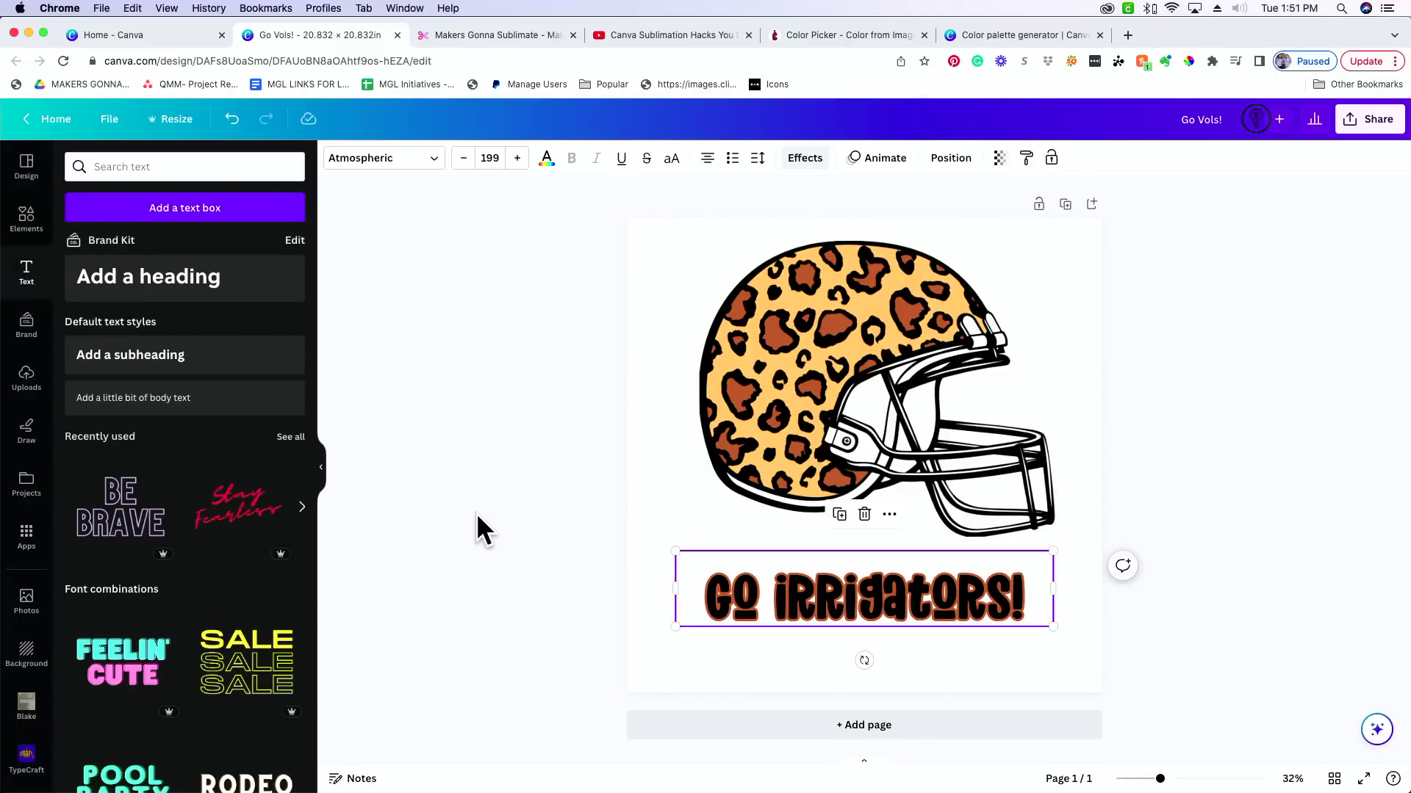
pyautogui.press('Escape')
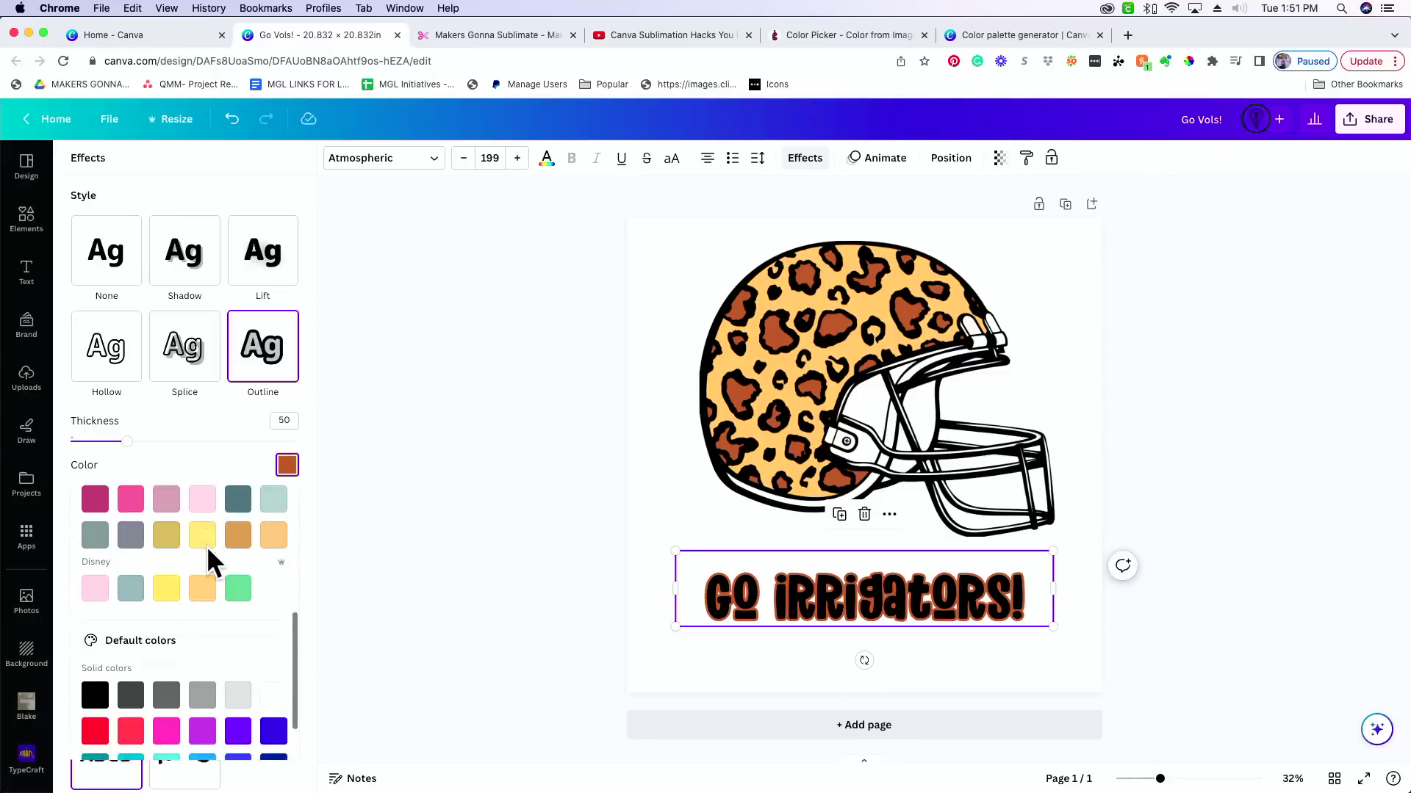
pyautogui.scroll(-2, 206, 546)
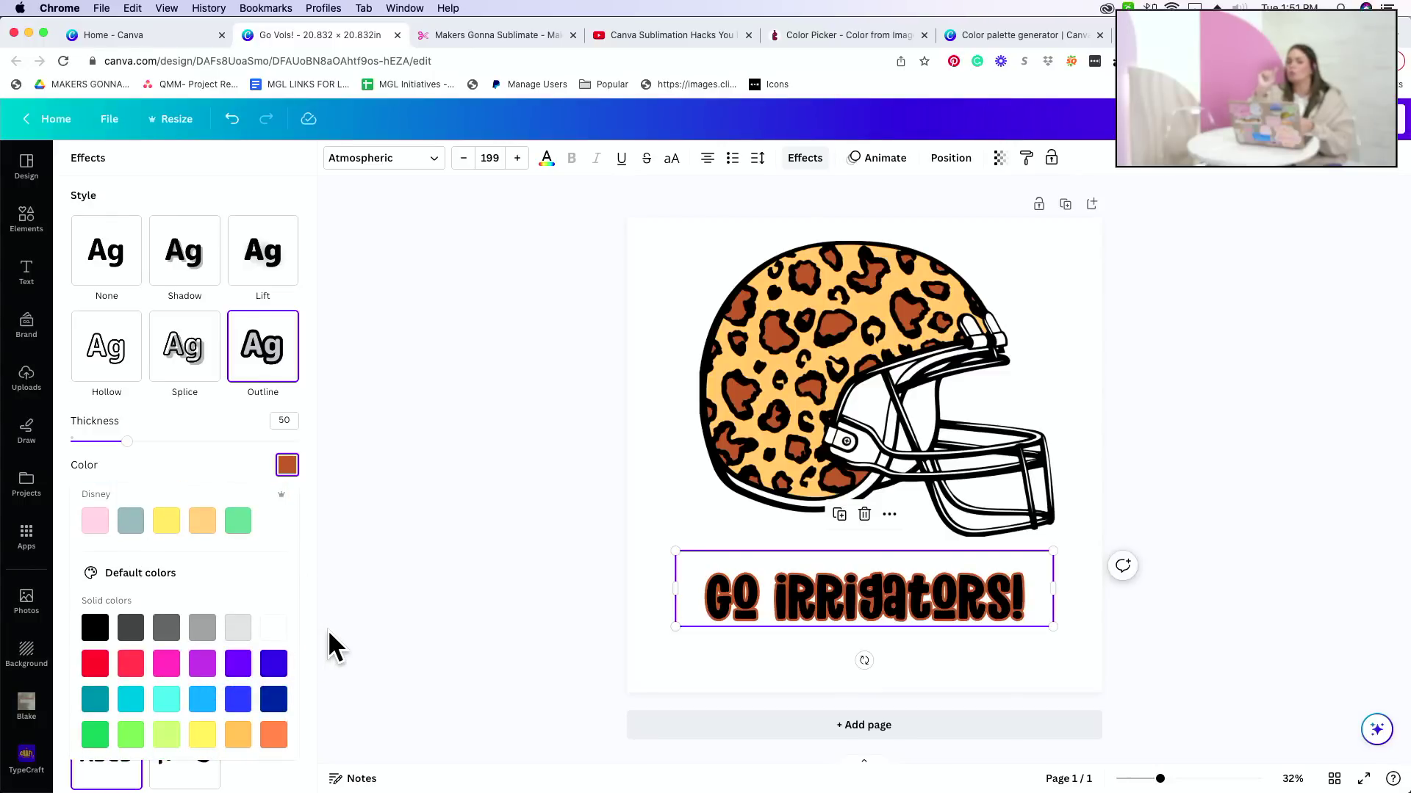
pyautogui.scroll(2, 209, 650)
pyautogui.scroll(3, 209, 647)
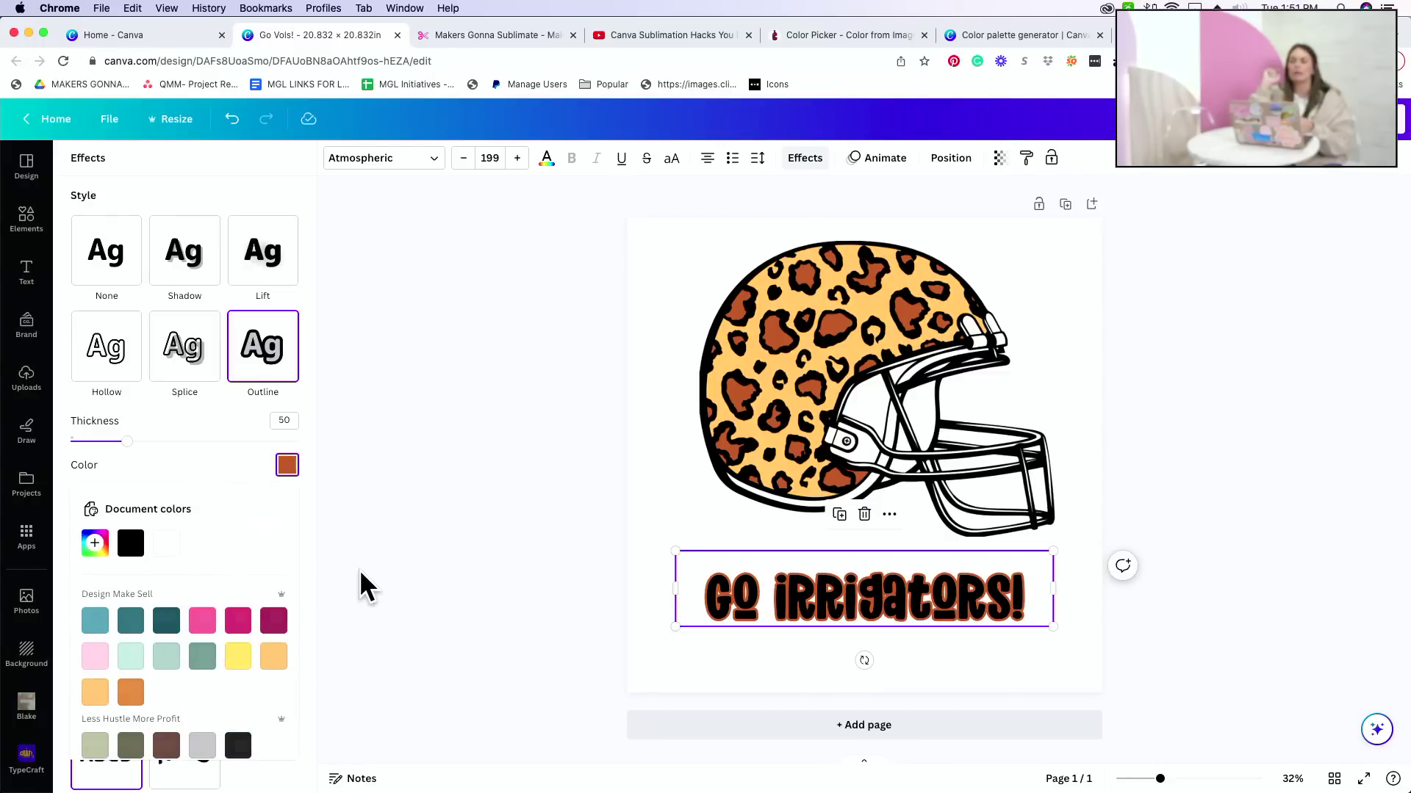
pyautogui.press('Escape')
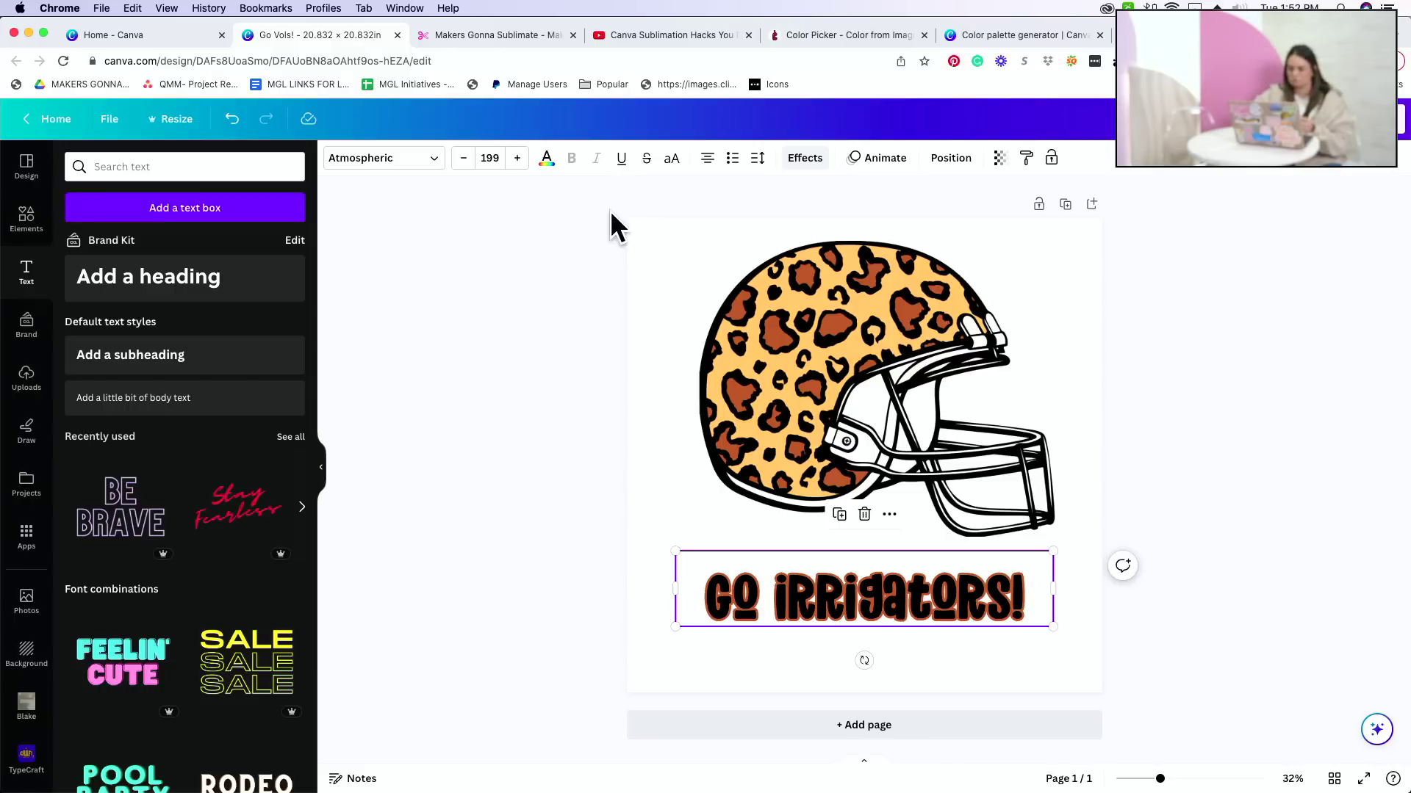
# Switch to the RedKetchup Color Picker and clear the loaded helmet image so another can be selected.
pyautogui.click(790, 40)
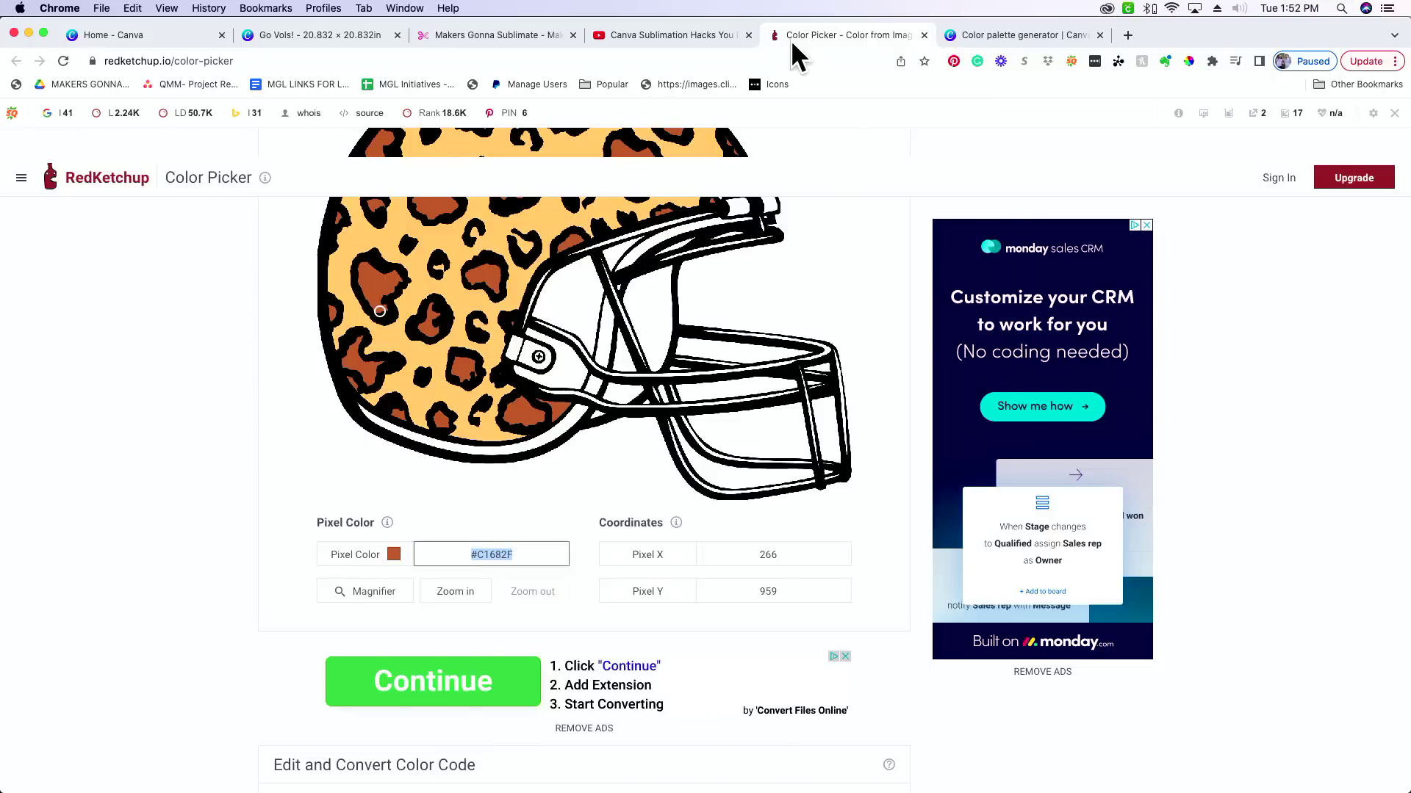
pyautogui.scroll(5, 314, 472)
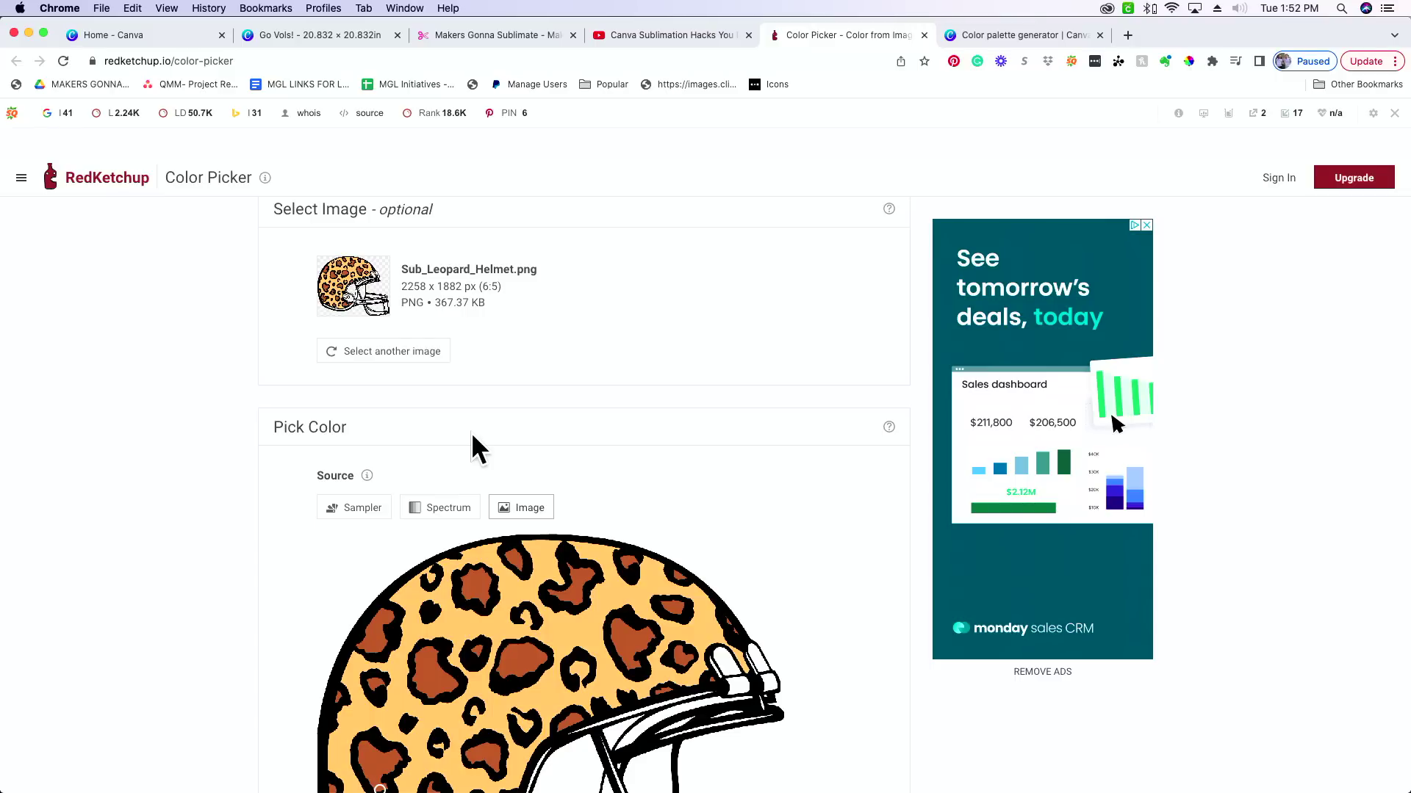
pyautogui.click(401, 356)
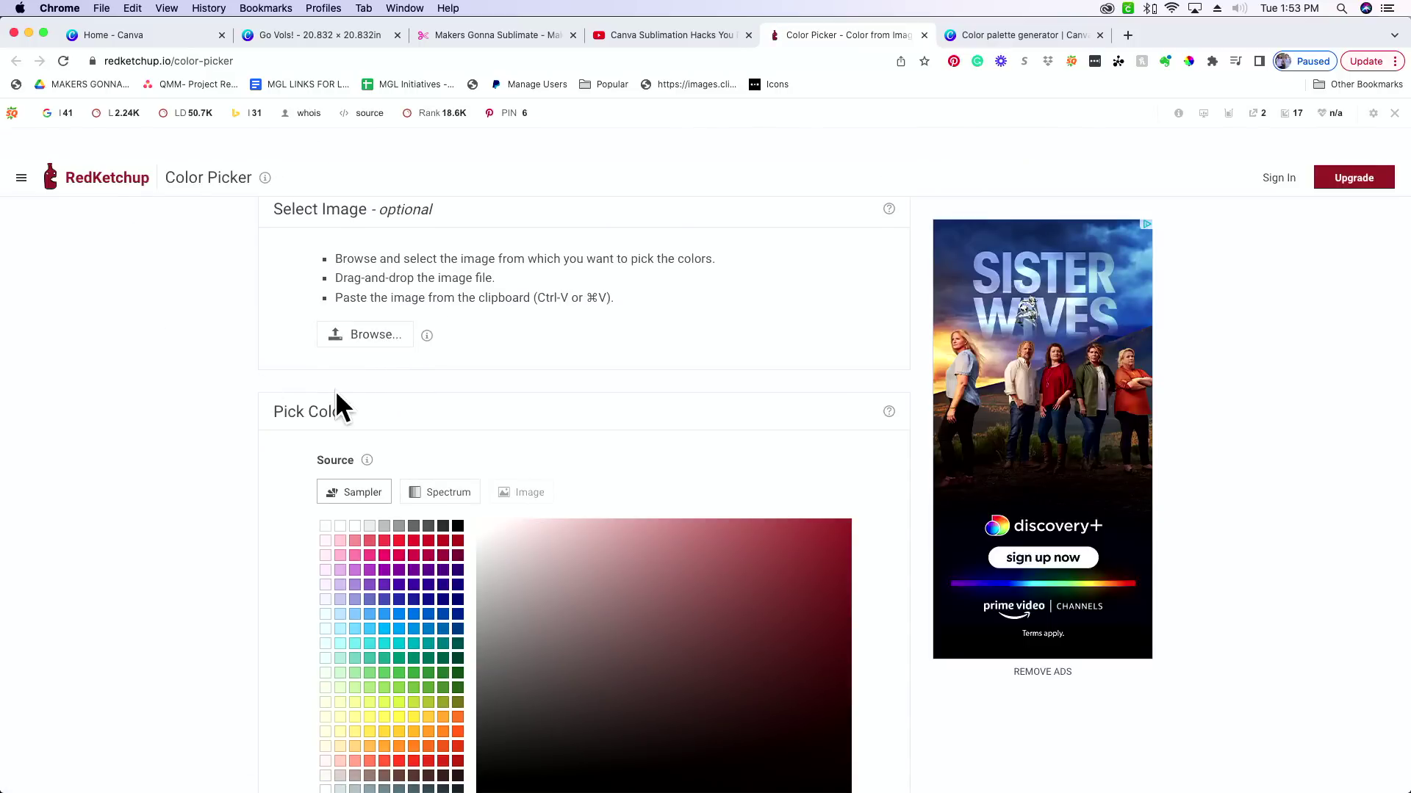
pyautogui.click(378, 336)
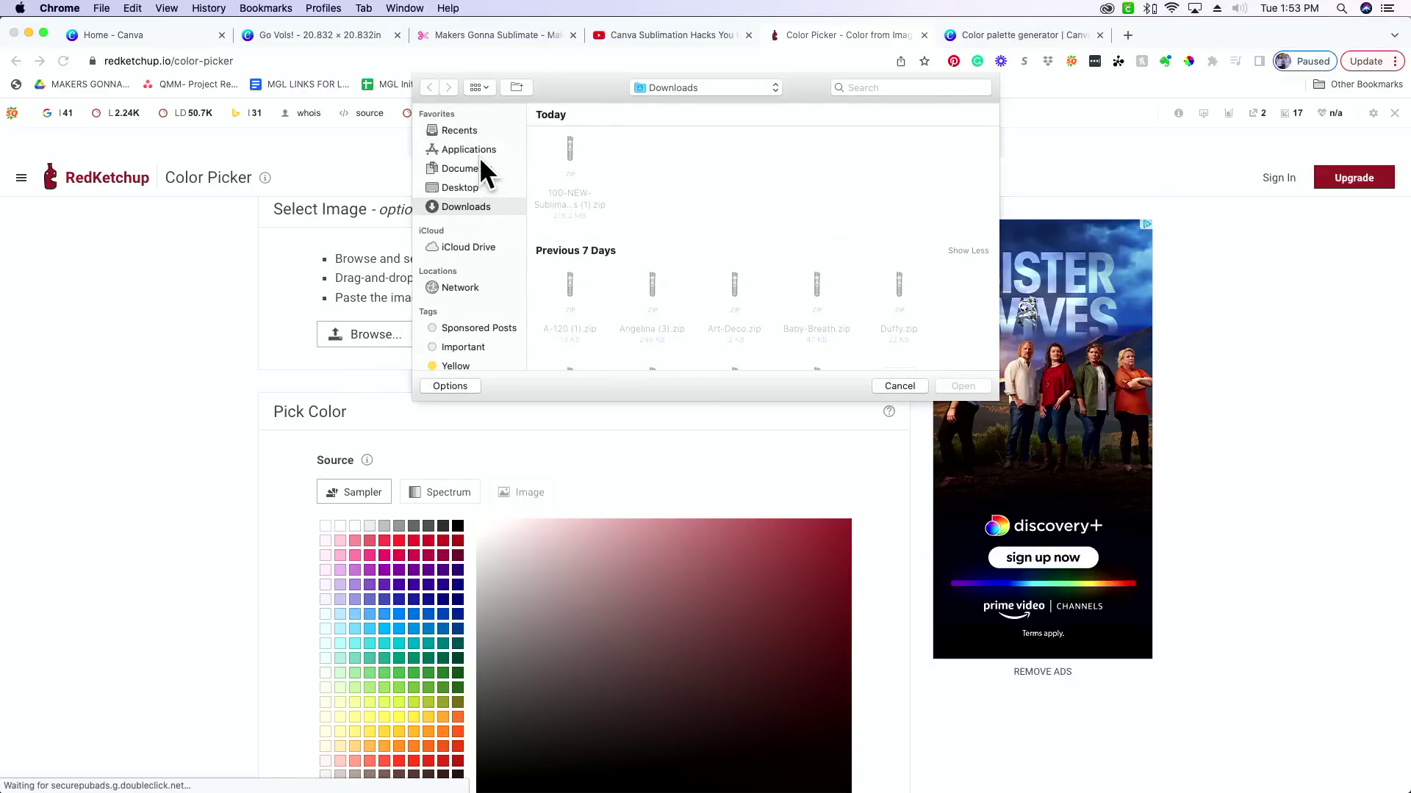
pyautogui.click(463, 128)
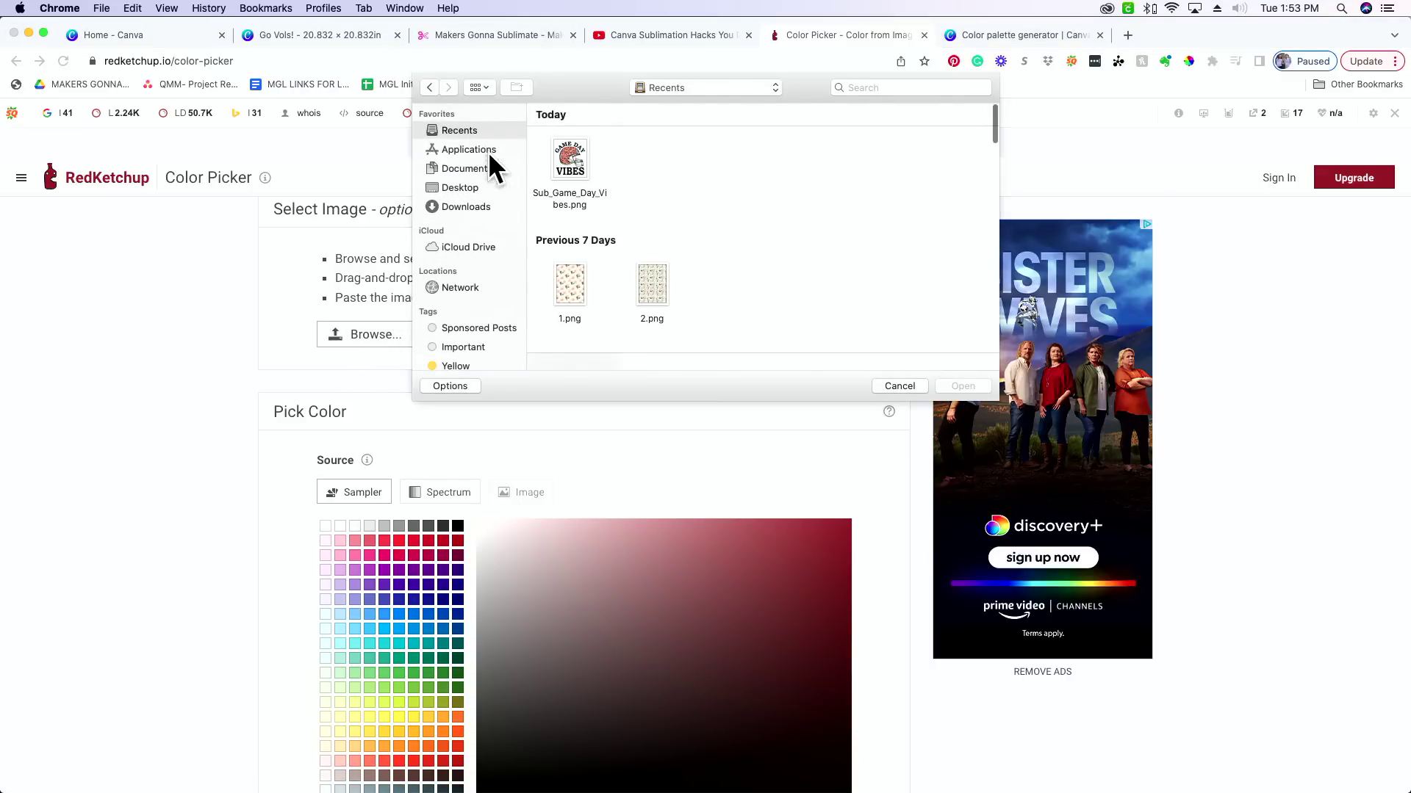
pyautogui.click(890, 387)
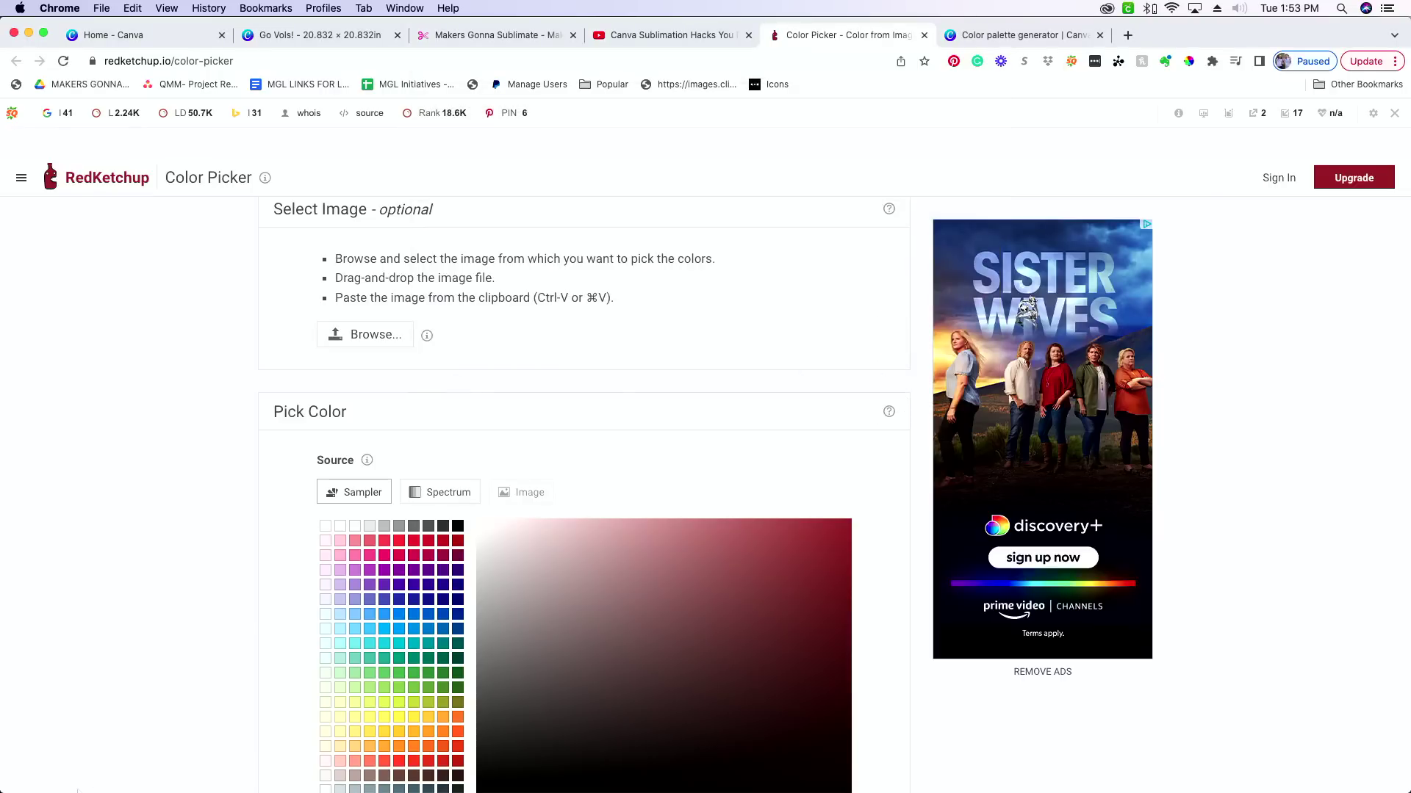
# Load Sub_Leopard_Helmet.png from the 100 New Sublimation Files folder into the color picker.
pyautogui.click(438, 765)
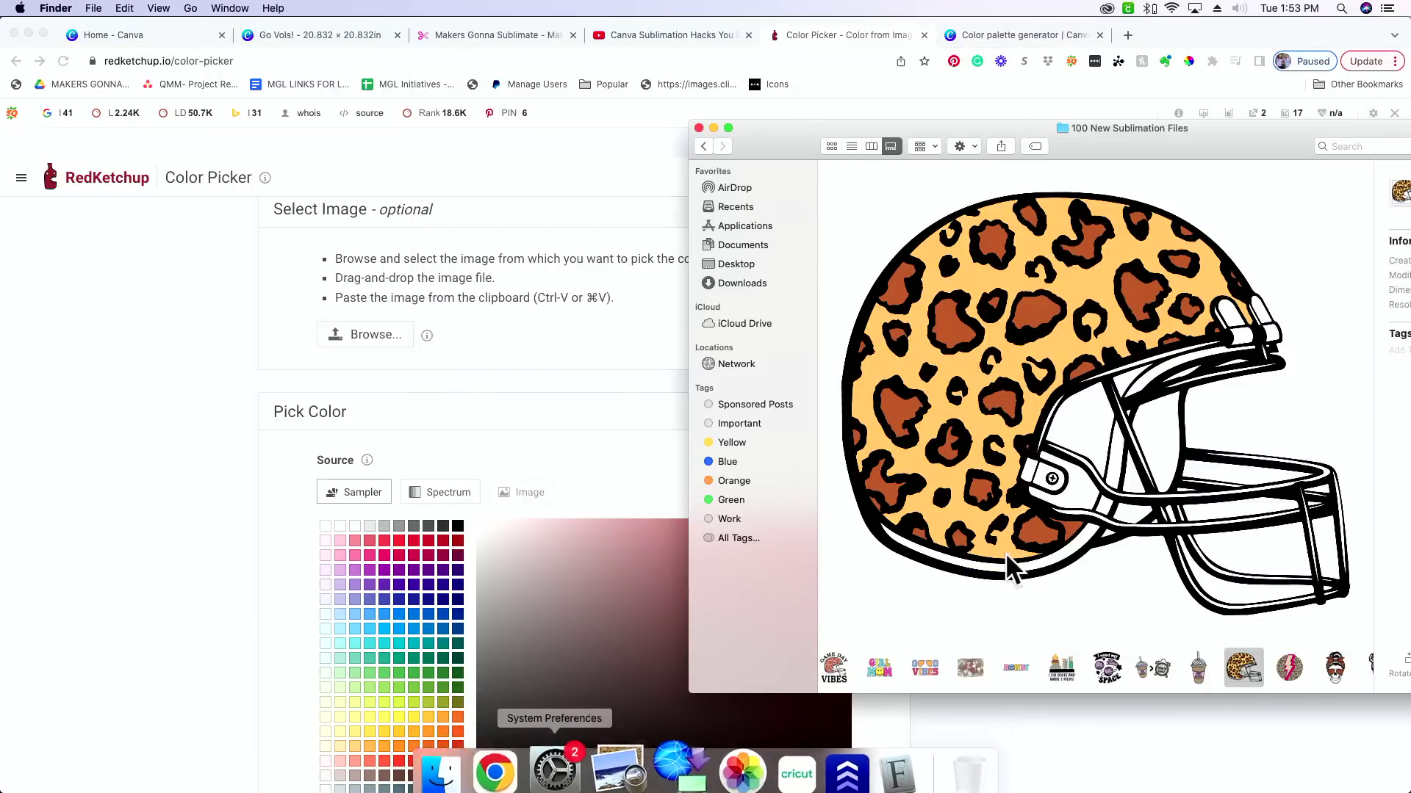
pyautogui.moveTo(1003, 379); pyautogui.dragTo(408, 264)
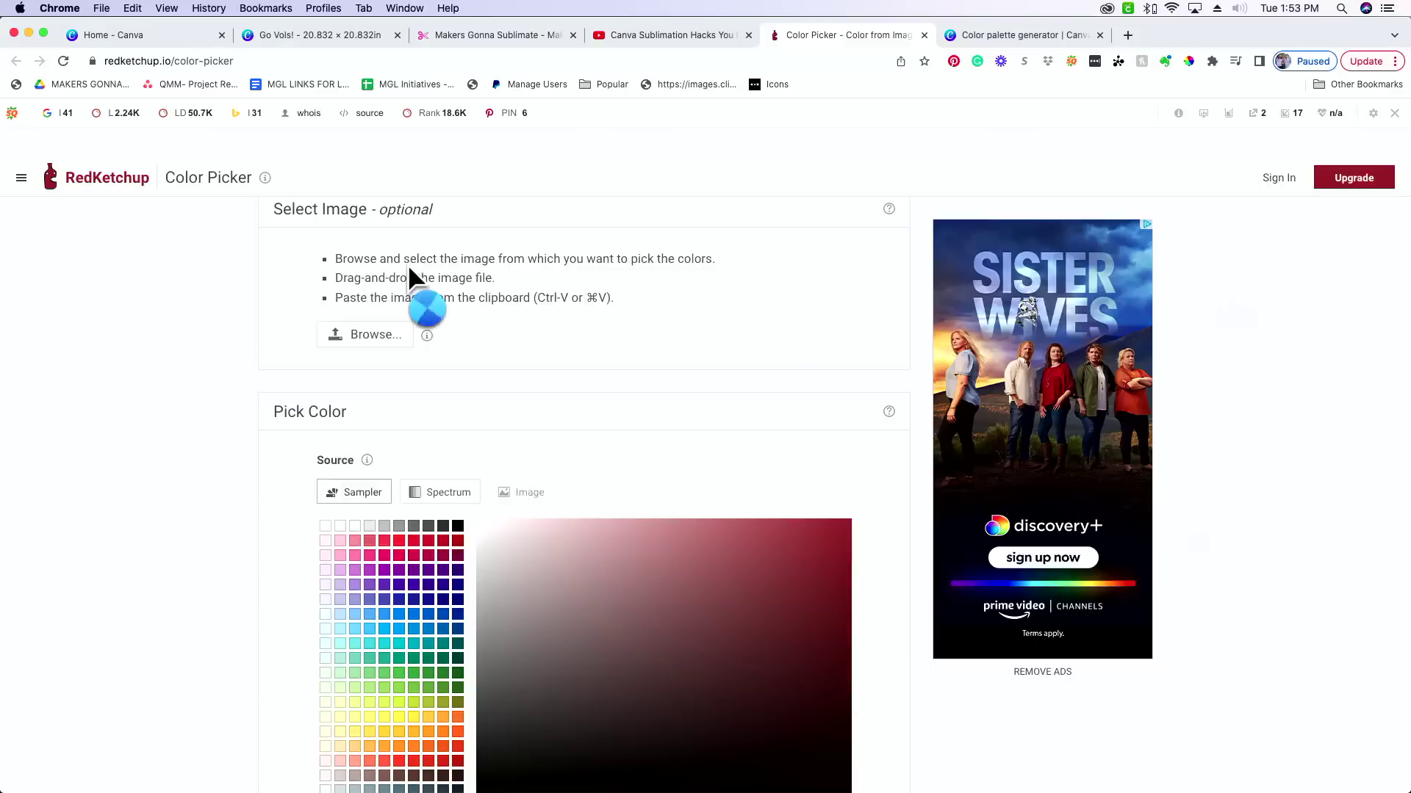
# Sample a brown leopard spot on the helmet image and copy its hex code #C1682F.
pyautogui.scroll(-5, 109, 521)
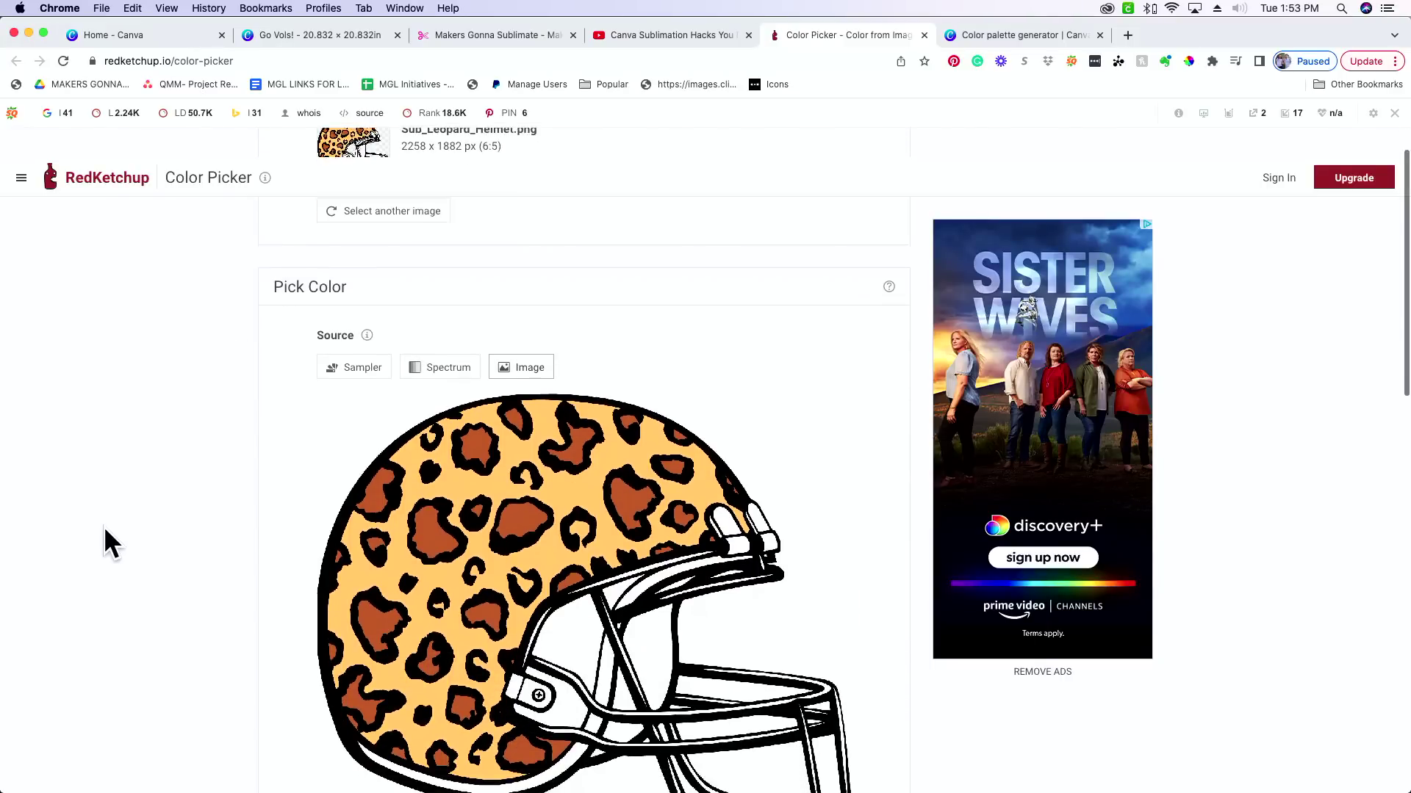
pyautogui.scroll(-4, 139, 518)
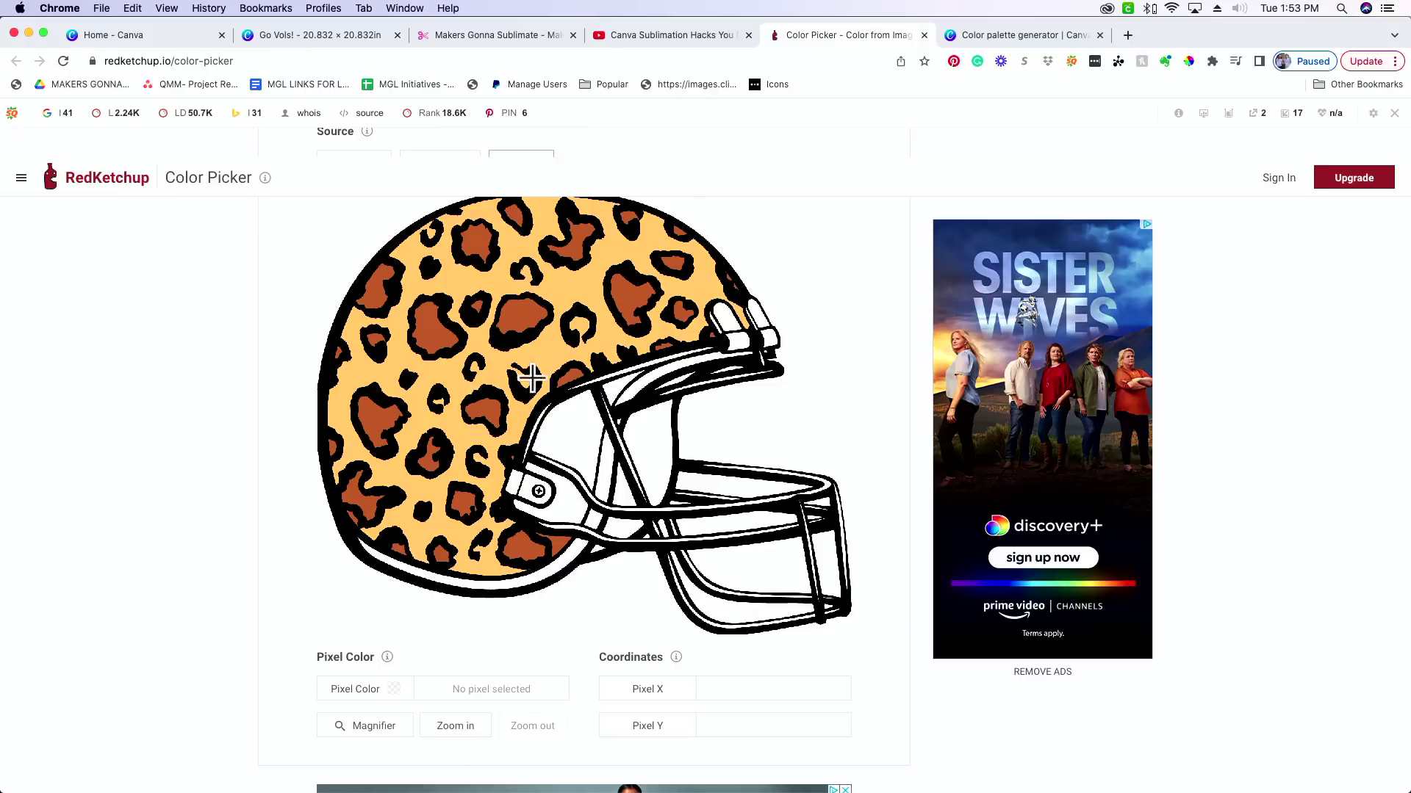
pyautogui.click(432, 336)
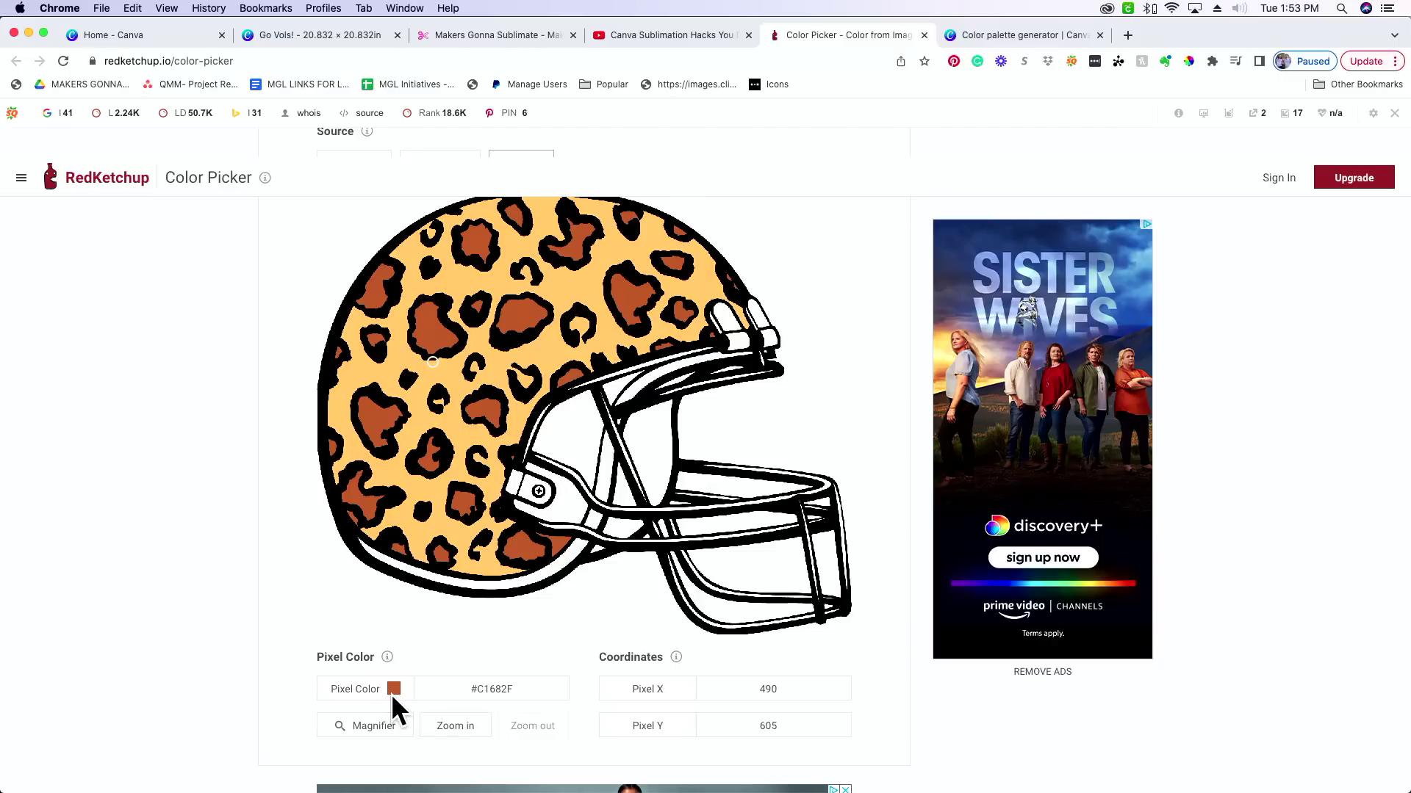
pyautogui.click(519, 692)
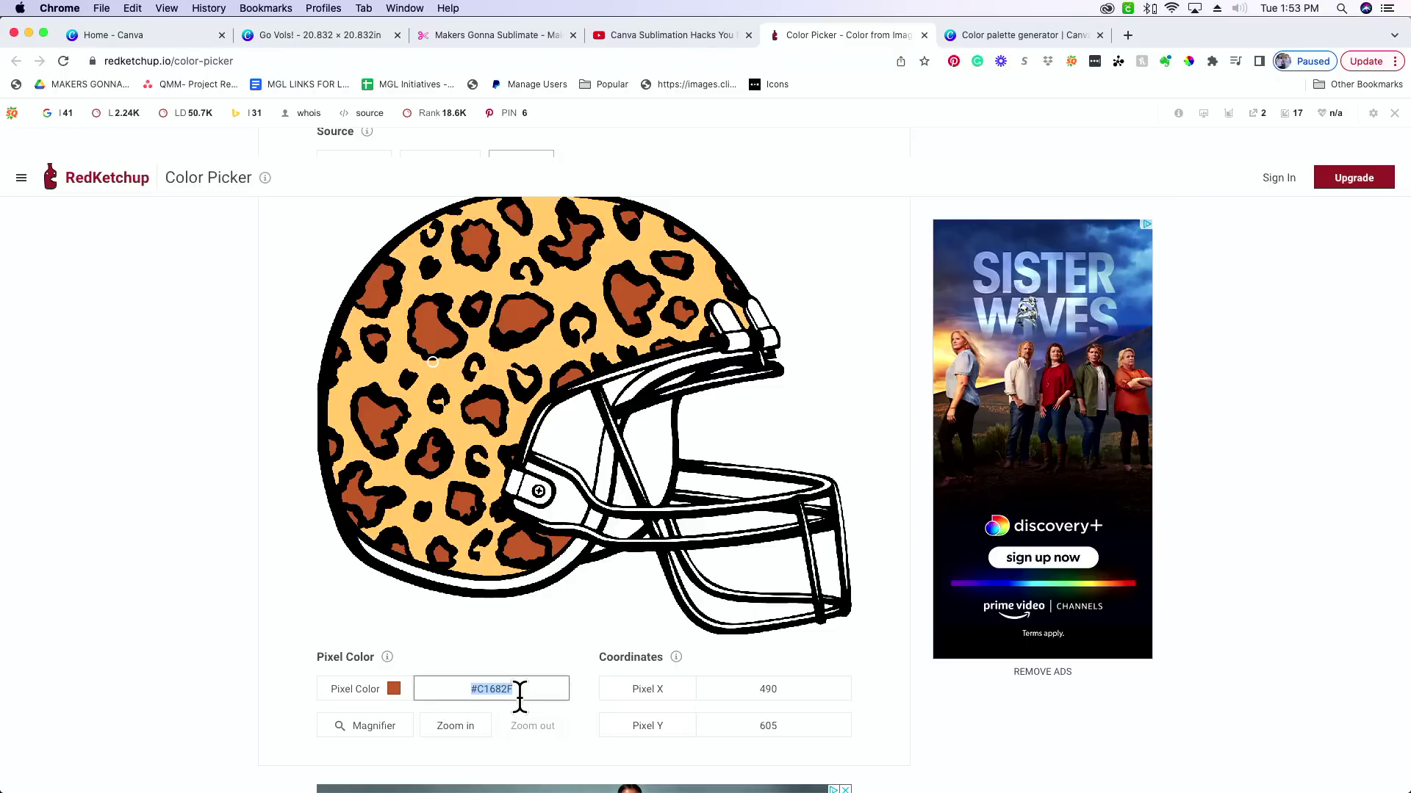
# Switch back to the Go Vols! design in Canva and apply an Outline shadow to the helmet image.
pyautogui.click(139, 38)
pyautogui.click(304, 37)
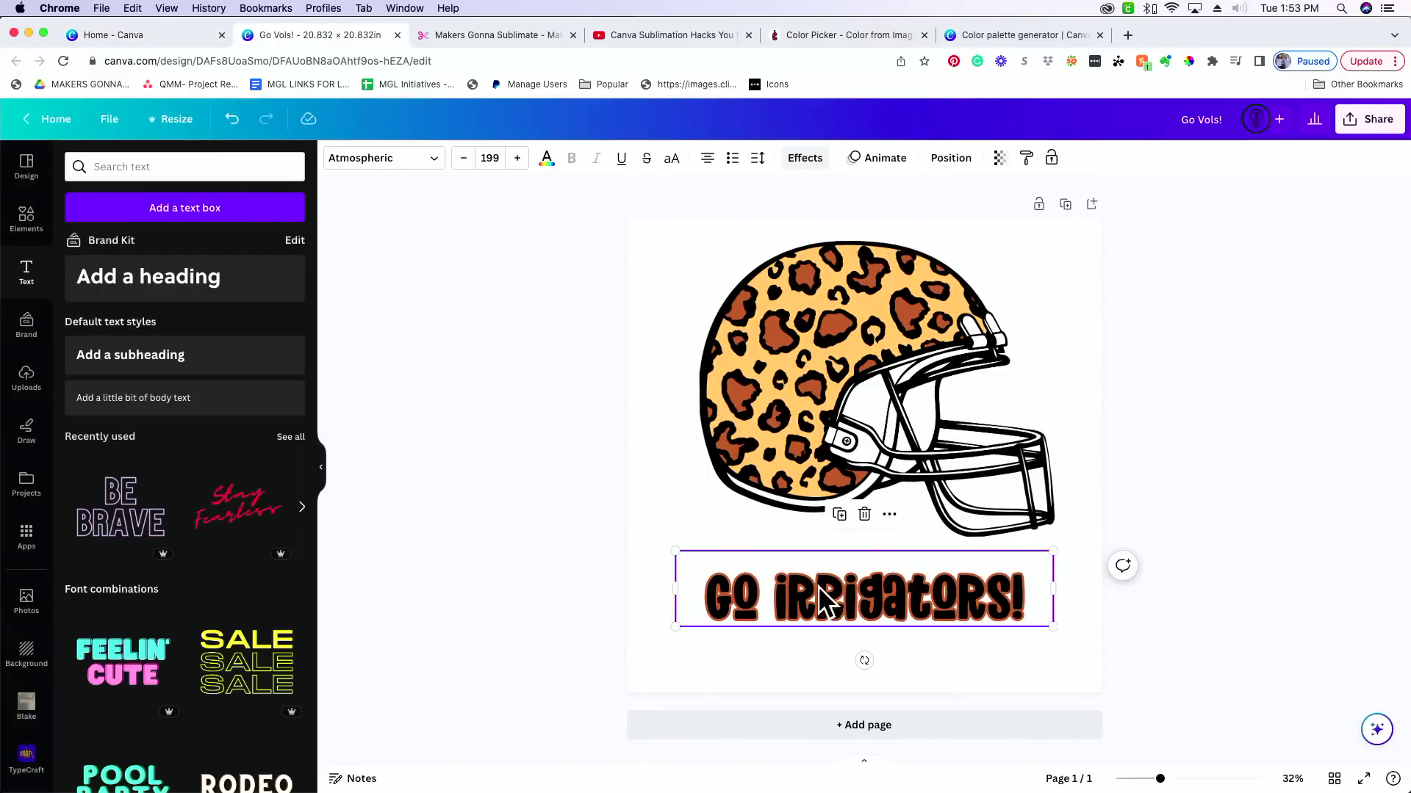
pyautogui.click(821, 416)
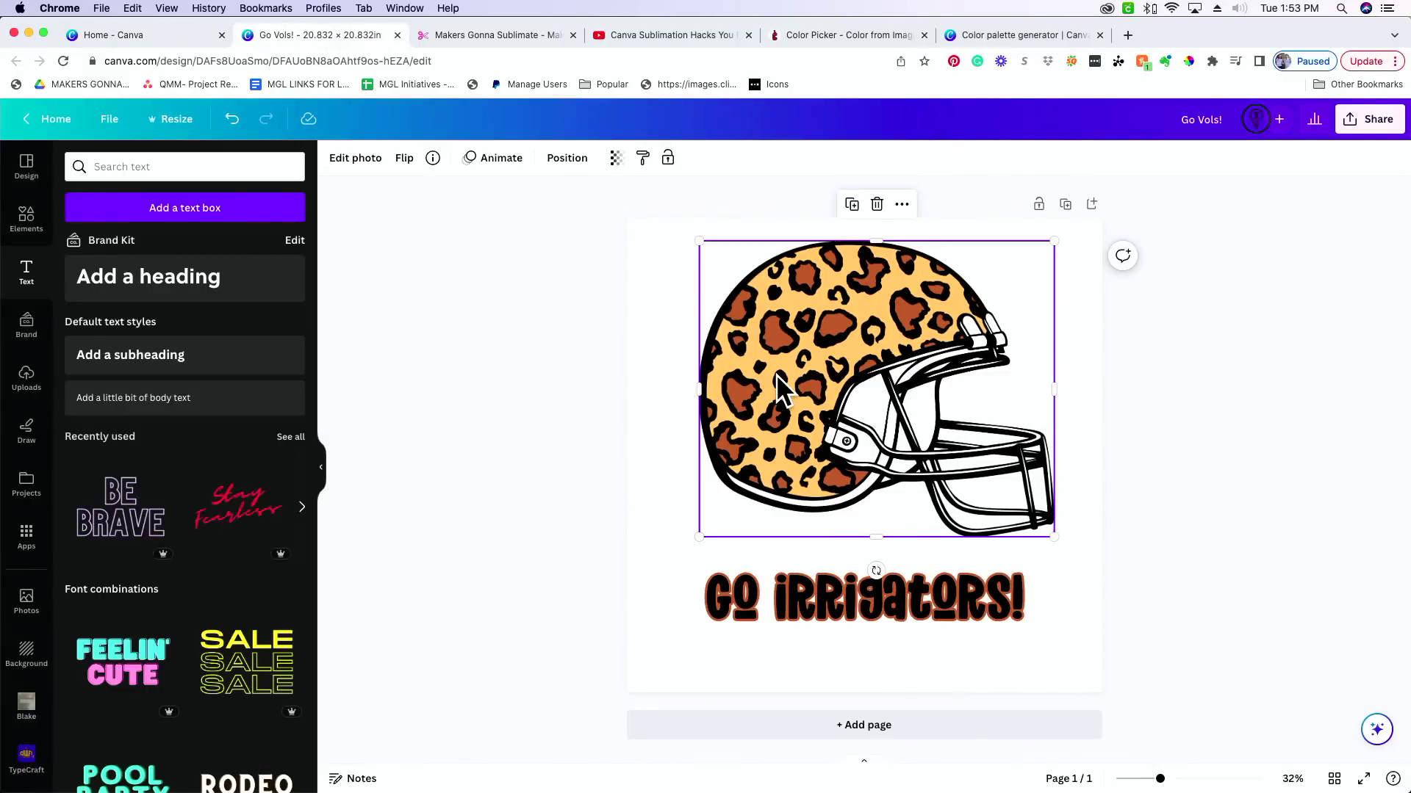
pyautogui.click(345, 160)
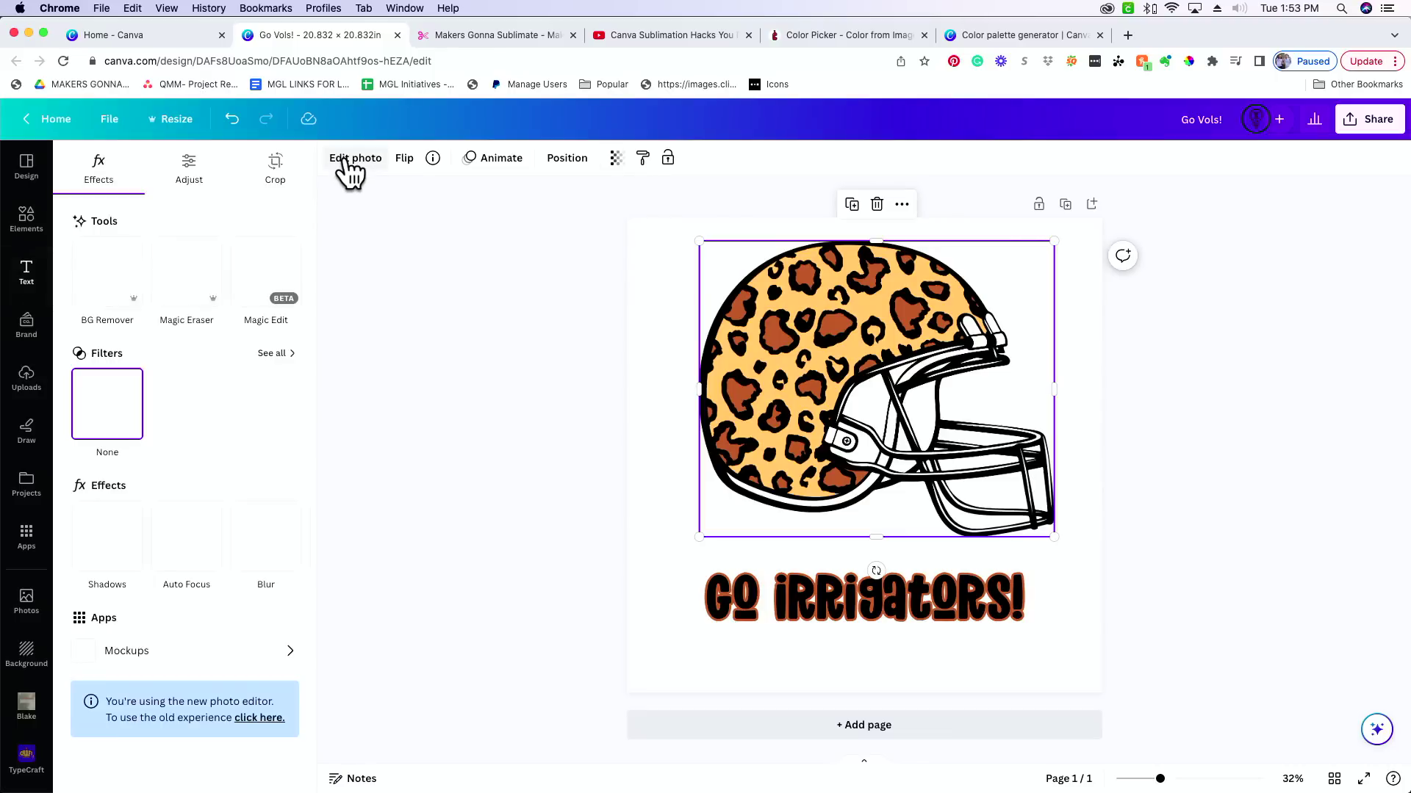
pyautogui.click(104, 537)
pyautogui.click(282, 340)
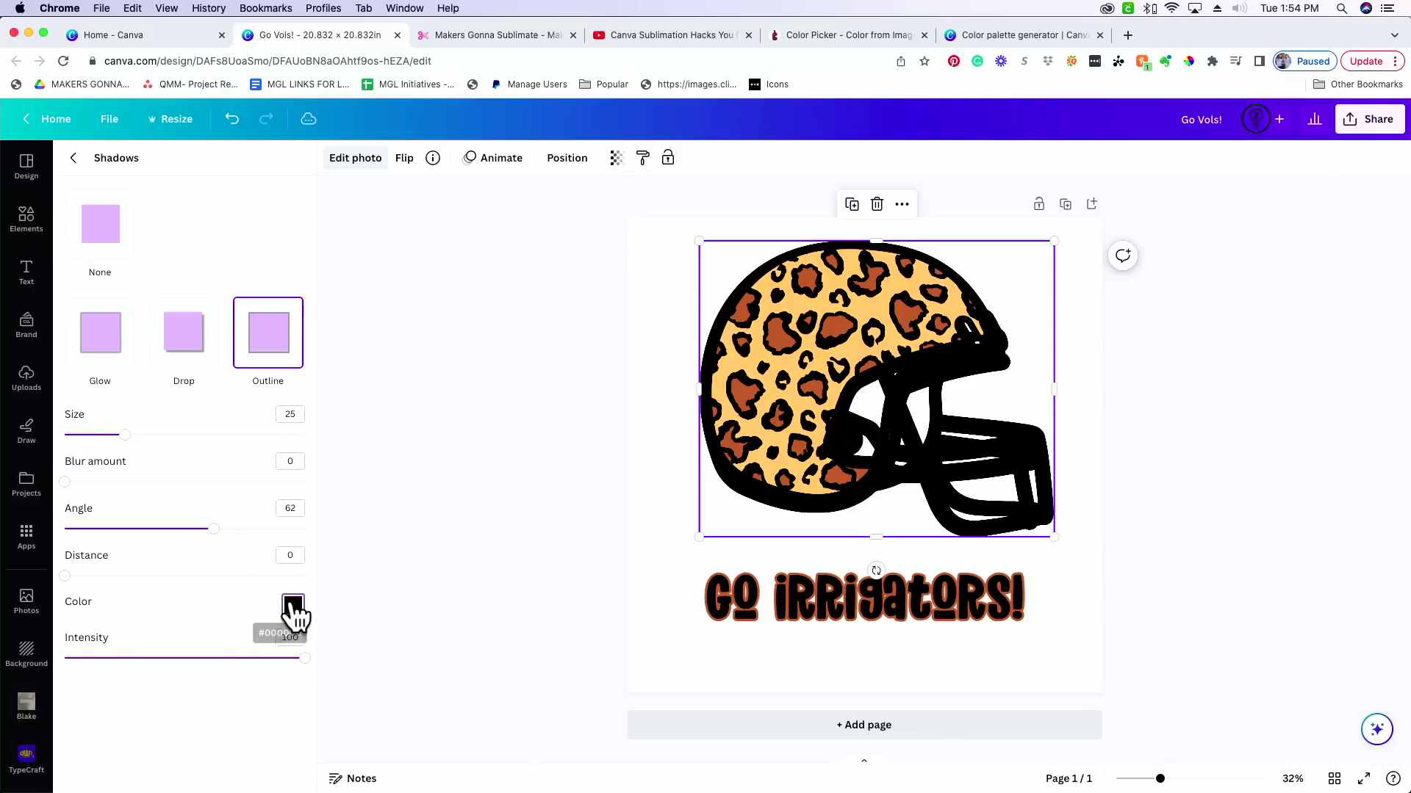
# Set the helmet's outline shadow color to the copied brown, #C1682F.
pyautogui.click(291, 610)
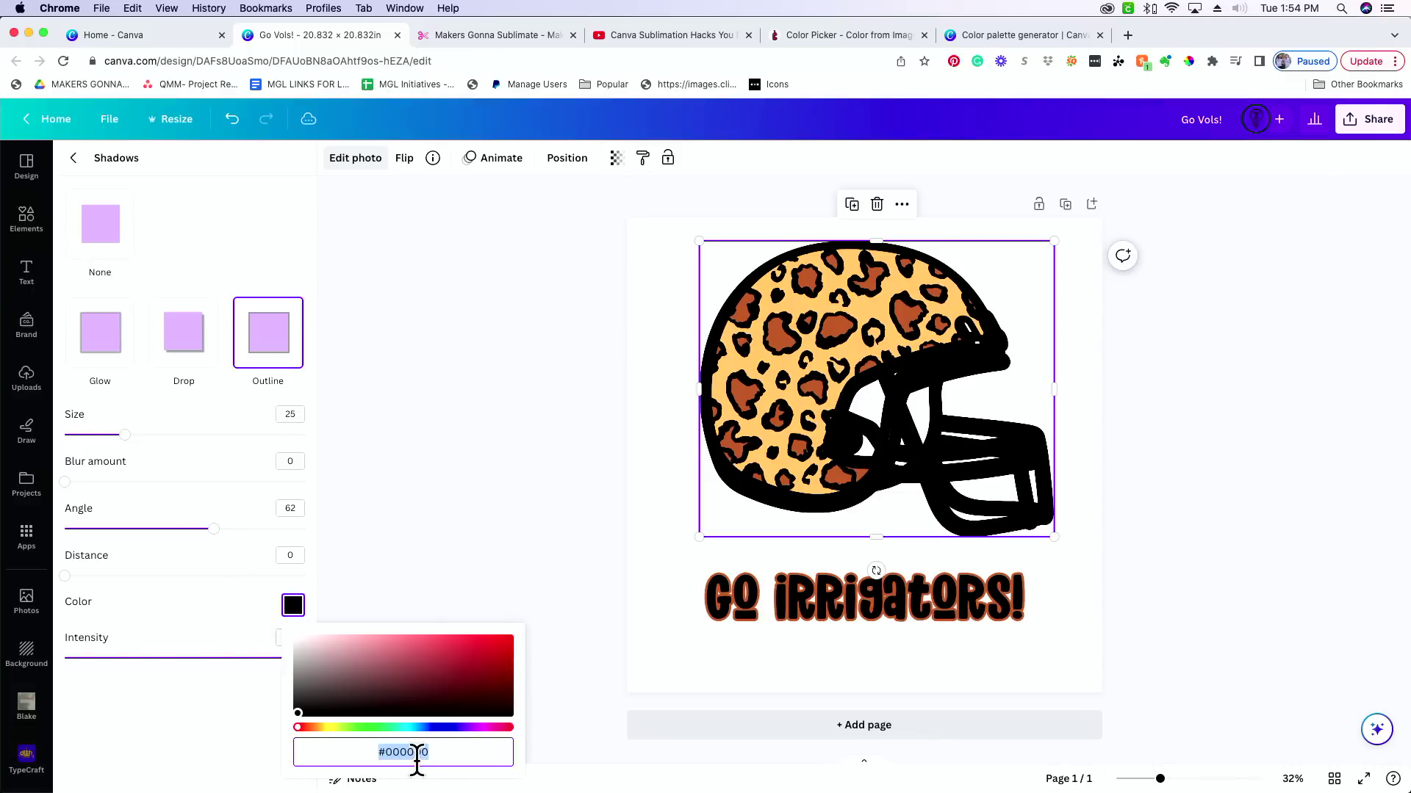
pyautogui.write('#C1683F')
pyautogui.click(534, 494)
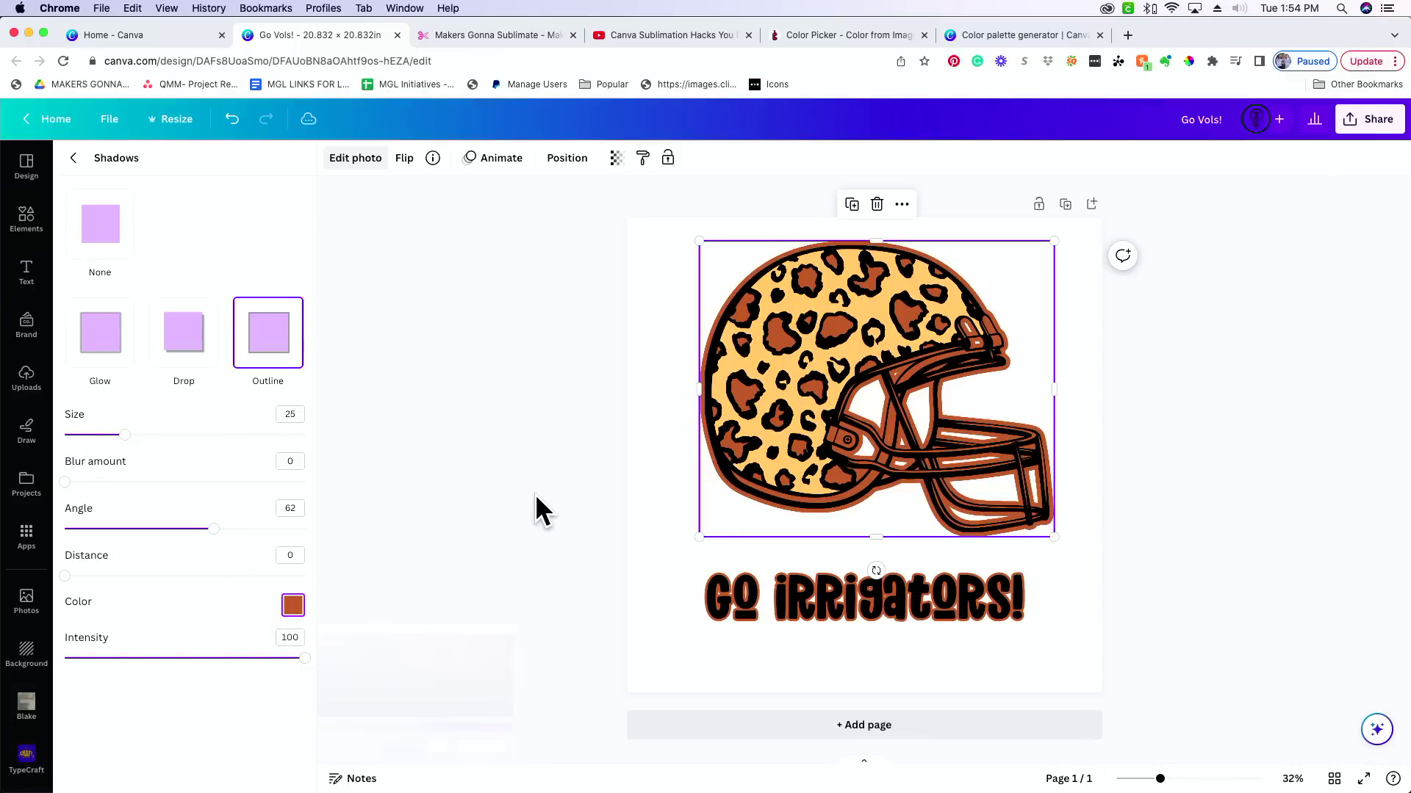
pyautogui.click(429, 555)
# Check the hex code of the outline color on the "Go Irrigators!" text, leaving the text deselected.
pyautogui.click(775, 595)
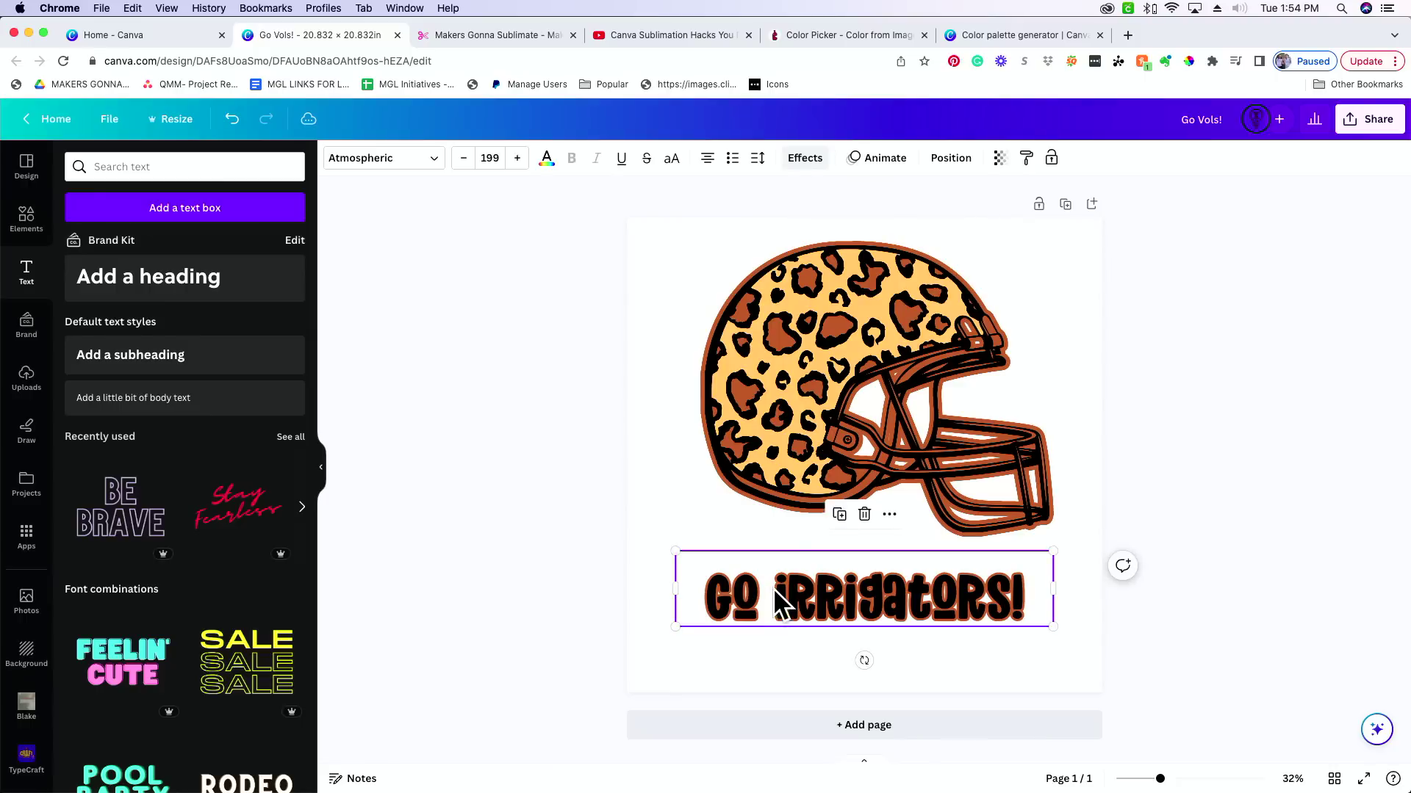
pyautogui.click(815, 167)
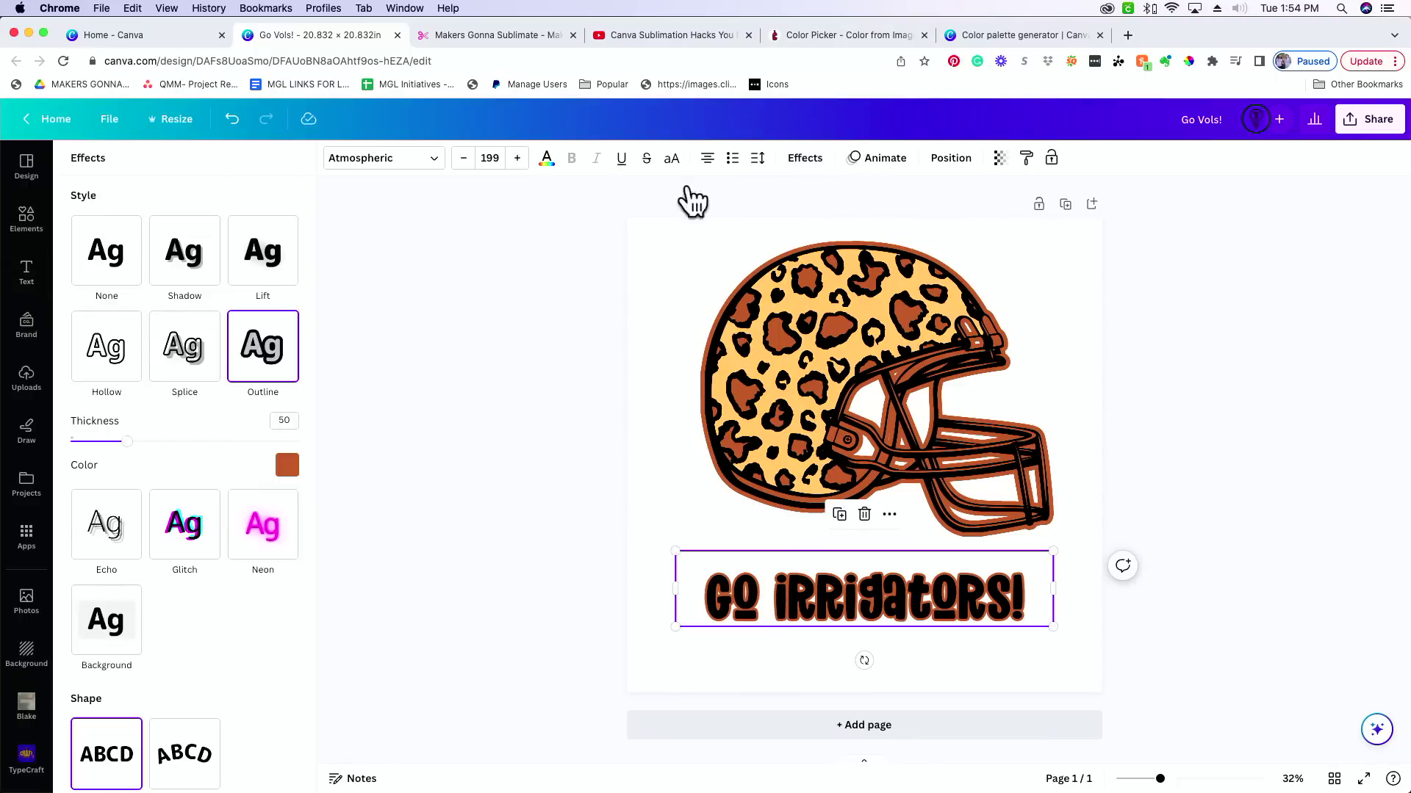
pyautogui.click(286, 470)
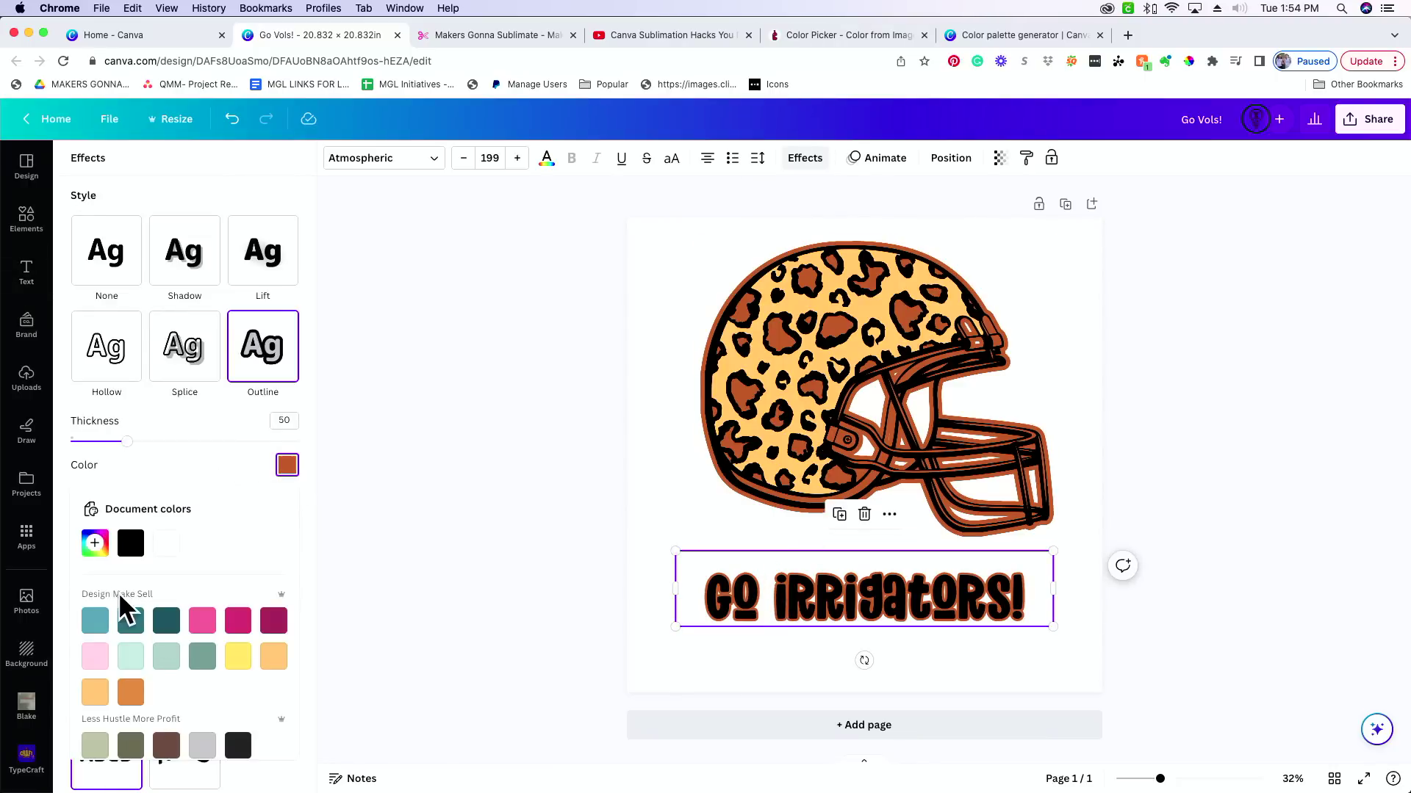
pyautogui.click(94, 544)
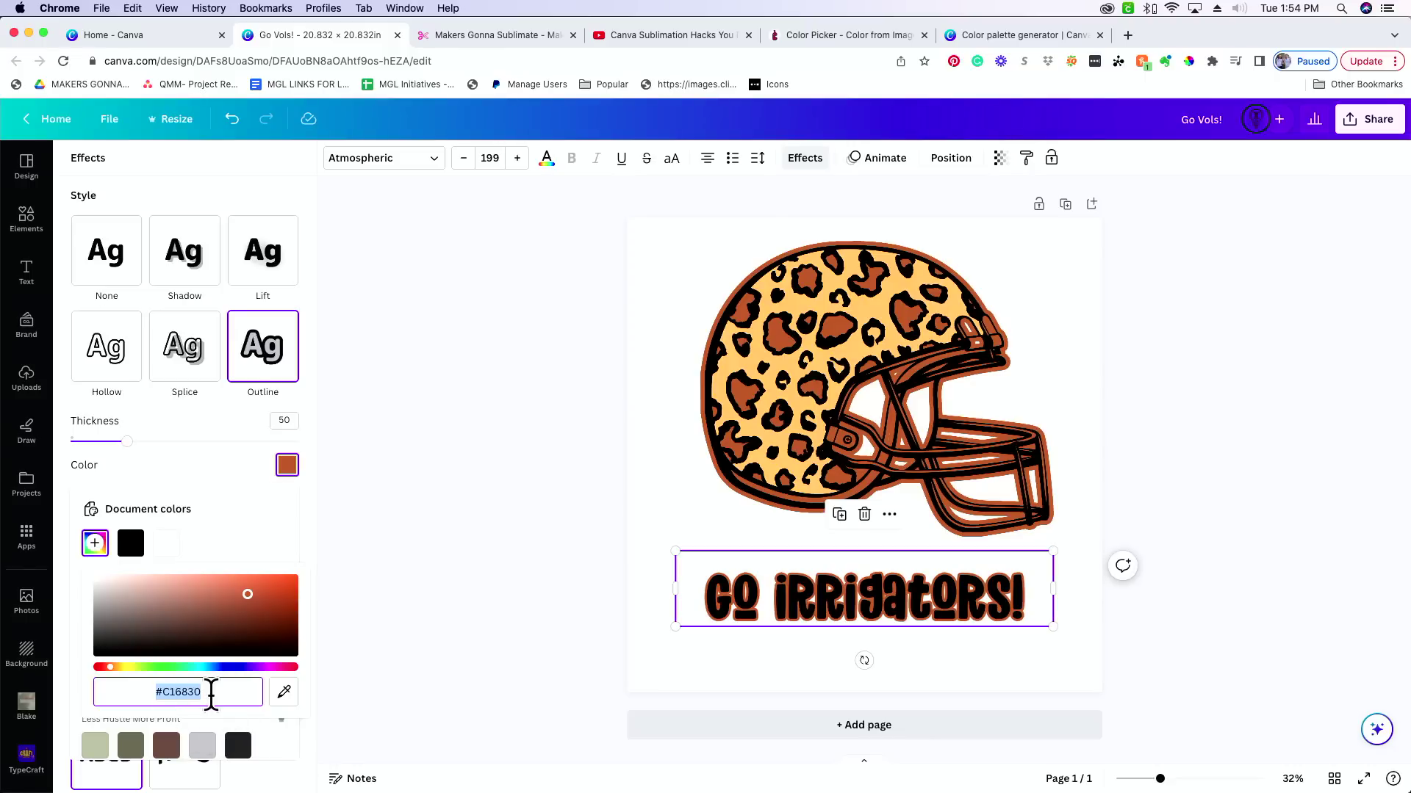
pyautogui.click(460, 516)
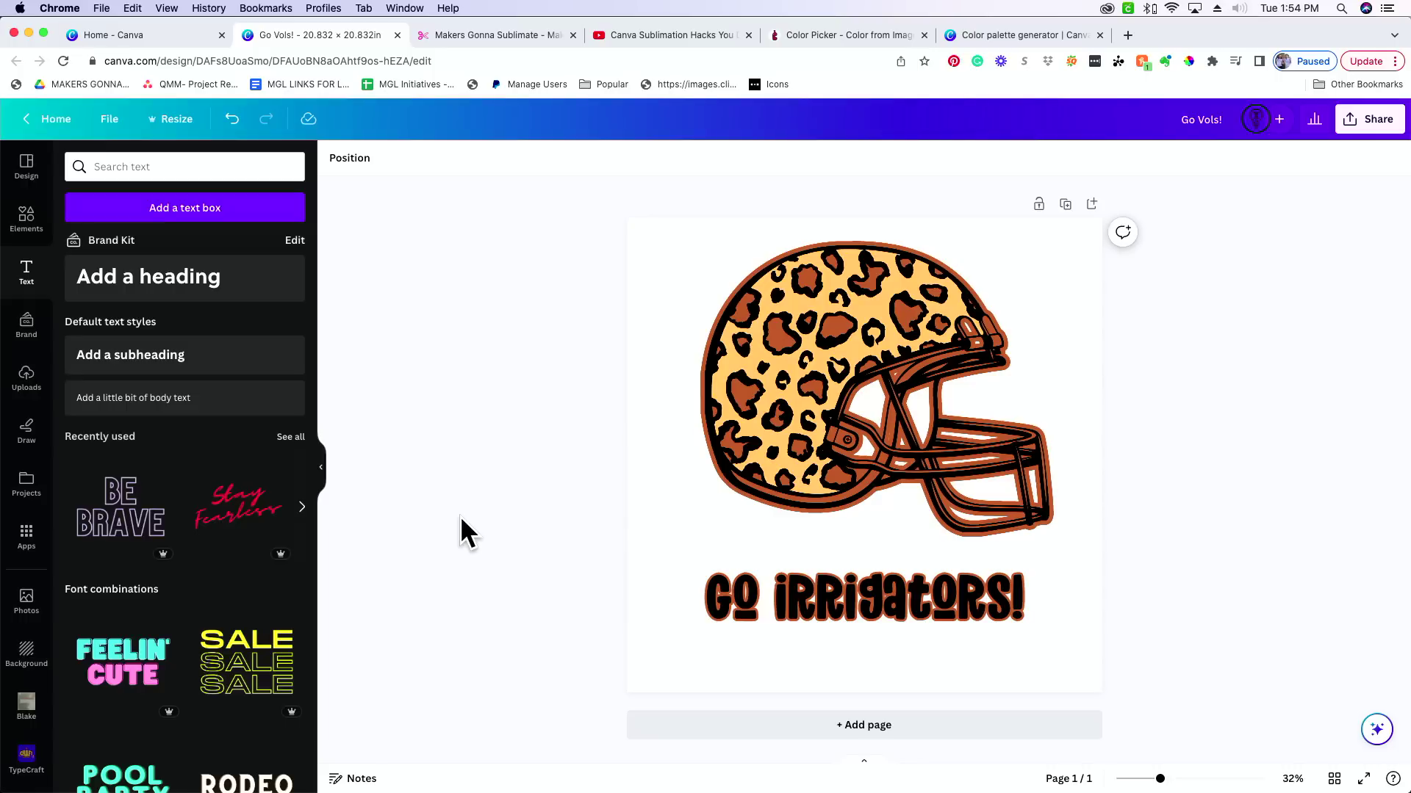
# Move the helmet image down until it sits directly above the "Go Irrigators!" text.
pyautogui.moveTo(781, 360); pyautogui.dragTo(773, 369)
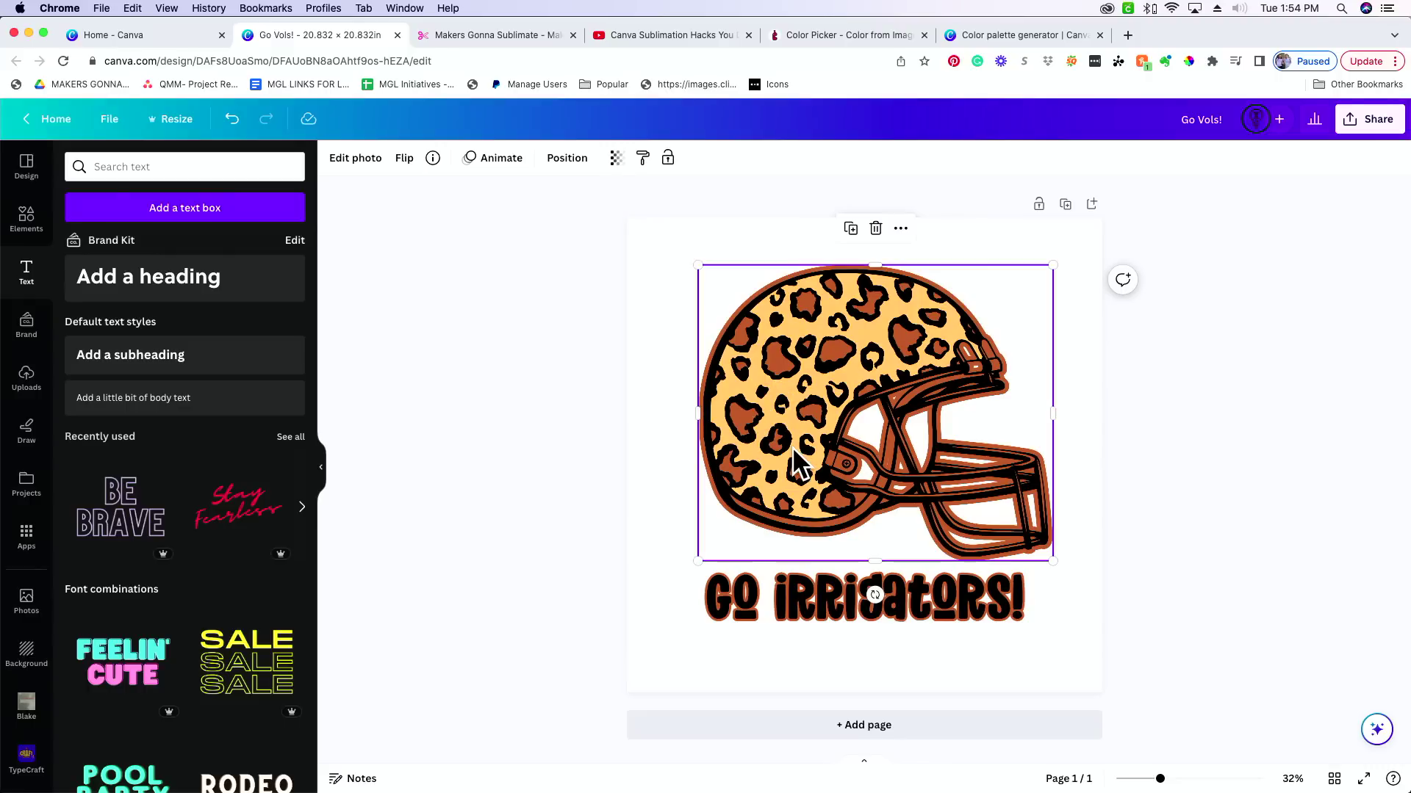
pyautogui.moveTo(800, 479); pyautogui.dragTo(801, 490)
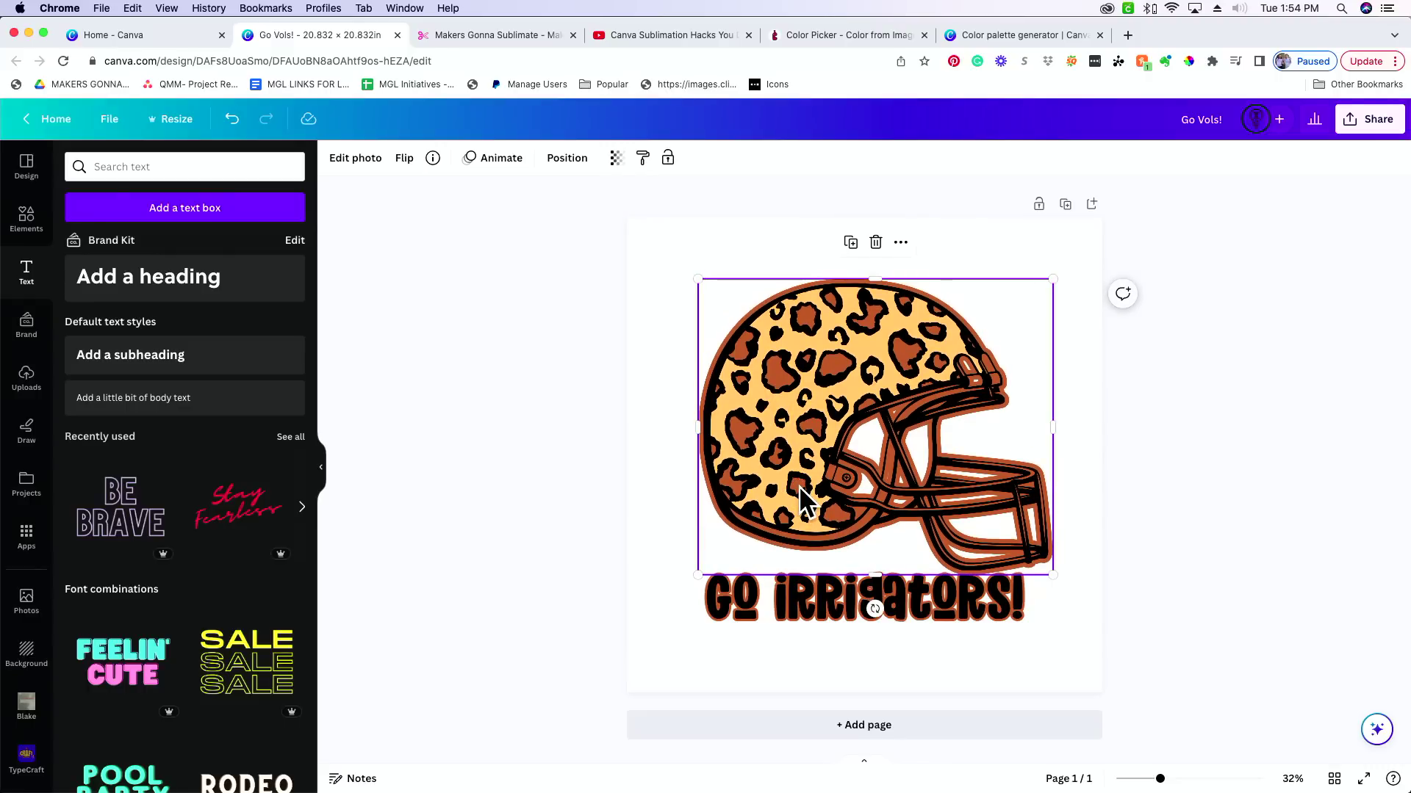
# Try white and teal fills on the "Go Irrigators!" text, restore black, and deselect it.
pyautogui.click(785, 607)
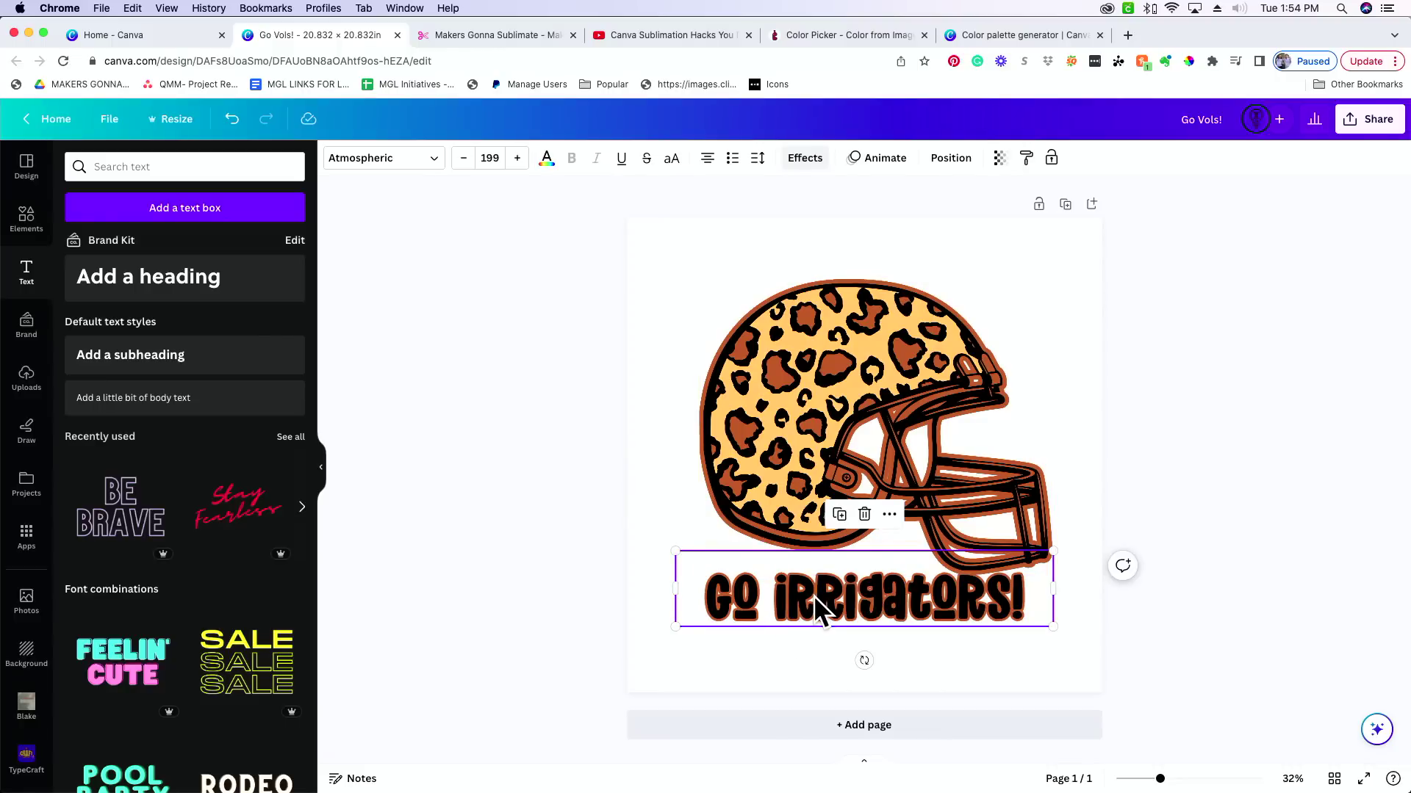
pyautogui.click(544, 162)
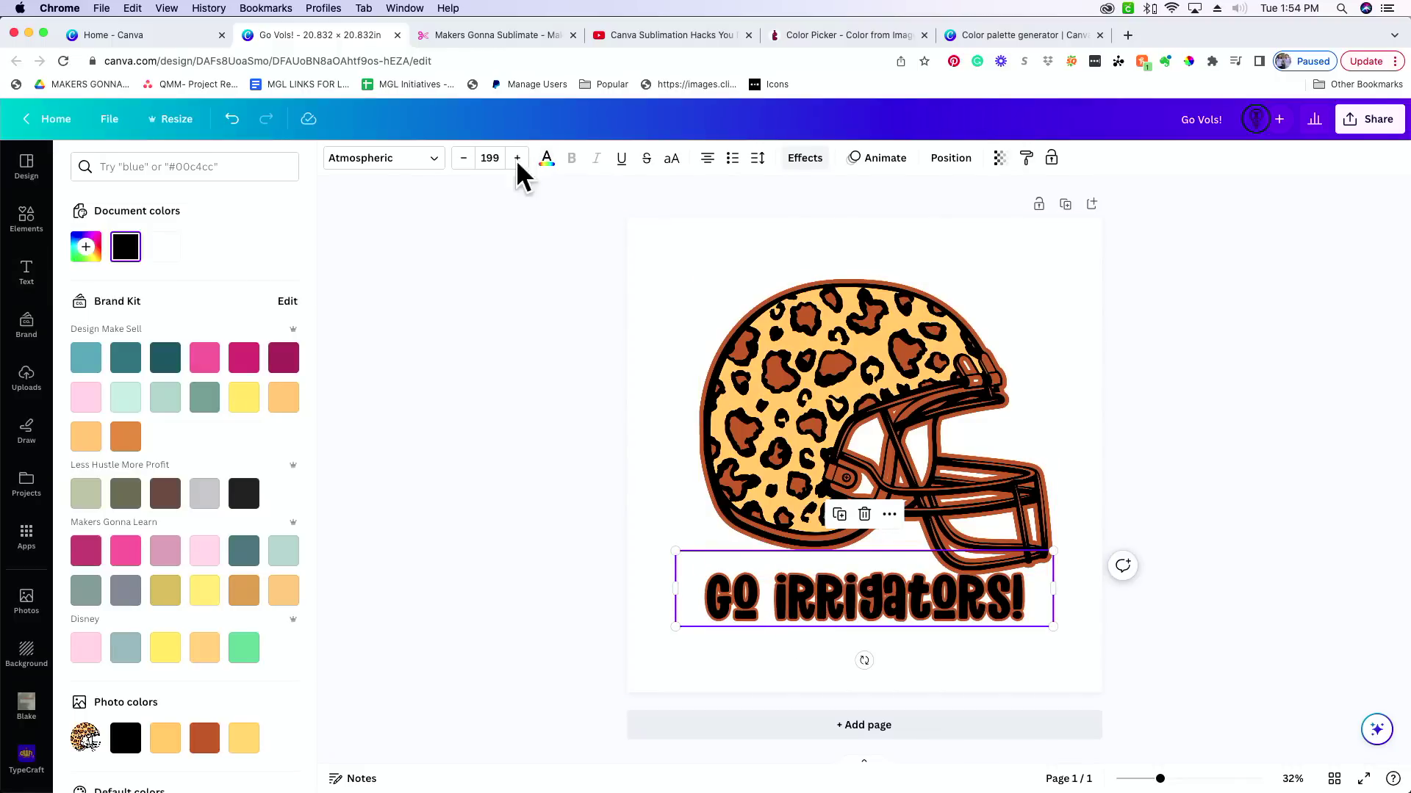
pyautogui.click(165, 249)
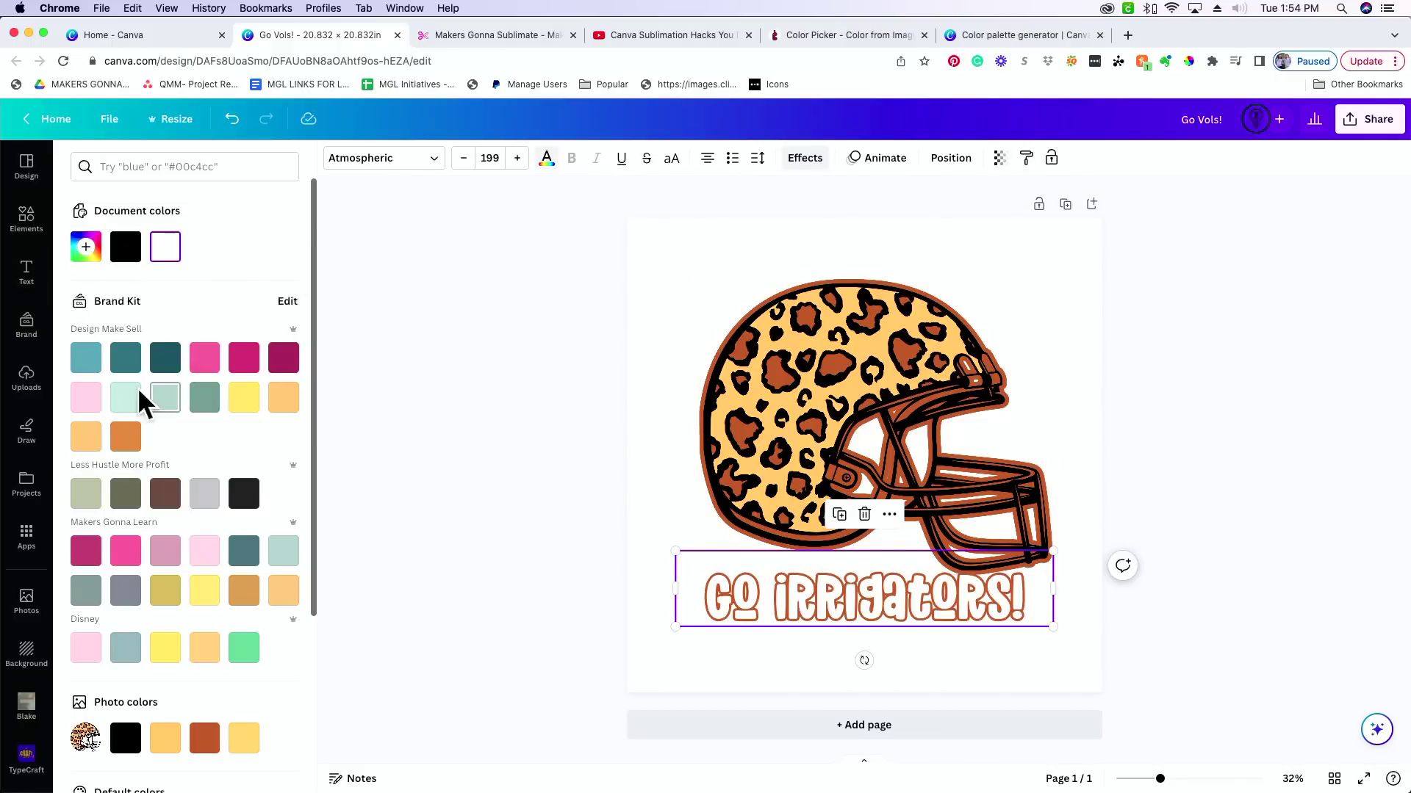
pyautogui.click(86, 358)
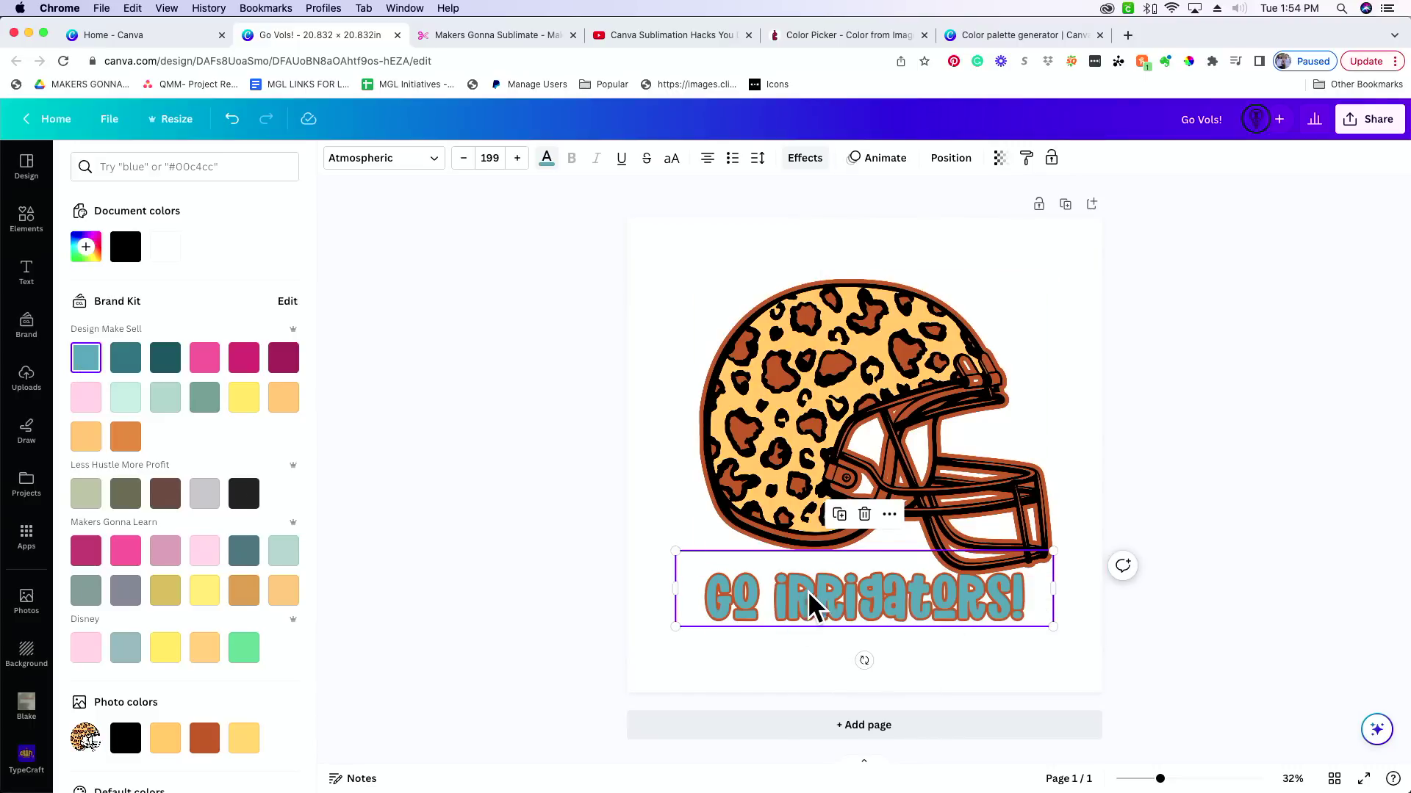
pyautogui.click(124, 250)
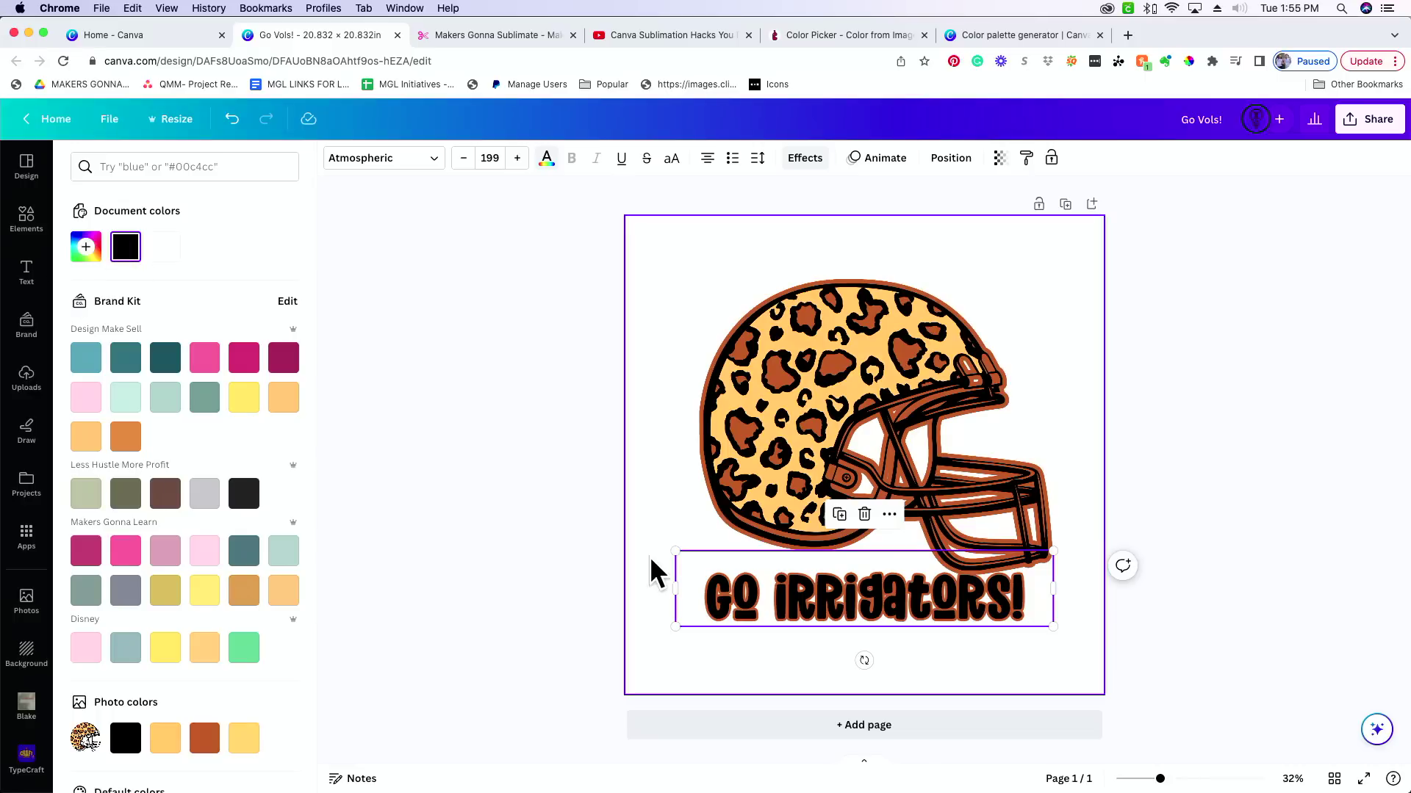
pyautogui.press('Escape')
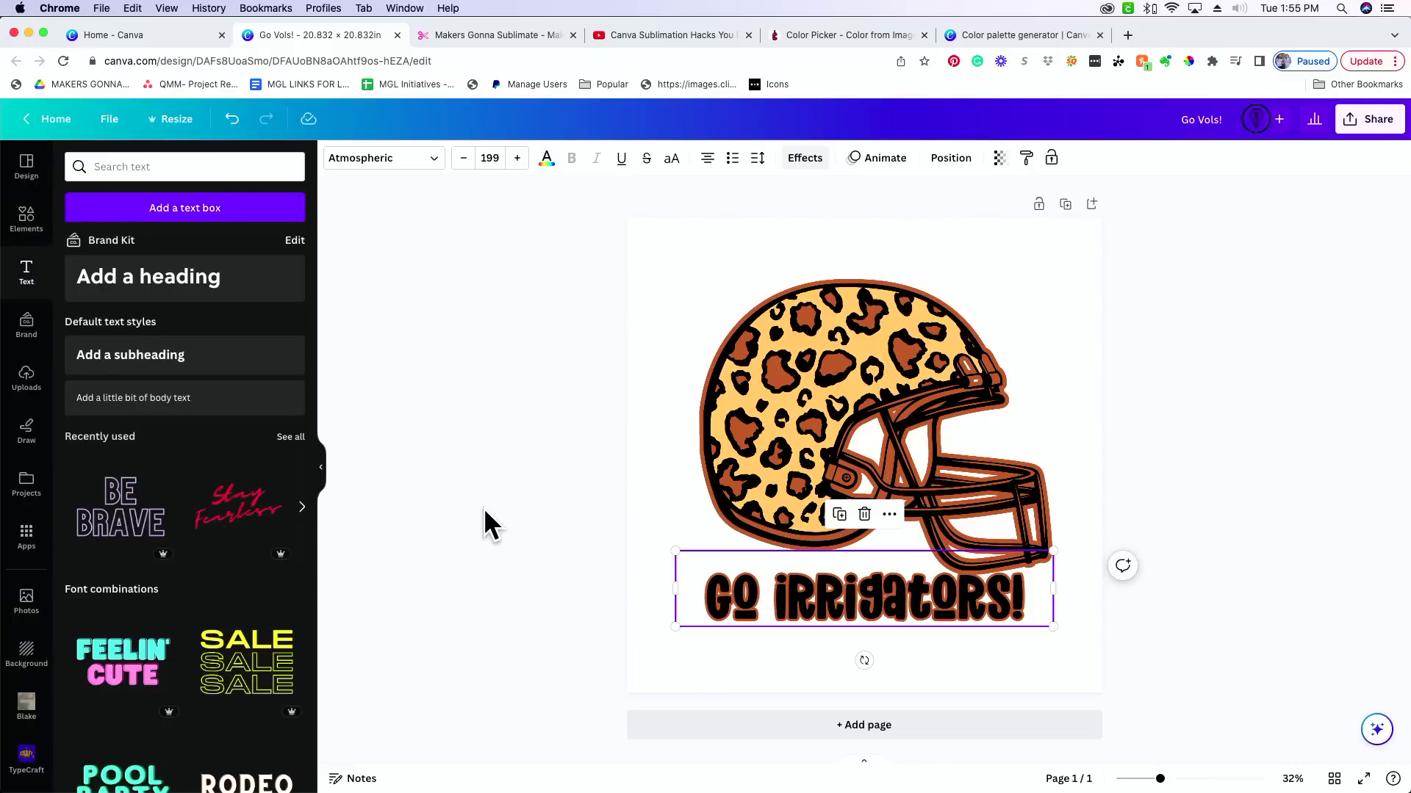
pyautogui.press('Escape')
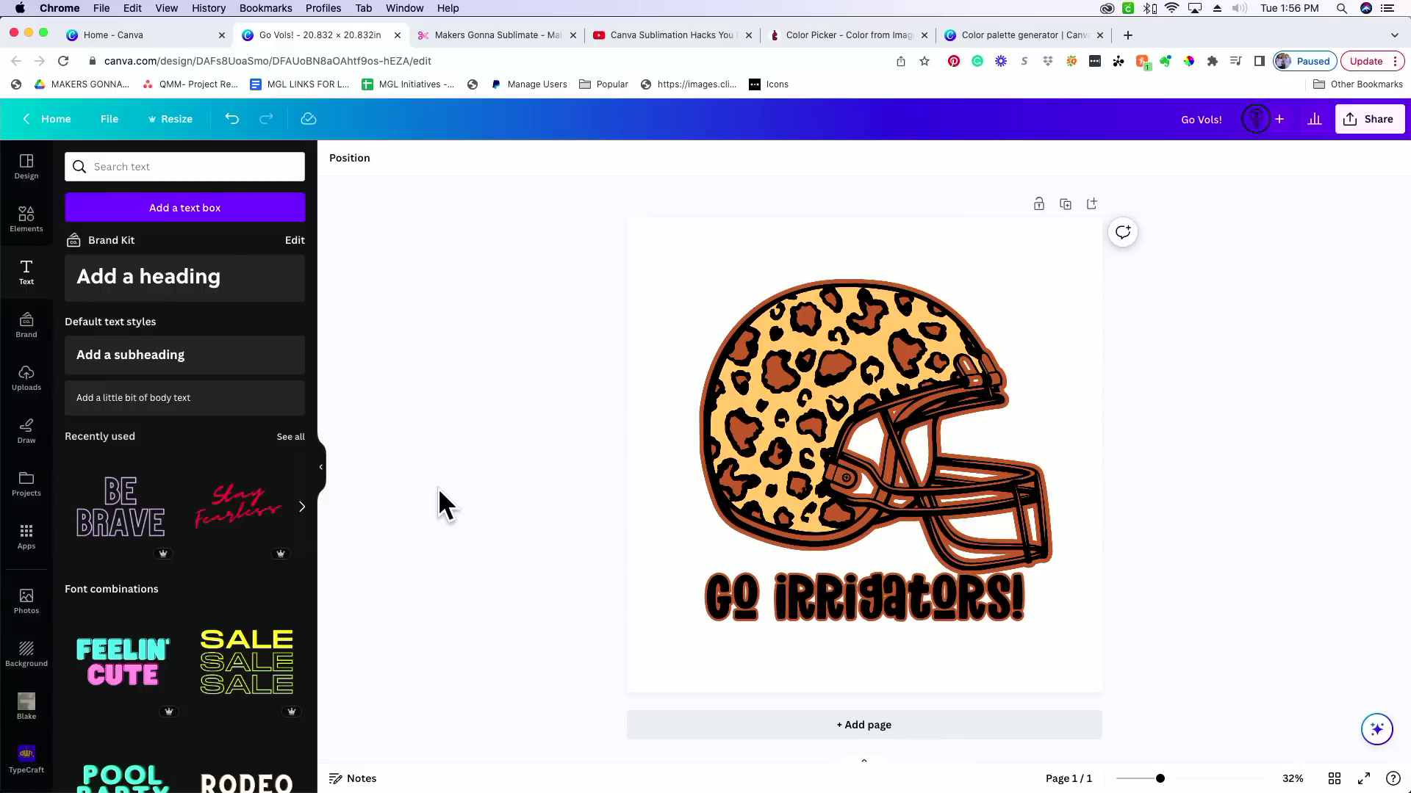
# Switch to Canva's color palette generator and generate a palette from the demo image.
pyautogui.click(999, 32)
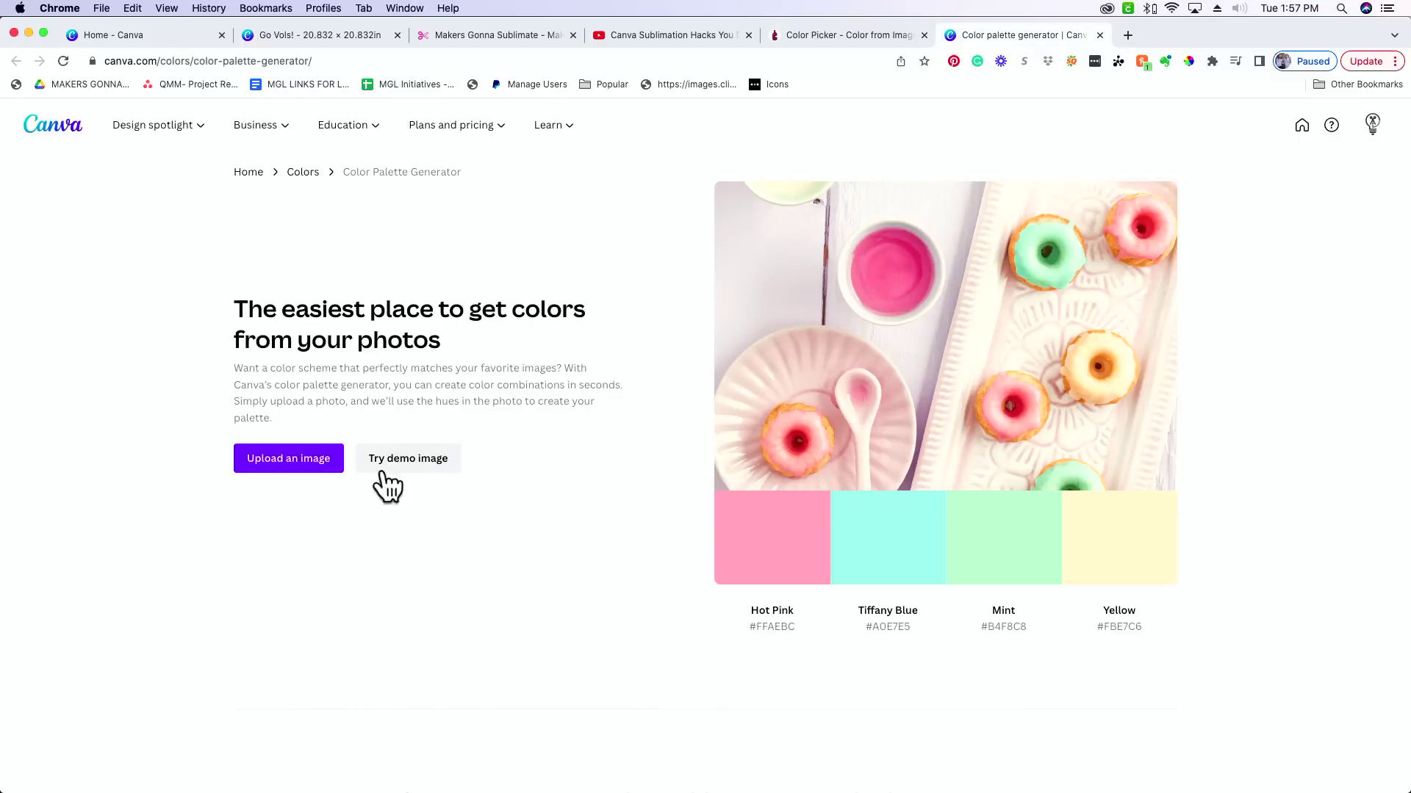
pyautogui.click(408, 461)
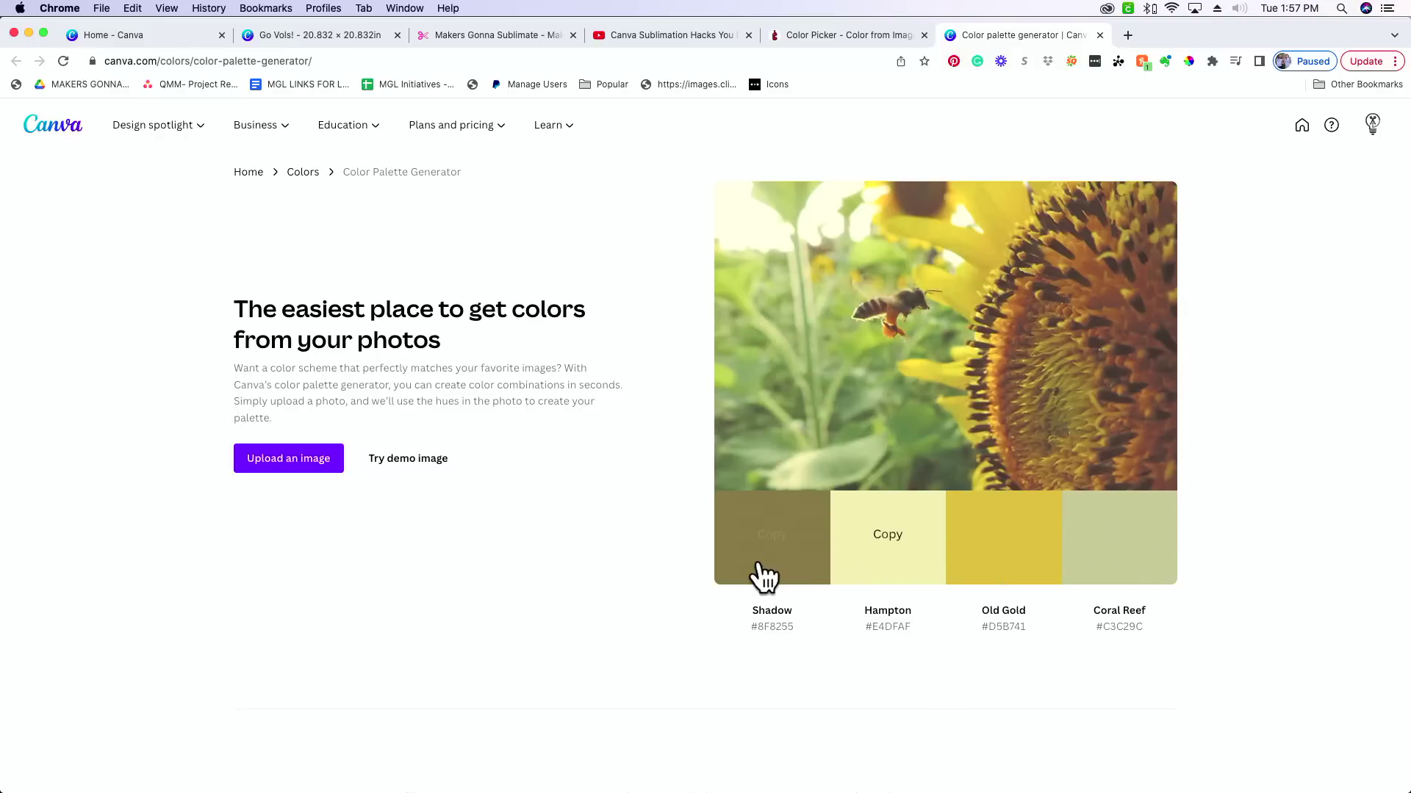
pyautogui.click(327, 459)
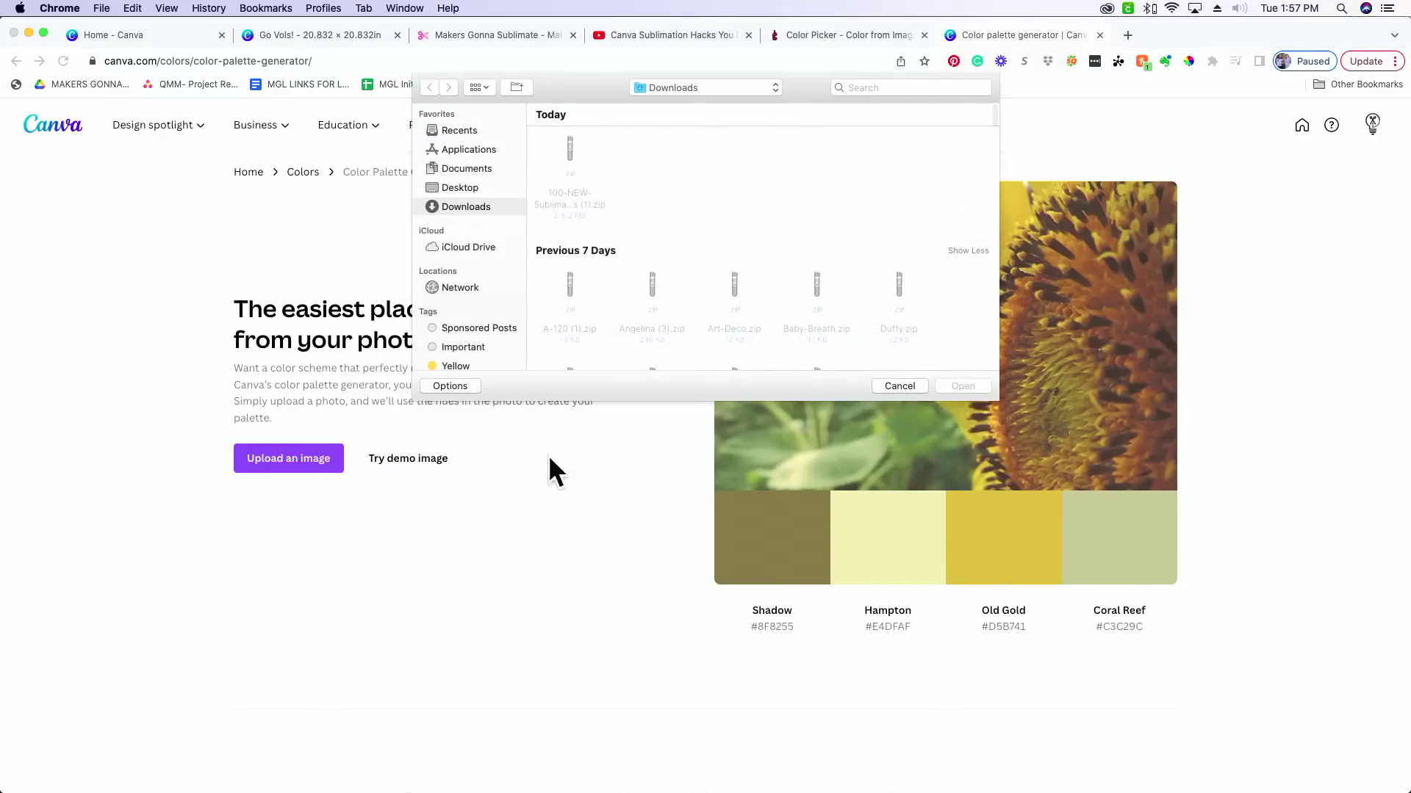
pyautogui.click(901, 385)
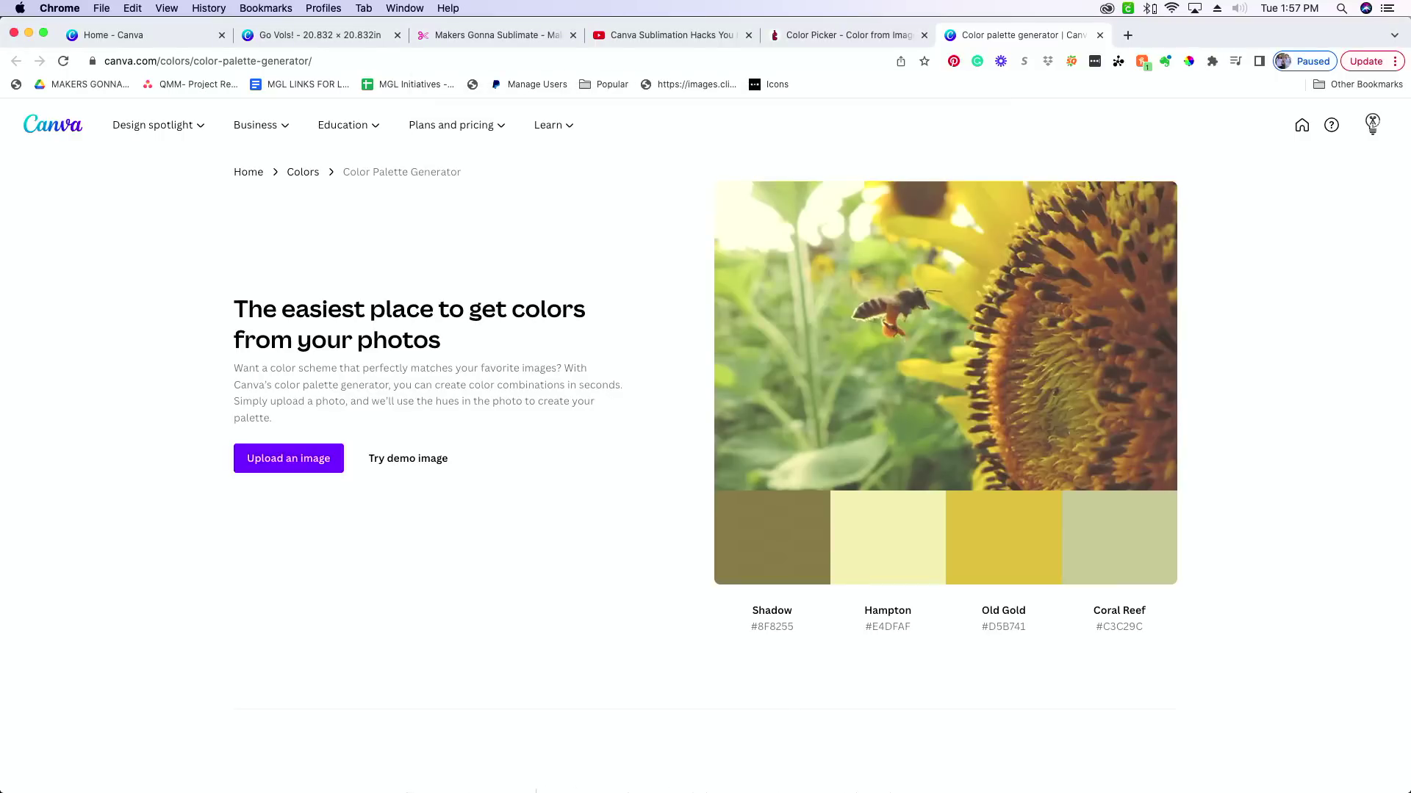
# Load the floral MAMA image from the Finder folder 100 New Sublimation Files into the palette generator.
pyautogui.click(477, 771)
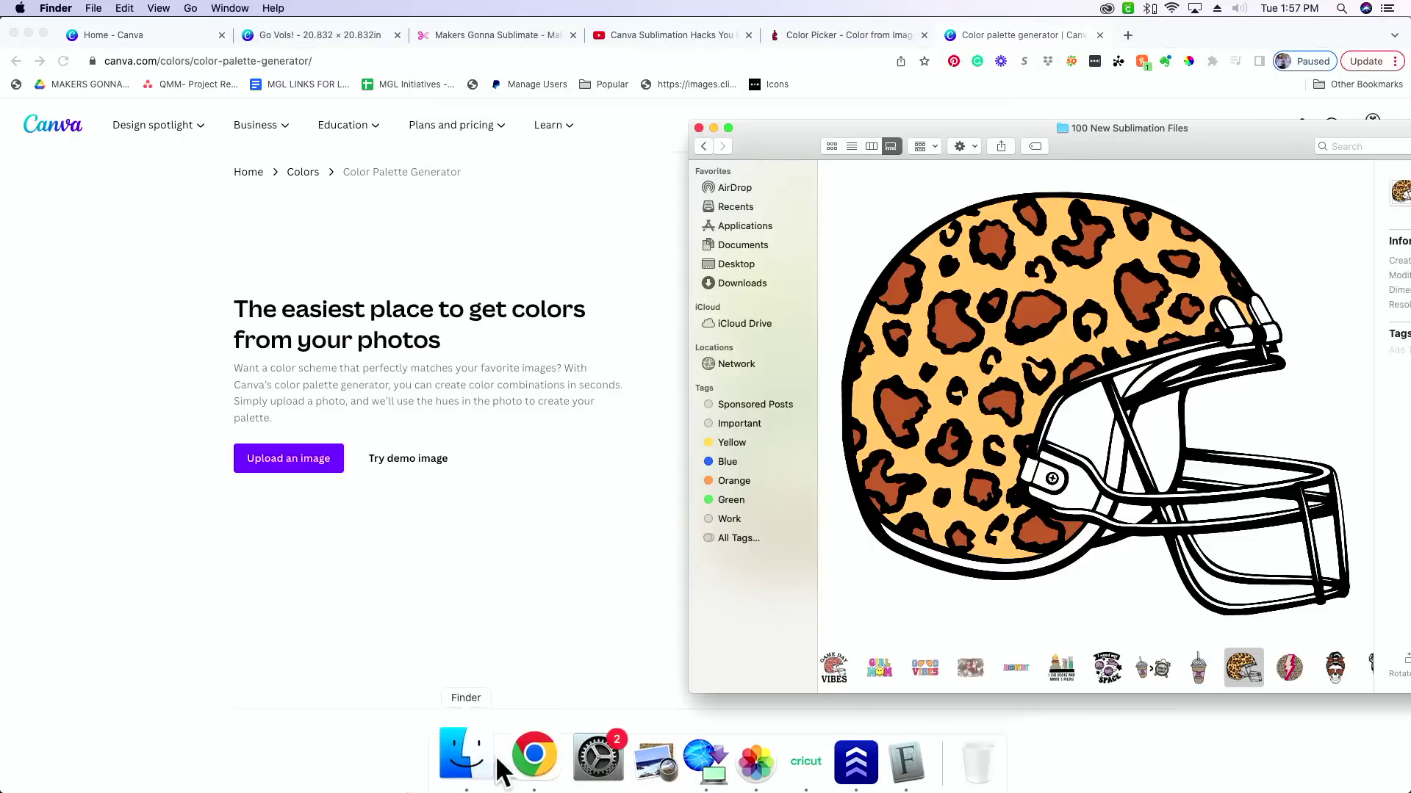
pyautogui.click(1024, 670)
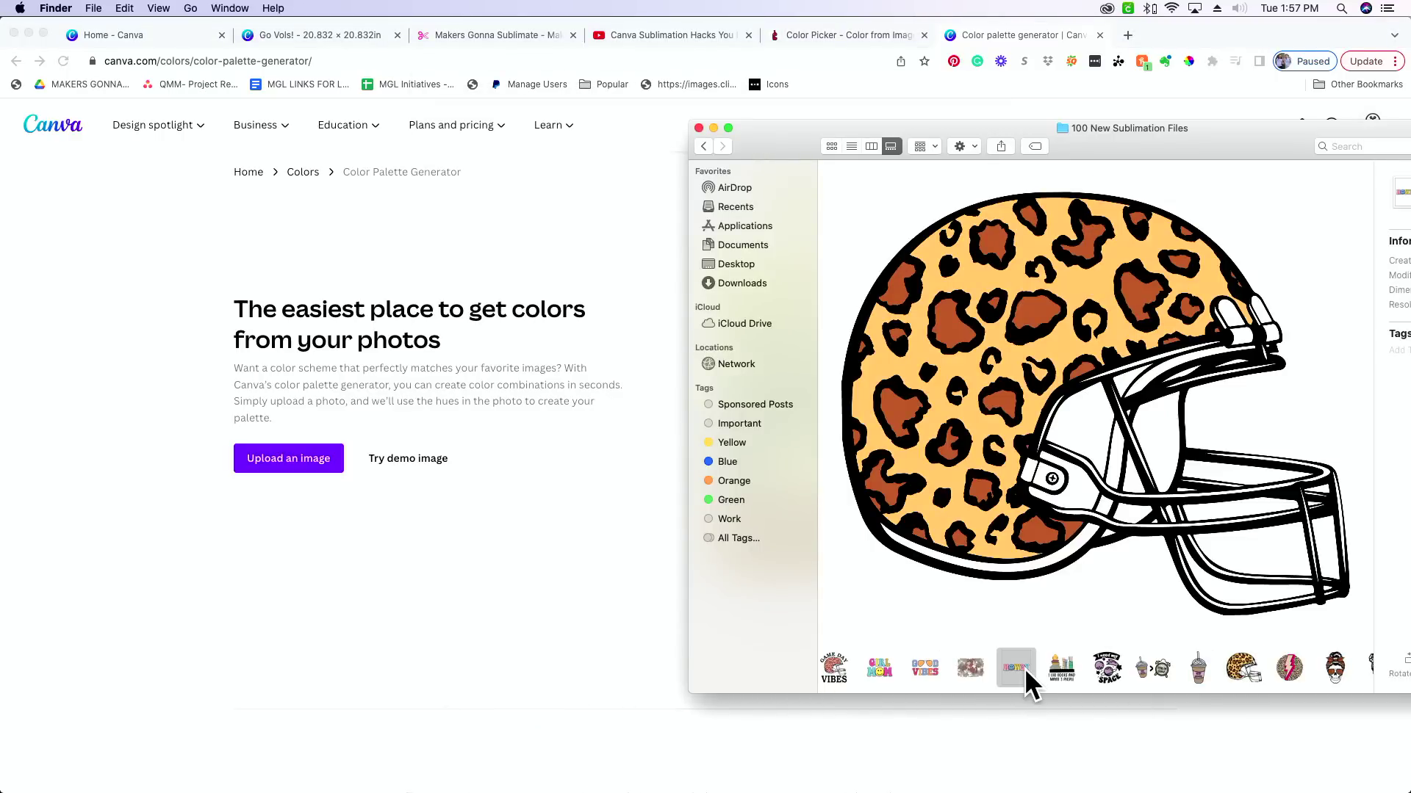
pyautogui.click(962, 665)
pyautogui.hscroll(-10, 962, 666)
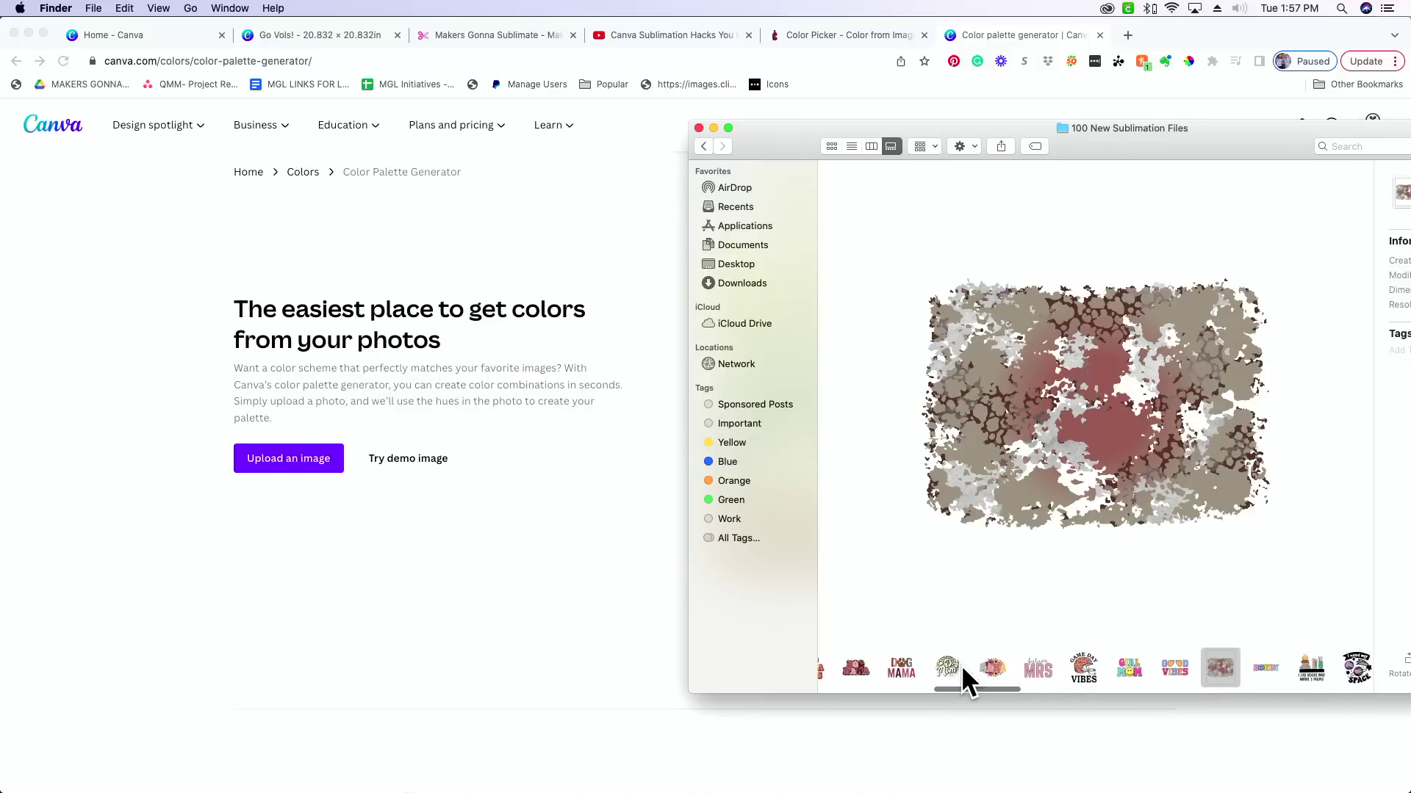
pyautogui.hscroll(-1, 961, 664)
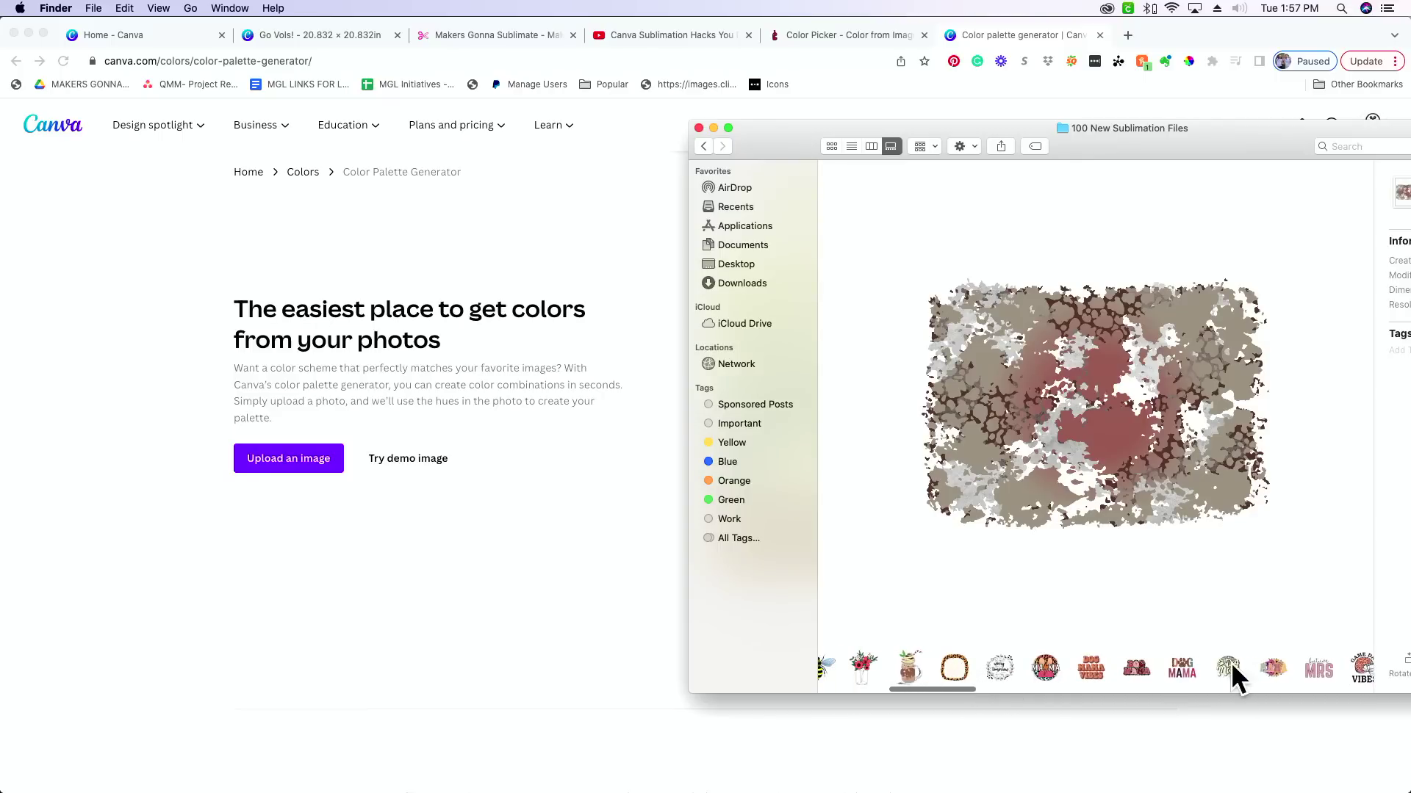
pyautogui.click(1268, 660)
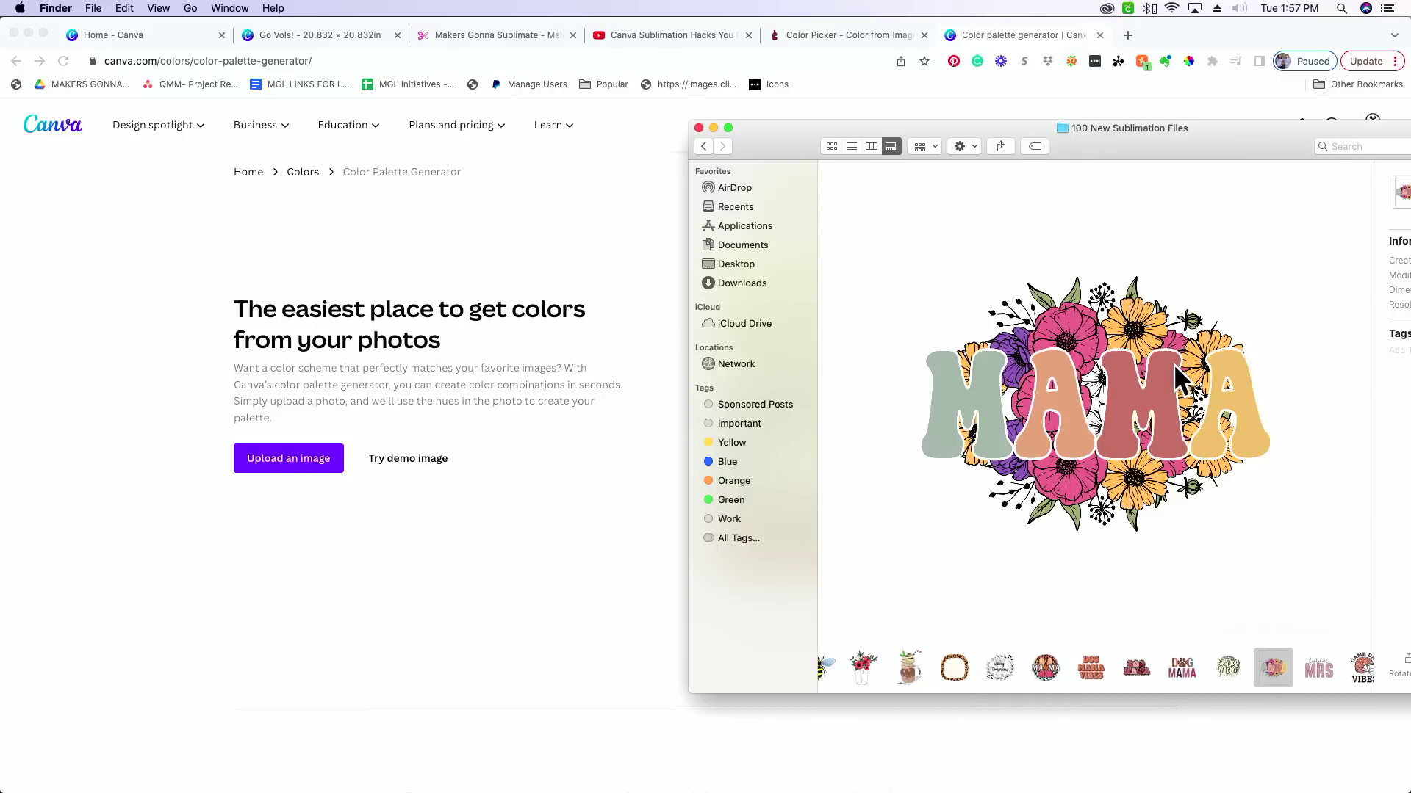
pyautogui.moveTo(1166, 379); pyautogui.dragTo(364, 437)
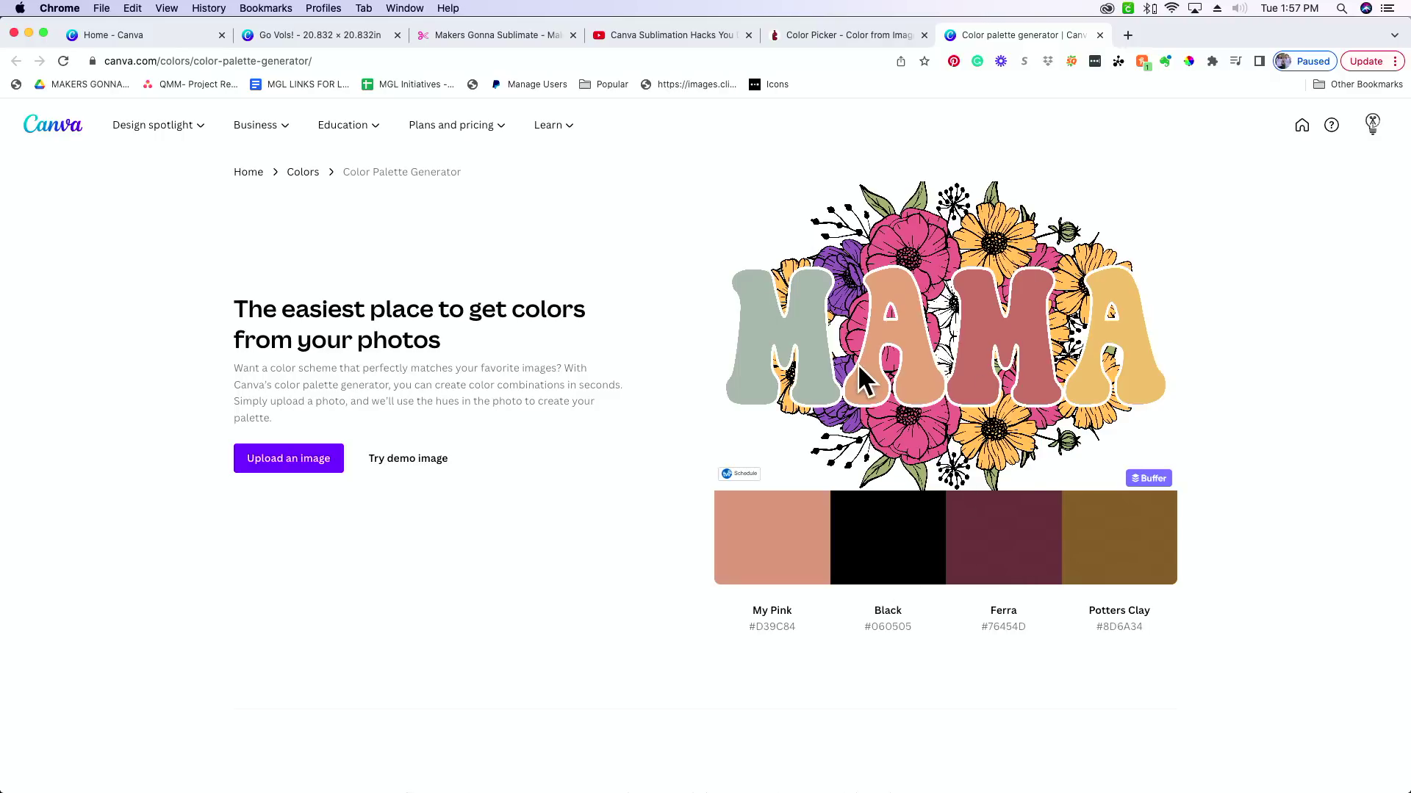
# Load the leopard-print sunflower image from the Finder folder into the palette generator and copy the Dixie color, #DCA718.
pyautogui.moveTo(610, 790)
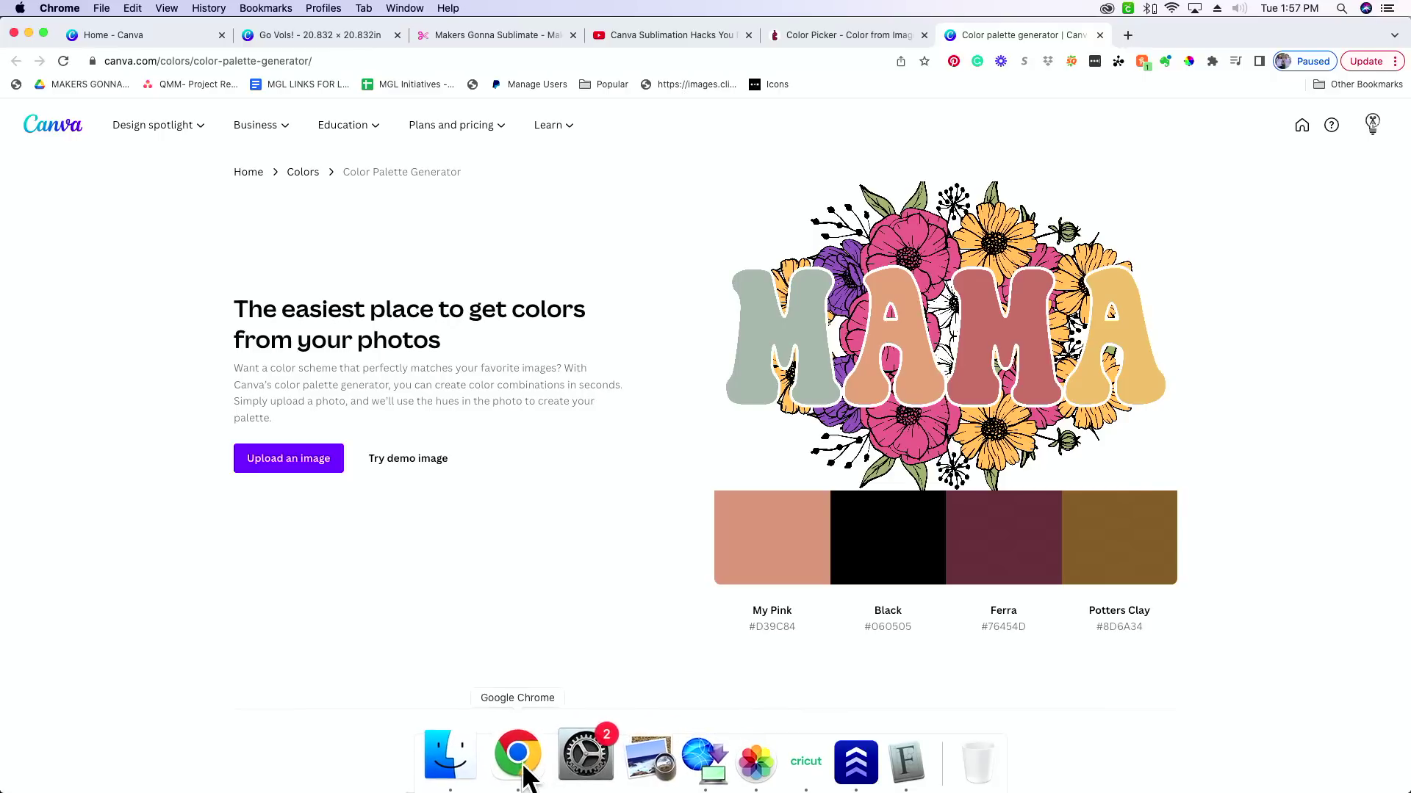
pyautogui.click(462, 757)
pyautogui.hscroll(-2, 995, 657)
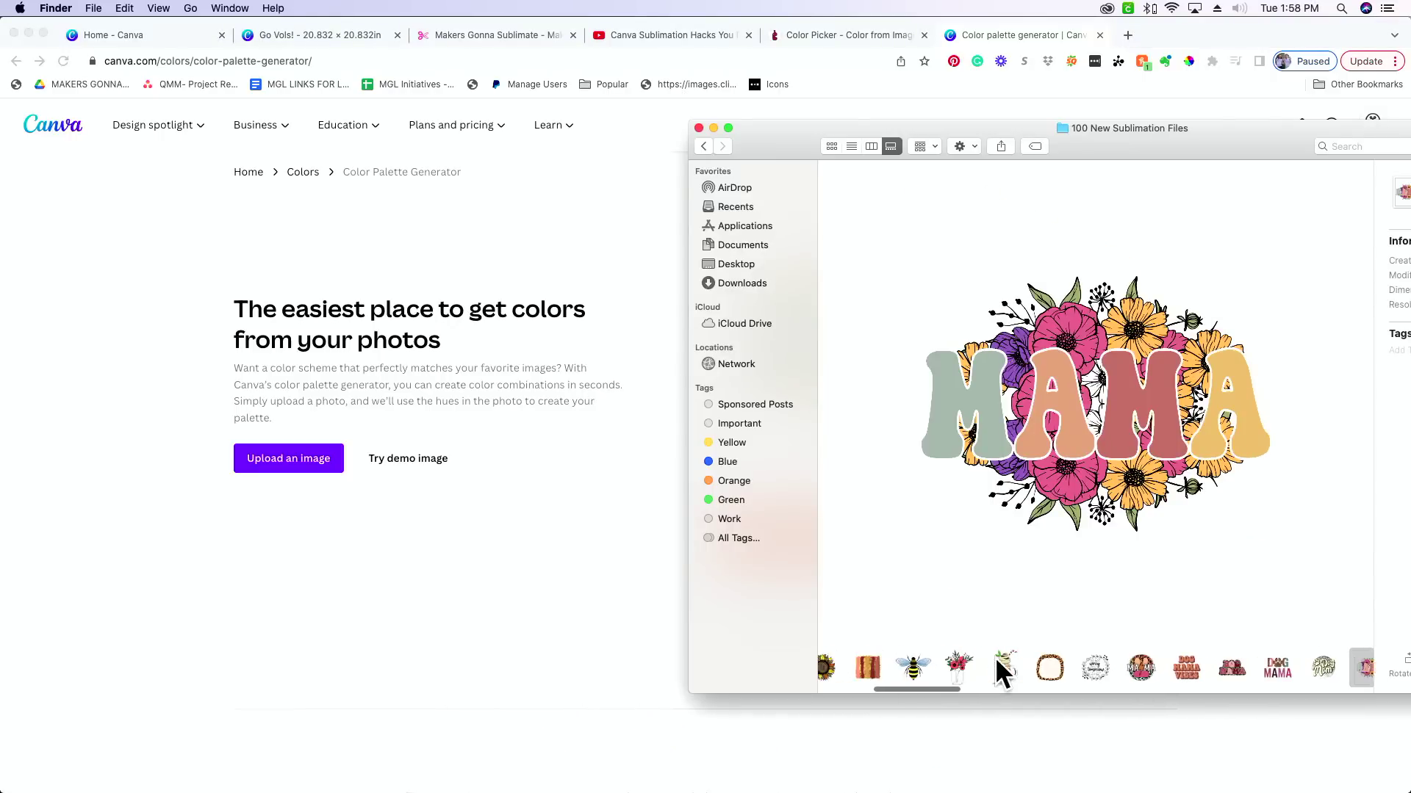
pyautogui.hscroll(-3, 964, 657)
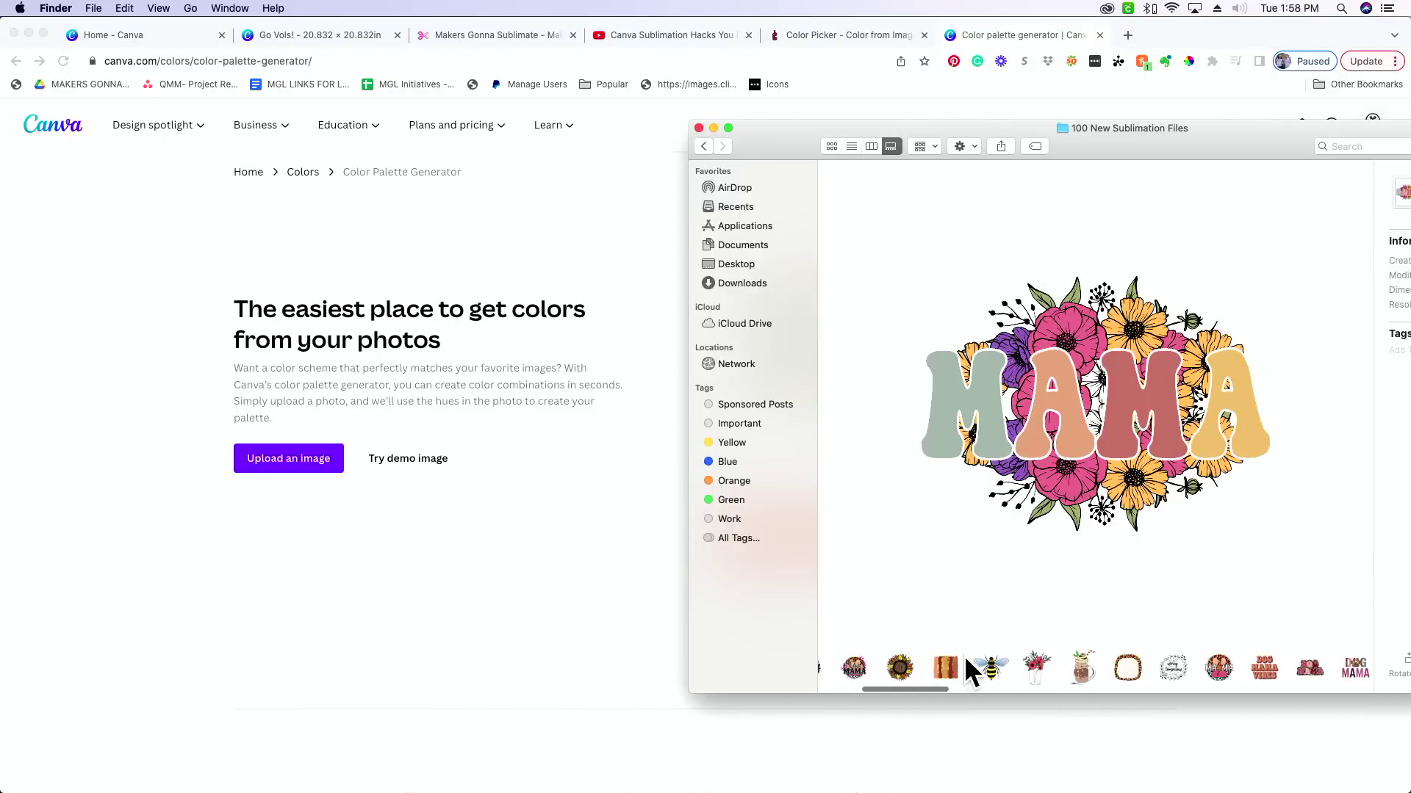
pyautogui.click(1037, 666)
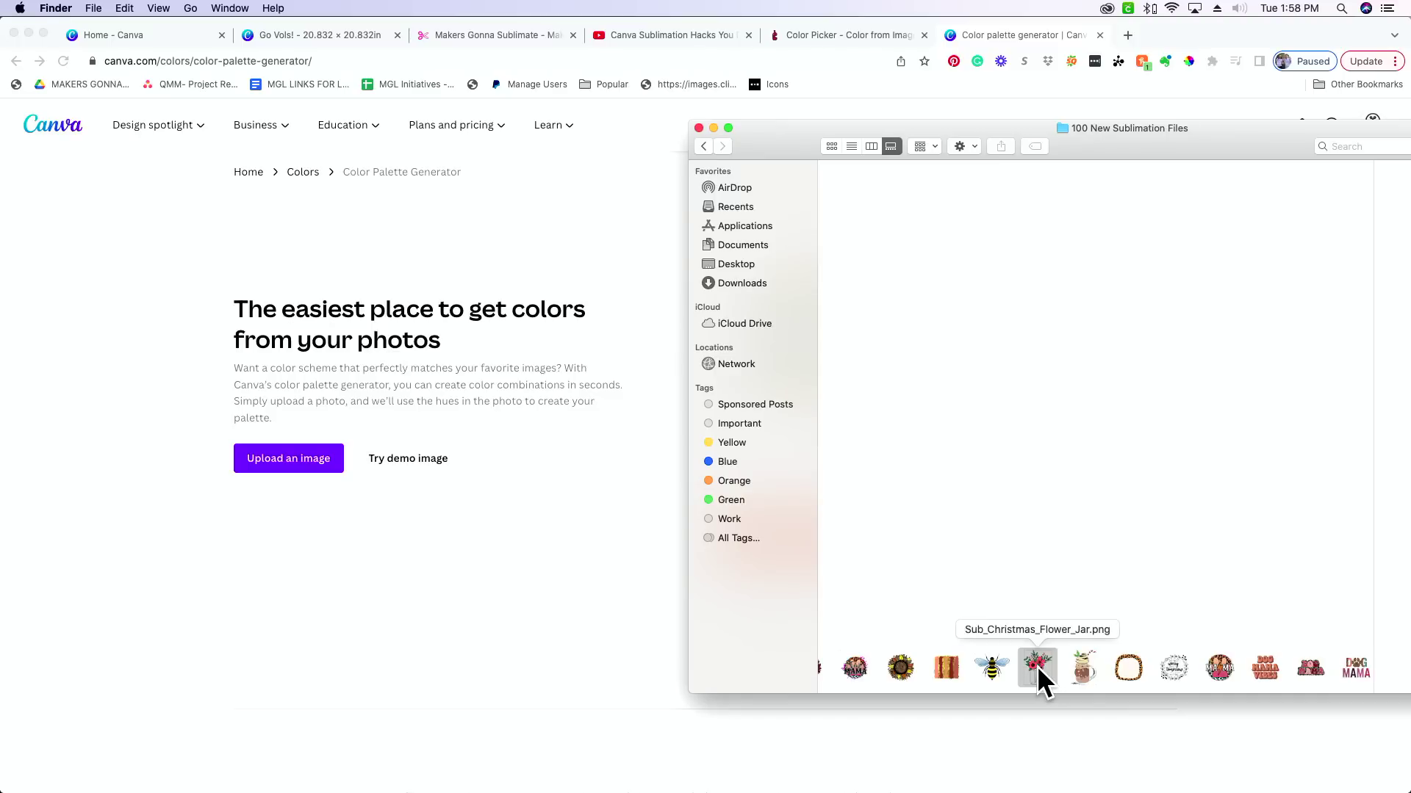
pyautogui.hscroll(-2, 1029, 665)
pyautogui.click(1014, 664)
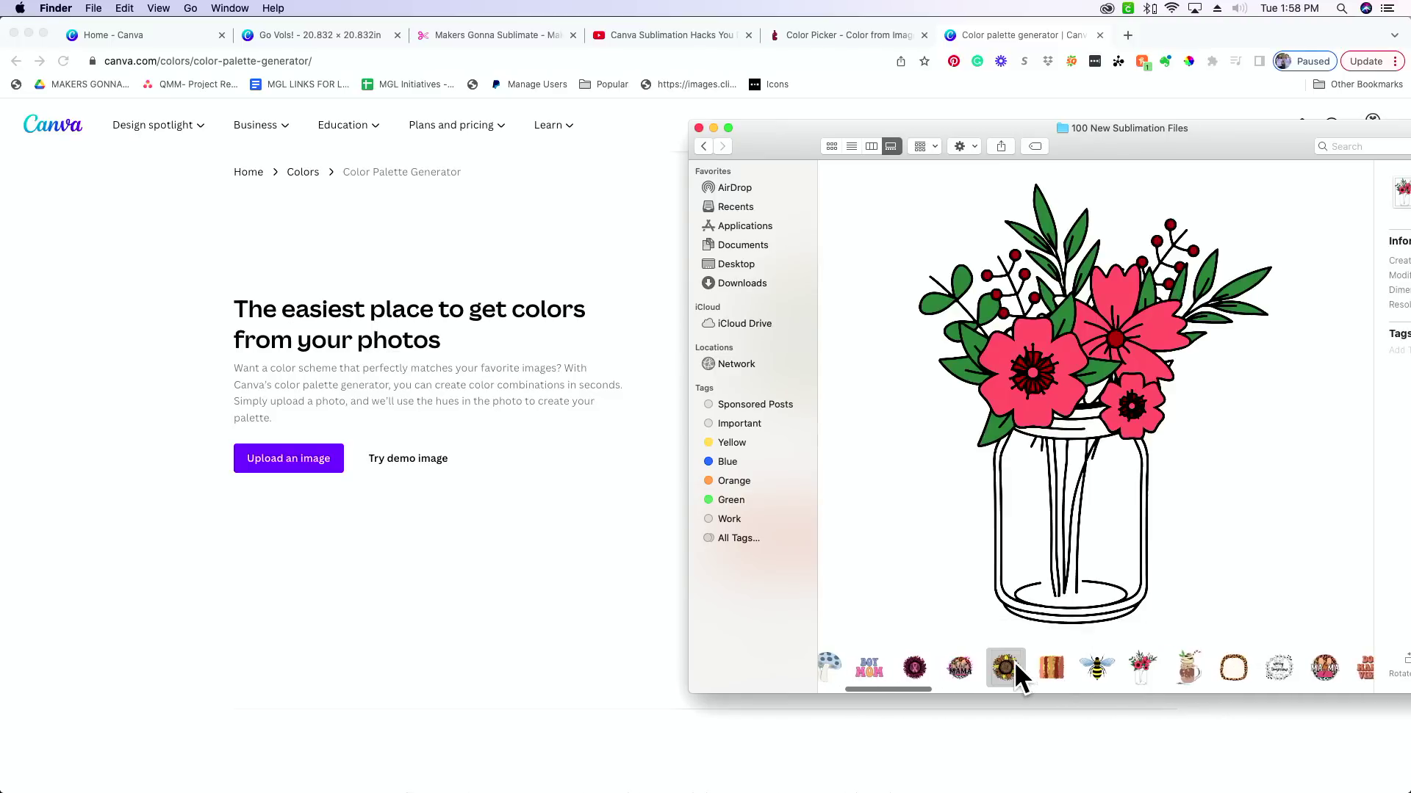
pyautogui.moveTo(1009, 660); pyautogui.dragTo(557, 382)
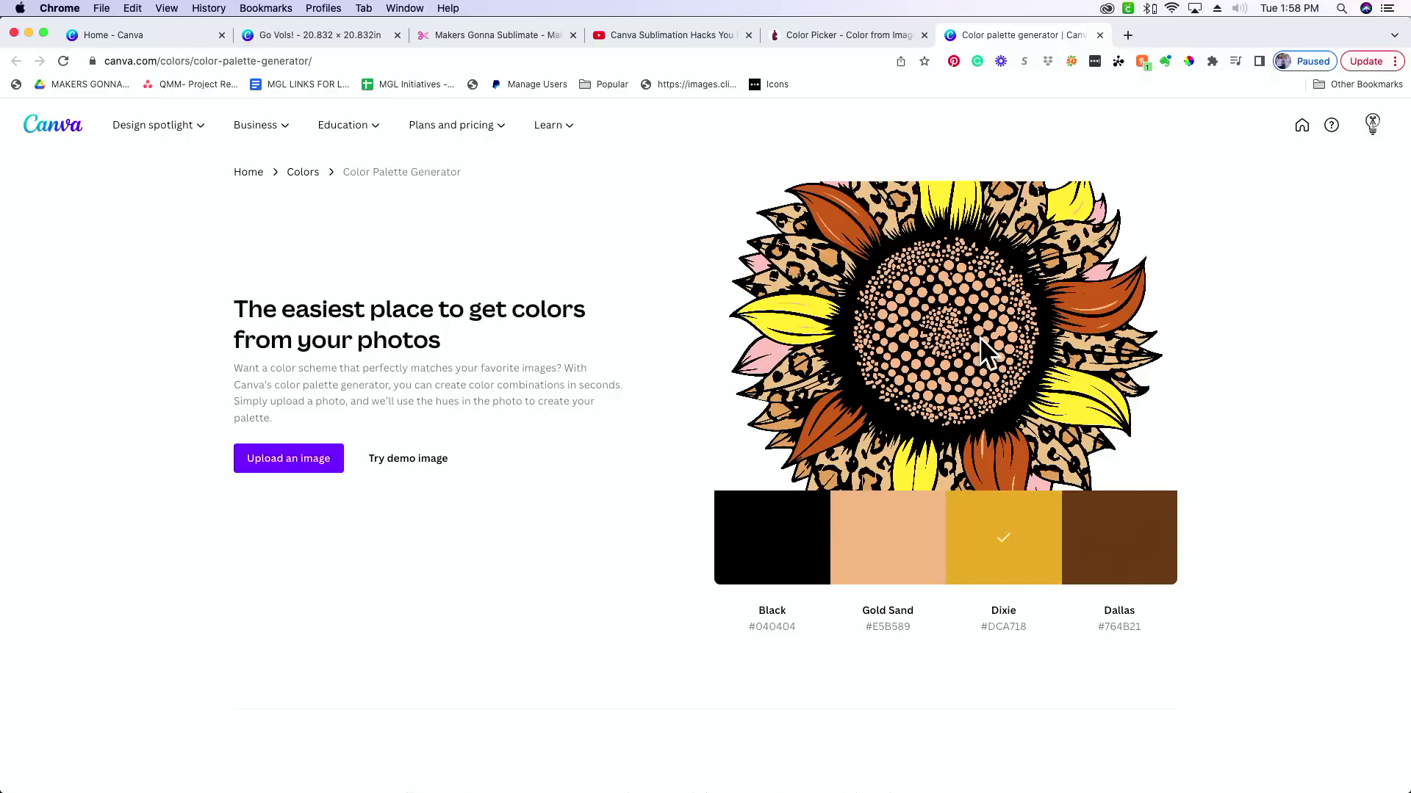
# Switch back to the Go Vols! design and set the "Go Irrigators!" text outline color to the copied #DCA718, leaving the text deselected.
pyautogui.click(350, 36)
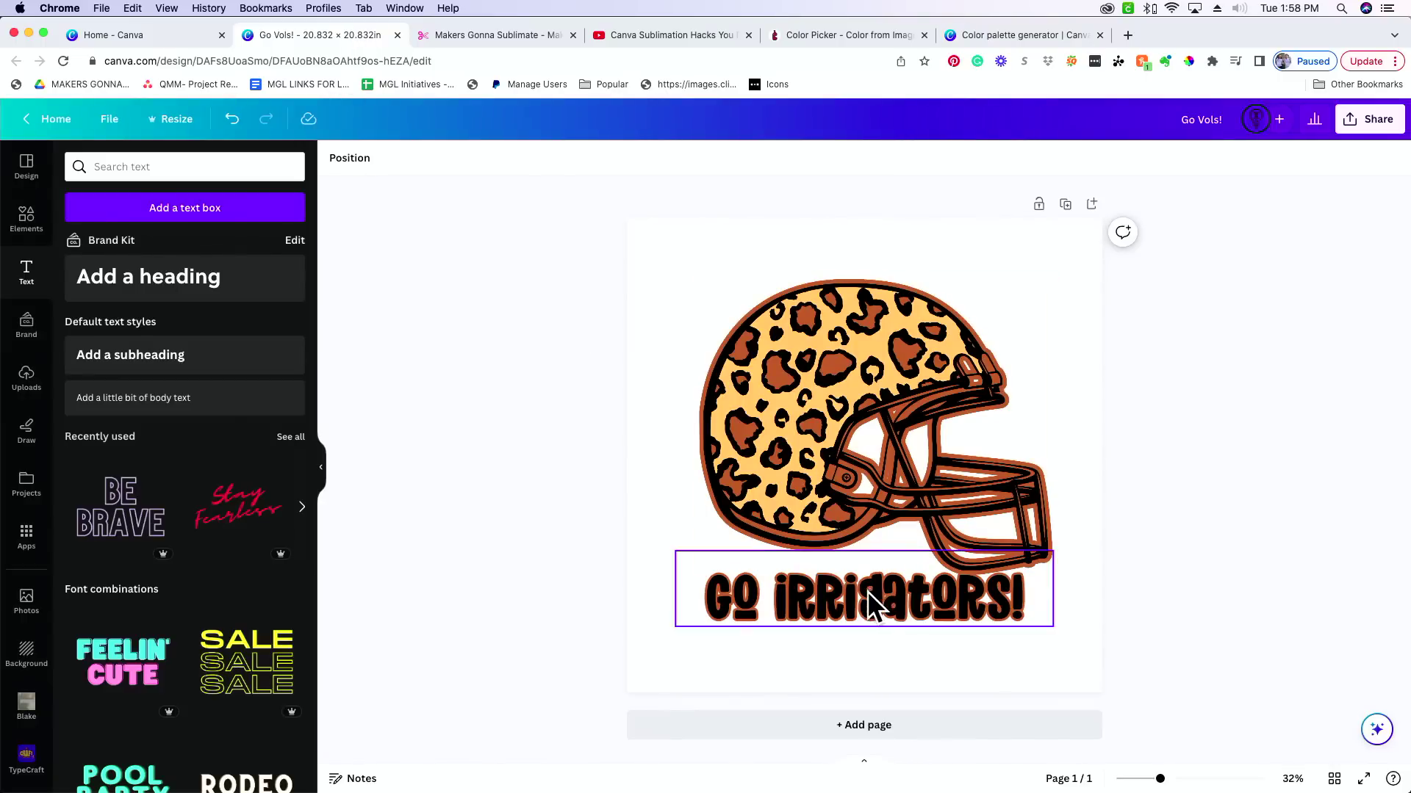
pyautogui.click(770, 586)
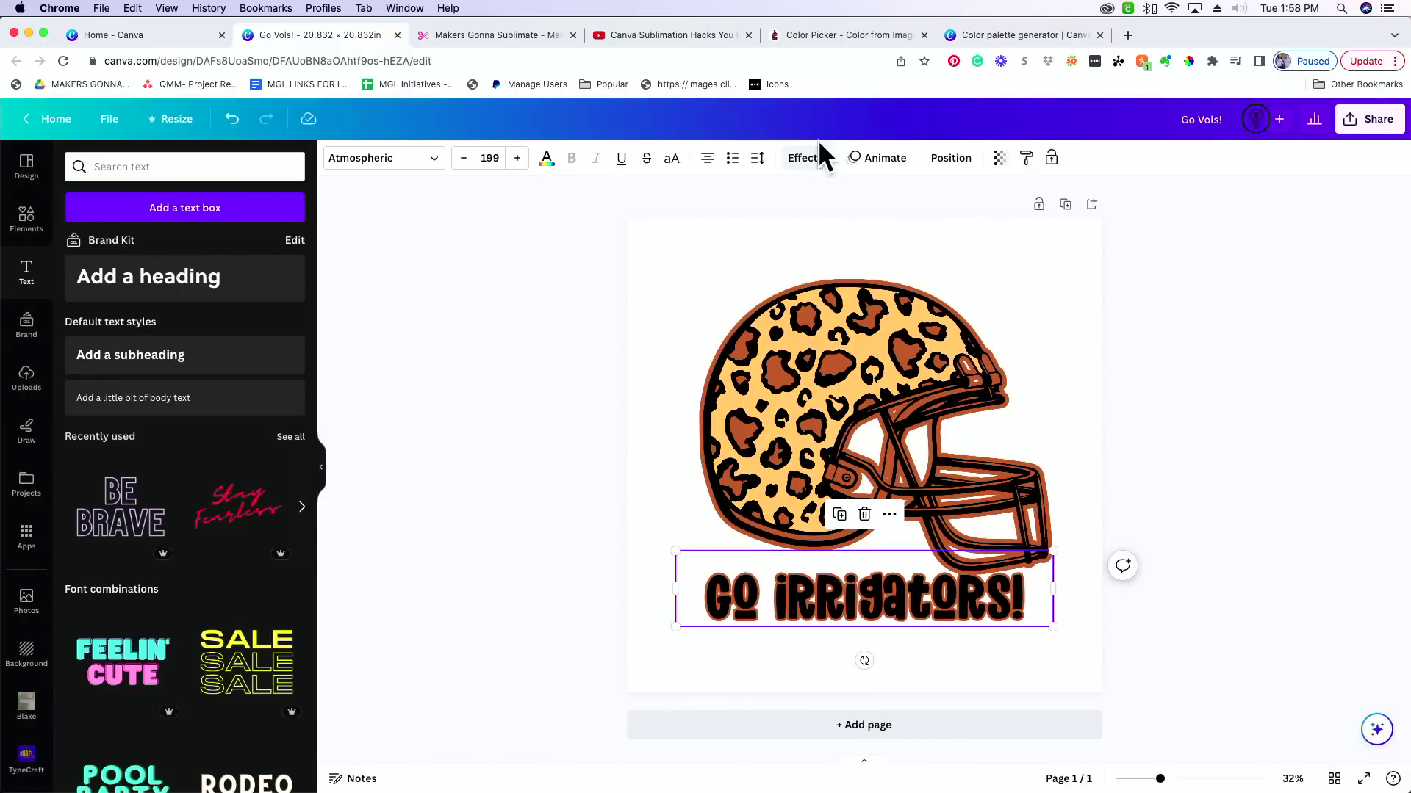
pyautogui.click(806, 158)
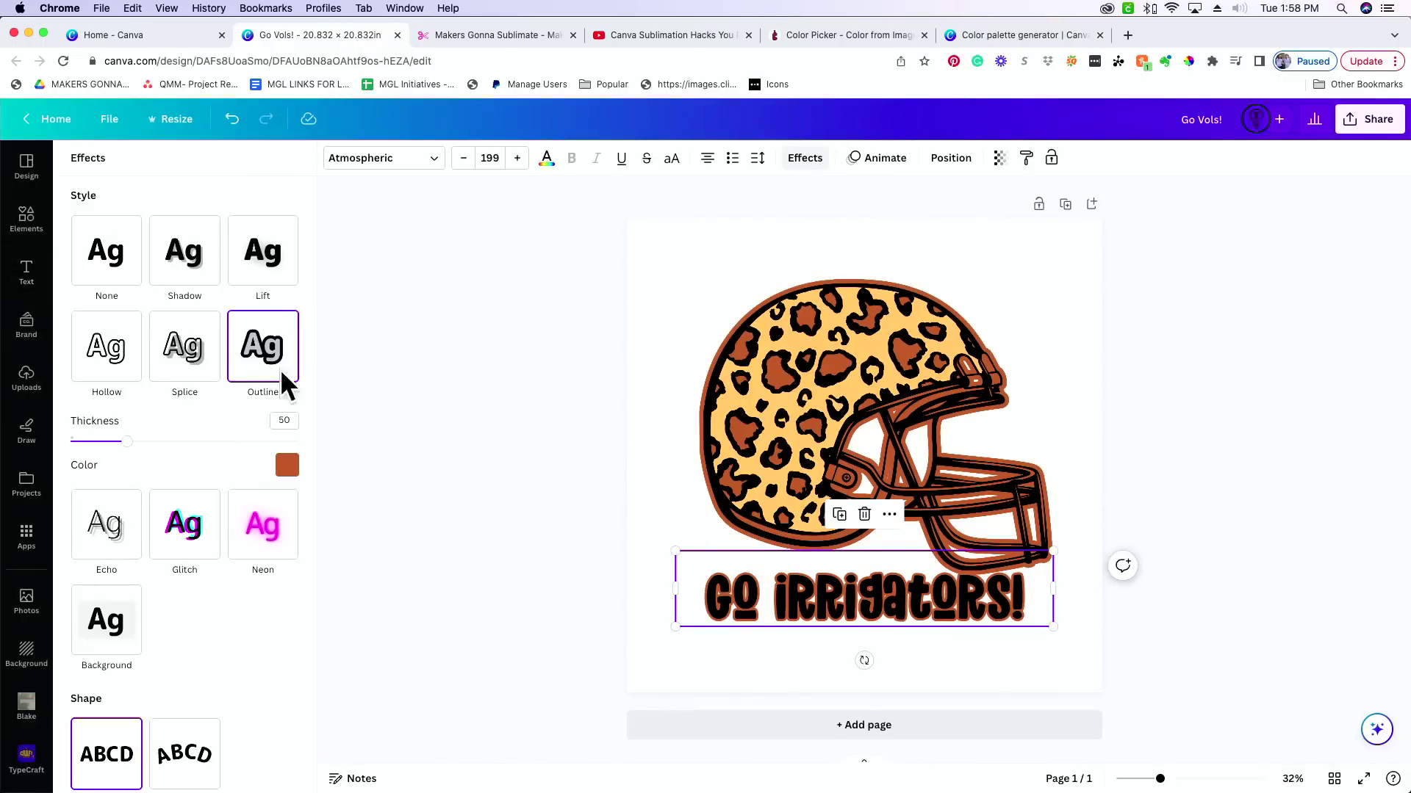
pyautogui.click(288, 467)
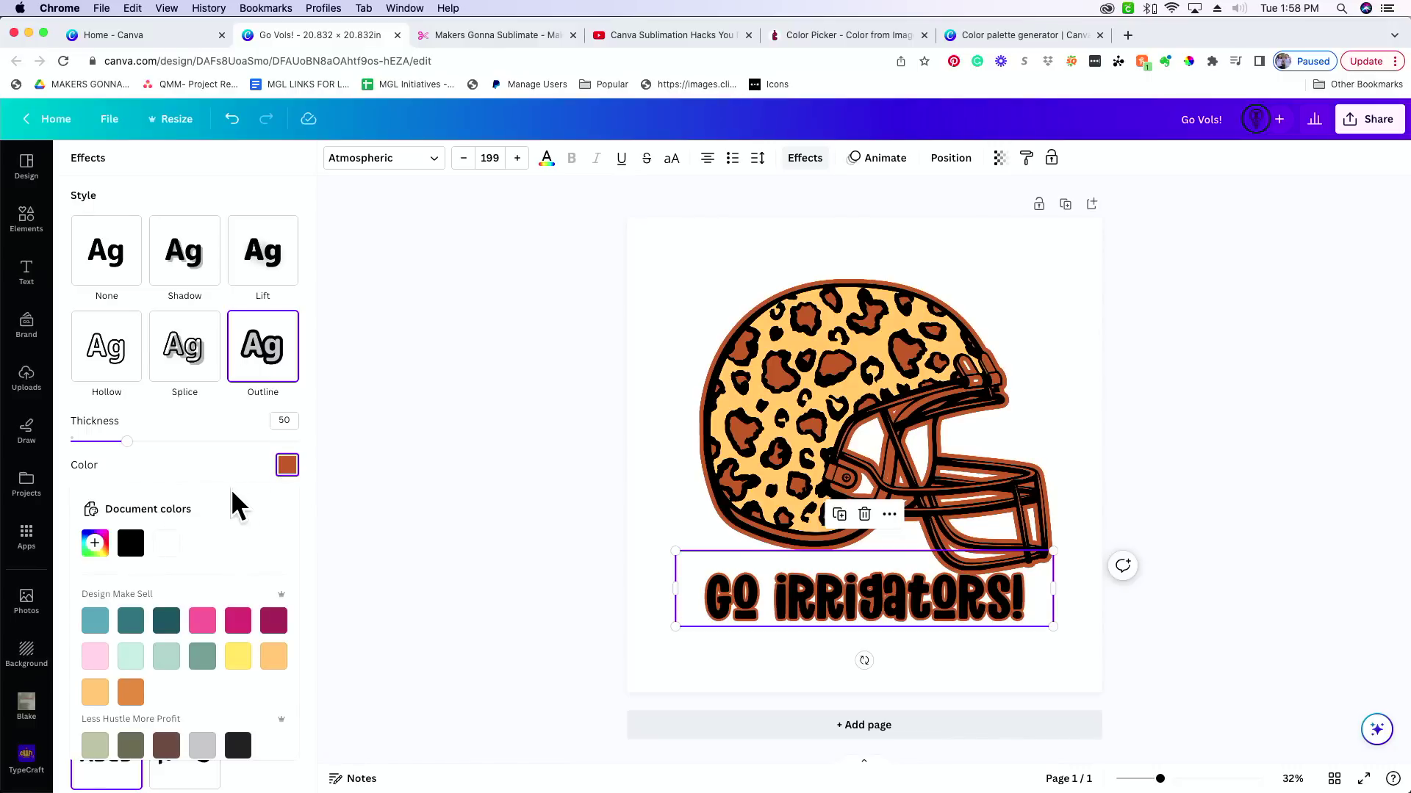
pyautogui.click(95, 547)
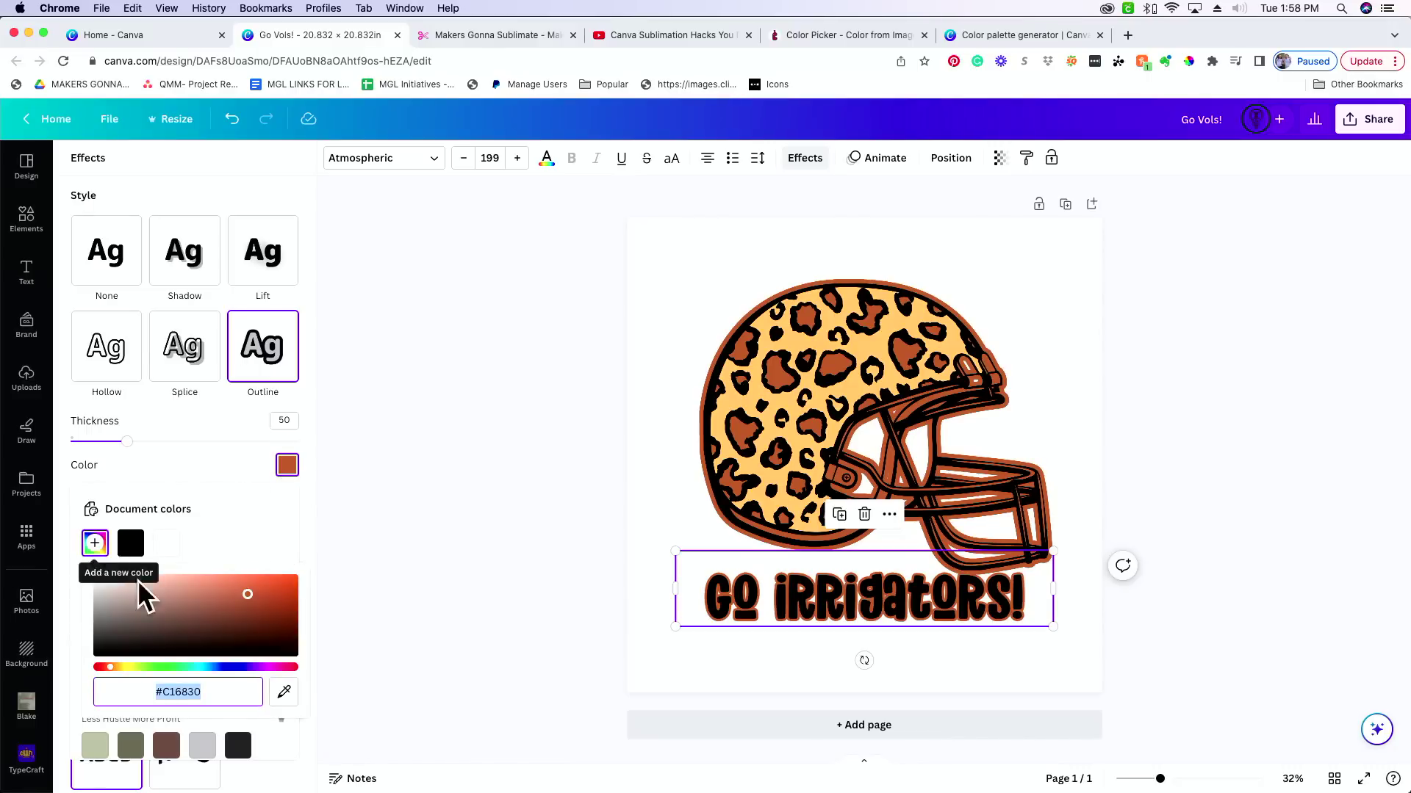
pyautogui.write('#DCA718')
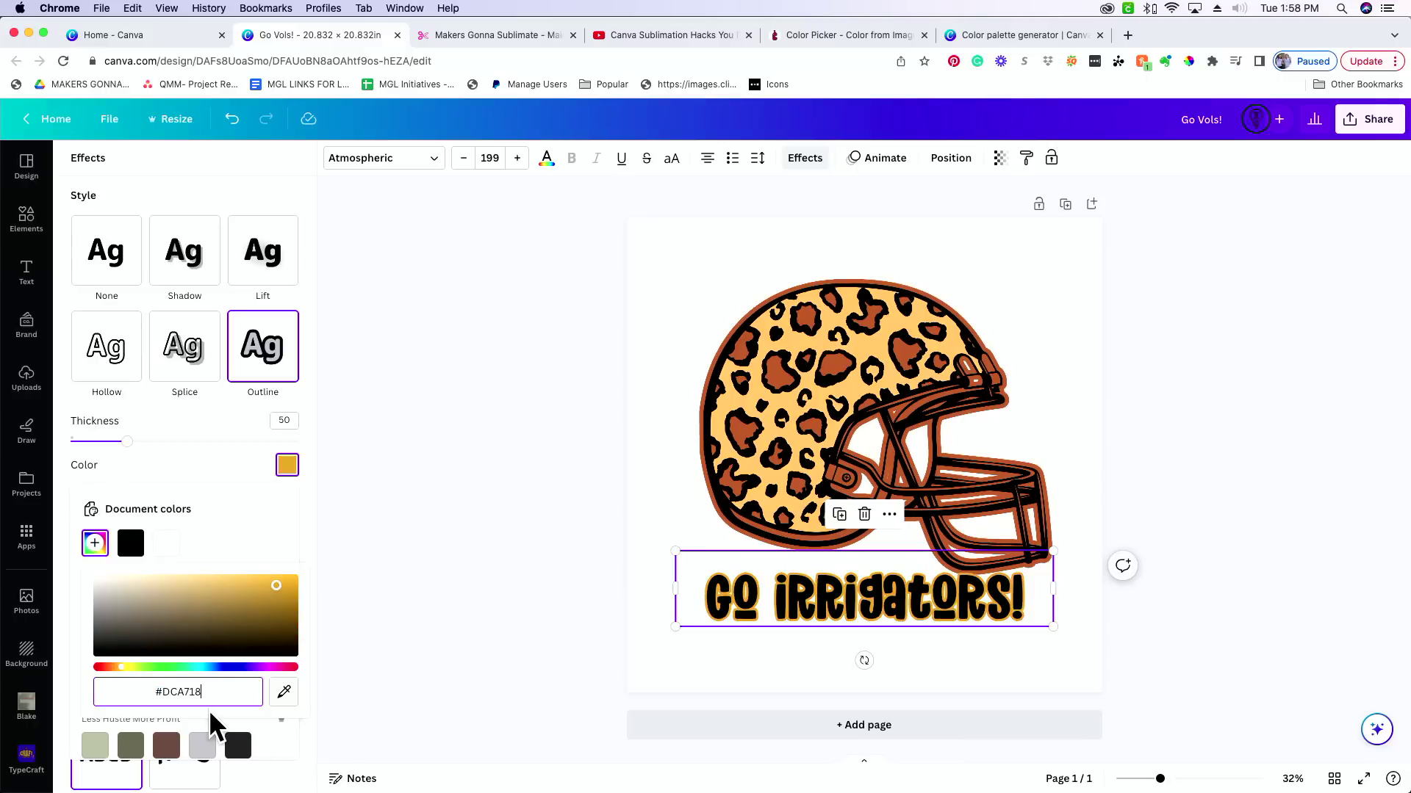
pyautogui.press('Escape')
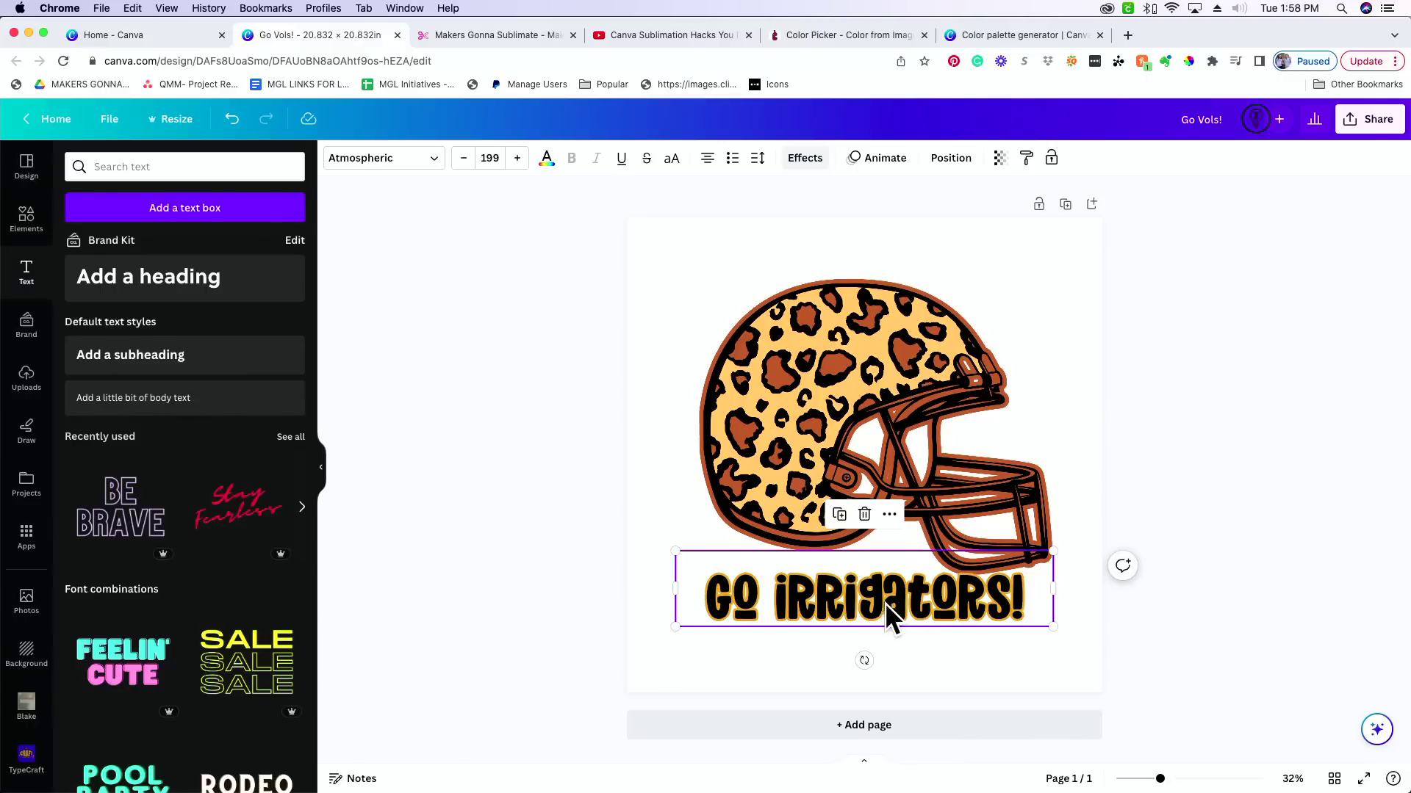
pyautogui.click(1198, 779)
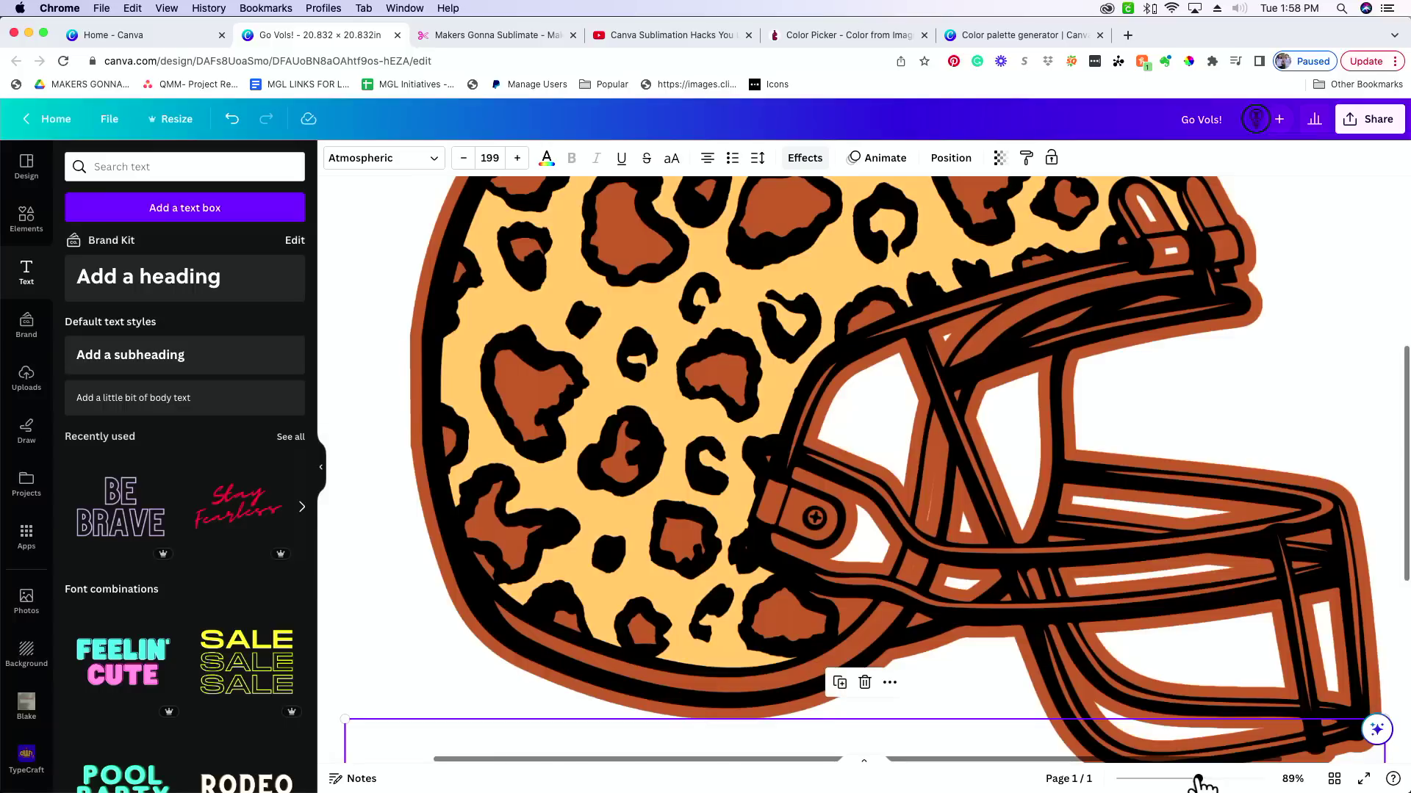
pyautogui.scroll(-3, 1083, 588)
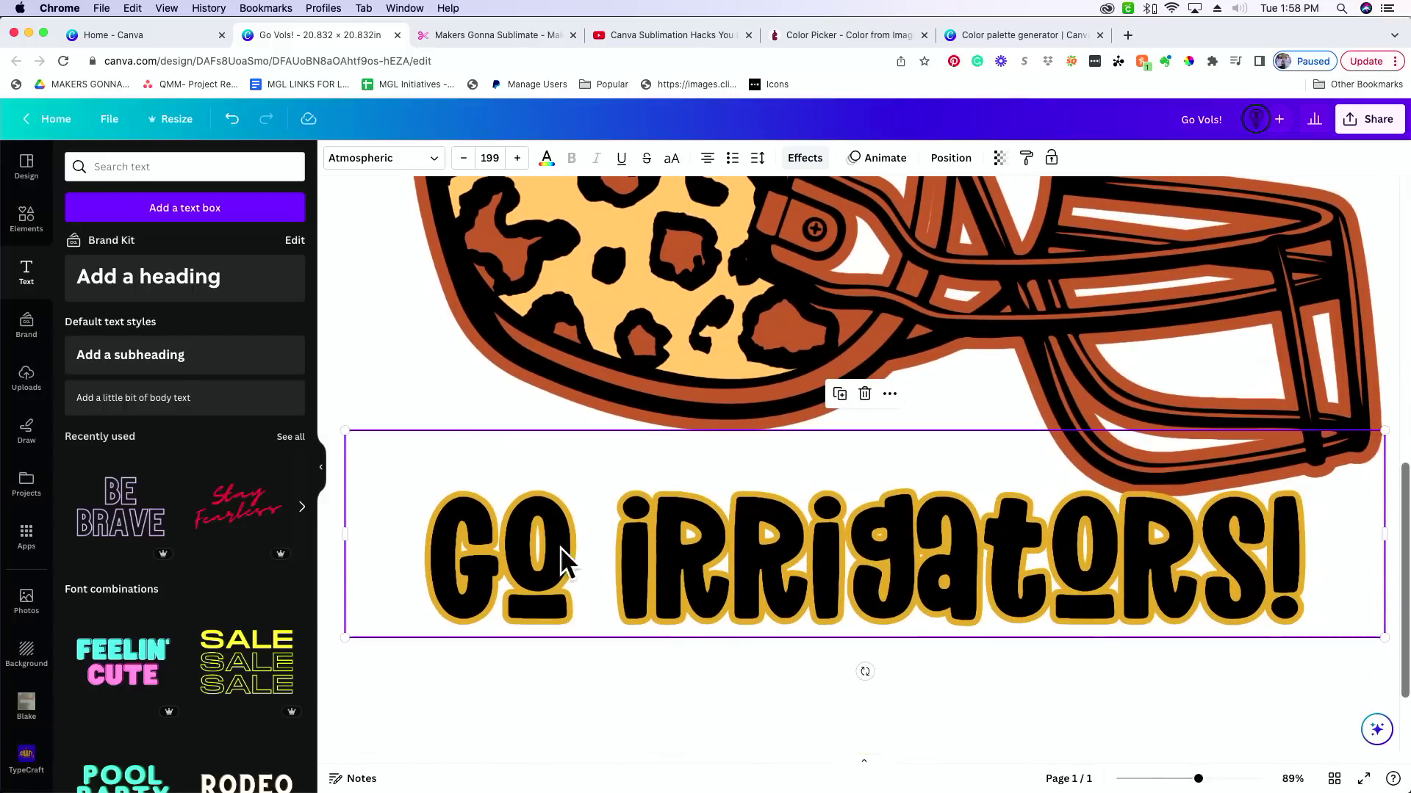
pyautogui.click(613, 681)
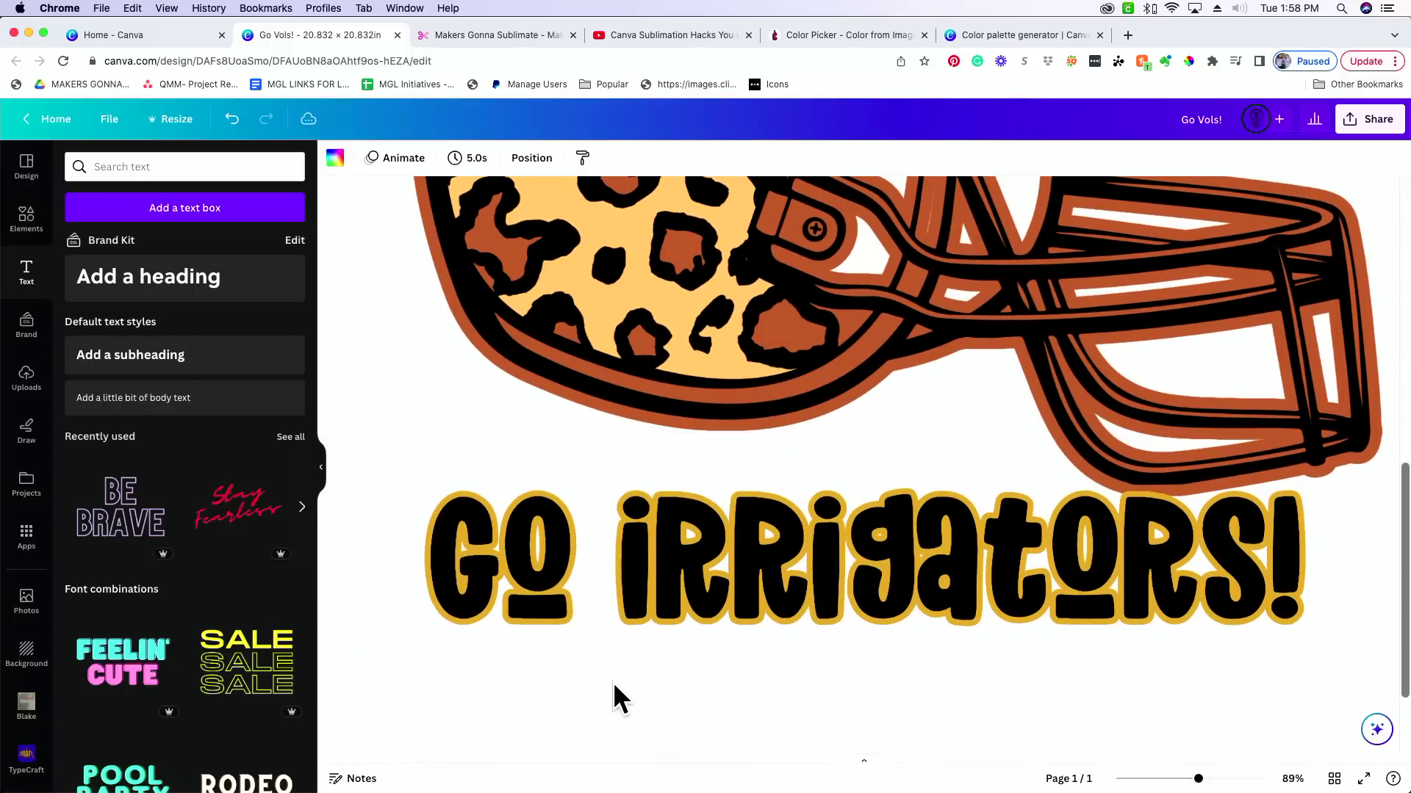
# Switch to the color palette generator page and open Canva's color combinations resource.
pyautogui.click(1055, 35)
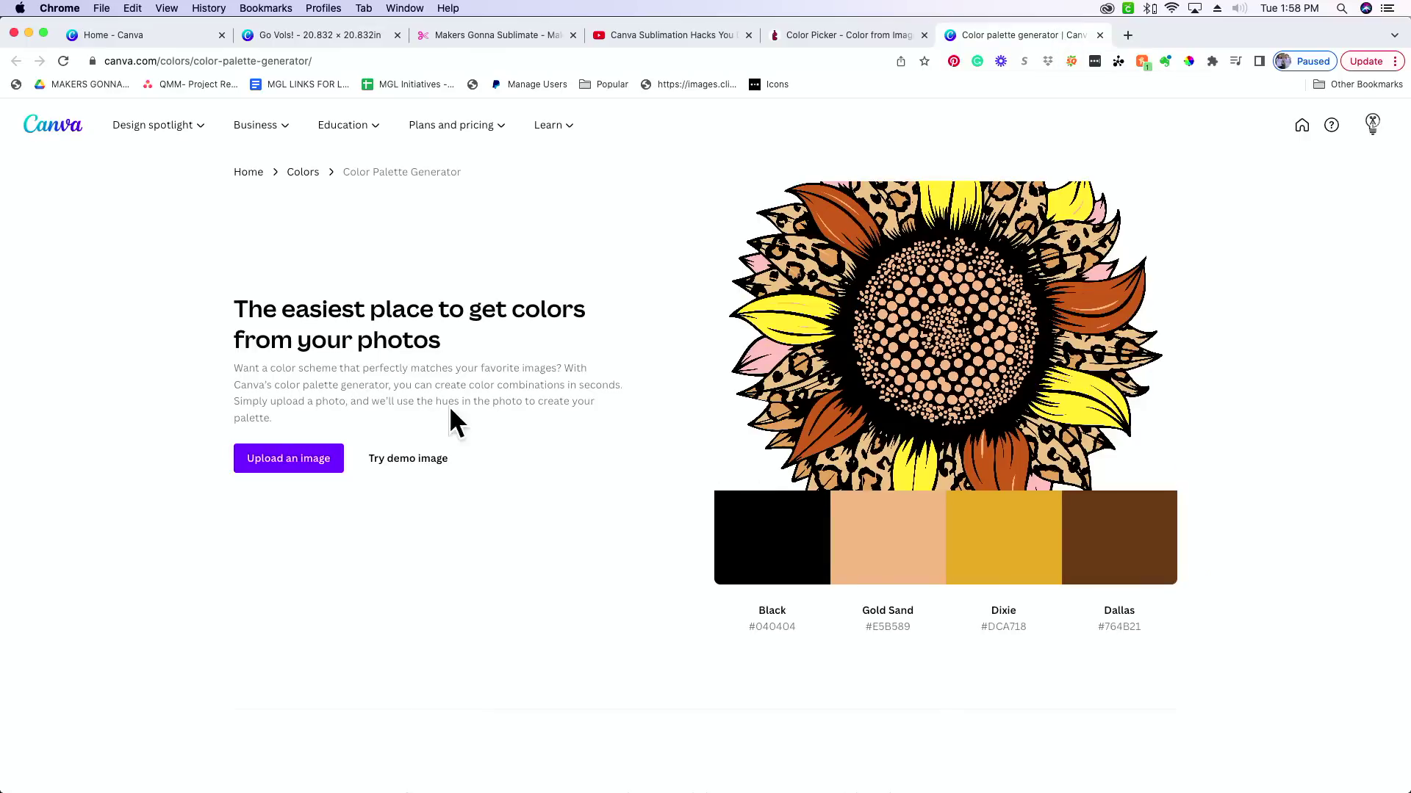
pyautogui.scroll(-1, 475, 307)
pyautogui.scroll(-9, 704, 614)
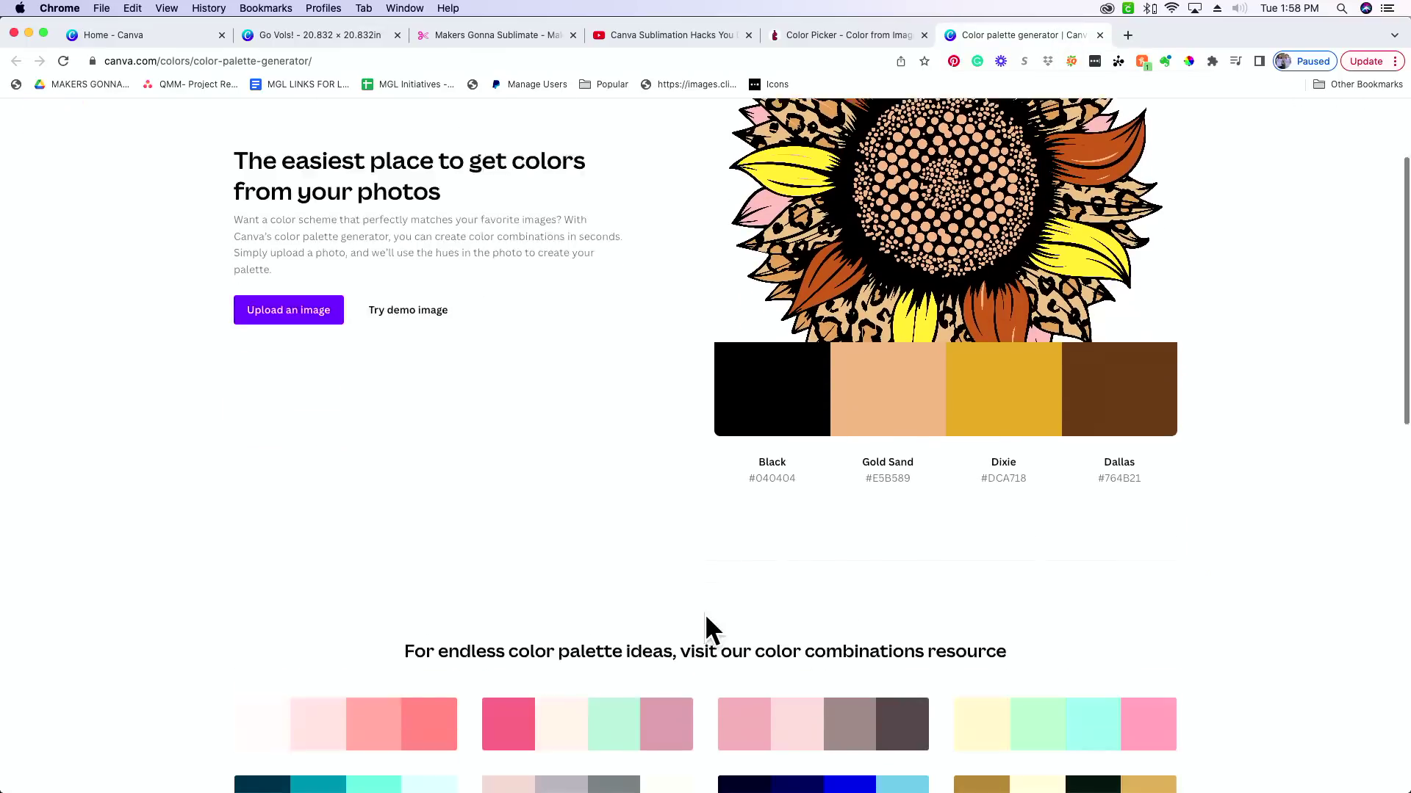
pyautogui.scroll(1, 696, 581)
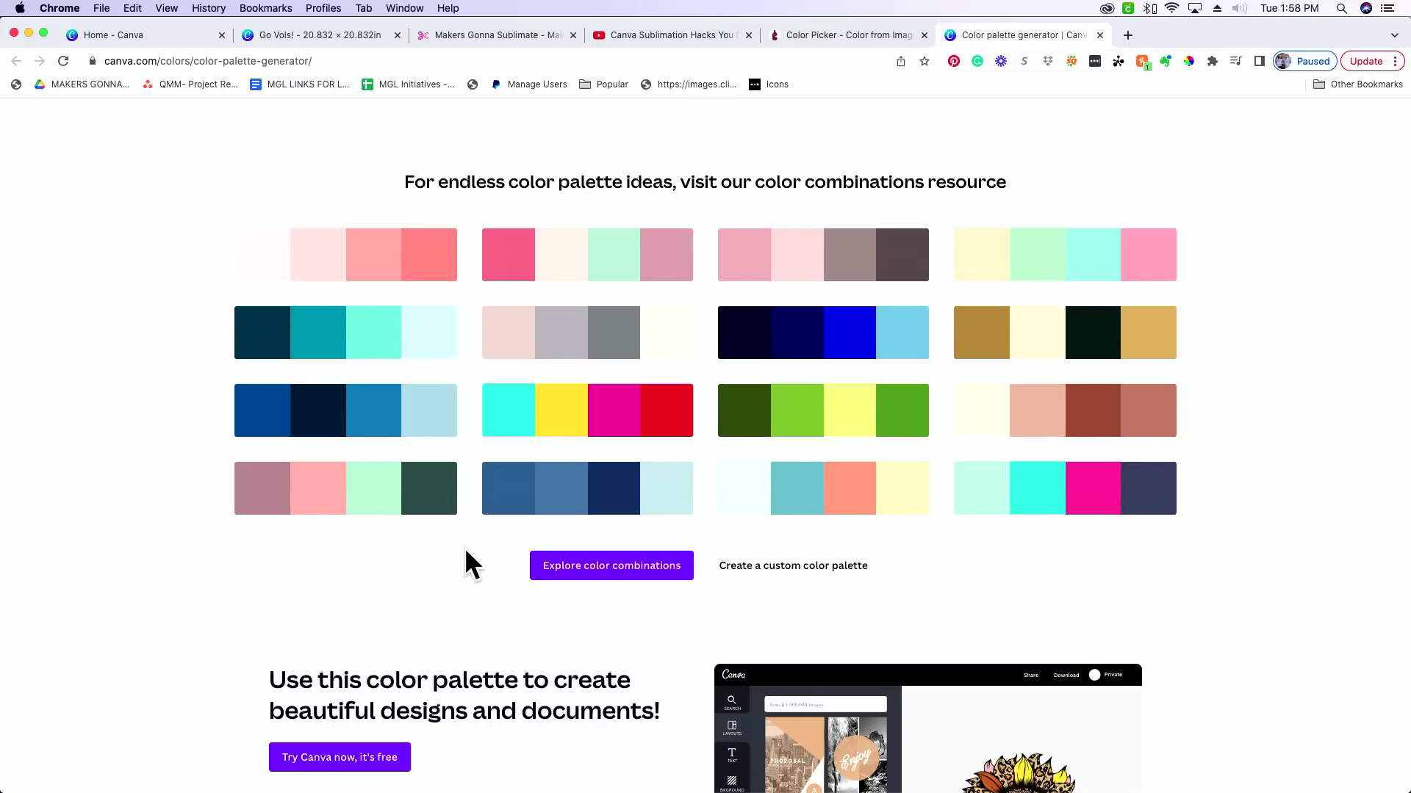
pyautogui.click(659, 576)
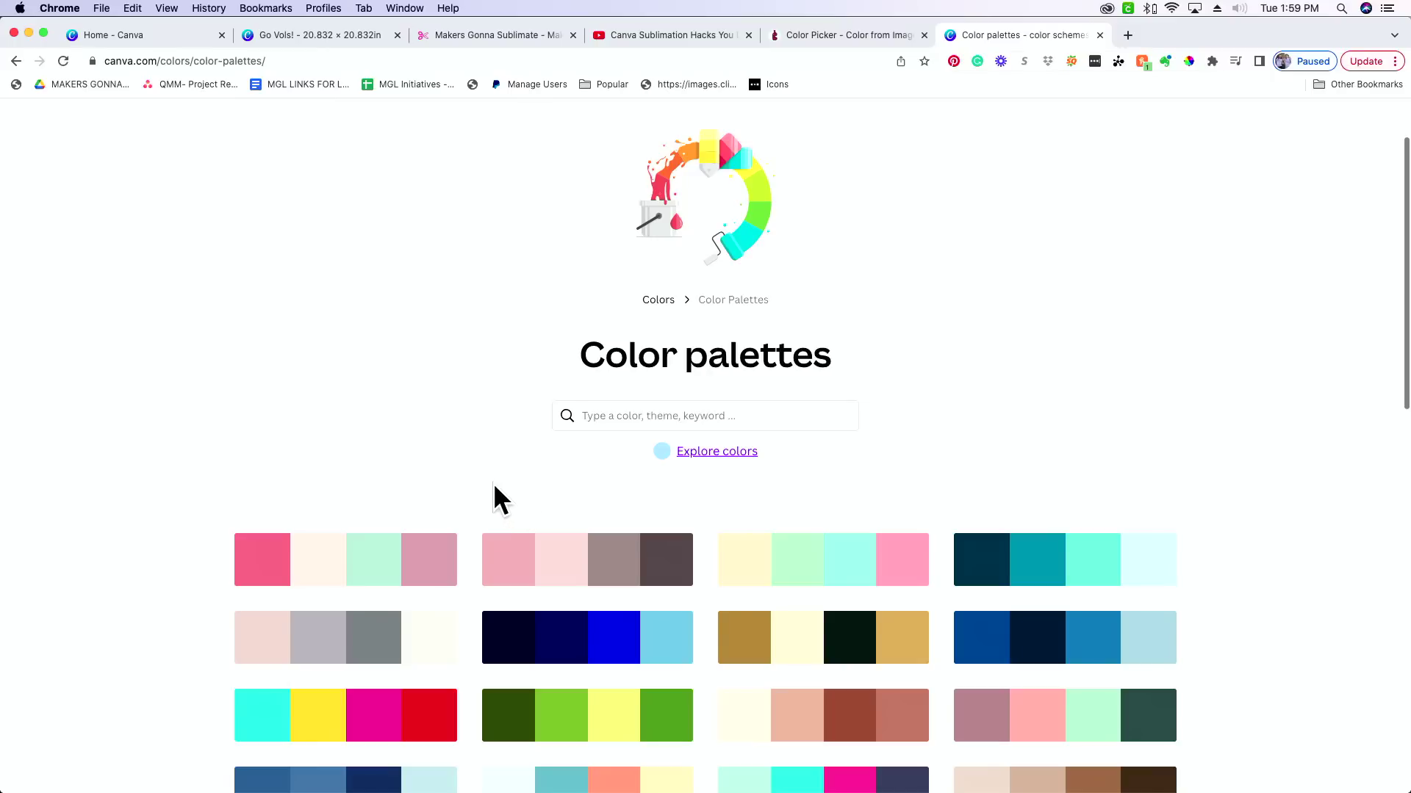
# Search the color palettes for "sunflower" and look over the matching palettes.
pyautogui.scroll(-1, 494, 498)
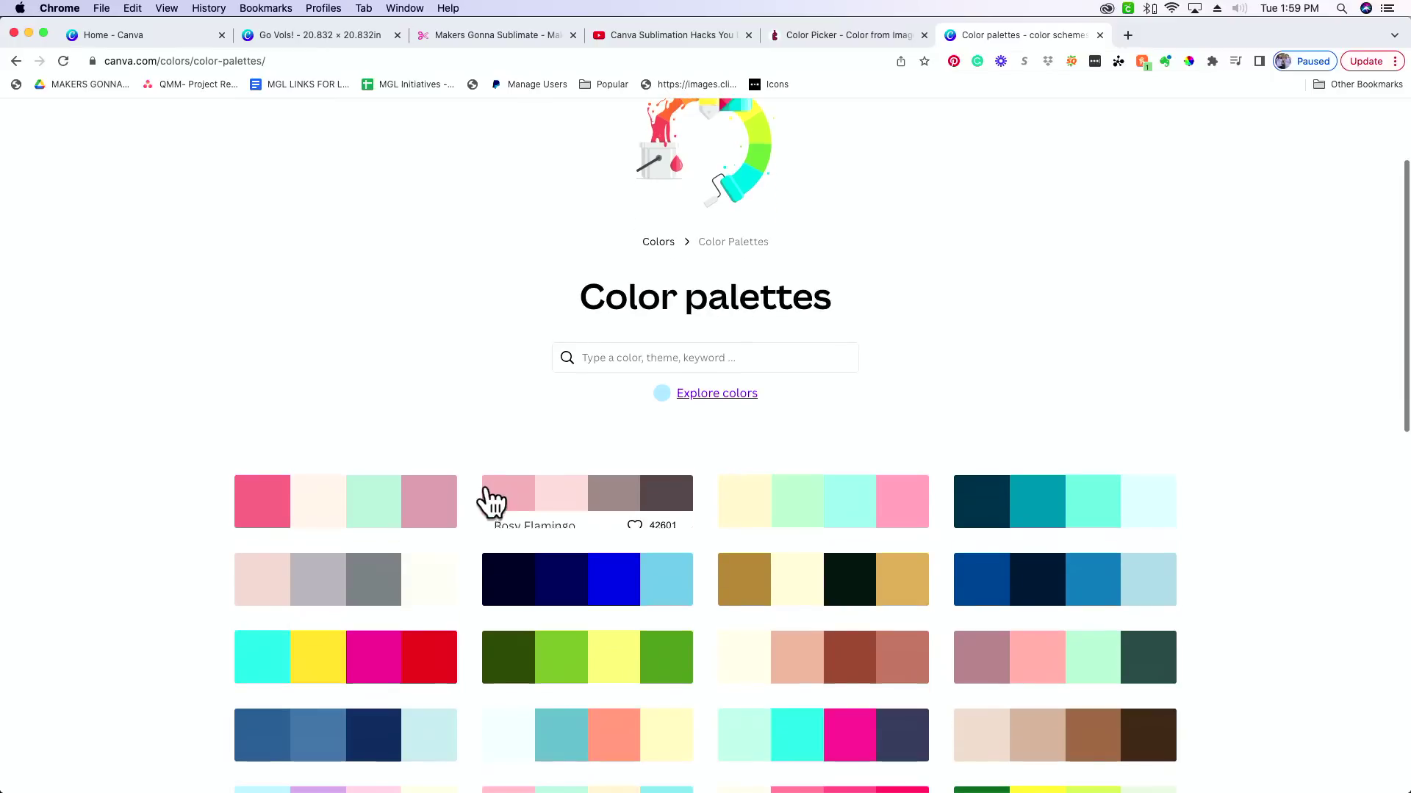
pyautogui.click(734, 356)
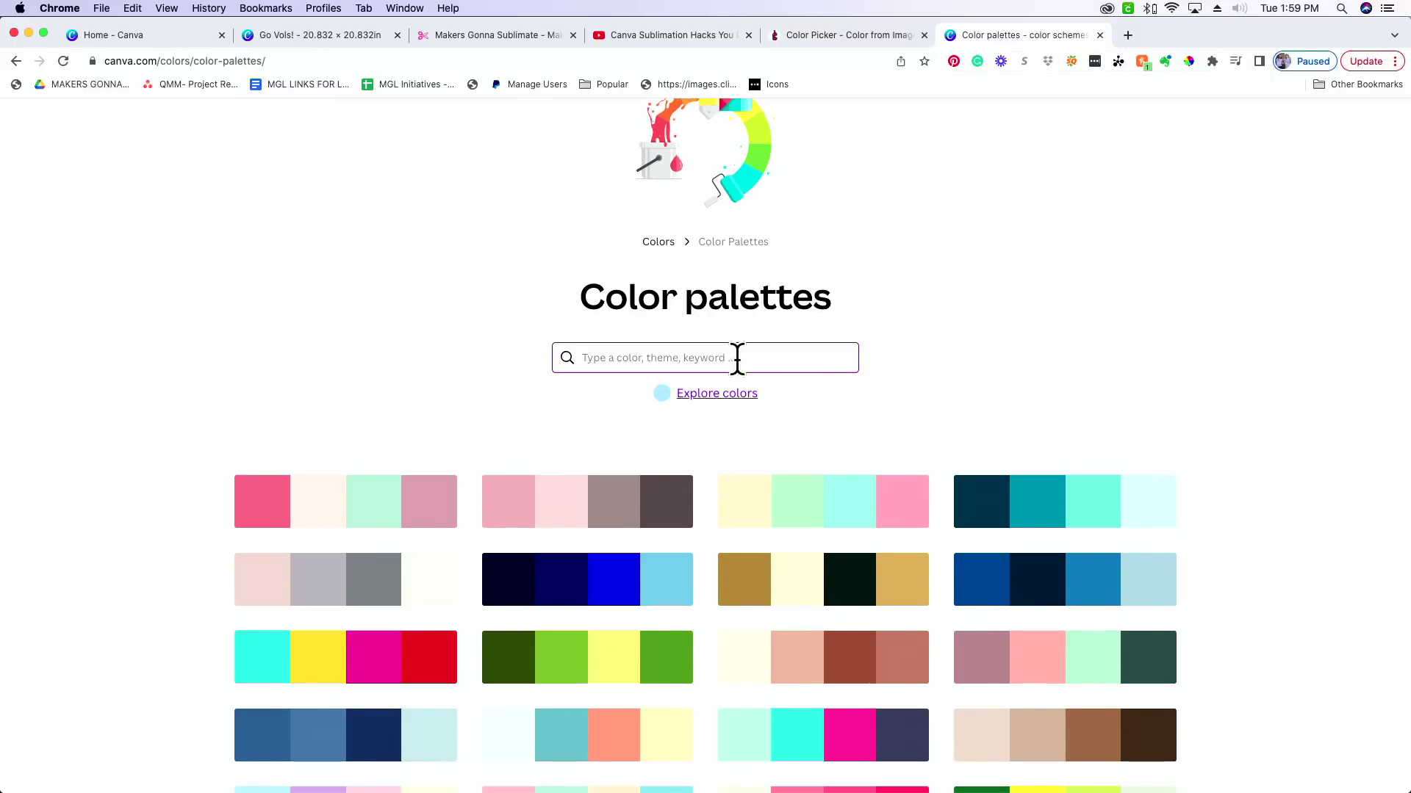
pyautogui.write('sun')
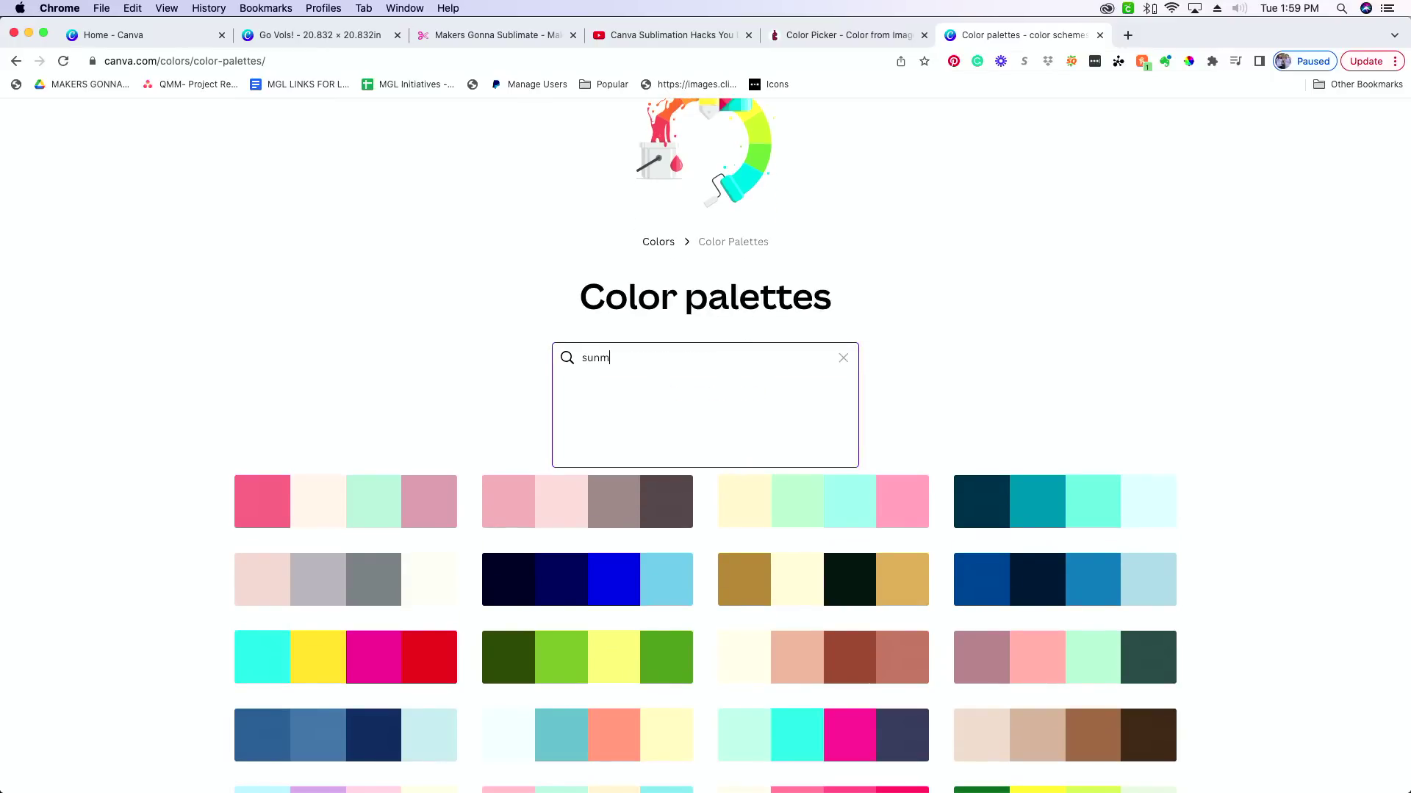
pyautogui.write('flower')
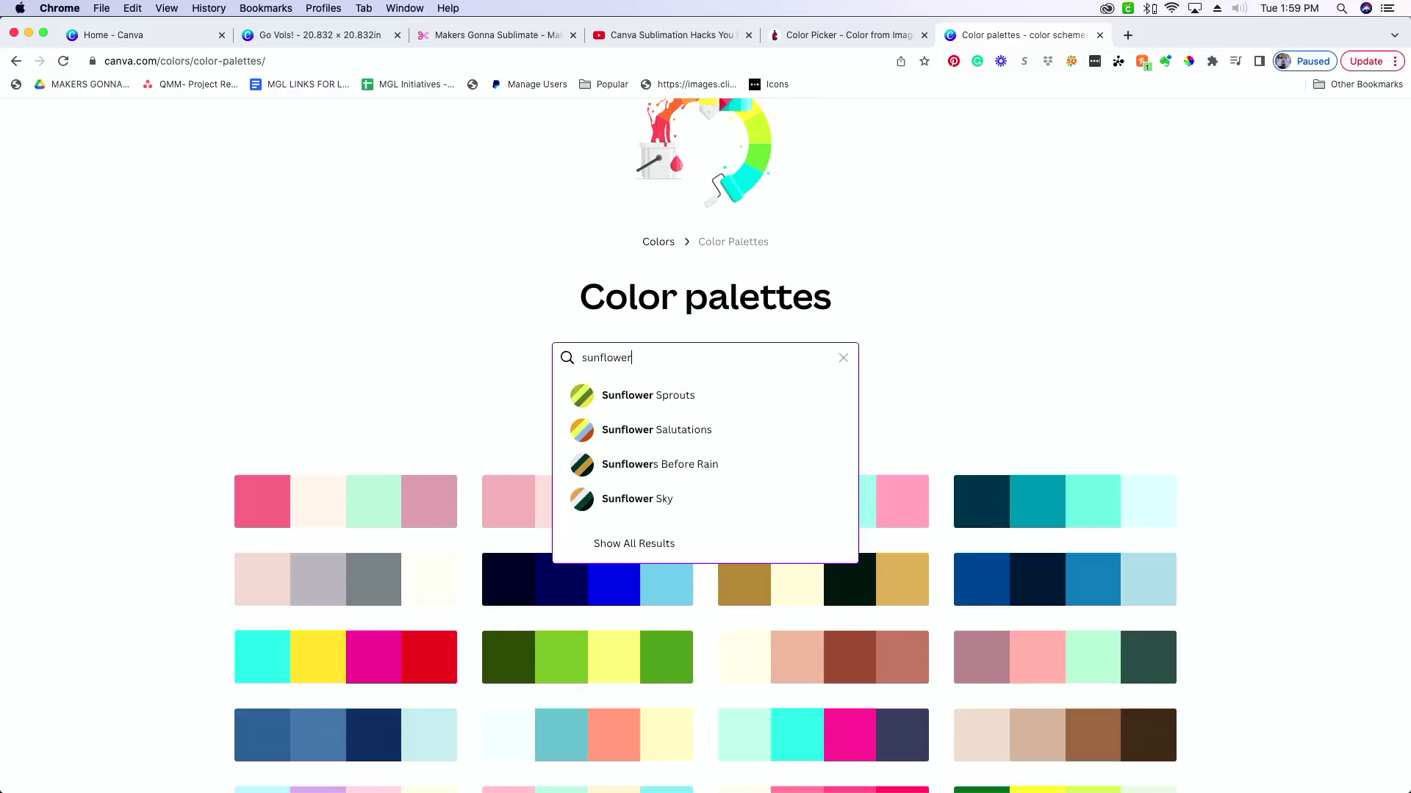
pyautogui.press('Return')
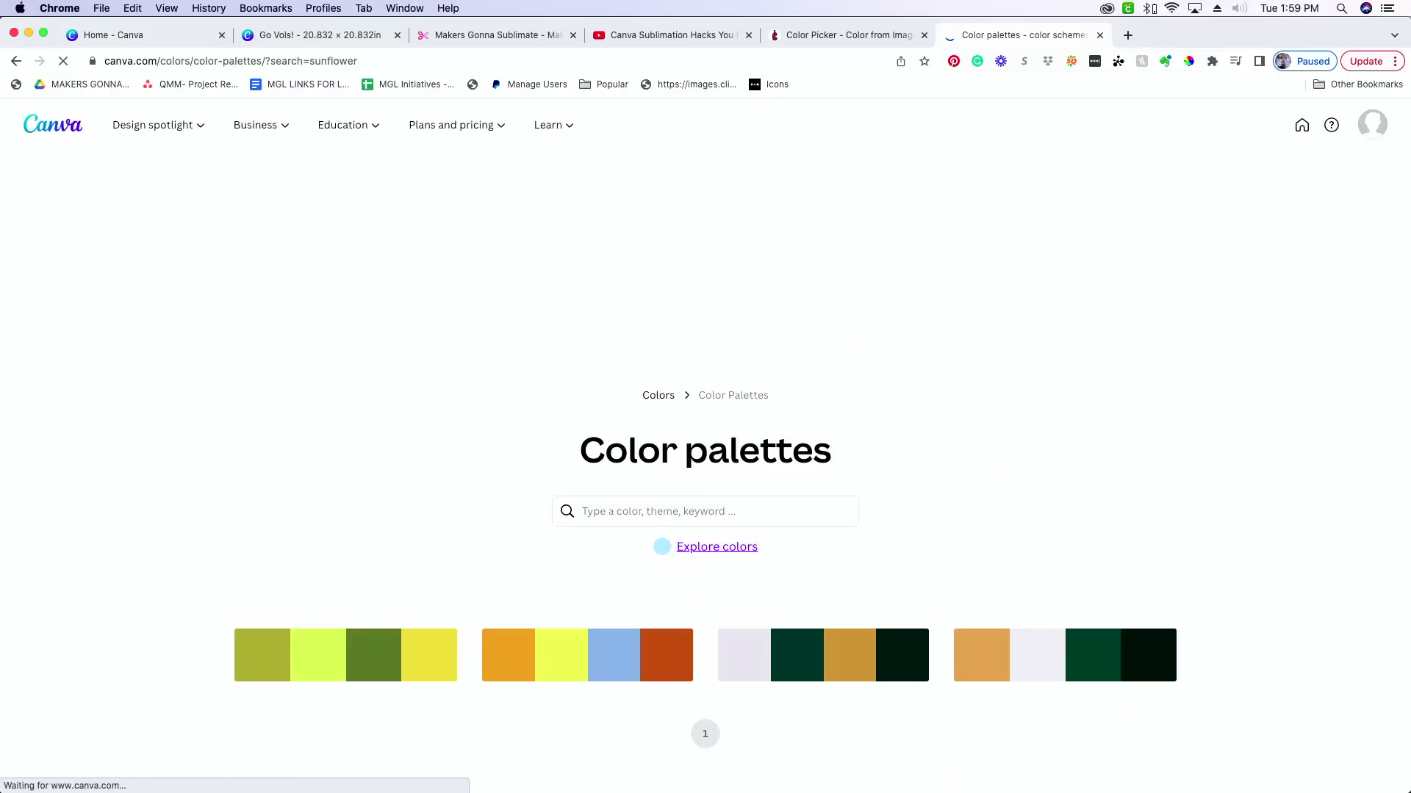
pyautogui.scroll(-2, 1083, 558)
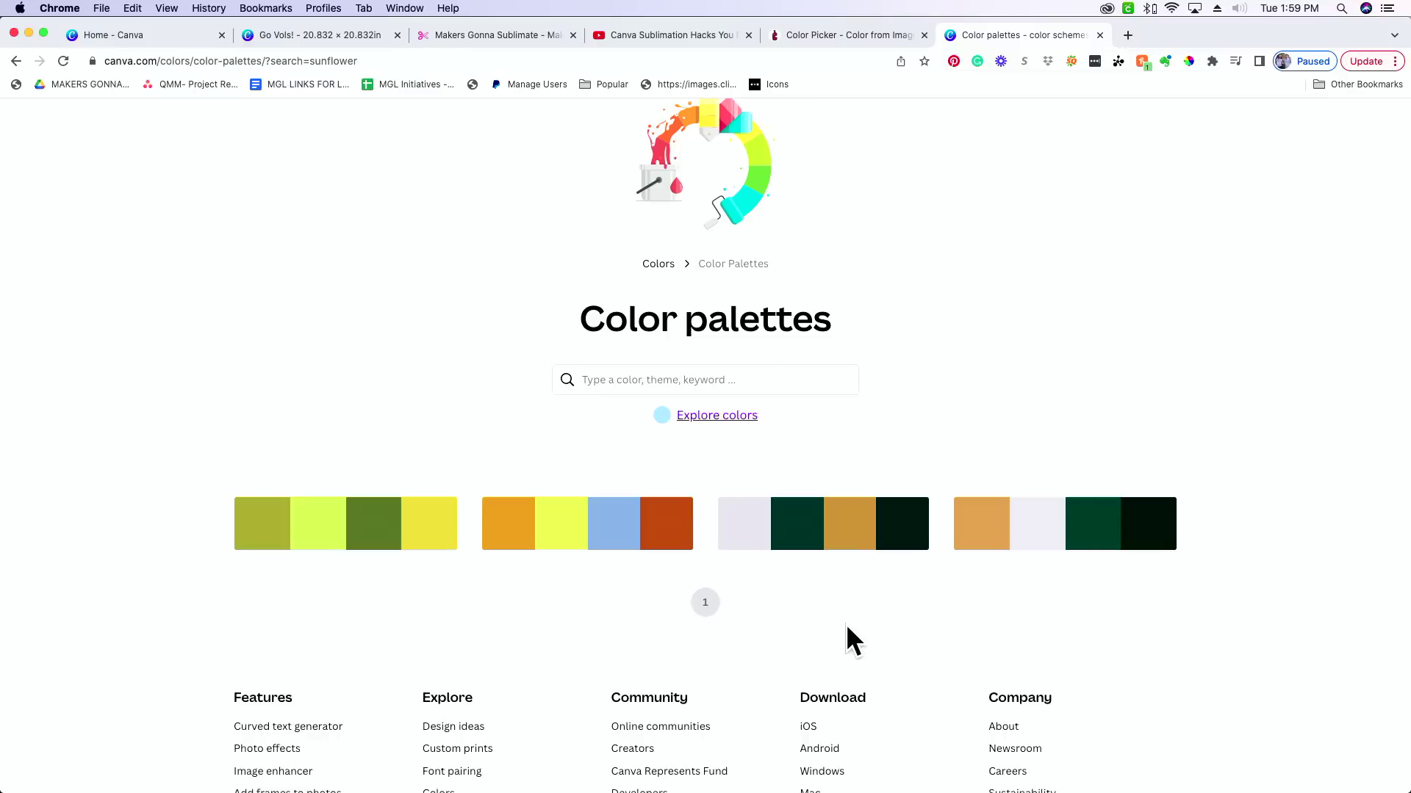
pyautogui.scroll(2, 846, 626)
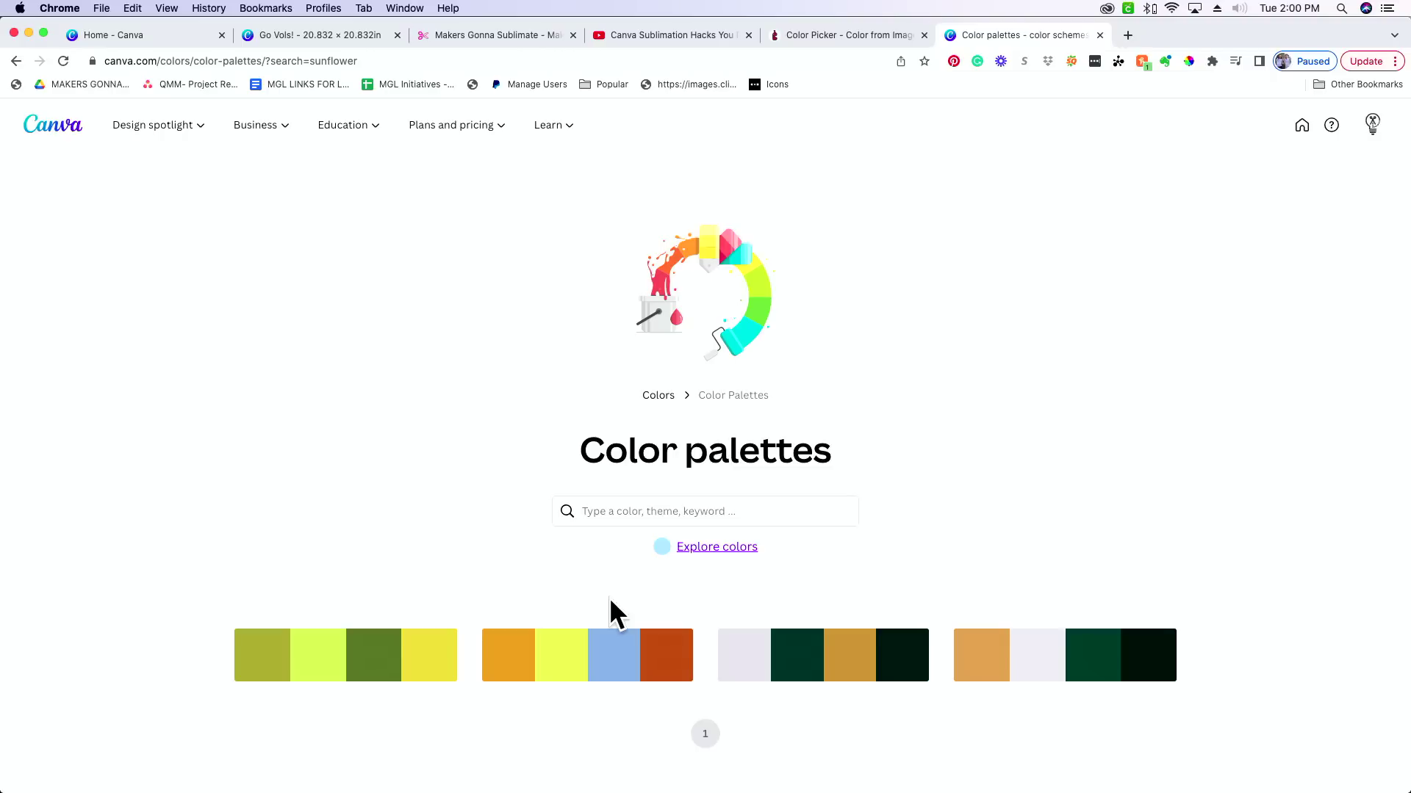
# Switch back to the Go Vols! design and view the whole page at 32% zoom with the side panel collapsed.
pyautogui.click(324, 38)
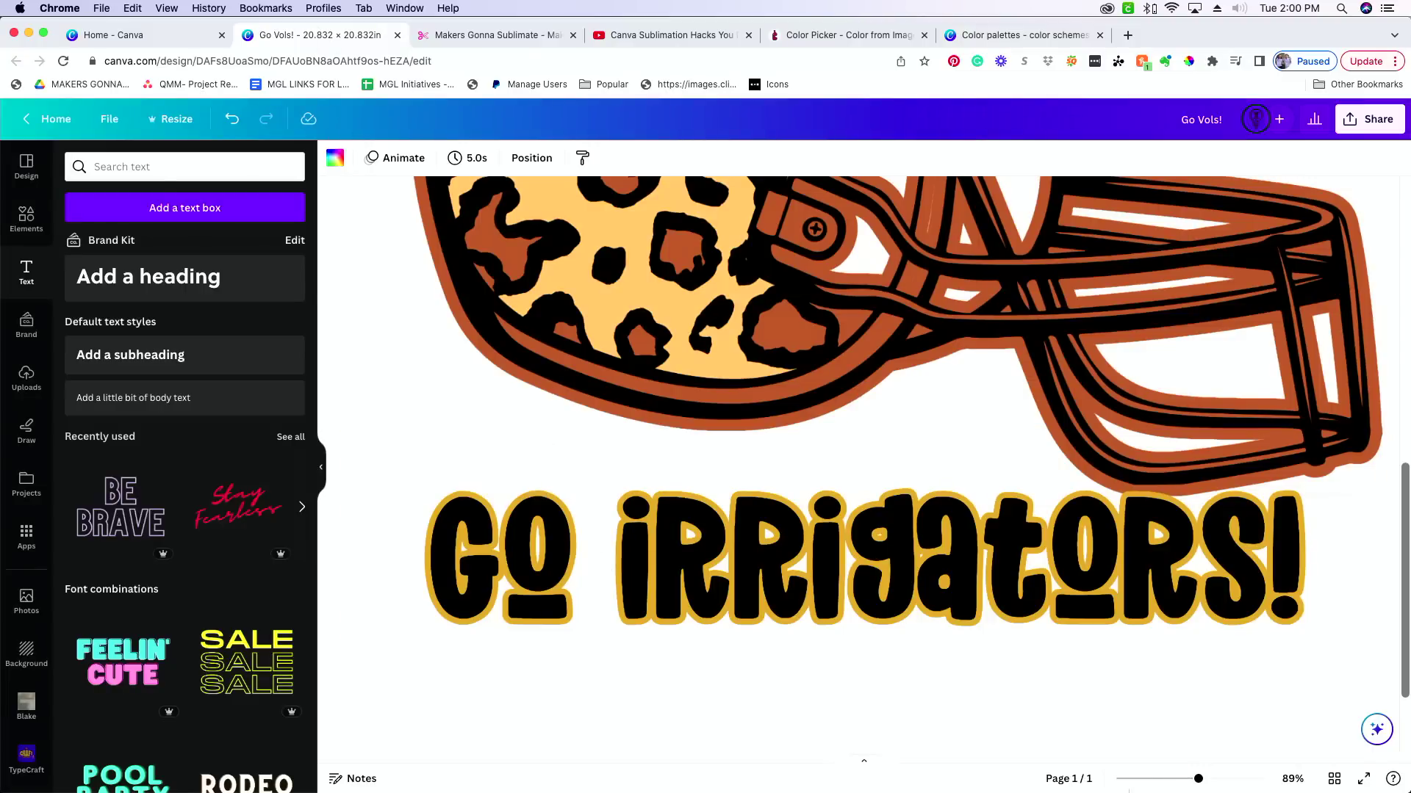
pyautogui.click(1161, 779)
pyautogui.click(1177, 570)
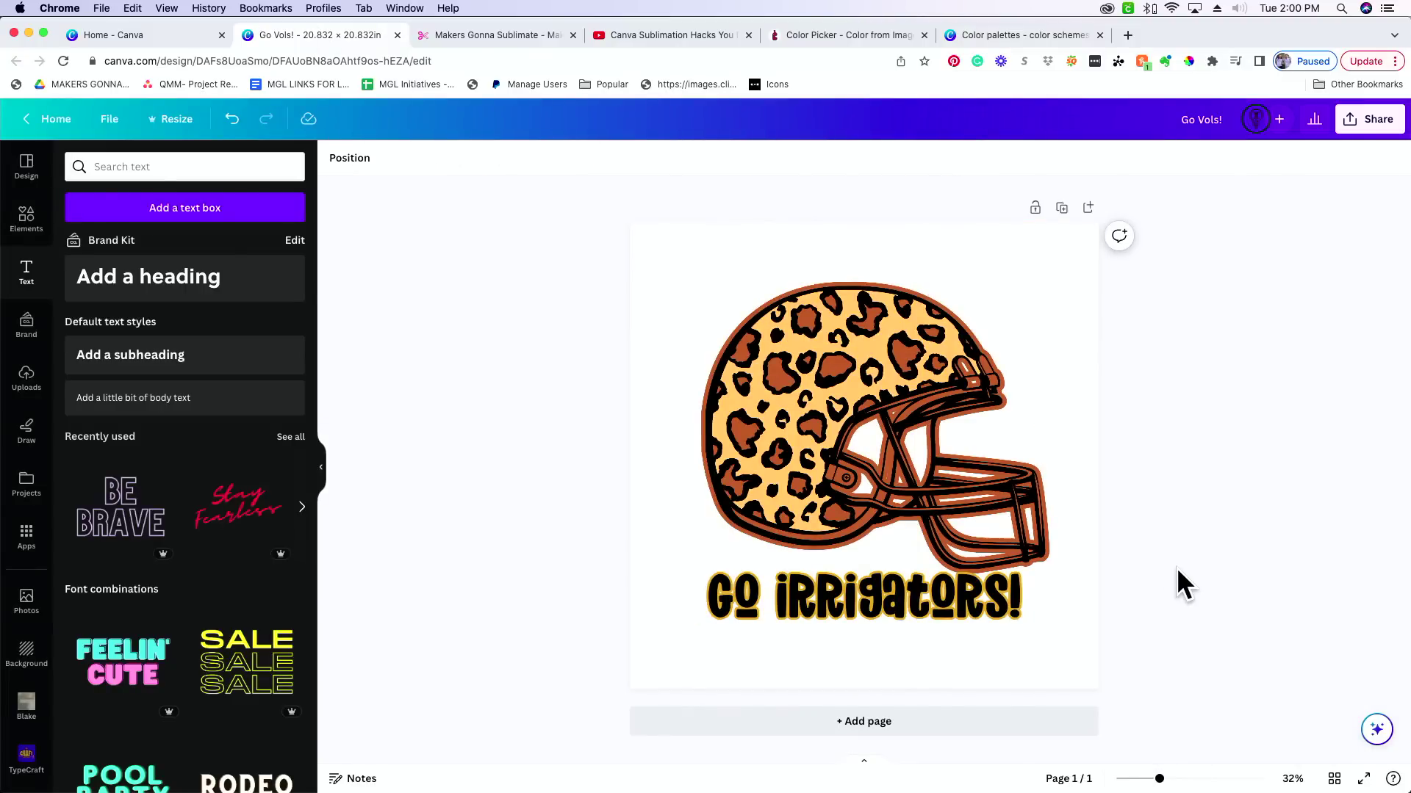
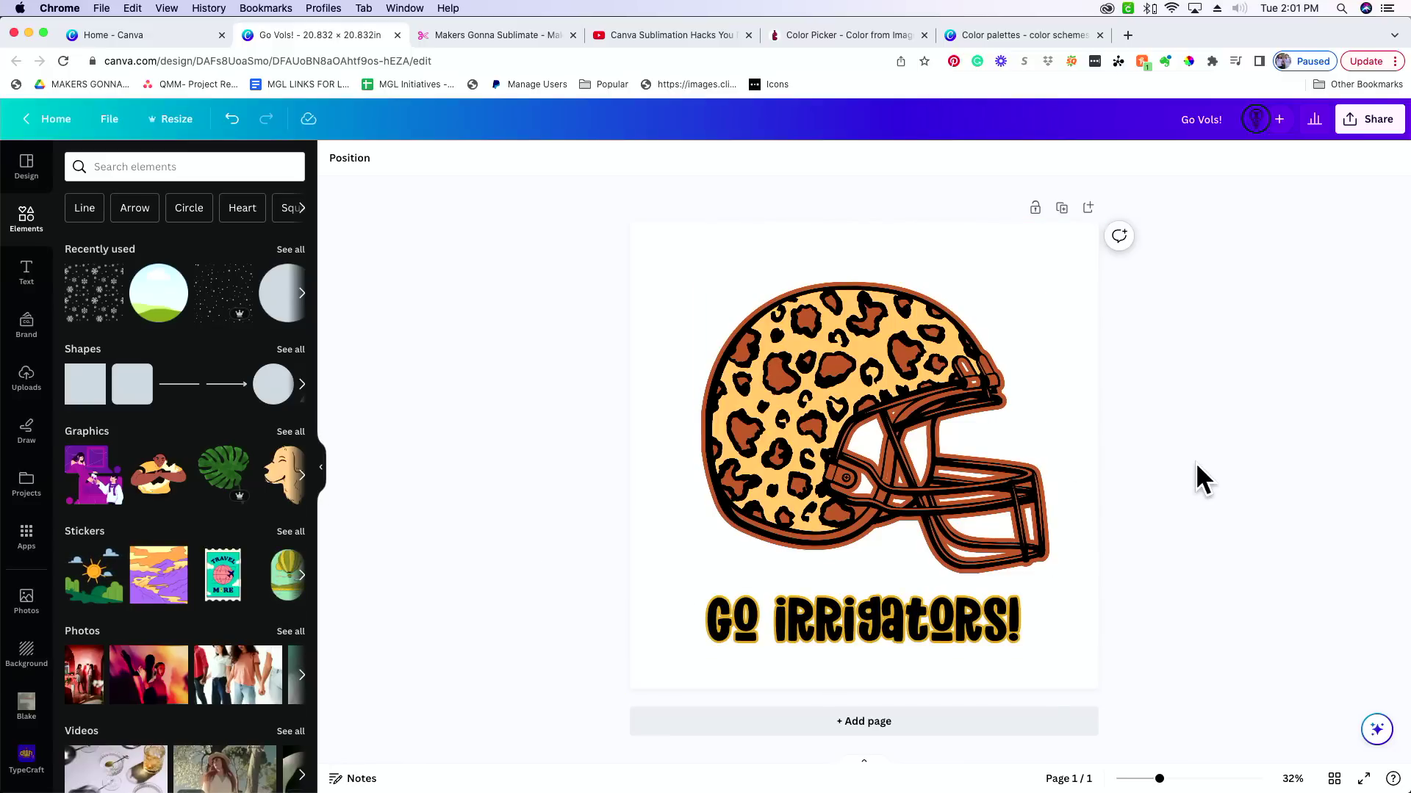
pyautogui.click(322, 470)
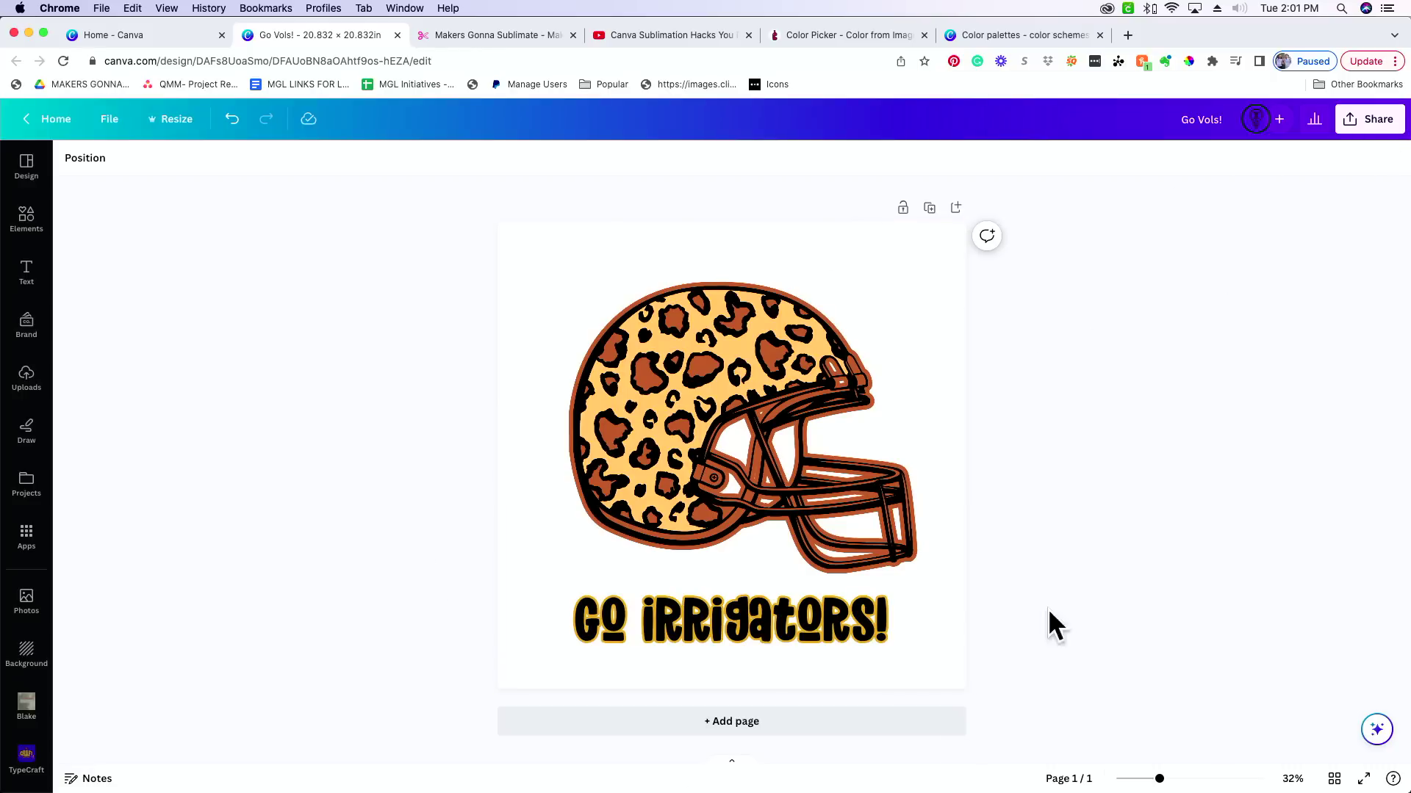
# Download the design as a PDF Print file using the CMYK (best for professional printing) color profile.
pyautogui.click(1378, 120)
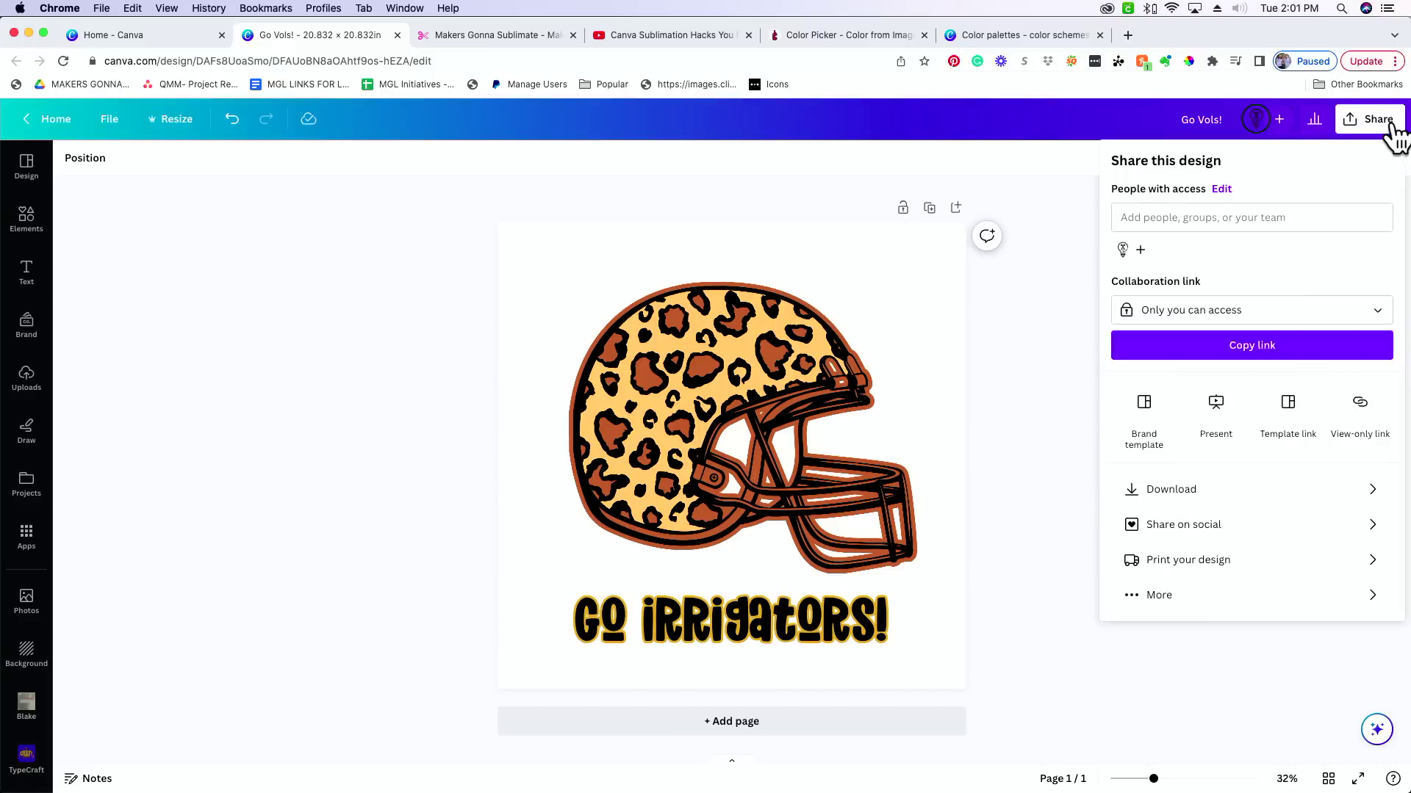
pyautogui.click(1246, 493)
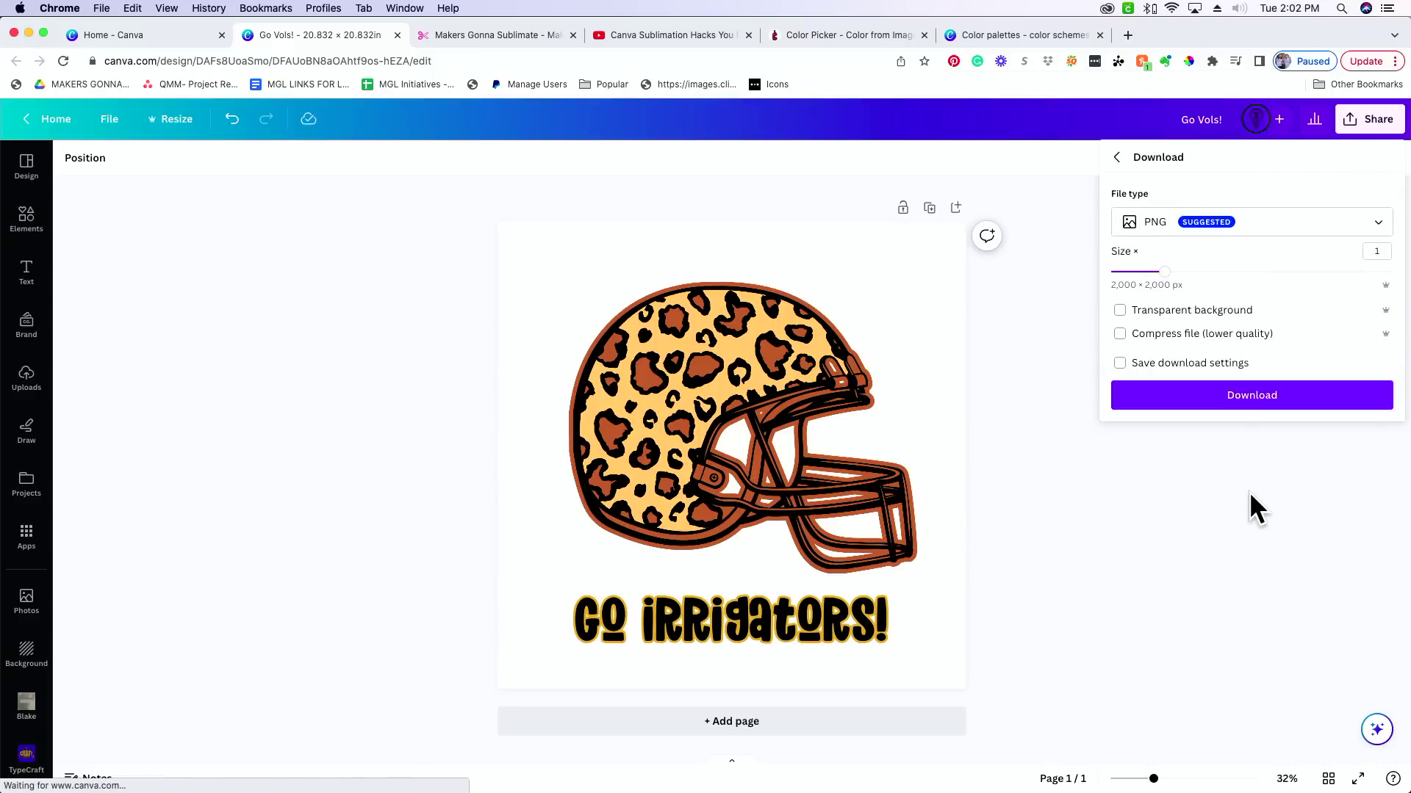
pyautogui.click(1248, 233)
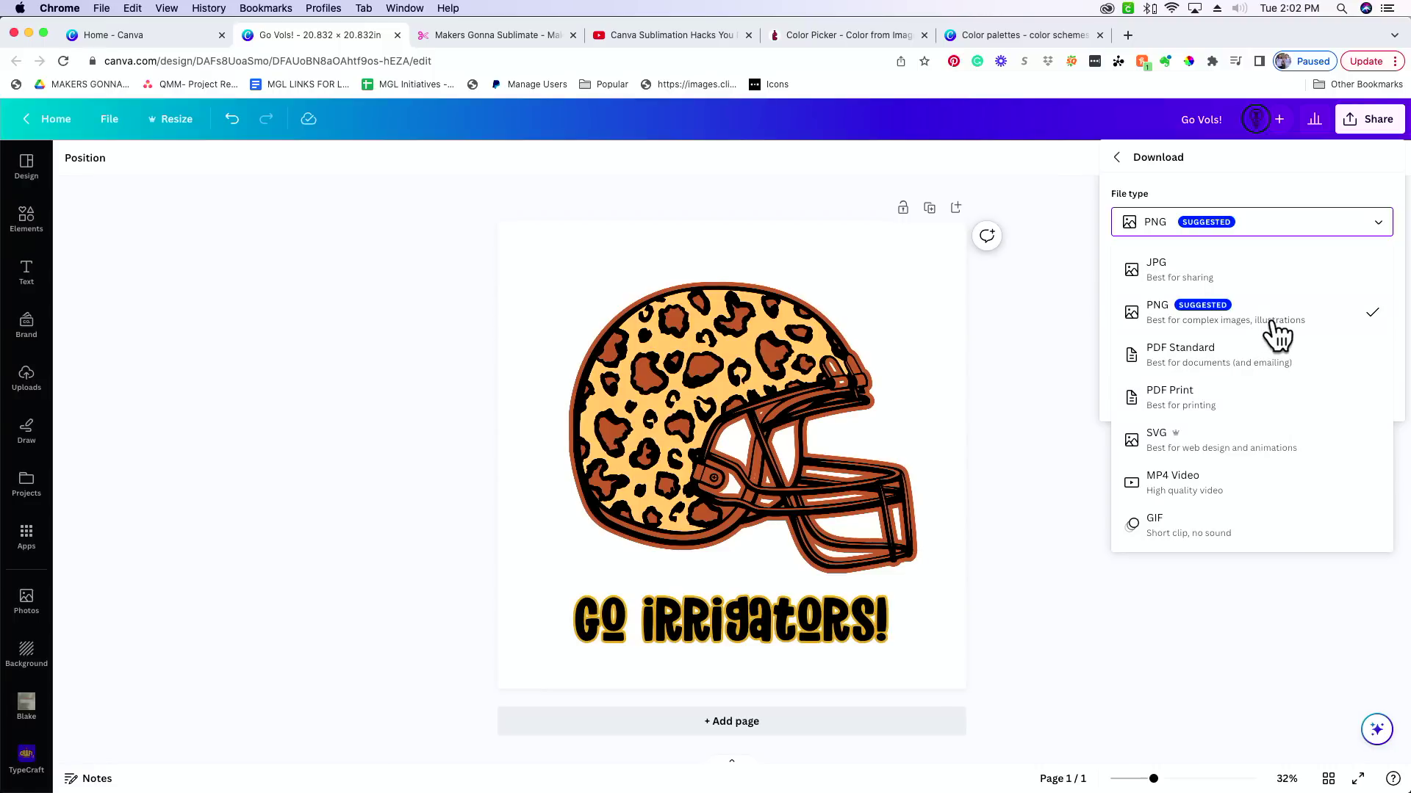
pyautogui.click(1258, 414)
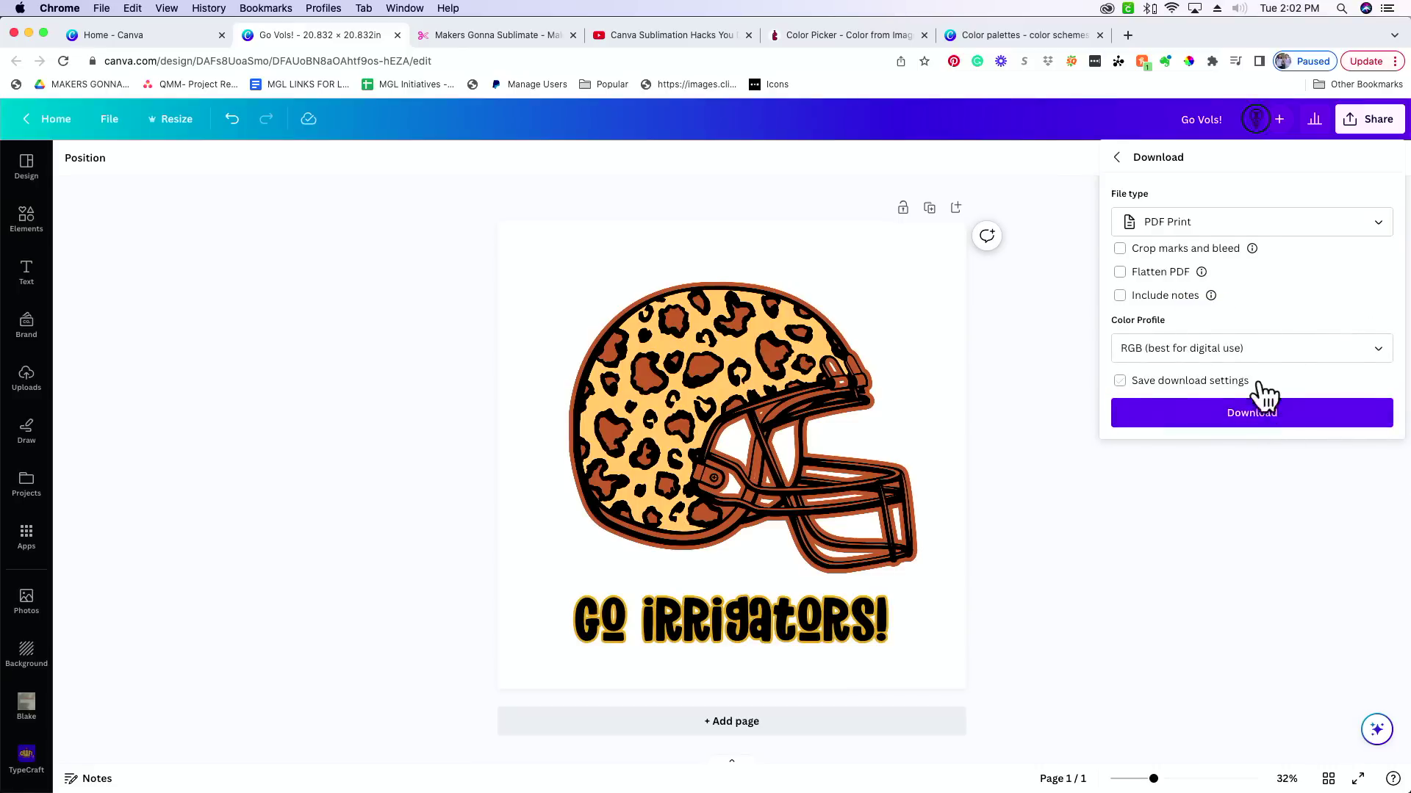
pyautogui.click(1304, 358)
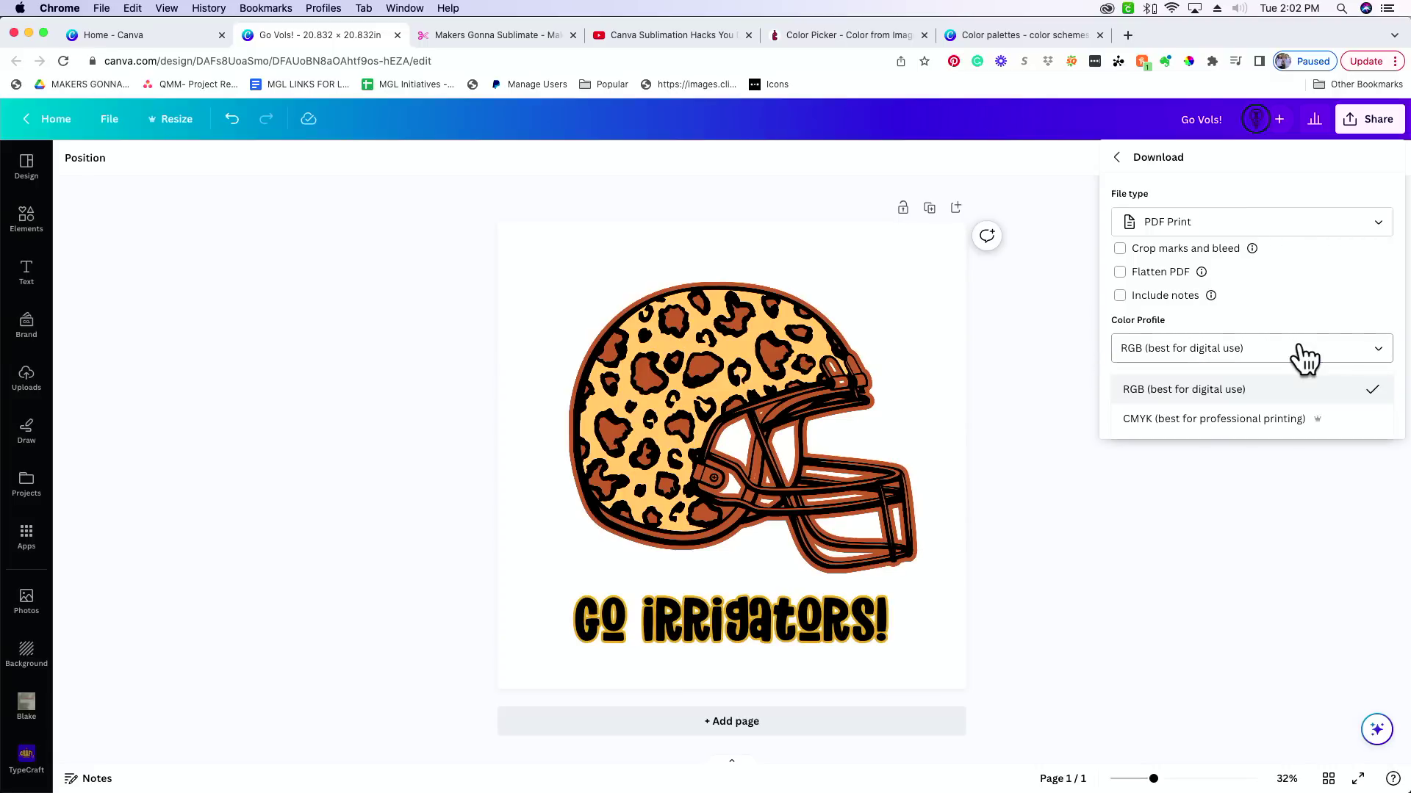
pyautogui.click(1305, 421)
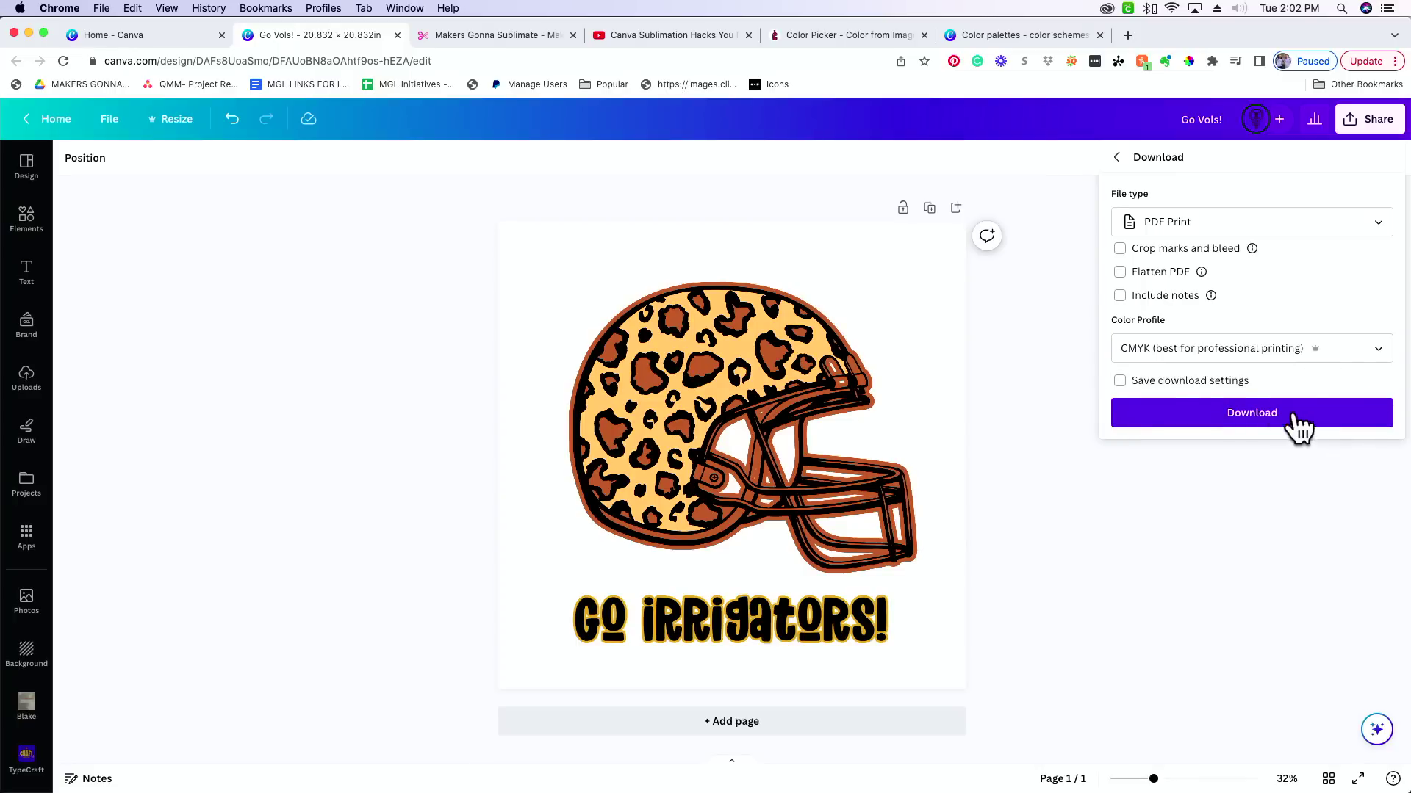
pyautogui.click(1233, 419)
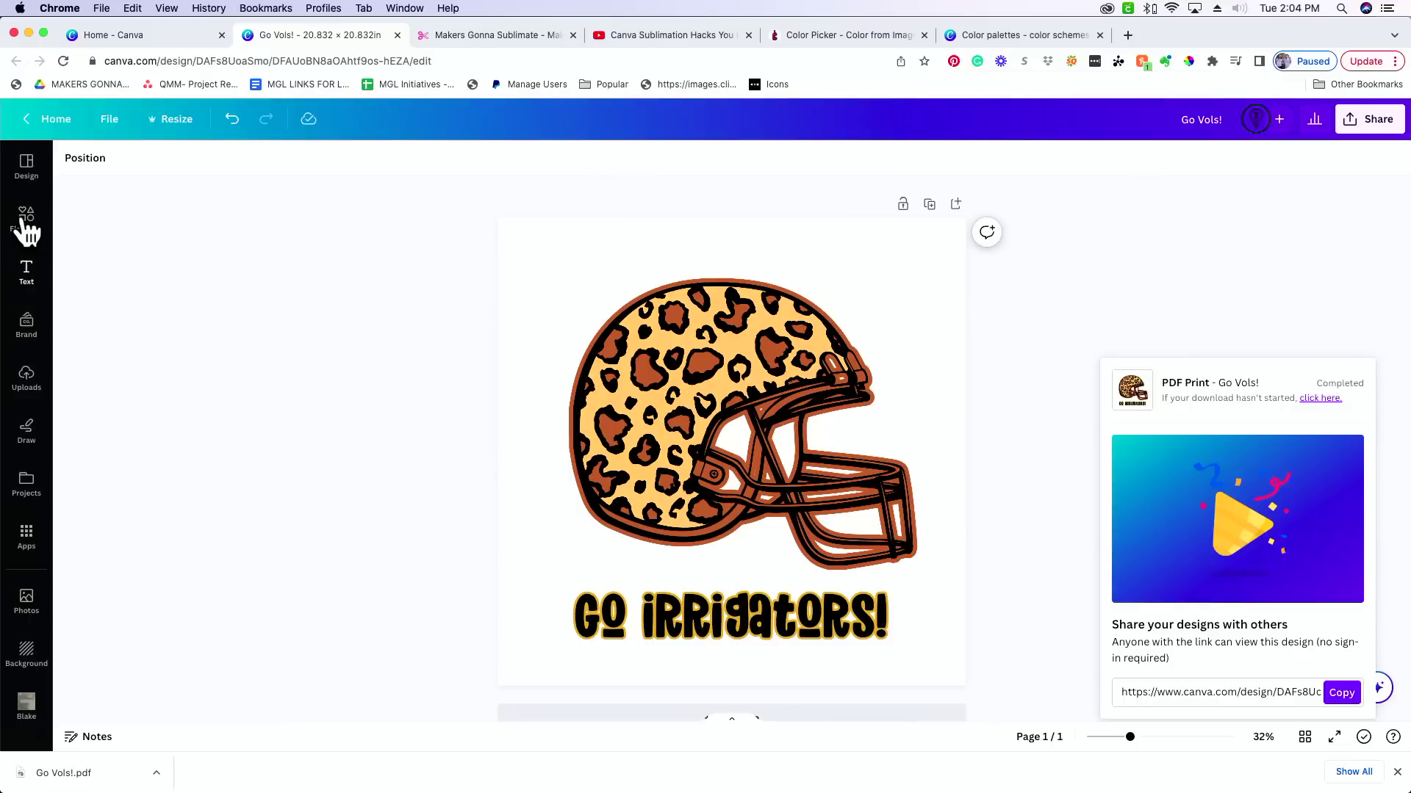
# Search the design templates for "T-Shirts".
pyautogui.click(24, 173)
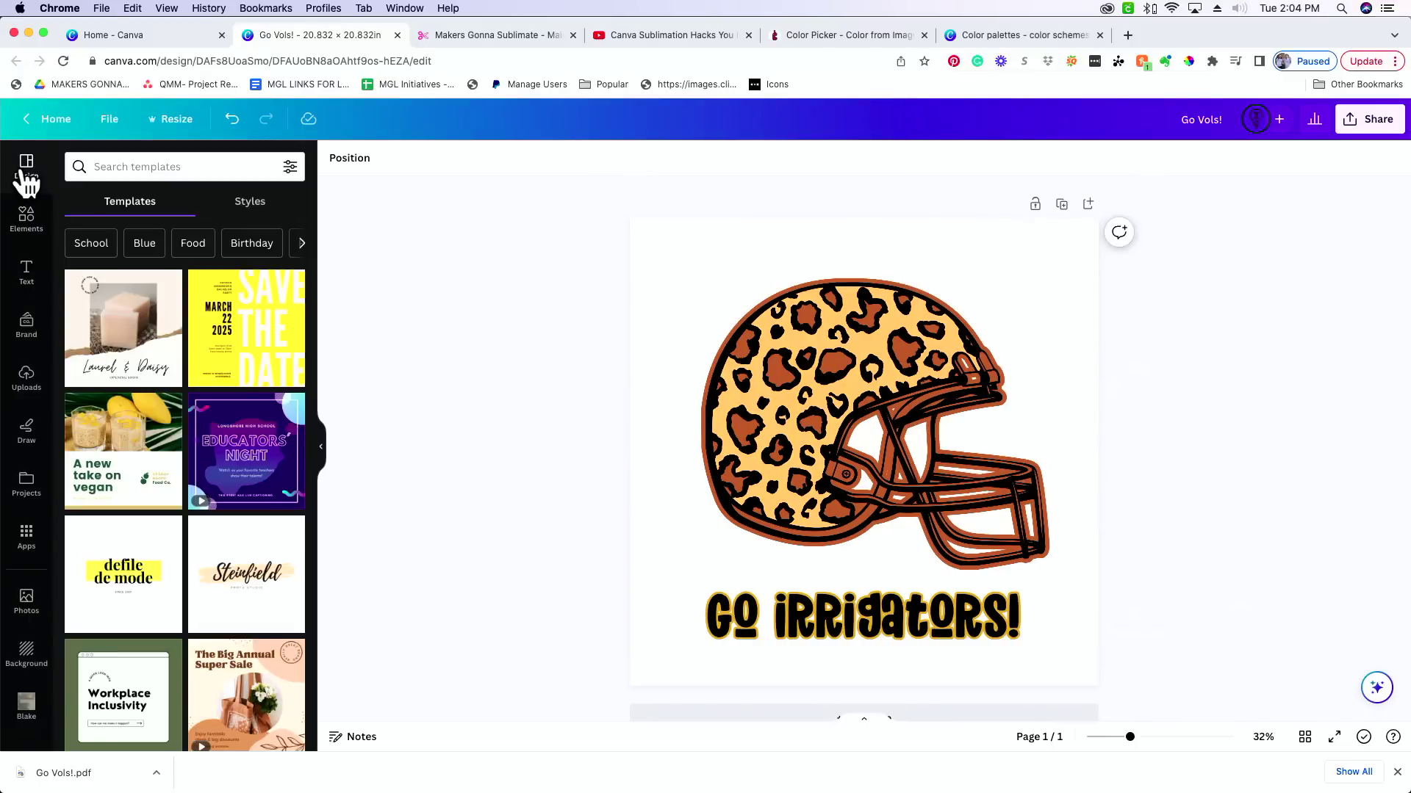
pyautogui.click(171, 171)
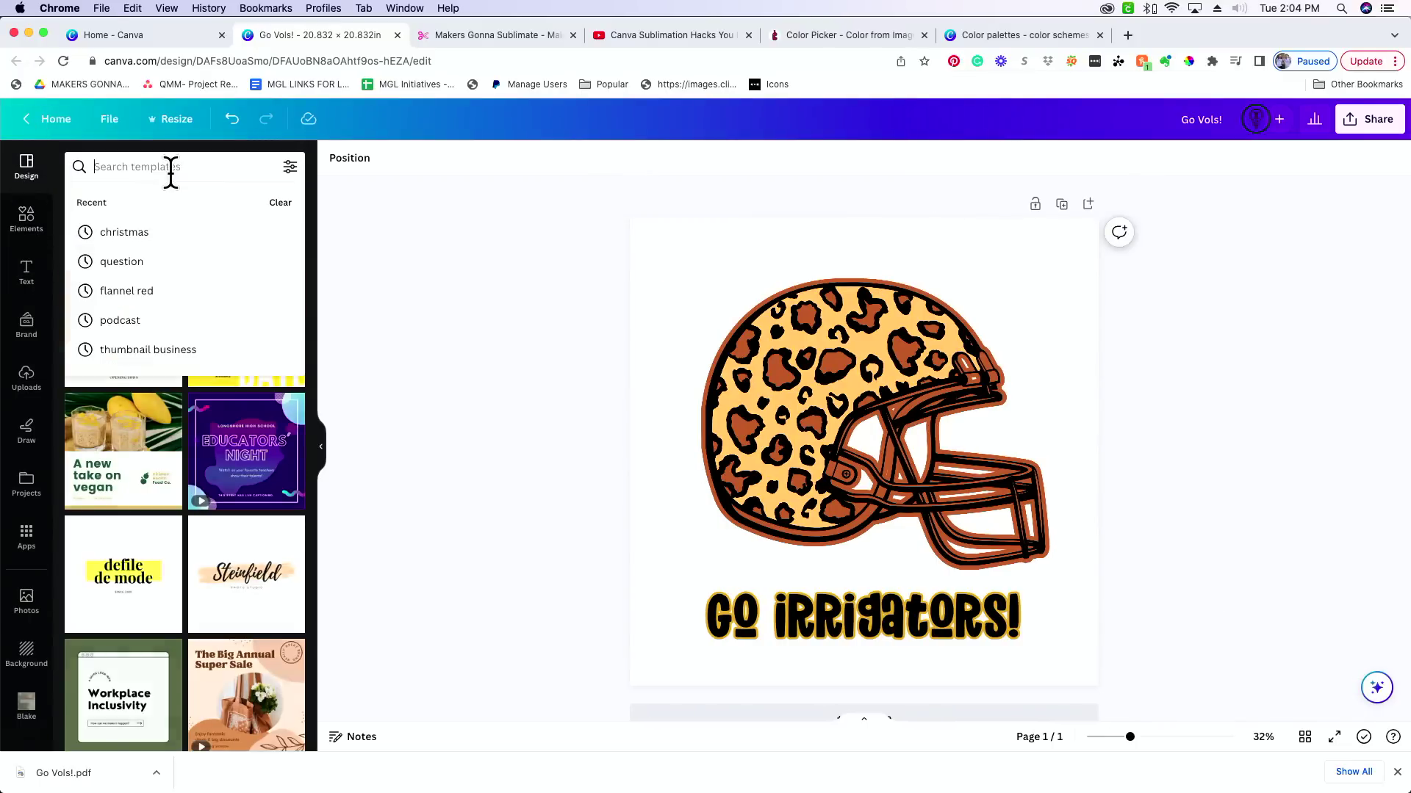
pyautogui.write('tshirt')
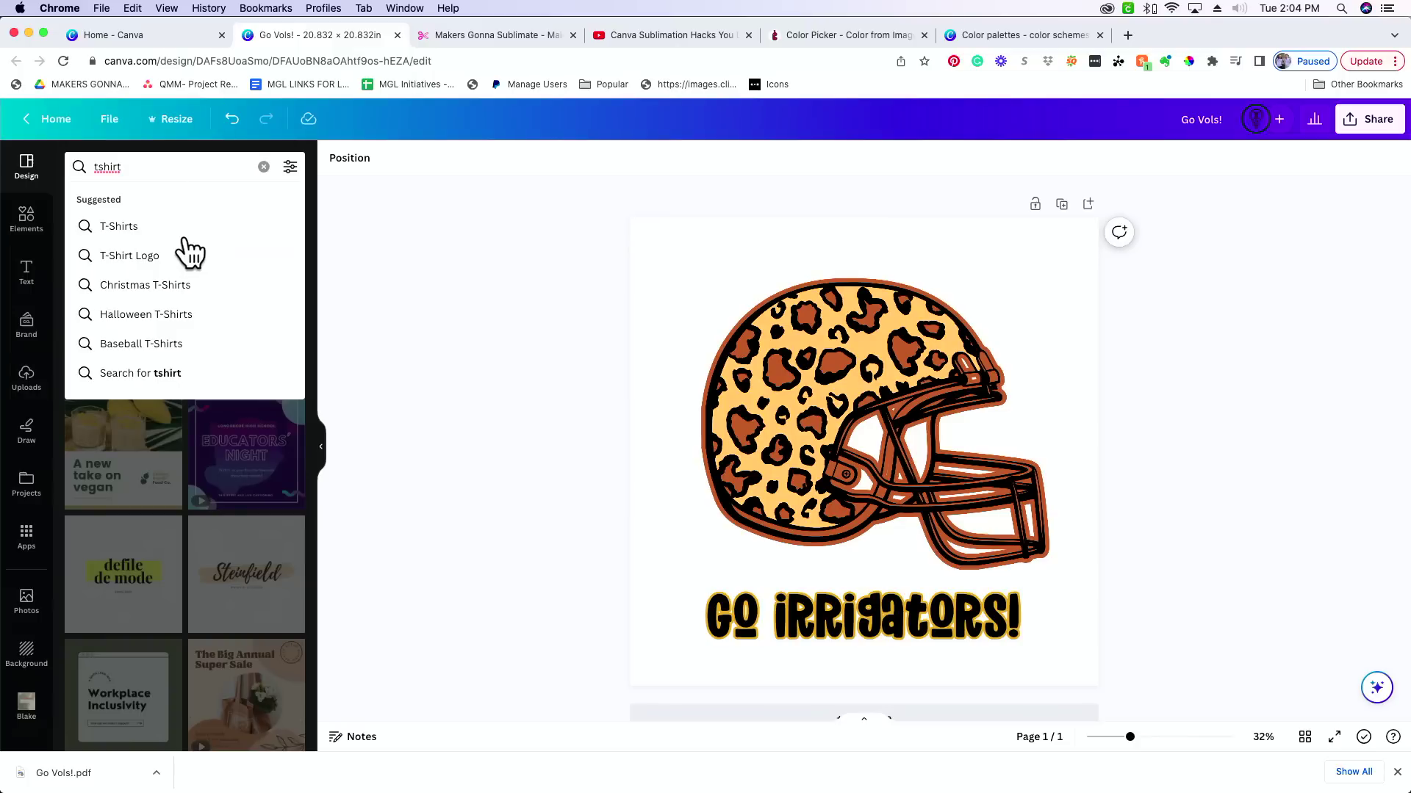
pyautogui.click(185, 228)
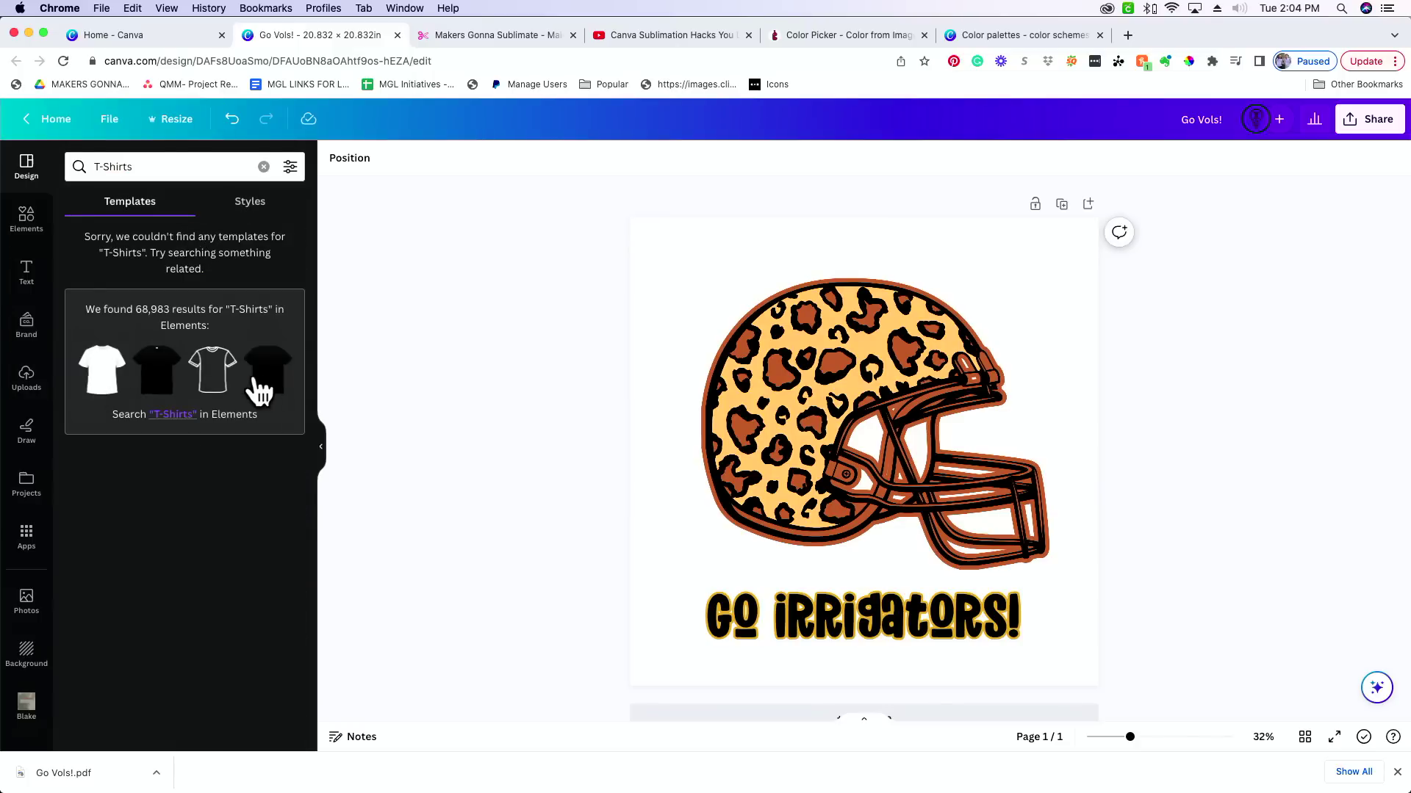
# Add the outlined T-shirt graphic to the page and shrink the helmet and "Go Irrigators!" text together into the page's lower-right area.
pyautogui.click(214, 378)
pyautogui.moveTo(852, 522); pyautogui.dragTo(720, 452)
pyautogui.moveTo(1177, 421); pyautogui.dragTo(916, 639)
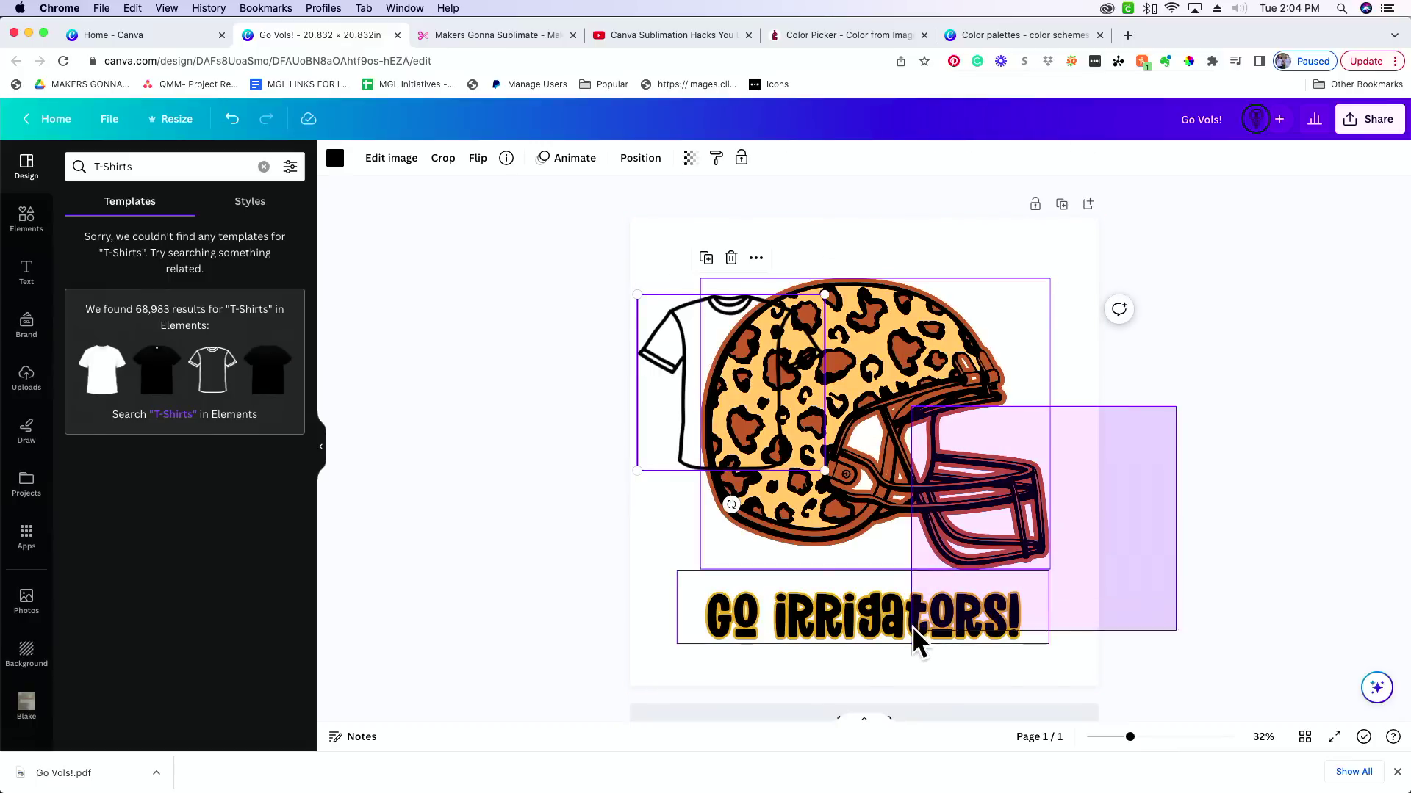
pyautogui.moveTo(763, 410); pyautogui.dragTo(938, 632)
# Move the outlined T-shirt up the page, enlarge it to nearly fill the page, and try different horizontal positions.
pyautogui.moveTo(736, 429); pyautogui.dragTo(735, 367)
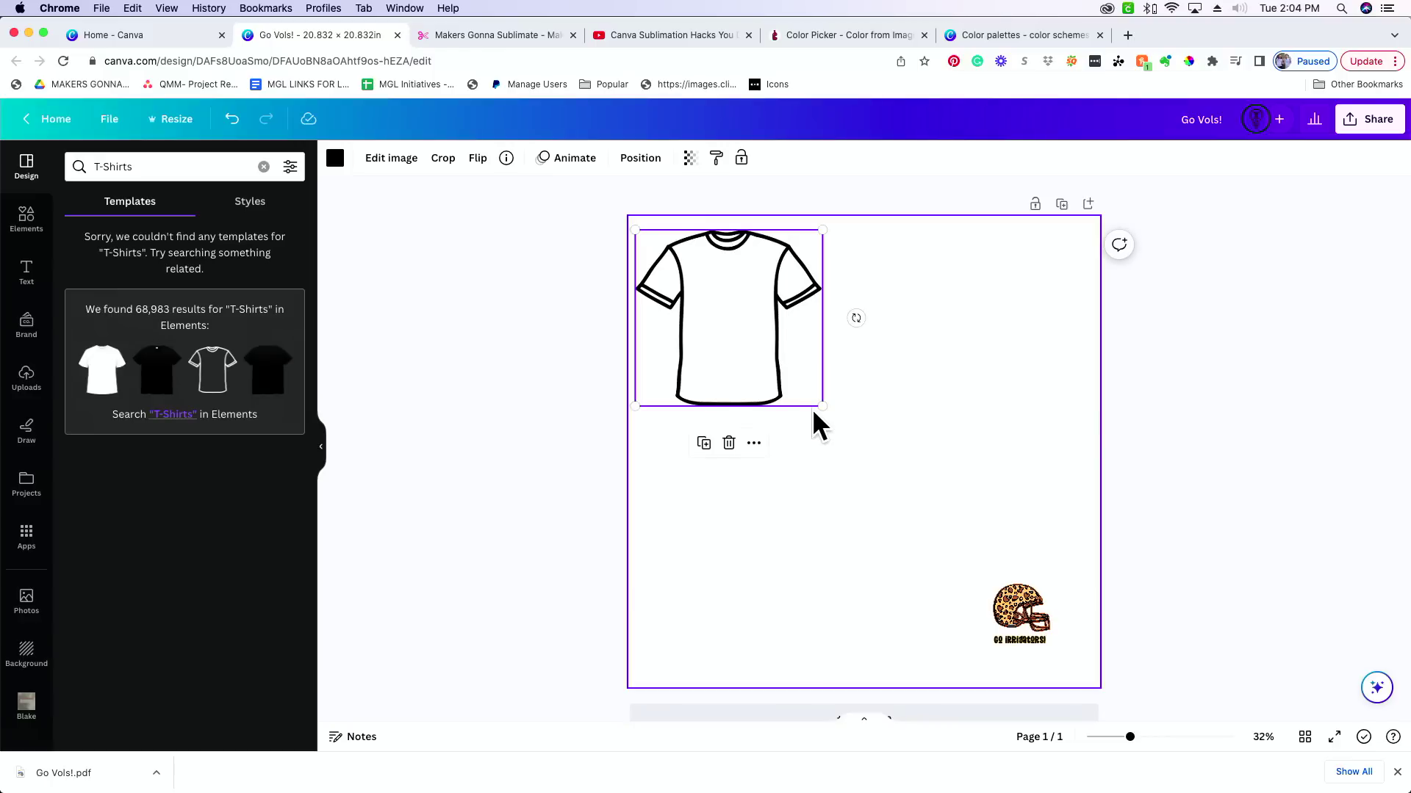
pyautogui.moveTo(815, 401); pyautogui.dragTo(1056, 702)
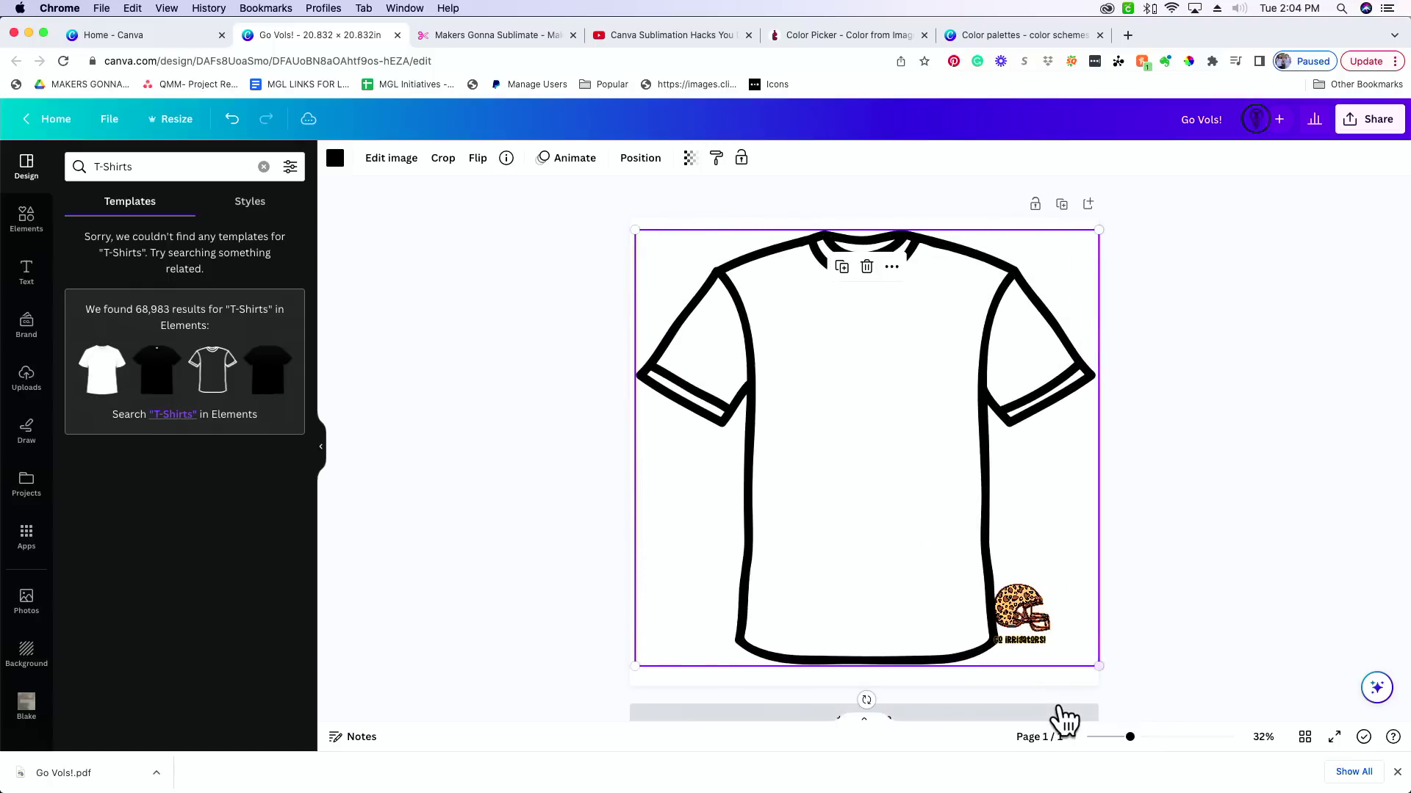
pyautogui.moveTo(963, 609); pyautogui.dragTo(879, 574)
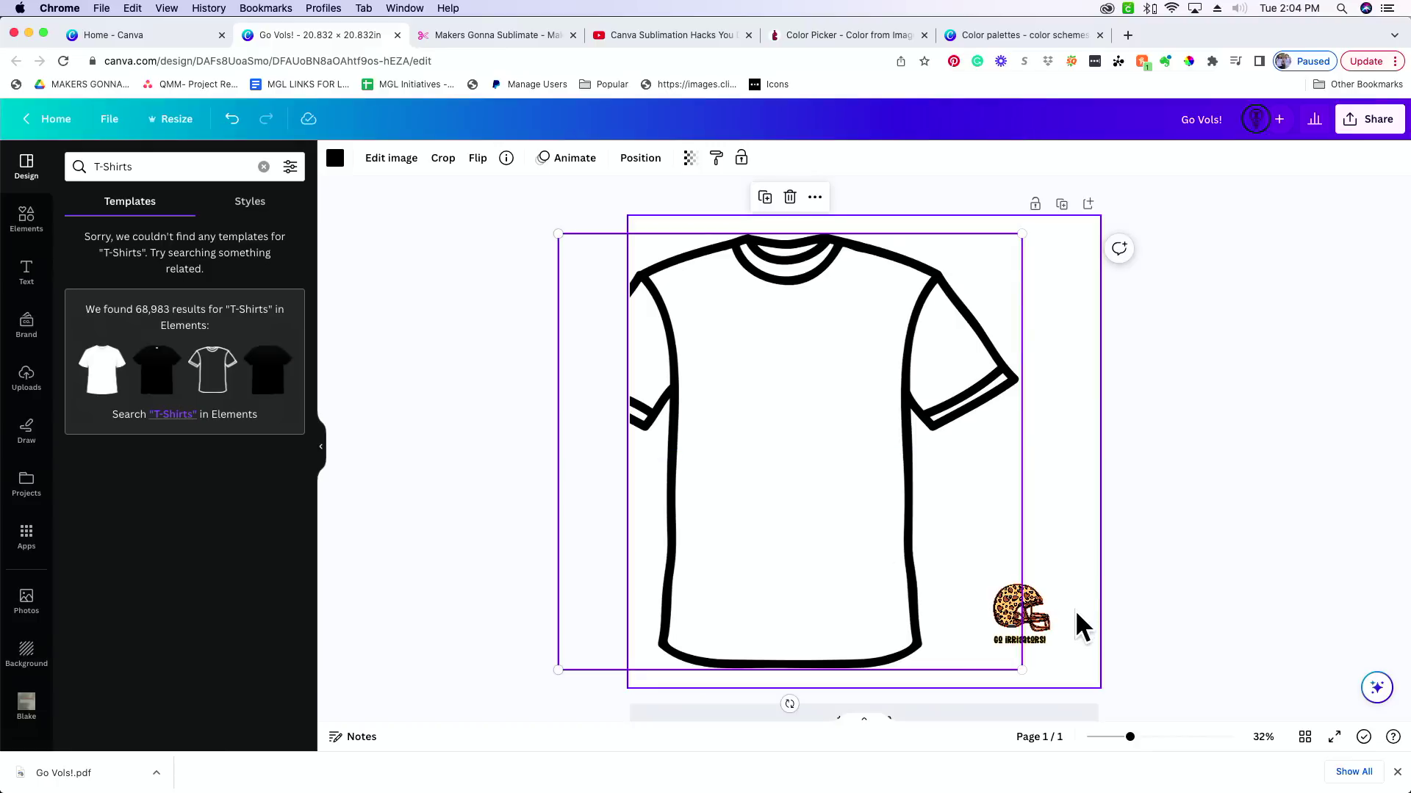
pyautogui.moveTo(841, 464); pyautogui.dragTo(914, 438)
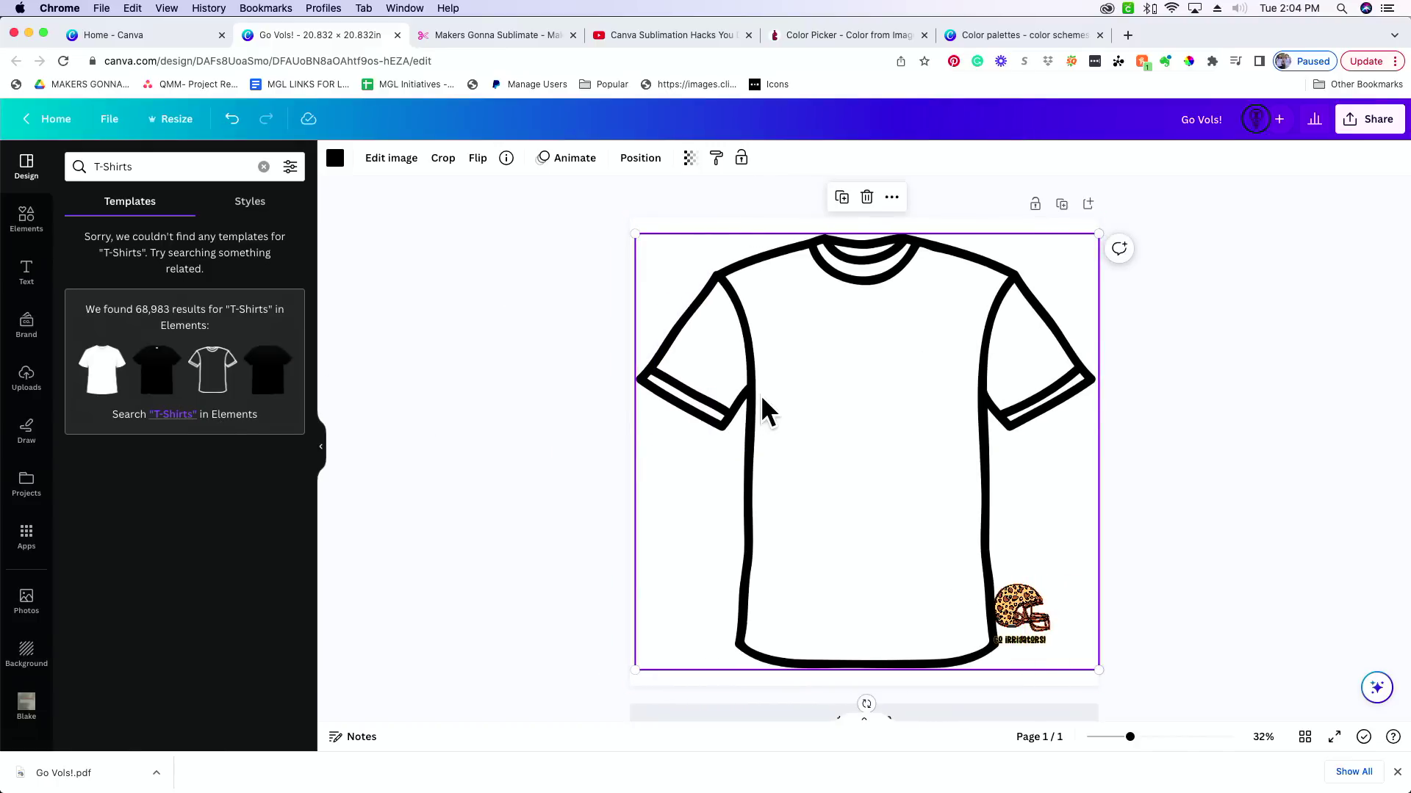
pyautogui.press('super+z')
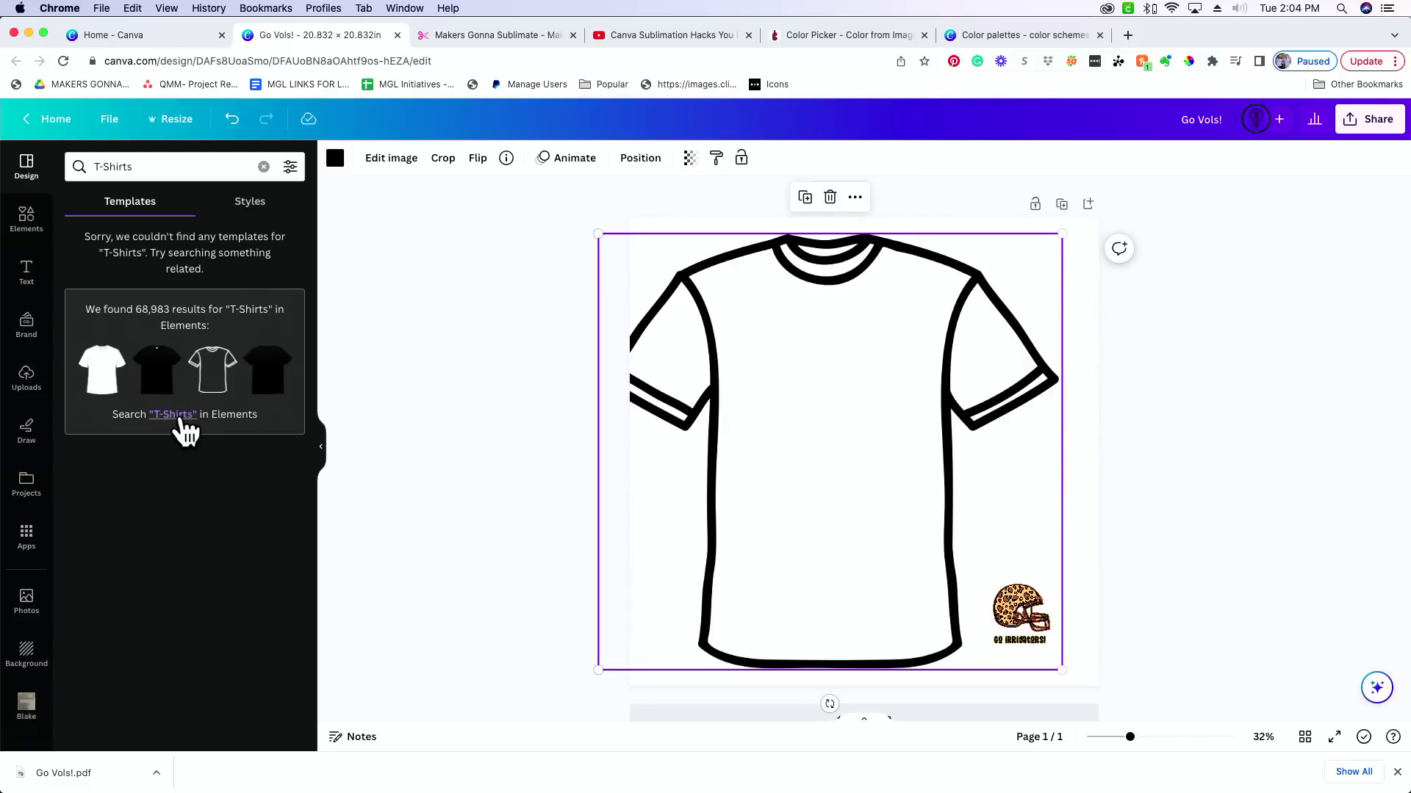
# Browse all T-Shirts graphics in Elements and delete the outlined T-shirt from the page.
pyautogui.click(176, 416)
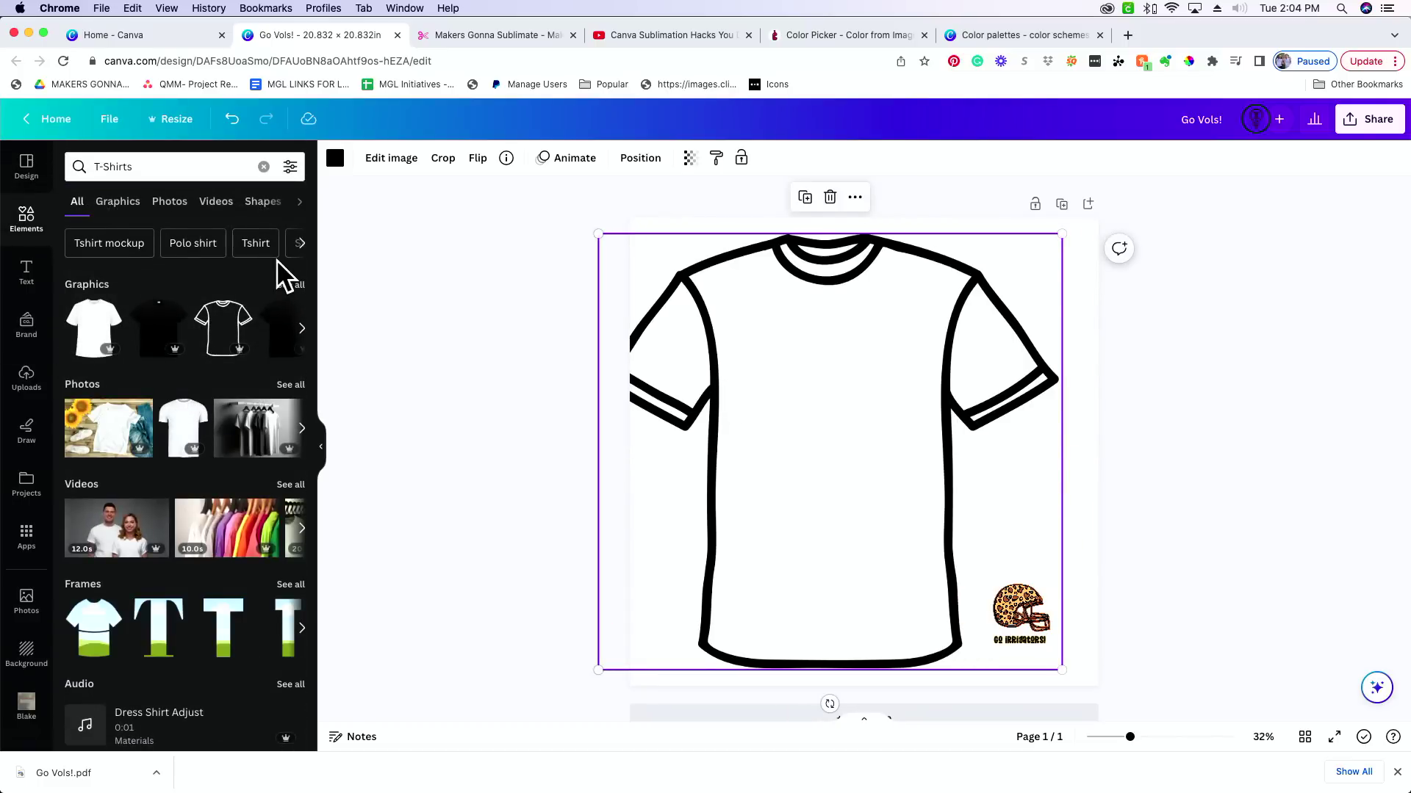
pyautogui.click(291, 285)
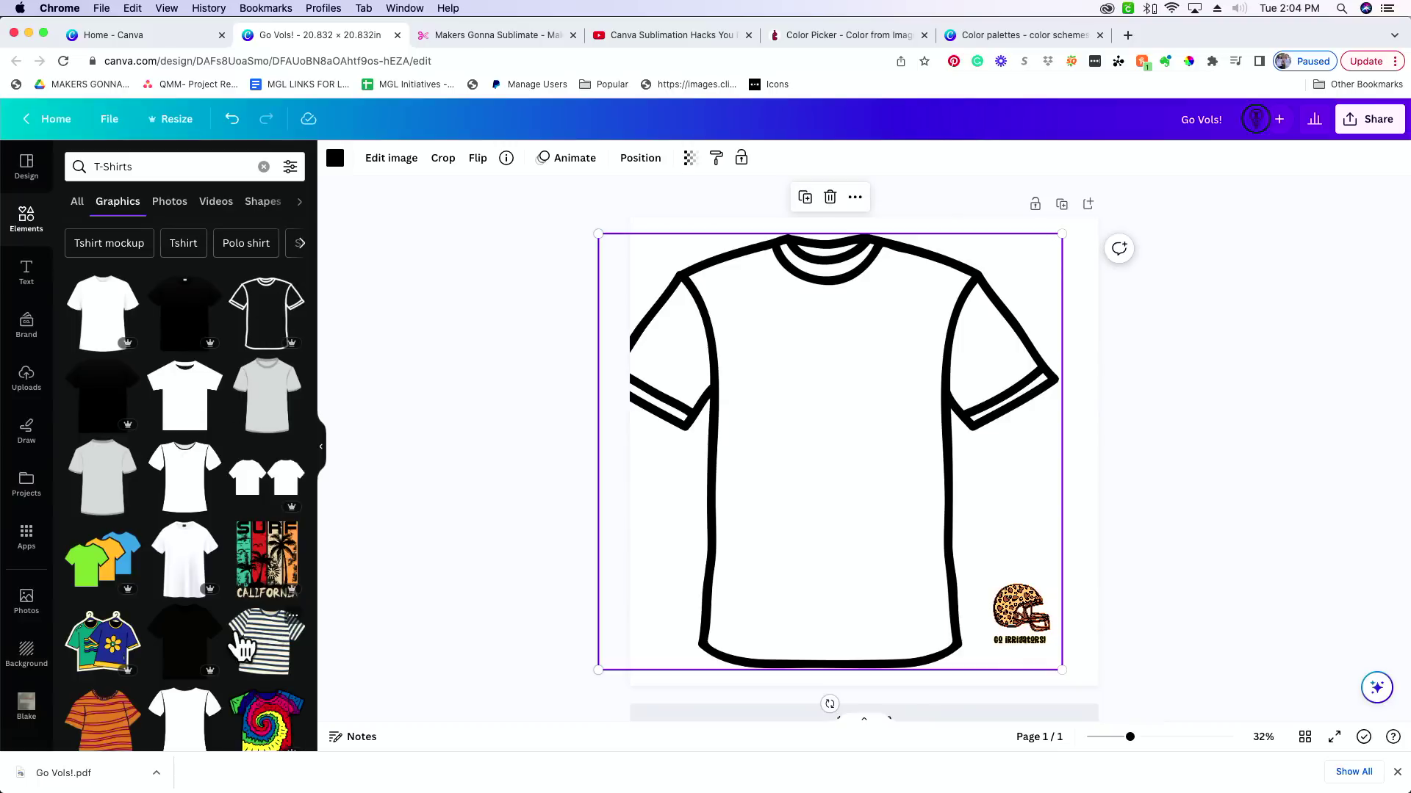
pyautogui.scroll(-3, 221, 610)
pyautogui.press('Delete')
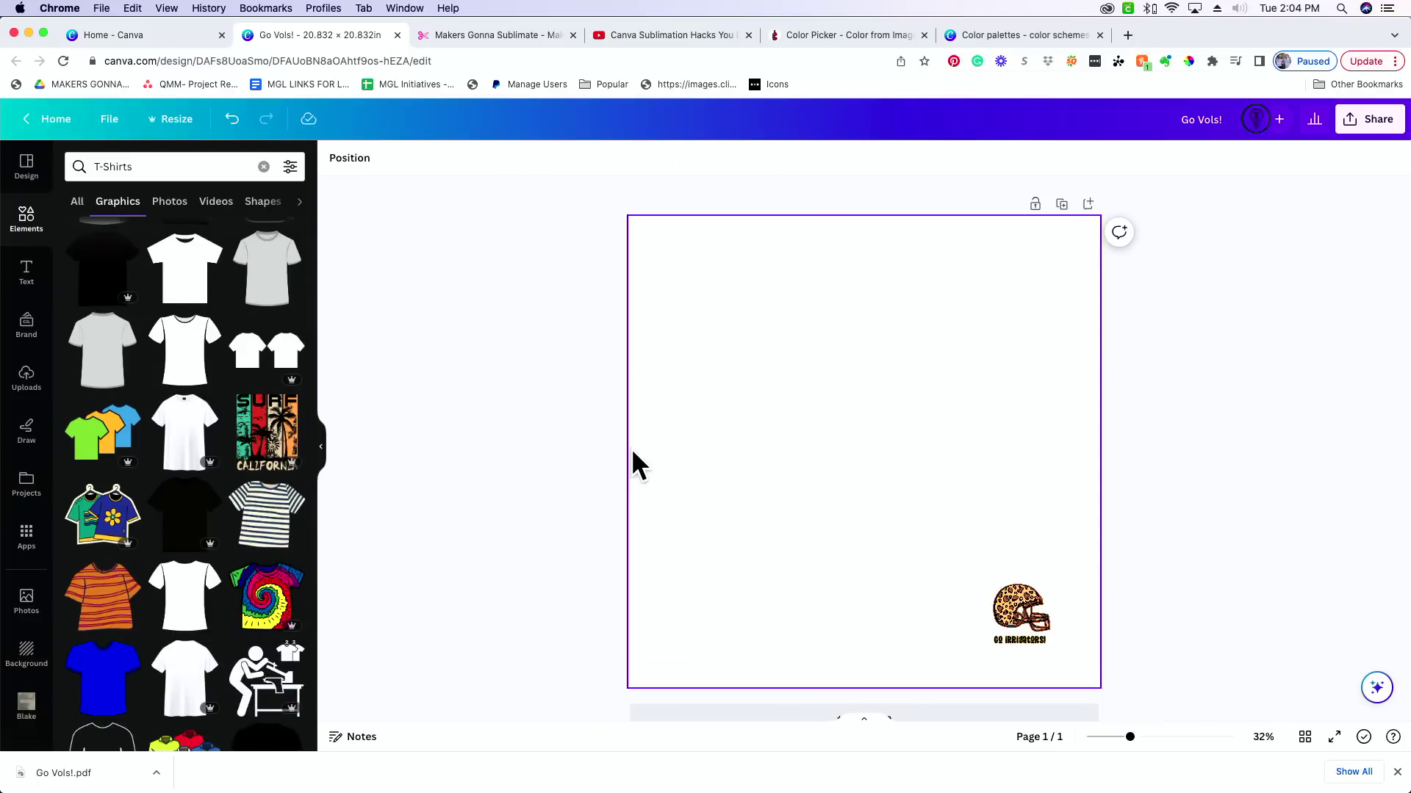
# Add the plain white T-shirt graphic with the black neck label, enlarge it to nearly fill the page, and centre it.
pyautogui.click(183, 433)
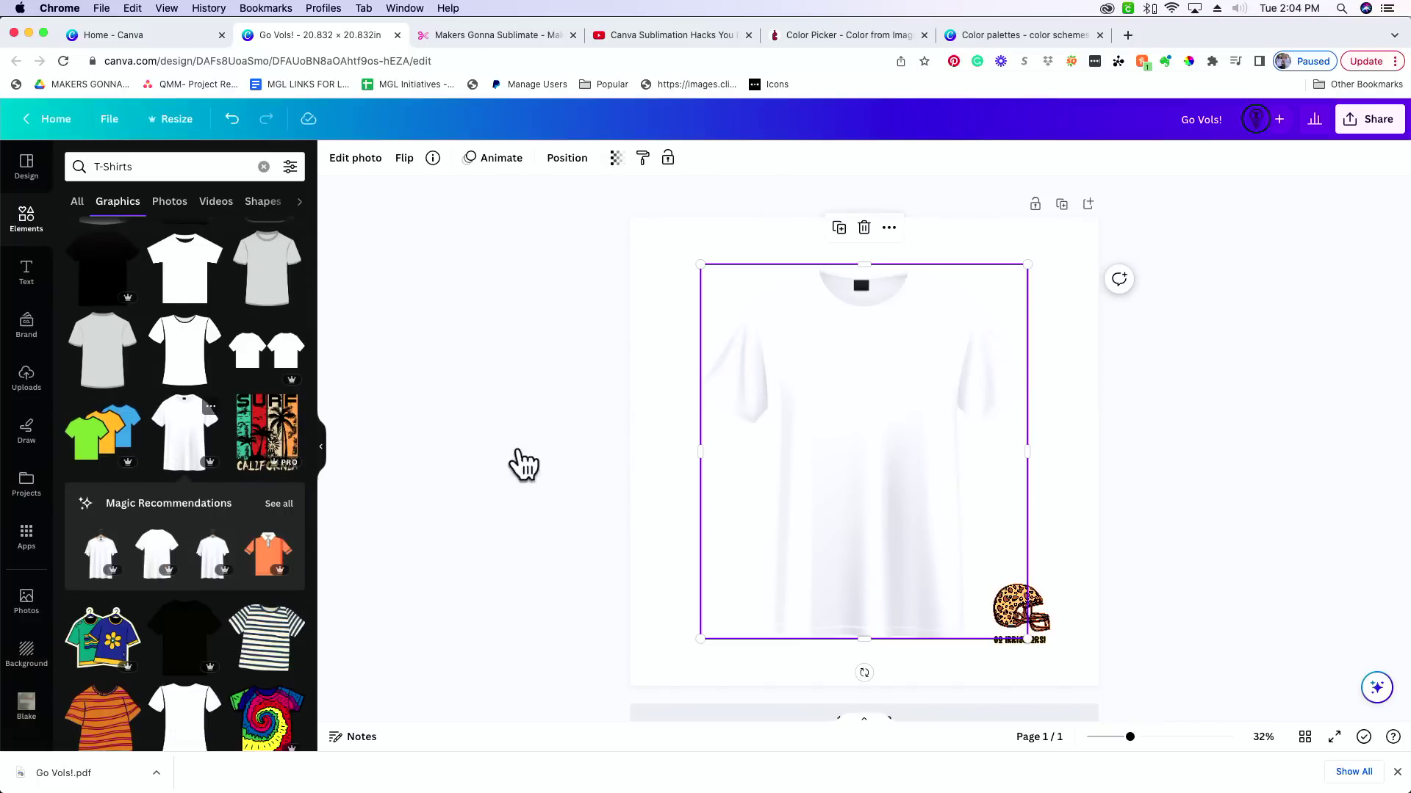
pyautogui.moveTo(705, 265); pyautogui.dragTo(671, 230)
pyautogui.moveTo(885, 526); pyautogui.dragTo(885, 505)
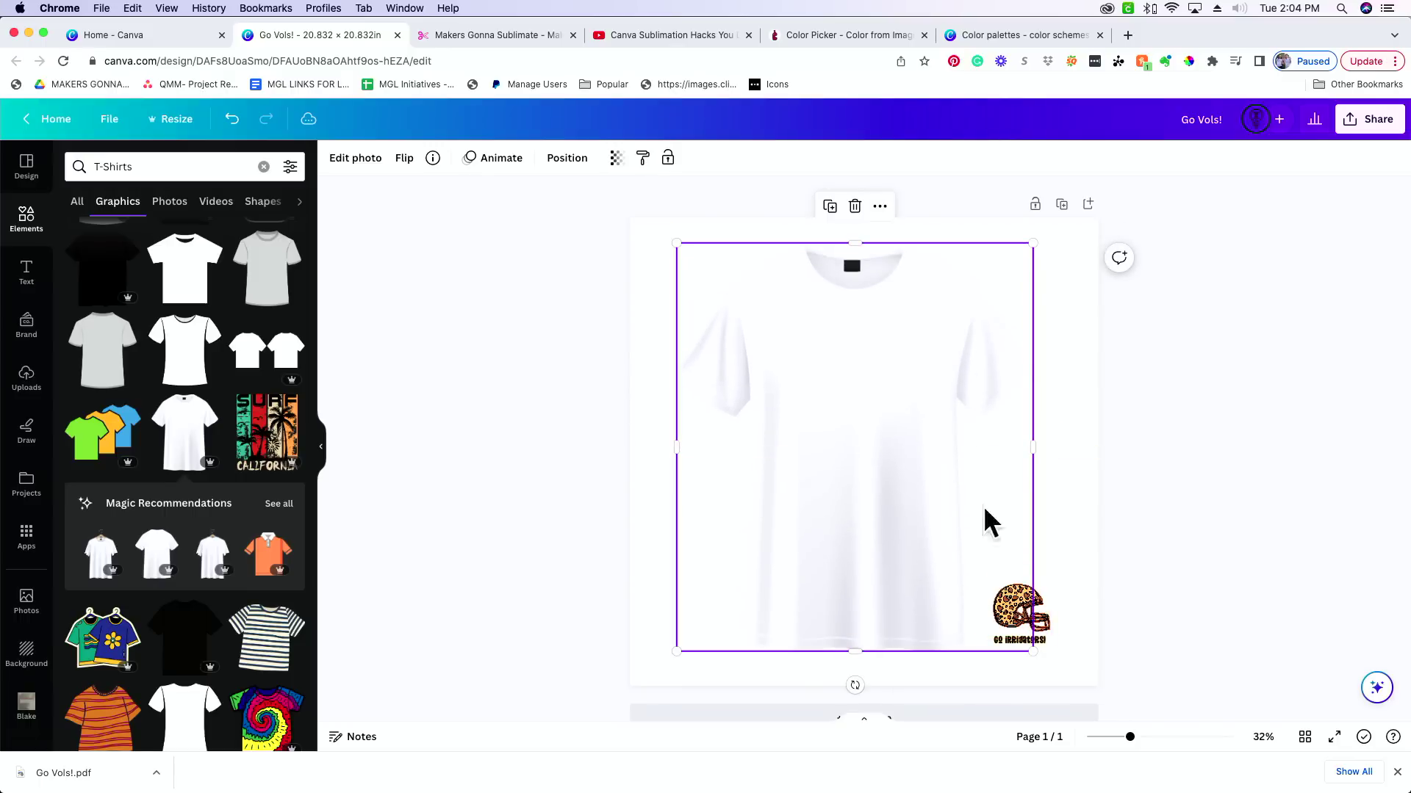
pyautogui.moveTo(1032, 651); pyautogui.dragTo(1042, 663)
pyautogui.moveTo(884, 568); pyautogui.dragTo(898, 567)
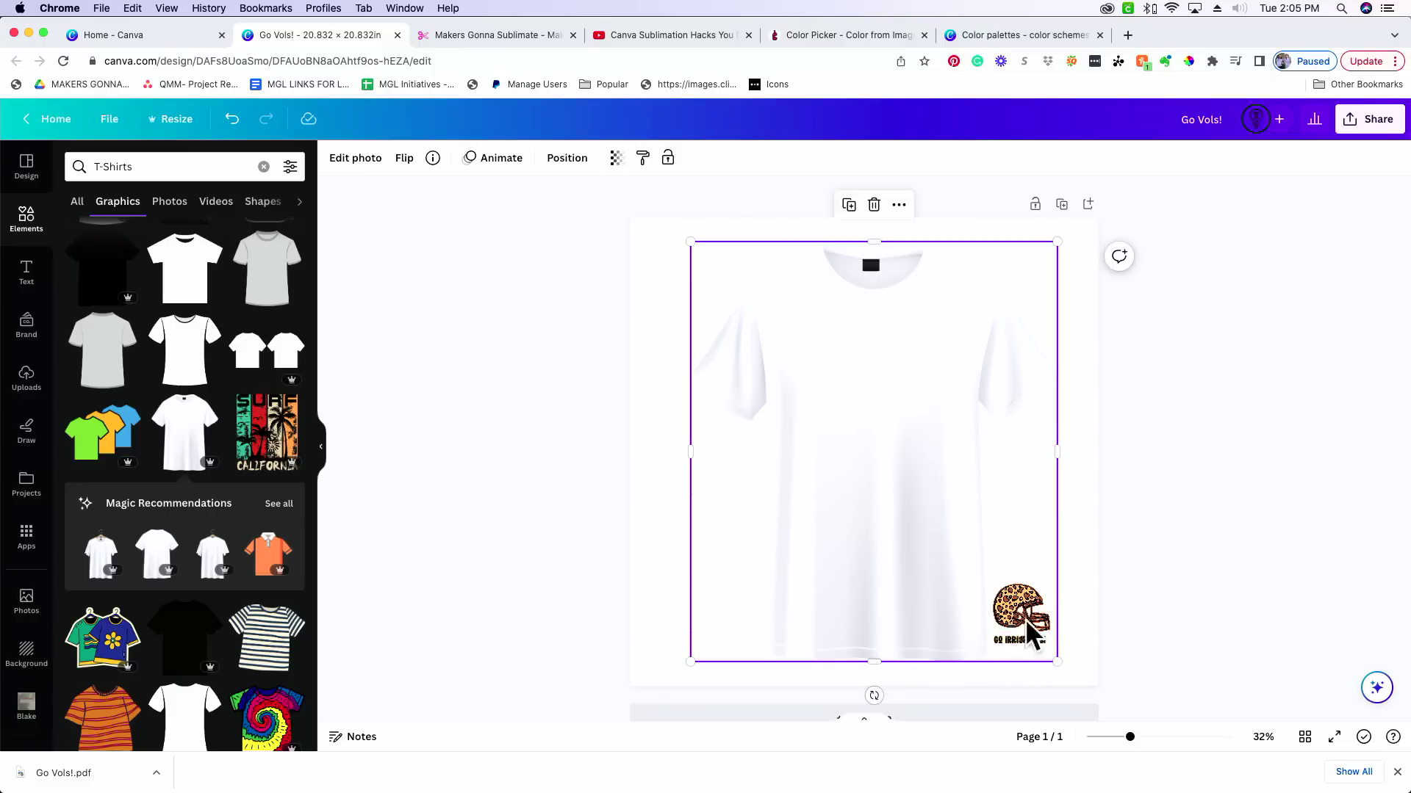
# Move the white T-shirt layer beneath the leopard-print helmet in the layer order.
pyautogui.click(573, 158)
pyautogui.click(239, 176)
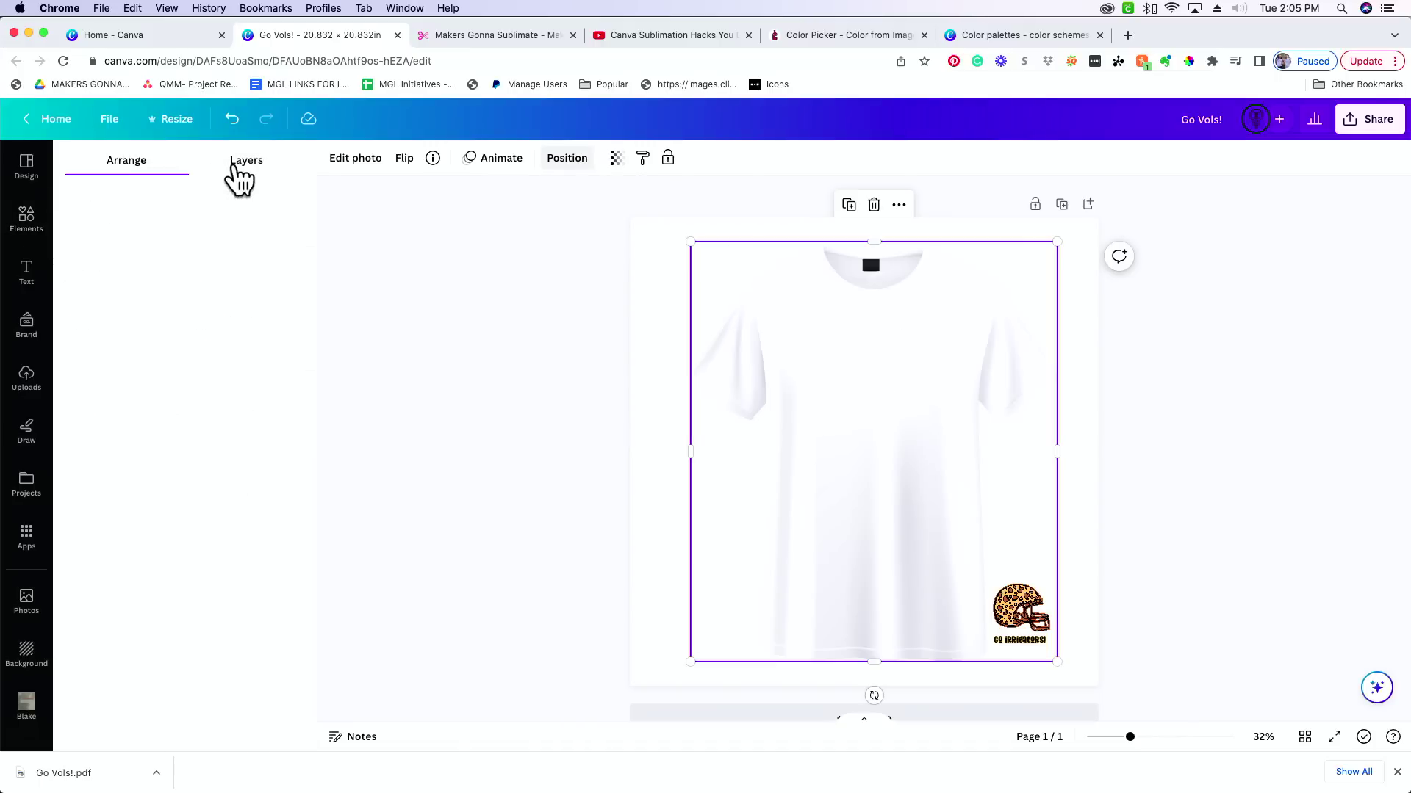
pyautogui.moveTo(237, 312)
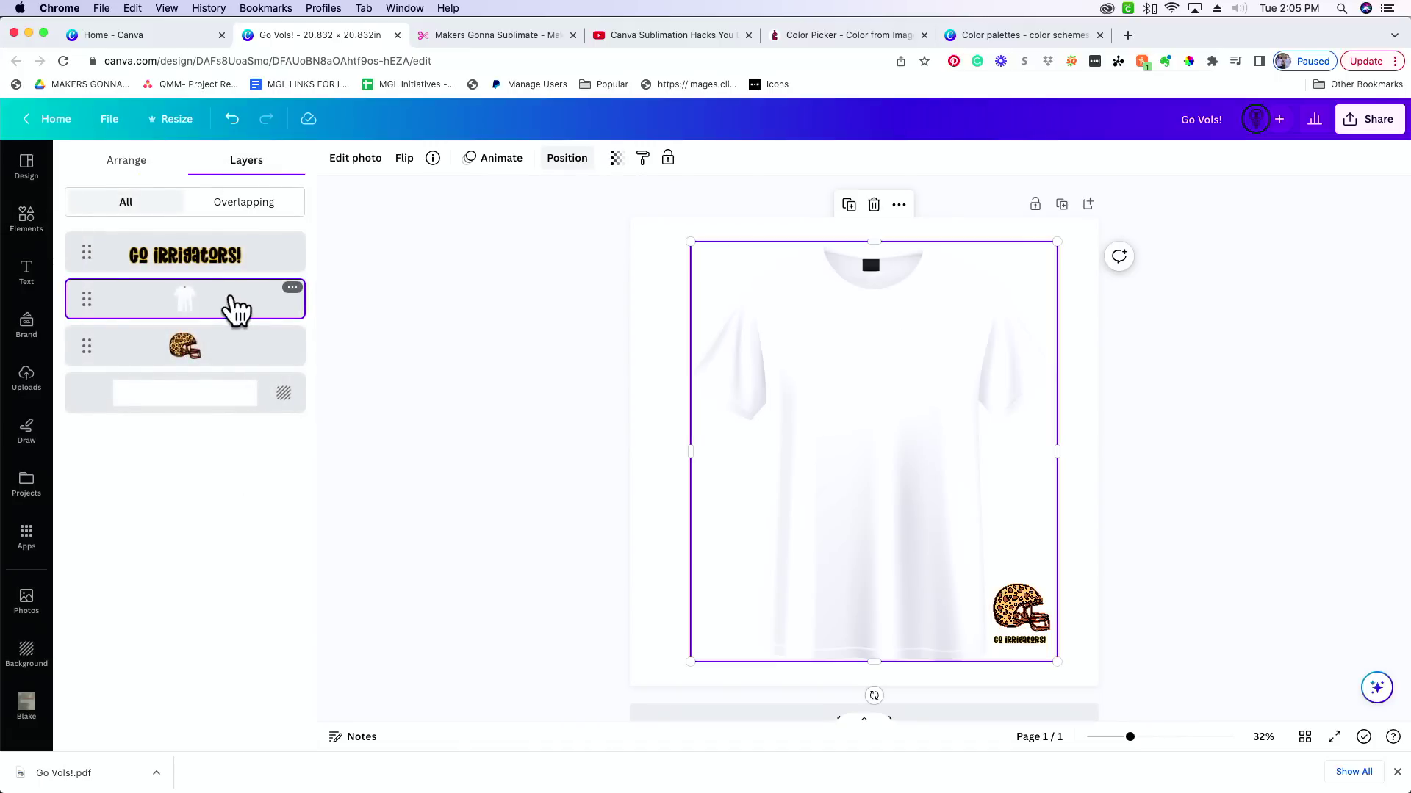
pyautogui.moveTo(237, 313); pyautogui.dragTo(283, 371)
pyautogui.moveTo(227, 315)
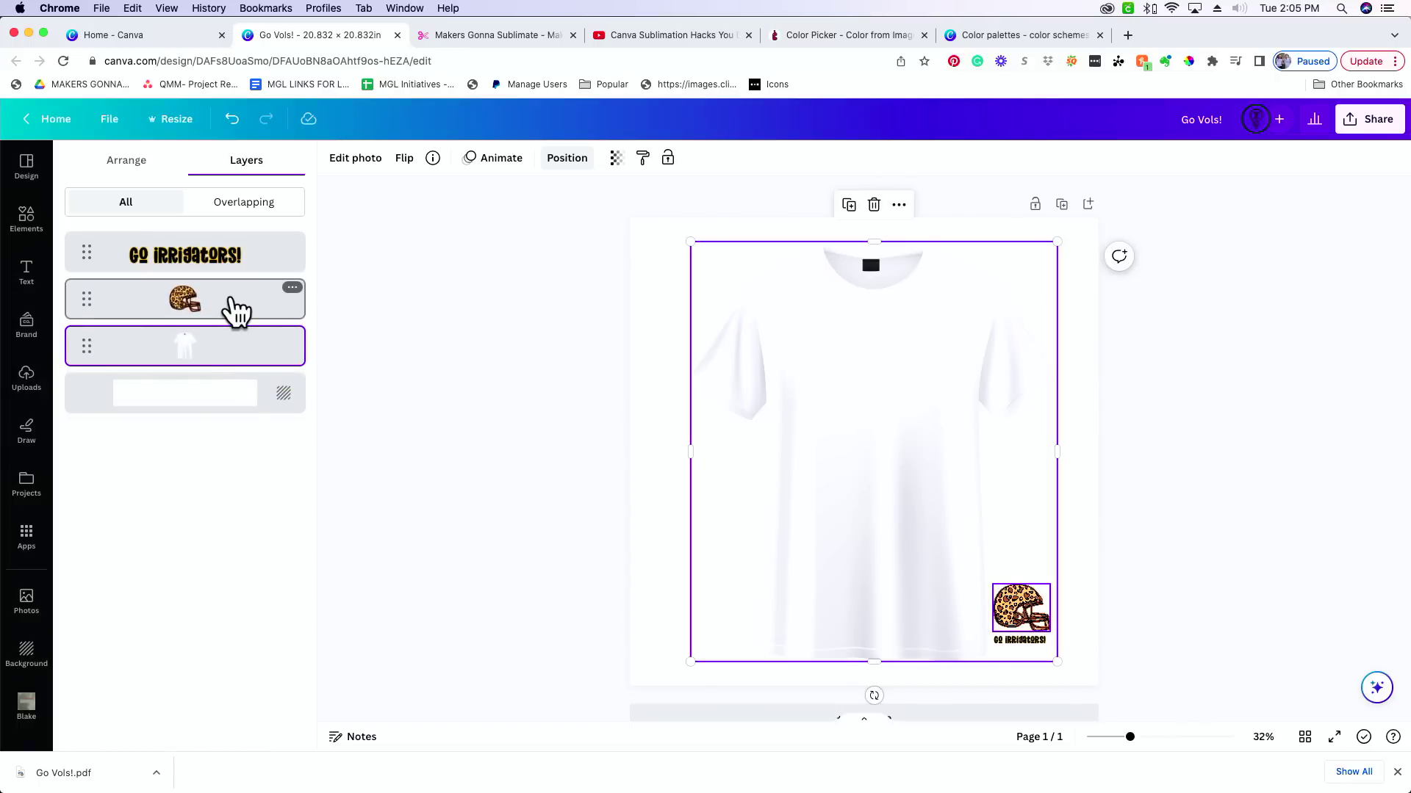
# Move the helmet and "Go Irrigators!" text together onto the T-shirt's chest and enlarge them to a text size of 74.2.
pyautogui.click(237, 312)
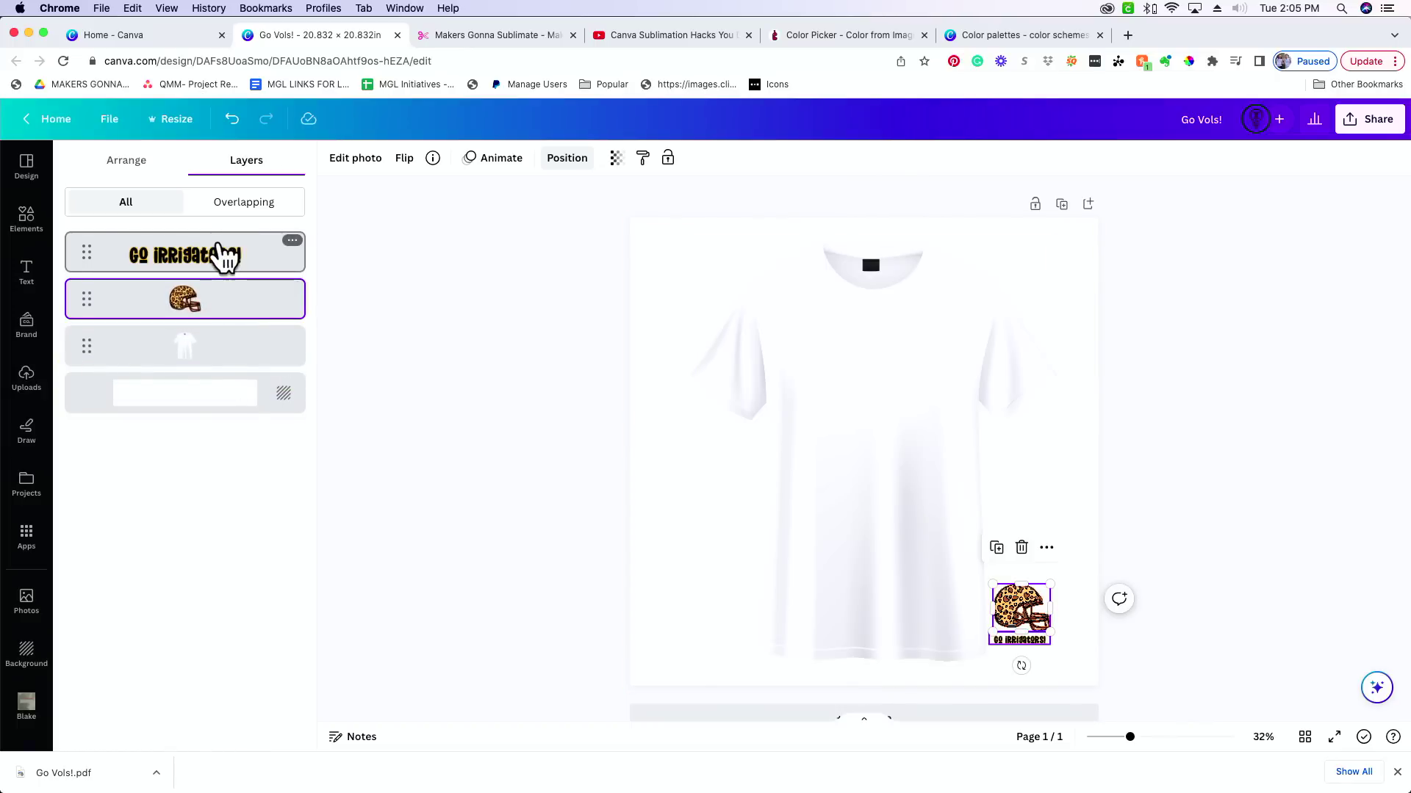
pyautogui.keyDown('shift'); pyautogui.click(224, 257); pyautogui.keyUp('shift')
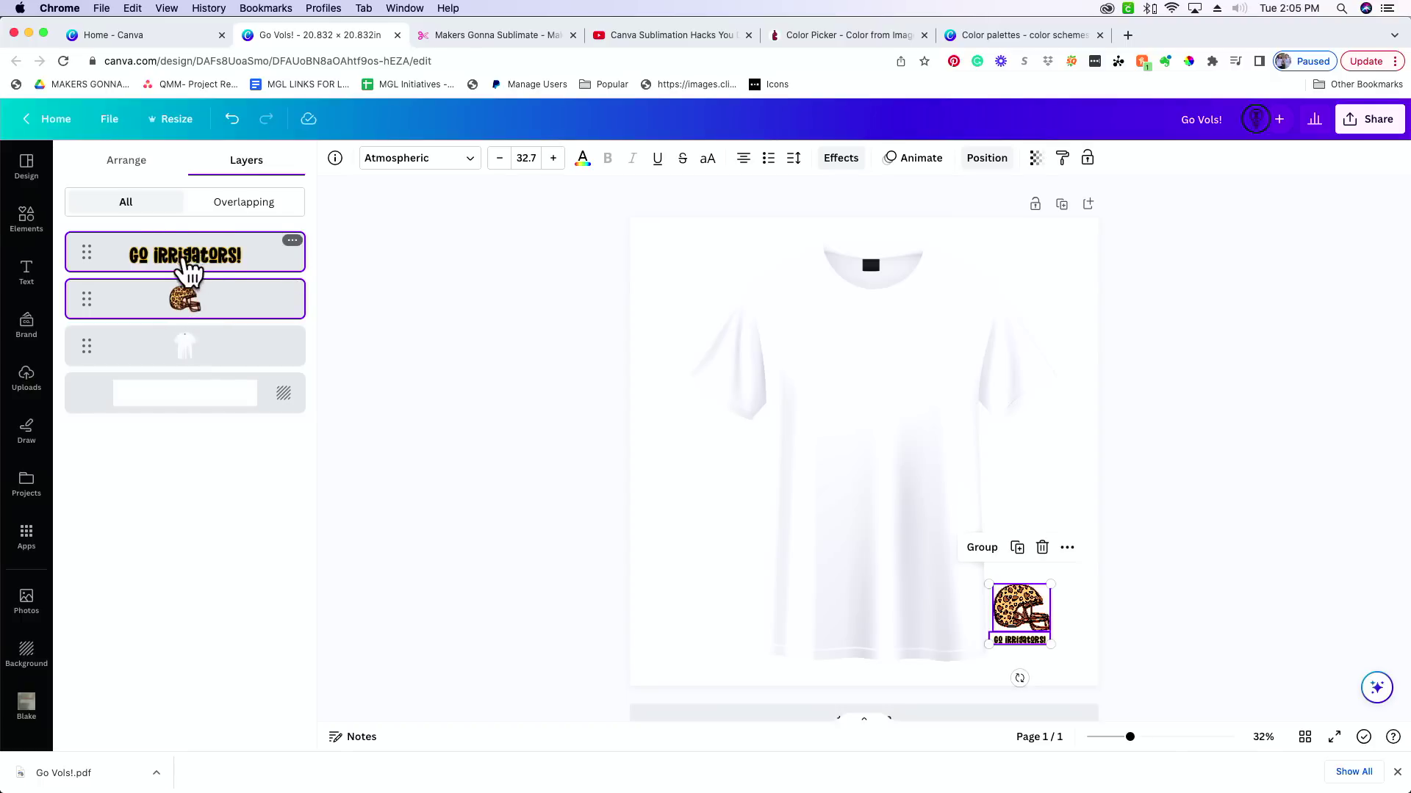
pyautogui.moveTo(1016, 626); pyautogui.dragTo(922, 493)
pyautogui.moveTo(869, 394); pyautogui.dragTo(867, 394)
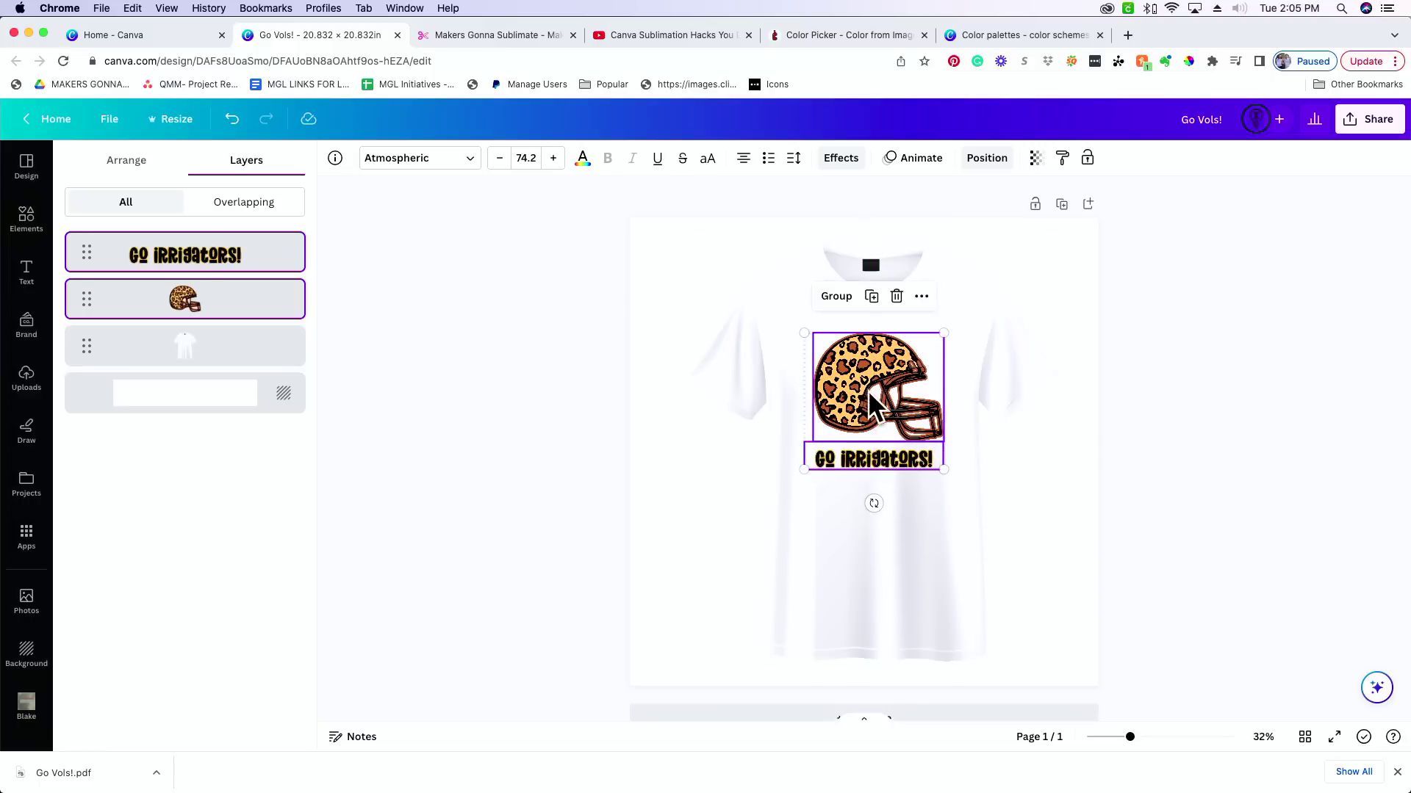
pyautogui.click(1078, 585)
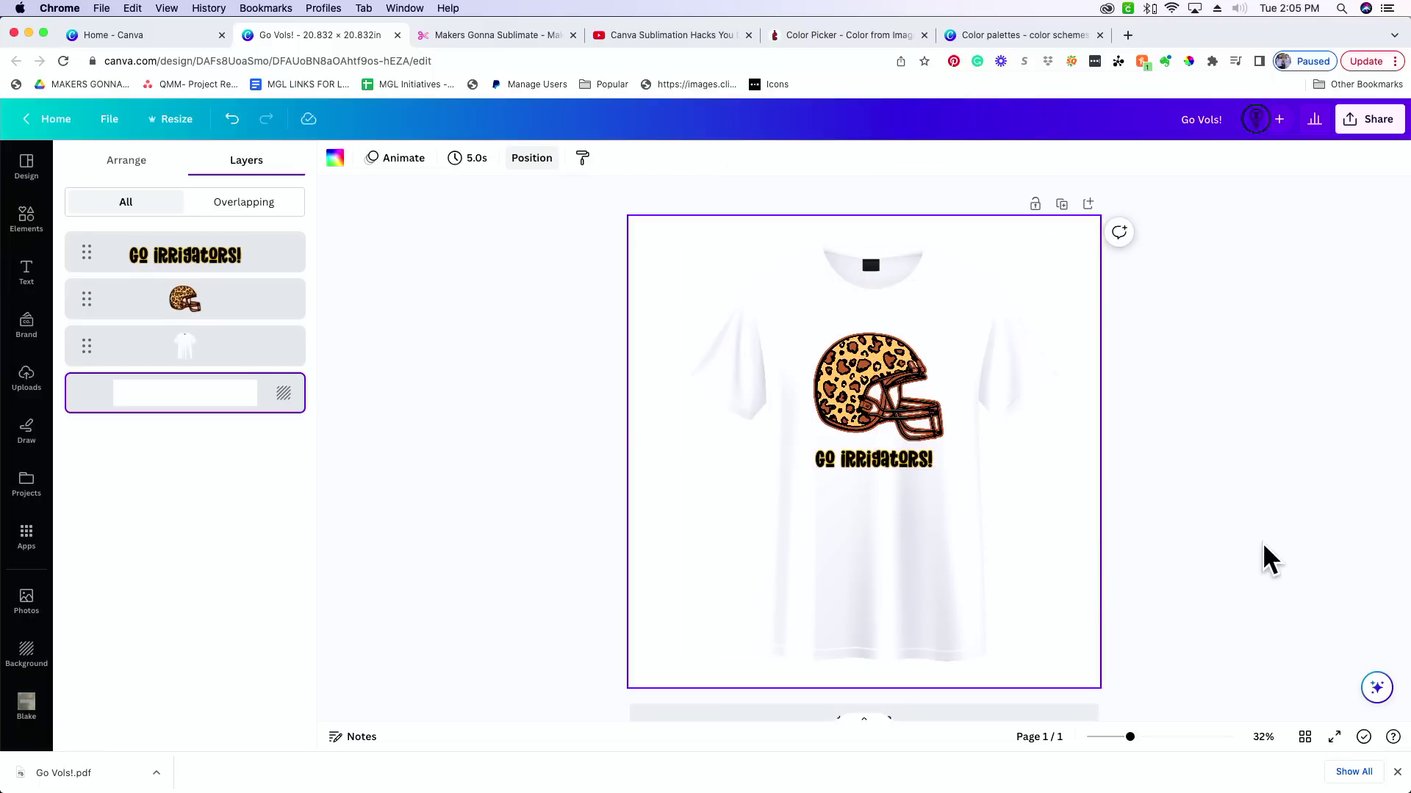
pyautogui.click(1264, 561)
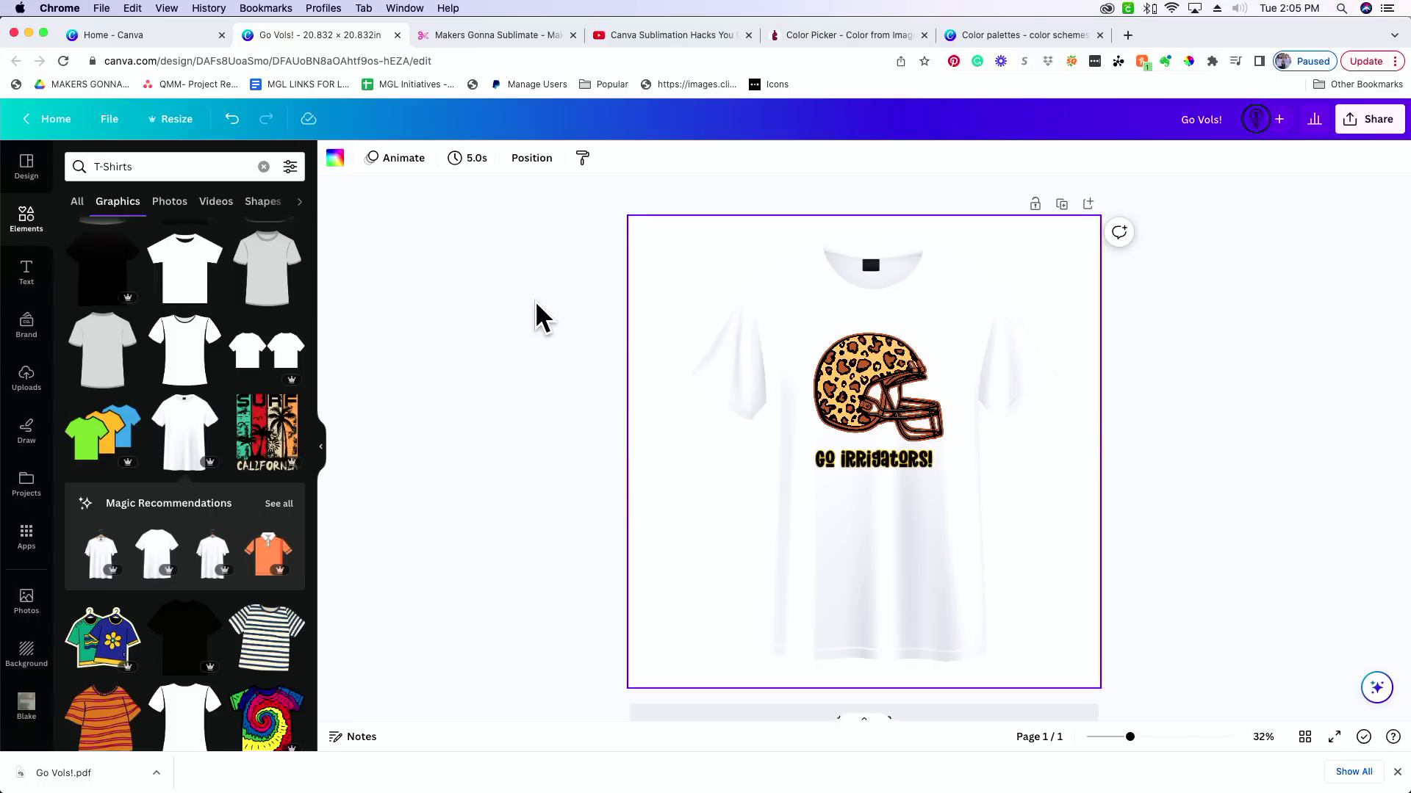
# Search the elements for "background".
pyautogui.click(265, 167)
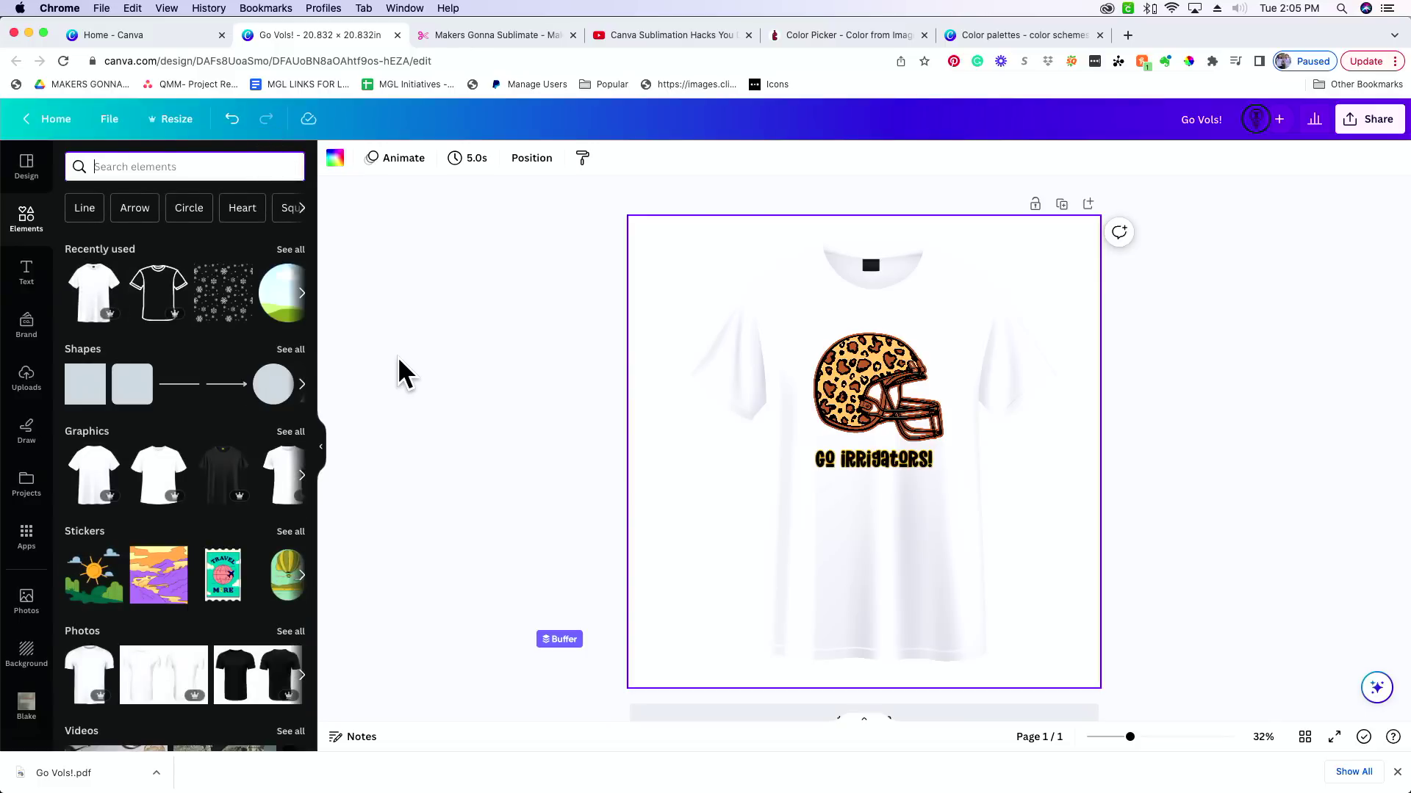
pyautogui.write('background')
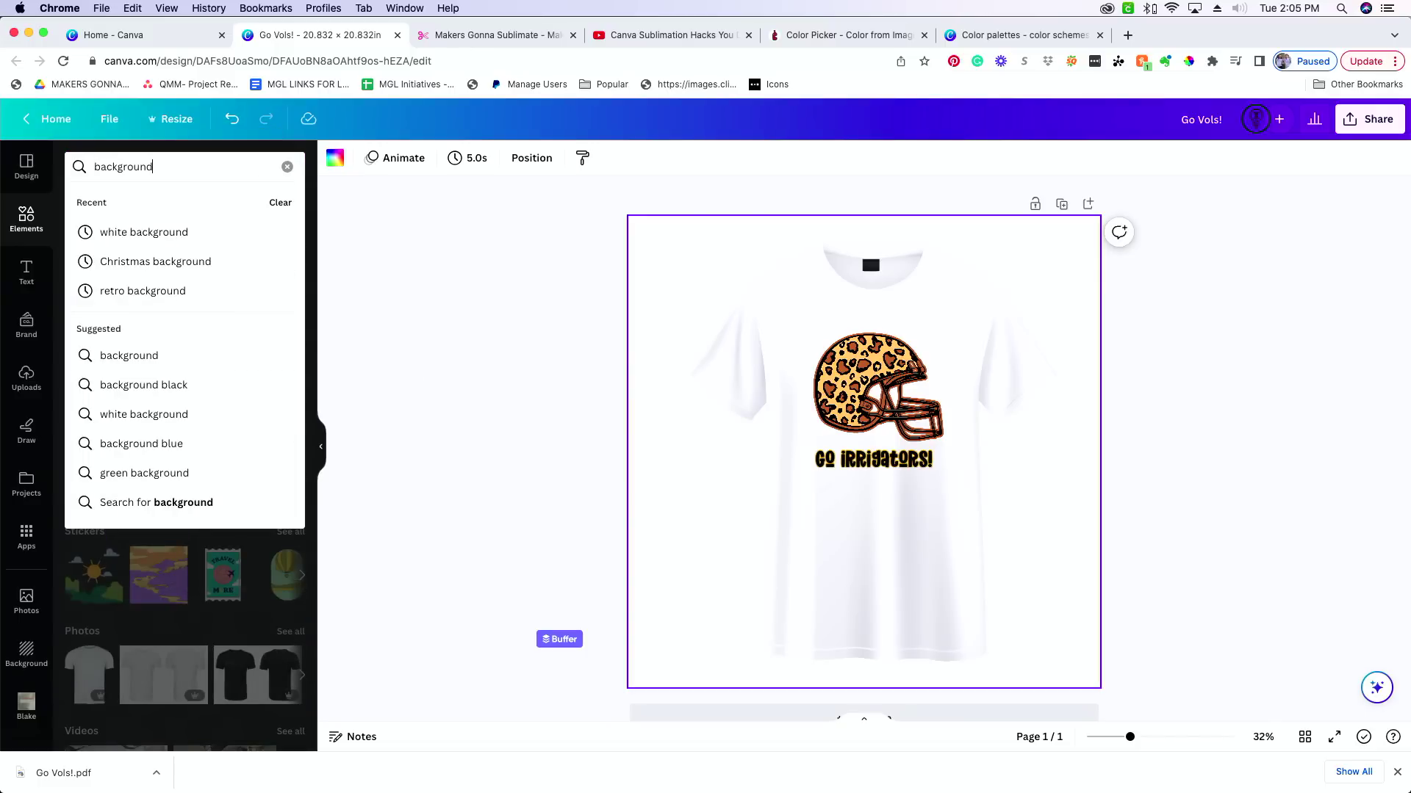
pyautogui.press('Return')
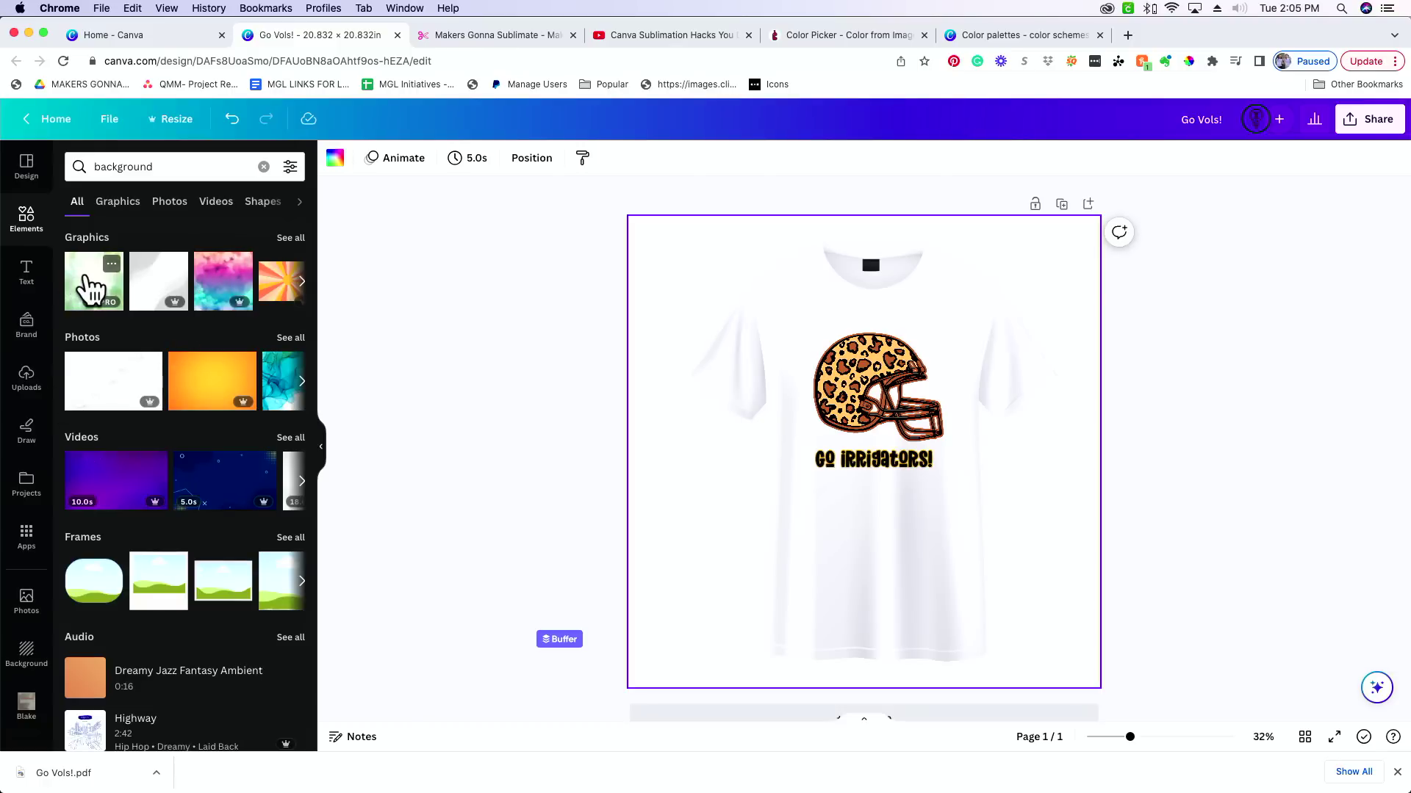
# Add the green watercolor graphic across the whole page and place its layer beneath the T-shirt.
pyautogui.moveTo(90, 288); pyautogui.dragTo(654, 451)
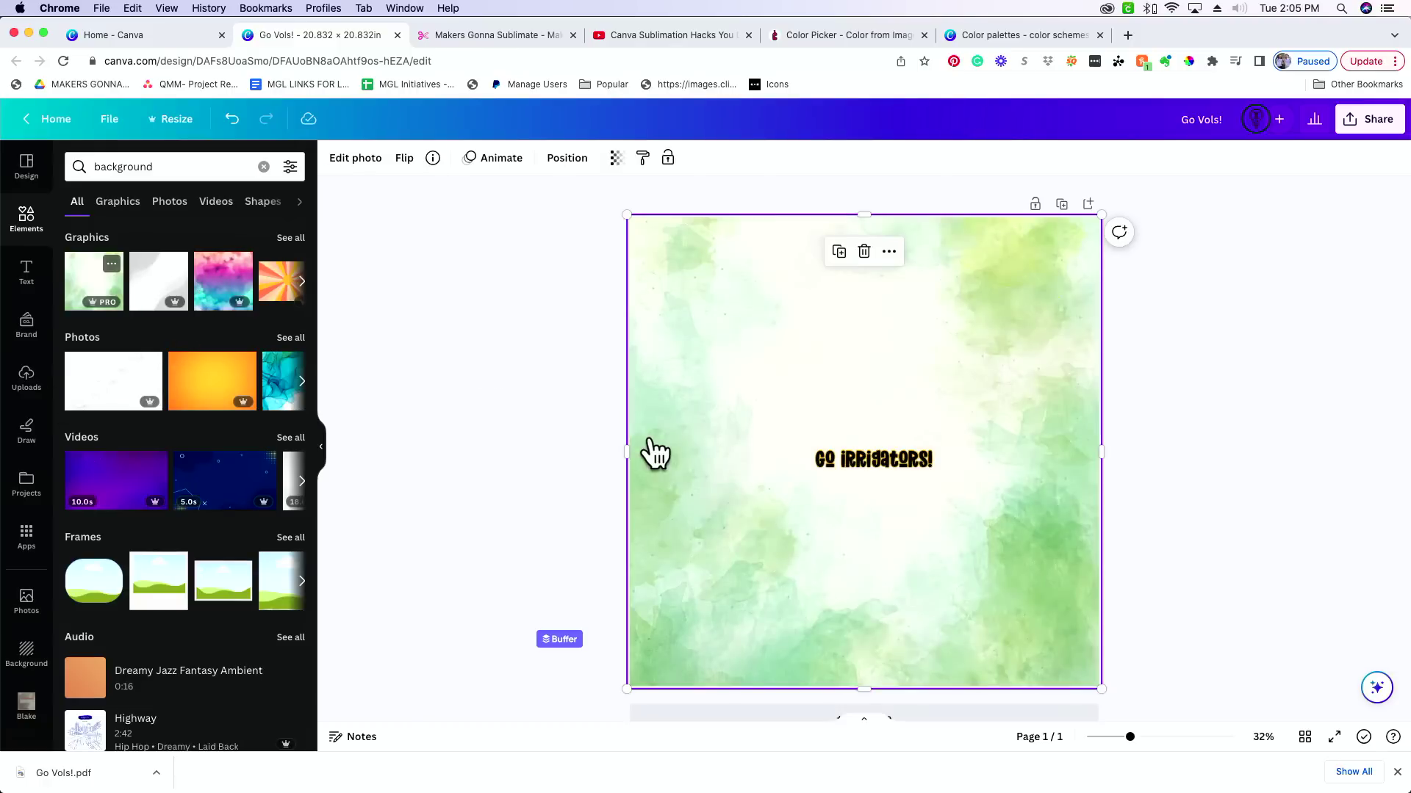
pyautogui.click(562, 165)
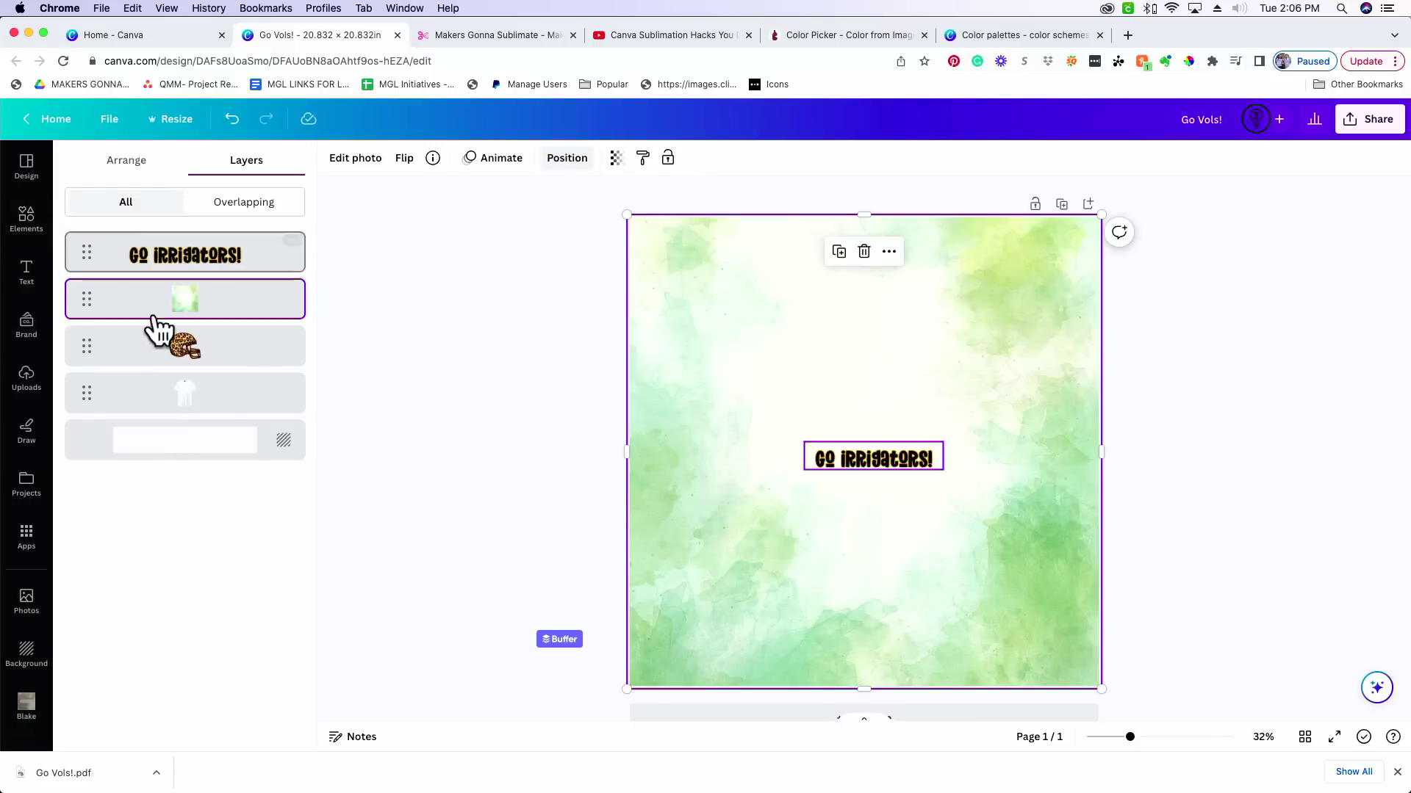
pyautogui.moveTo(195, 315); pyautogui.dragTo(183, 409)
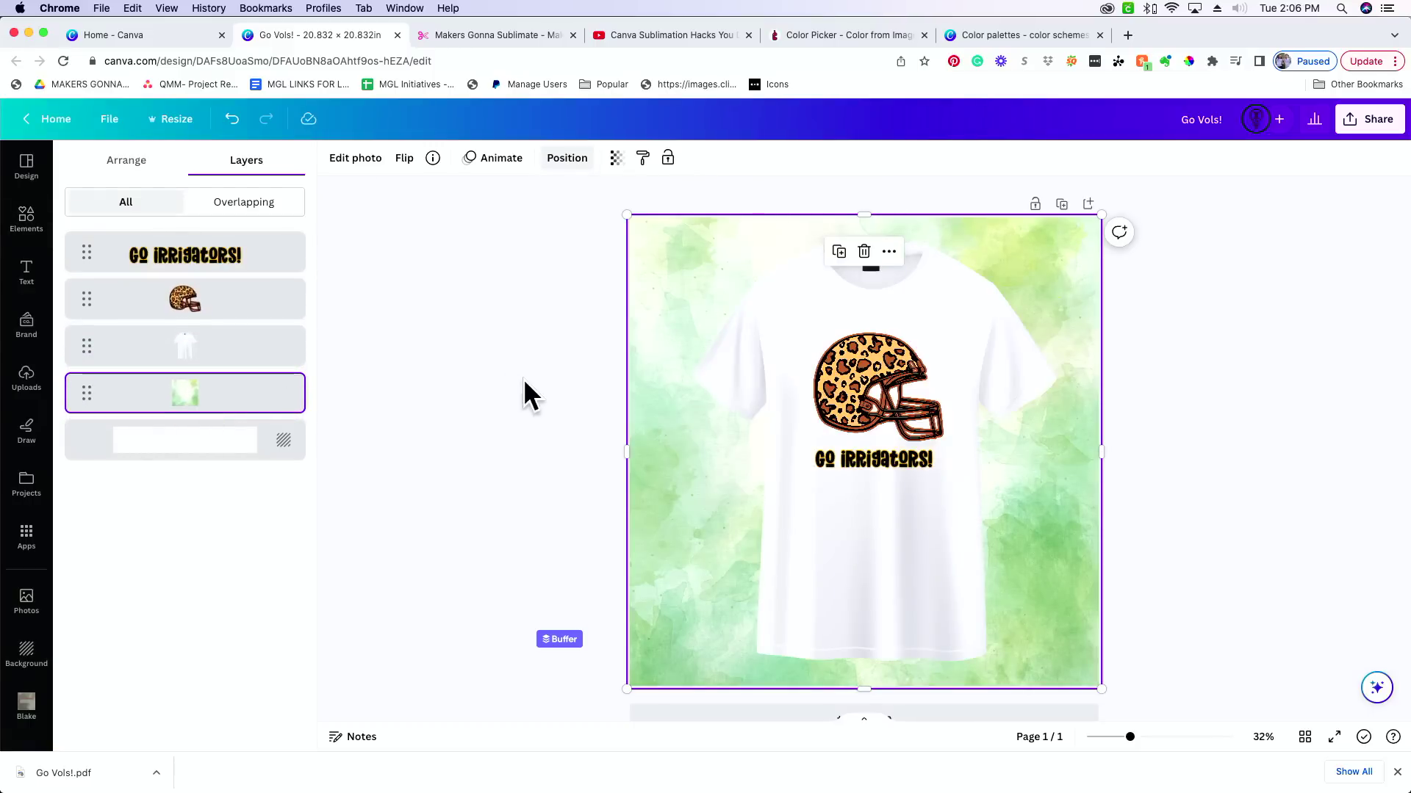
pyautogui.click(448, 365)
# Lower the green watercolor background's transparency setting to 36, and delete that background from the page.
pyautogui.click(616, 157)
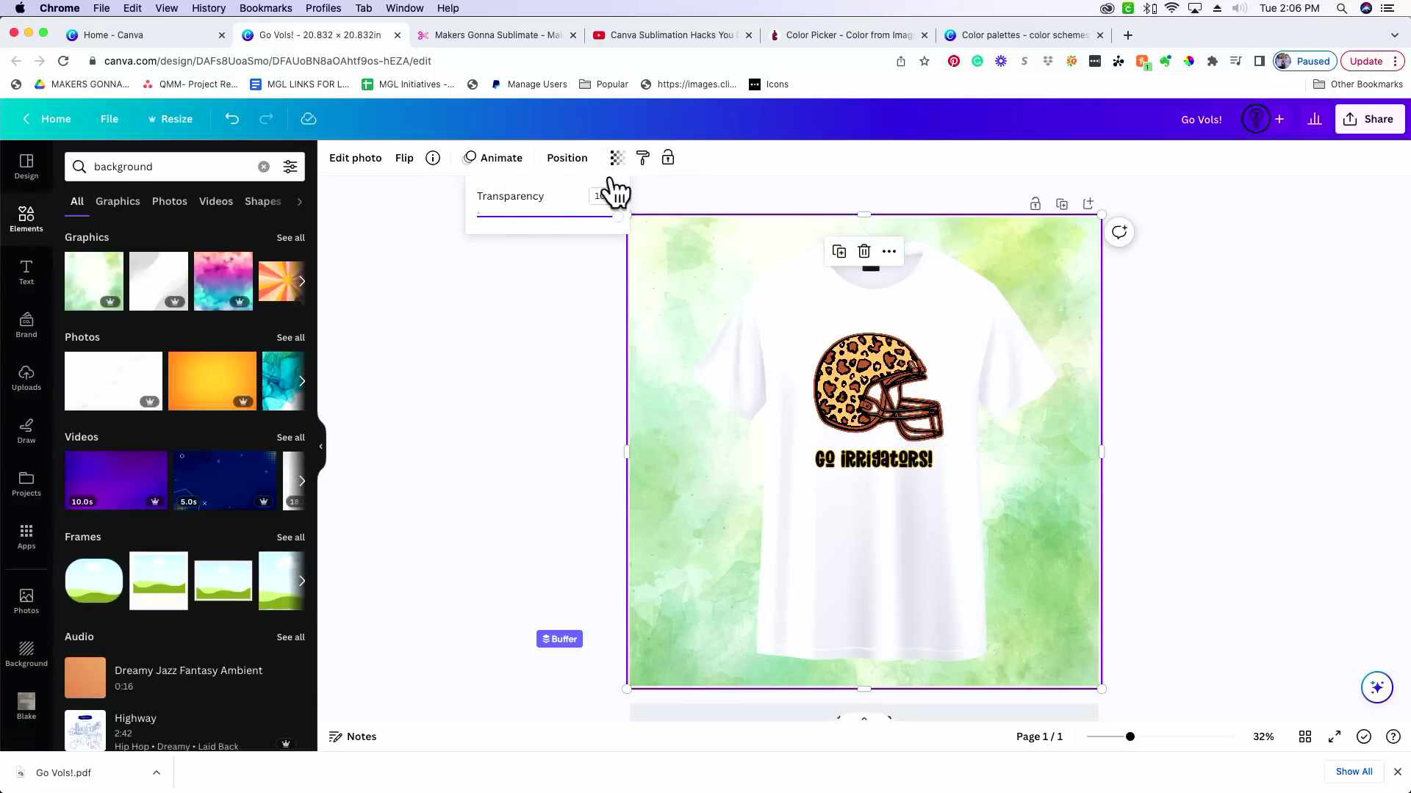
pyautogui.moveTo(617, 216); pyautogui.dragTo(537, 220)
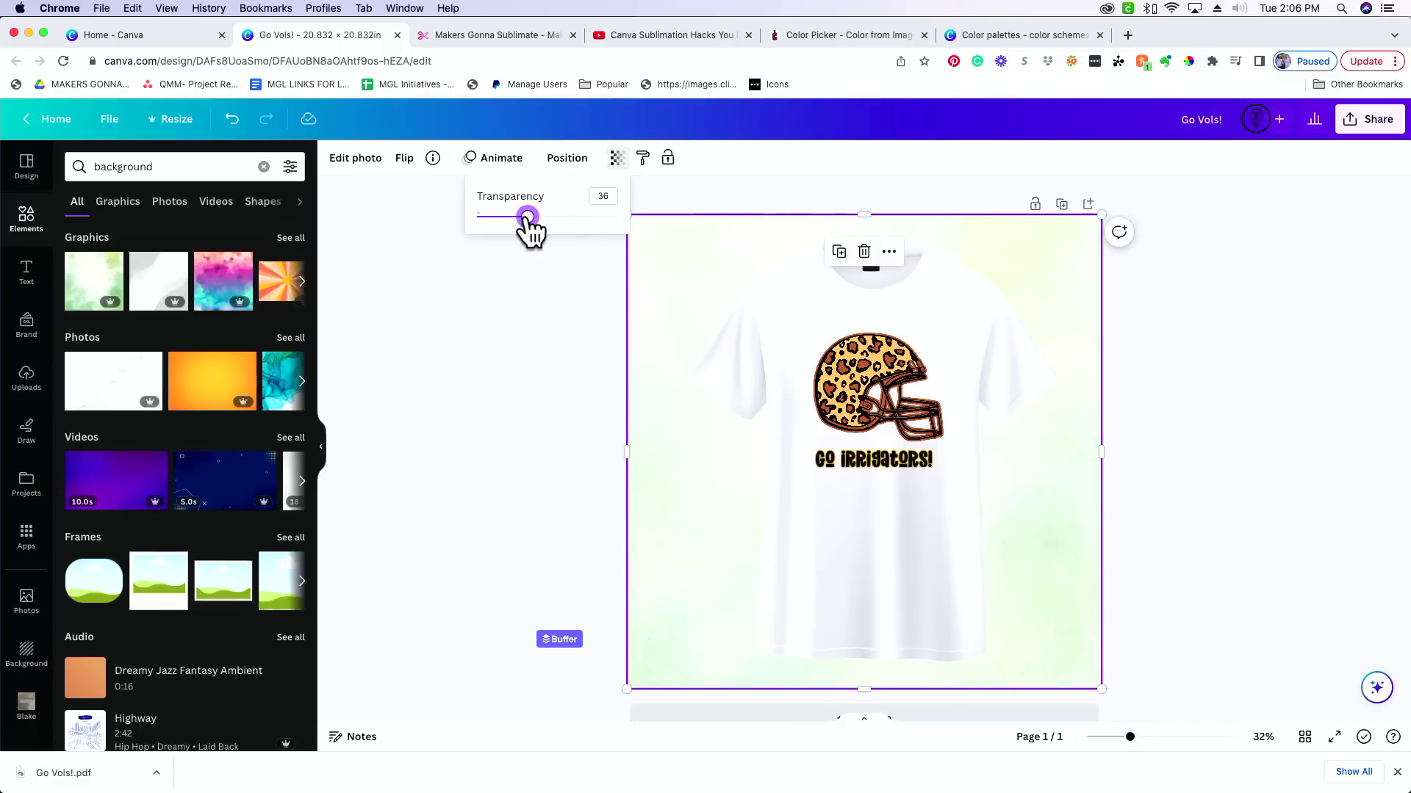
pyautogui.click(458, 469)
pyautogui.click(458, 468)
pyautogui.click(631, 489)
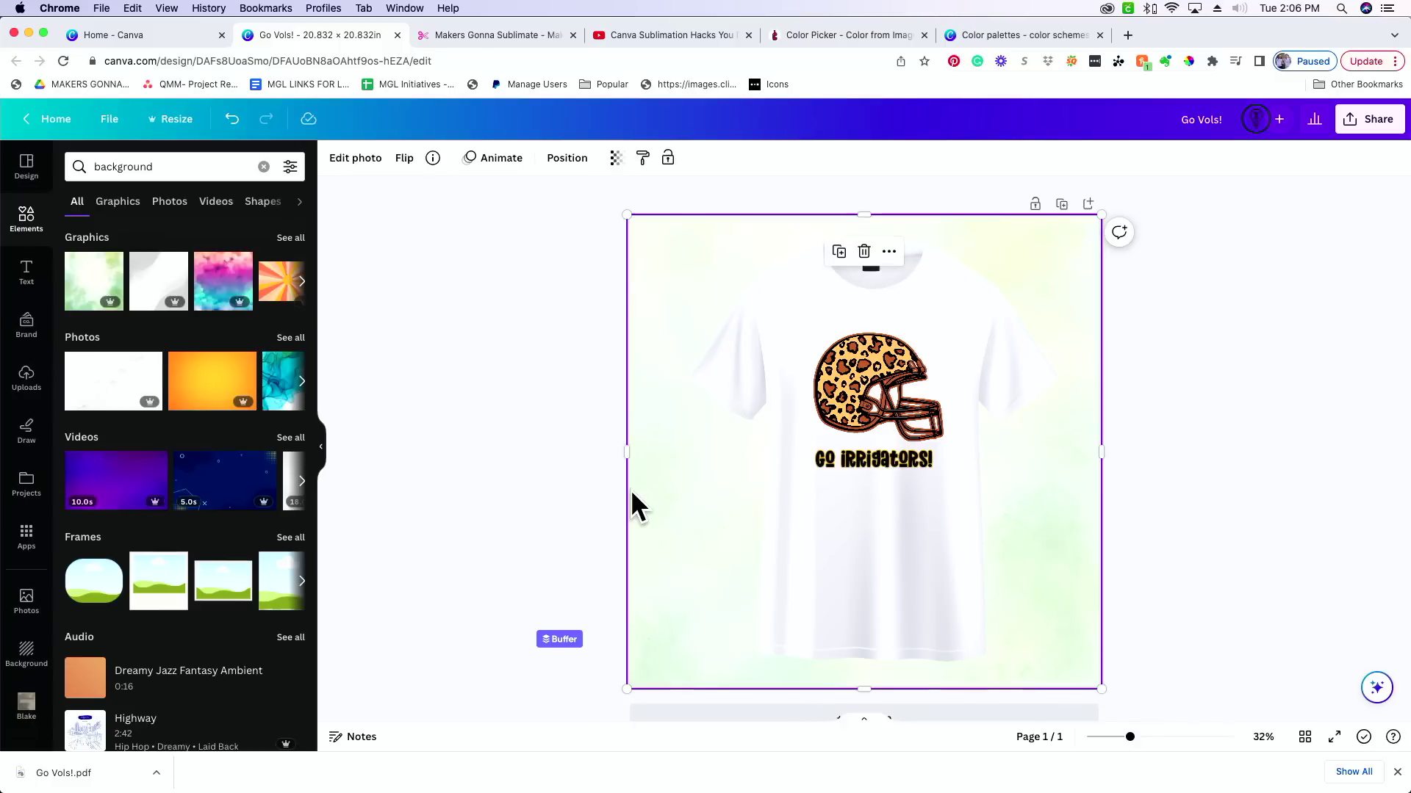
pyautogui.press('Delete')
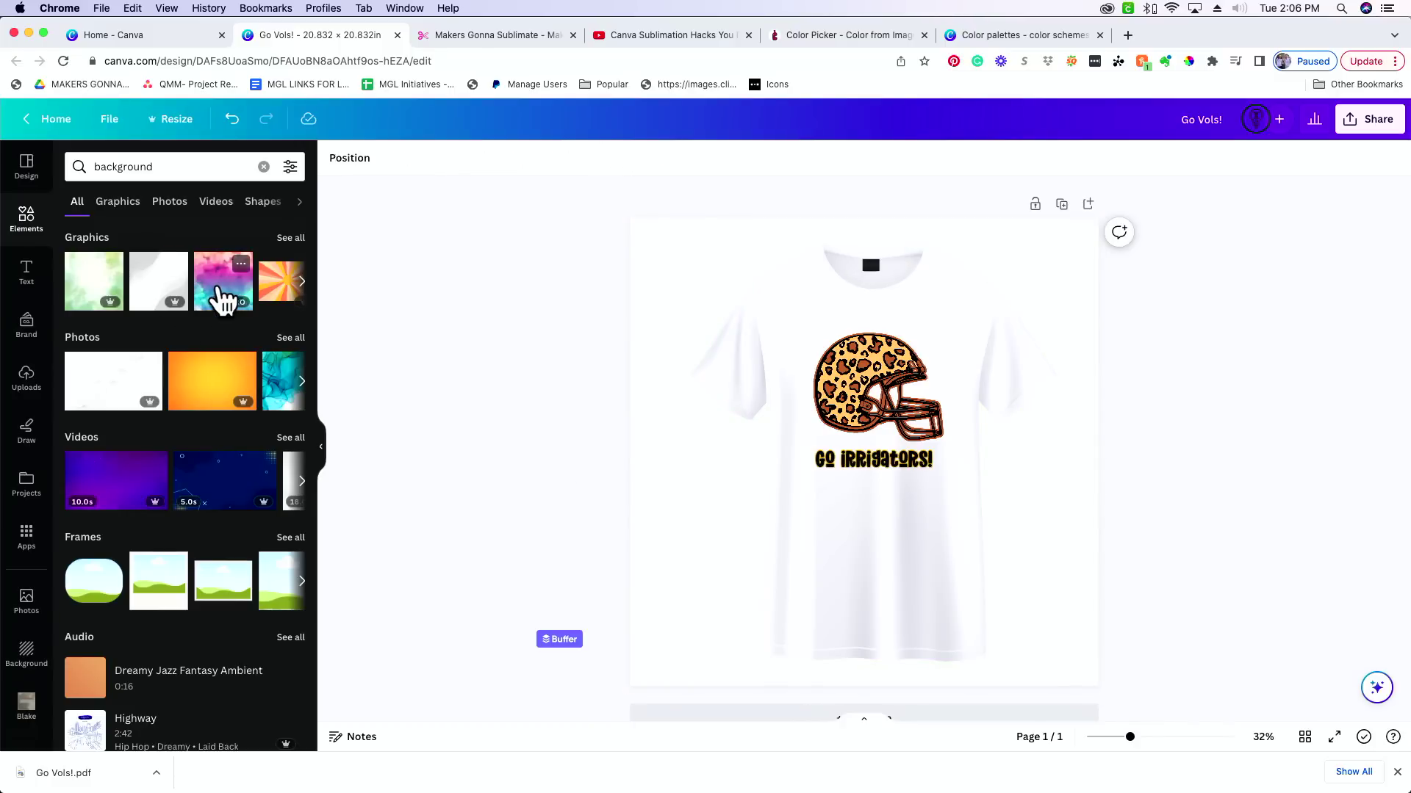
# Add the orange and yellow sunburst graphic to the page and enlarge it to cover the whole page.
pyautogui.hscroll(3, 224, 302)
pyautogui.moveTo(174, 292); pyautogui.dragTo(426, 303)
pyautogui.moveTo(787, 662); pyautogui.dragTo(873, 544)
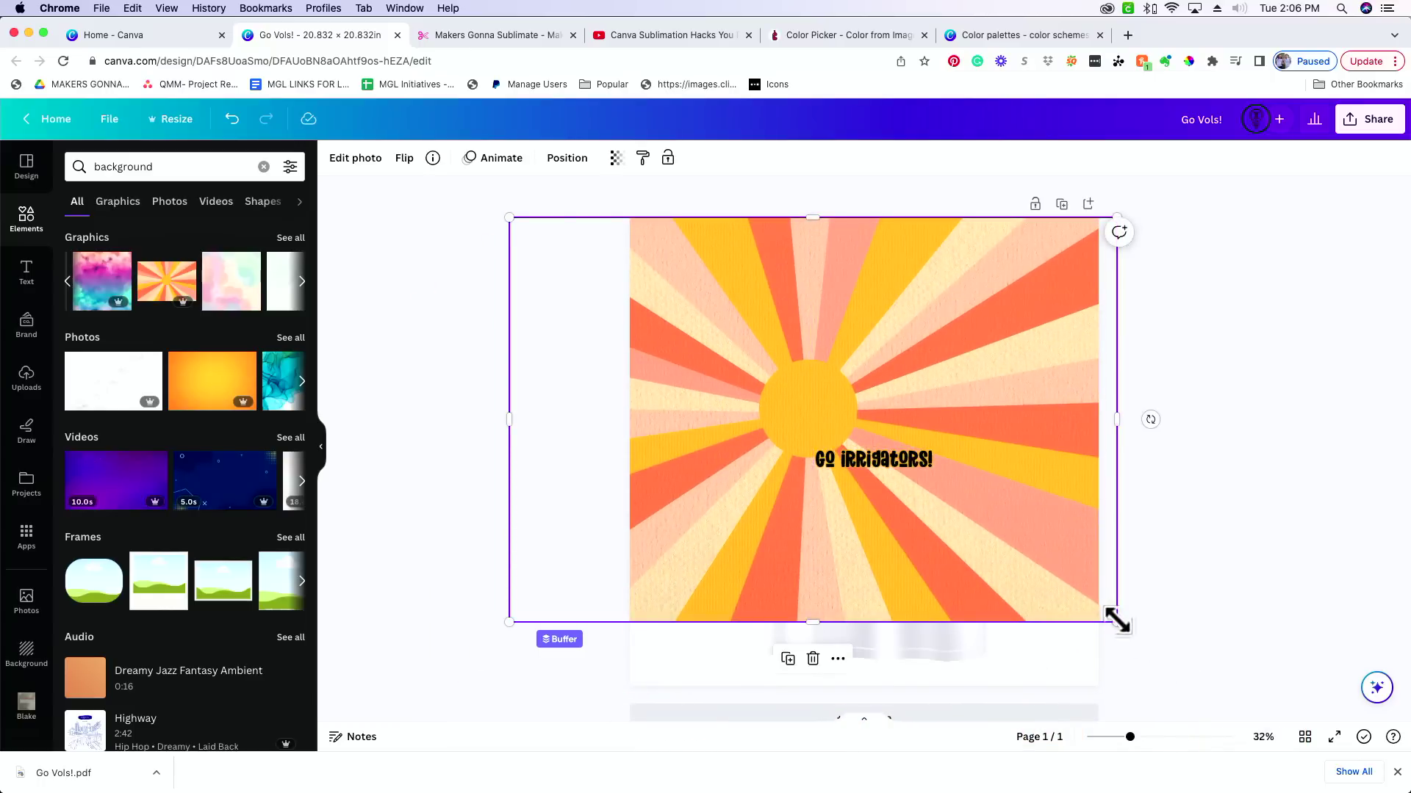
pyautogui.moveTo(1116, 626); pyautogui.dragTo(1202, 716)
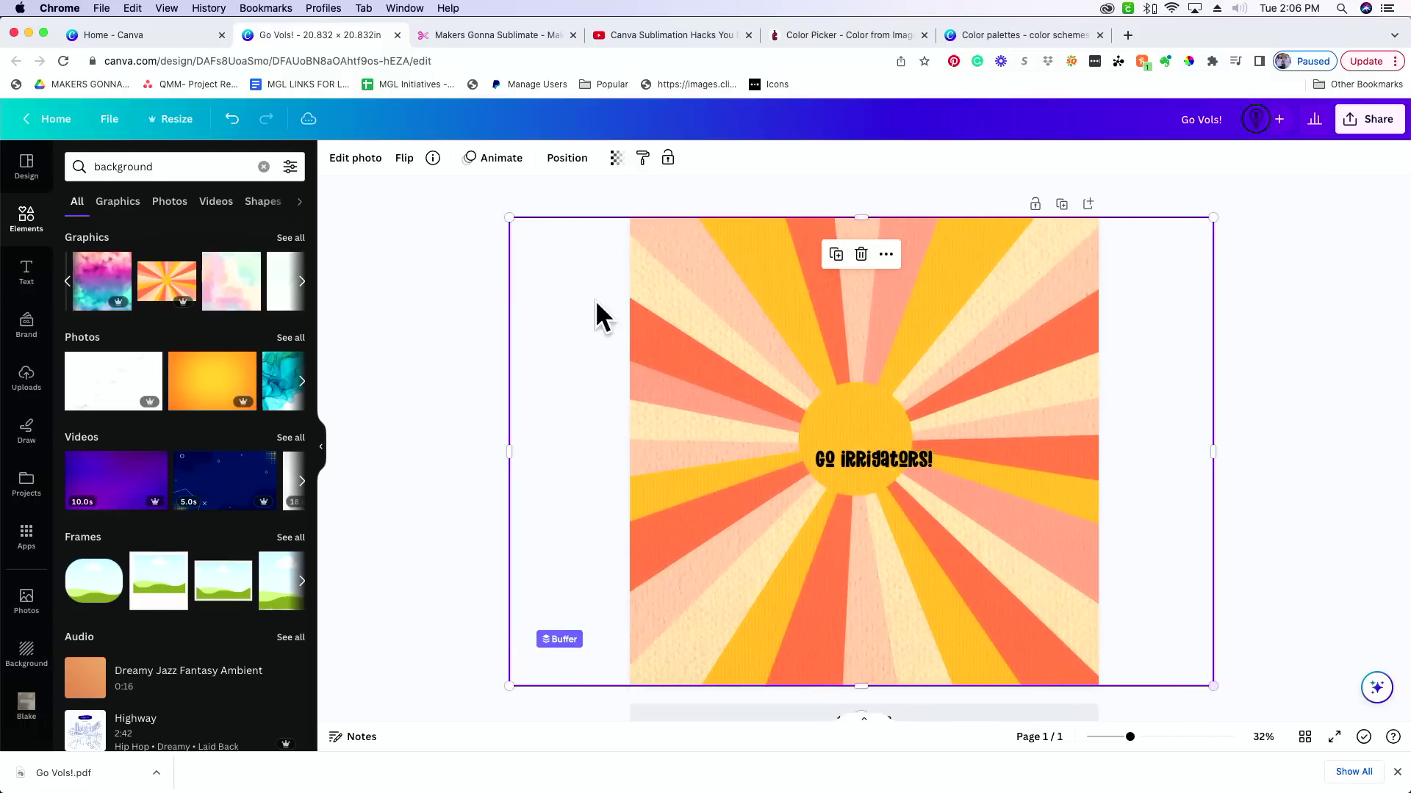
# Move the sunburst layer beneath the T-shirt in the layer order.
pyautogui.click(567, 158)
pyautogui.moveTo(185, 288); pyautogui.dragTo(172, 399)
pyautogui.click(390, 428)
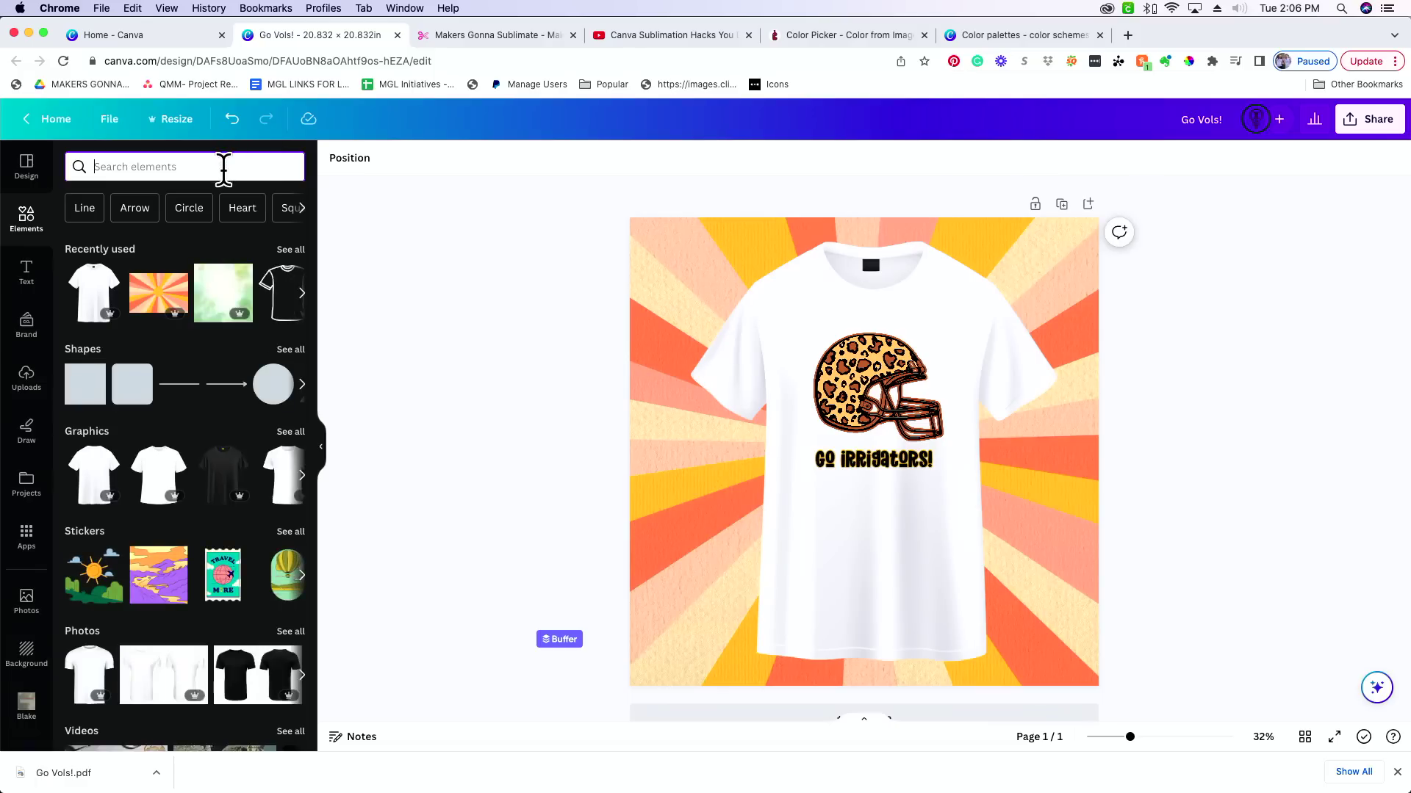
# Search the elements for "mug template" and place the first white mug graphic over the middle of the T-shirt.
pyautogui.write('mug template')
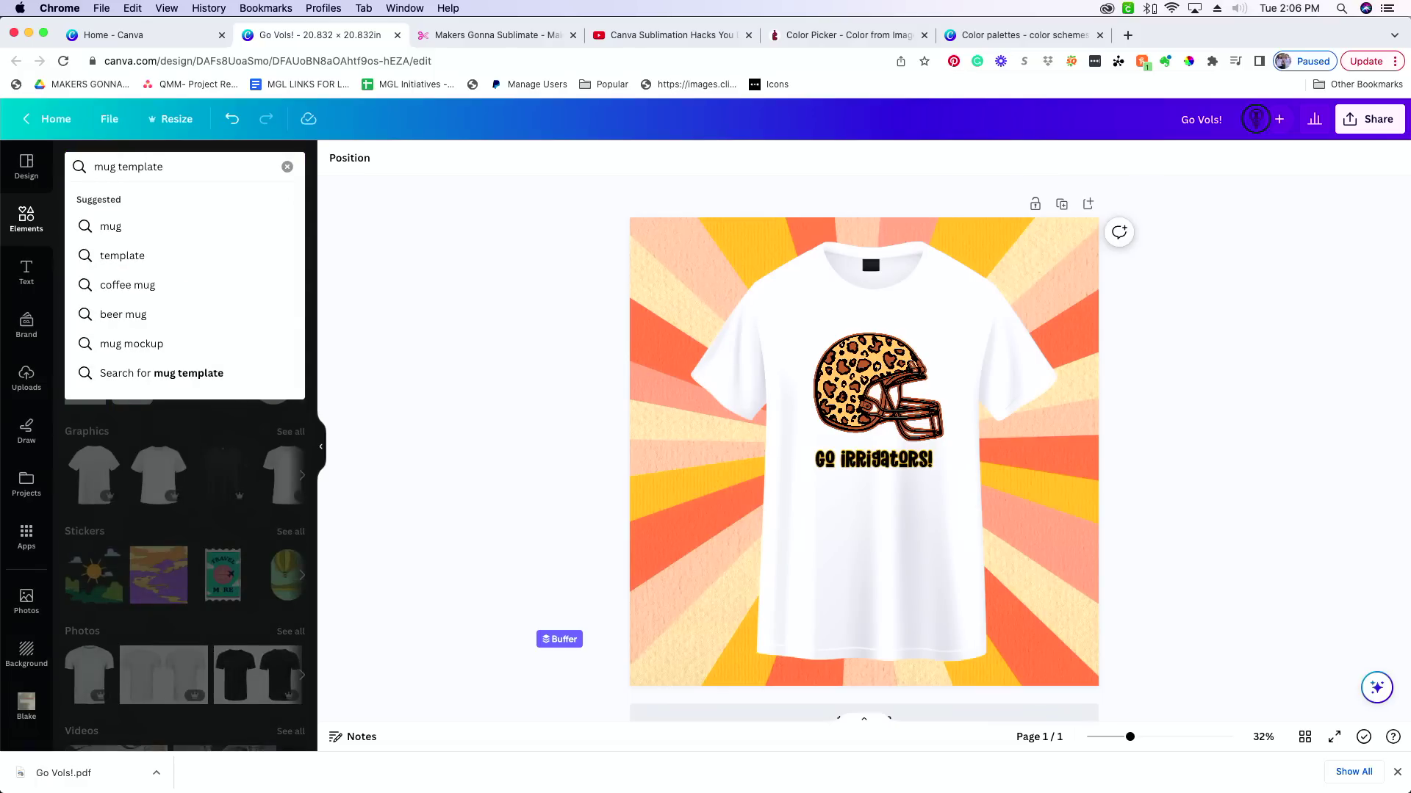
pyautogui.press('Return')
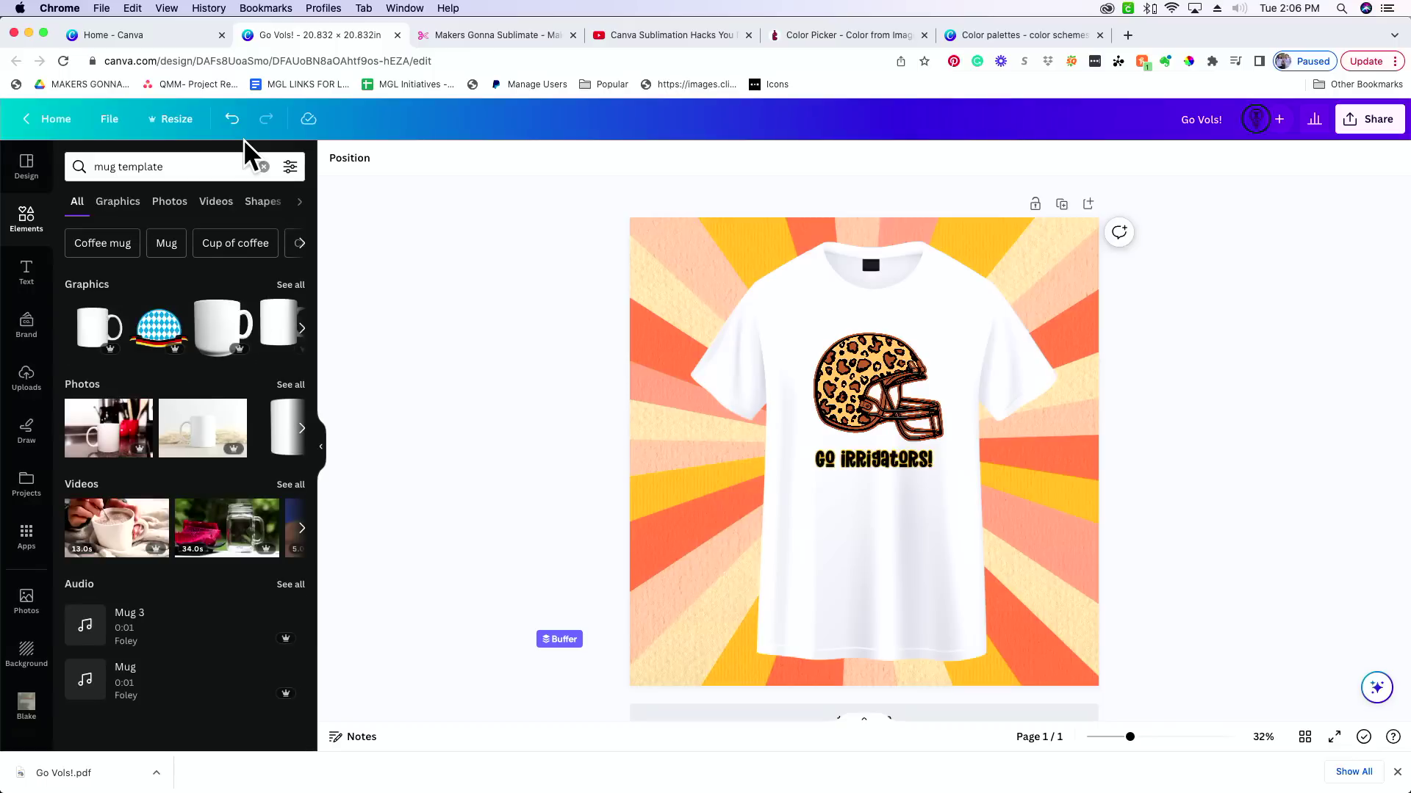
pyautogui.click(99, 334)
pyautogui.moveTo(889, 532); pyautogui.dragTo(915, 540)
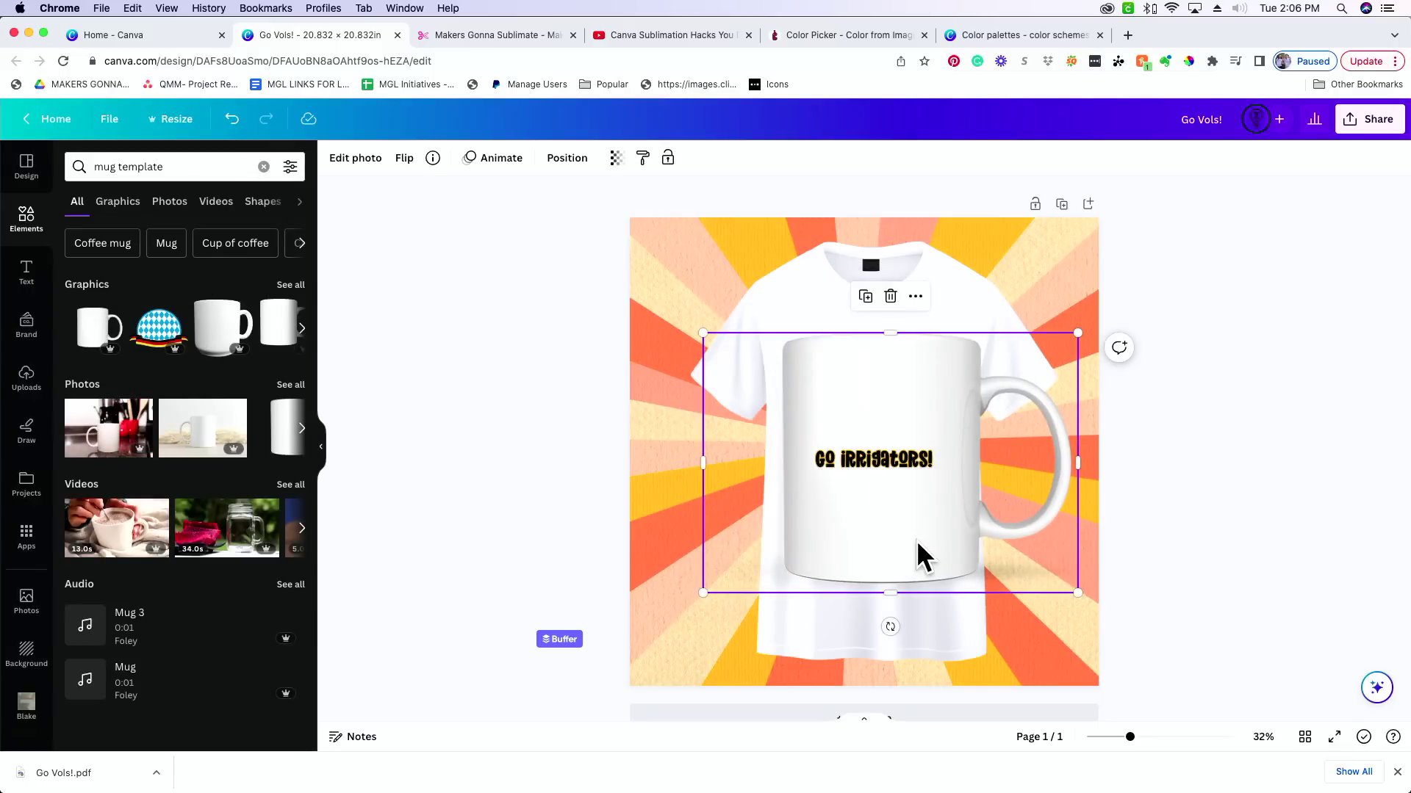
# Delete the T-shirt from the page and move the mug layer beneath the leopard-print helmet.
pyautogui.click(770, 544)
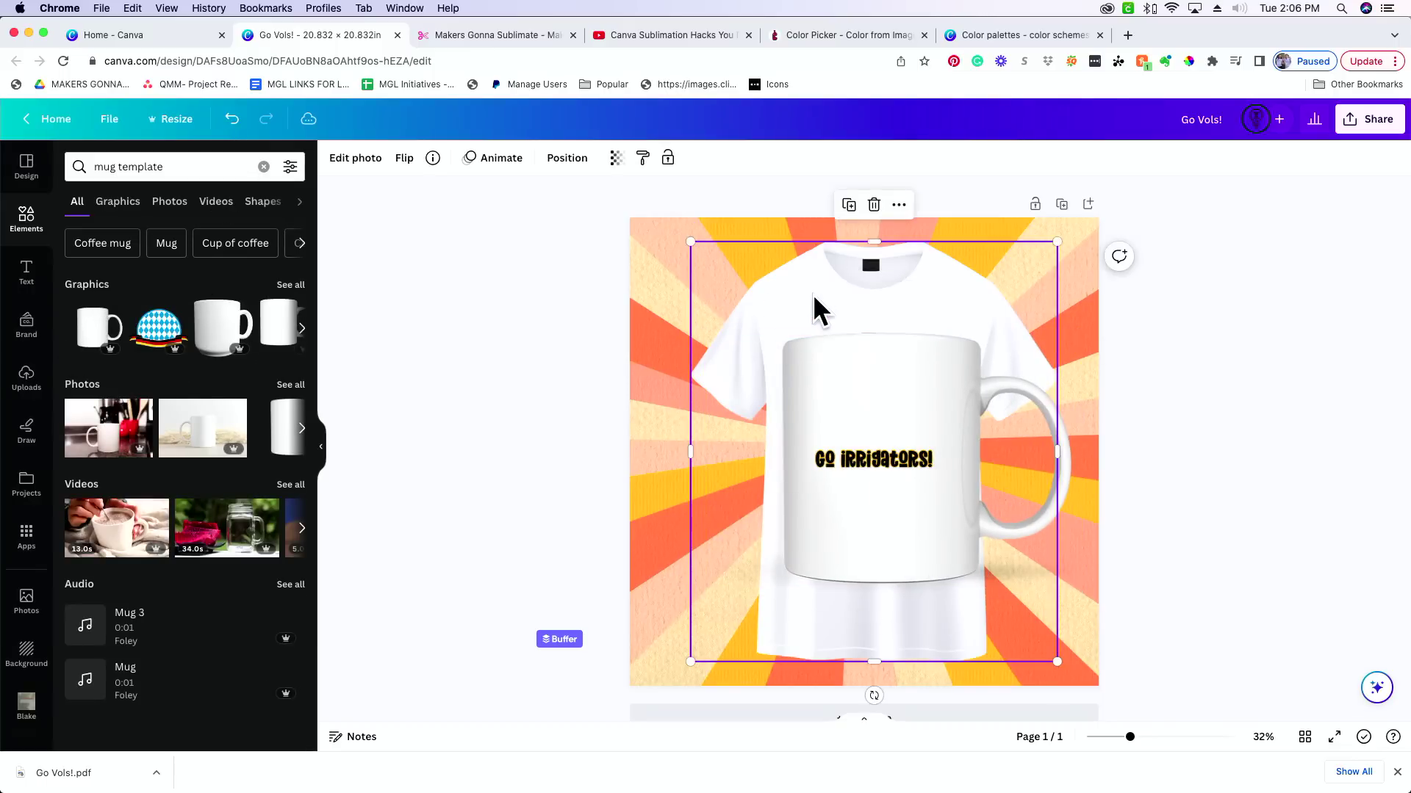
pyautogui.press('BackSpace')
pyautogui.click(897, 391)
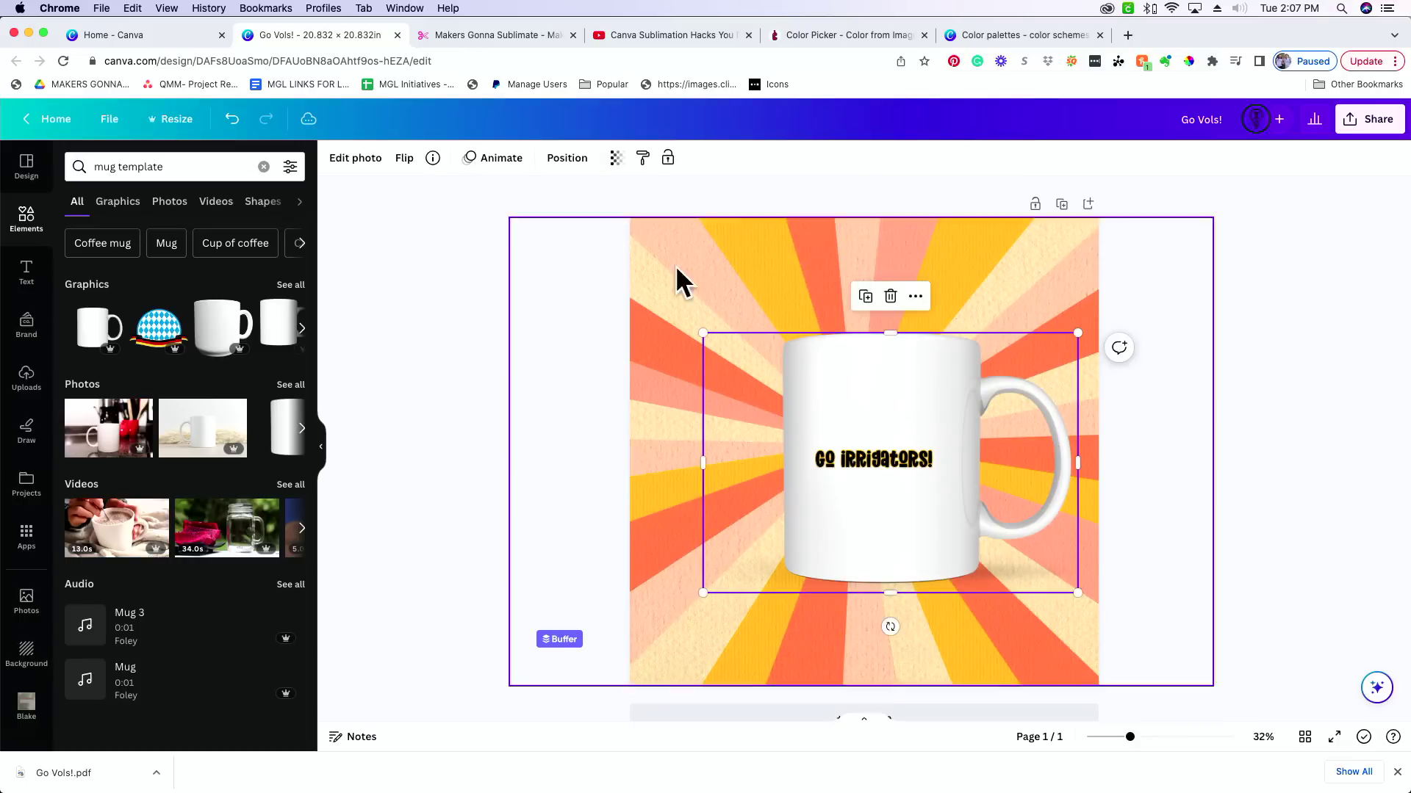
pyautogui.click(563, 159)
pyautogui.moveTo(211, 350); pyautogui.dragTo(220, 289)
# Move the helmet and "Go Irrigators!" text together down to the middle of the mug's front.
pyautogui.click(920, 458)
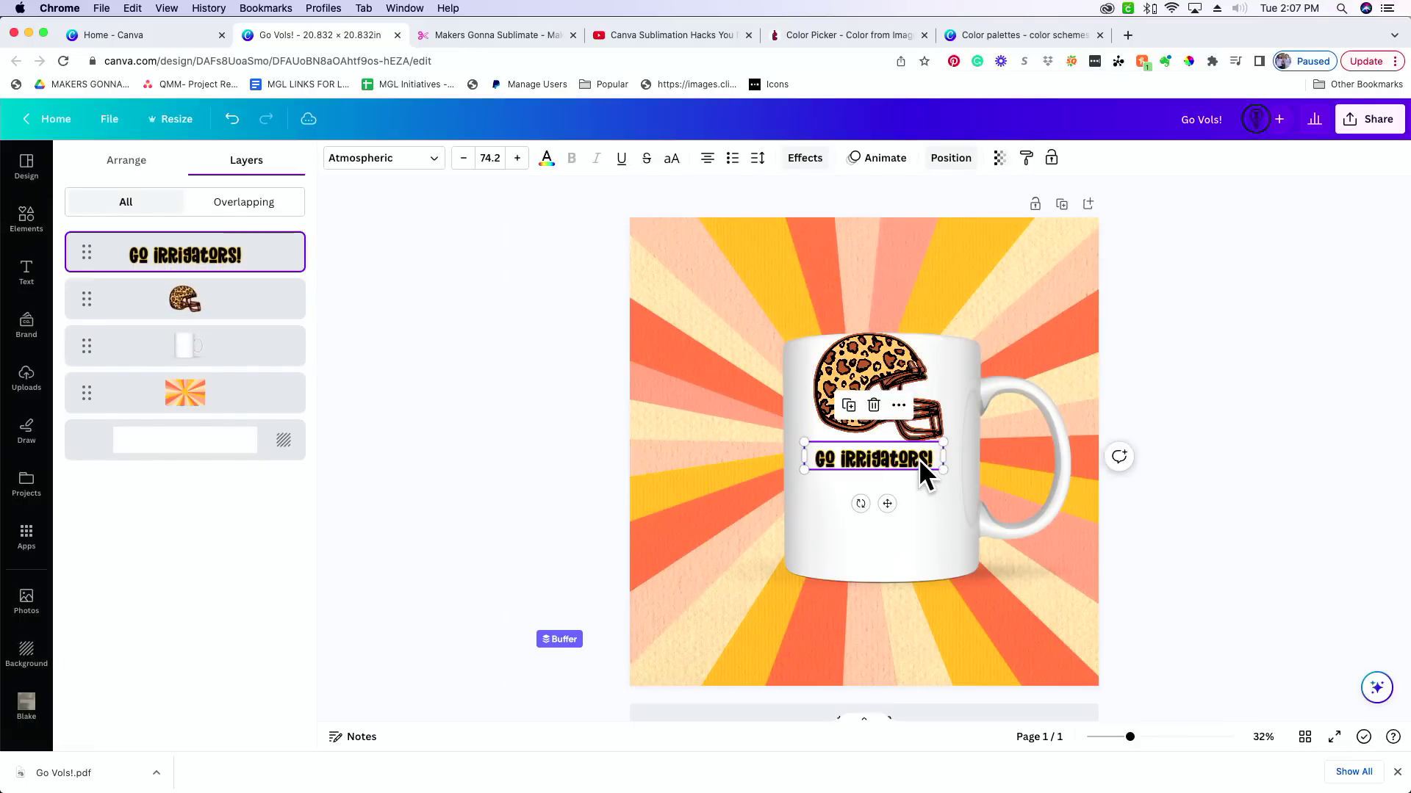
pyautogui.keyDown('shift'); pyautogui.click(911, 405); pyautogui.keyUp('shift')
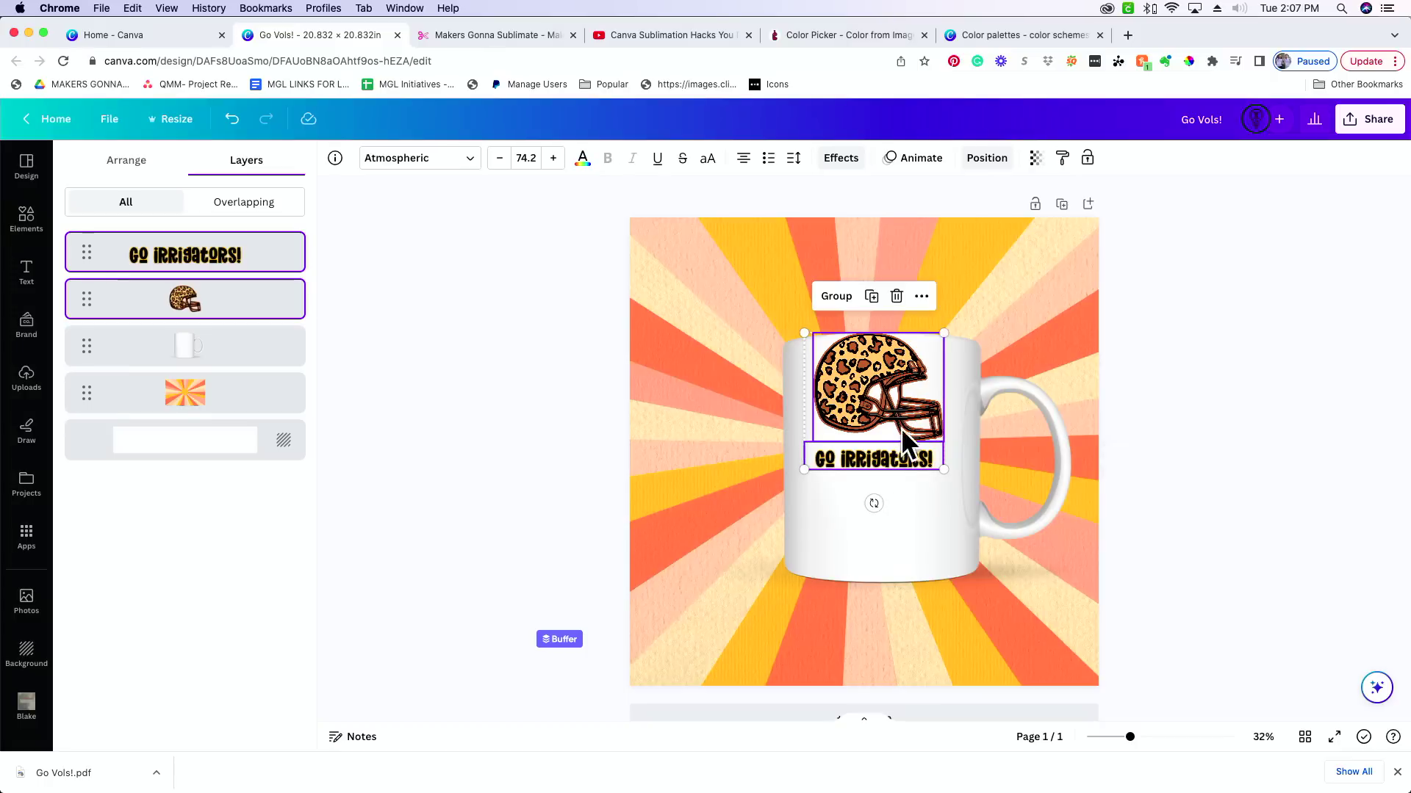
pyautogui.moveTo(911, 423); pyautogui.dragTo(909, 474)
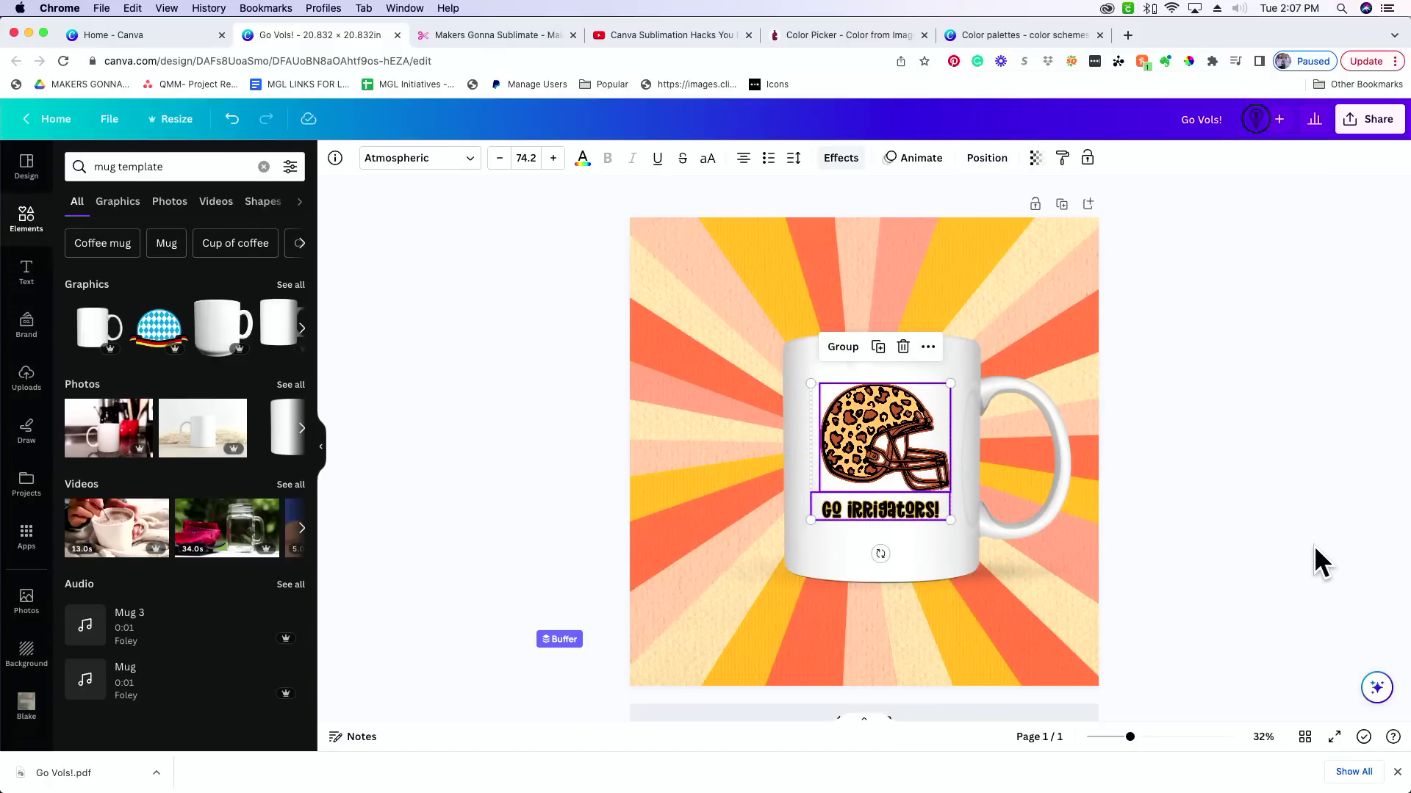
pyautogui.press('Escape')
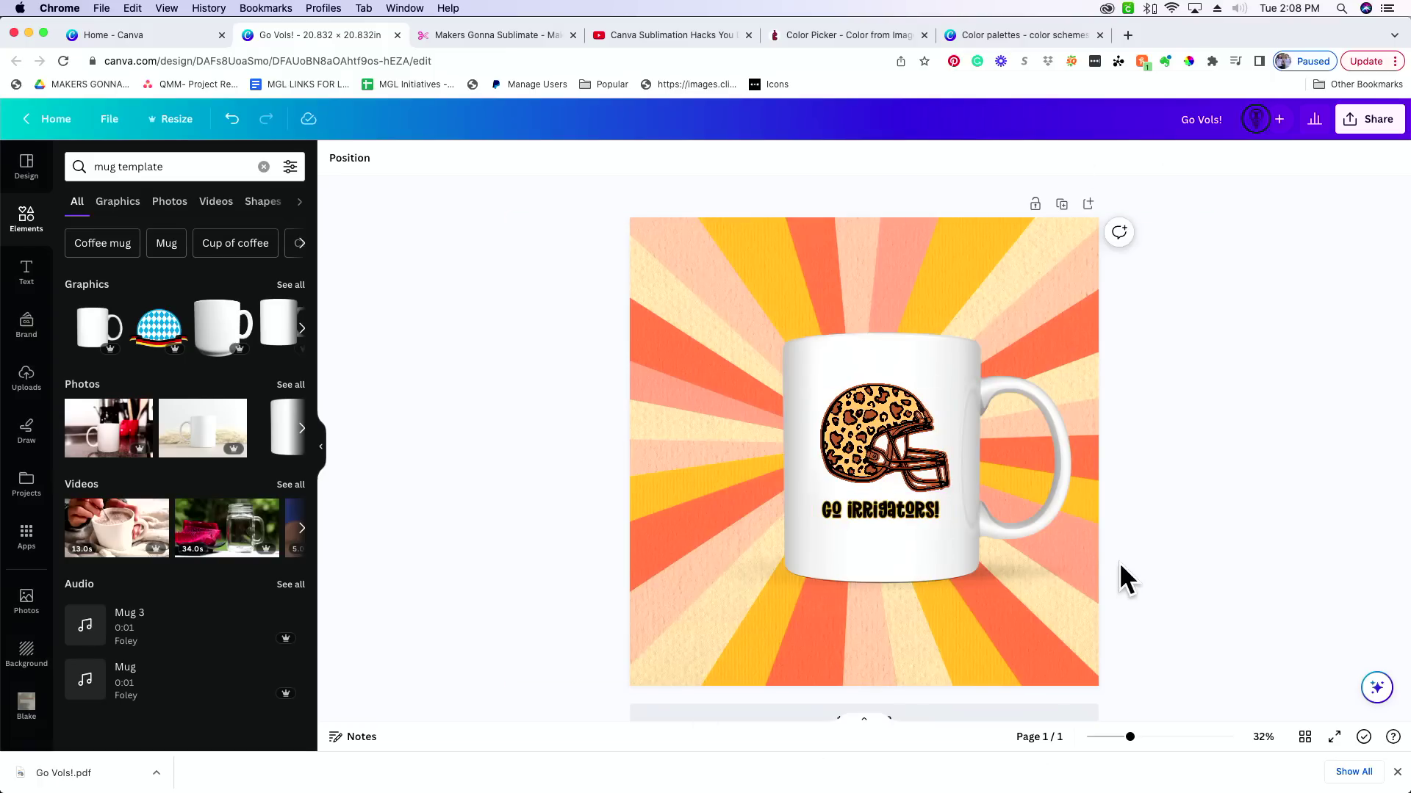
# Download the mug mockup as a PNG and dismiss the download notice.
pyautogui.click(1368, 119)
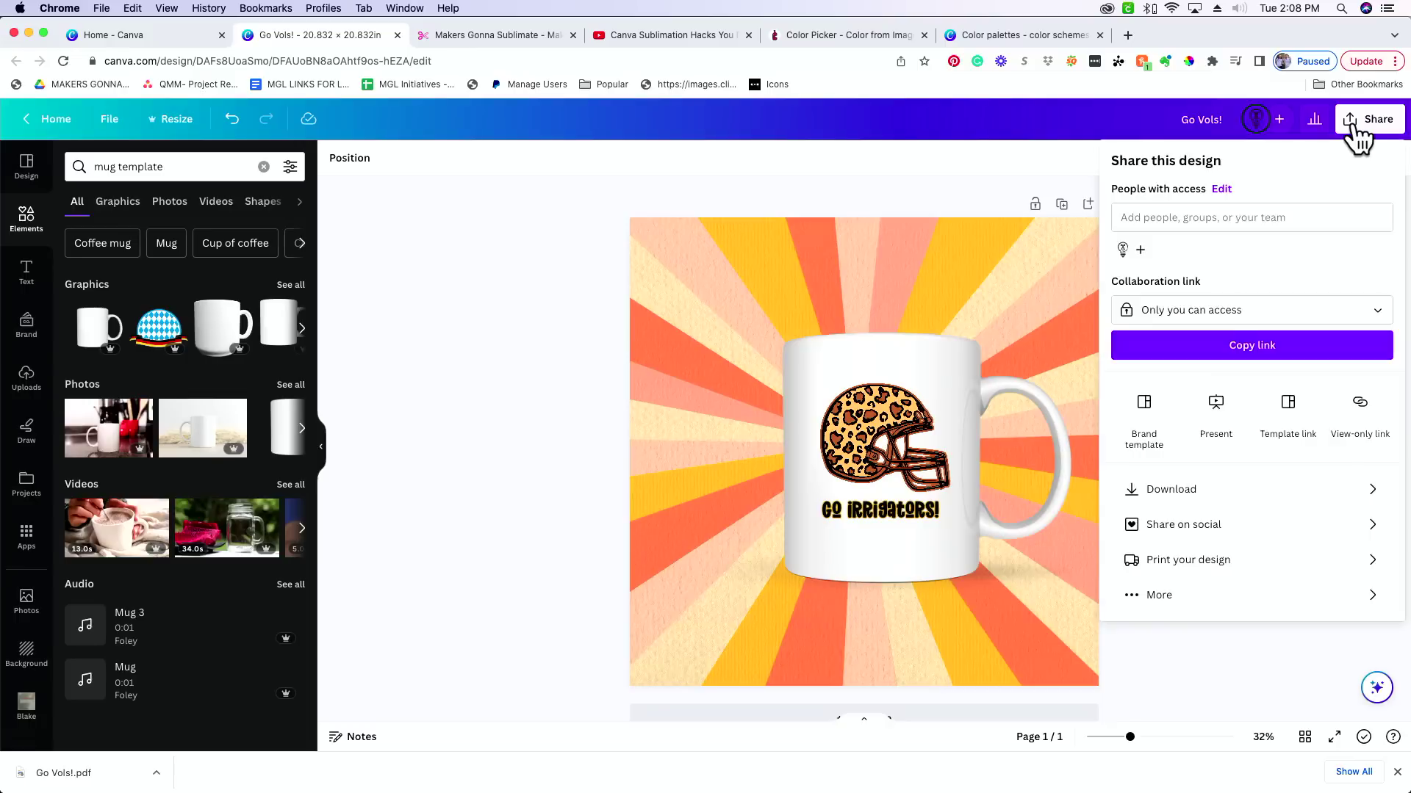
pyautogui.click(1208, 487)
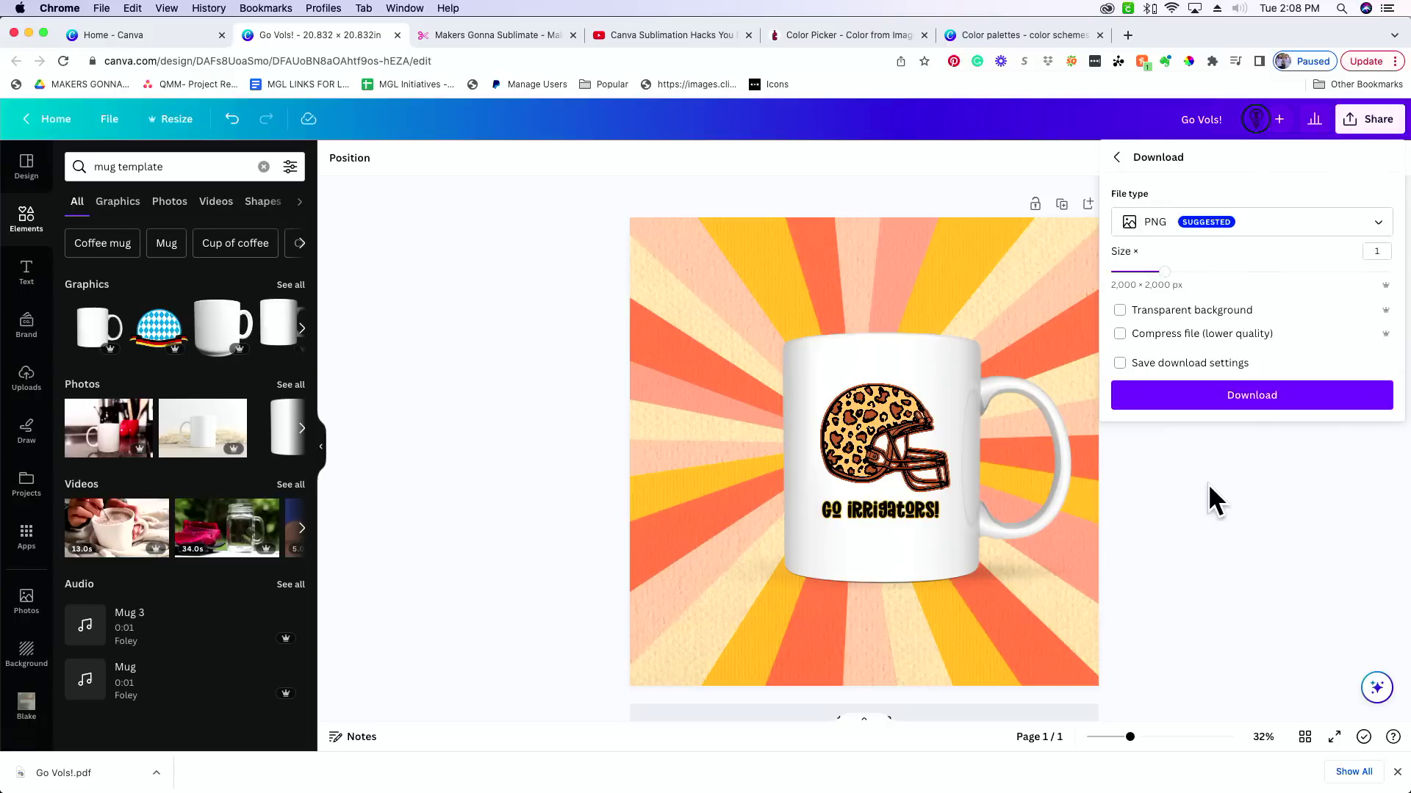
pyautogui.click(1227, 229)
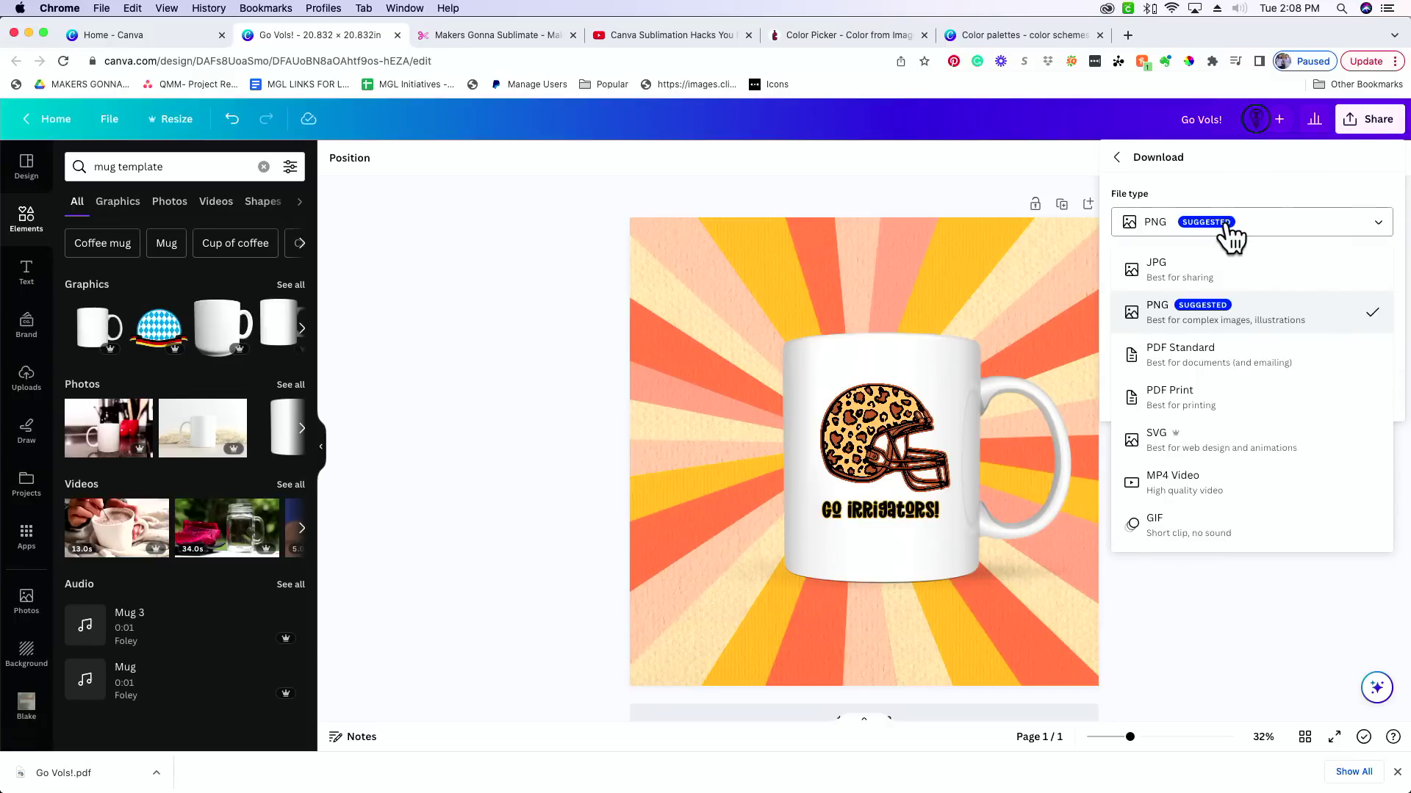
pyautogui.click(1264, 326)
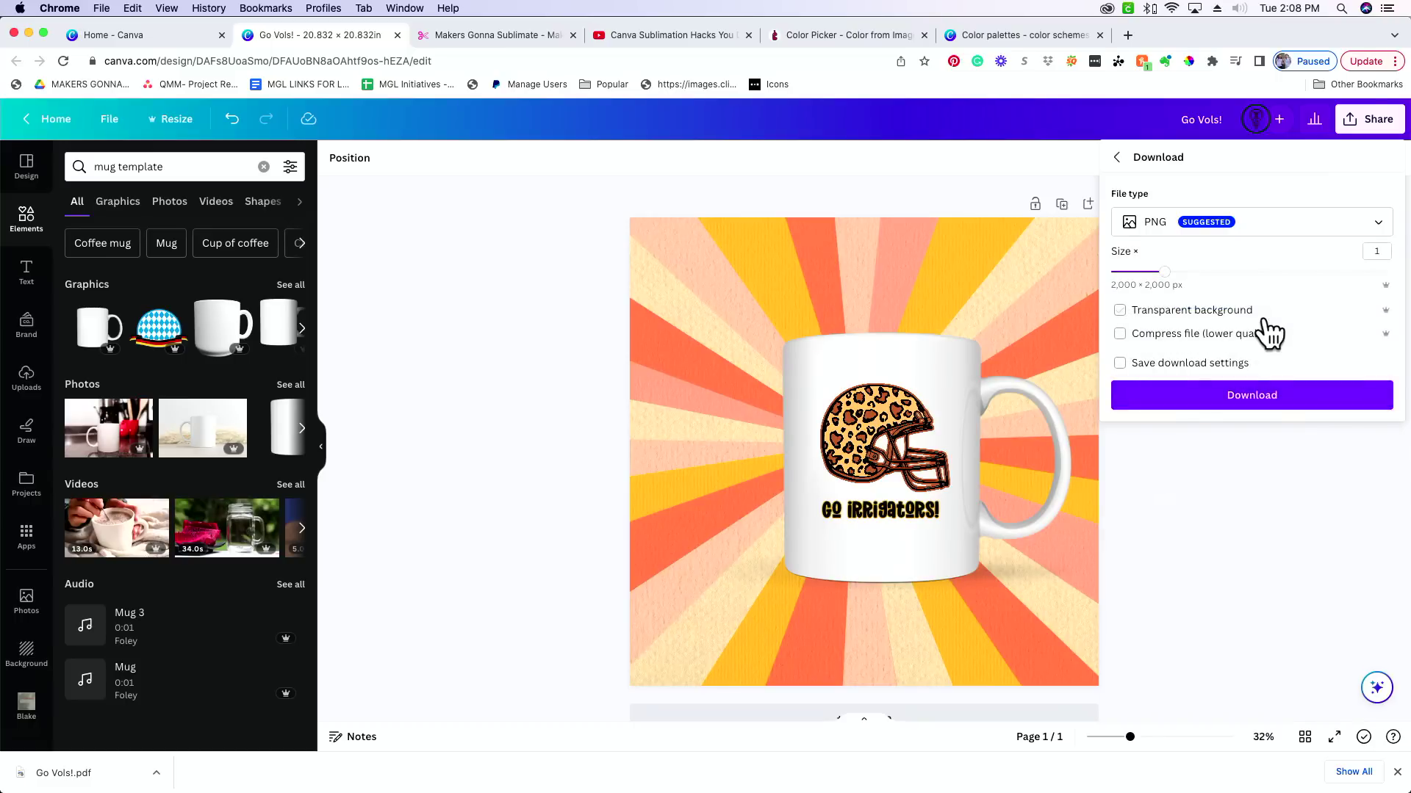
pyautogui.click(1205, 396)
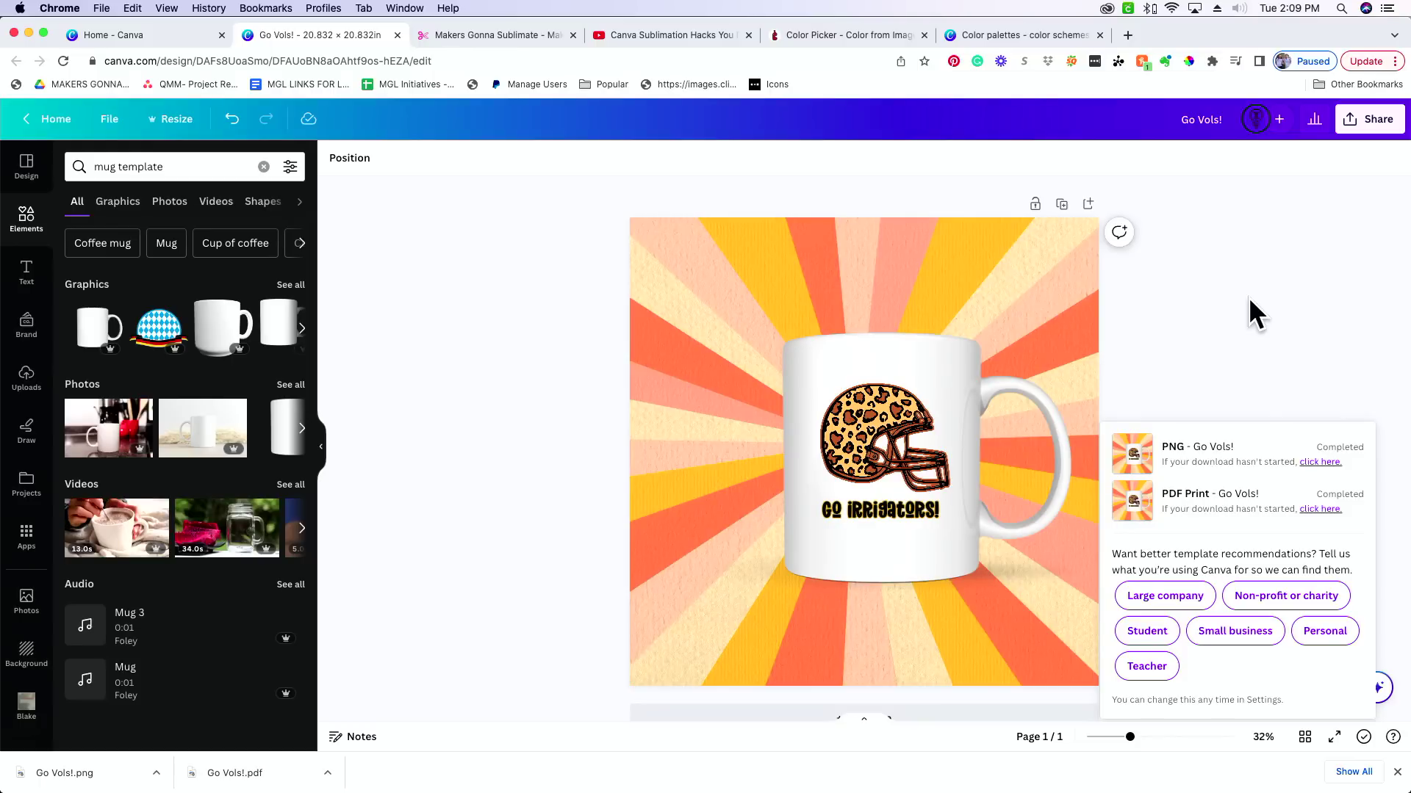
pyautogui.click(1239, 354)
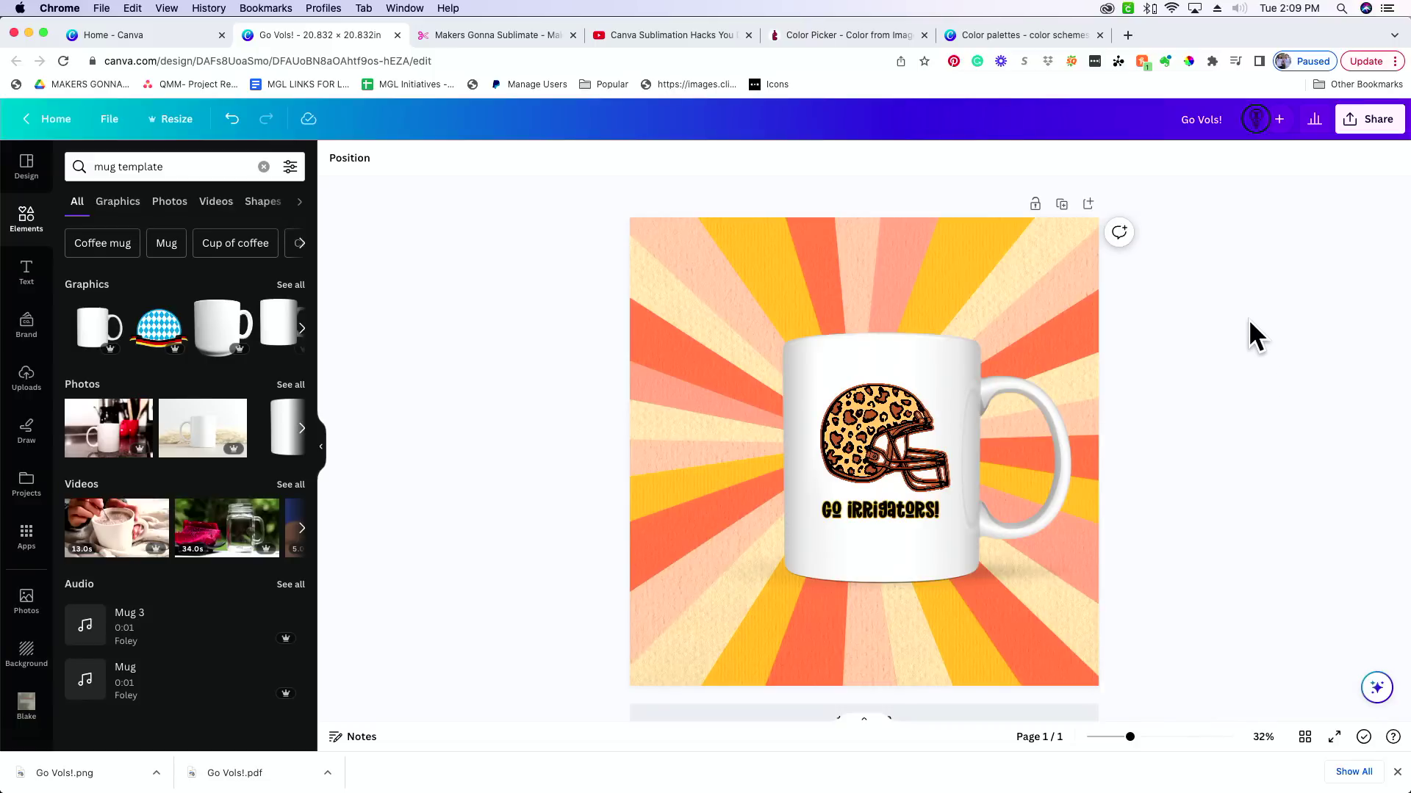
pyautogui.moveTo(1245, 322); pyautogui.dragTo(1080, 584)
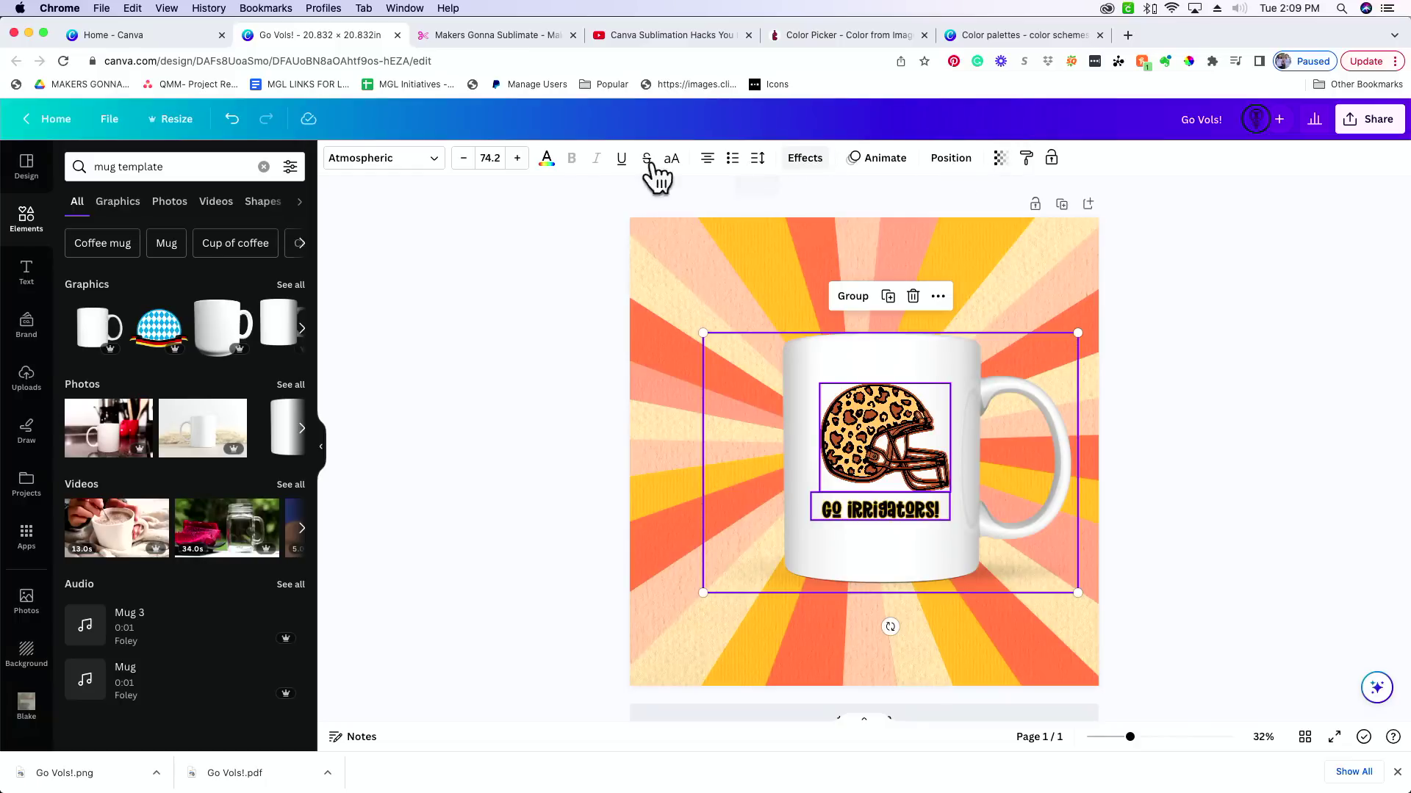
pyautogui.click(552, 222)
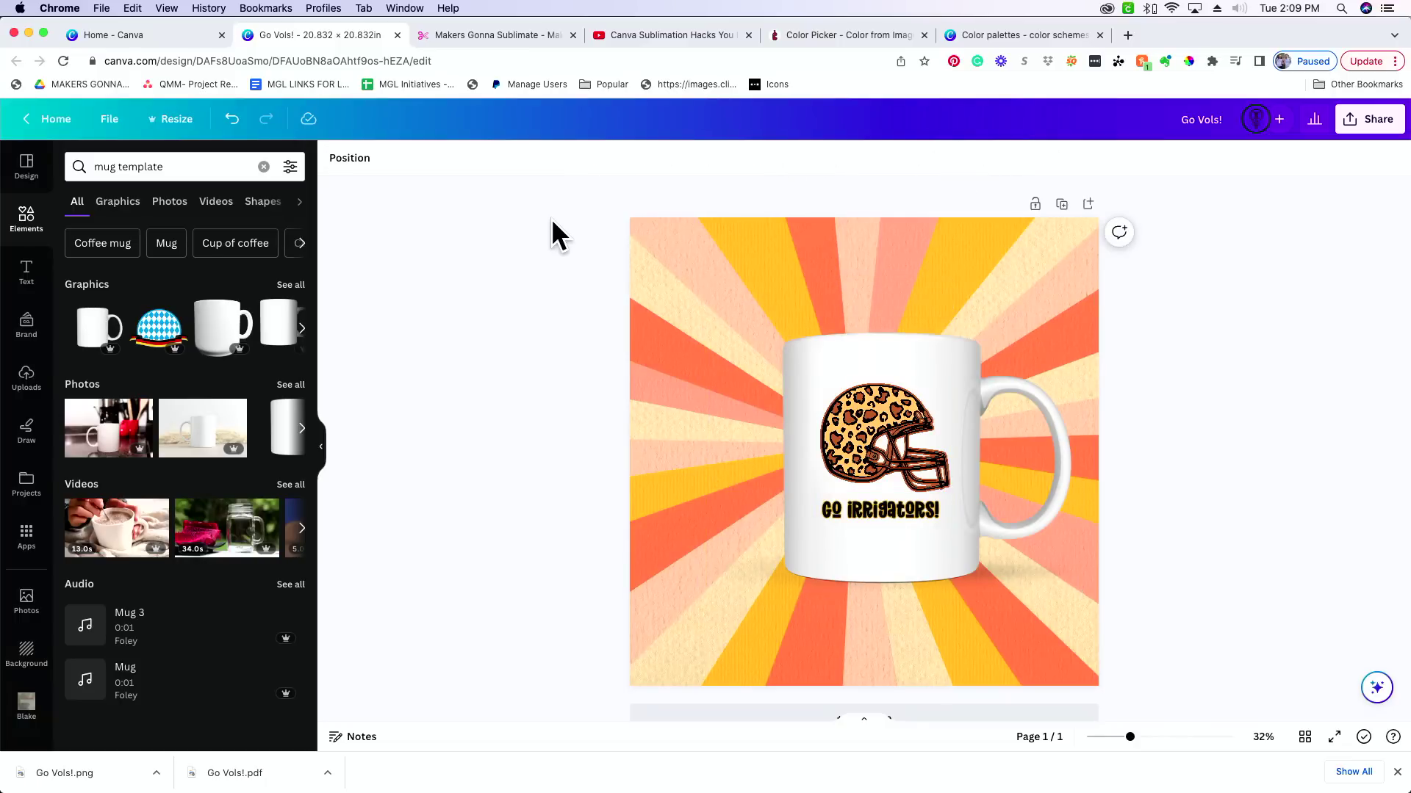
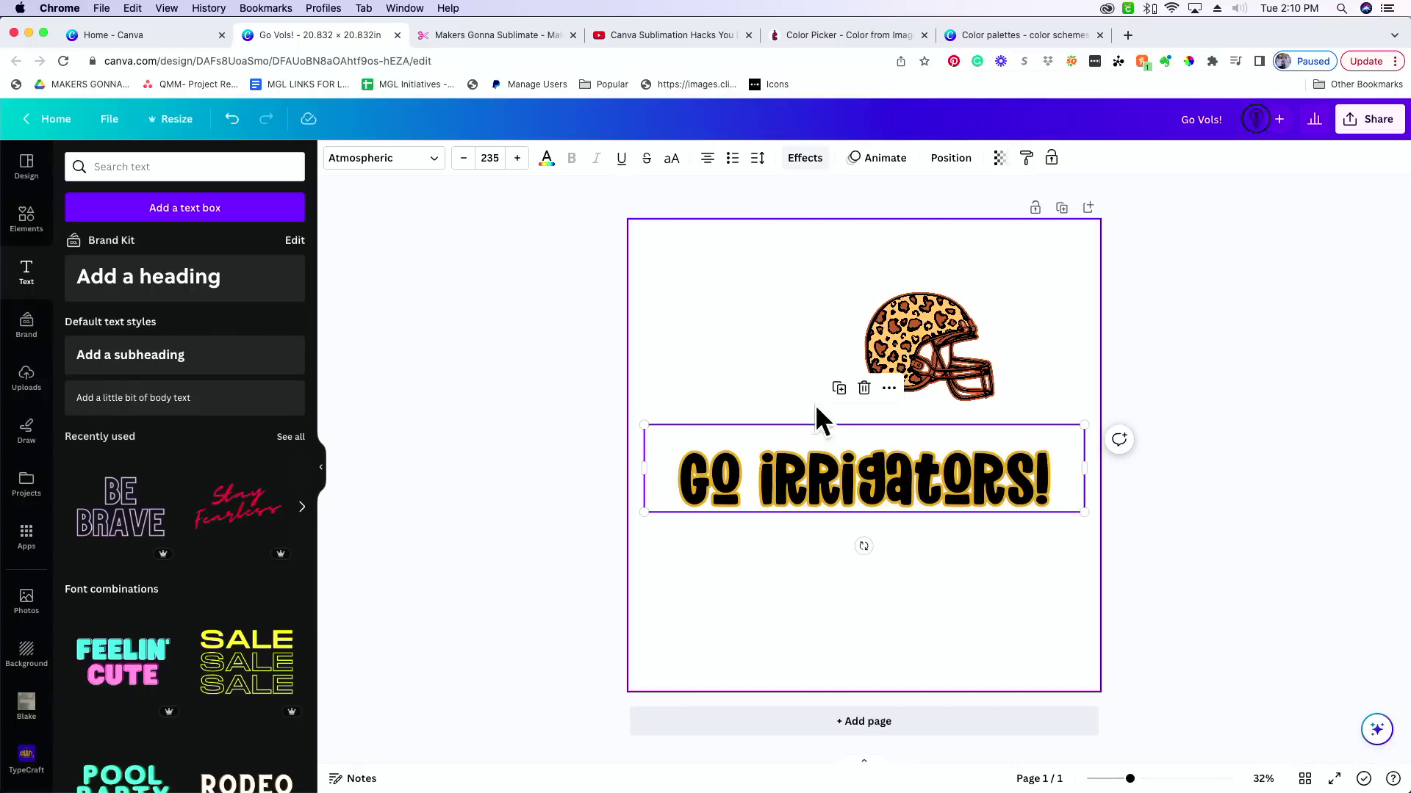
# Try the Splice effect in several palette colours on the "Go Irrigators!" text, and the Lift effect with a higher intensity.
pyautogui.click(794, 166)
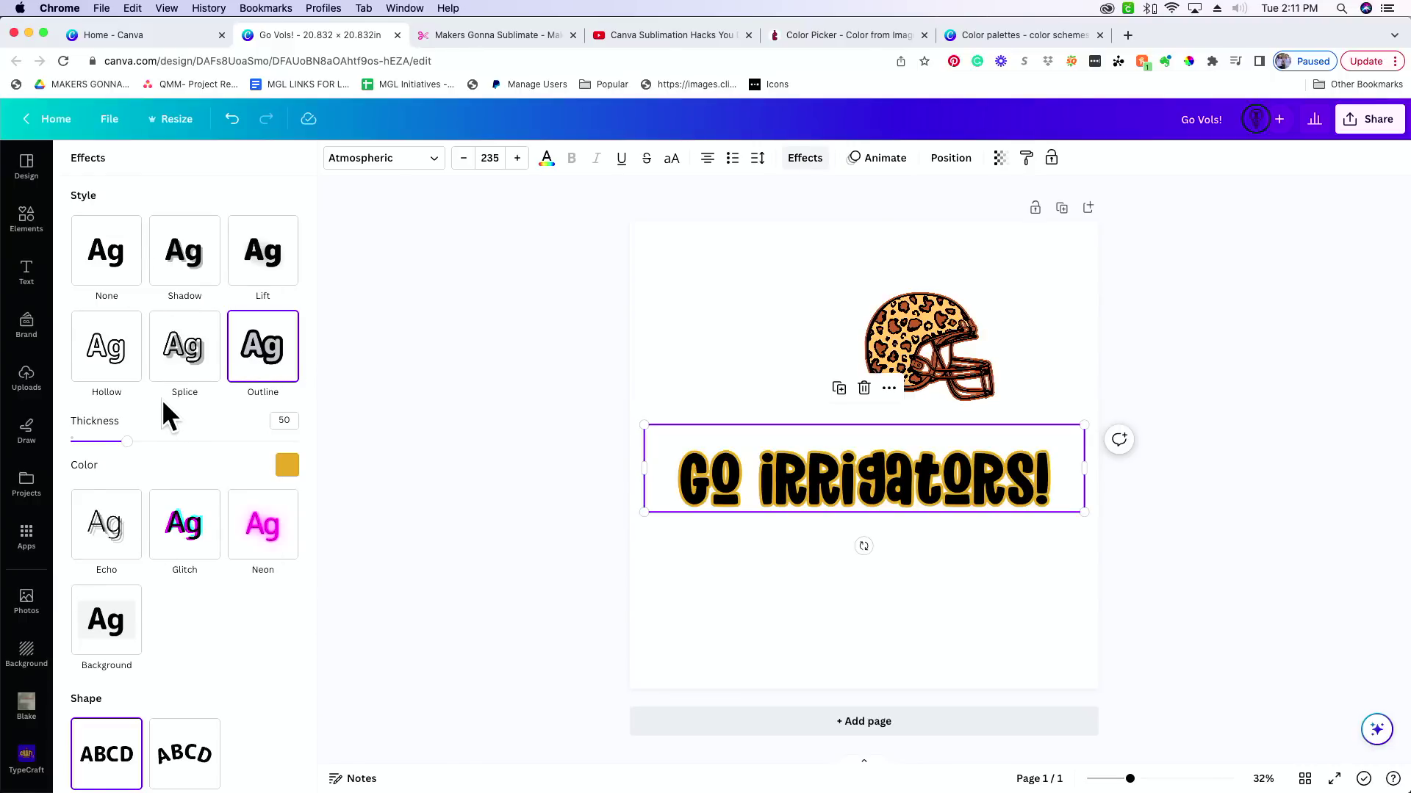
pyautogui.click(178, 365)
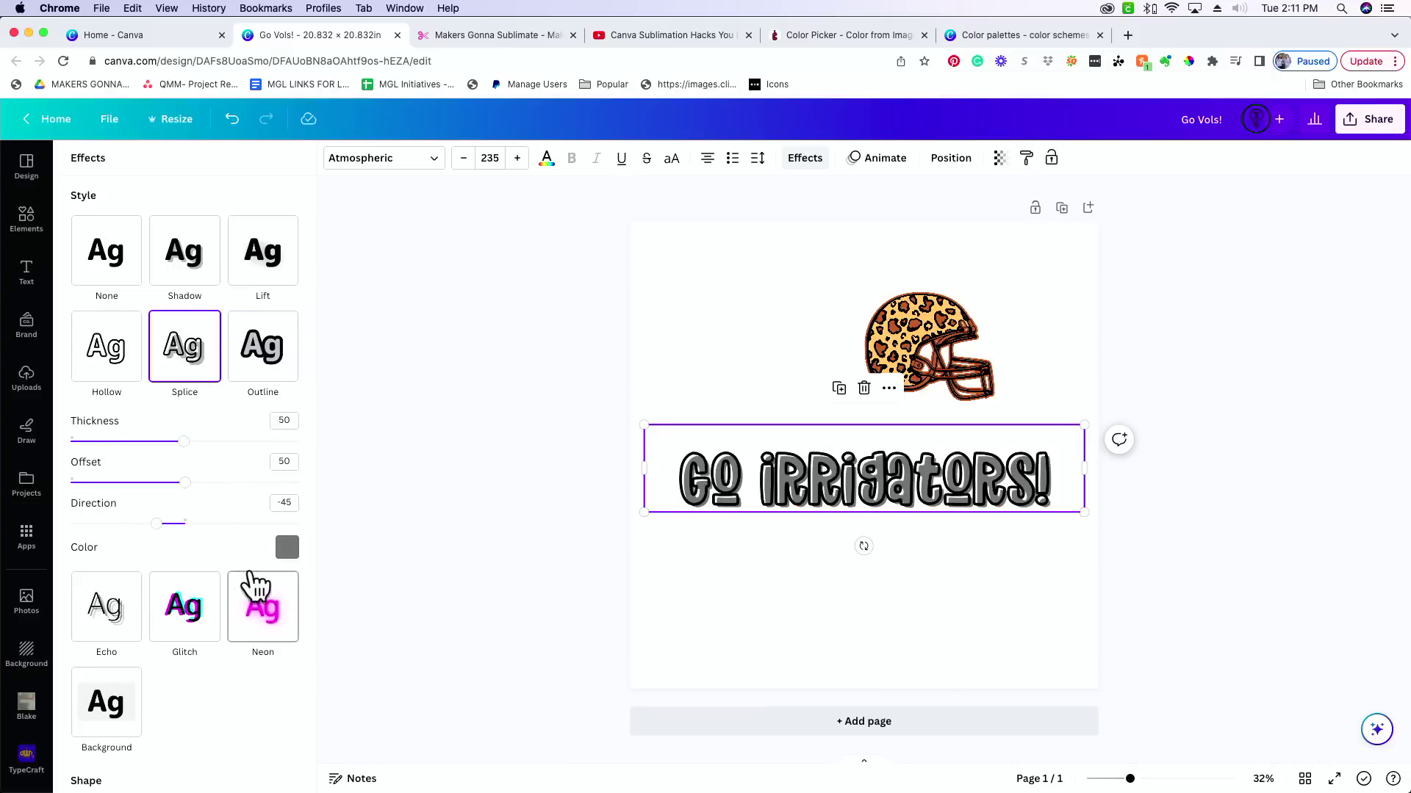
pyautogui.click(287, 549)
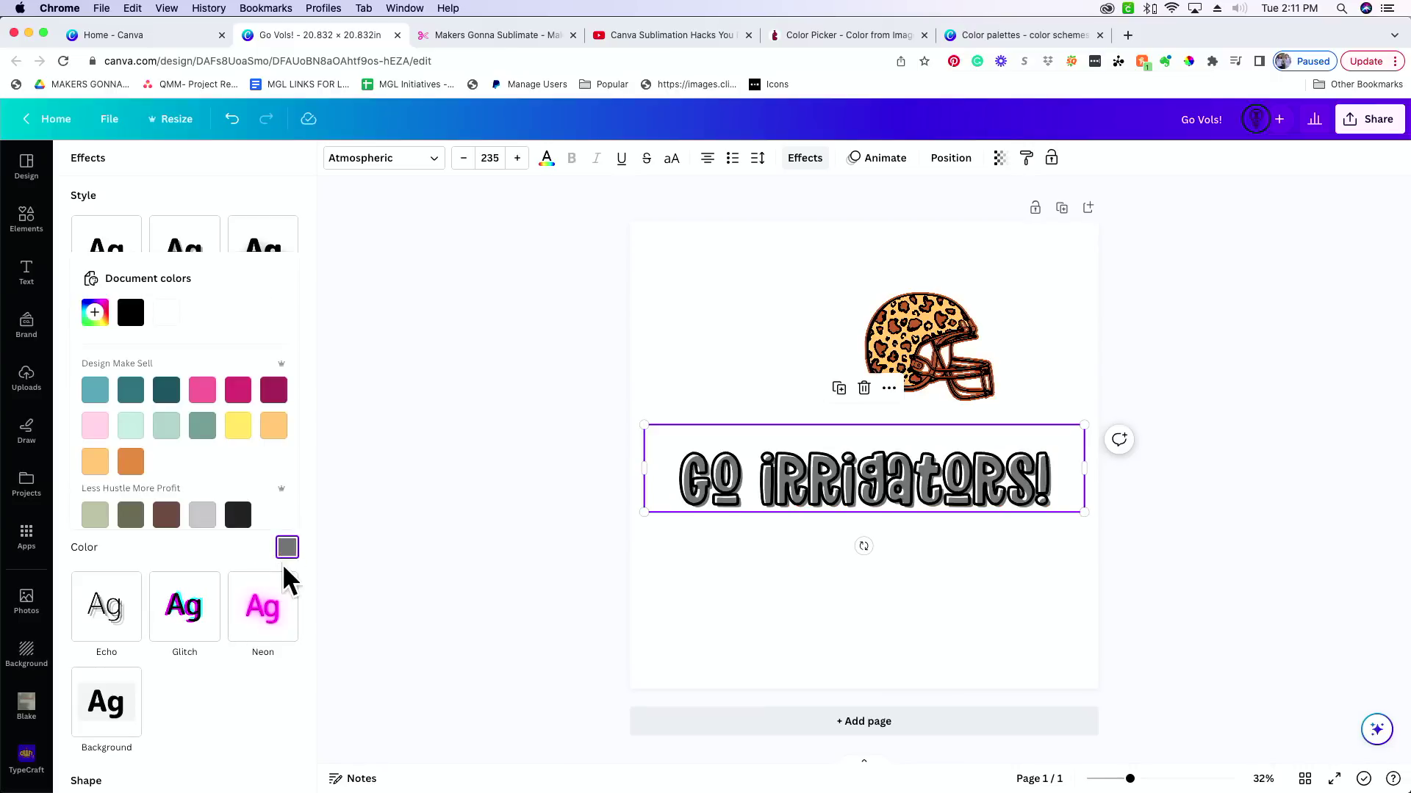
pyautogui.click(238, 390)
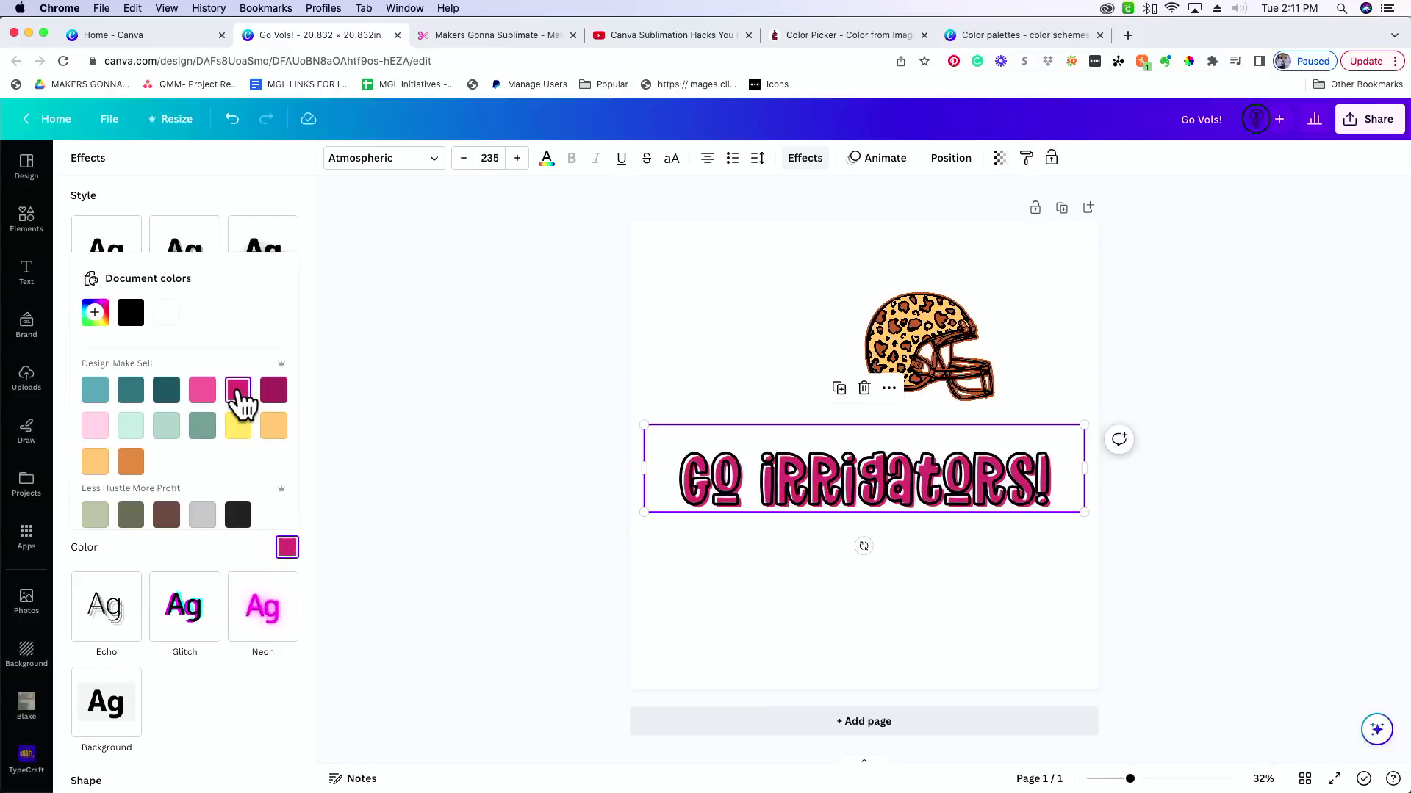
pyautogui.click(270, 393)
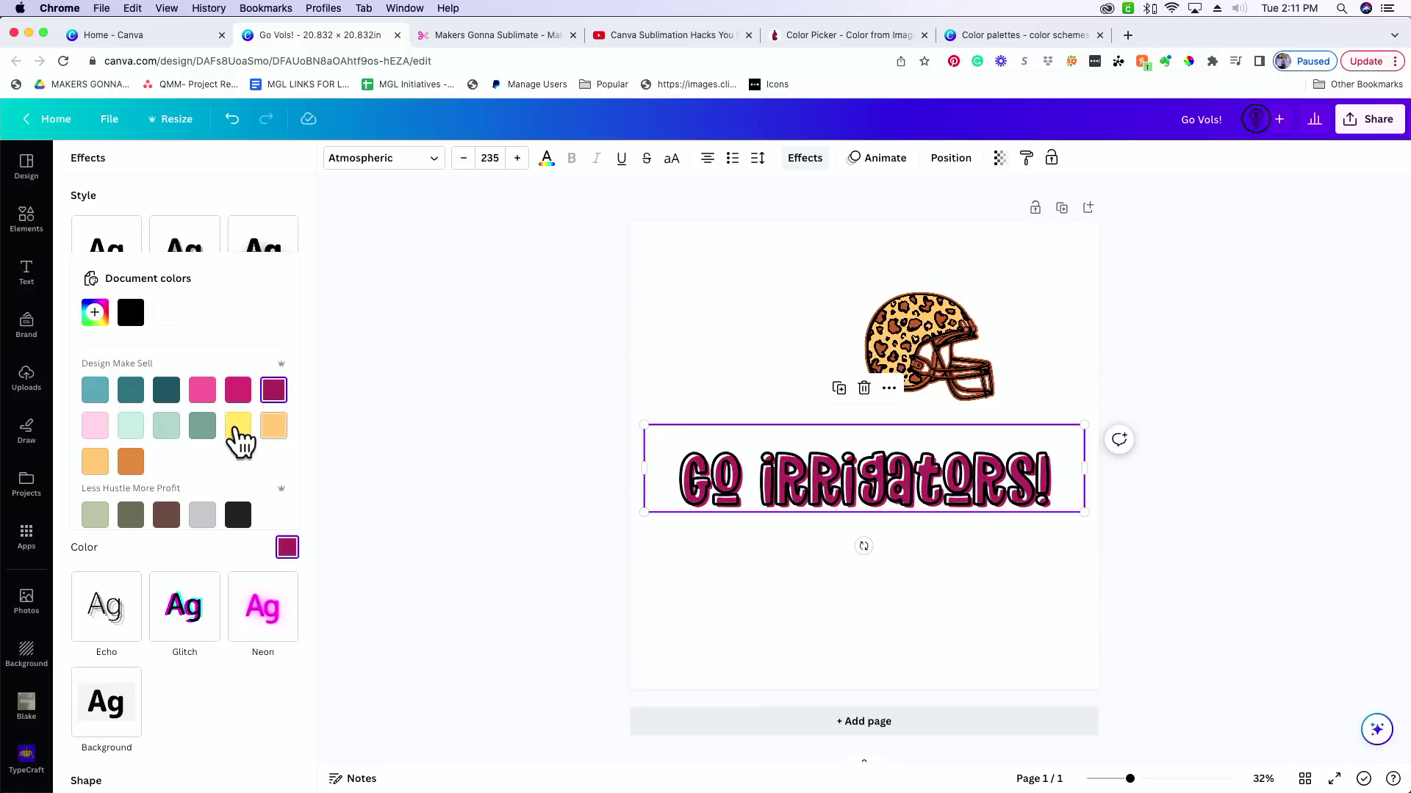
pyautogui.click(238, 430)
pyautogui.click(272, 430)
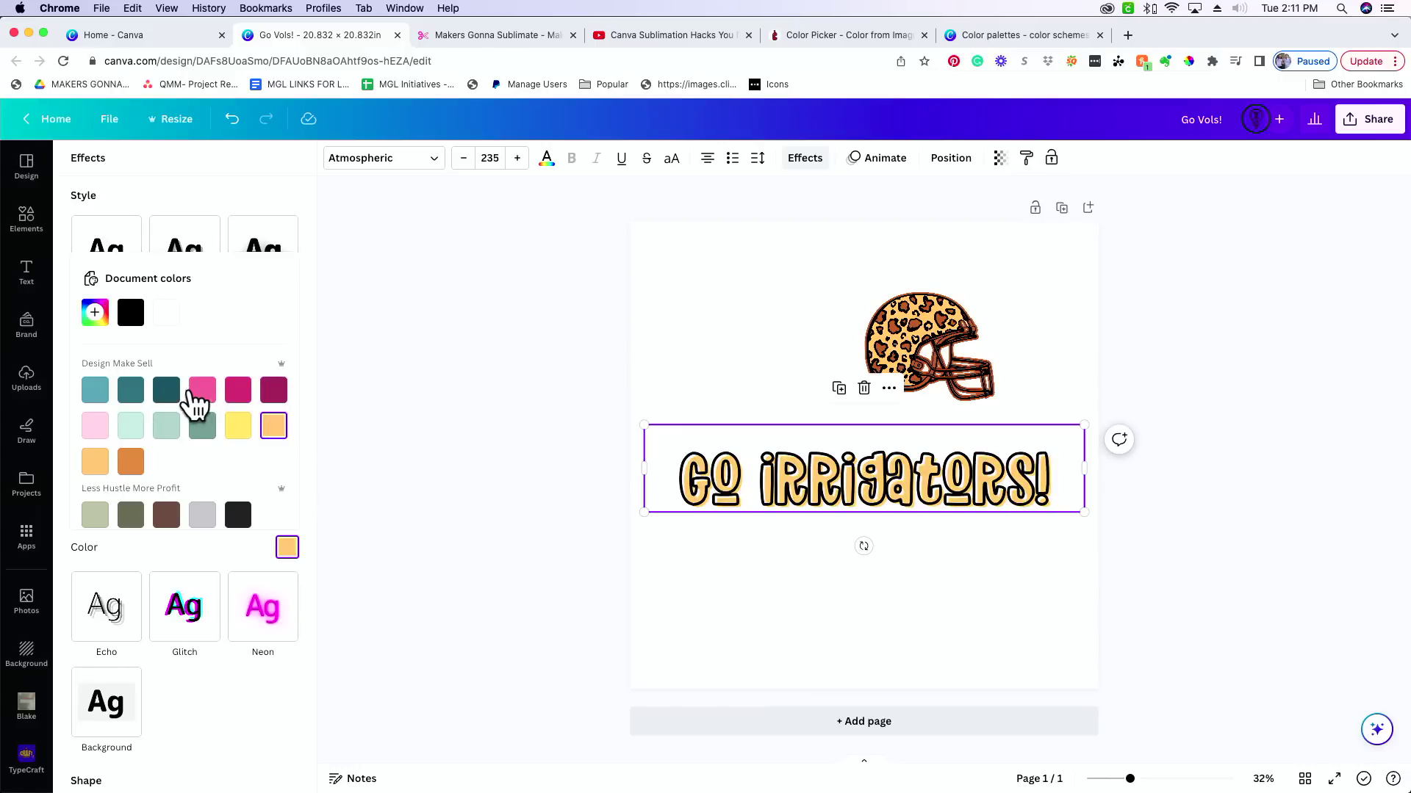
pyautogui.click(201, 396)
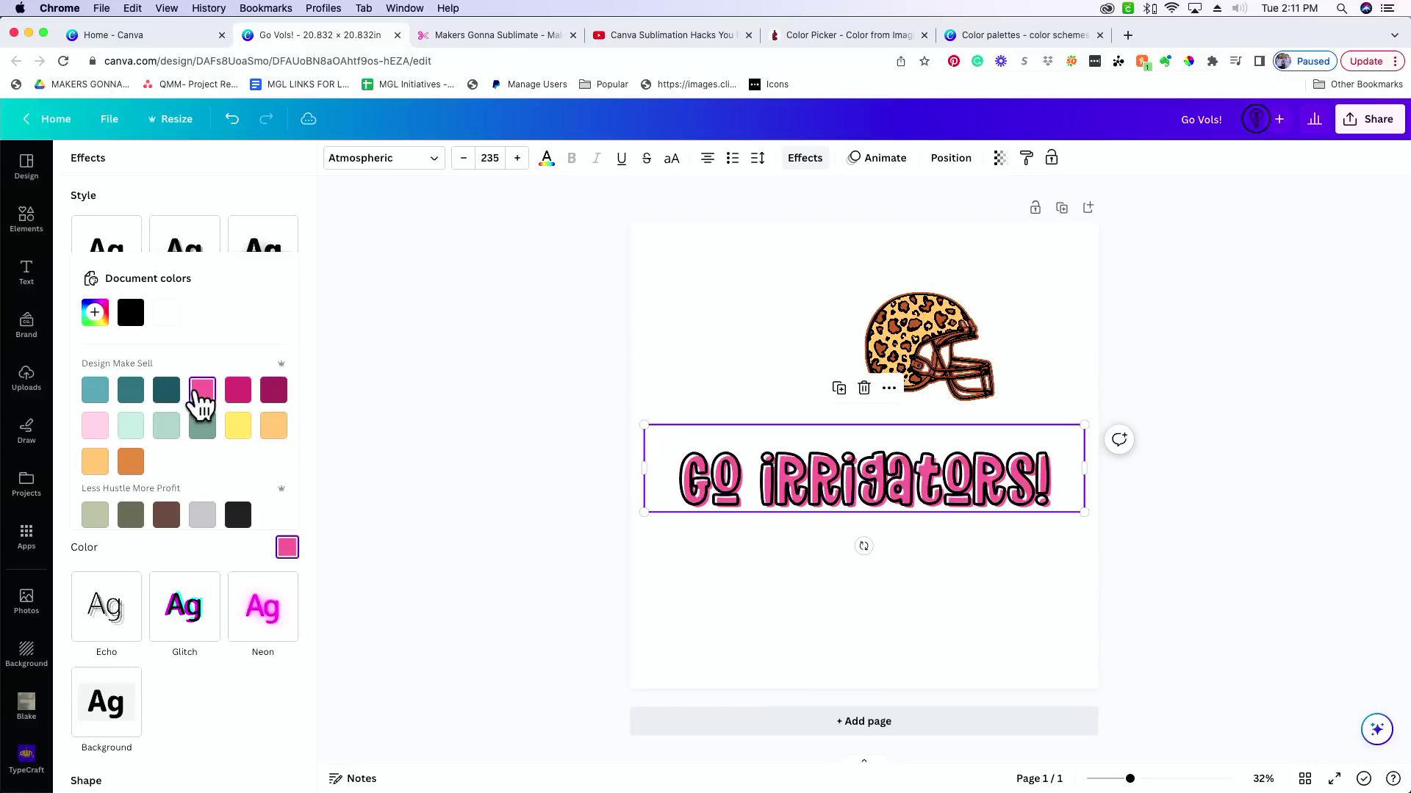
pyautogui.click(131, 314)
pyautogui.click(176, 432)
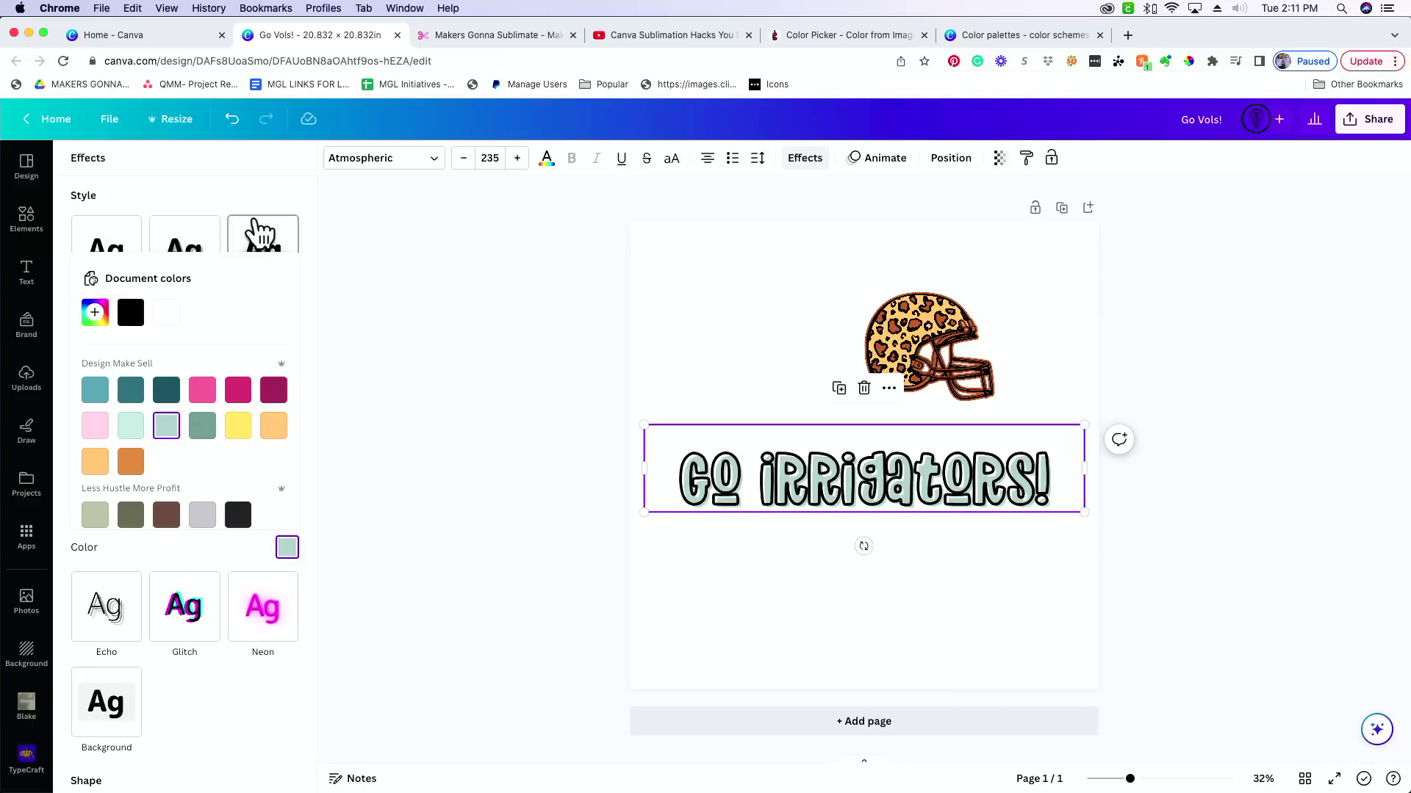
pyautogui.click(265, 246)
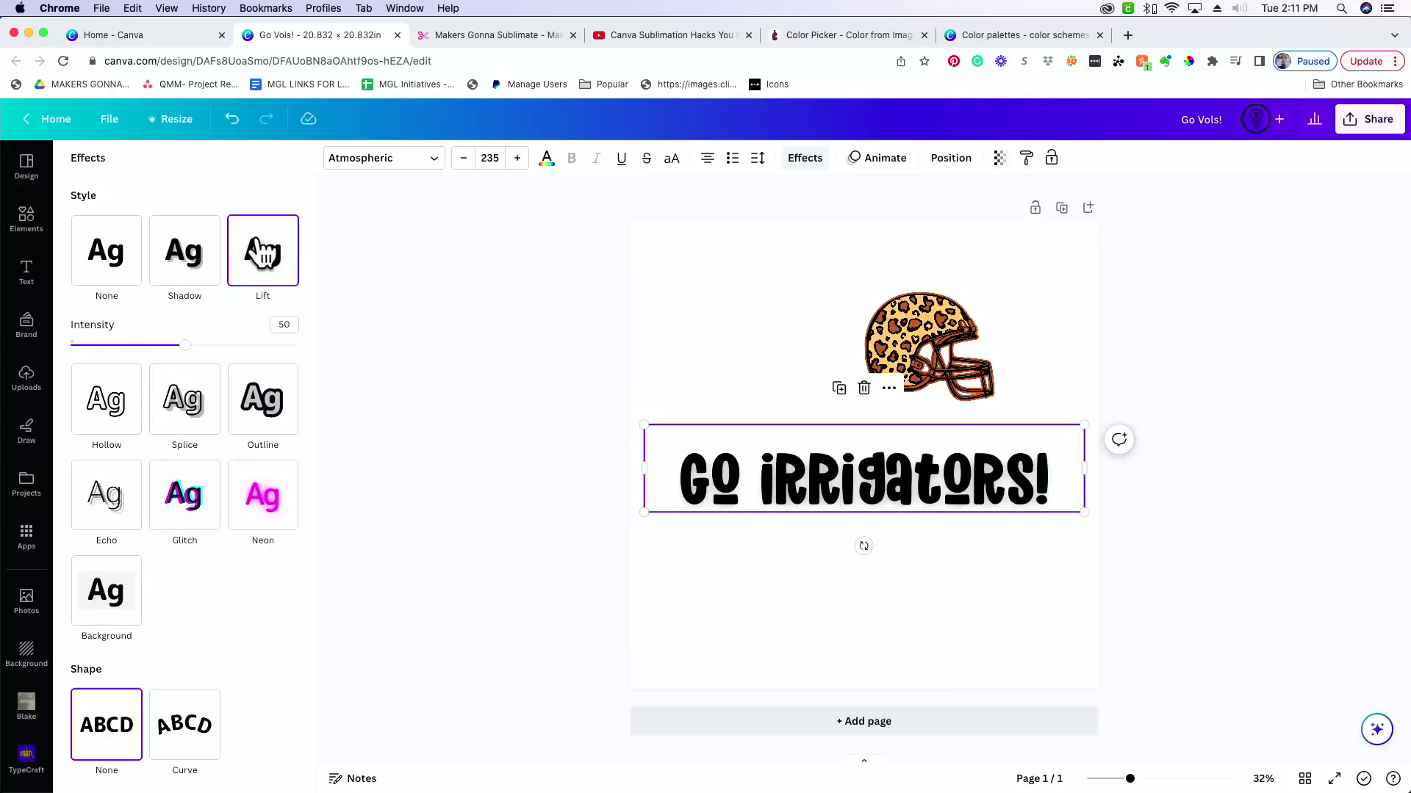
pyautogui.moveTo(184, 346)
pyautogui.mouseDown()
pyautogui.moveTo(120, 346)
pyautogui.moveTo(205, 346)
pyautogui.mouseUp()
# Apply the Shadow effect to the "Go Irrigators!" text and colour the shadow bright pink.
pyautogui.click(200, 275)
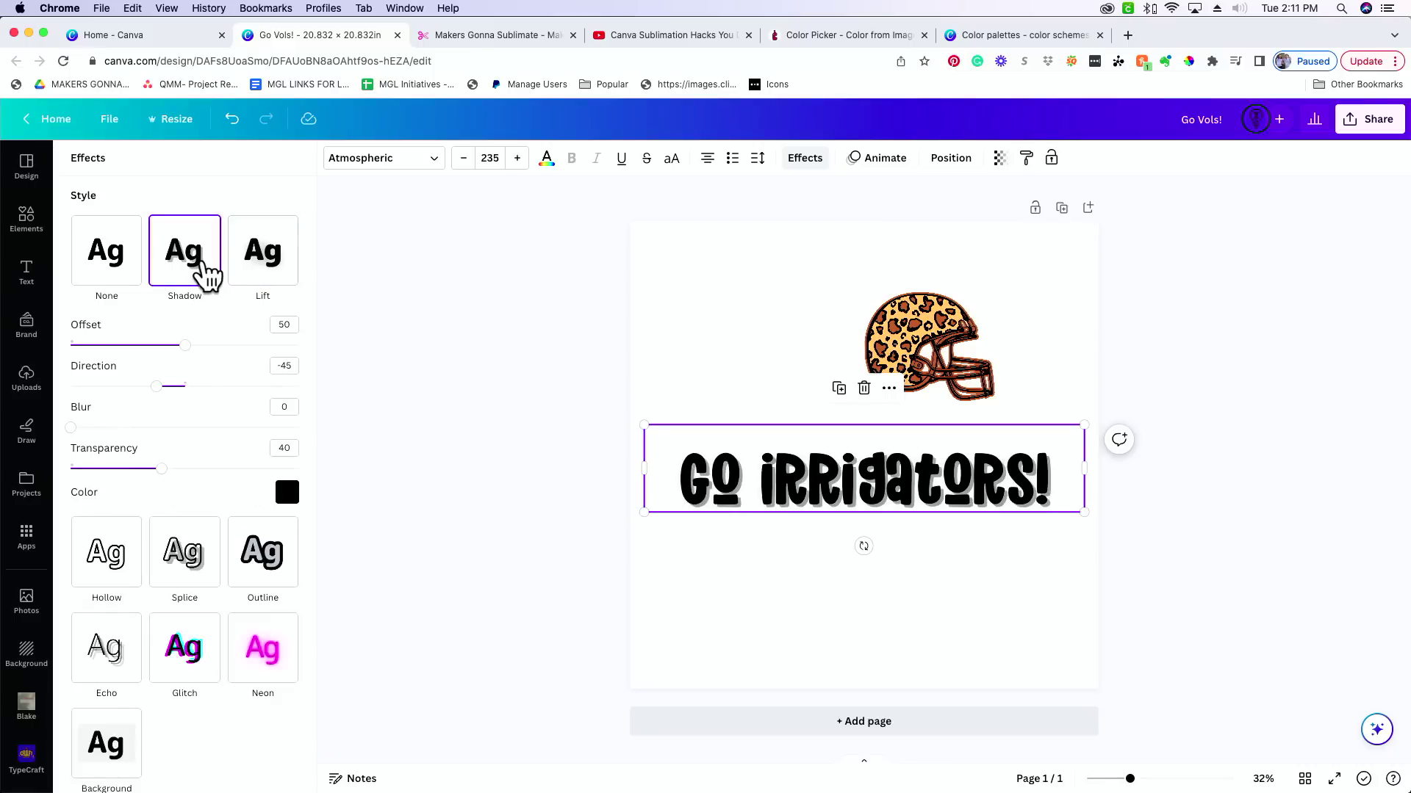
pyautogui.click(287, 493)
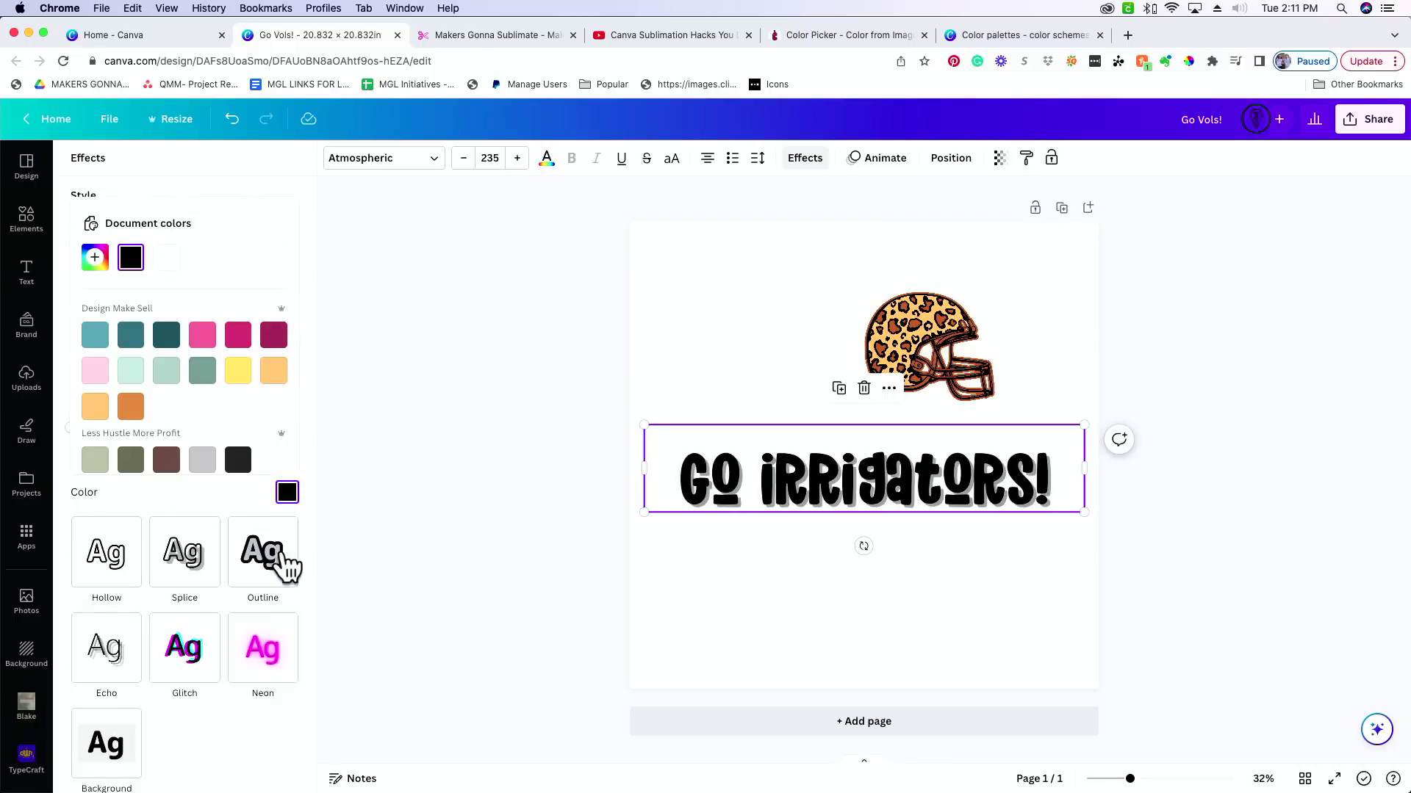
pyautogui.click(203, 335)
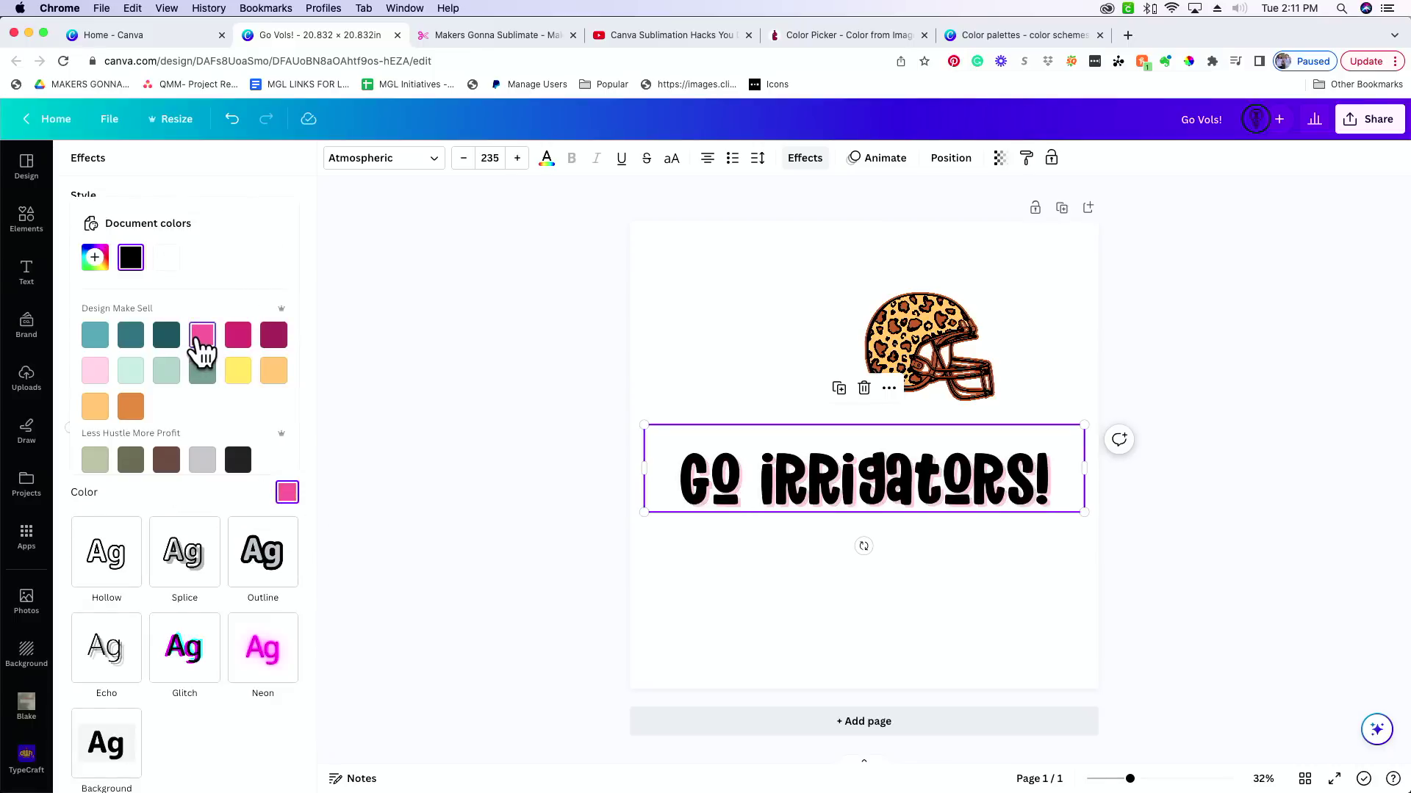
pyautogui.click(221, 178)
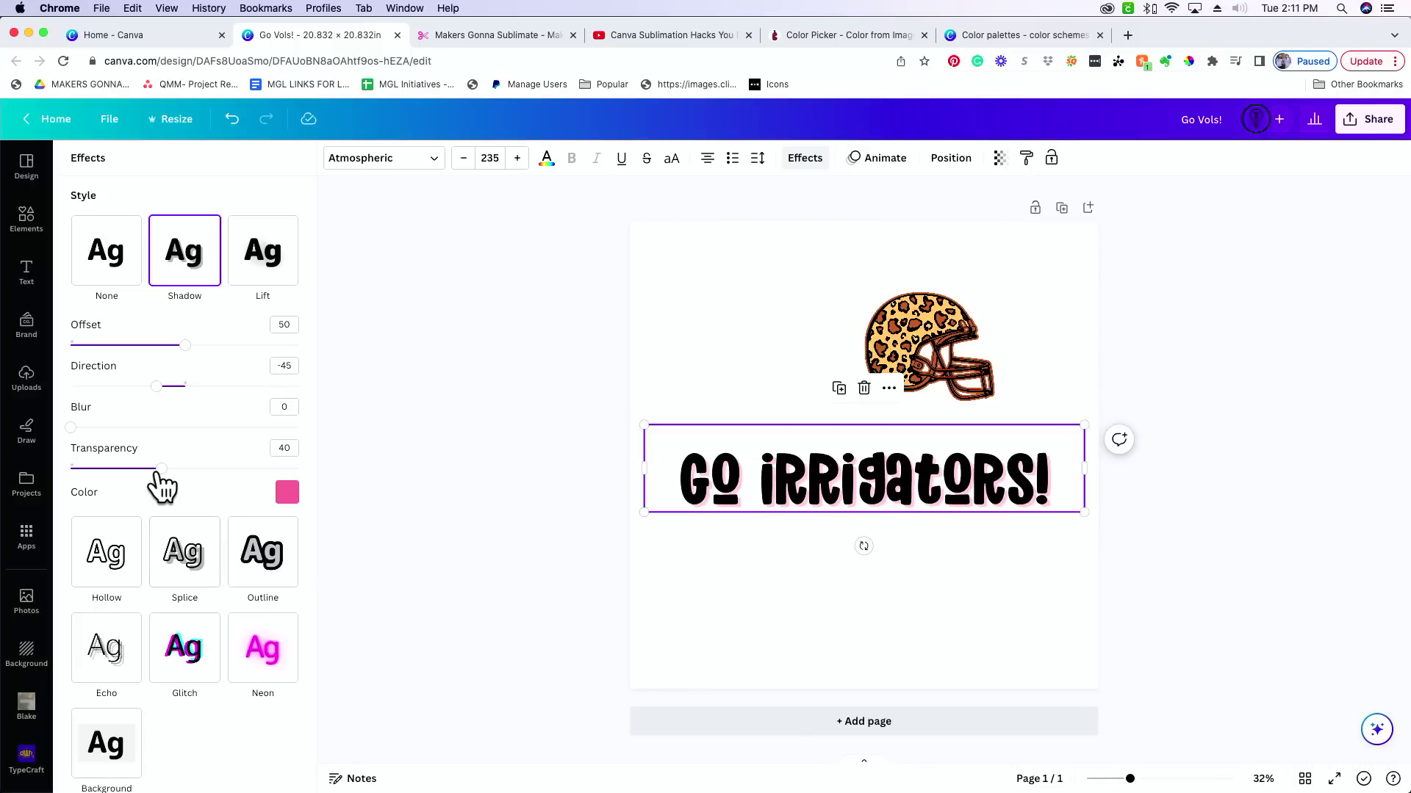
# Set the text shadow's transparency to 38, blur to 0 and offset to 55.
pyautogui.moveTo(161, 468)
pyautogui.mouseDown()
pyautogui.moveTo(324, 477)
pyautogui.moveTo(157, 469)
pyautogui.mouseUp()
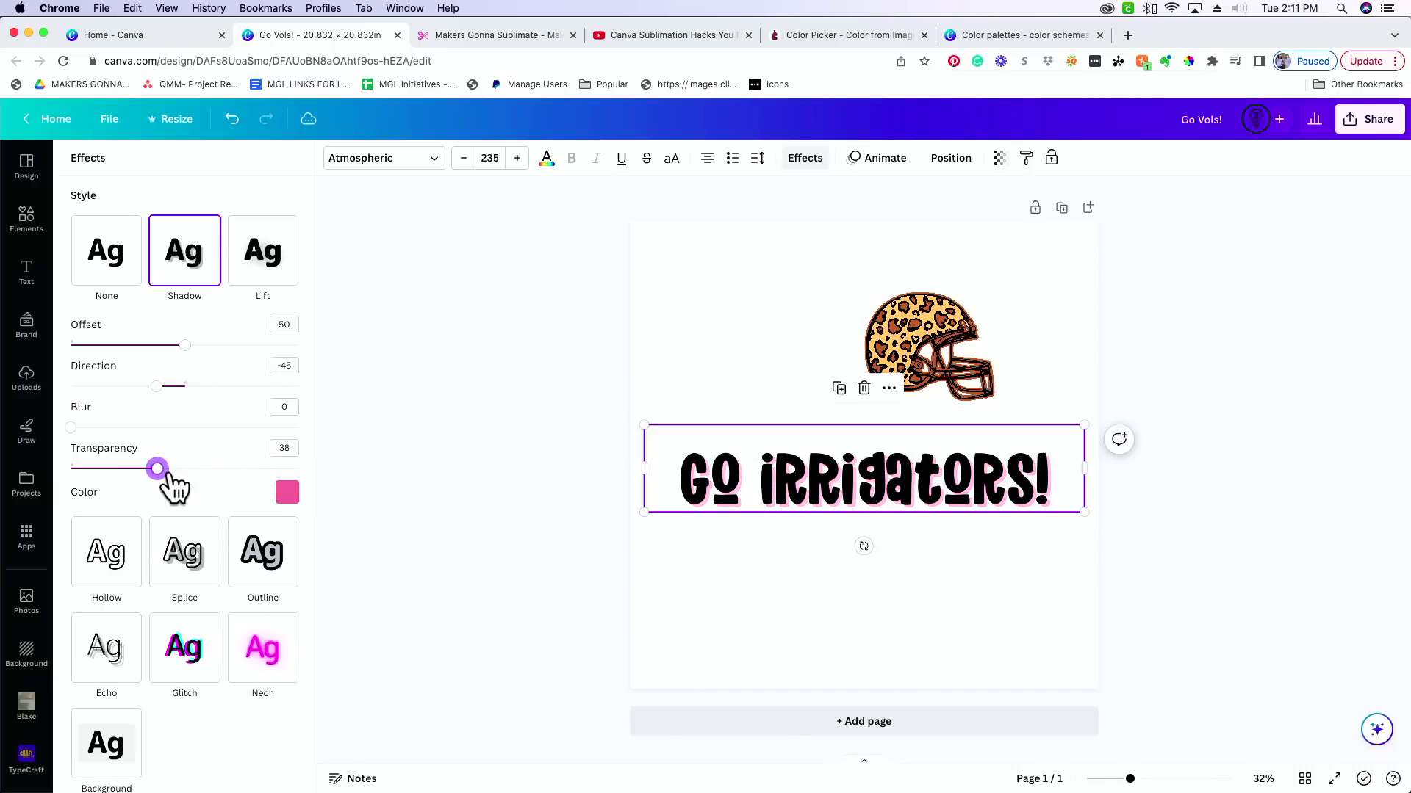
pyautogui.moveTo(71, 427); pyautogui.dragTo(37, 431)
pyautogui.moveTo(186, 345)
pyautogui.mouseDown()
pyautogui.moveTo(314, 356)
pyautogui.moveTo(197, 356)
pyautogui.mouseUp()
# Bend the "Go Irrigators!" text into an arch with the Curve shape.
pyautogui.scroll(-2, 235, 682)
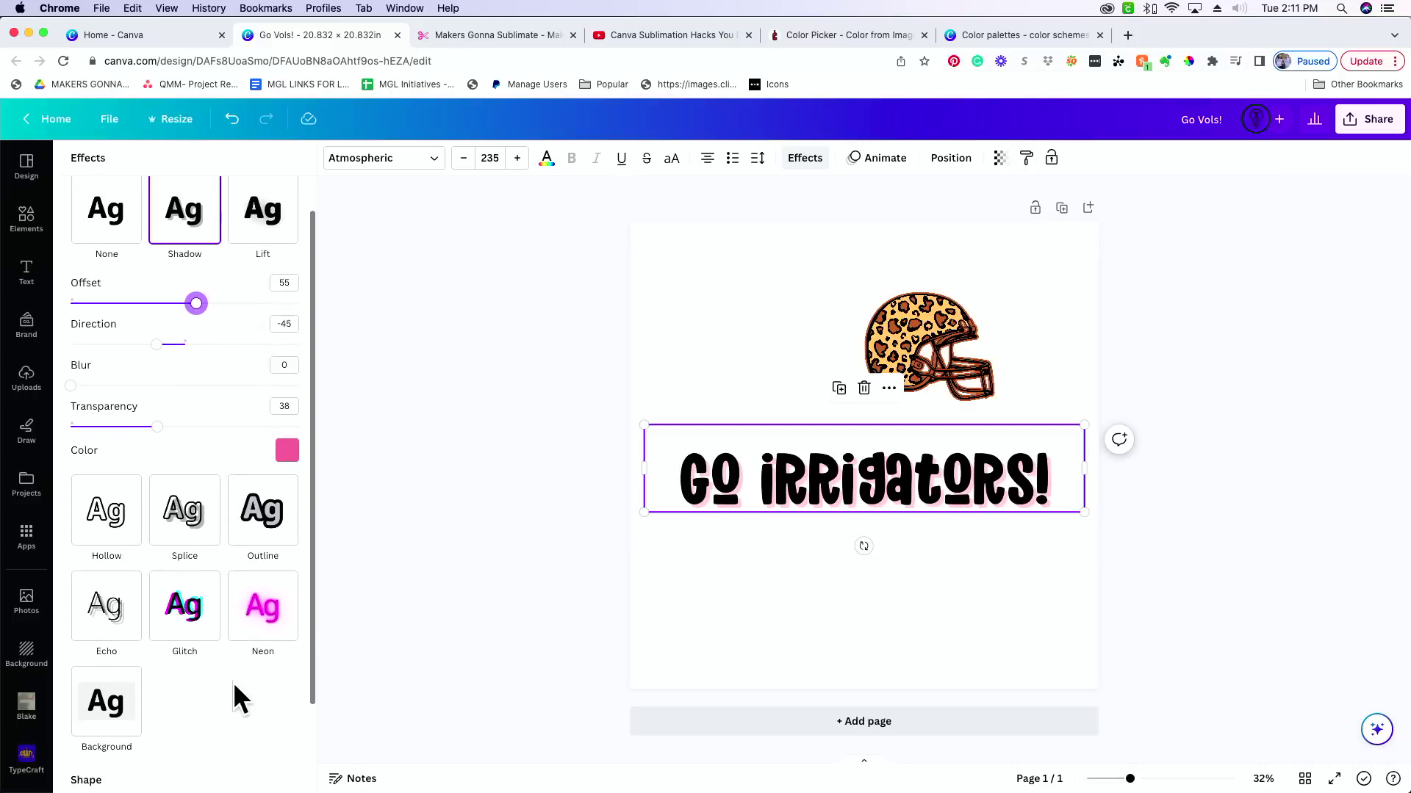
pyautogui.scroll(-2, 241, 672)
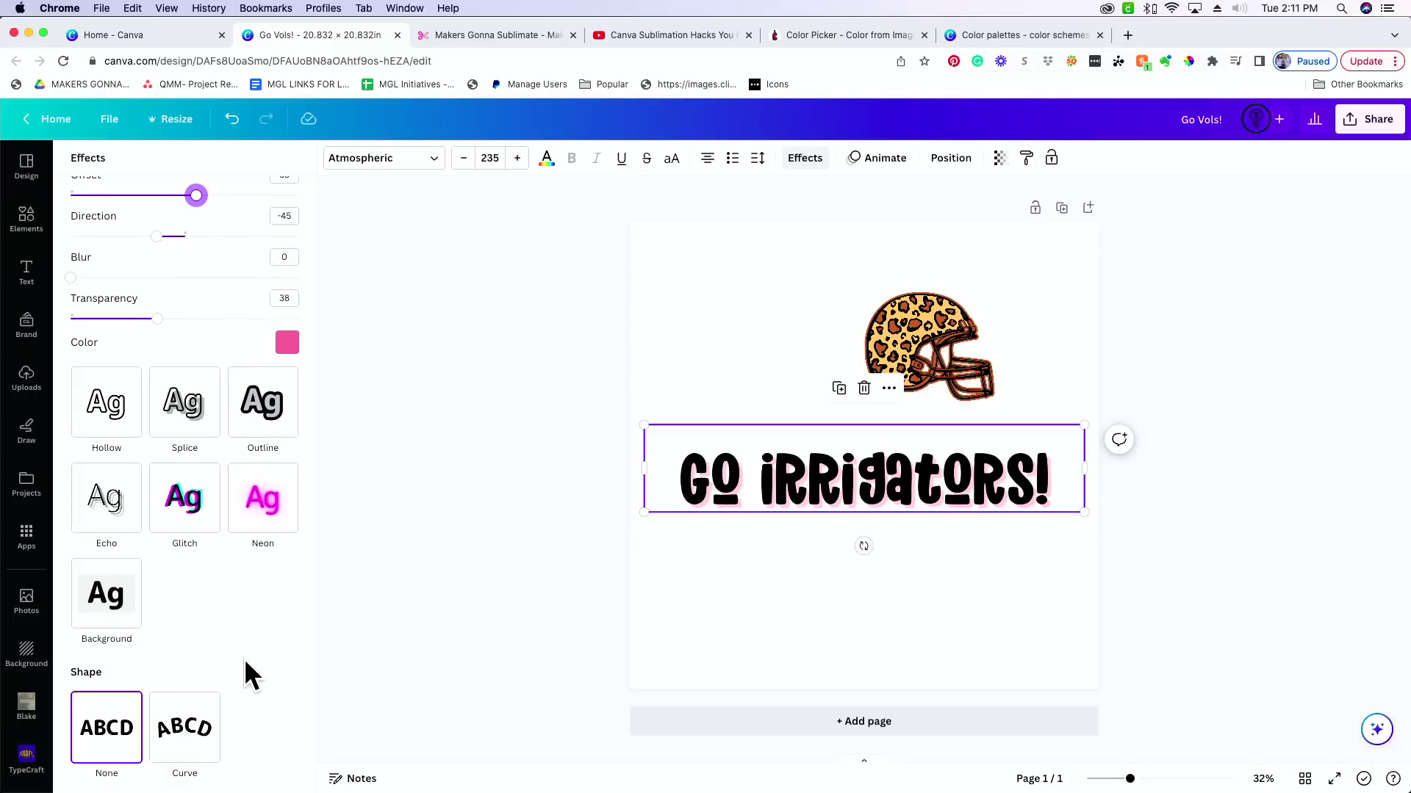
pyautogui.click(200, 745)
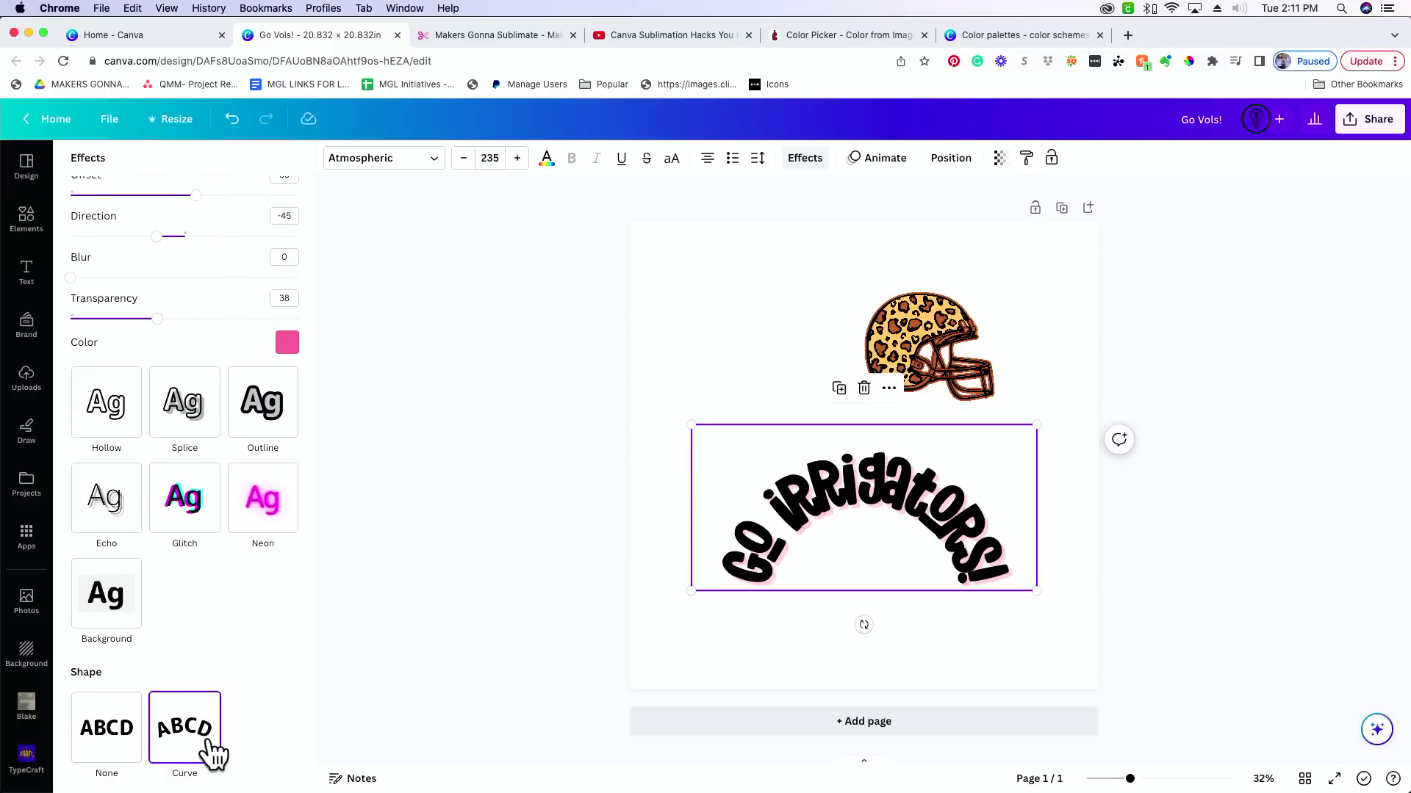
# Move the arched text to the upper part of the page, place the helmet beneath it and enlarge the helmet to about 8.6 × 7.2 in.
pyautogui.moveTo(906, 330); pyautogui.dragTo(849, 624)
pyautogui.moveTo(906, 492); pyautogui.dragTo(900, 305)
pyautogui.moveTo(862, 589); pyautogui.dragTo(860, 346)
pyautogui.moveTo(922, 445); pyautogui.dragTo(937, 510)
pyautogui.moveTo(929, 433); pyautogui.dragTo(975, 513)
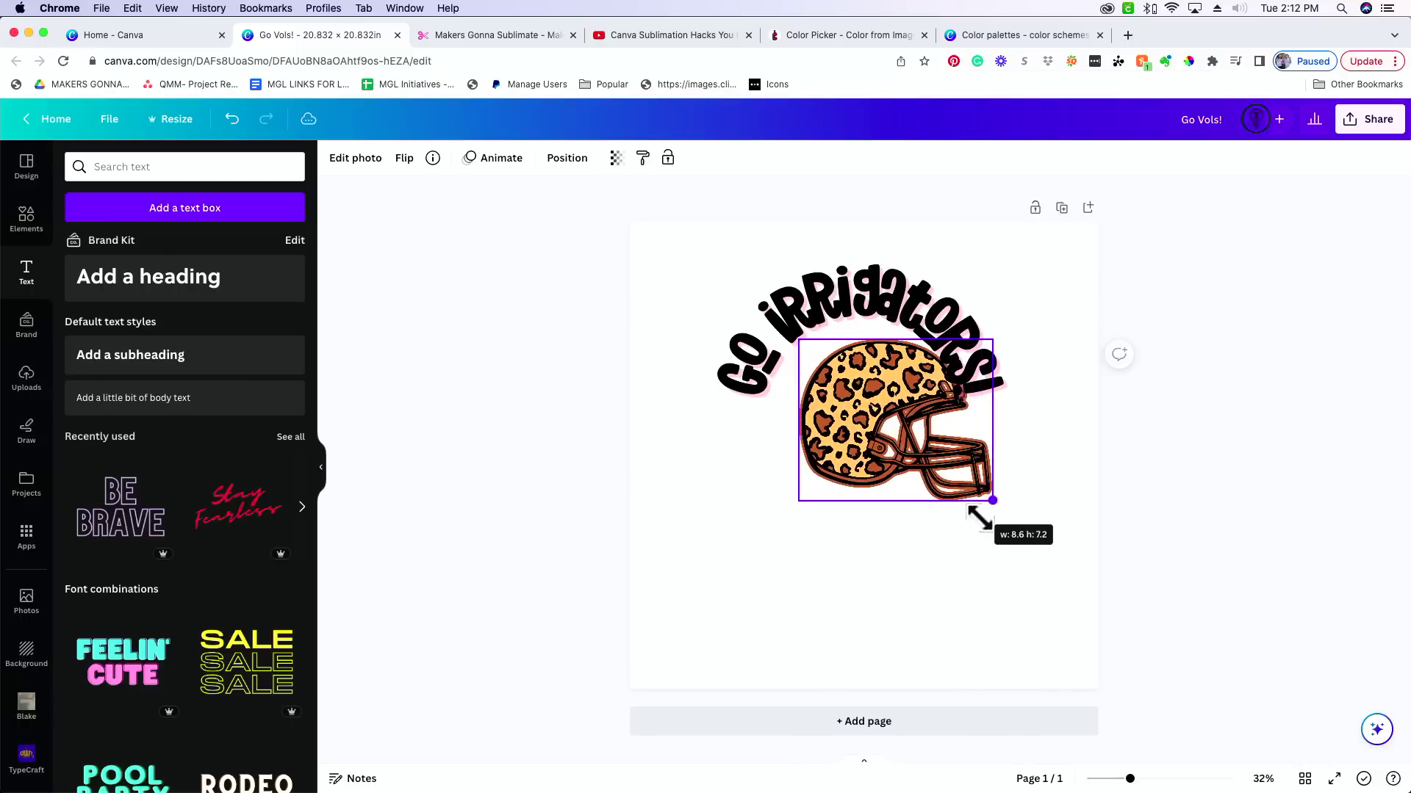
pyautogui.moveTo(904, 448); pyautogui.dragTo(878, 428)
# Enlarge the arched text and helmet together to a text size of about 331 and centre them on the page.
pyautogui.moveTo(1146, 290); pyautogui.dragTo(544, 602)
pyautogui.moveTo(767, 474); pyautogui.dragTo(843, 485)
pyautogui.click(1205, 520)
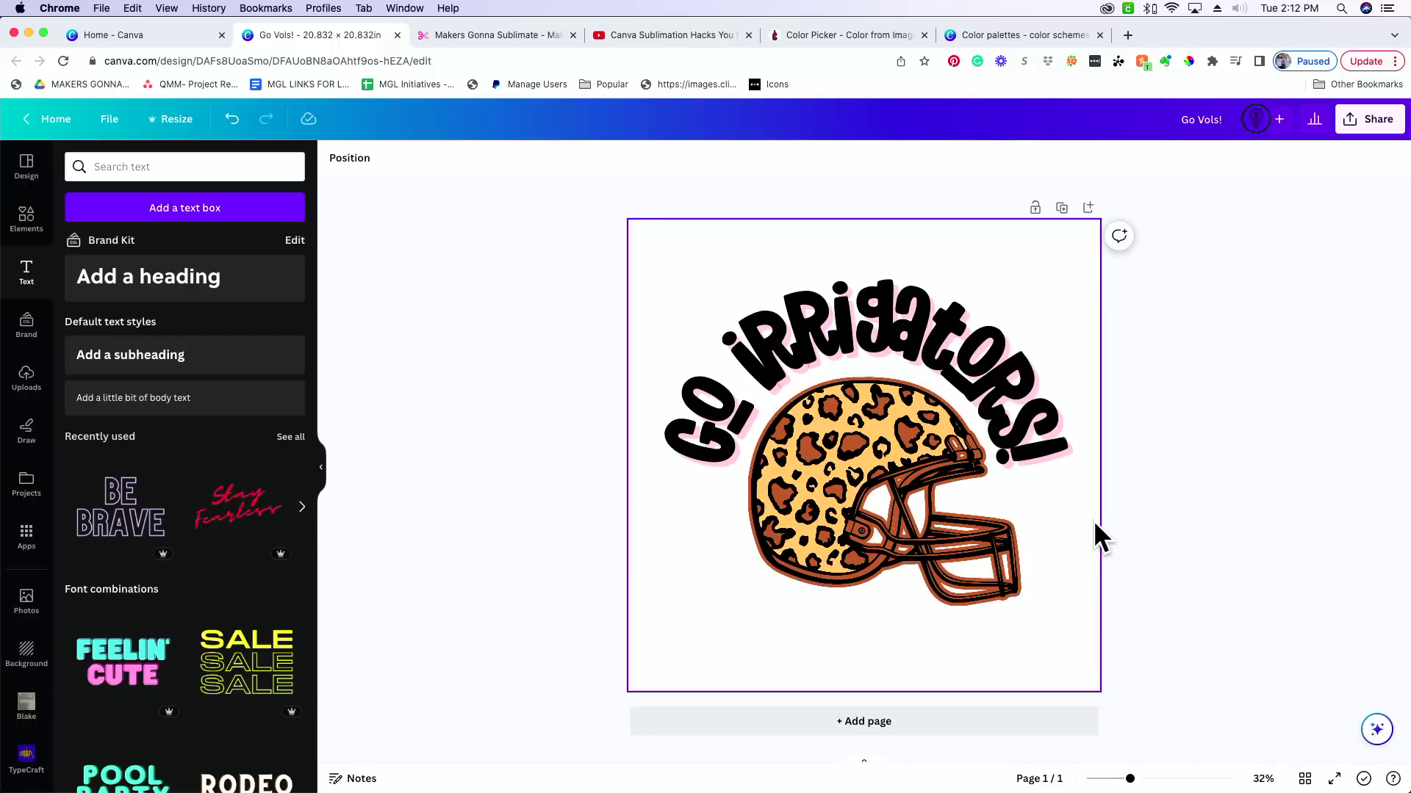
# Try adjusting the Curve amount of the arched "Go Irrigators!" text and nudging its placement around the helmet.
pyautogui.click(823, 307)
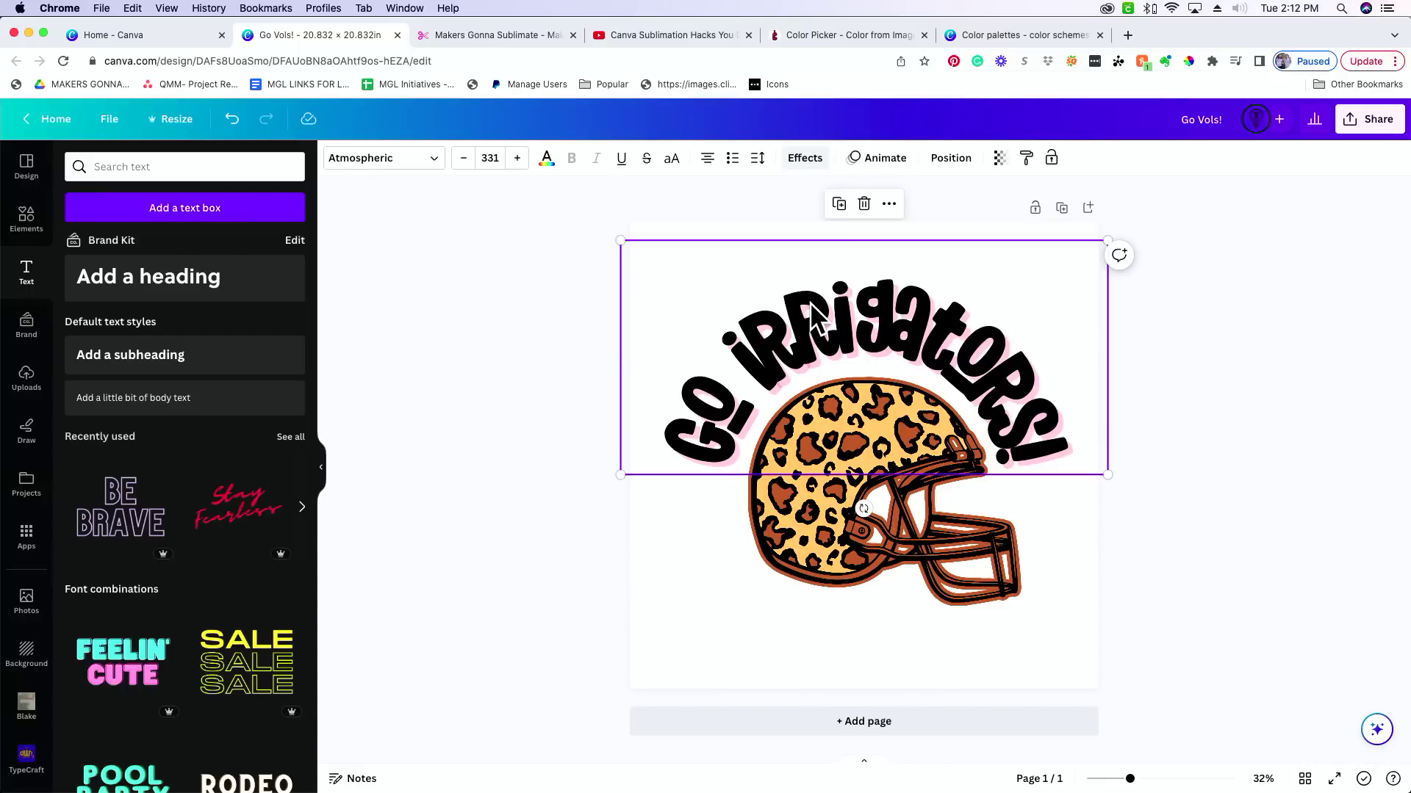
pyautogui.click(815, 169)
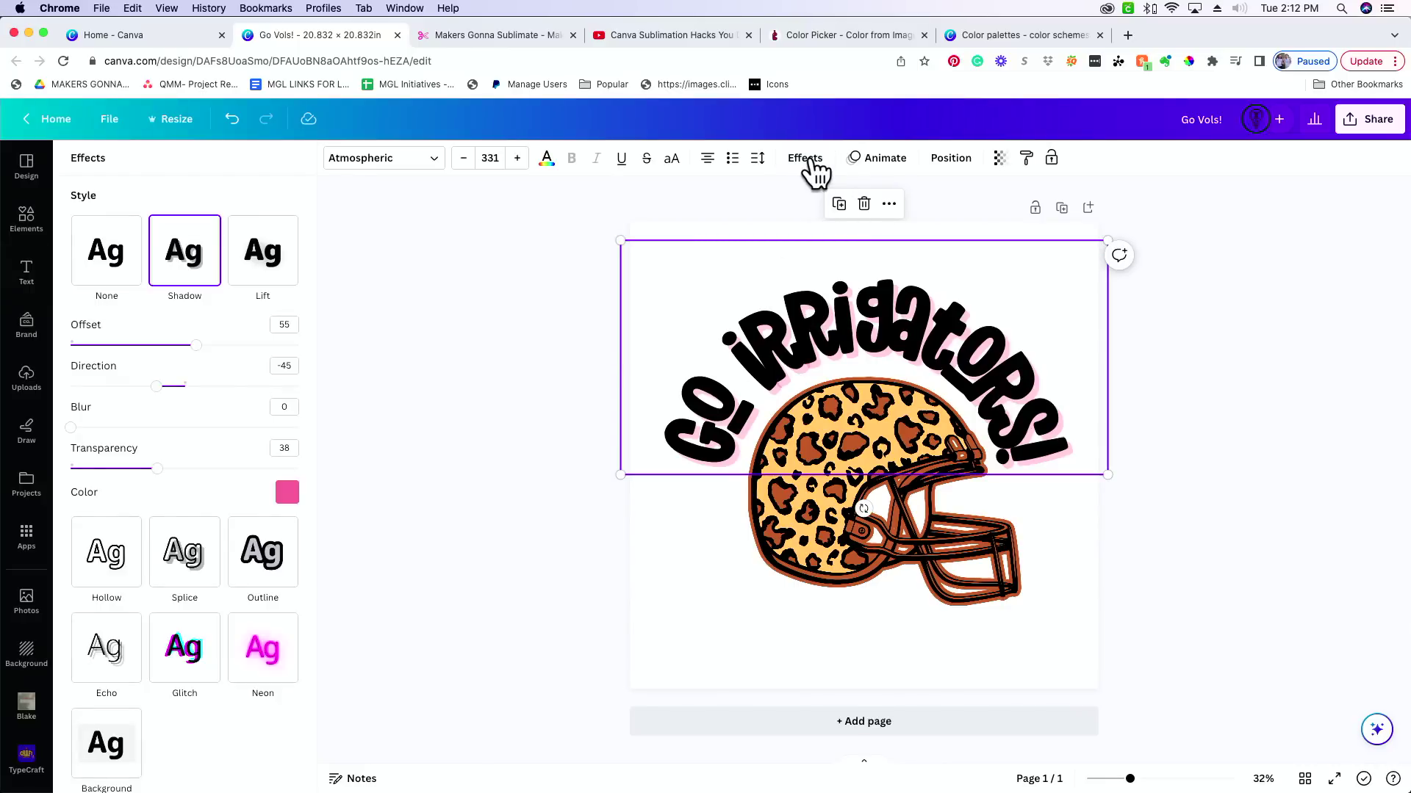
pyautogui.scroll(-5, 151, 667)
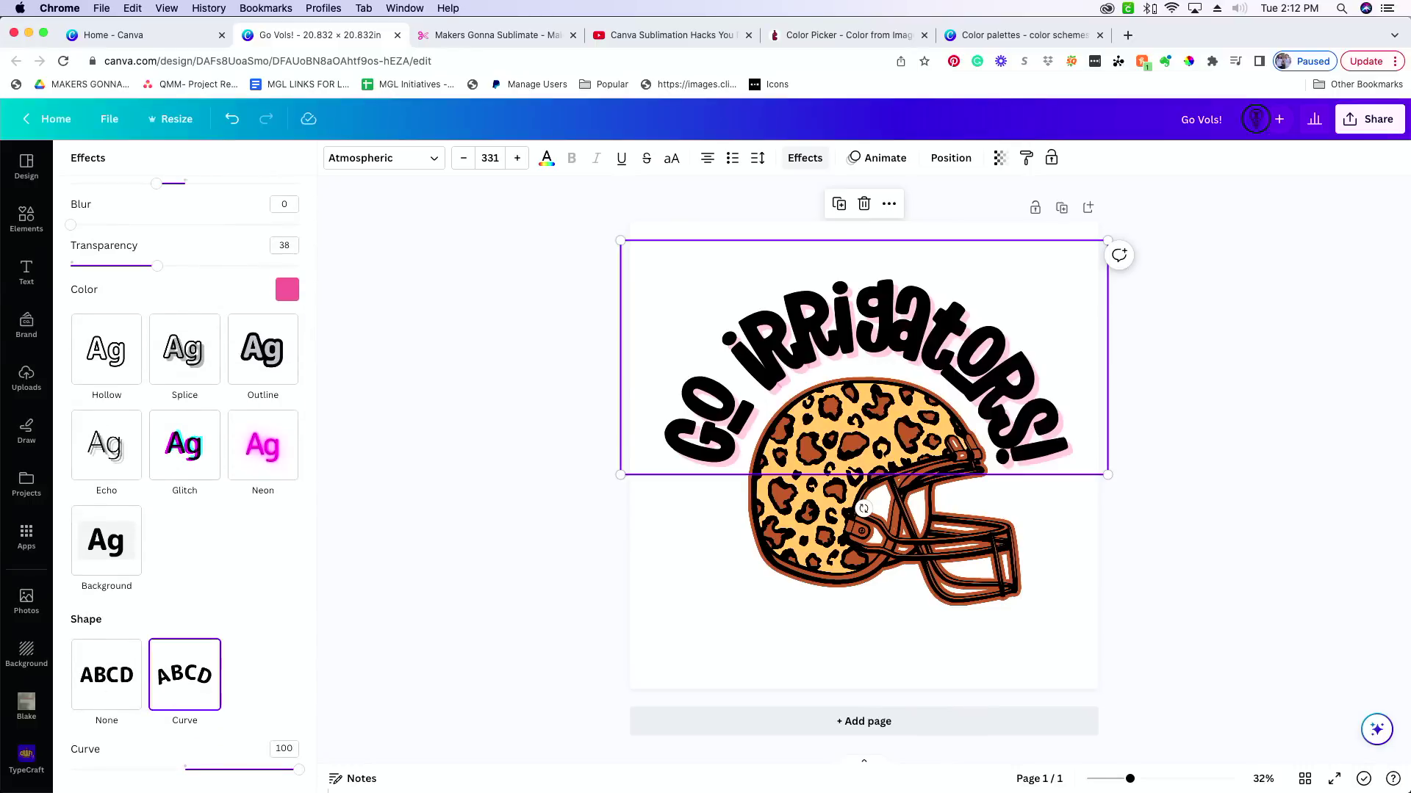
pyautogui.moveTo(297, 771); pyautogui.dragTo(357, 781)
pyautogui.click(410, 508)
pyautogui.click(1122, 373)
pyautogui.moveTo(1008, 372); pyautogui.dragTo(1003, 368)
pyautogui.click(1187, 407)
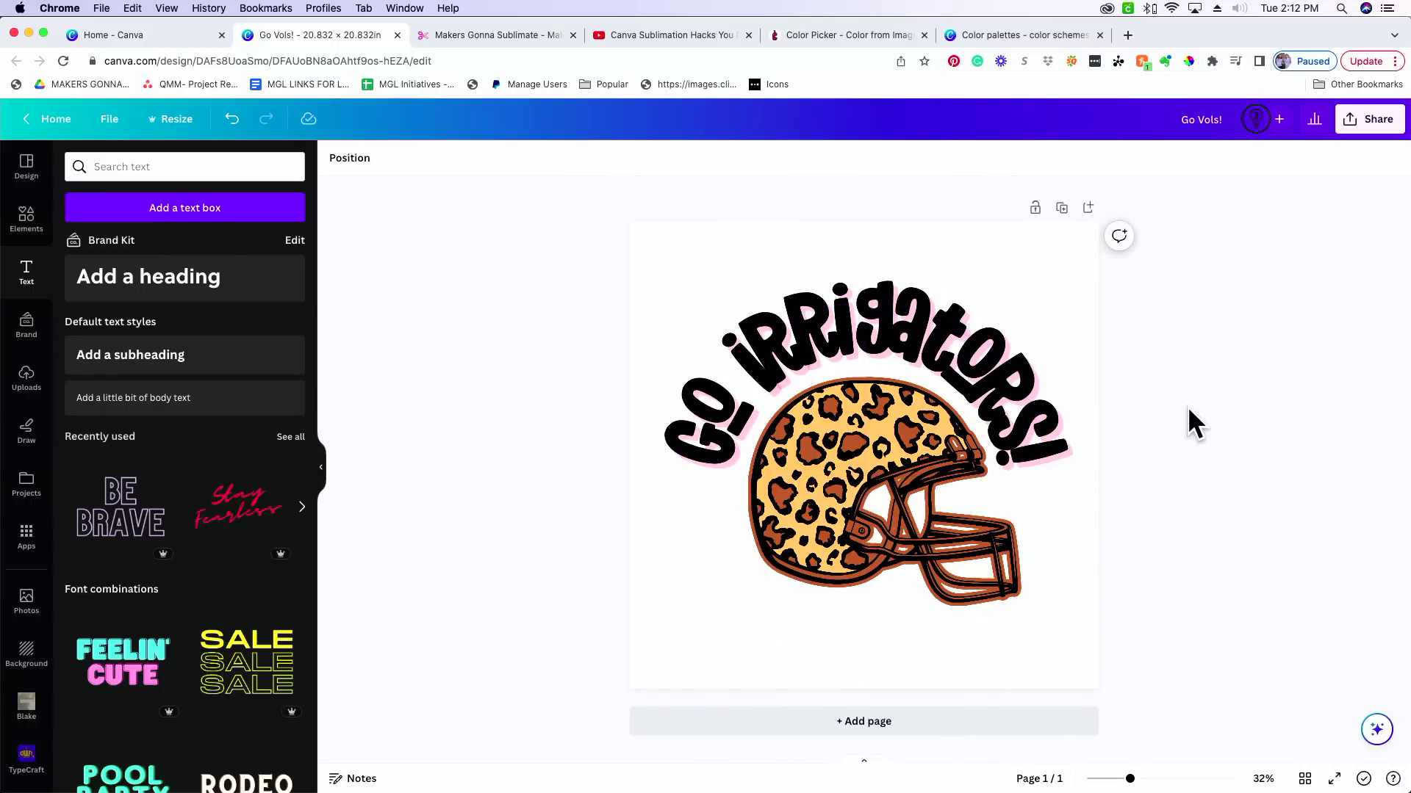
pyautogui.click(880, 549)
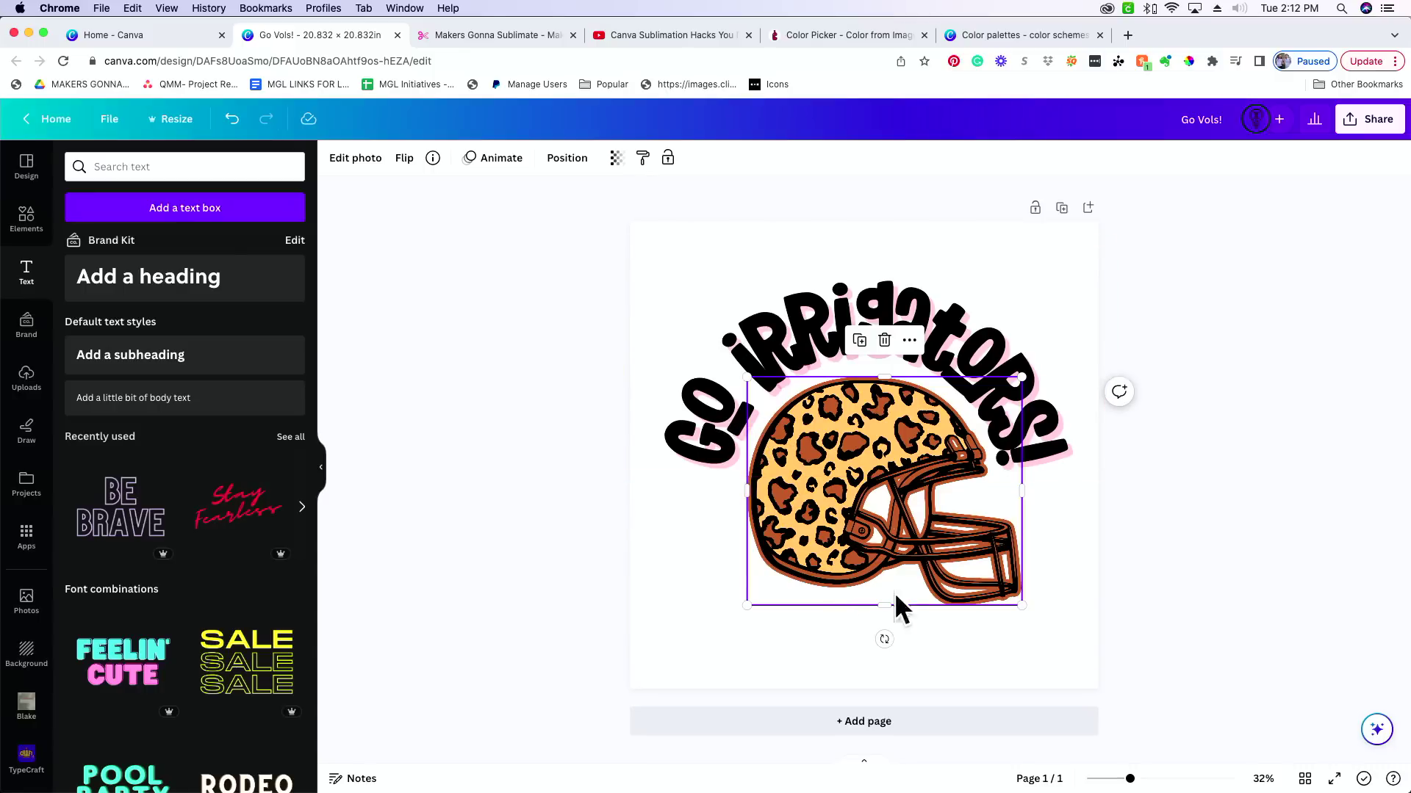
pyautogui.click(1161, 628)
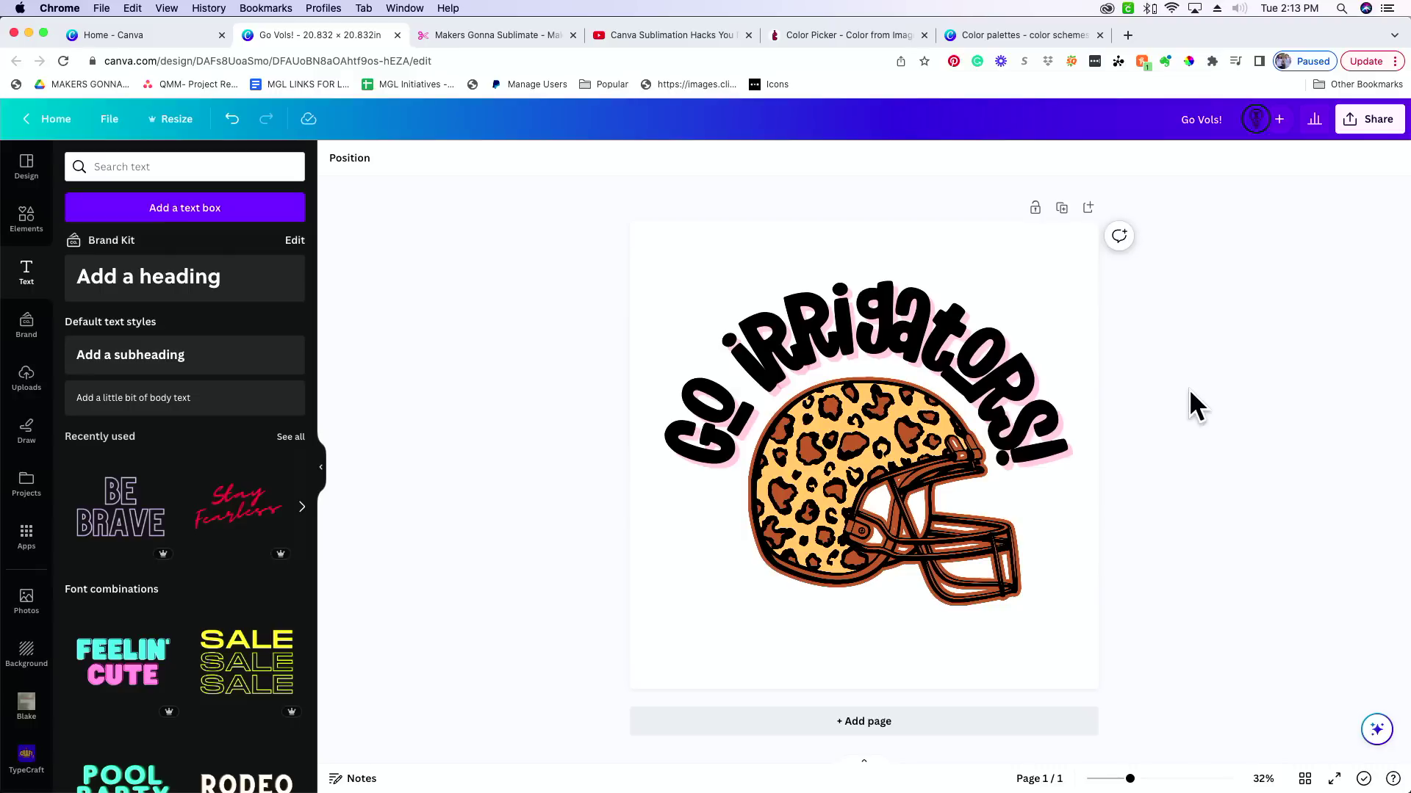
pyautogui.moveTo(1268, 349); pyautogui.dragTo(836, 617)
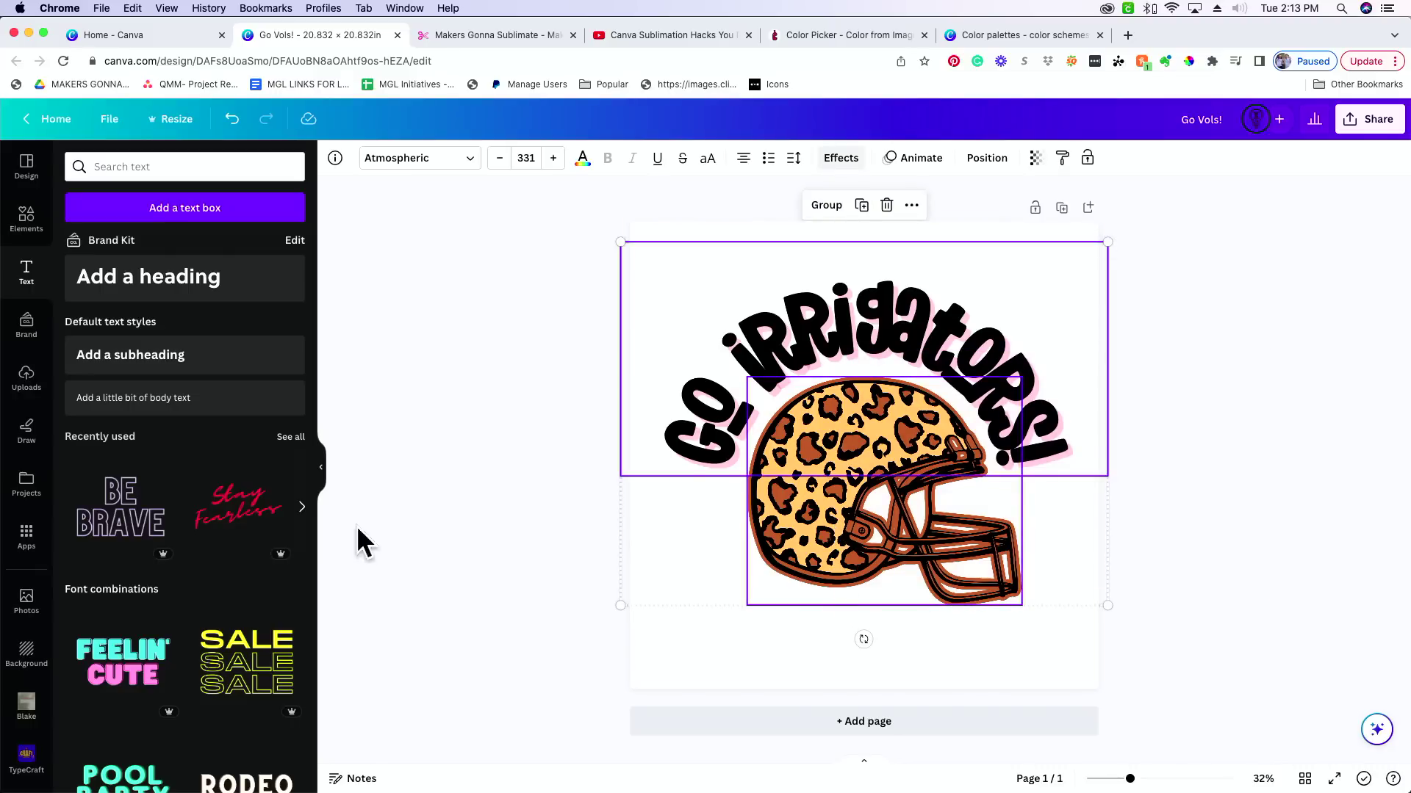
pyautogui.click(426, 518)
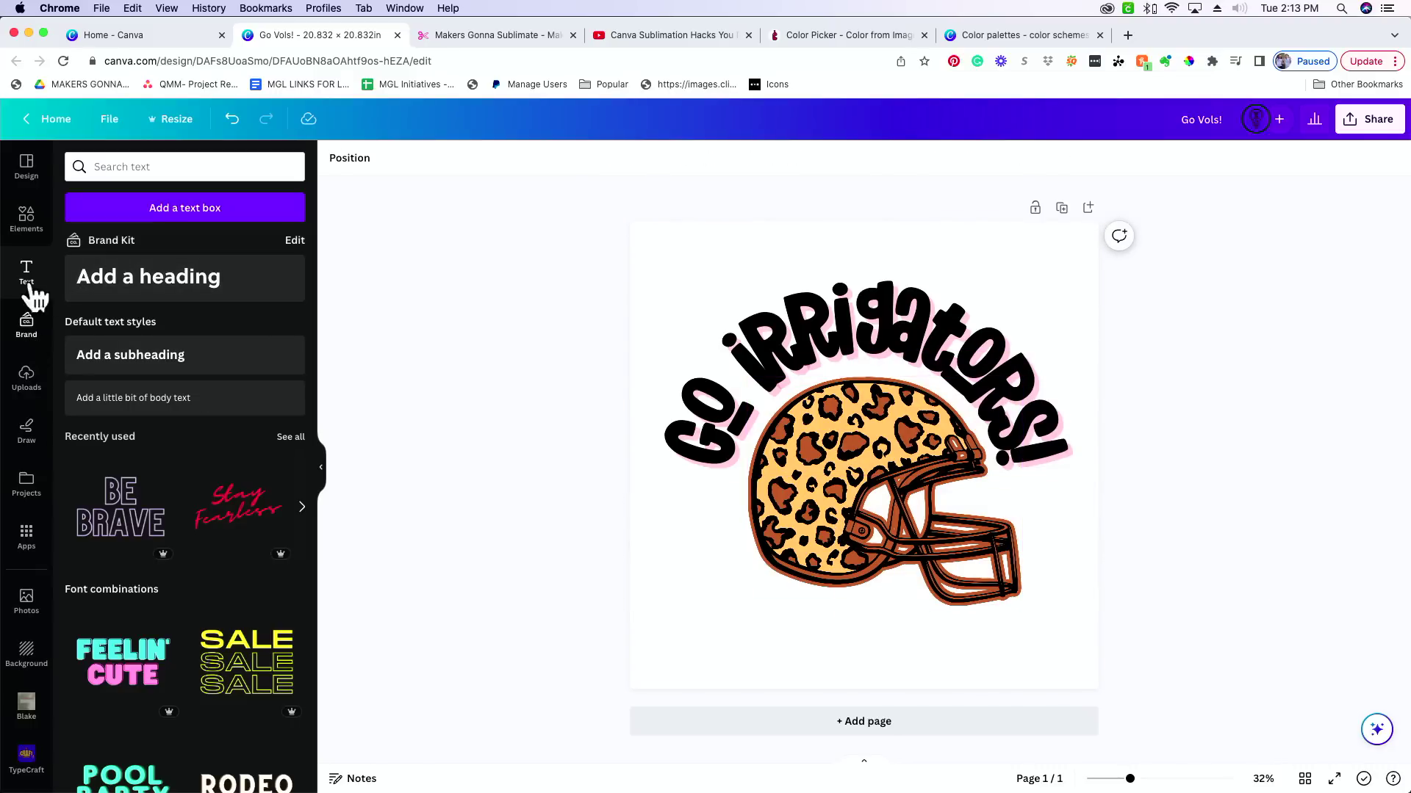
# Search the elements for "grids" and fill the page with the grid of one tall cell beside two stacked cells.
pyautogui.click(27, 219)
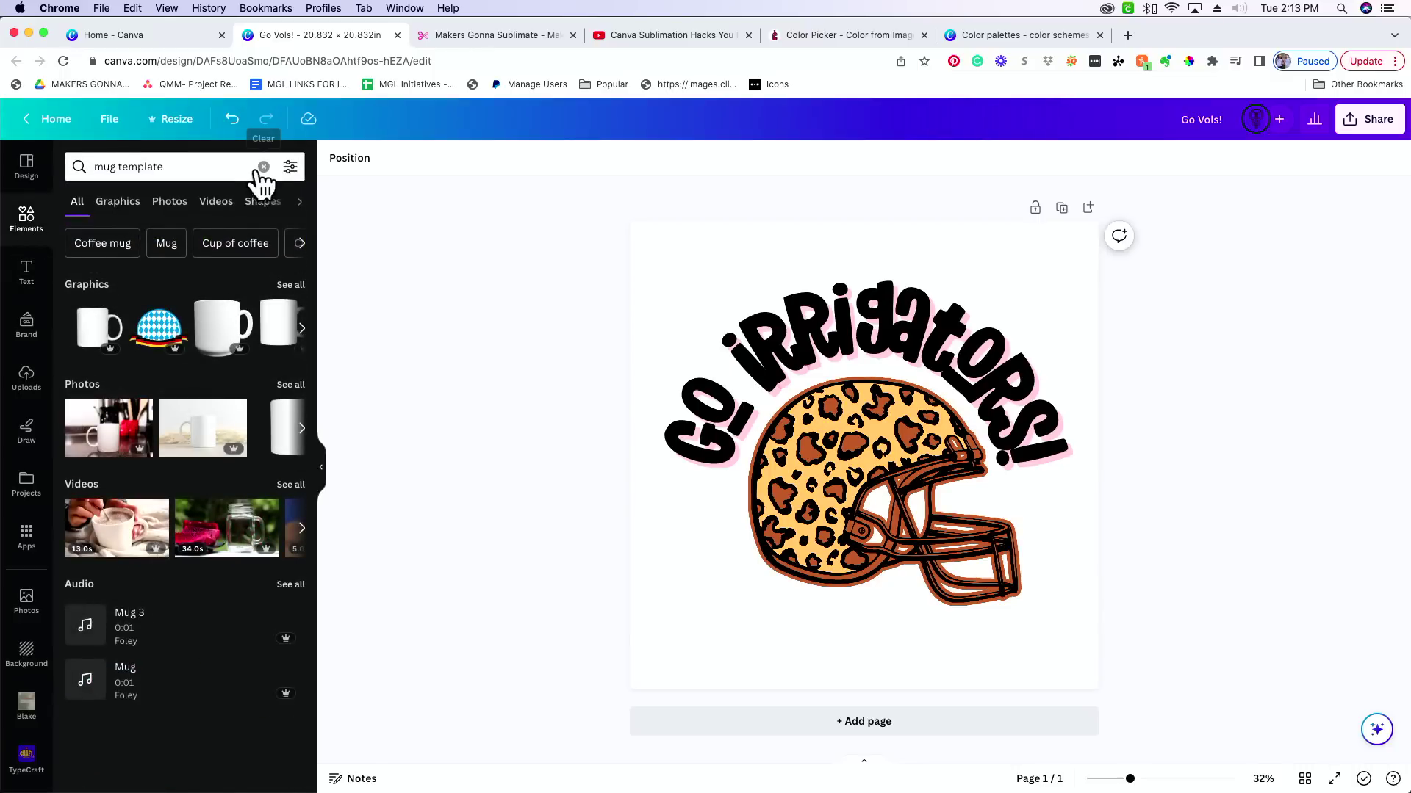
pyautogui.click(262, 168)
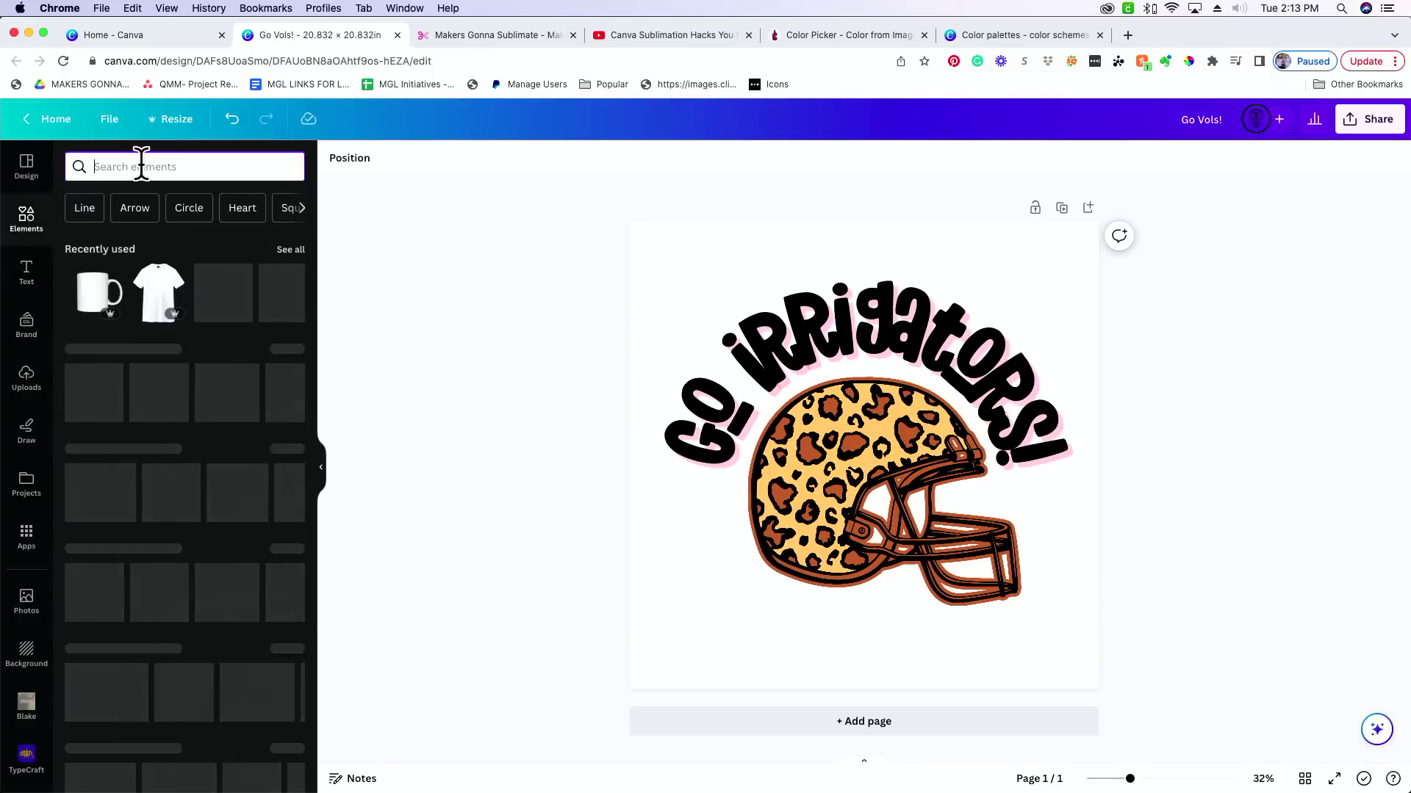
pyautogui.write('grids')
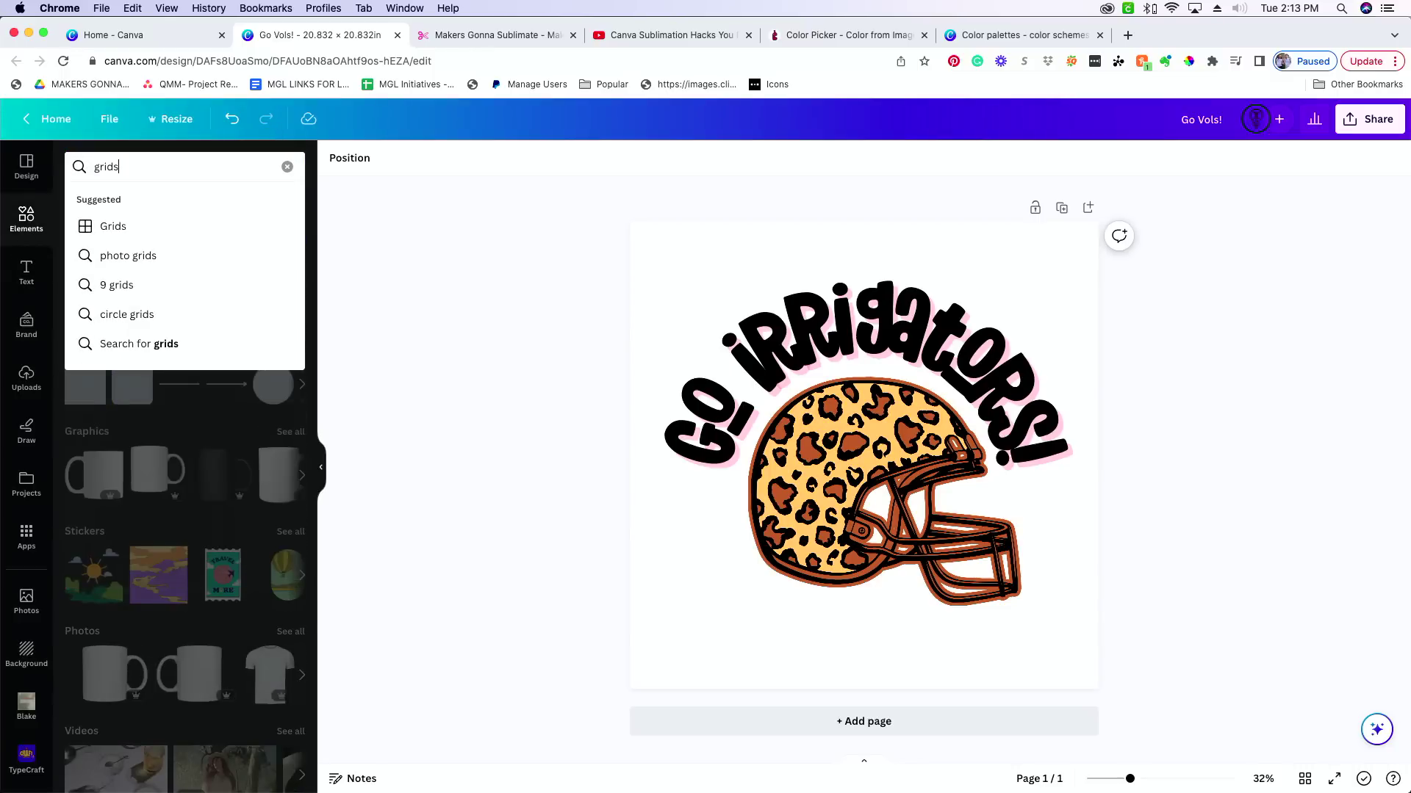
pyautogui.press('Return')
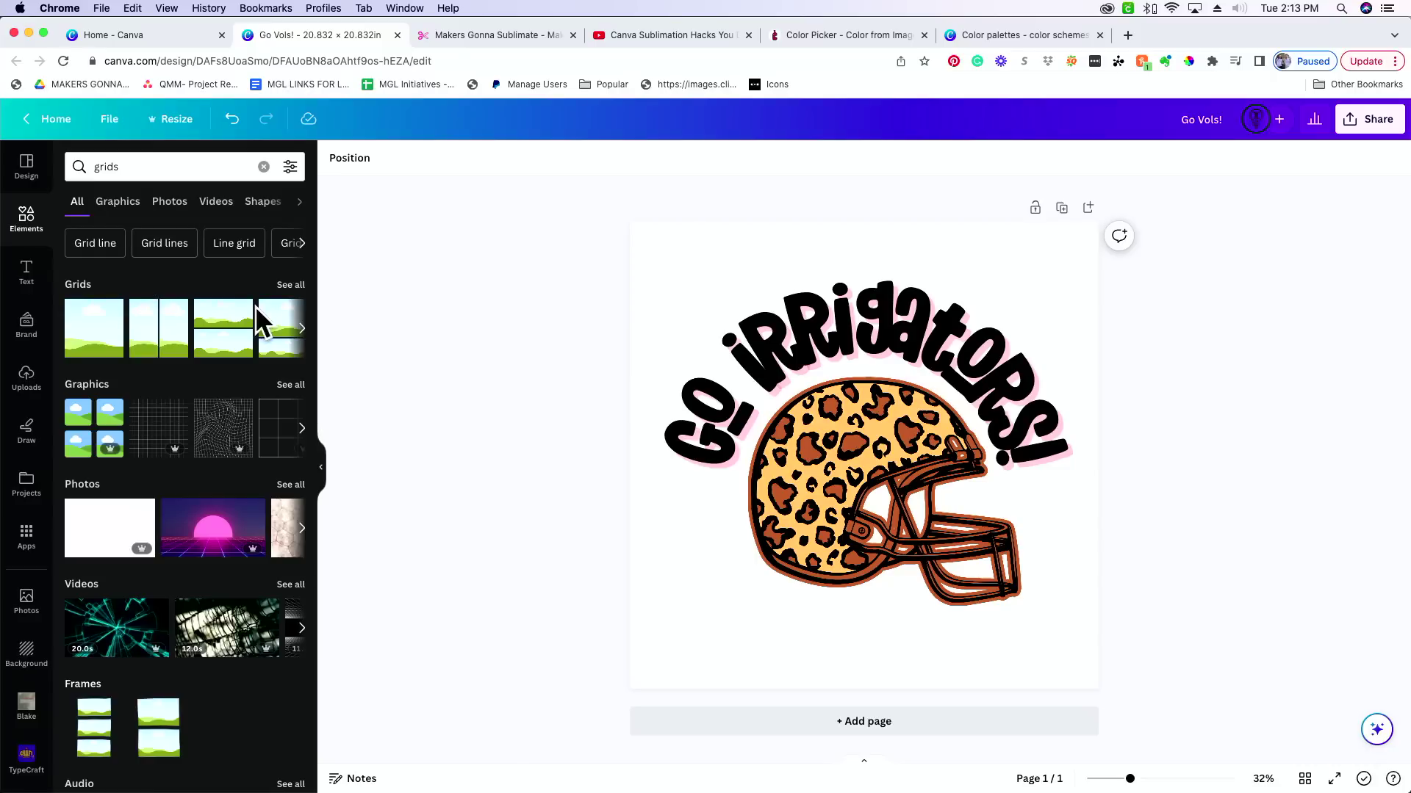
pyautogui.click(291, 285)
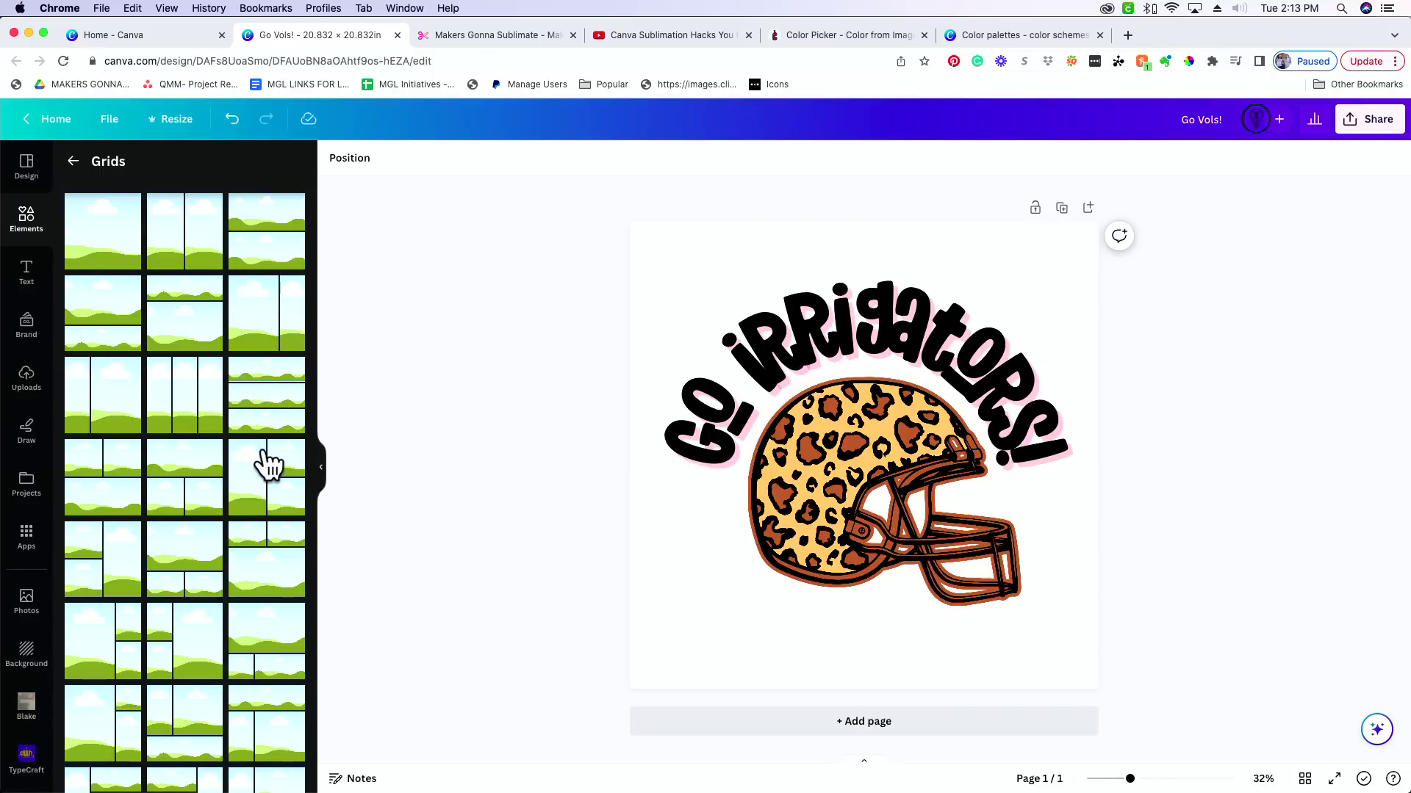
pyautogui.moveTo(262, 497); pyautogui.dragTo(663, 507)
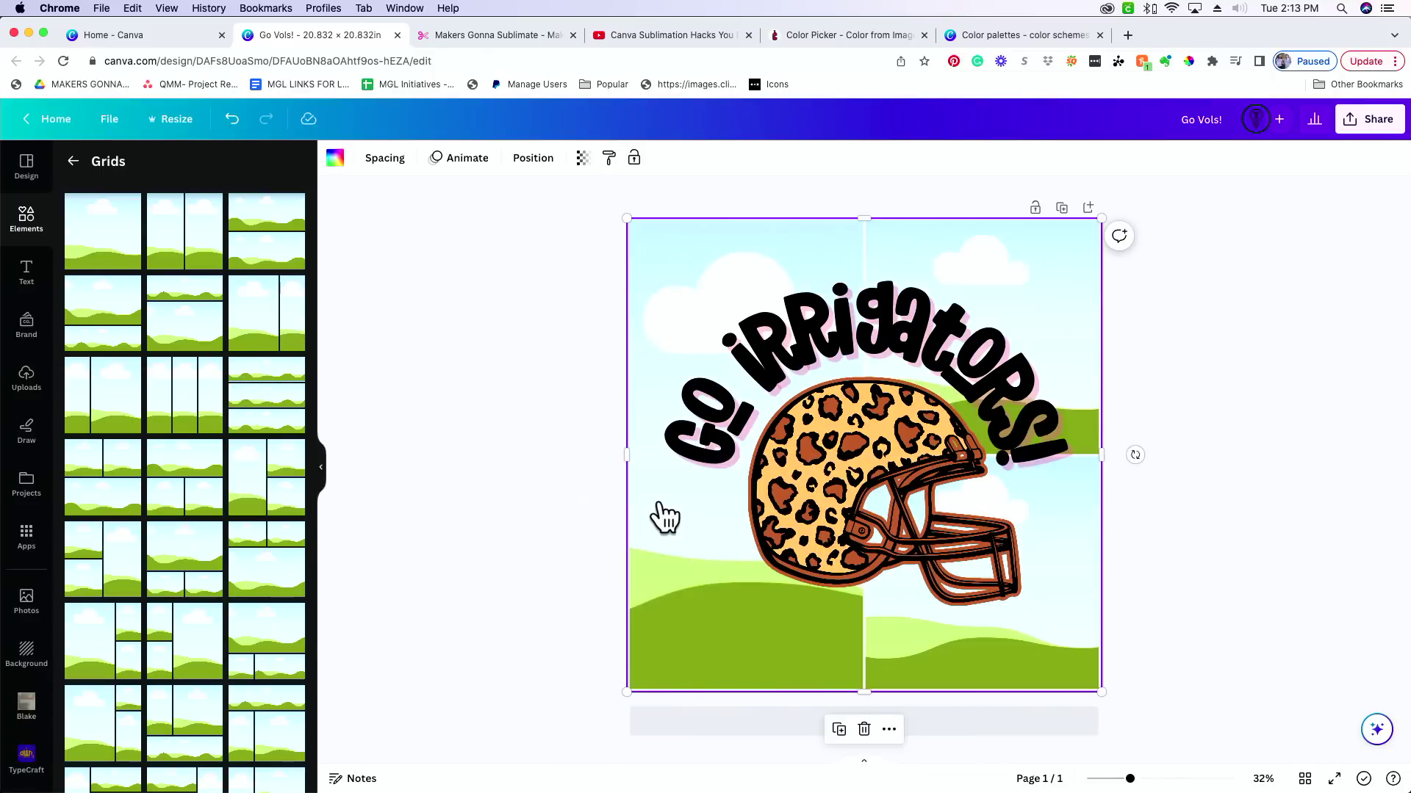
# Delete the arched "Go Irrigators!" text and the leopard-print helmet from the page.
pyautogui.click(823, 475)
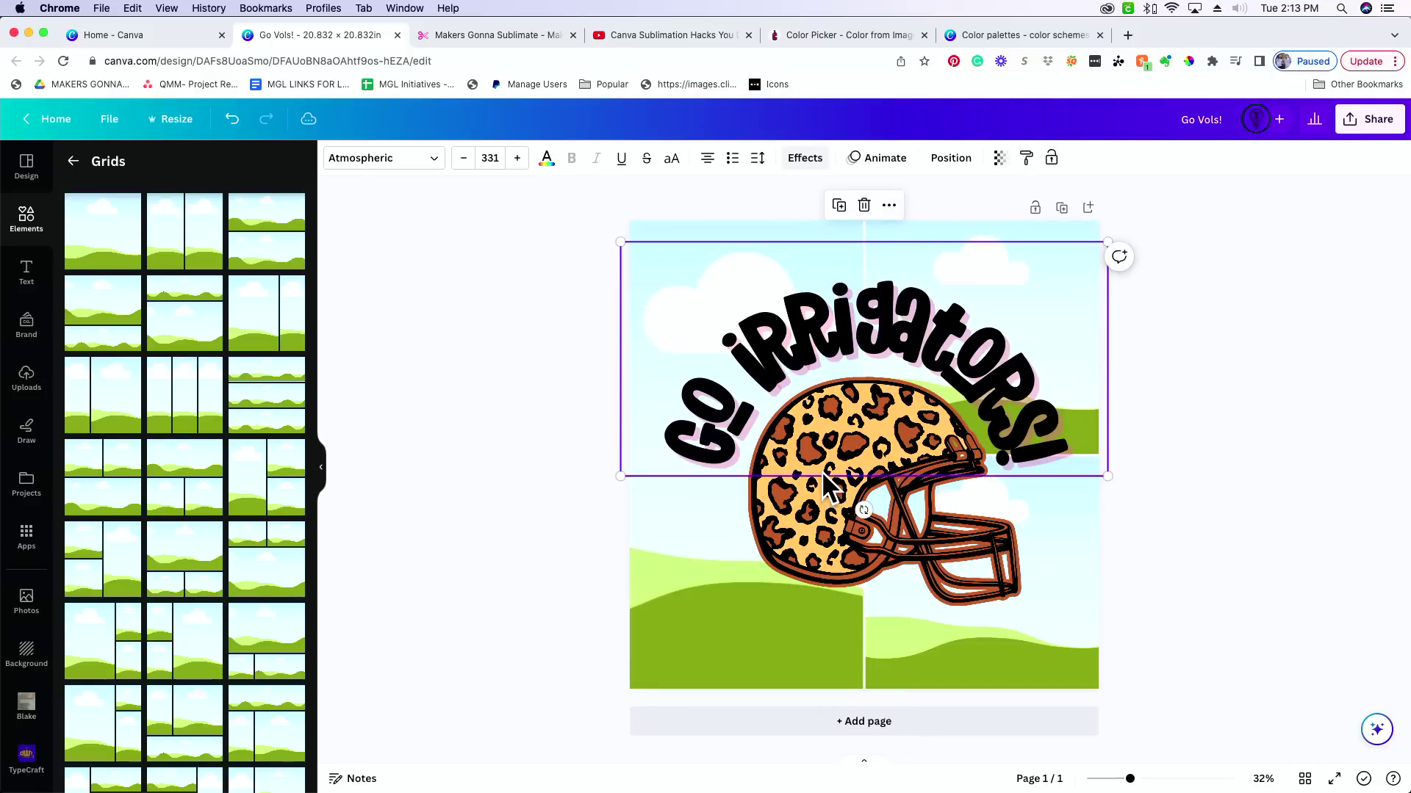
pyautogui.press('Delete')
pyautogui.click(823, 485)
pyautogui.press('Delete')
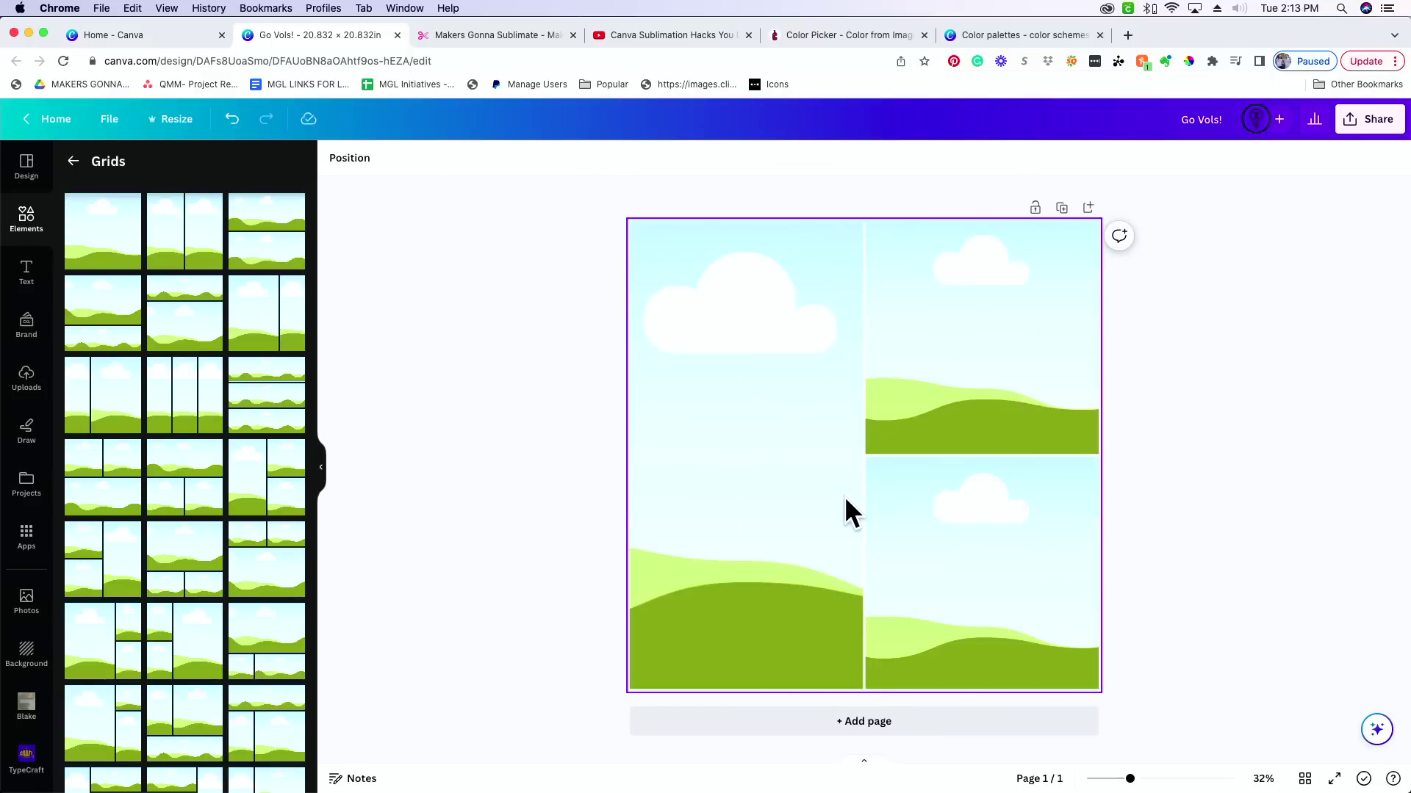
pyautogui.click(759, 474)
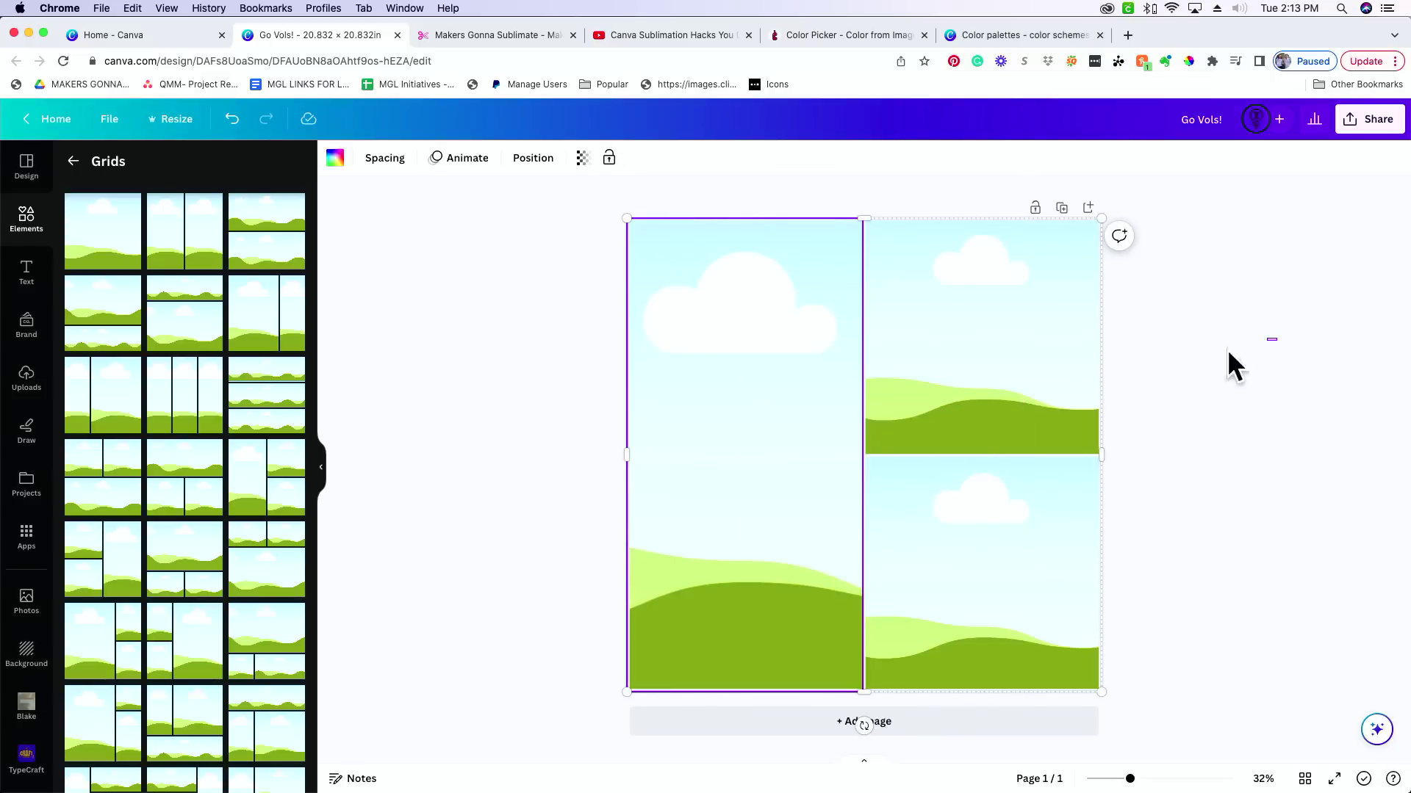
pyautogui.click(1272, 346)
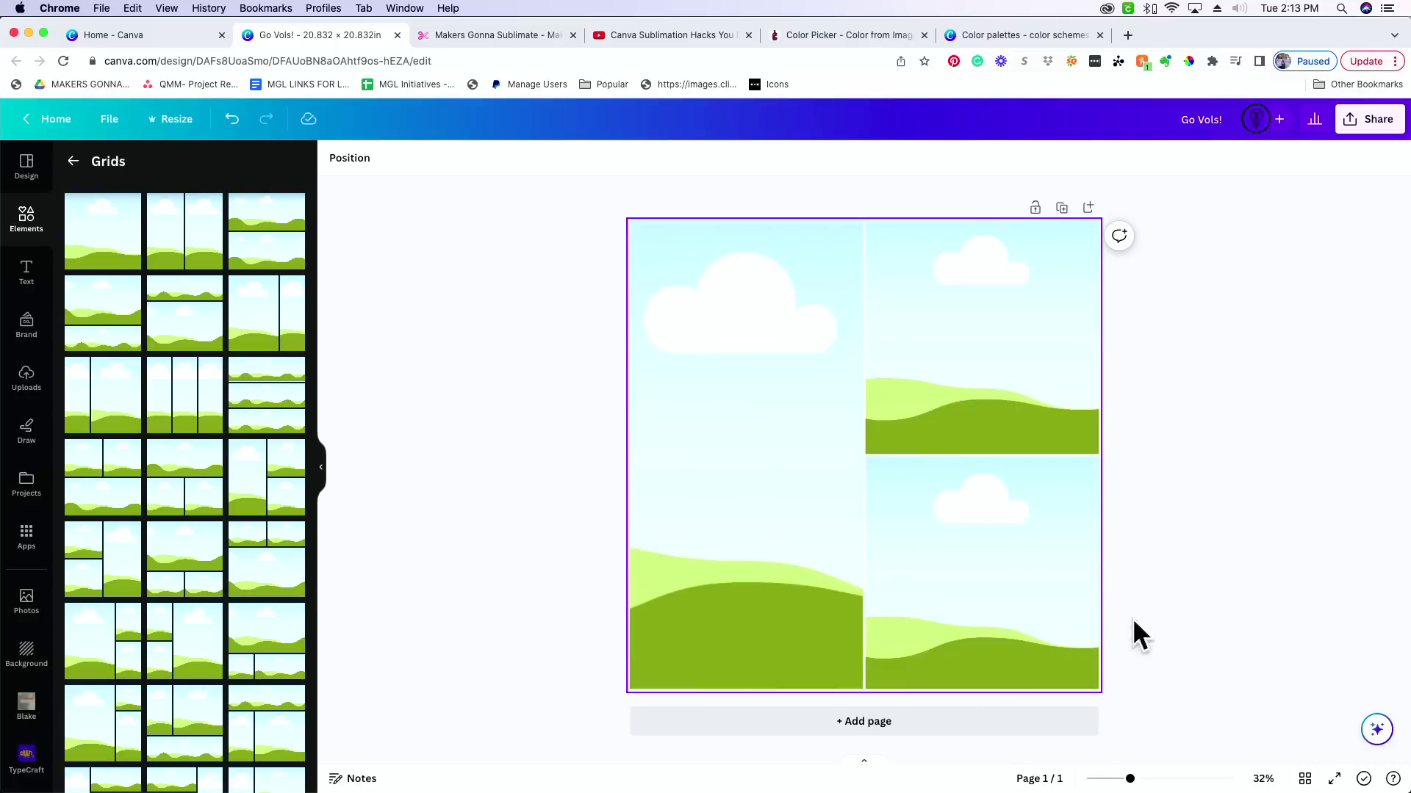
pyautogui.click(1068, 667)
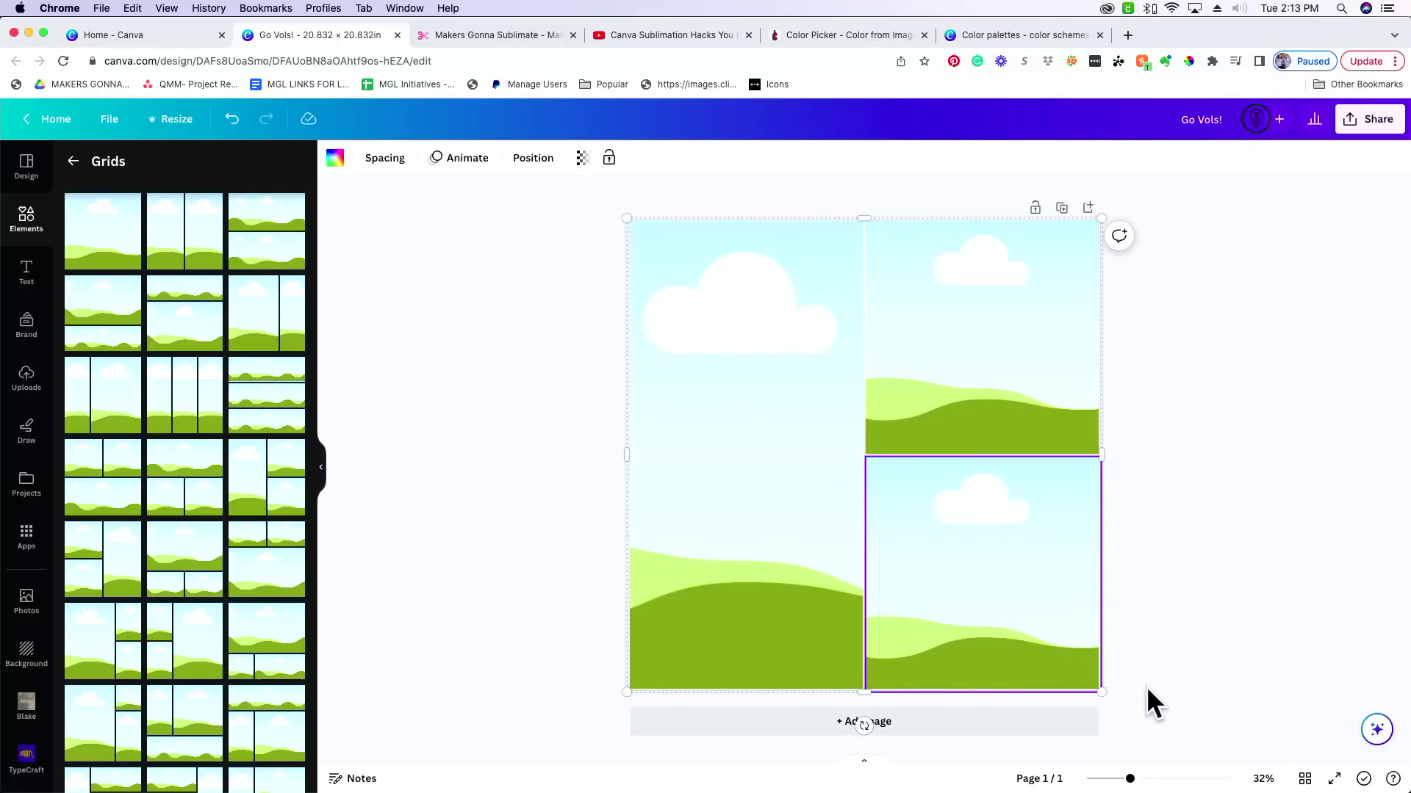
pyautogui.click(1156, 702)
pyautogui.click(1098, 225)
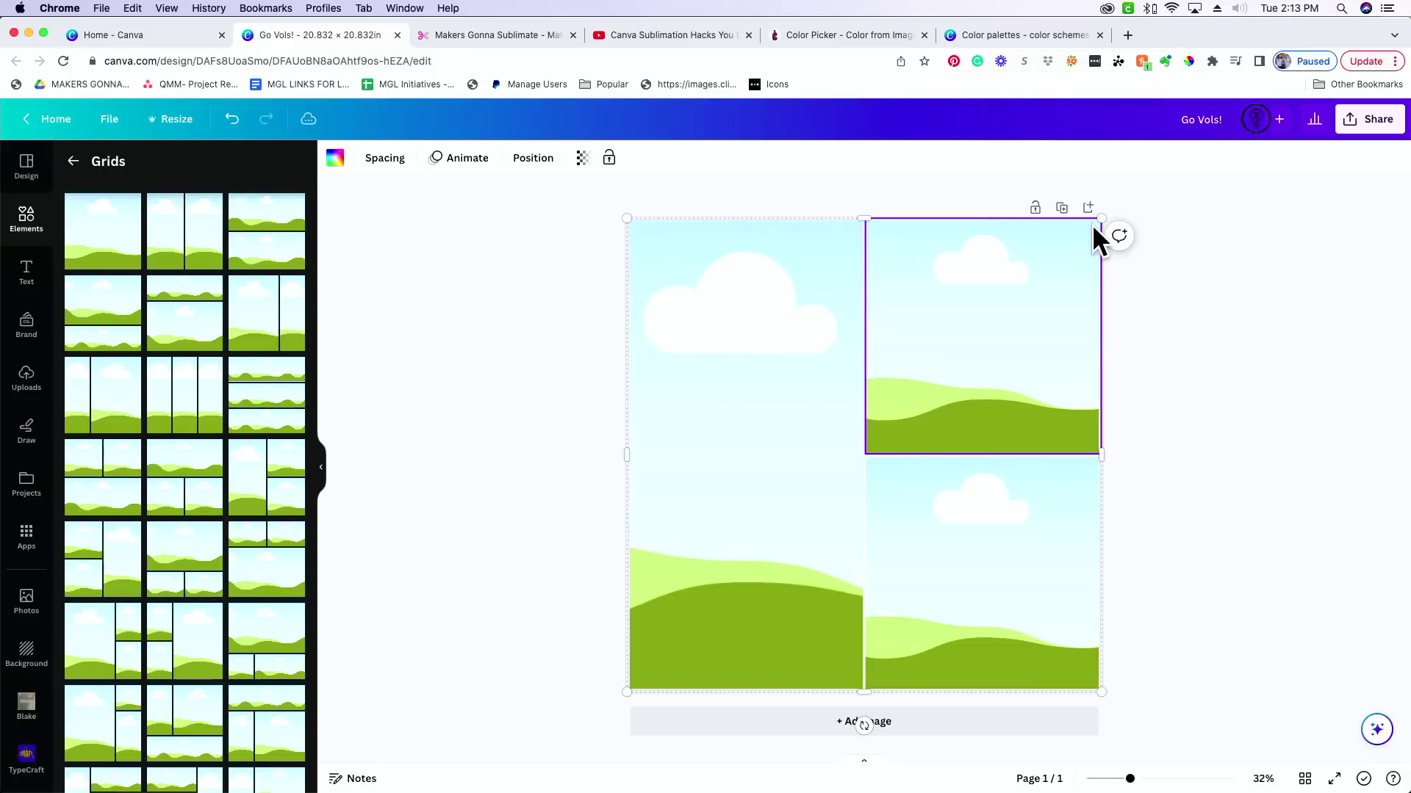
# Shrink the three-cell grid to a small landscape block about two fifths of the page width and place it in the page's upper-left area.
pyautogui.moveTo(626, 218); pyautogui.dragTo(792, 403)
pyautogui.moveTo(879, 512); pyautogui.dragTo(801, 434)
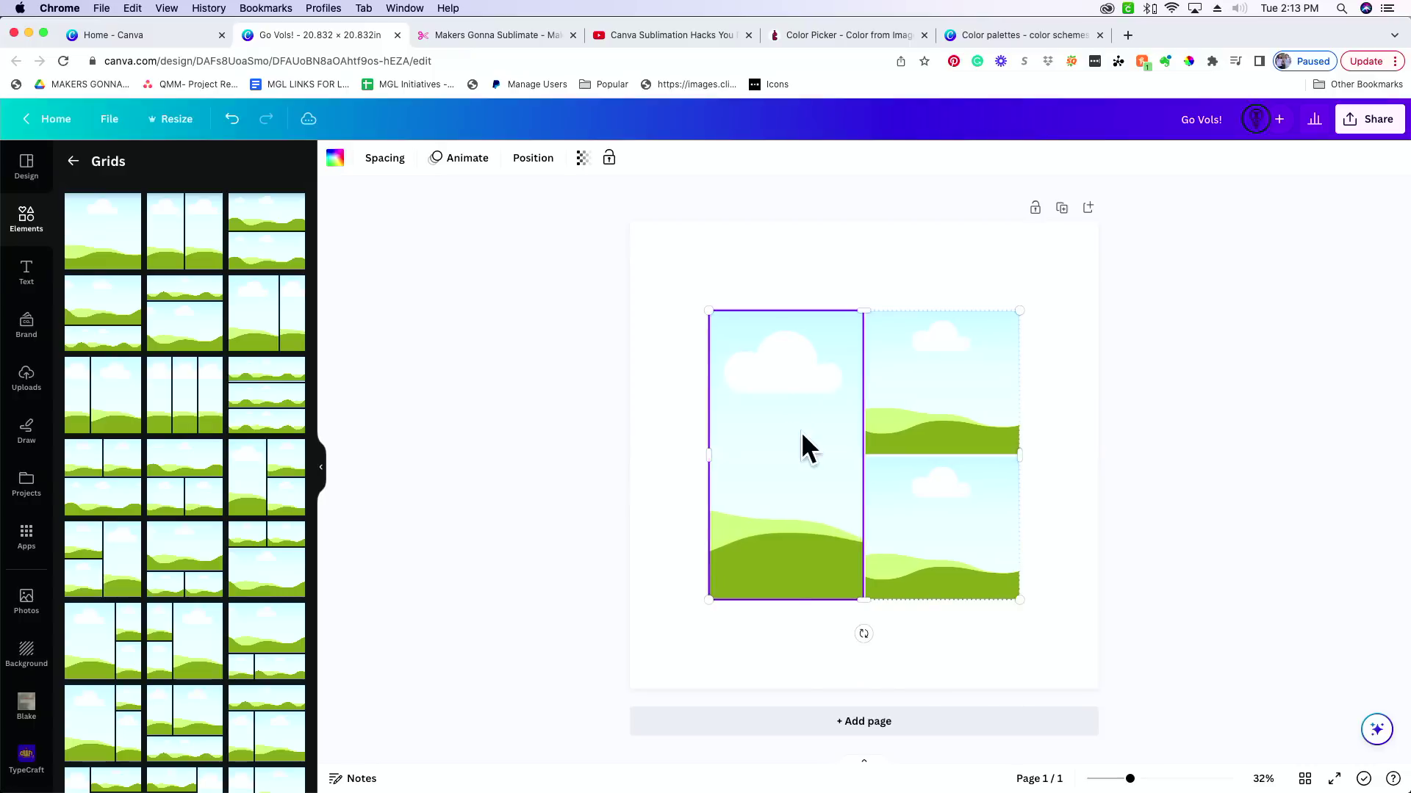
pyautogui.moveTo(1020, 603); pyautogui.dragTo(1098, 657)
pyautogui.click(1007, 586)
pyautogui.moveTo(1007, 585); pyautogui.dragTo(958, 564)
pyautogui.moveTo(1035, 632); pyautogui.dragTo(1050, 412)
pyautogui.moveTo(1049, 413); pyautogui.dragTo(825, 400)
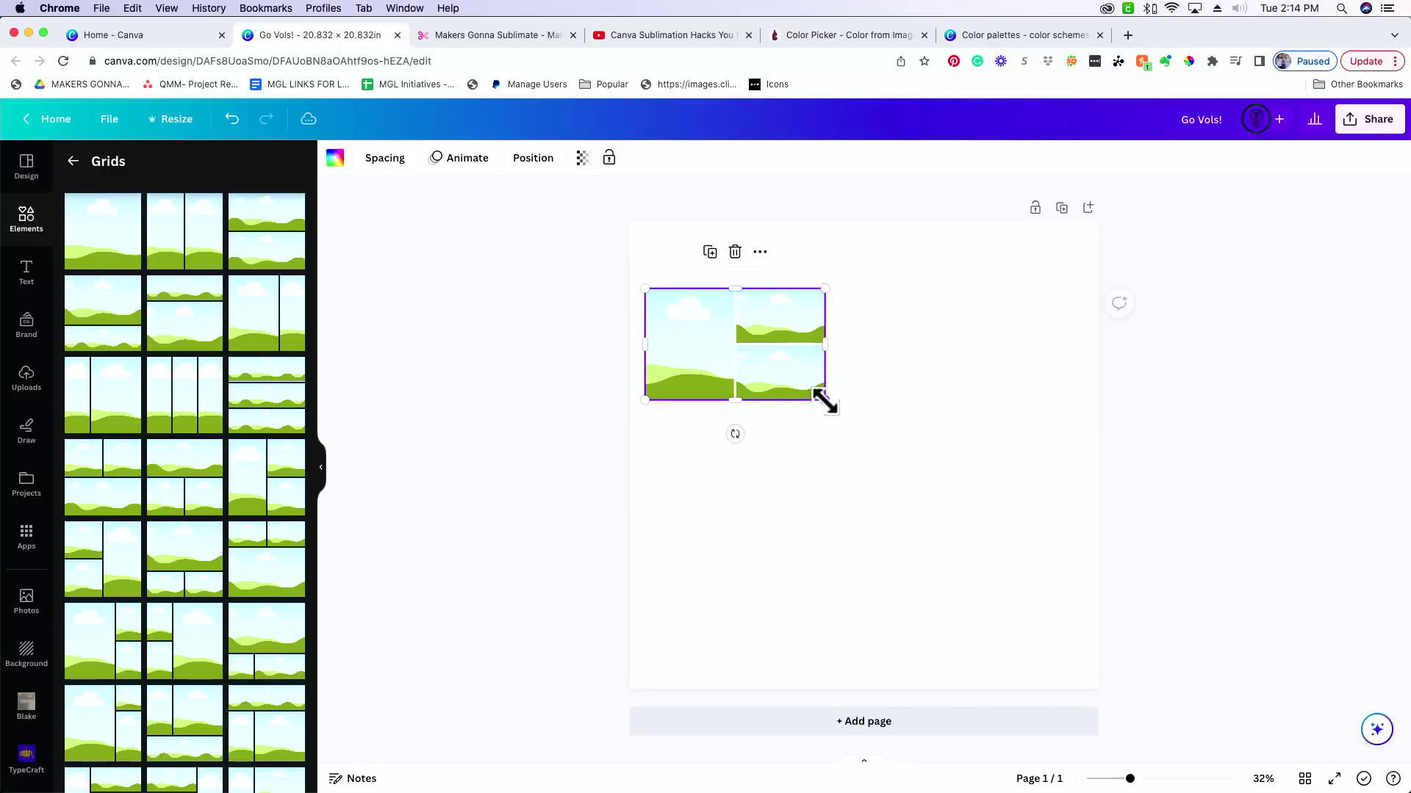
# Fill the grid with uploaded photos: the woman holding craft mats in the tall cell, the man by the stone wall above the pointing woman.
pyautogui.click(1173, 778)
pyautogui.hscroll(-3, 679, 555)
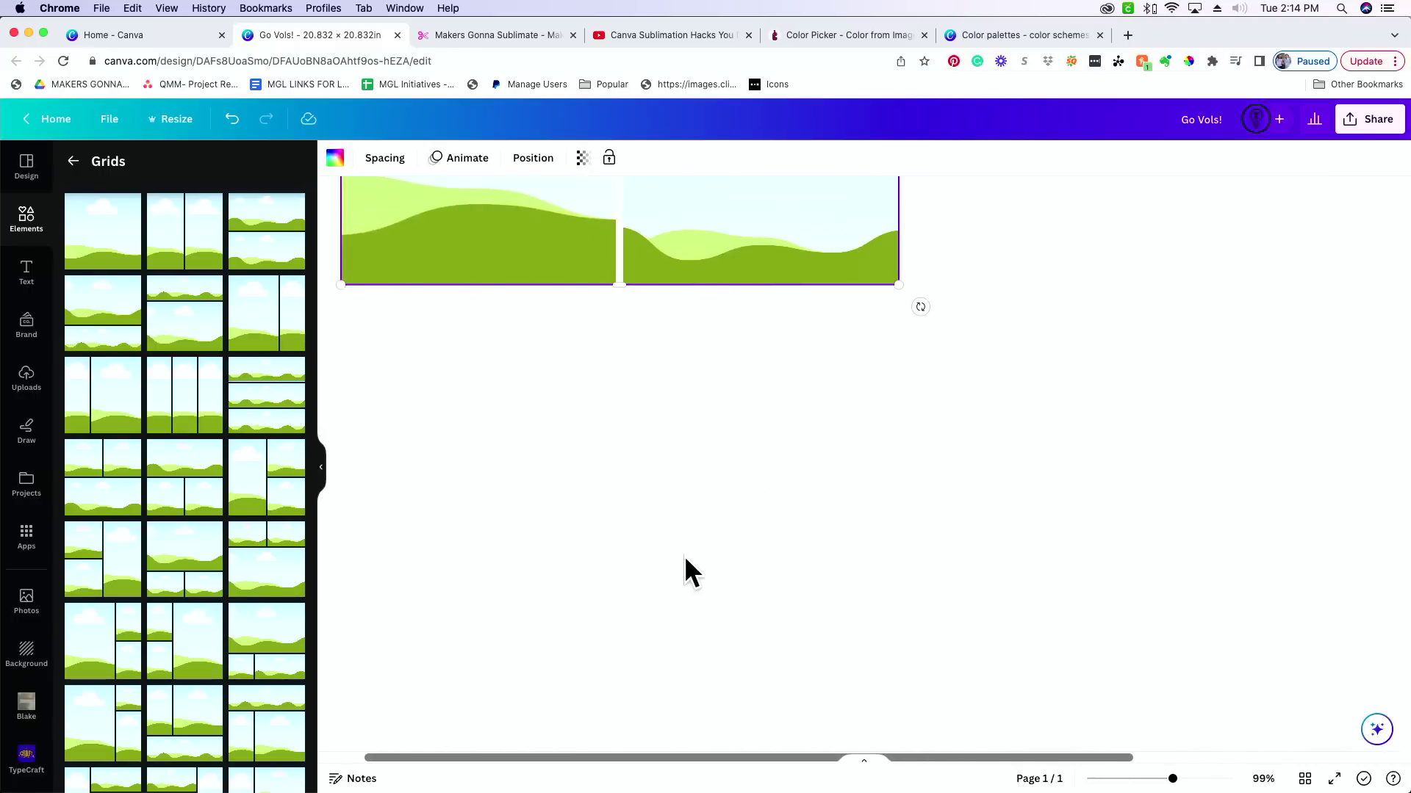
pyautogui.scroll(3, 870, 399)
pyautogui.scroll(2, 870, 400)
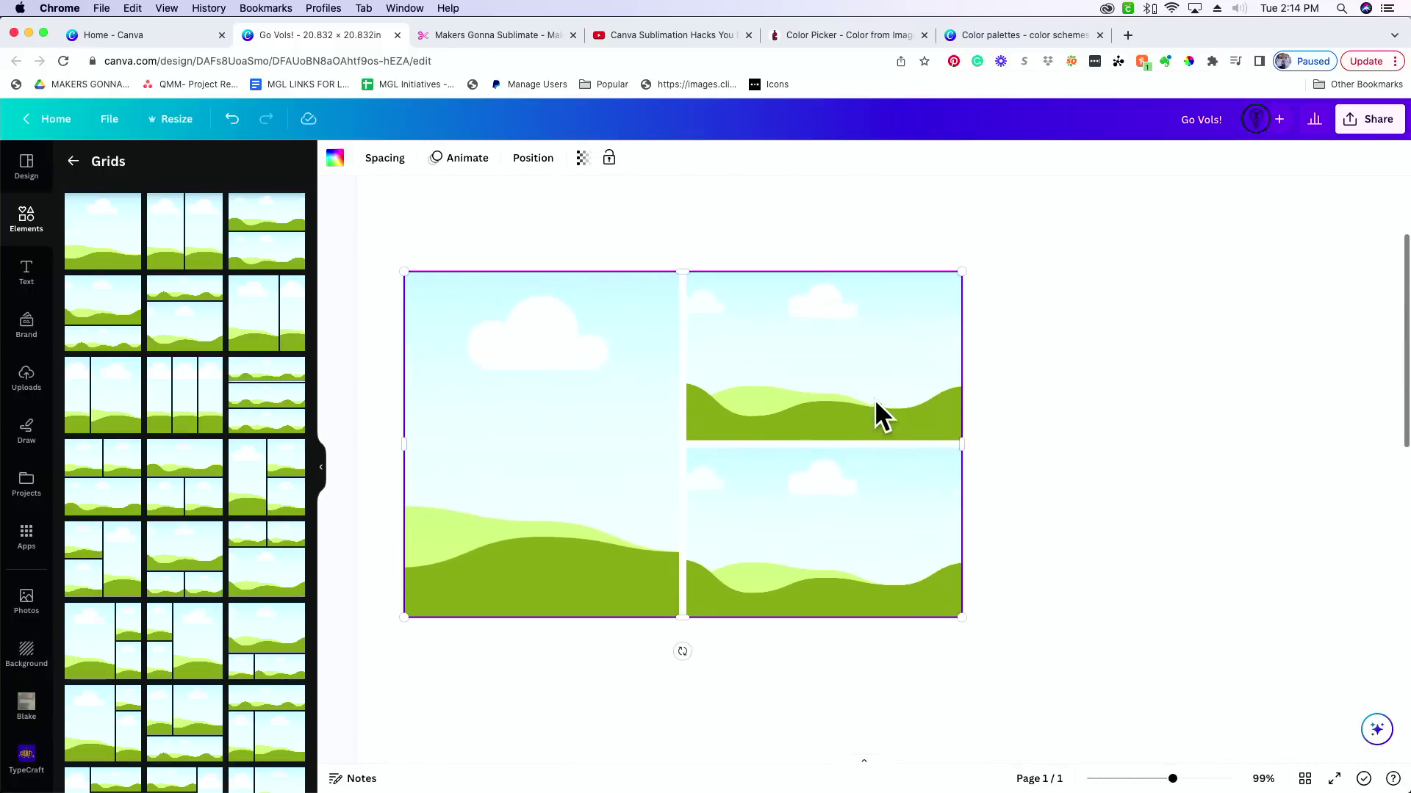
pyautogui.click(919, 187)
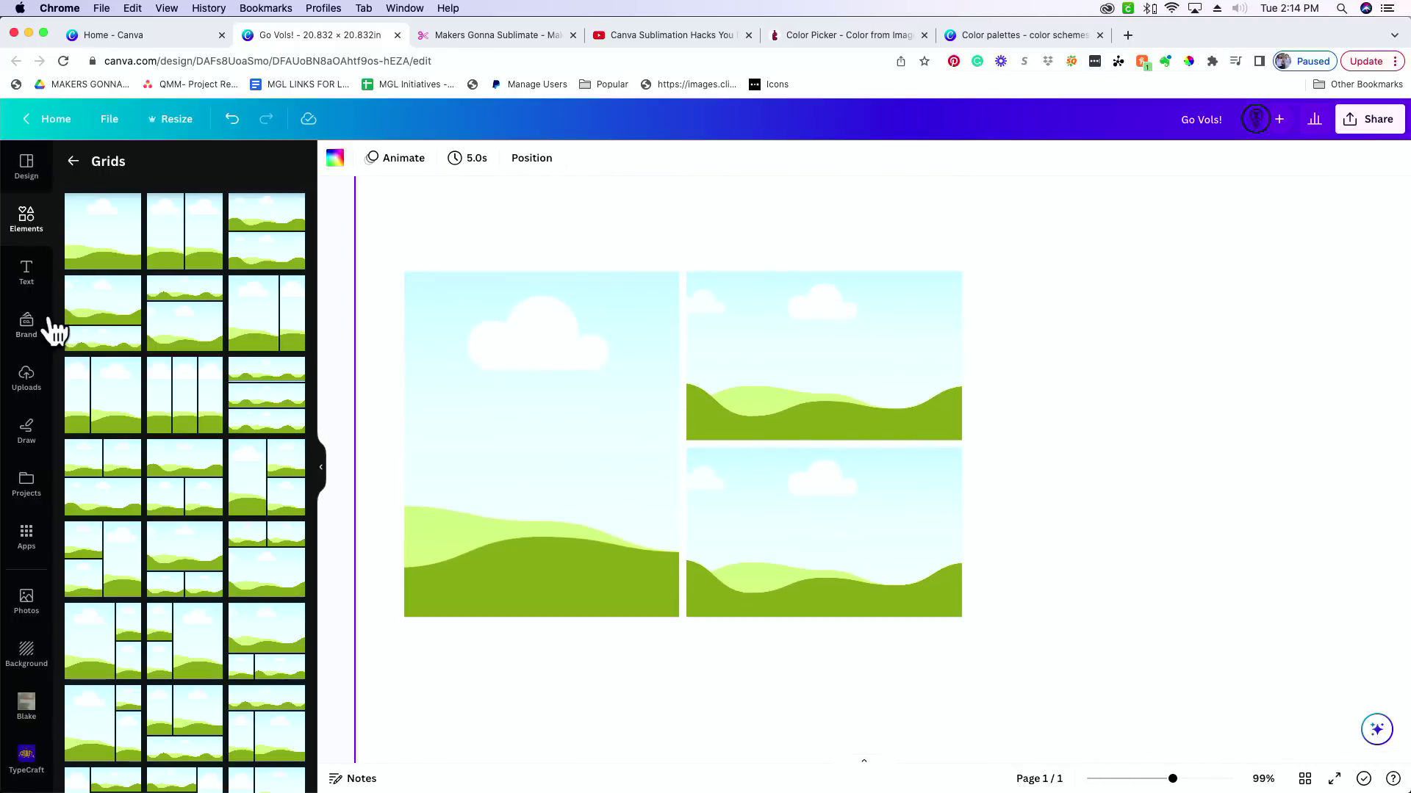
pyautogui.click(36, 378)
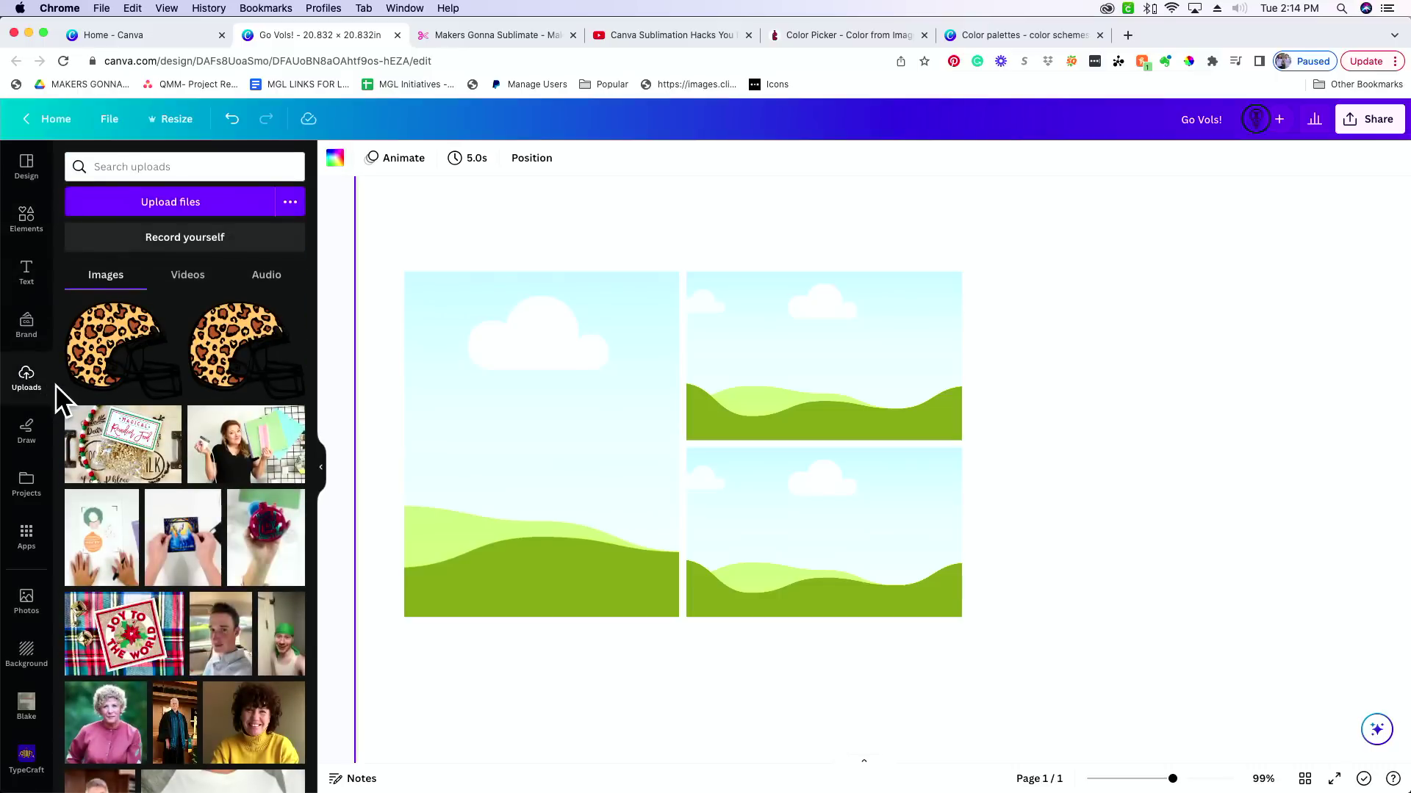
pyautogui.moveTo(235, 450); pyautogui.dragTo(477, 442)
pyautogui.scroll(-10, 128, 665)
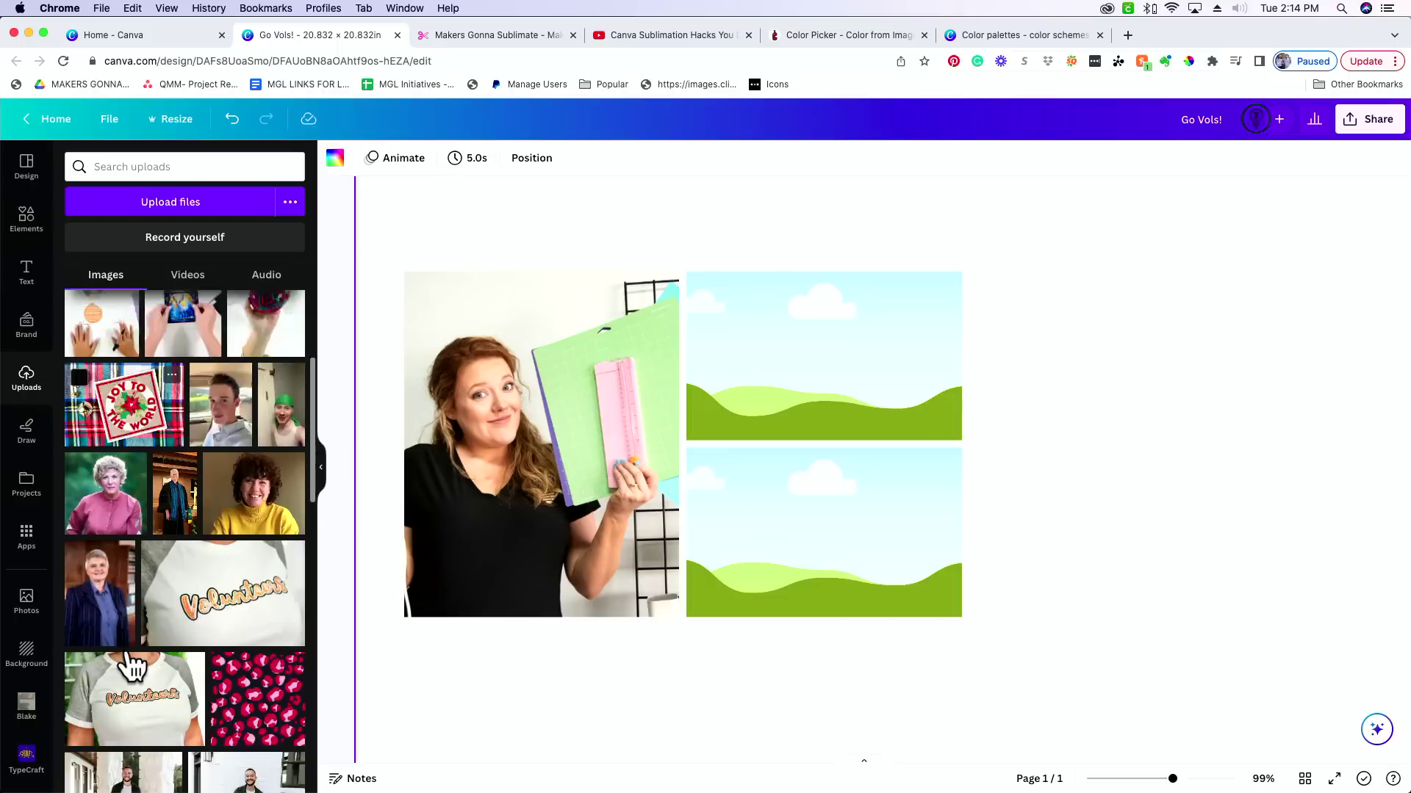
pyautogui.moveTo(264, 627); pyautogui.dragTo(743, 386)
pyautogui.scroll(-1, 250, 717)
pyautogui.moveTo(227, 751); pyautogui.dragTo(806, 607)
# Reposition the photos of the pointing woman and the bearded man within their grid cells so their heads are fully in frame.
pyautogui.doubleClick(802, 537)
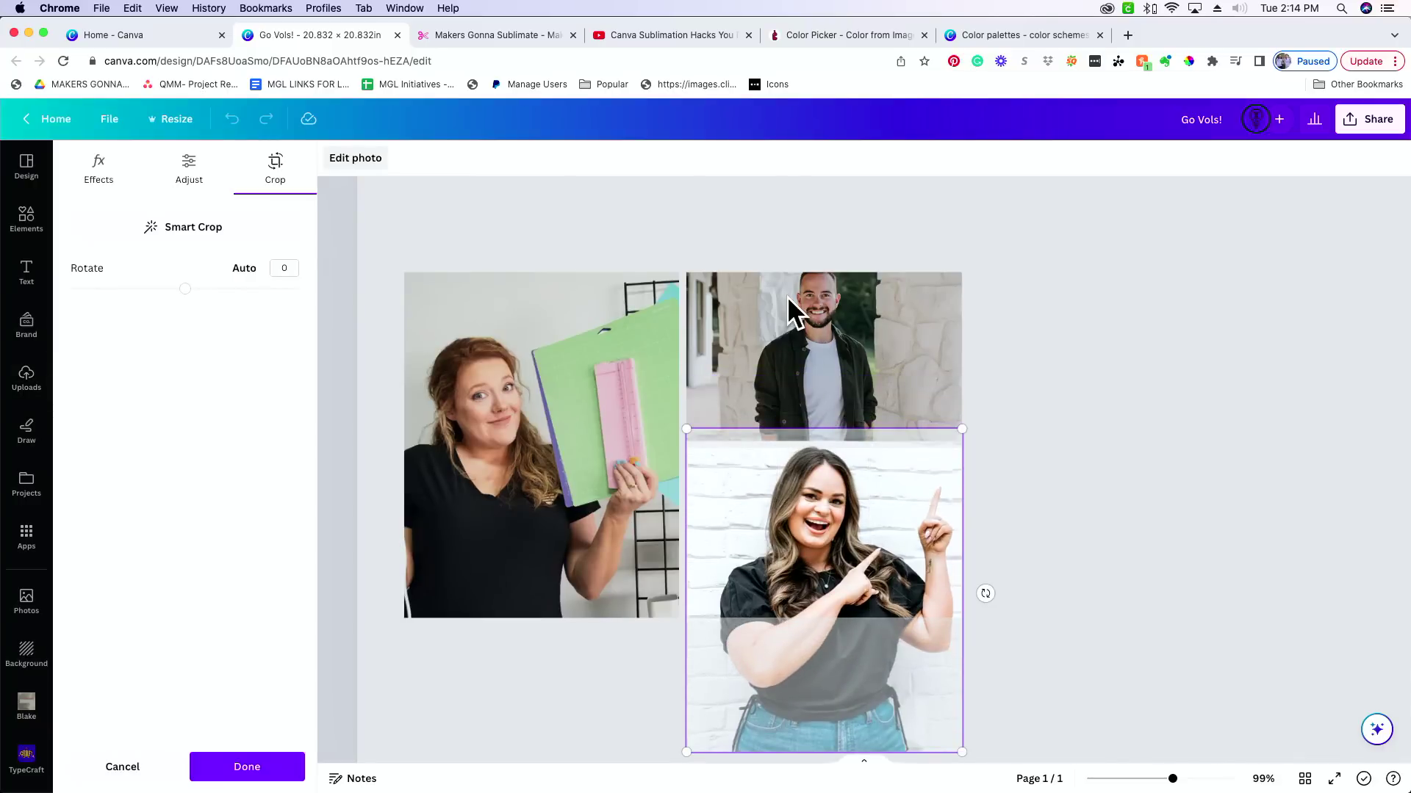
pyautogui.click(793, 297)
pyautogui.doubleClick(794, 296)
pyautogui.moveTo(794, 298); pyautogui.dragTo(795, 327)
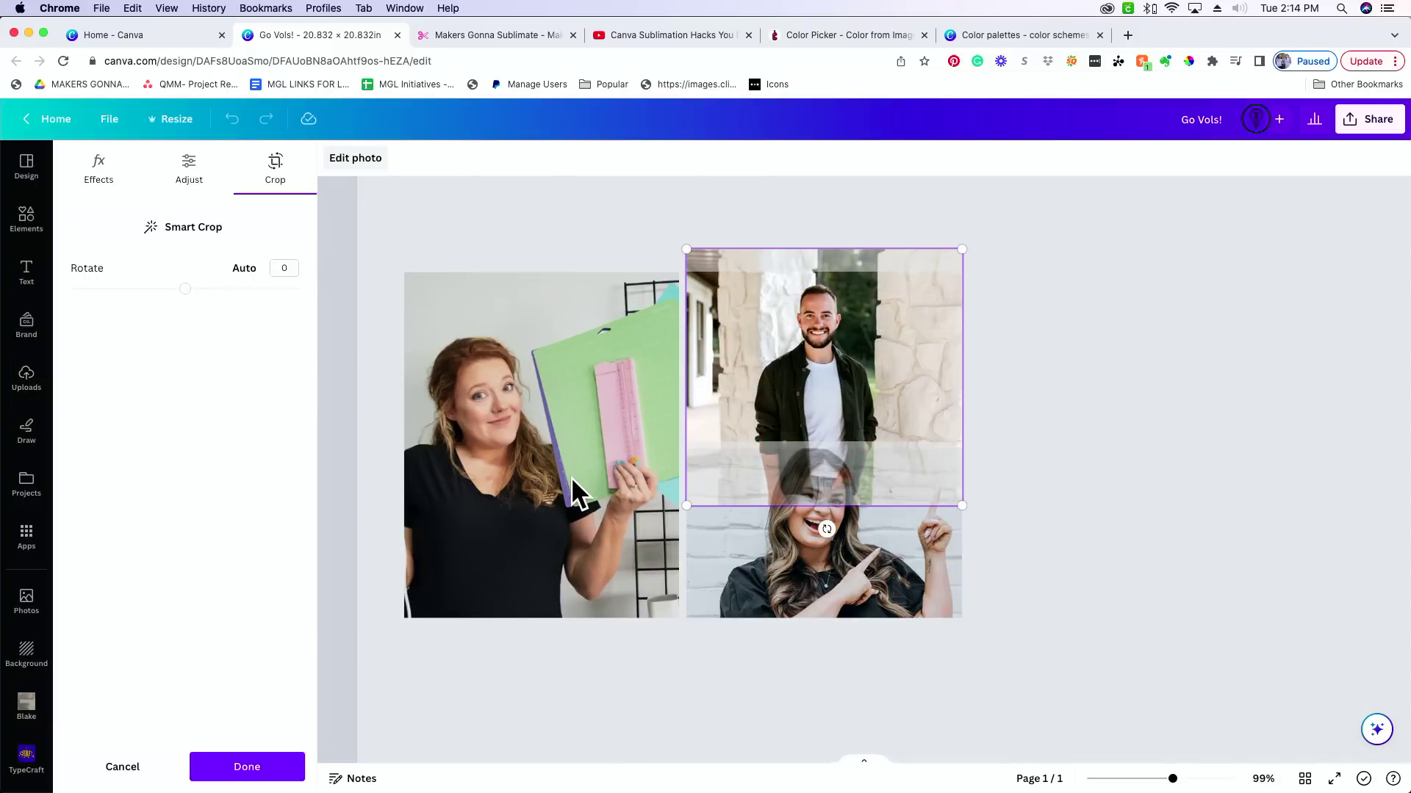
pyautogui.doubleClick(571, 475)
pyautogui.click(663, 657)
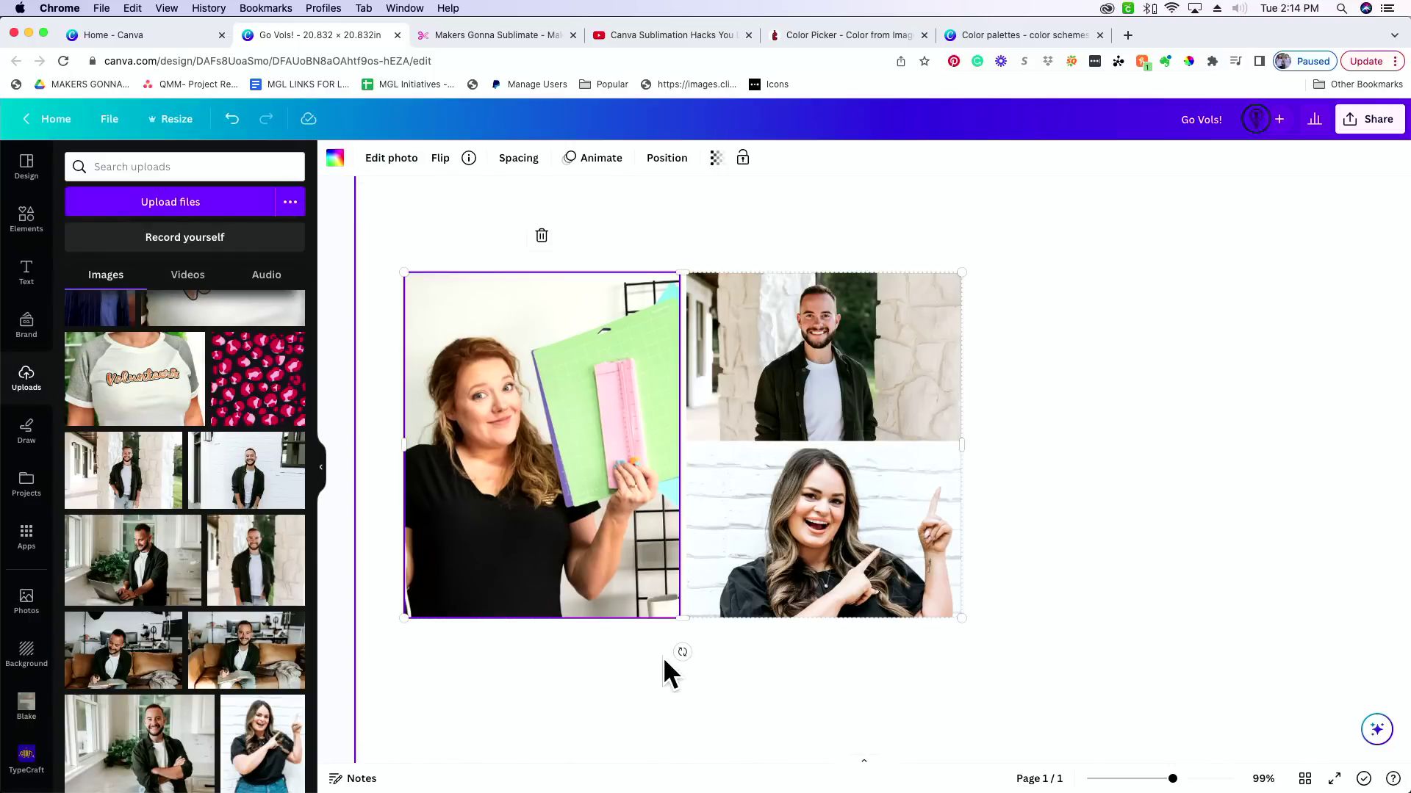
# Add a text box reading "hello" and enlarge it to font size 240.
pyautogui.click(1116, 779)
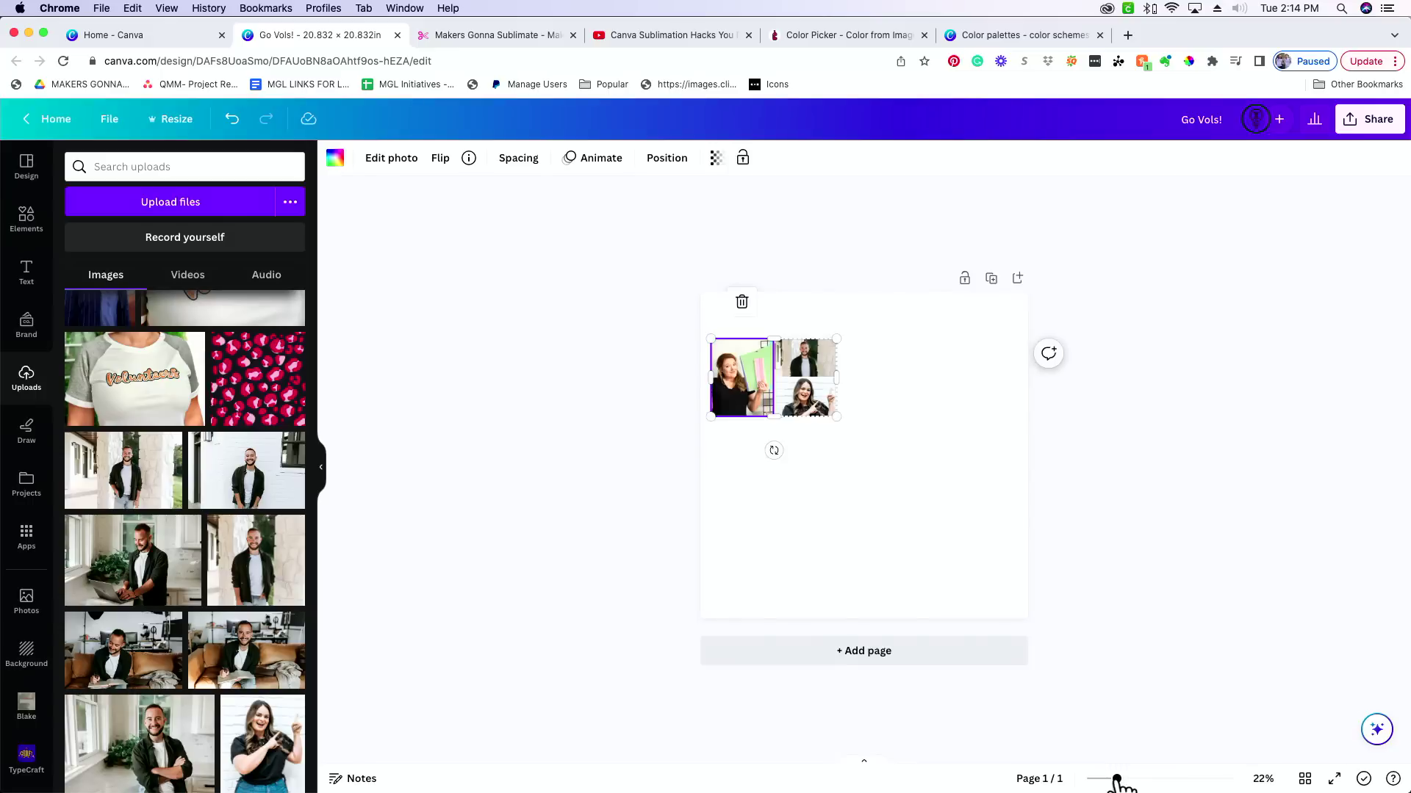
pyautogui.click(975, 702)
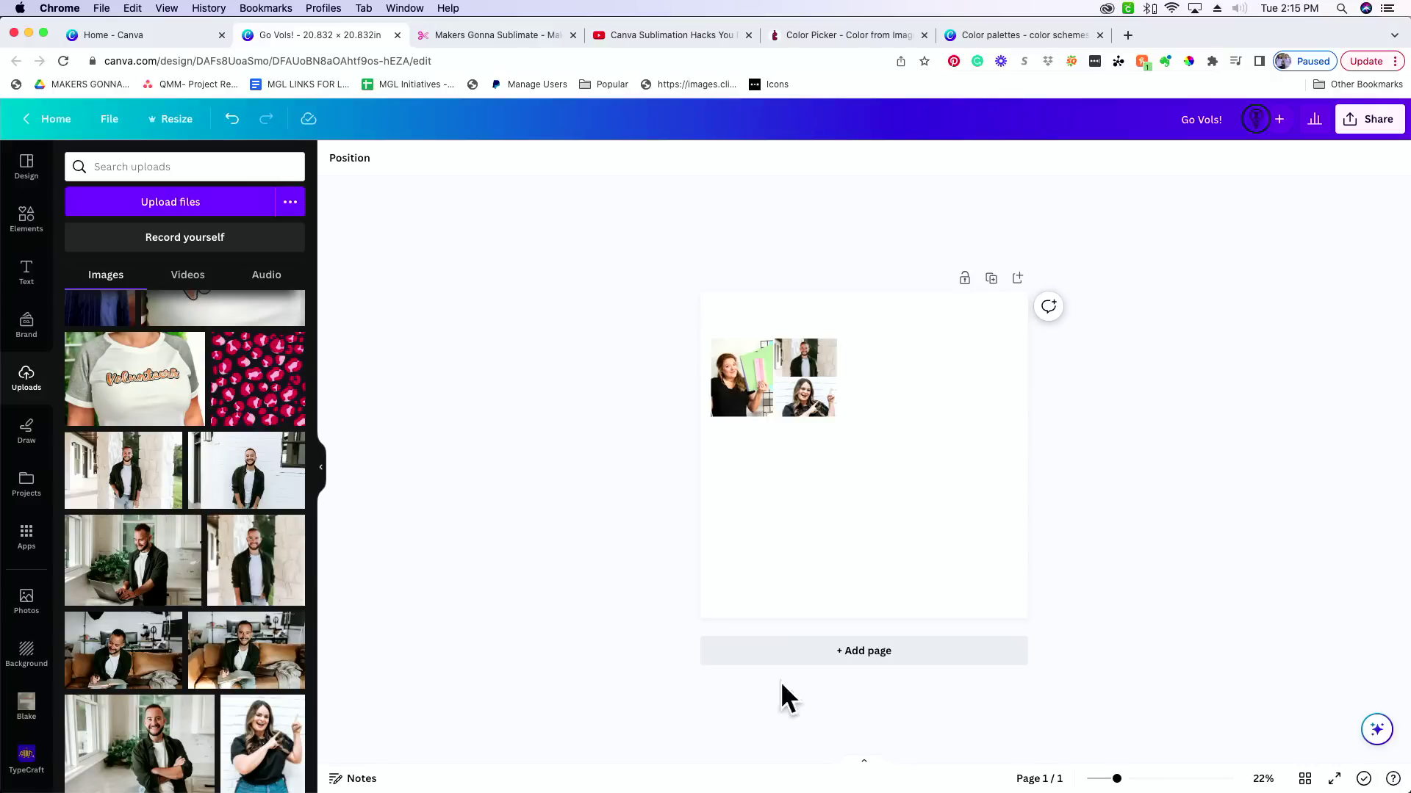
pyautogui.click(31, 270)
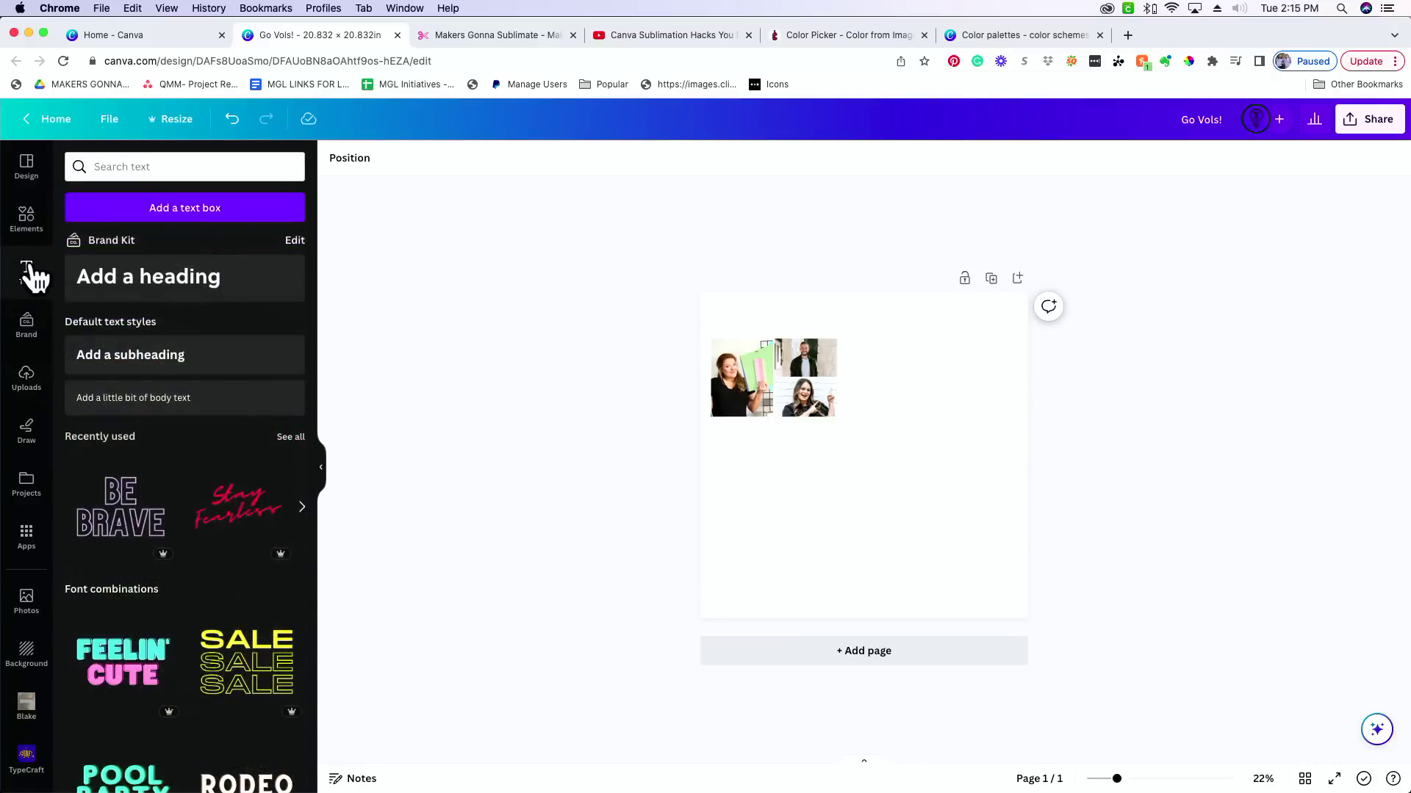
pyautogui.click(171, 208)
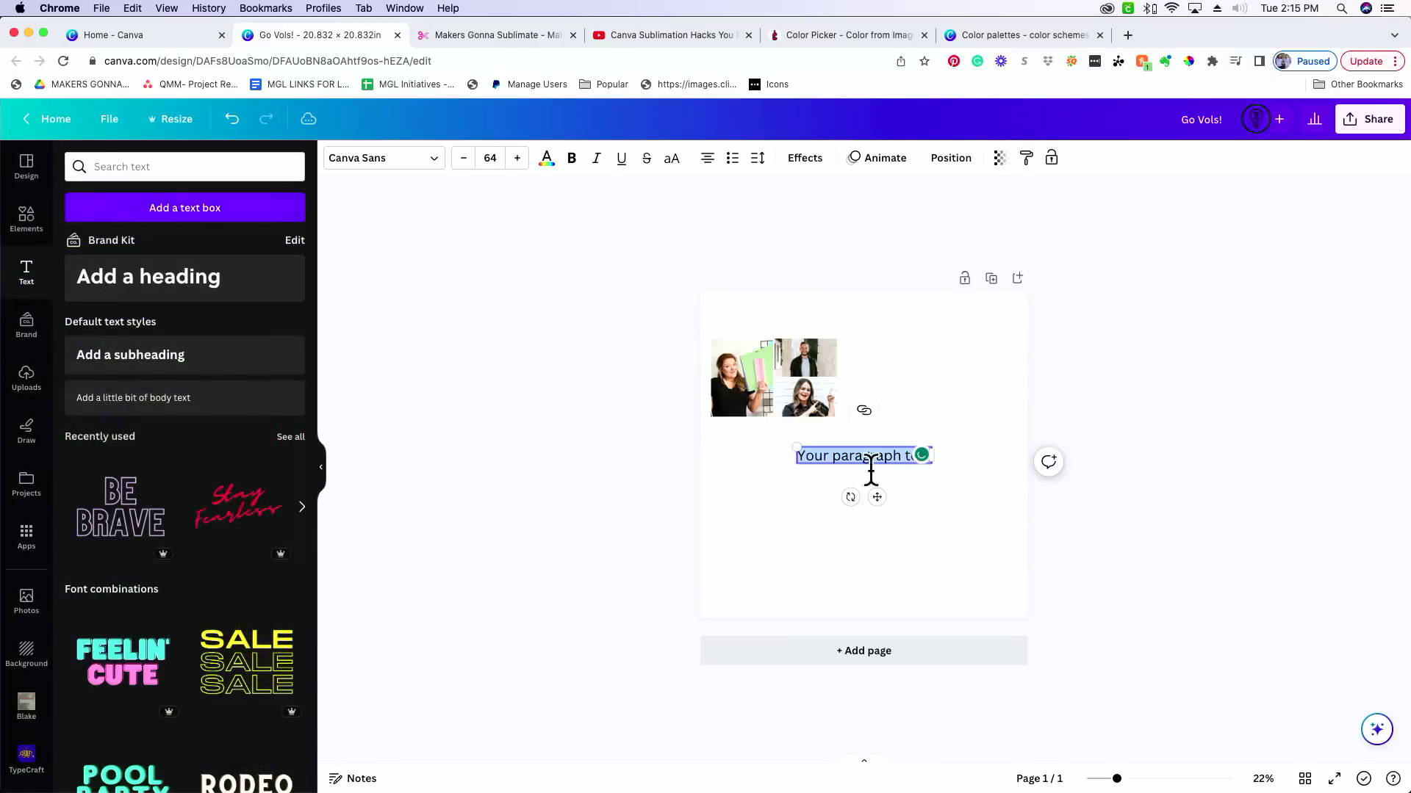
pyautogui.write('hello')
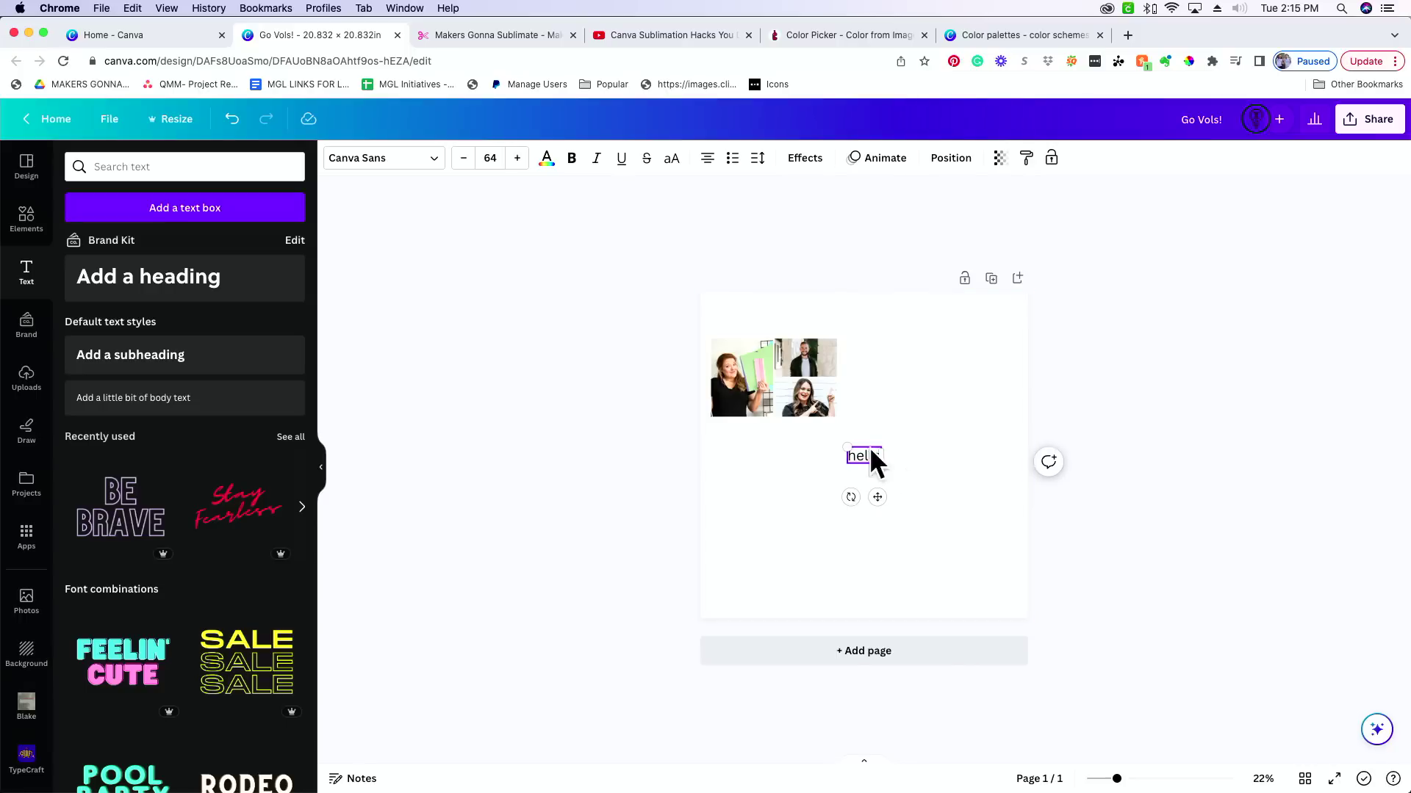
pyautogui.moveTo(847, 447); pyautogui.dragTo(755, 403)
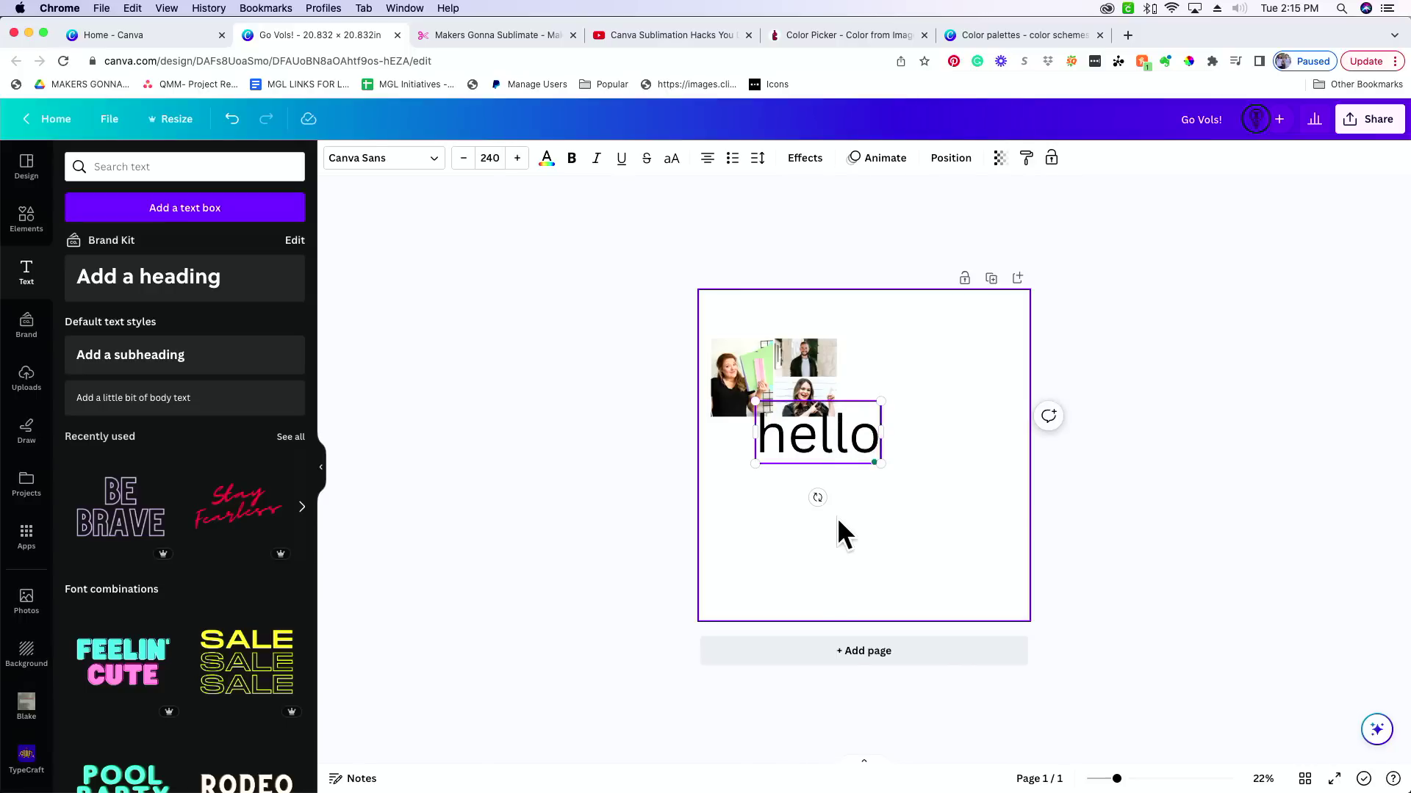
# Move "hello" below the photo grid, duplicate it, change the copy to "there" and place it alongside on the same line.
pyautogui.moveTo(843, 459); pyautogui.dragTo(919, 492)
pyautogui.doubleClick(916, 492)
pyautogui.write('there')
pyautogui.click(903, 423)
pyautogui.moveTo(925, 497); pyautogui.dragTo(952, 498)
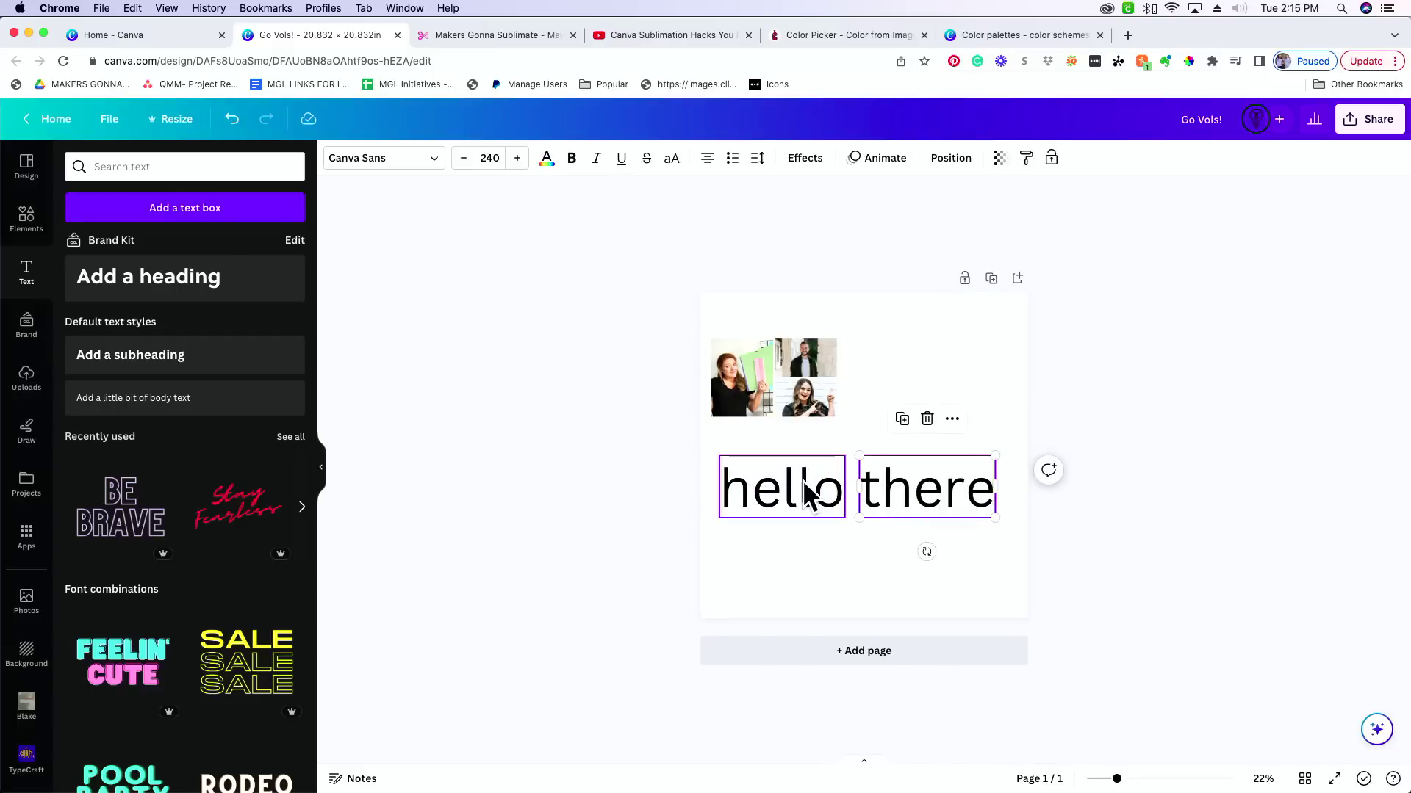
# Apply the Curve shape to the word "hello" at a curve value of 100.
pyautogui.click(809, 496)
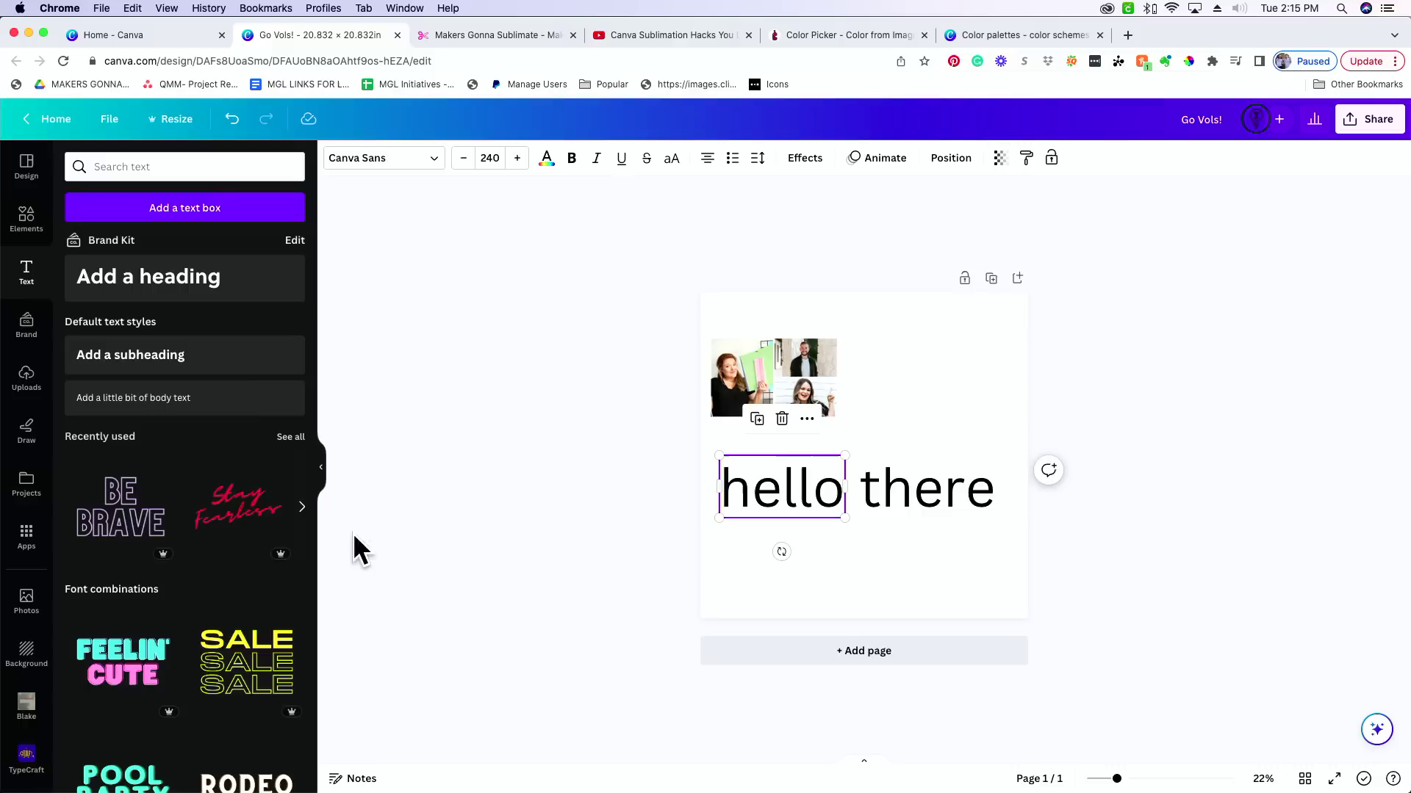
pyautogui.click(804, 158)
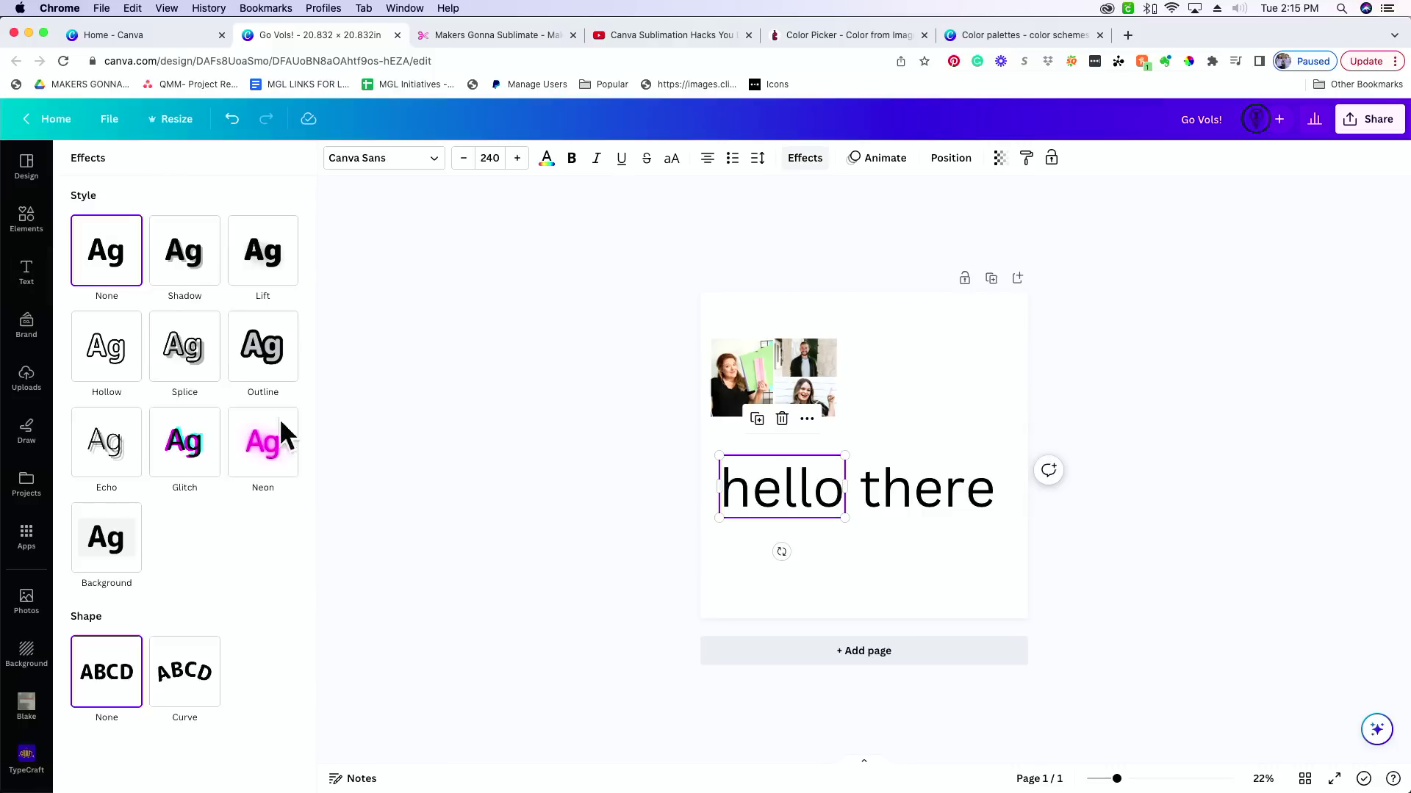
pyautogui.click(187, 683)
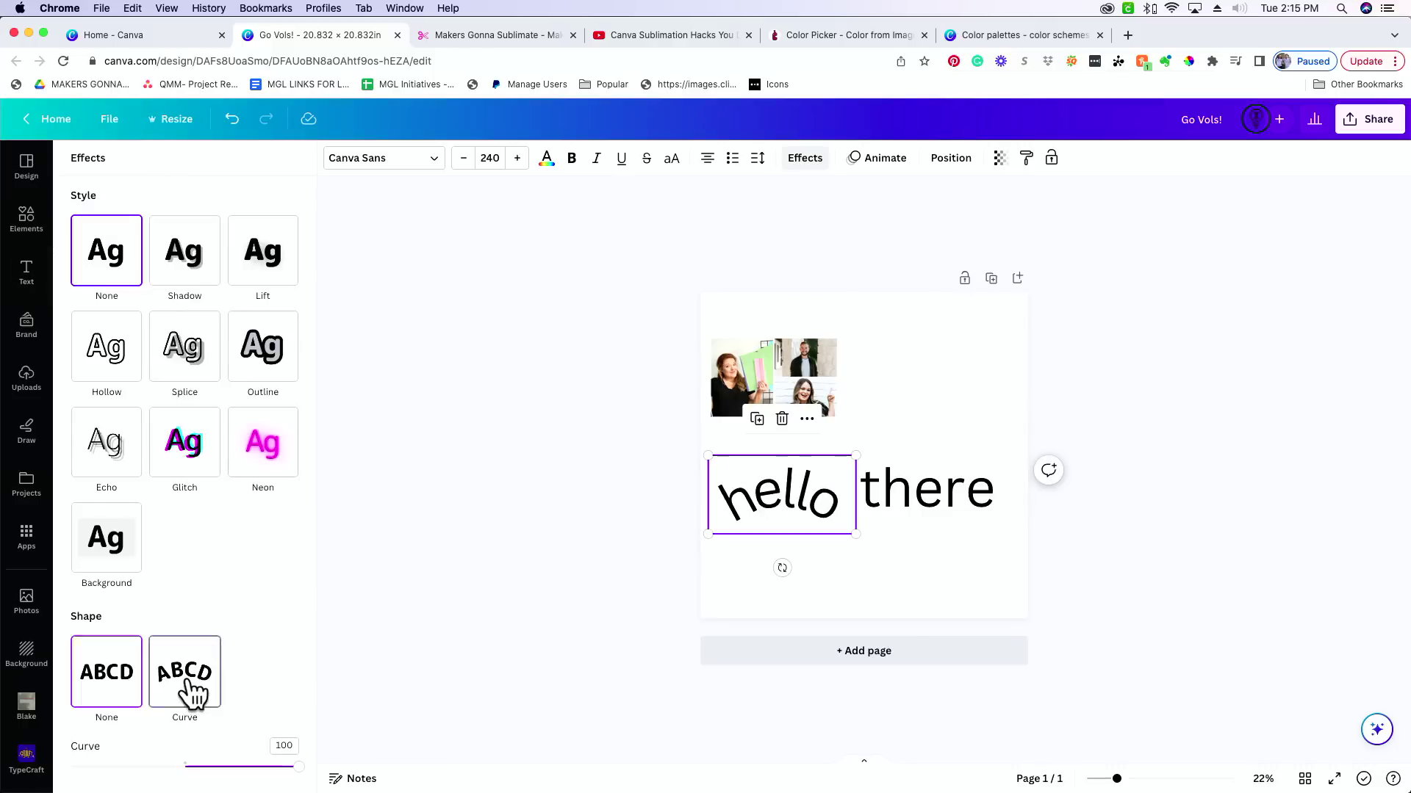
# Curve "there" fully in the opposite direction and lower it so it continues the arc of "hello" as a wave.
pyautogui.click(942, 488)
pyautogui.click(804, 160)
pyautogui.click(803, 161)
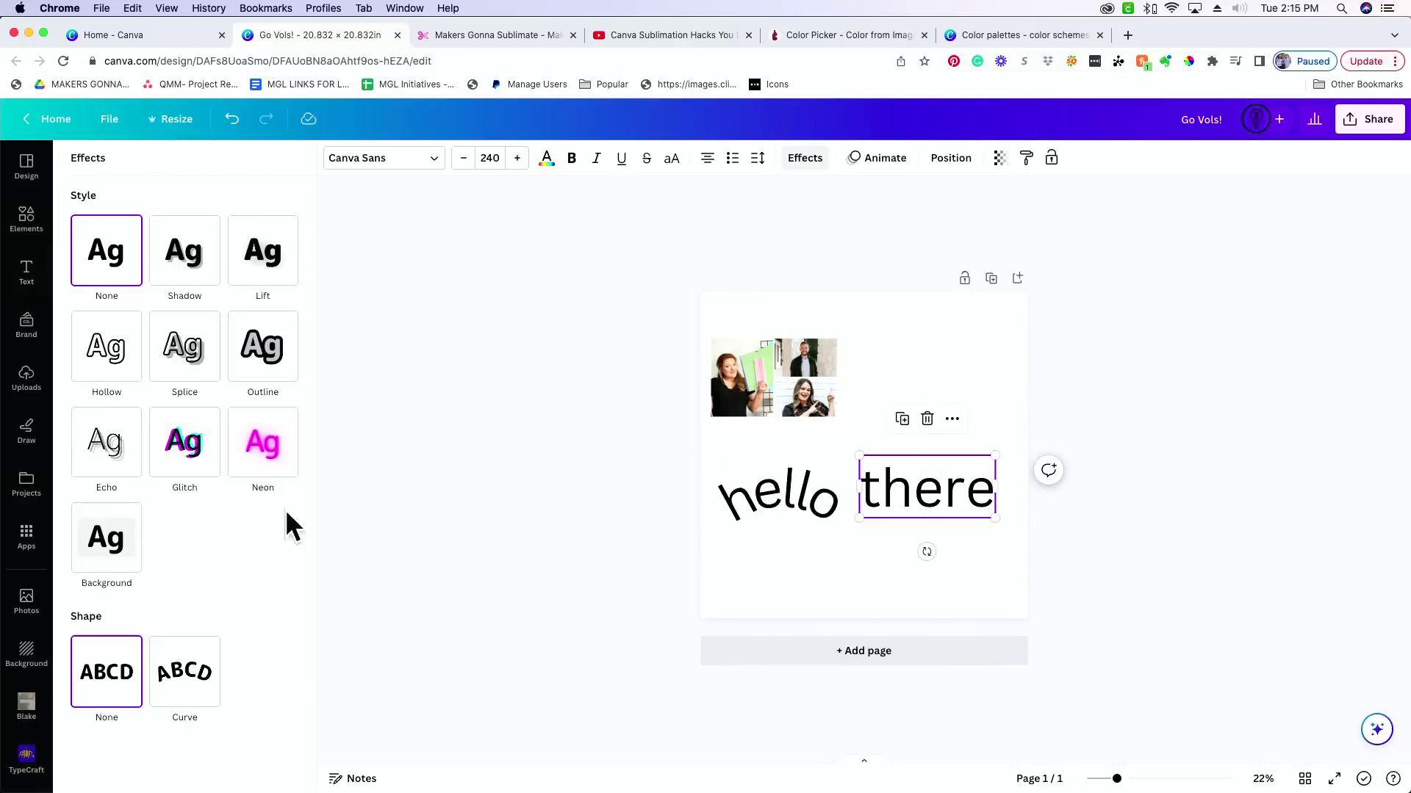
pyautogui.click(193, 685)
pyautogui.moveTo(298, 766); pyautogui.dragTo(67, 766)
pyautogui.moveTo(942, 466); pyautogui.dragTo(923, 514)
pyautogui.click(1111, 569)
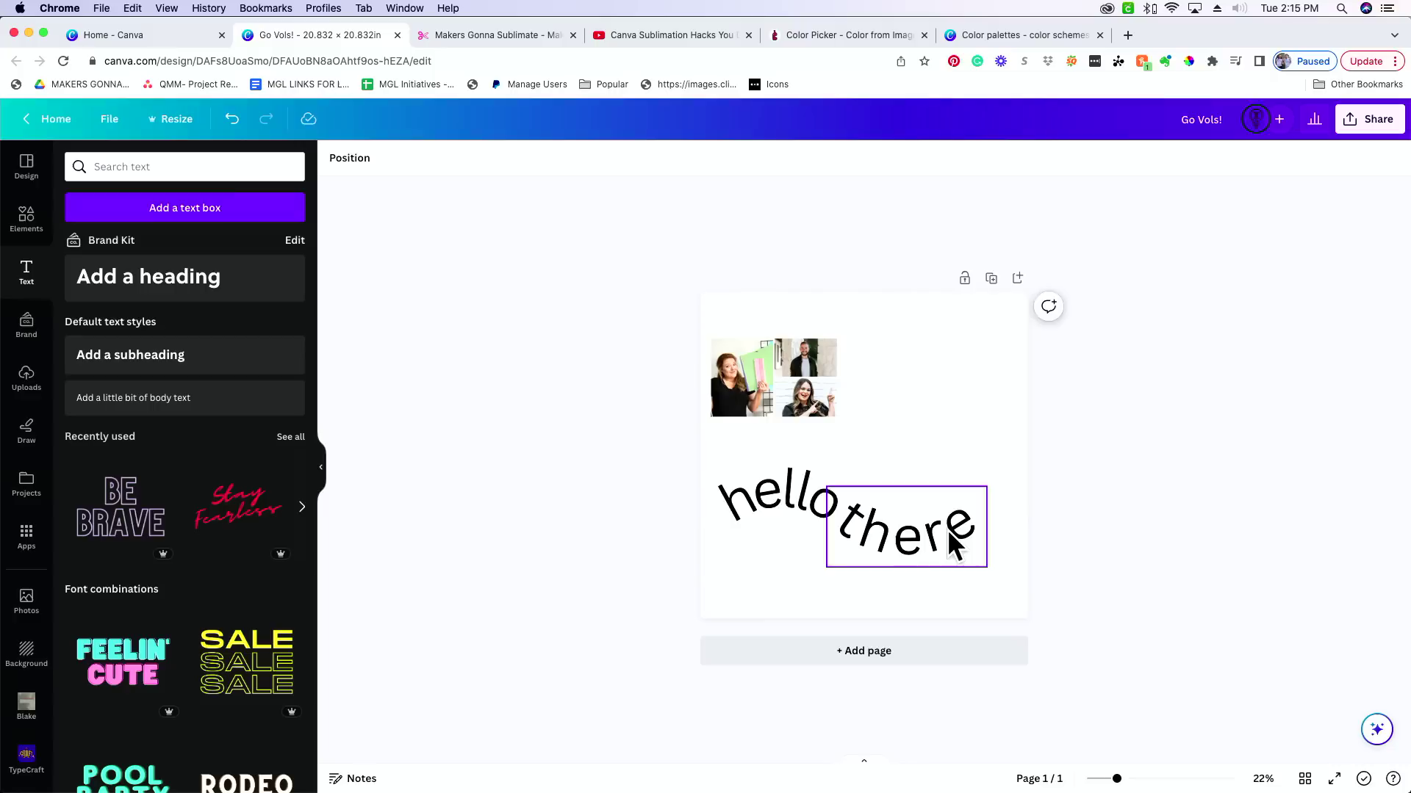
# Shift the curved "there" slightly away from "hello" to leave a word gap between them.
pyautogui.click(911, 528)
pyautogui.click(1124, 577)
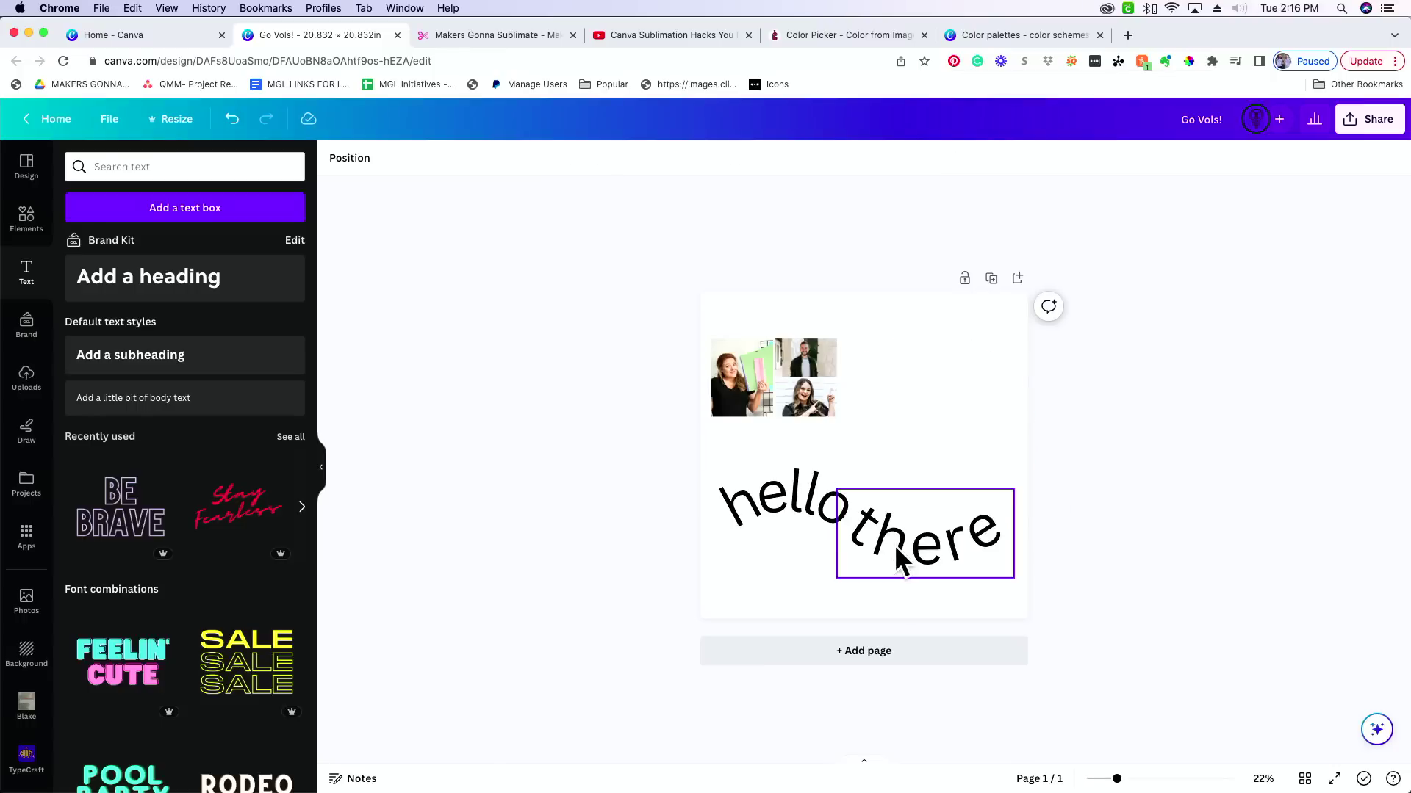
pyautogui.click(897, 551)
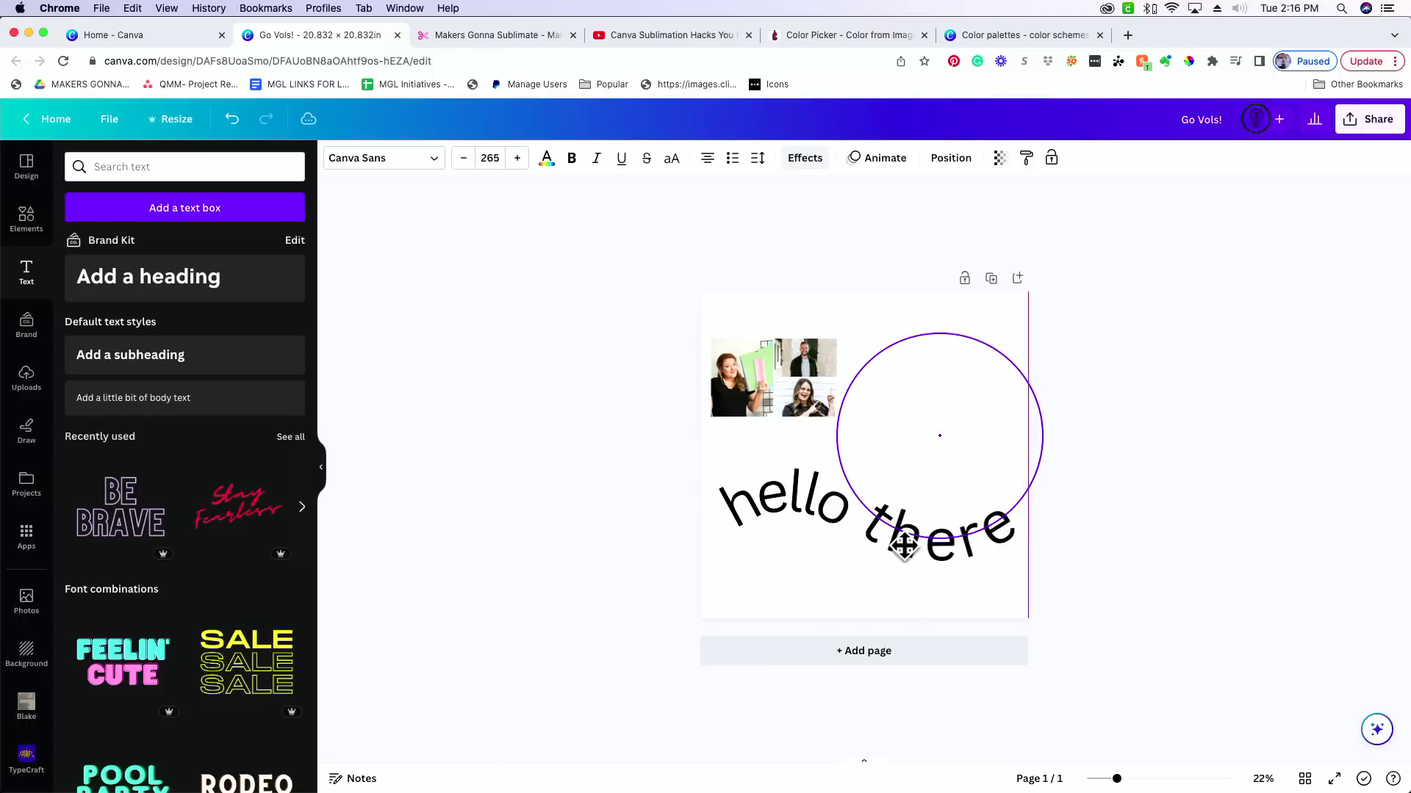
pyautogui.click(1147, 533)
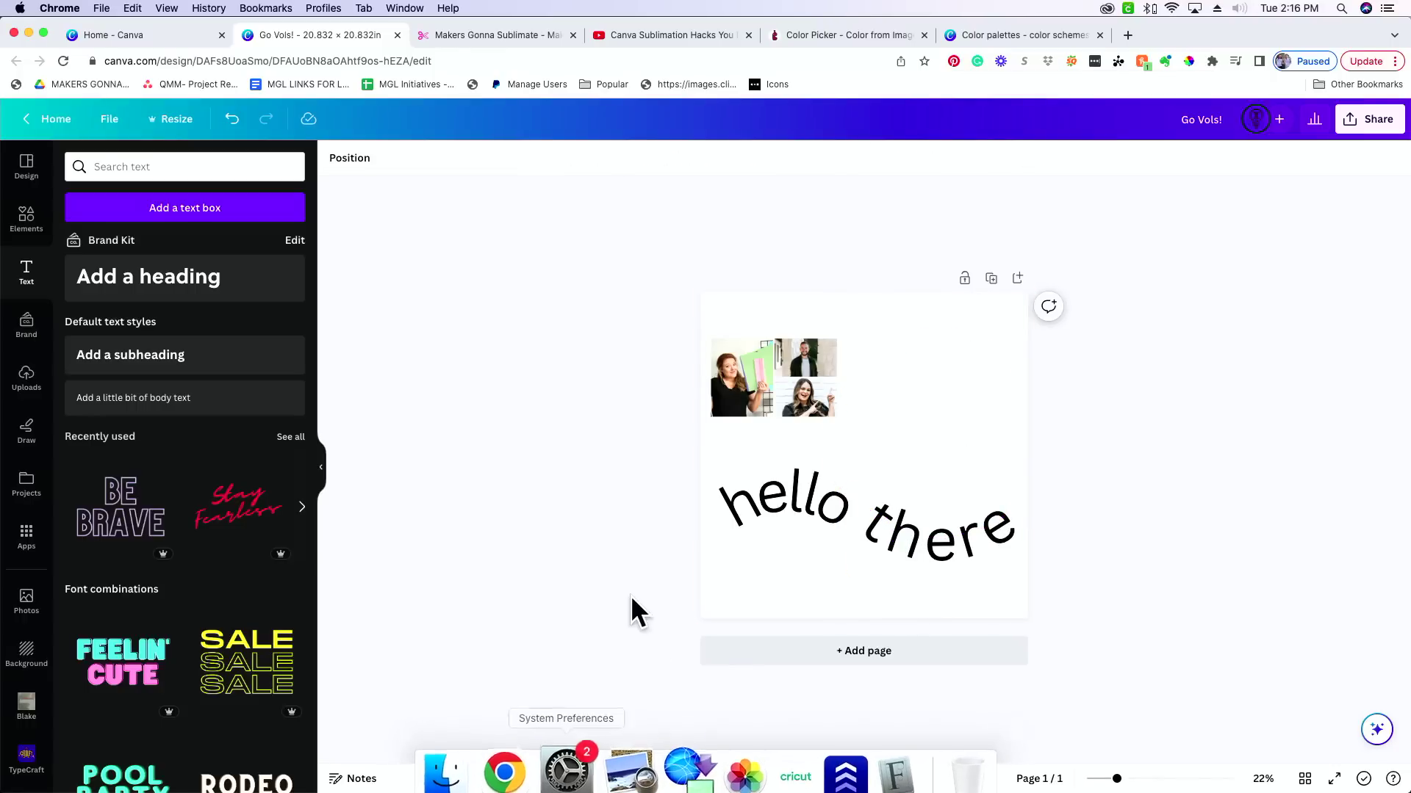
pyautogui.click(801, 401)
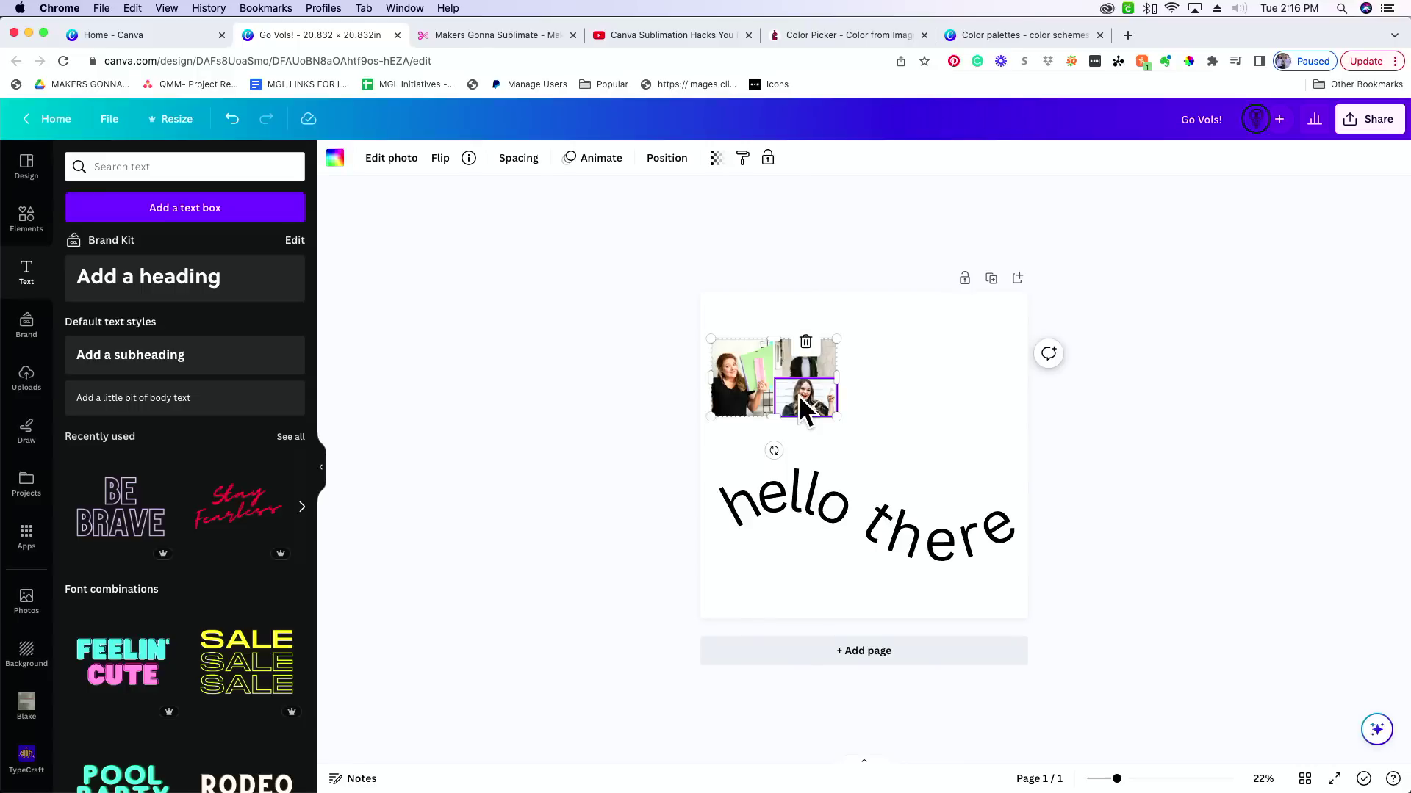
pyautogui.click(390, 158)
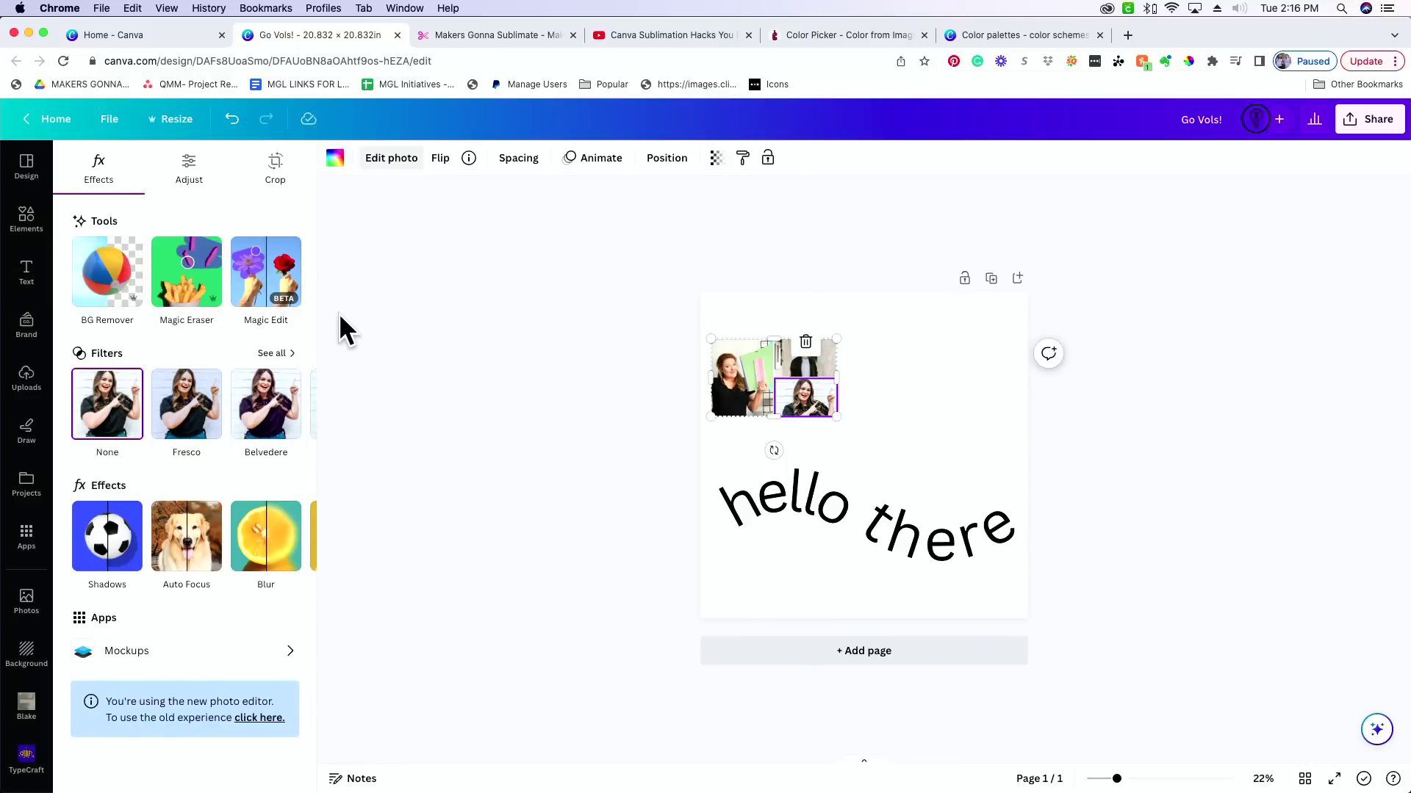
pyautogui.click(274, 176)
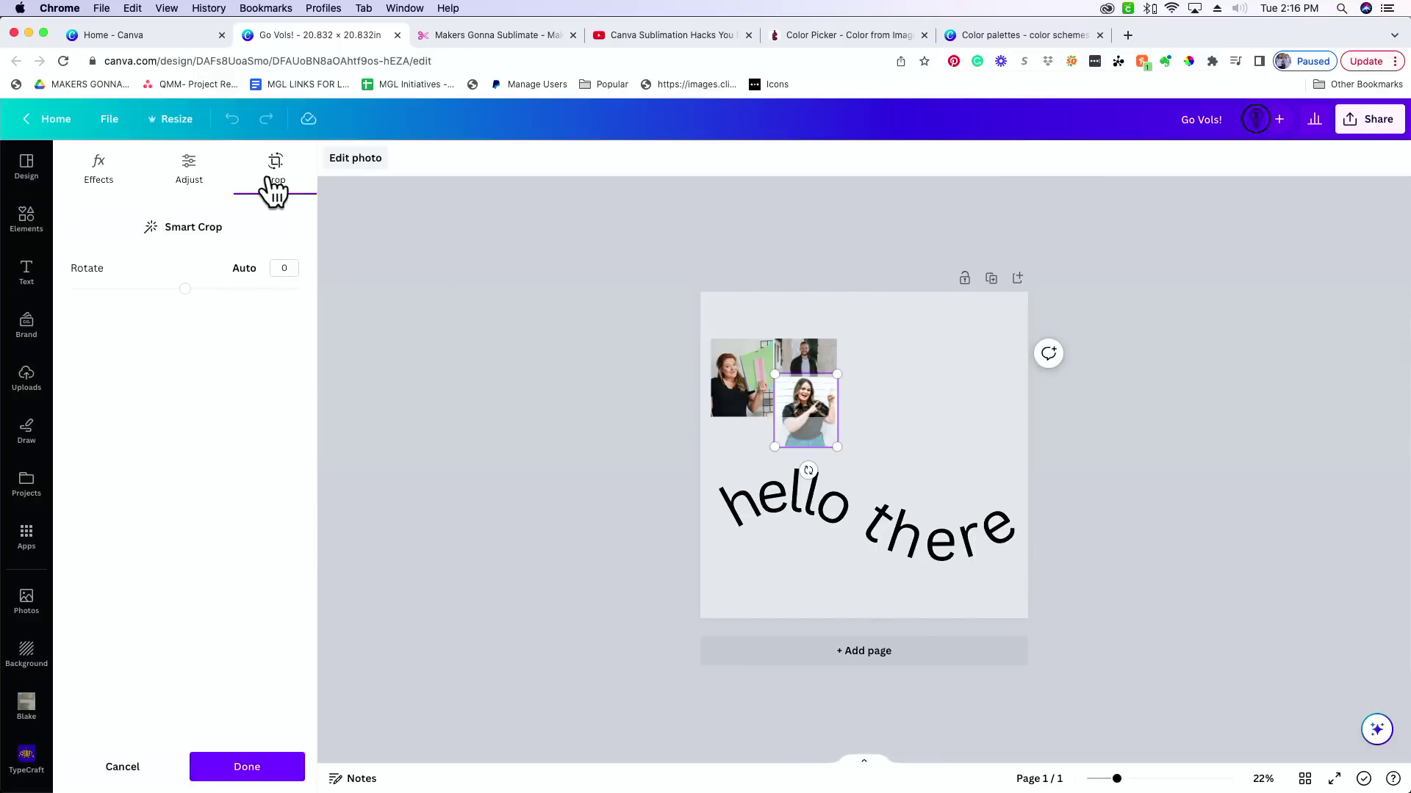
pyautogui.click(110, 767)
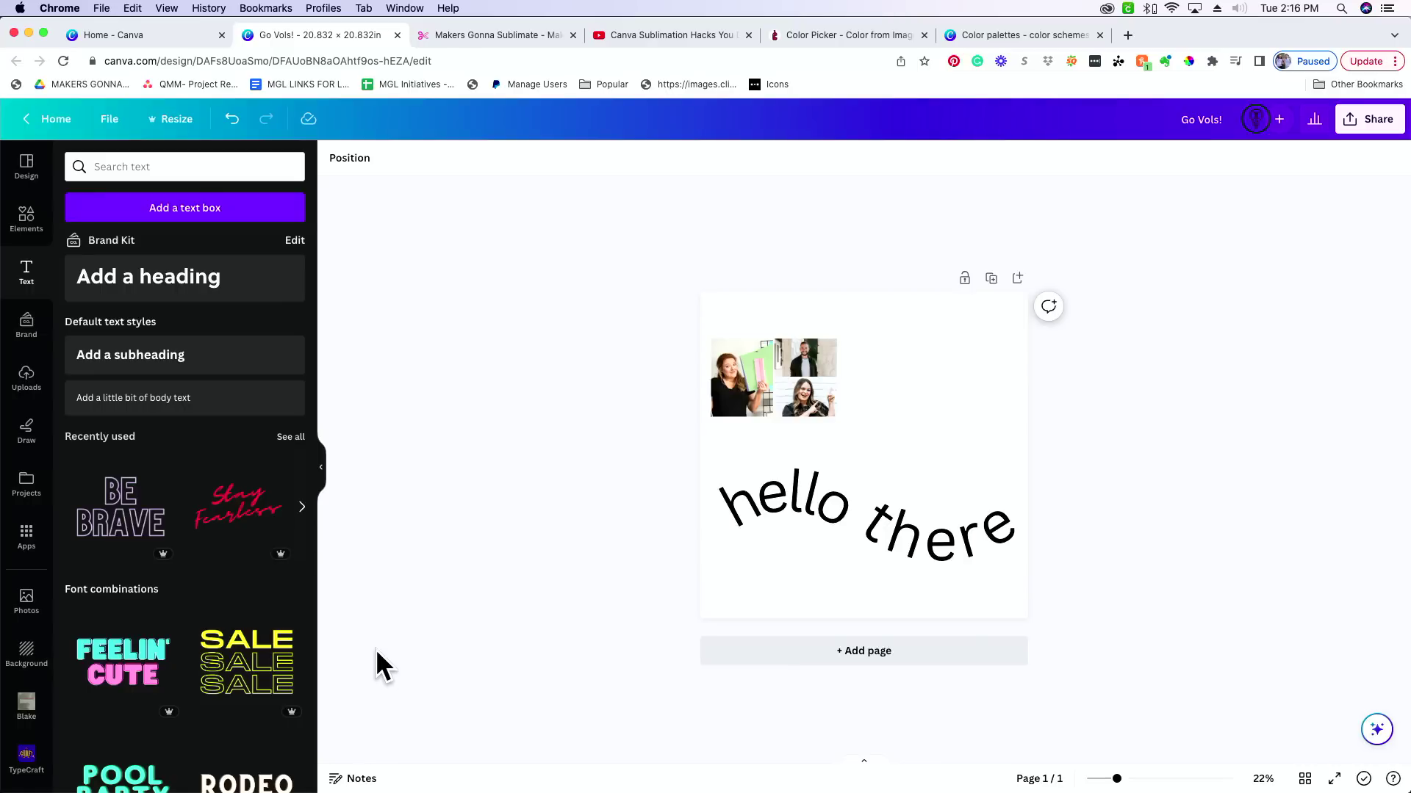
# Switch to Finder, look through the Recents and Downloads folders, and return to the Canva design.
pyautogui.moveTo(485, 790)
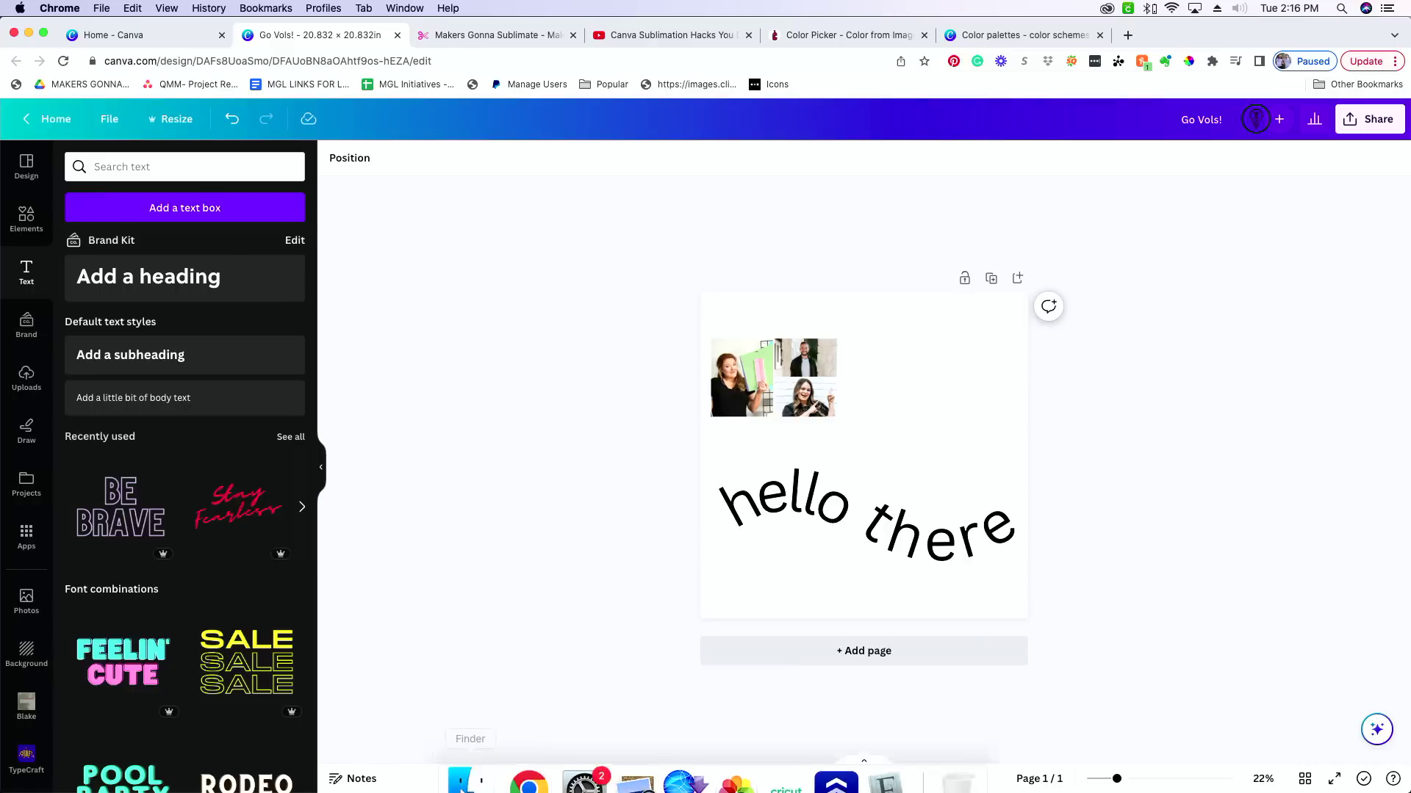
pyautogui.click(470, 765)
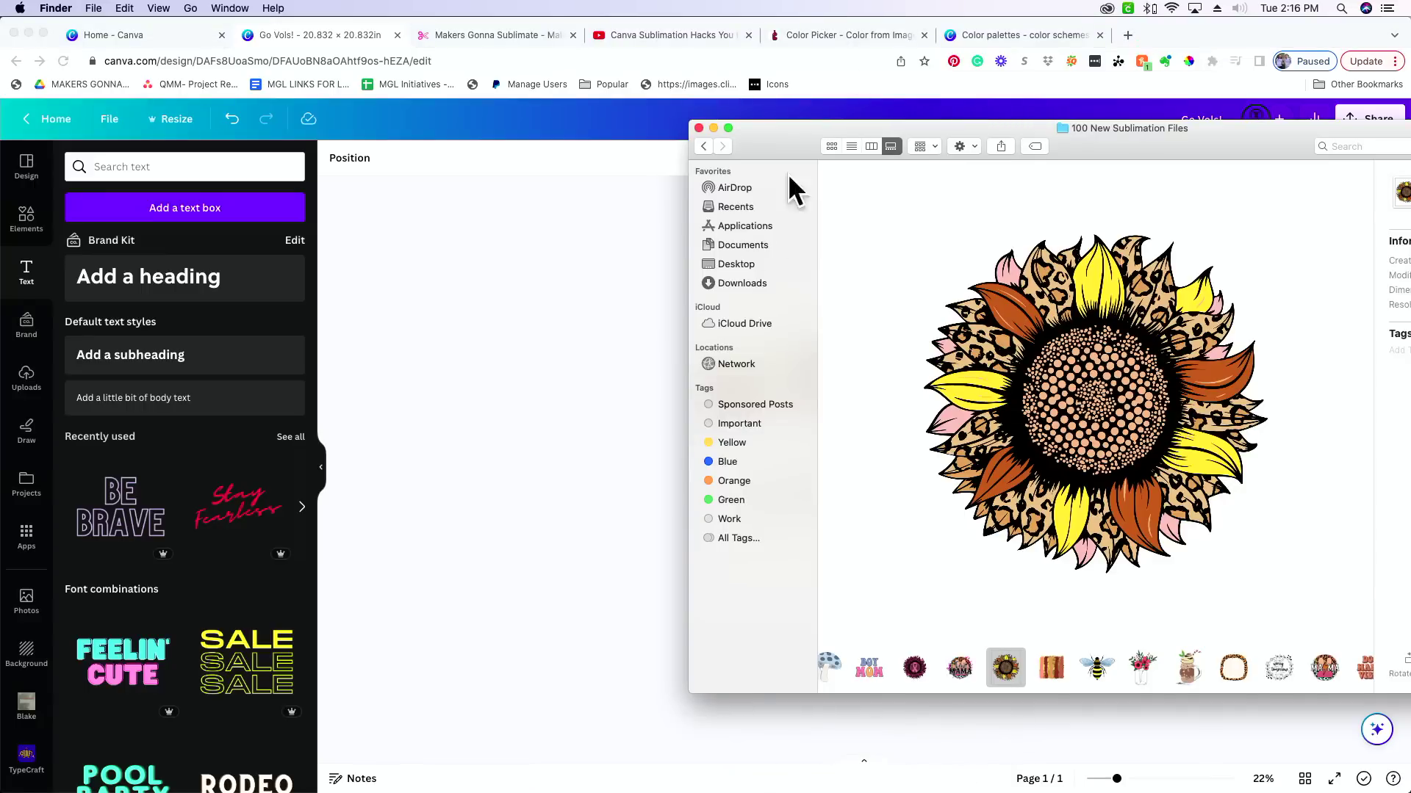
pyautogui.click(744, 206)
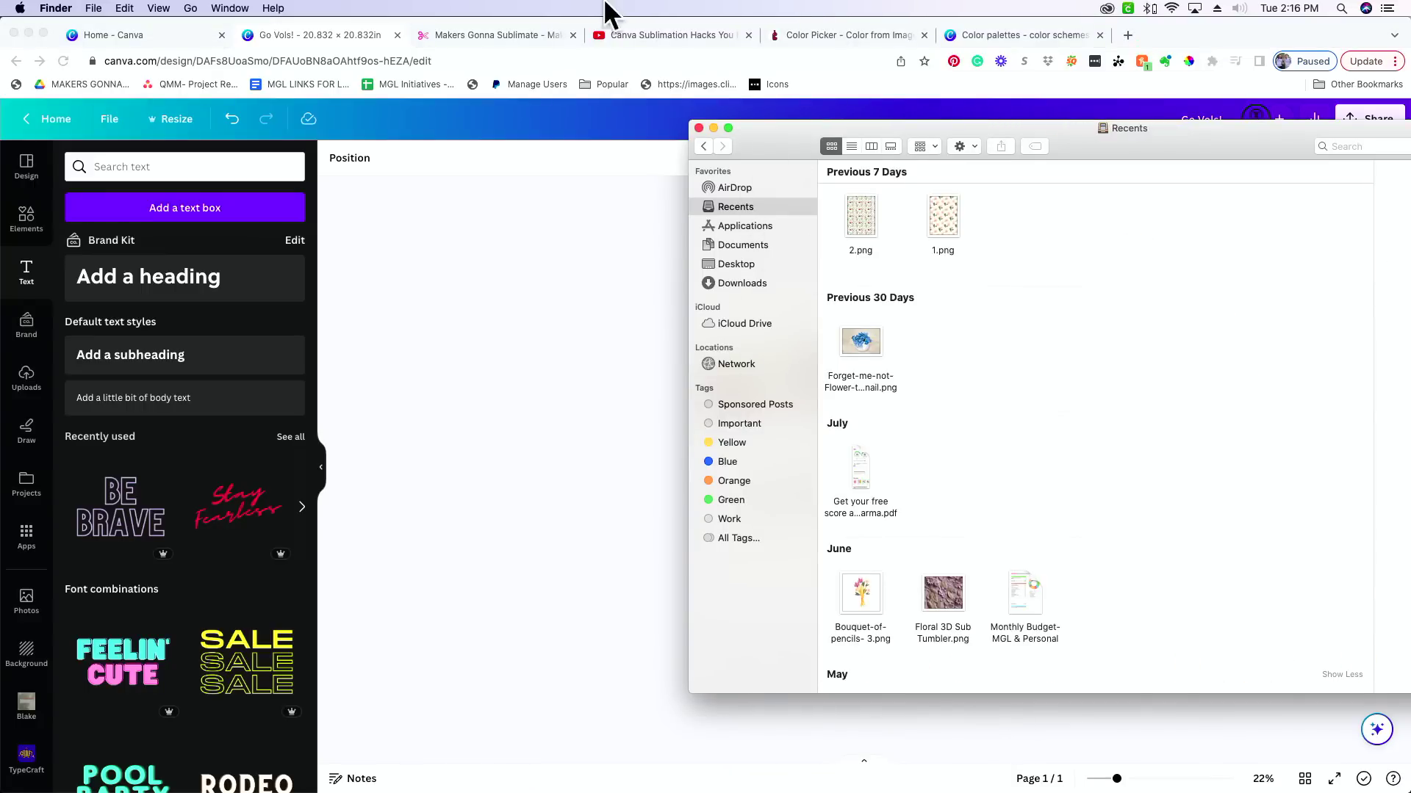
pyautogui.click(734, 283)
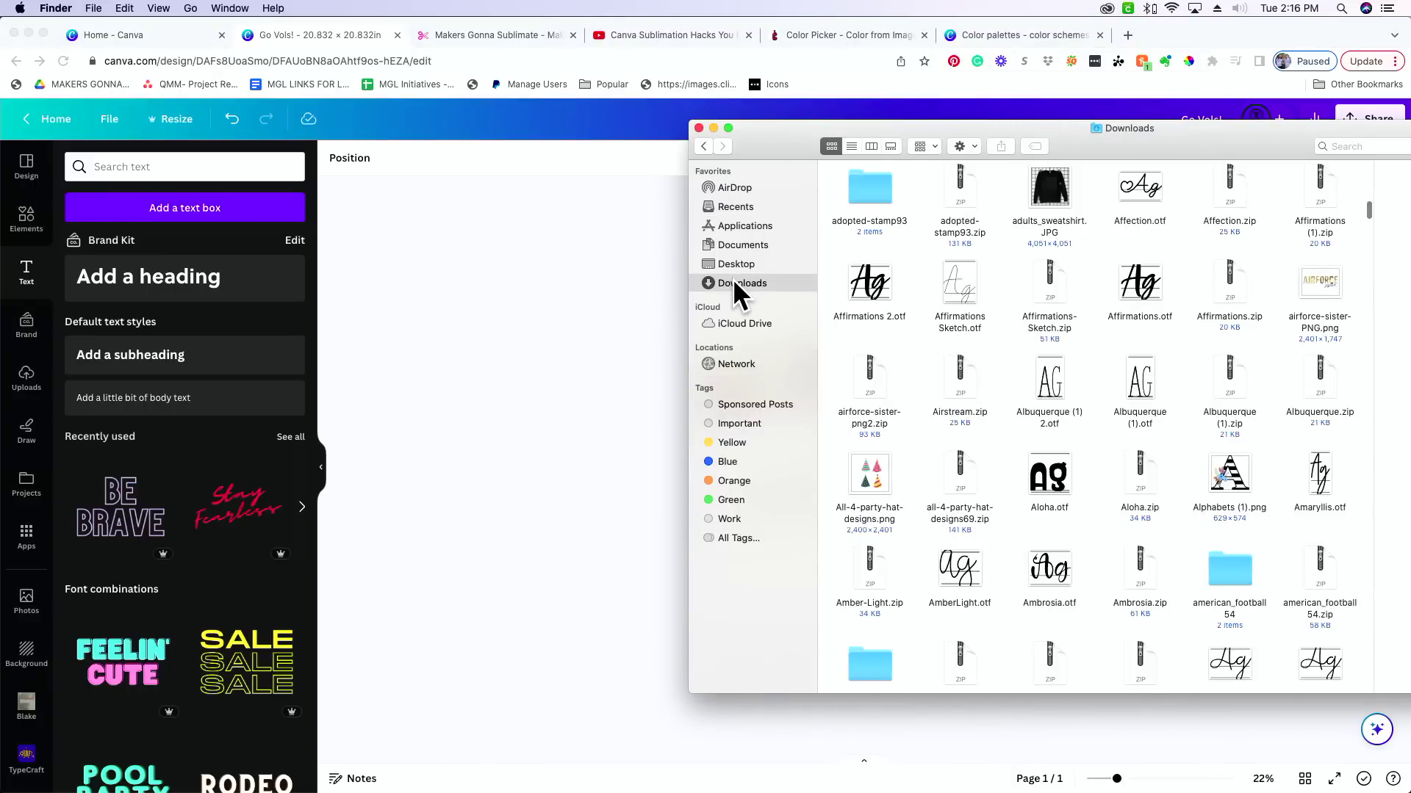
pyautogui.scroll(-10, 1135, 483)
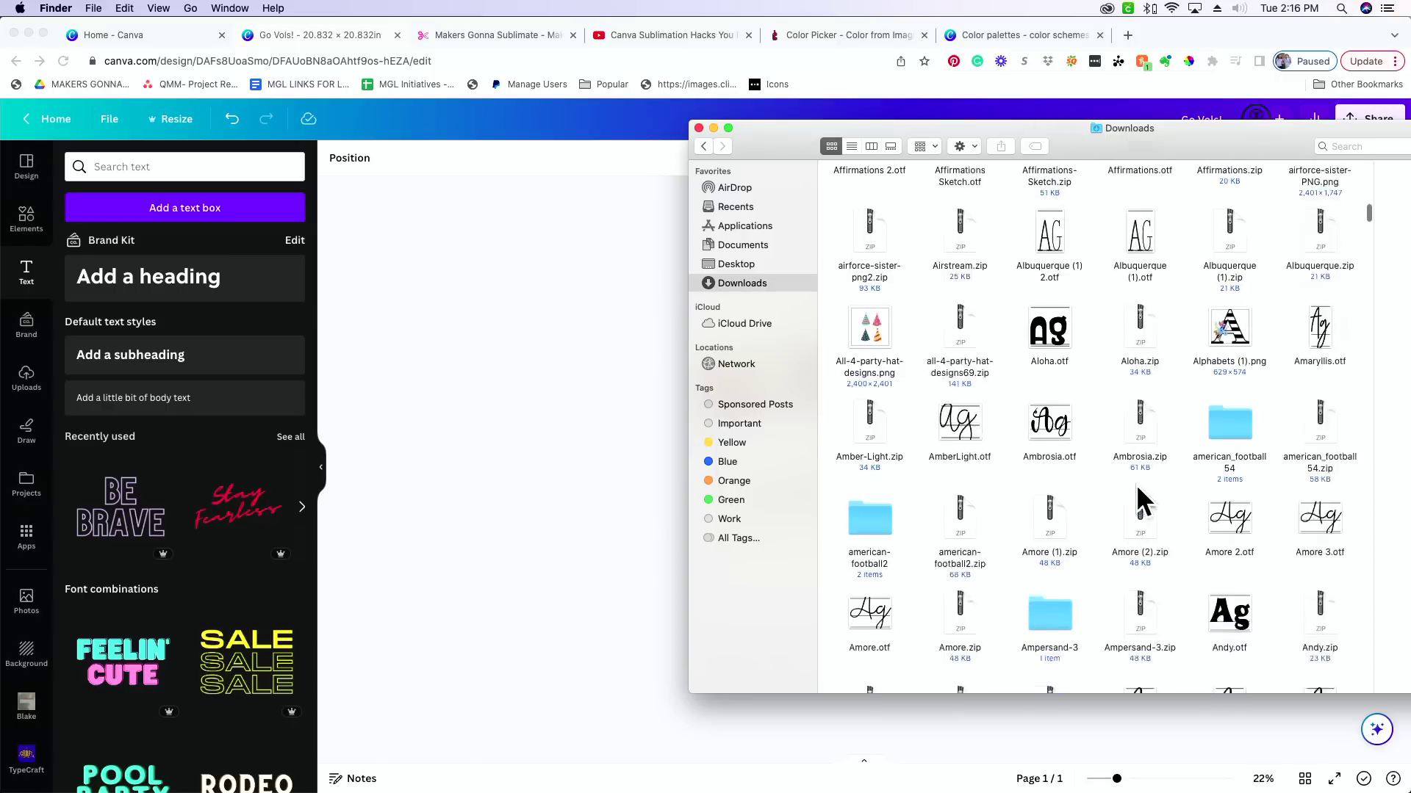
pyautogui.click(537, 413)
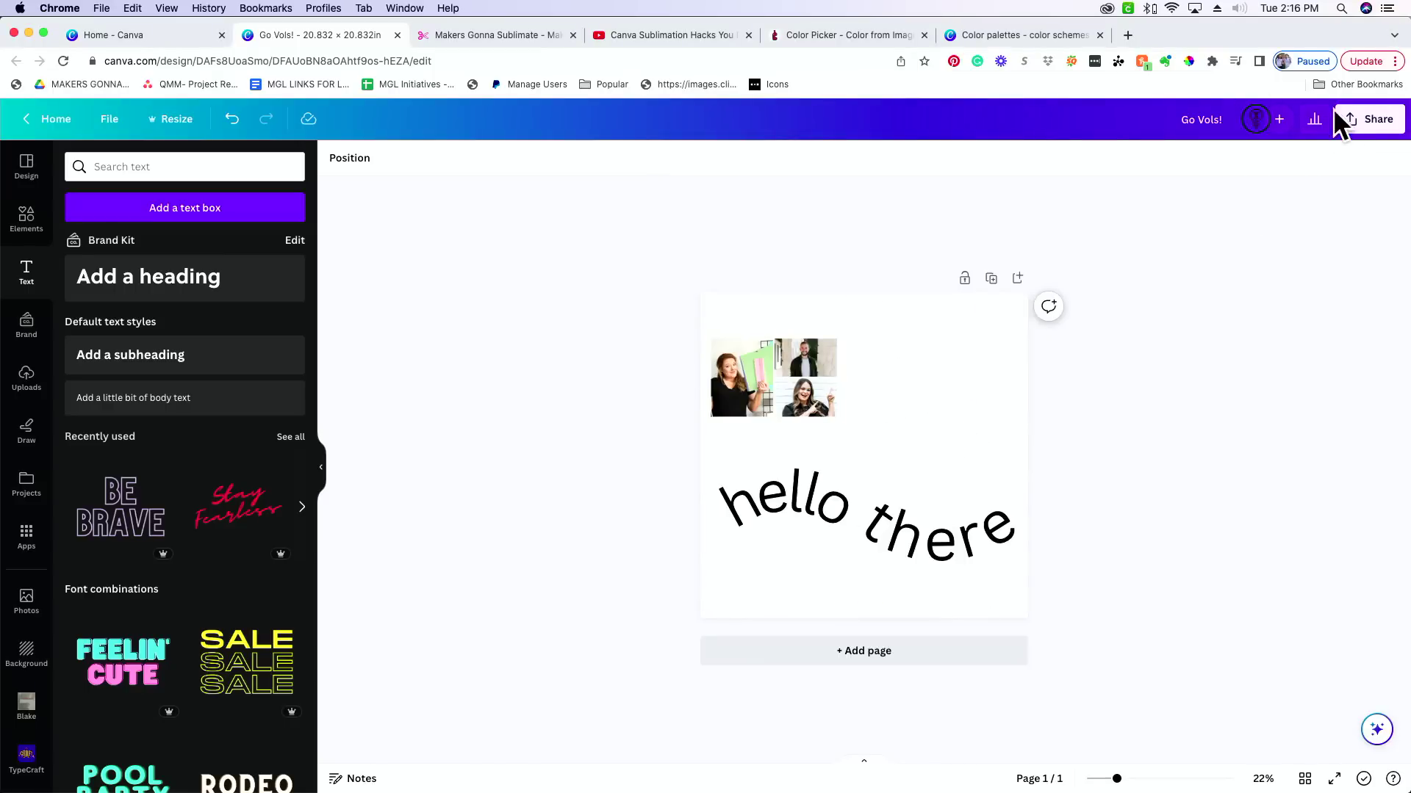
# Switch to Finder, search this Mac for "go vols" and open Go Vols!.pdf in Preview.
pyautogui.moveTo(471, 787)
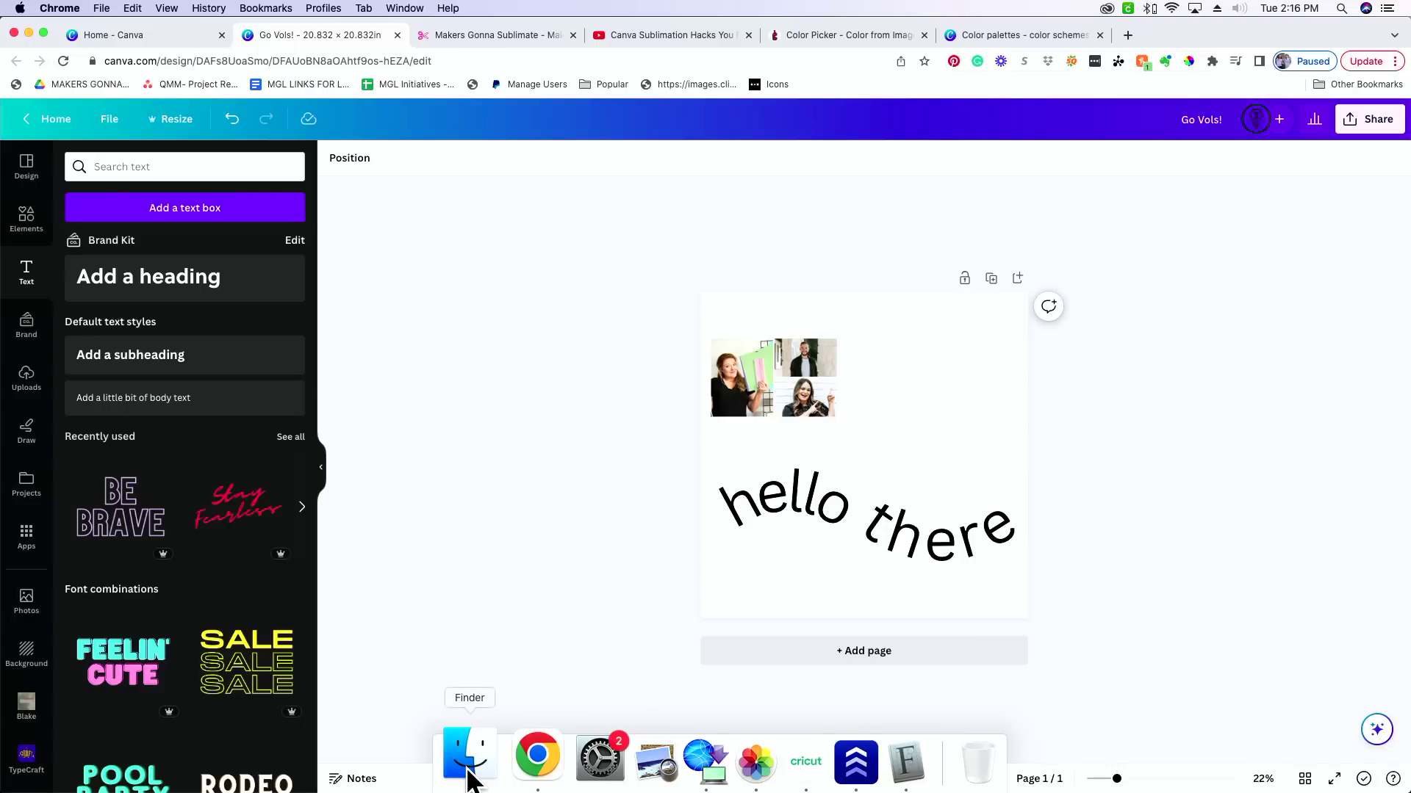
pyautogui.click(468, 771)
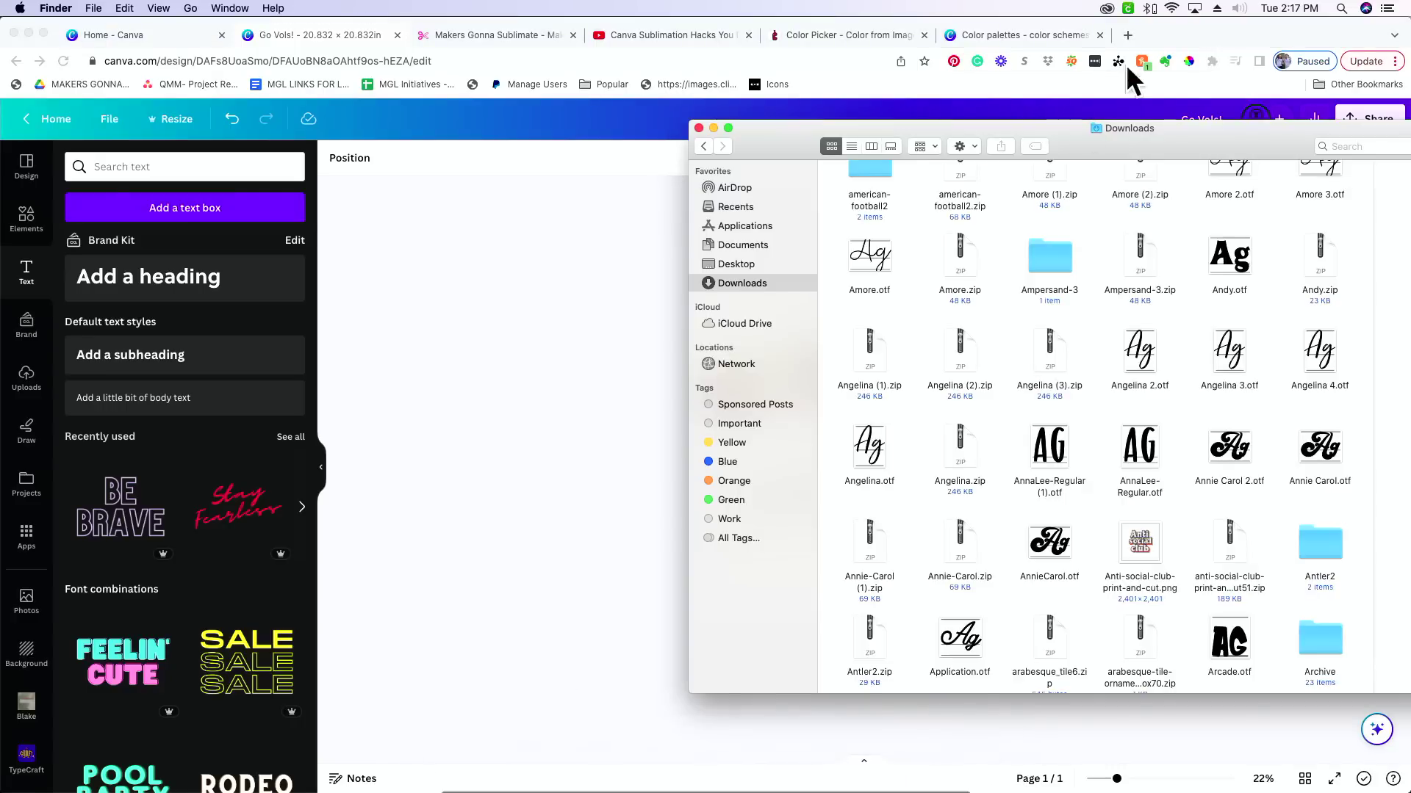
pyautogui.click(1363, 144)
pyautogui.write('go vols')
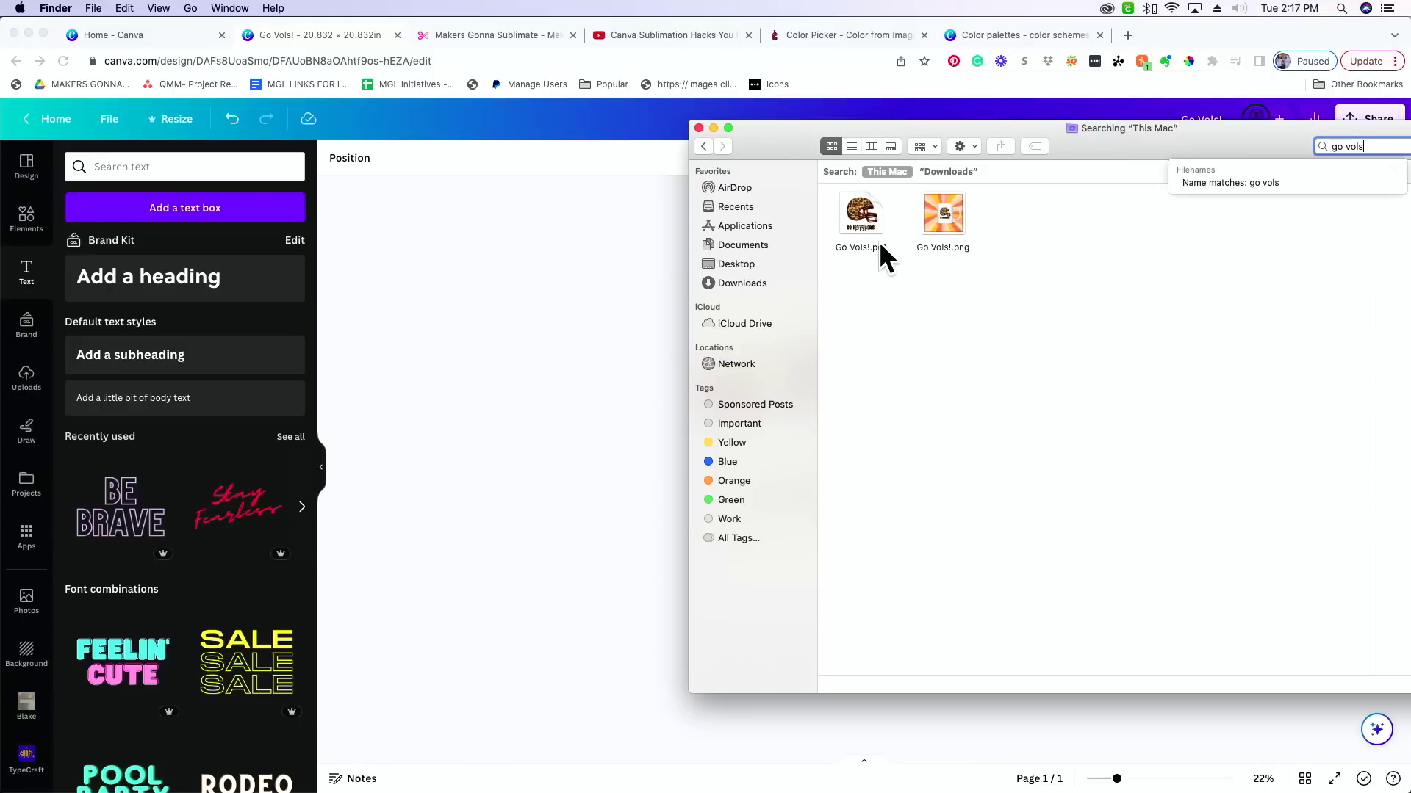
pyautogui.doubleClick(871, 222)
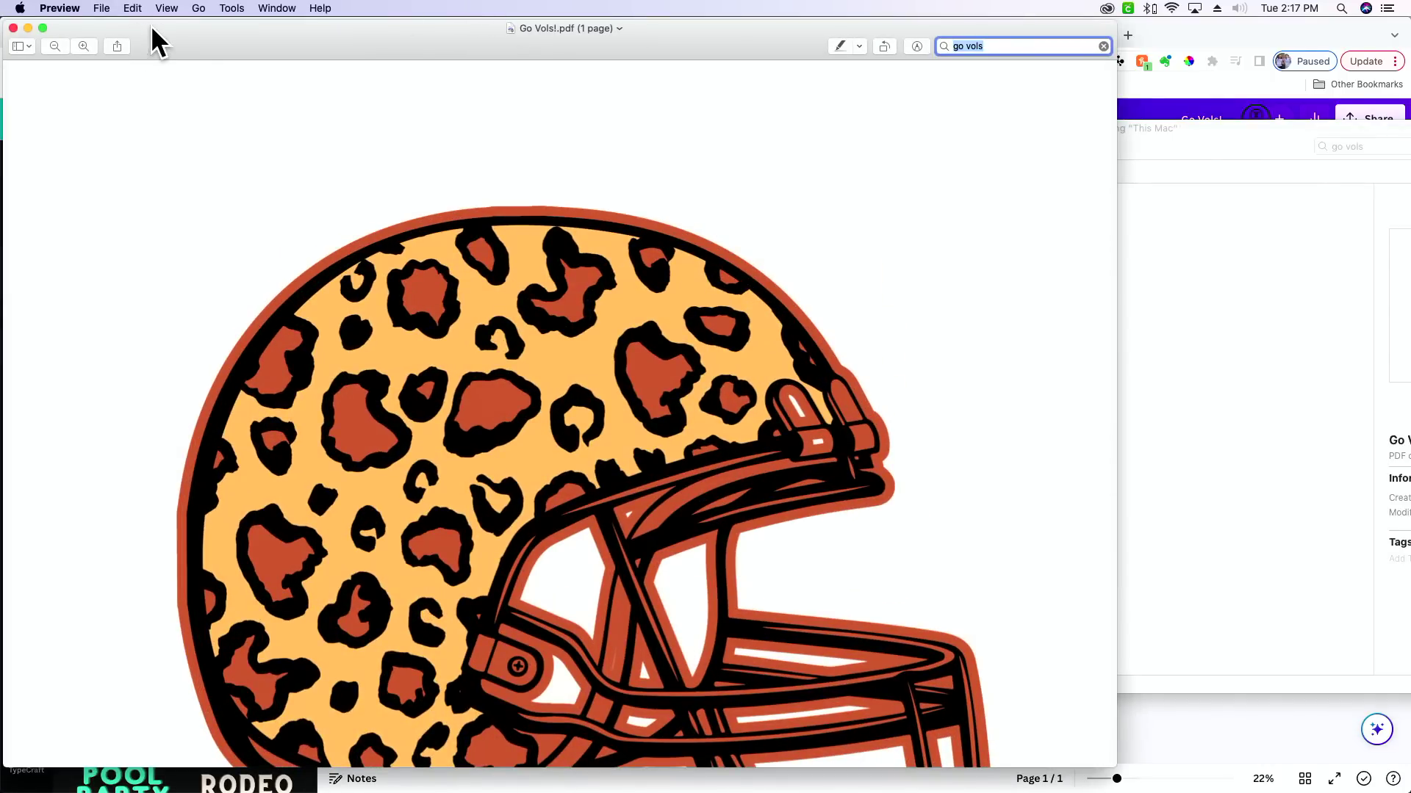
# Look through Preview's viewing options for the open PDF and switch back to the Canva design.
pyautogui.click(165, 11)
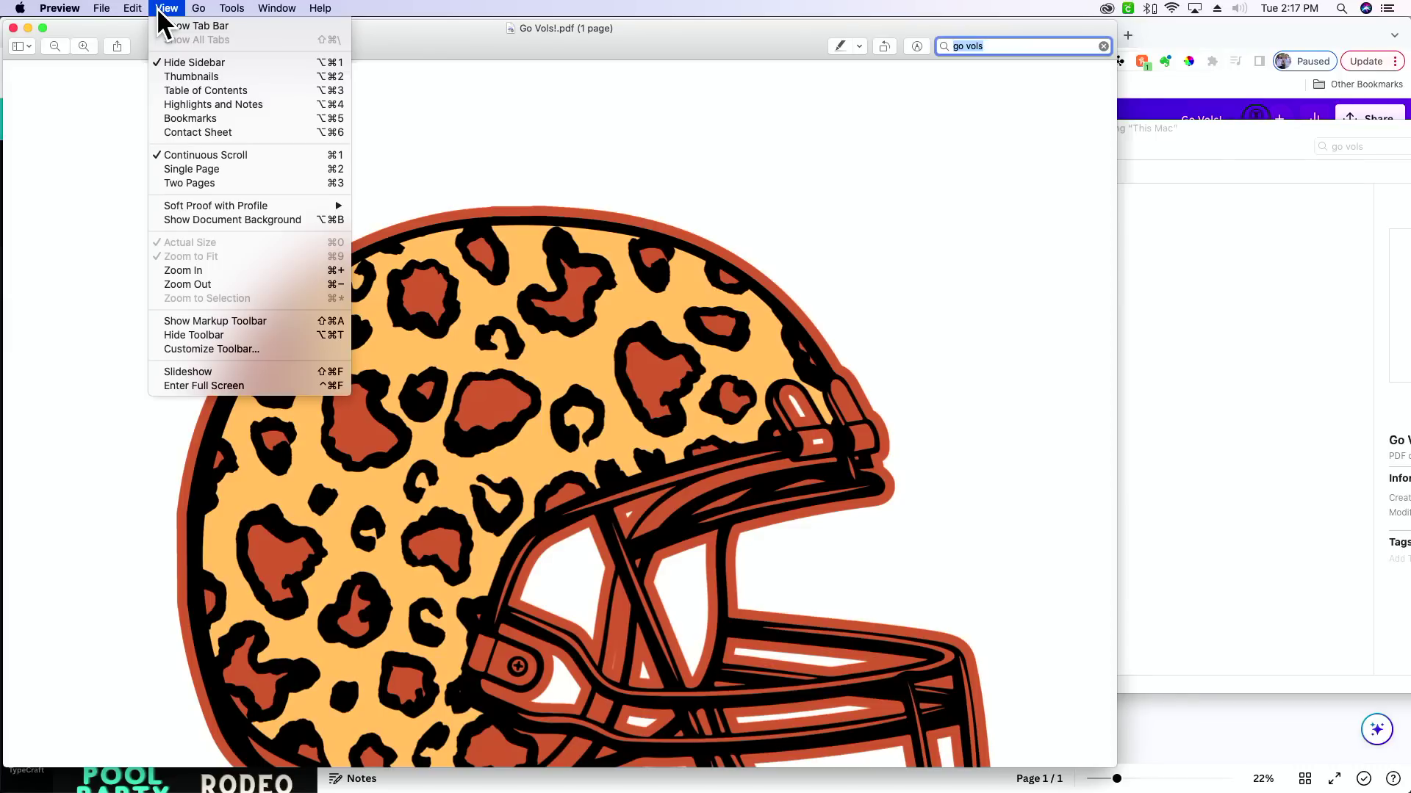
pyautogui.moveTo(137, 10)
pyautogui.click(1216, 509)
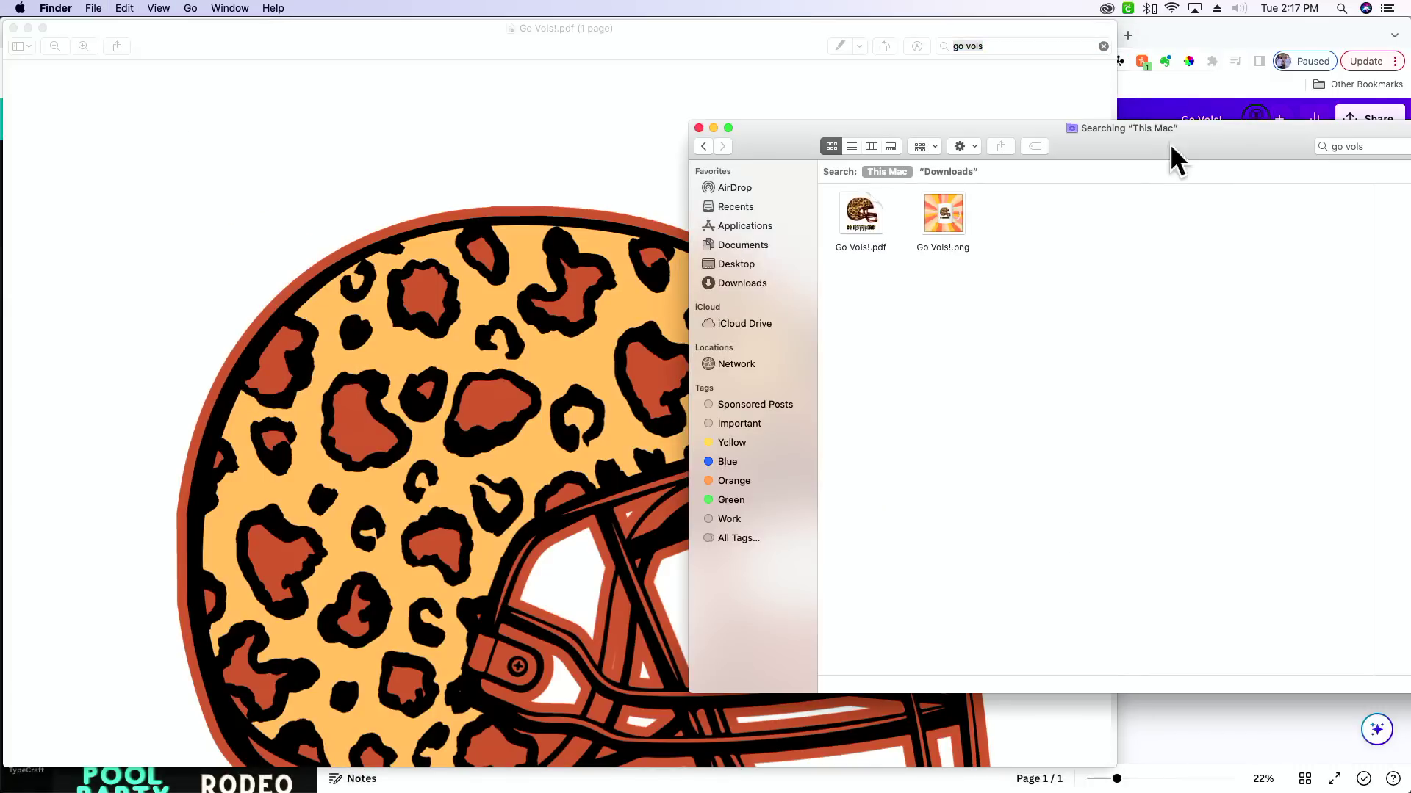
pyautogui.click(1170, 33)
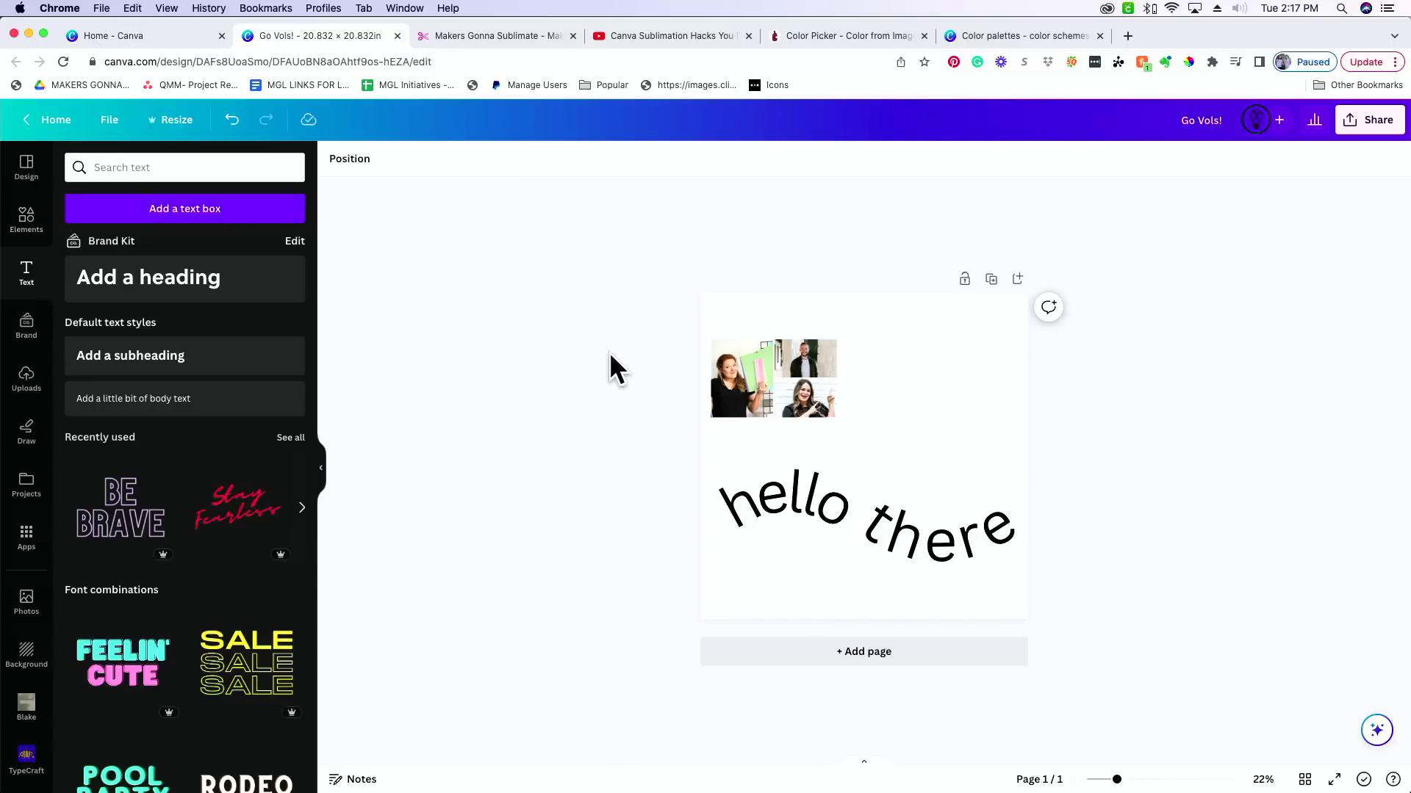
# Show the layer order of the photo grid and the two curved words.
pyautogui.click(809, 376)
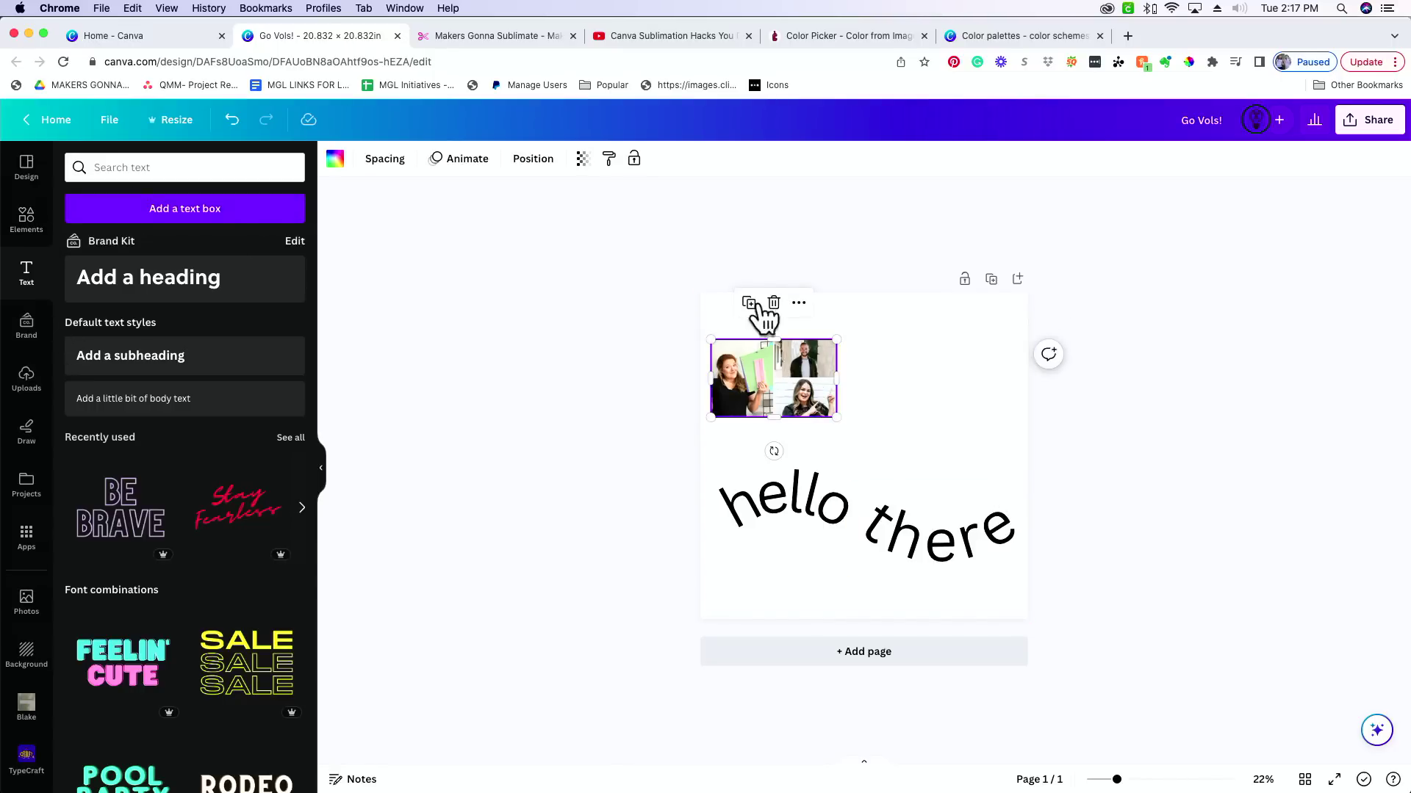
pyautogui.click(531, 160)
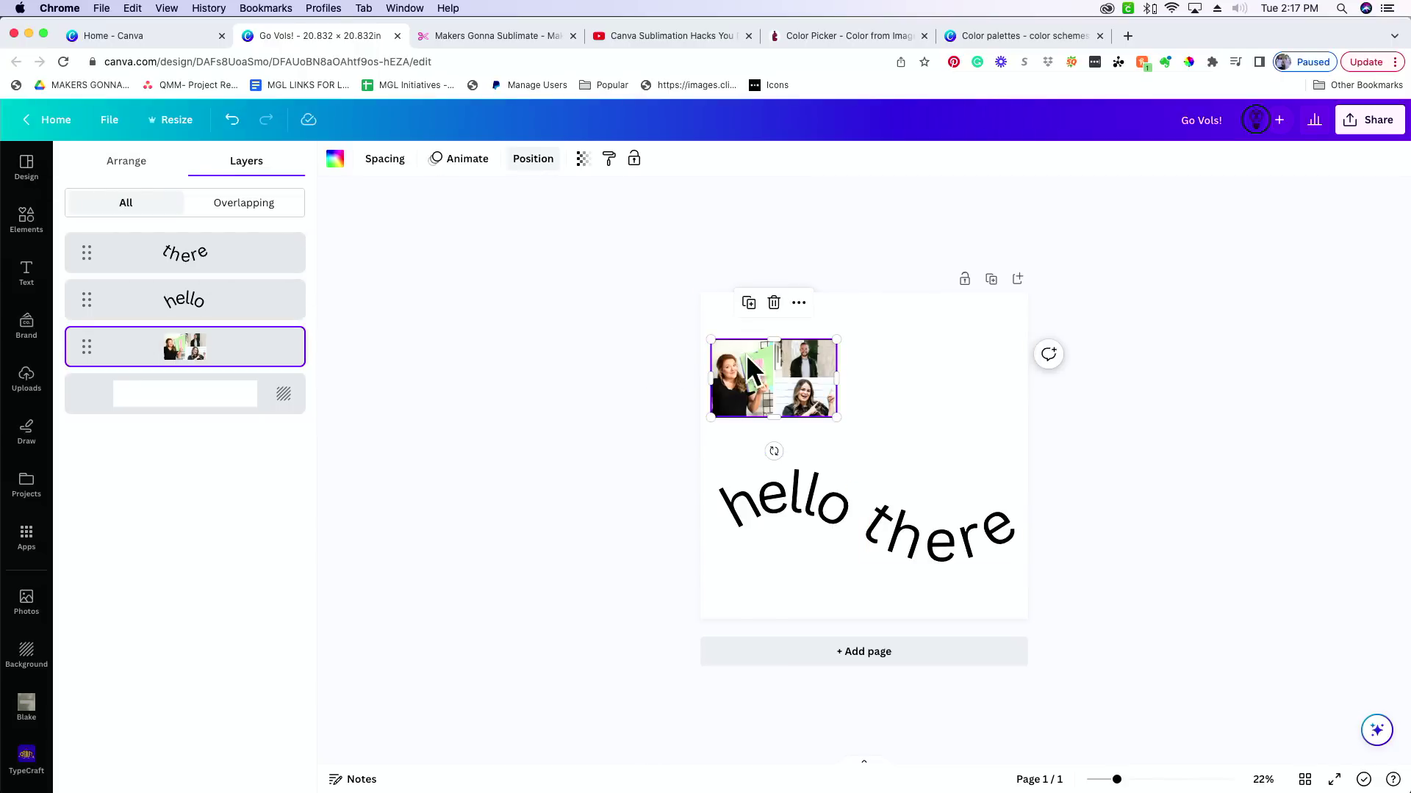
pyautogui.click(795, 397)
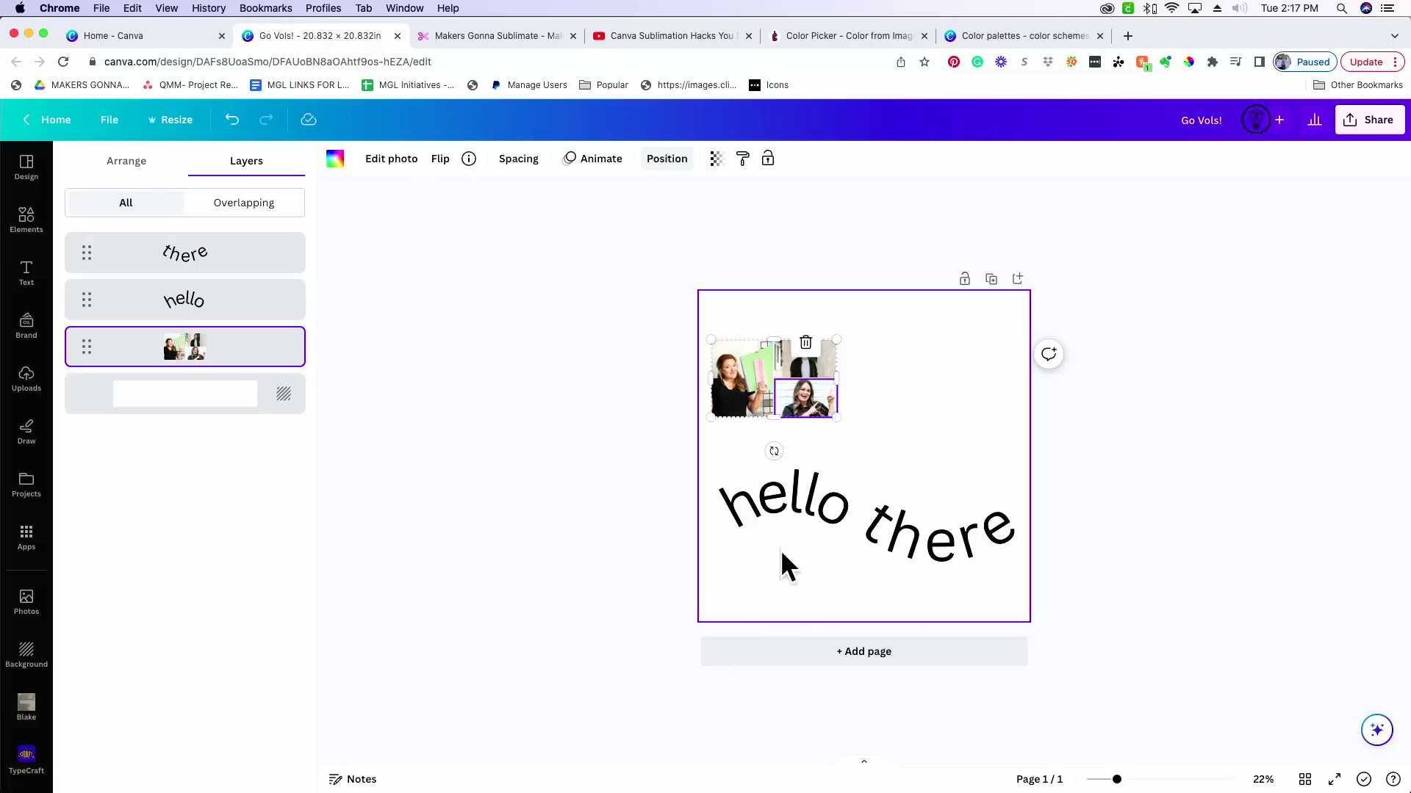
# Flip the photo of the woman holding craft mats horizontally within its tall grid cell.
pyautogui.click(1164, 778)
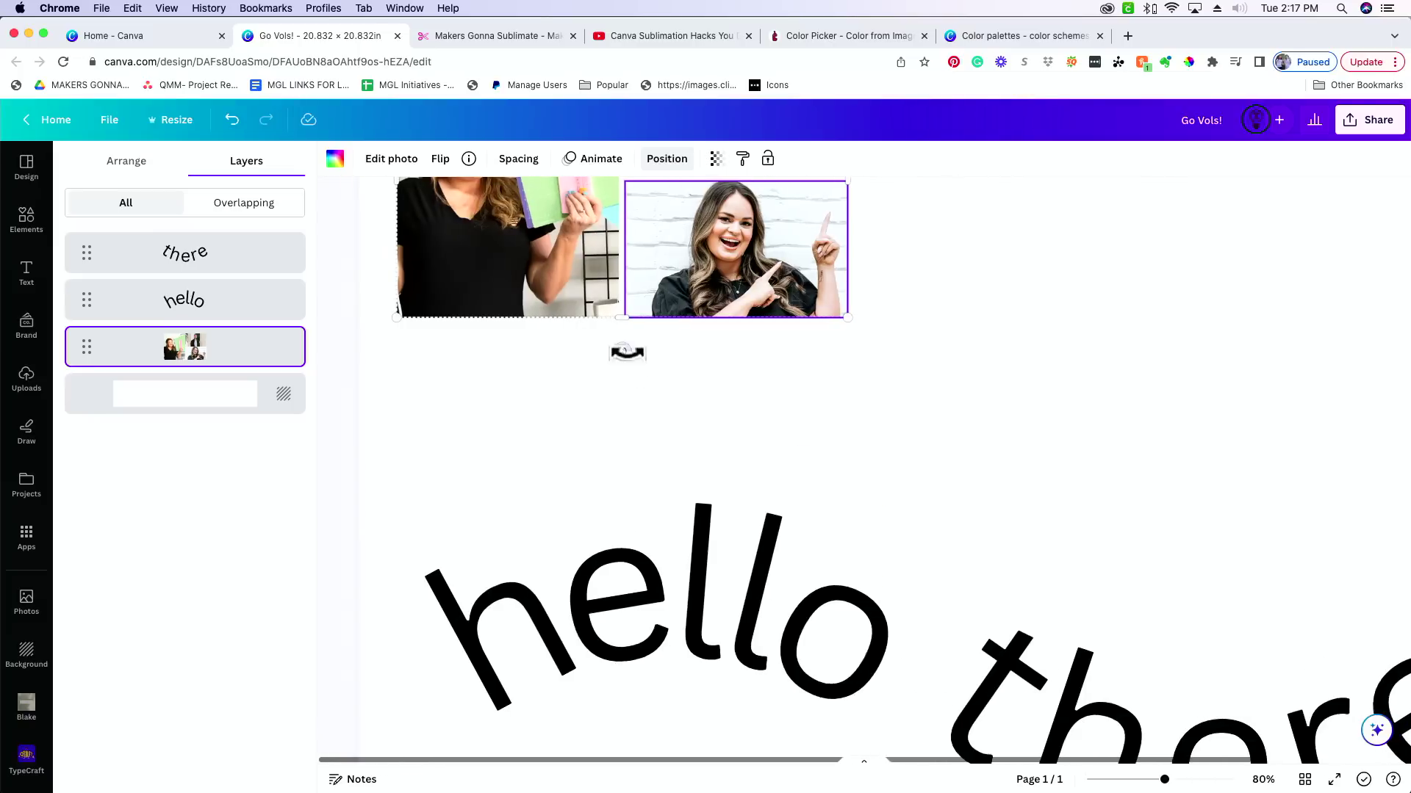
pyautogui.scroll(2, 637, 353)
pyautogui.click(448, 459)
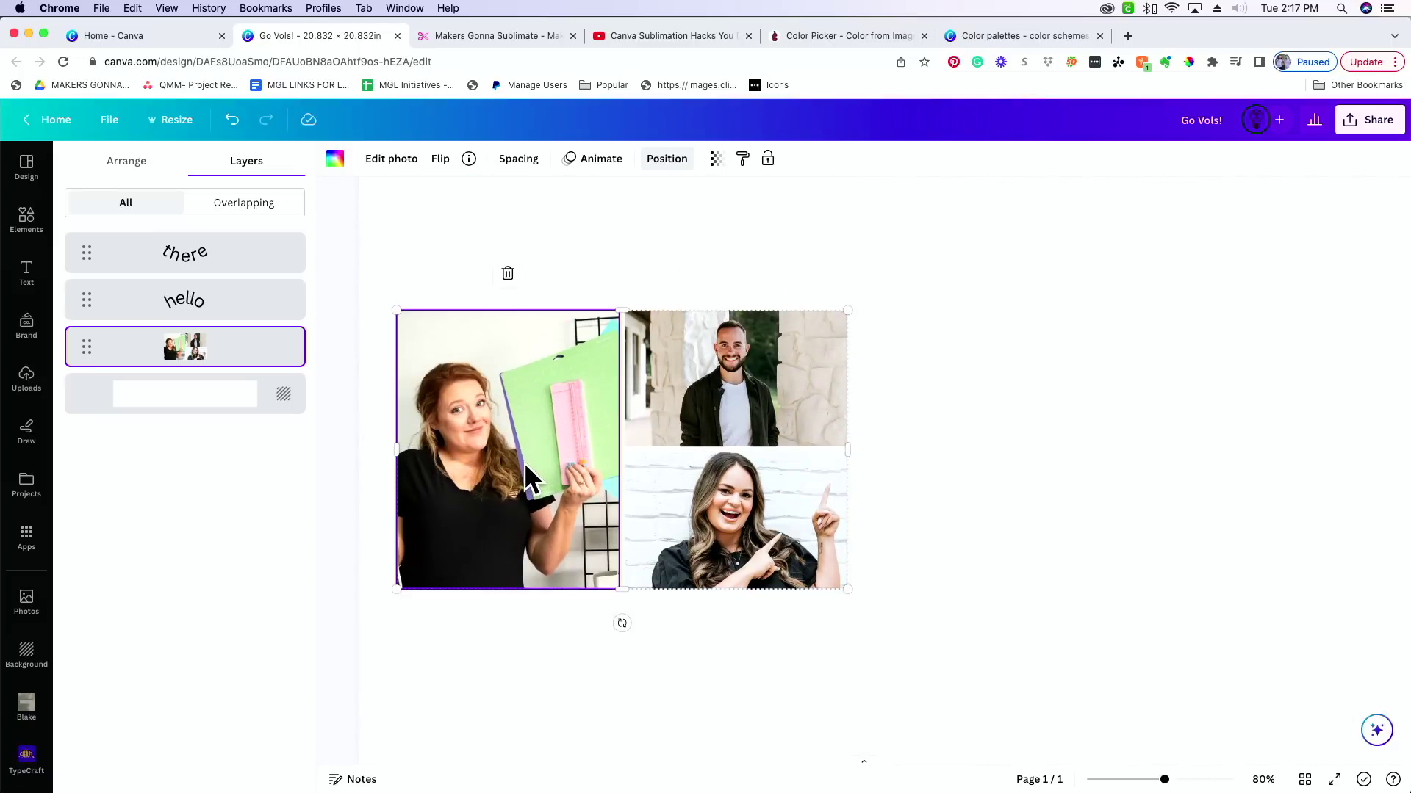
pyautogui.click(440, 160)
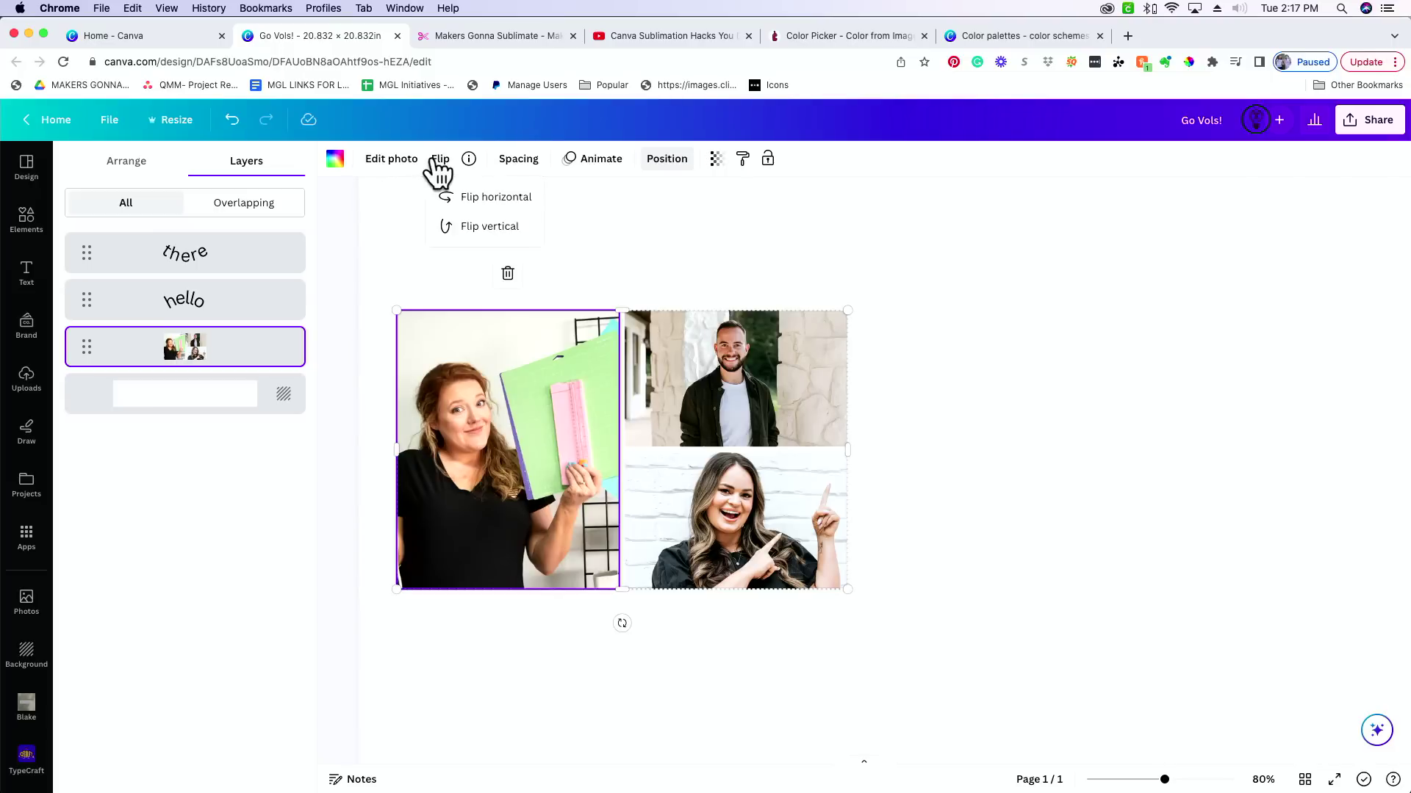
pyautogui.click(454, 200)
# Flip the photo of the bearded man horizontally within its grid cell.
pyautogui.click(783, 356)
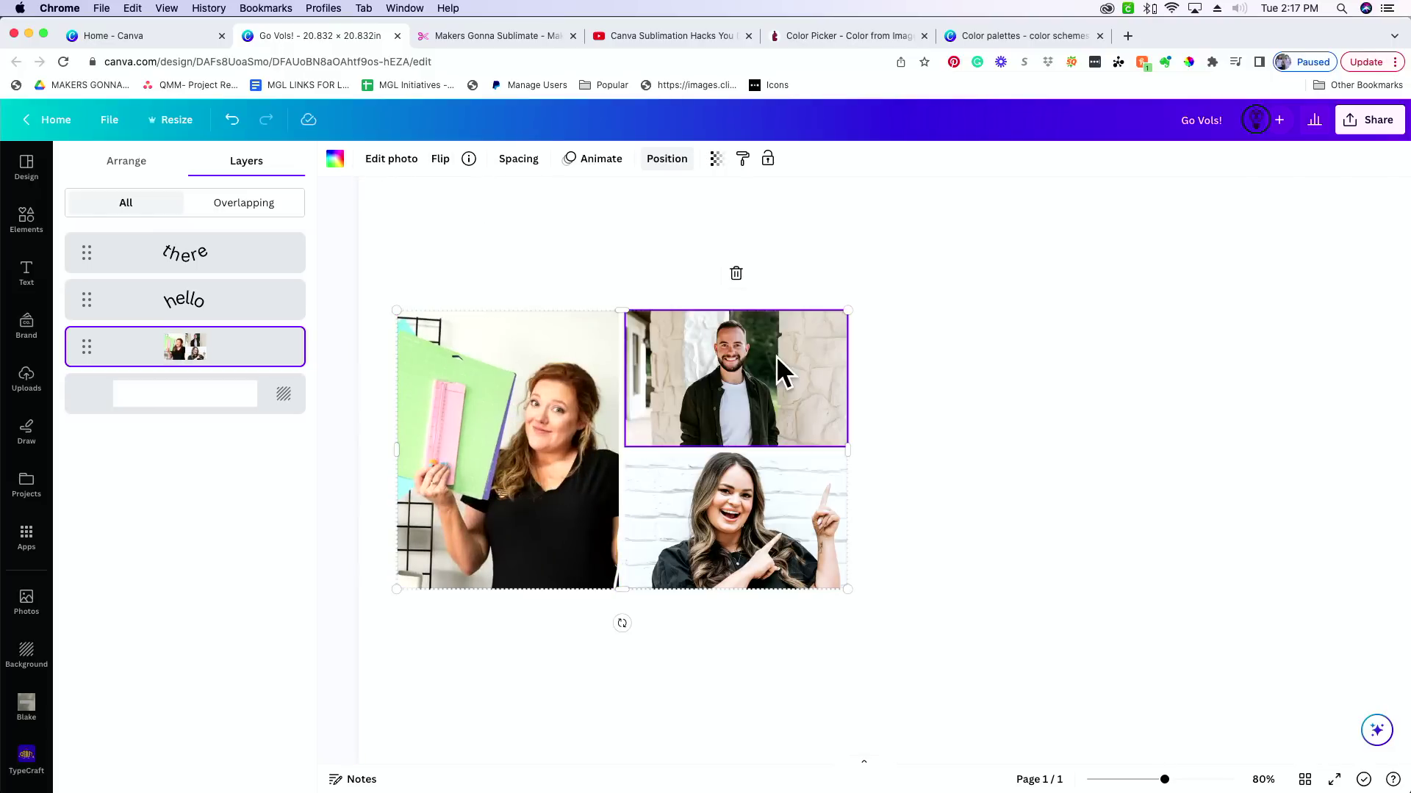
pyautogui.click(440, 160)
pyautogui.click(477, 198)
pyautogui.click(913, 360)
# Flip the photo of the woman pointing with both hands horizontally within its grid cell.
pyautogui.click(721, 554)
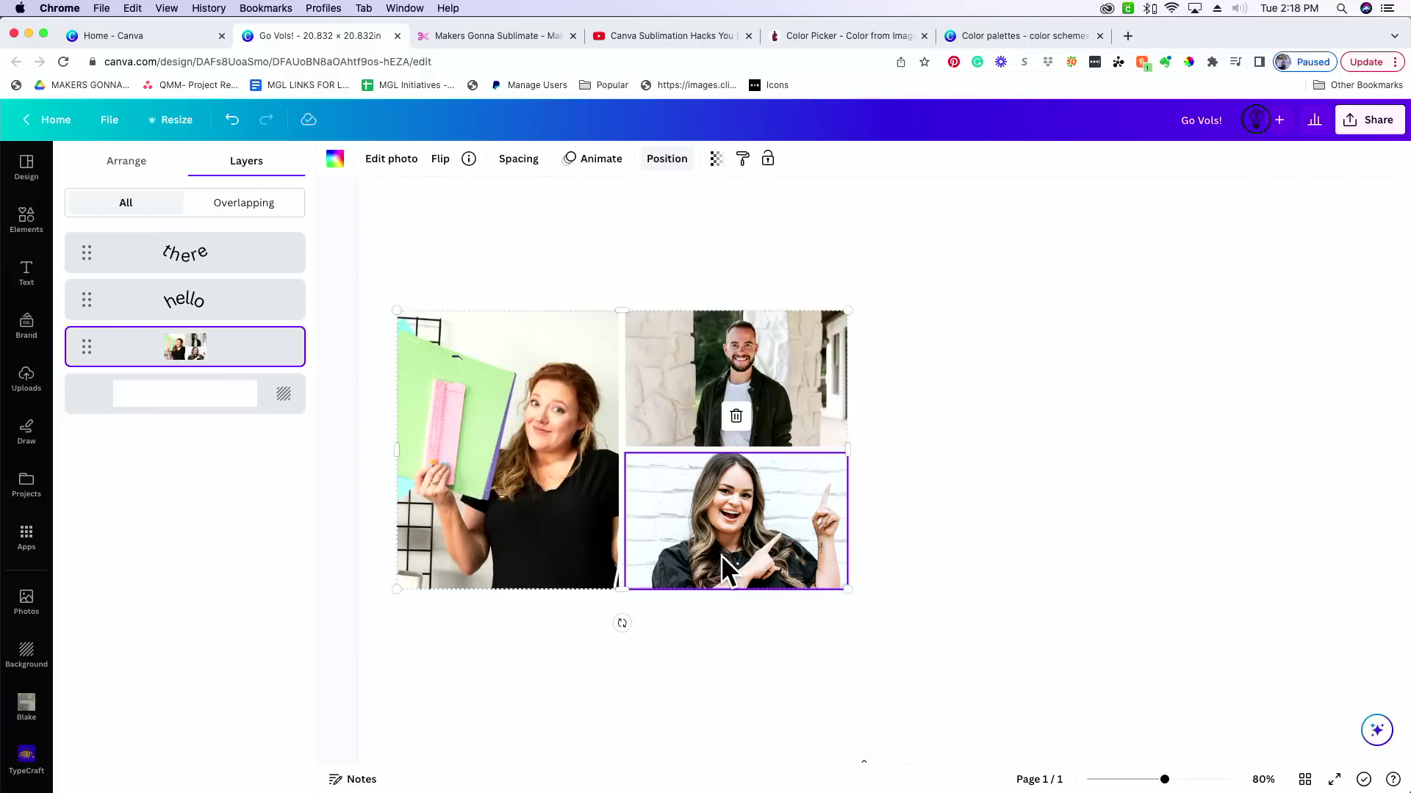
pyautogui.click(911, 477)
pyautogui.click(426, 584)
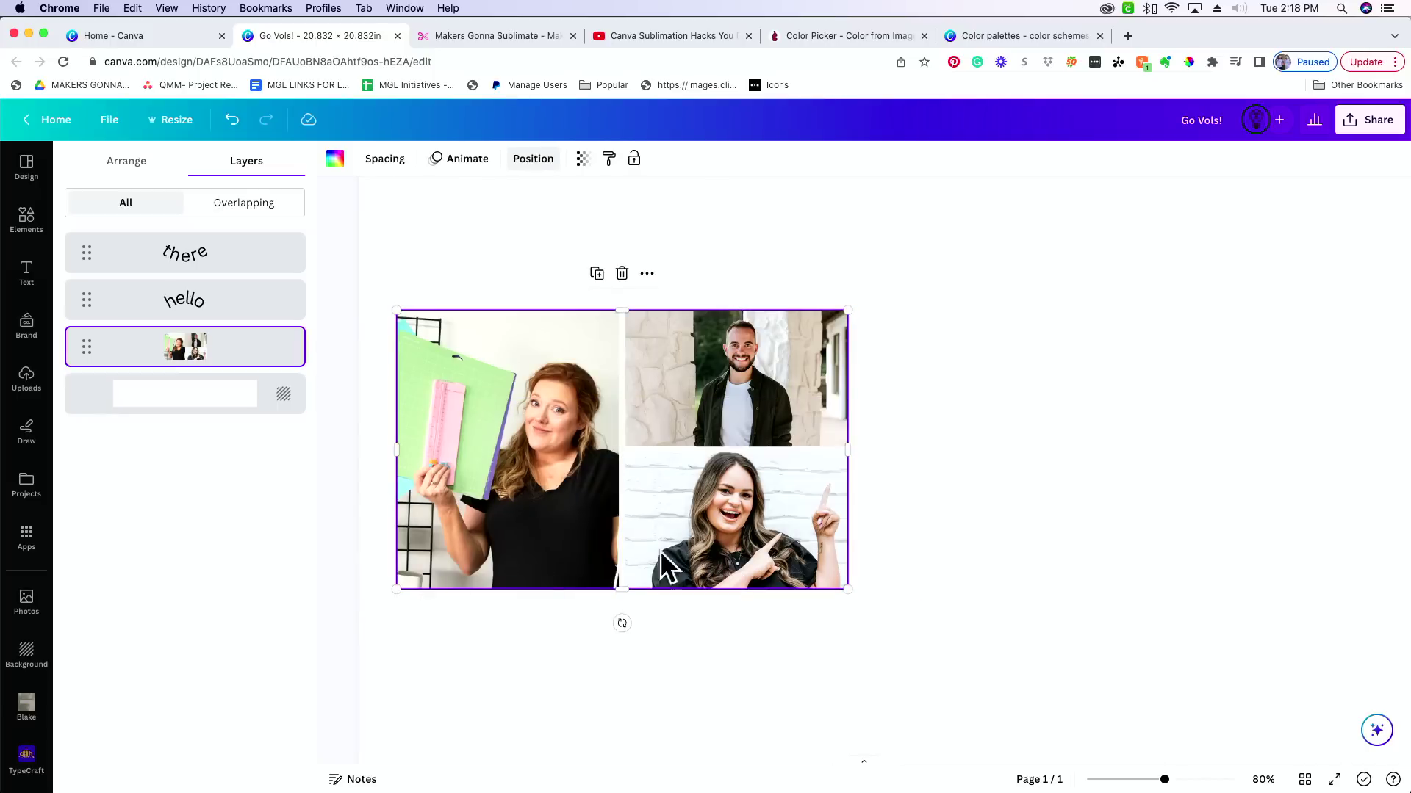
pyautogui.click(757, 525)
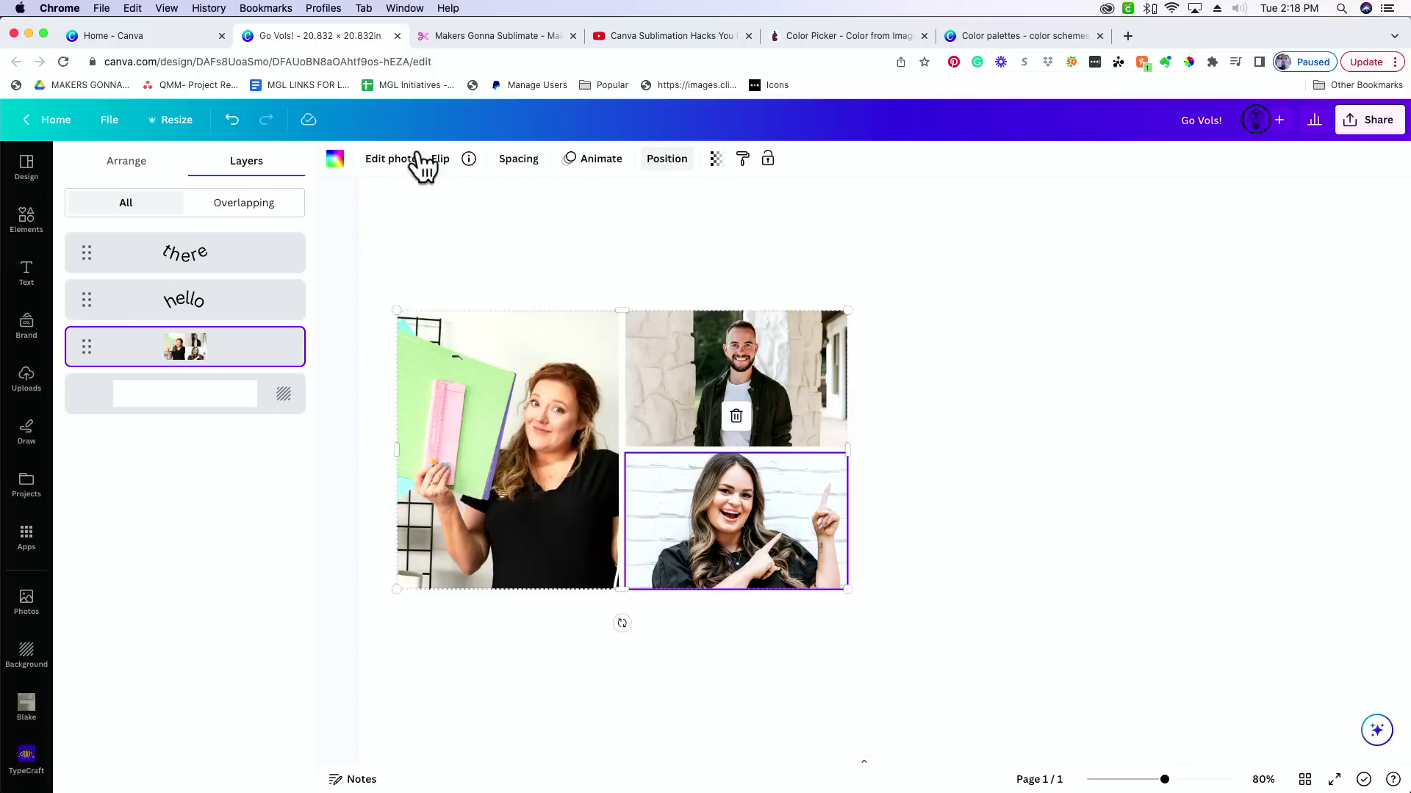
pyautogui.click(442, 160)
pyautogui.click(454, 196)
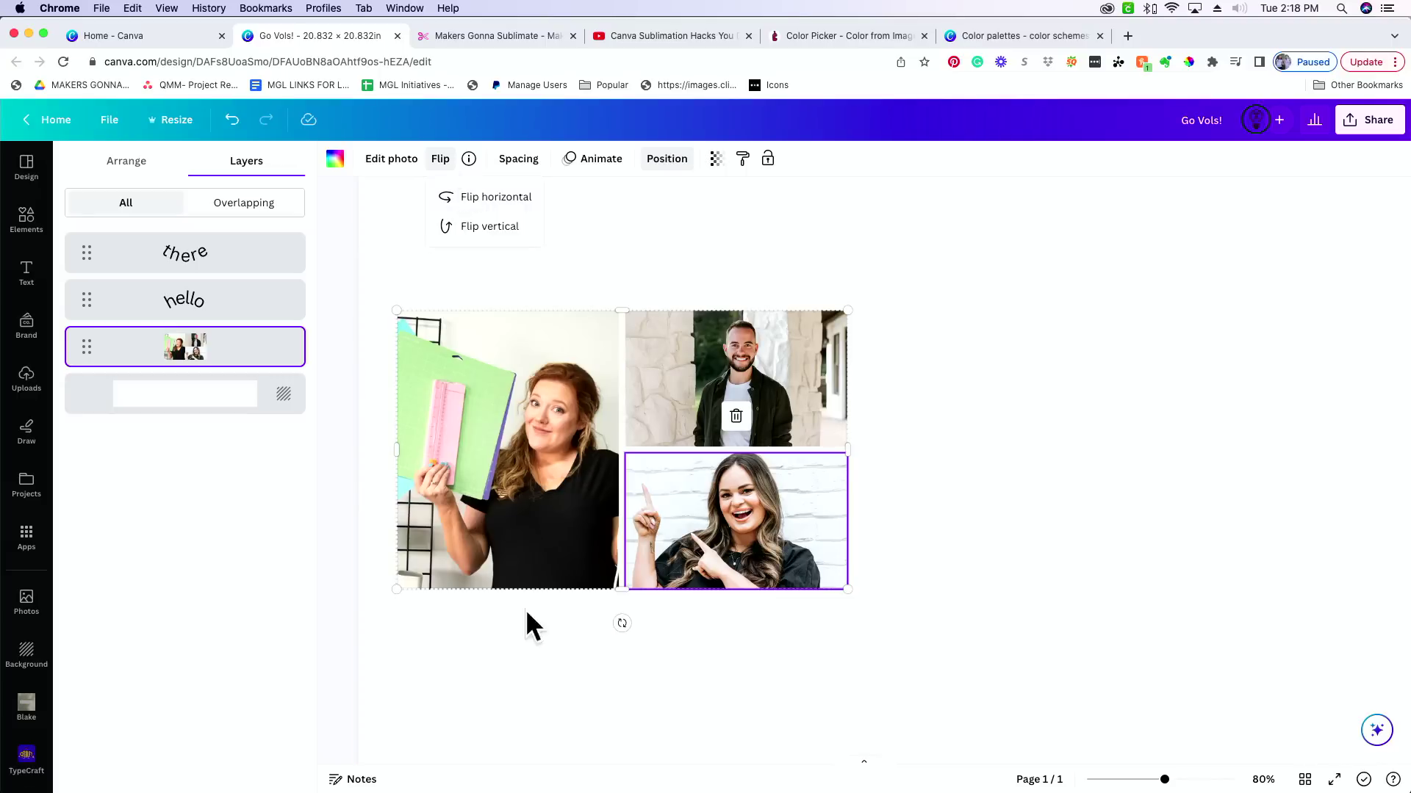
# Select the curved word "there" and check which options are offered for text.
pyautogui.moveTo(1164, 779); pyautogui.dragTo(1137, 780)
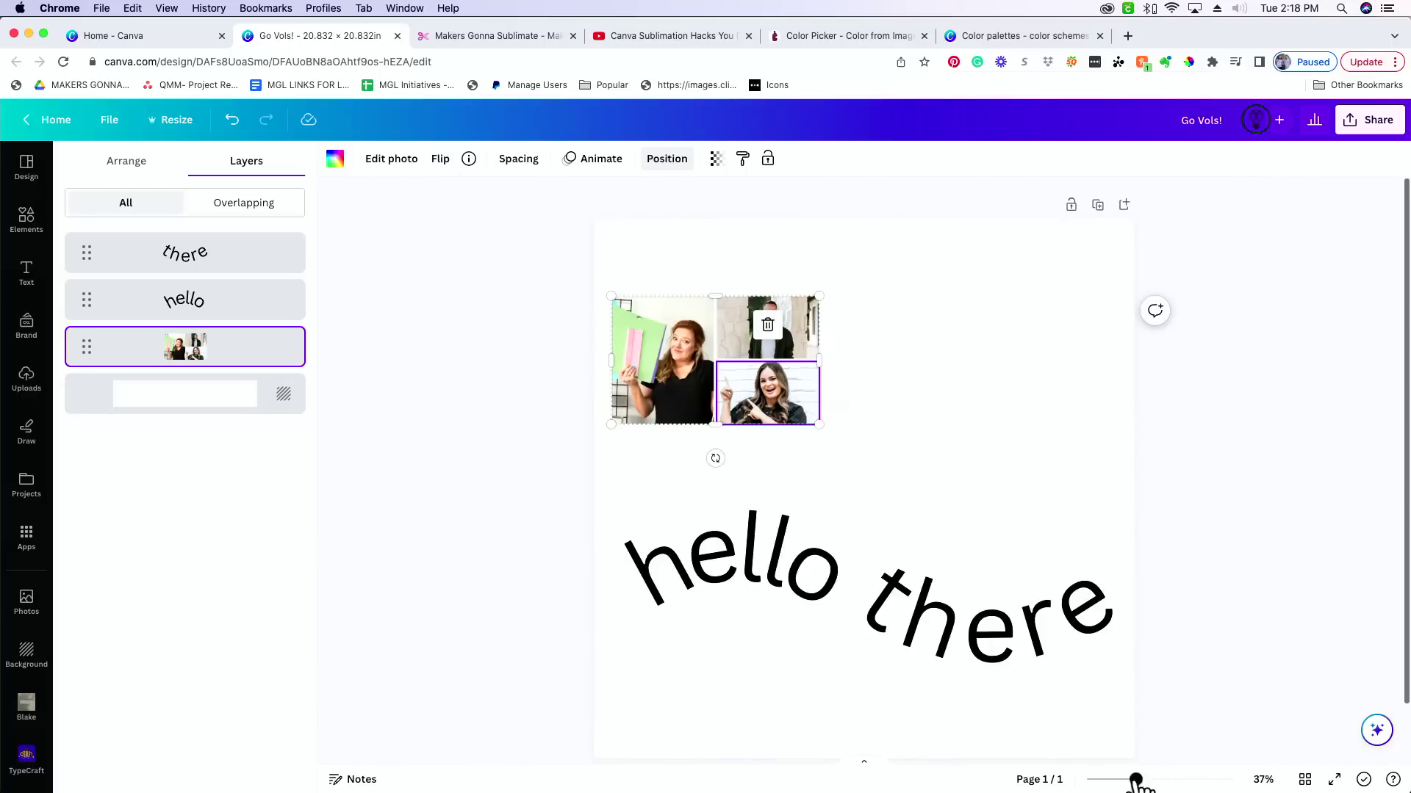
pyautogui.click(991, 650)
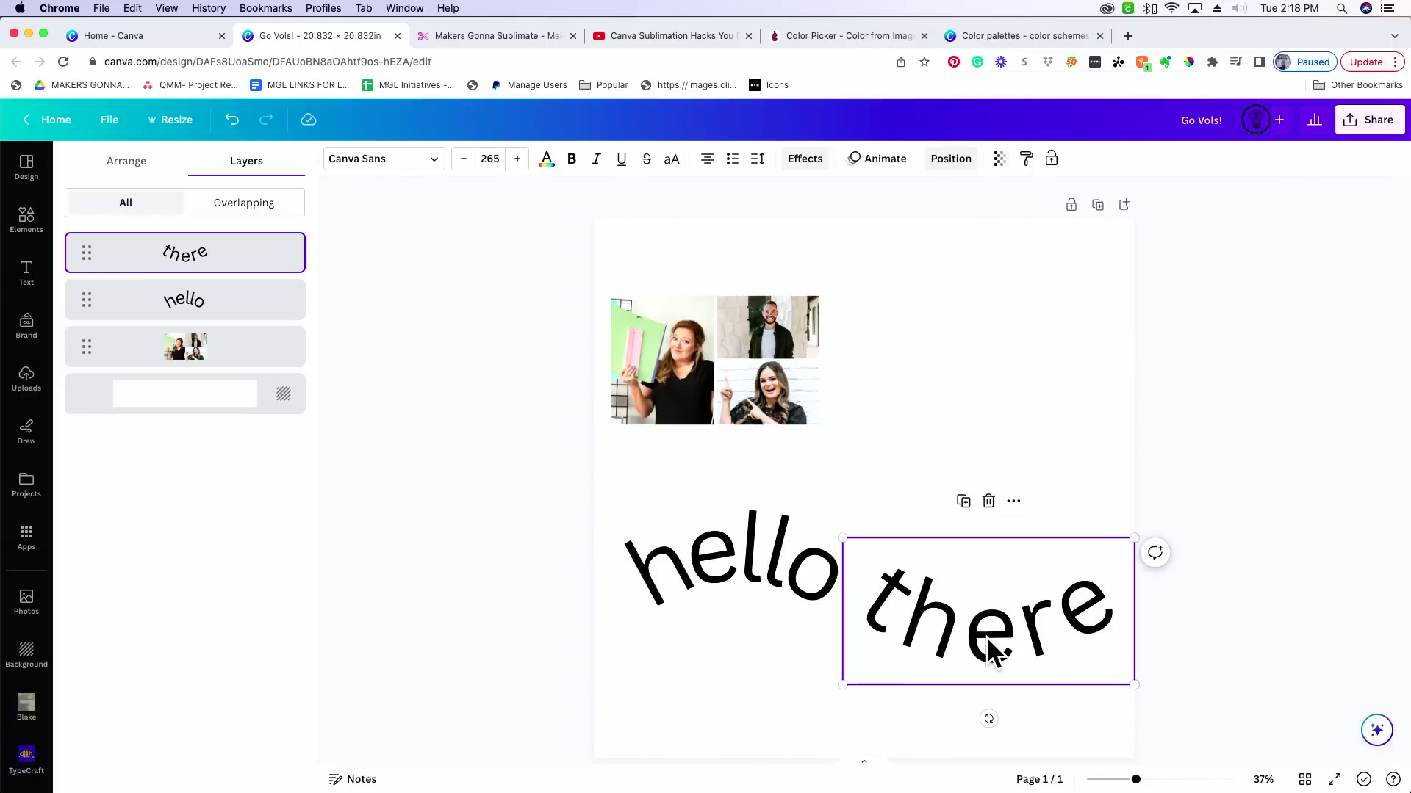
pyautogui.click(1000, 157)
pyautogui.click(1004, 161)
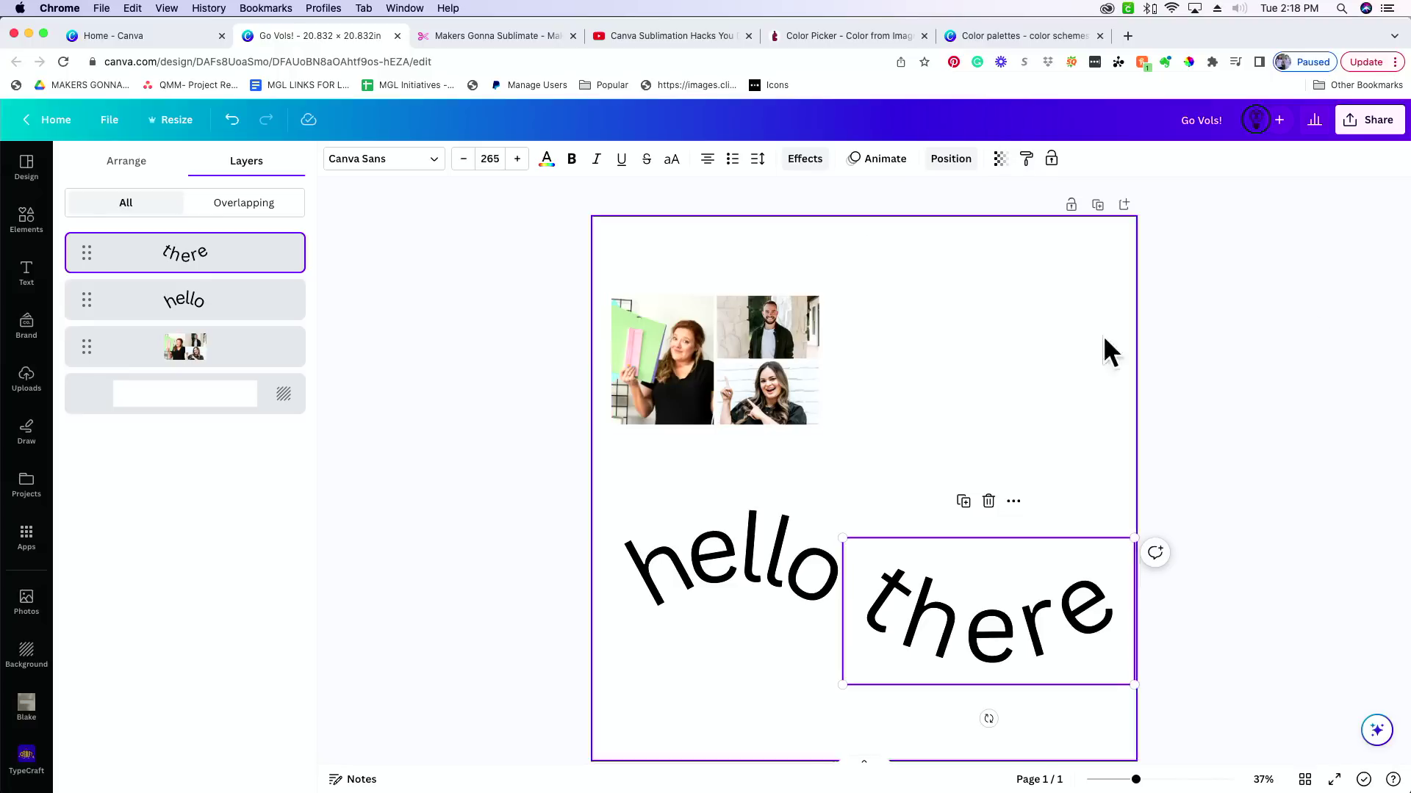
pyautogui.click(1285, 387)
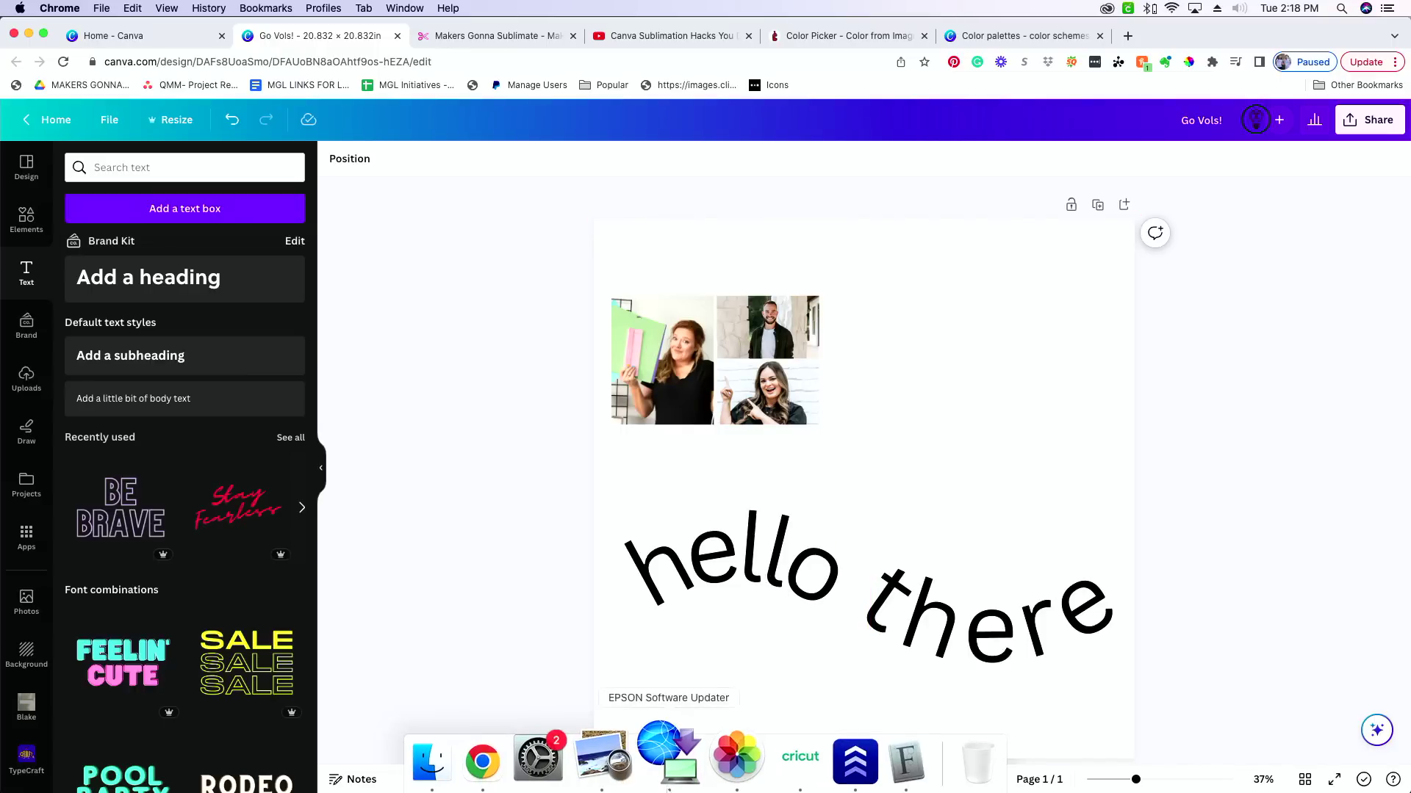
# Open Go Vols!.pdf from Finder in Preview, examine the helmet artwork and return to the Canva design.
pyautogui.click(488, 768)
pyautogui.doubleClick(857, 212)
pyautogui.scroll(-5, 790, 459)
pyautogui.scroll(4, 761, 400)
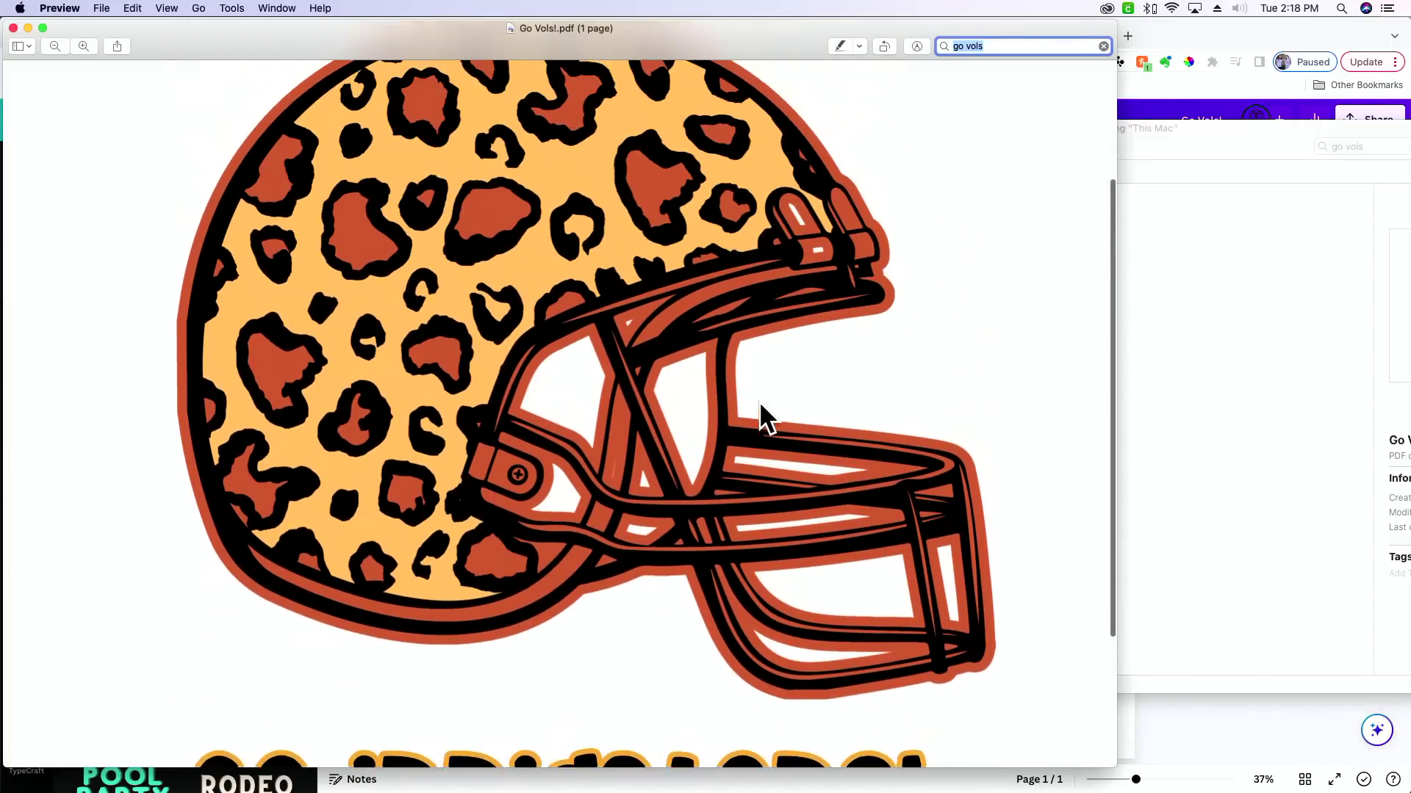
pyautogui.click(1196, 735)
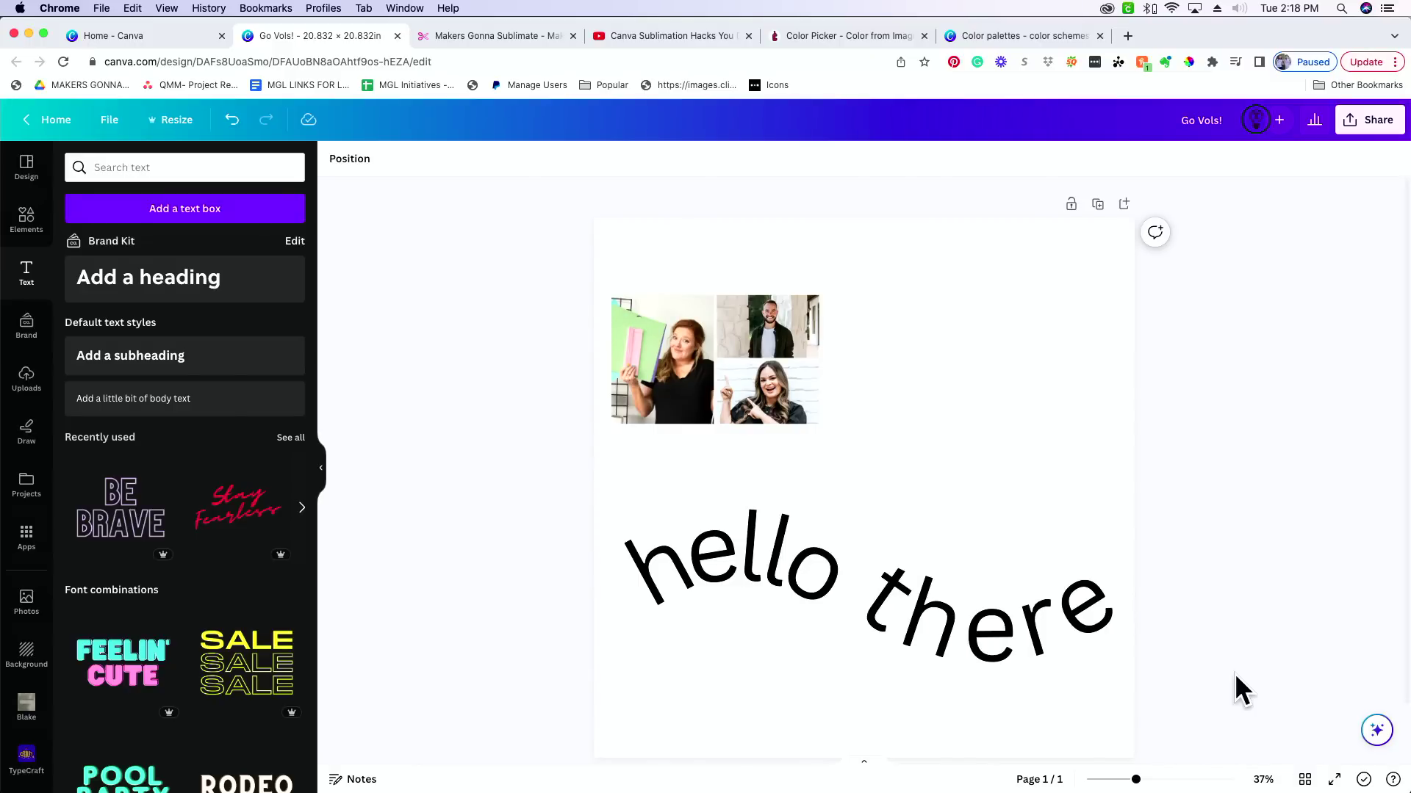
# Delete the photo grid and both curved words from the page, and upload Go Vols!.pdf from Downloads.
pyautogui.moveTo(1234, 673); pyautogui.dragTo(638, 329)
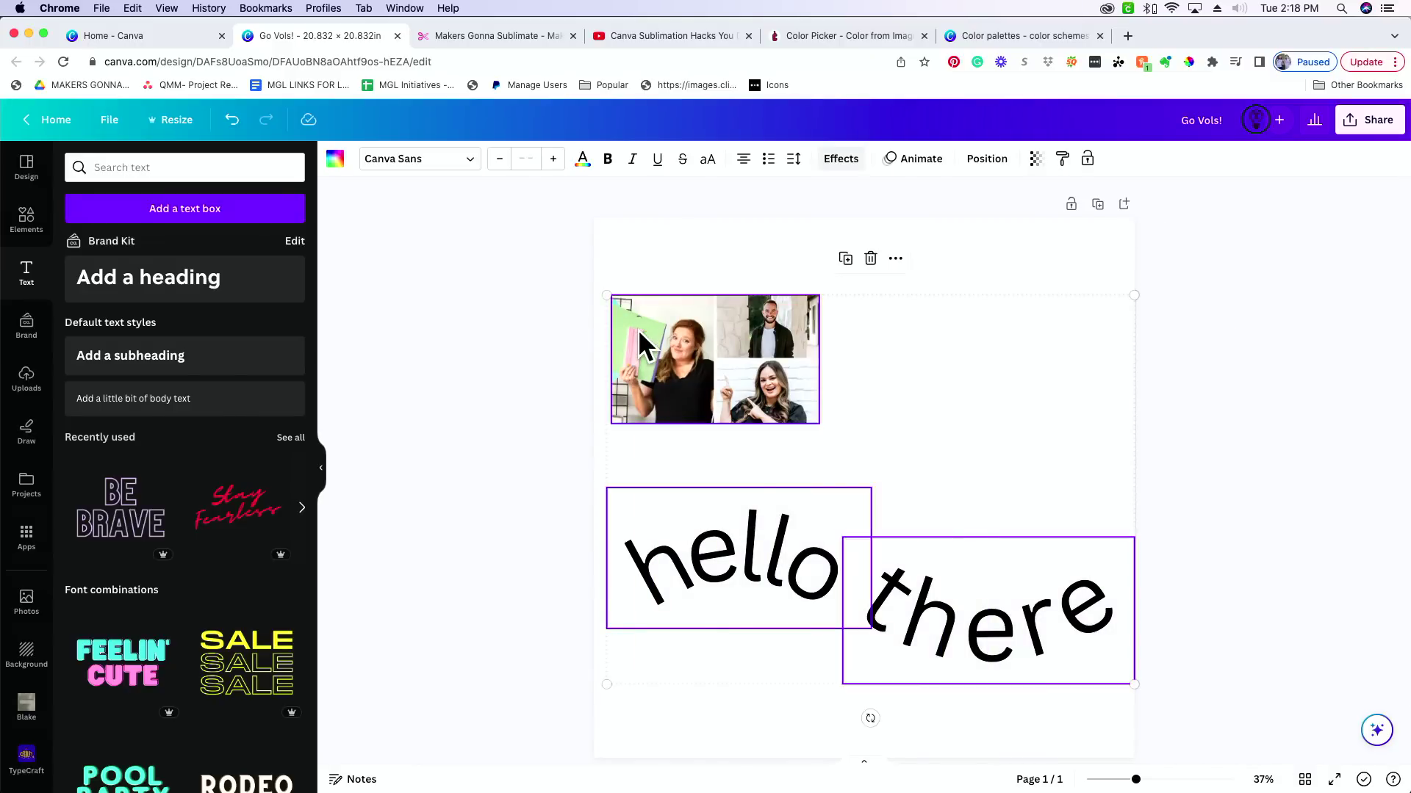
pyautogui.press('Delete')
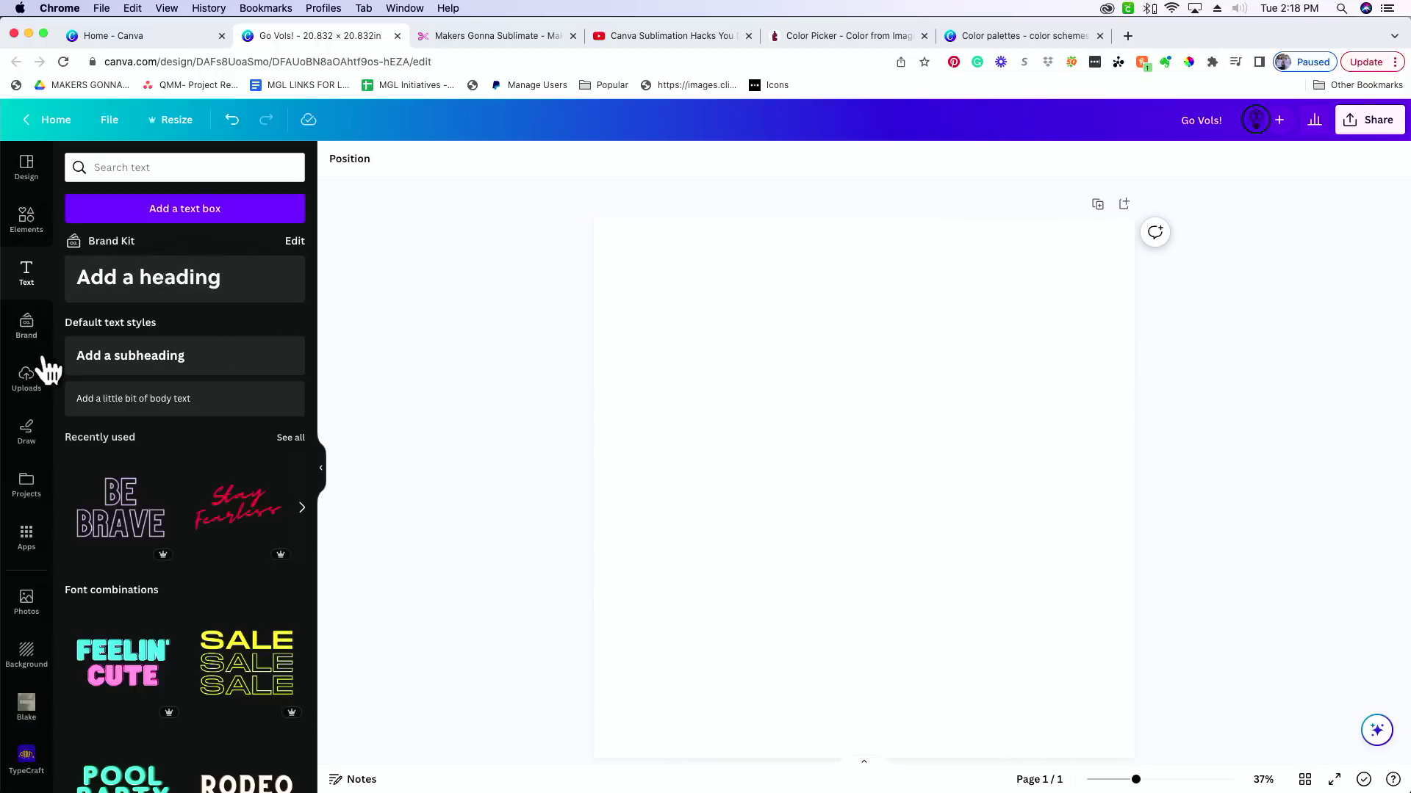
pyautogui.click(35, 397)
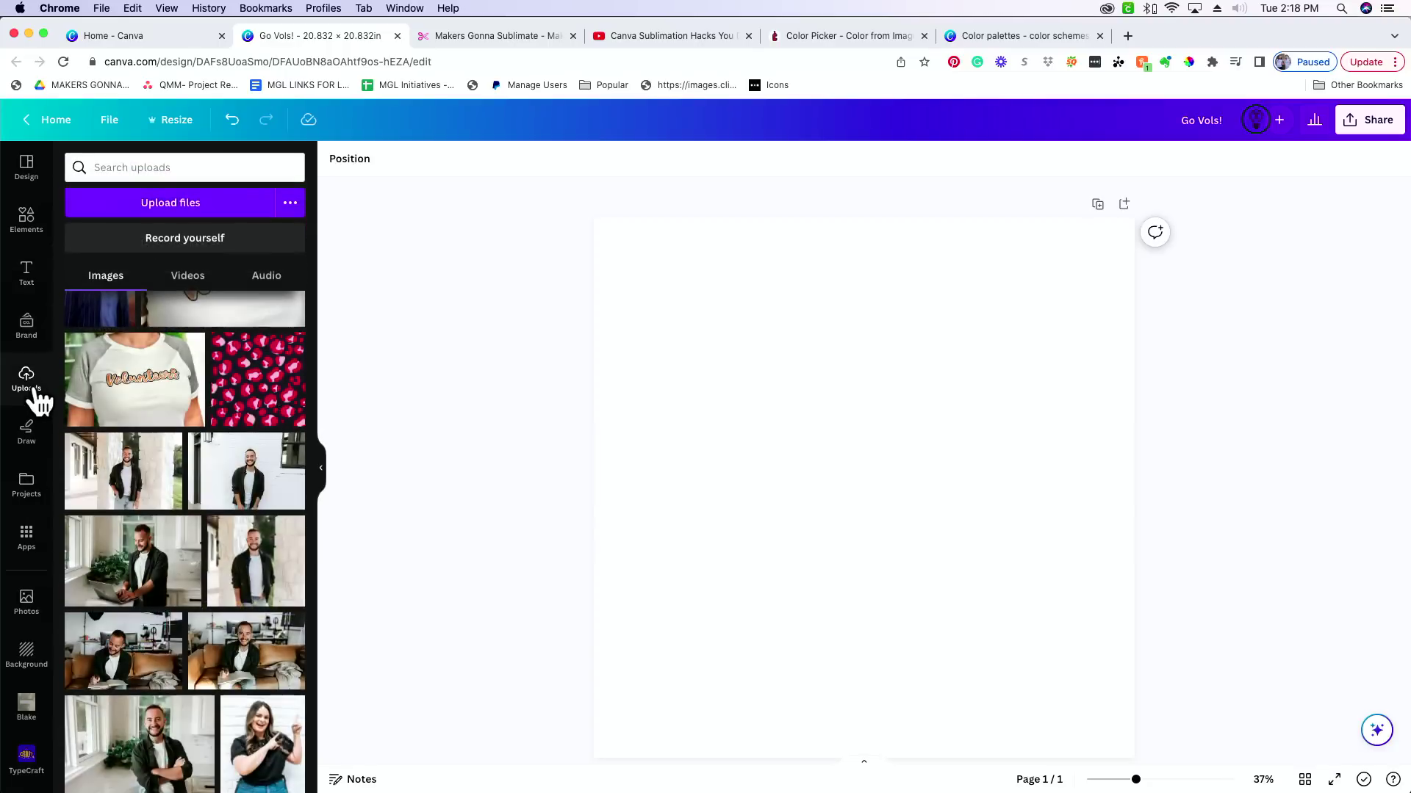
pyautogui.click(201, 211)
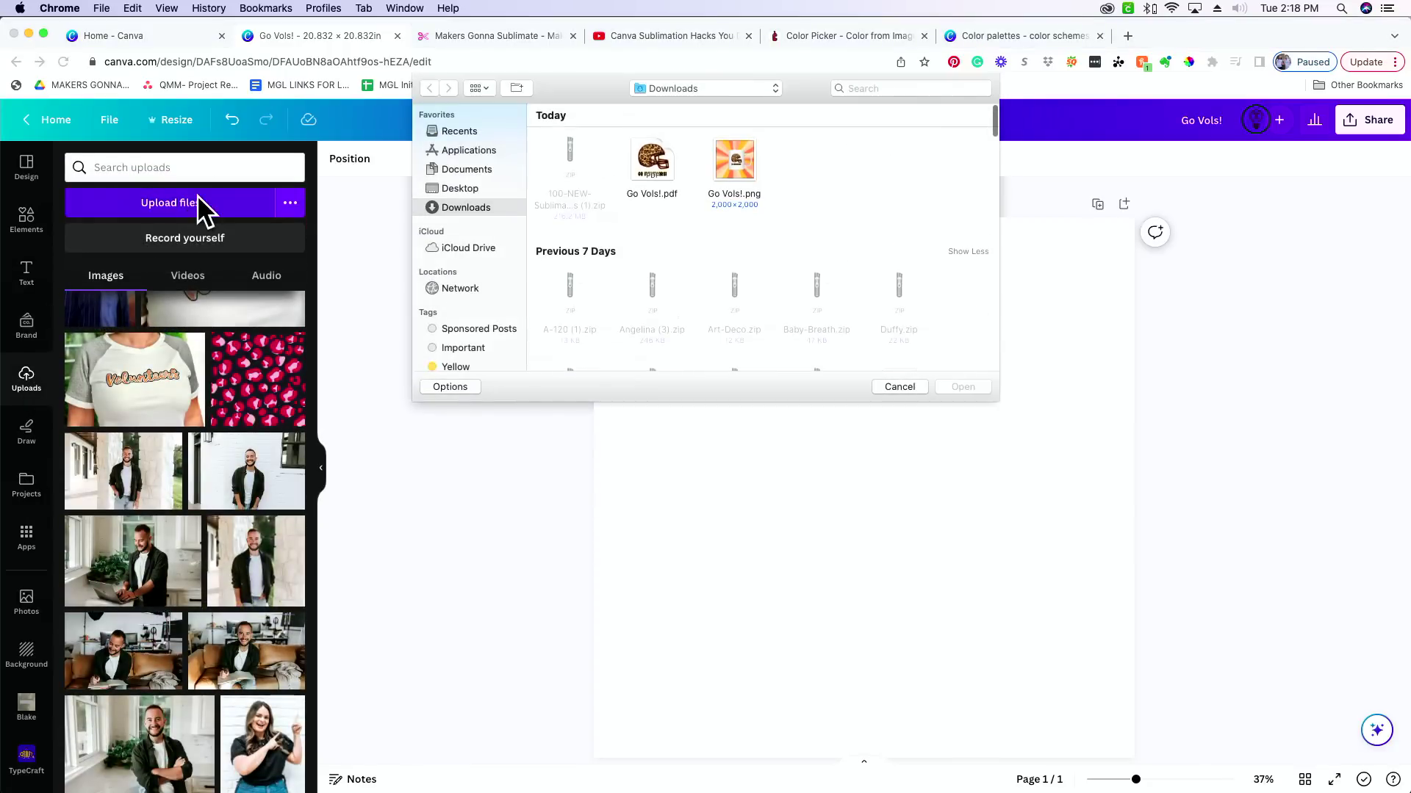
pyautogui.doubleClick(653, 166)
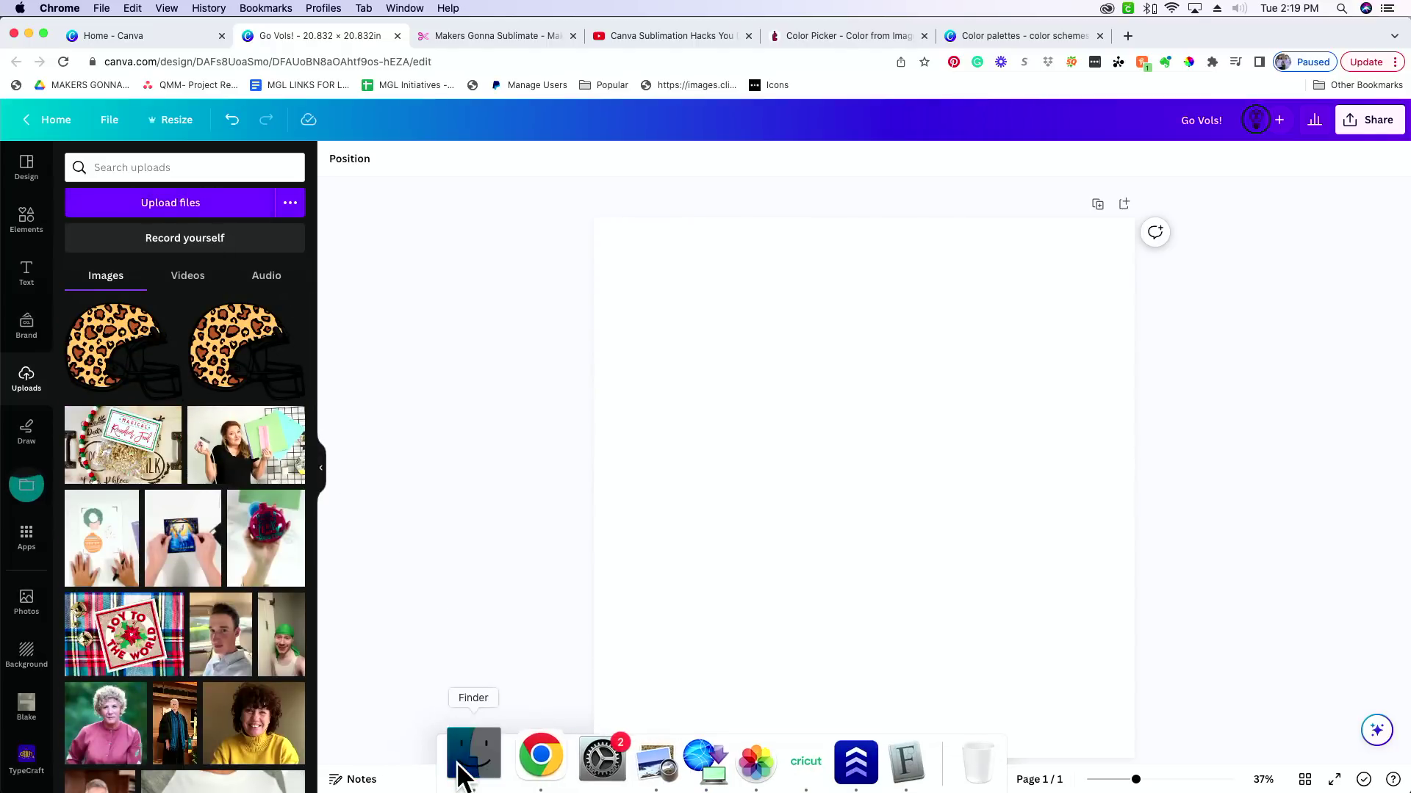
# Bring Go Vols!.pdf in from Finder again and place the imported design from the projects on the page.
pyautogui.click(460, 768)
pyautogui.moveTo(880, 201); pyautogui.dragTo(634, 357)
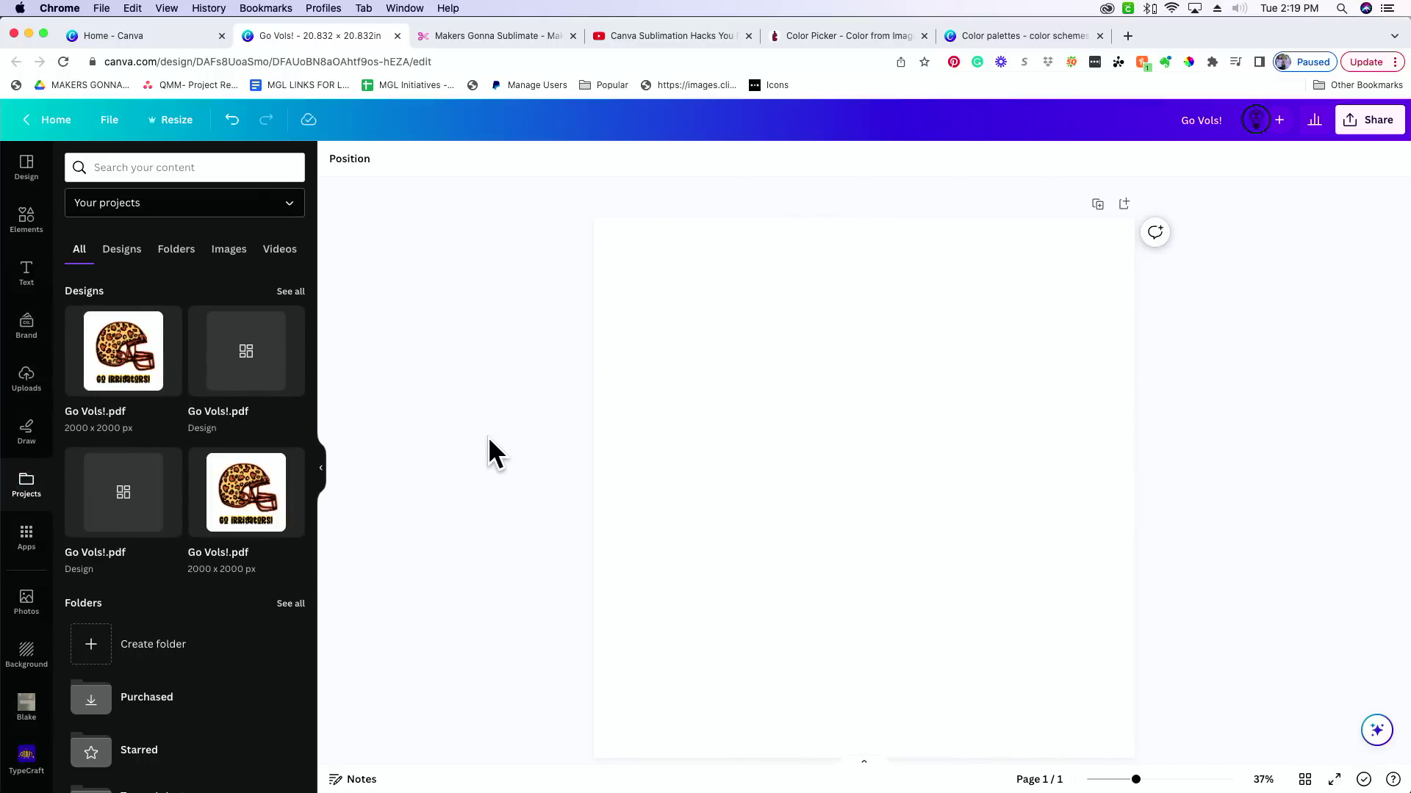
pyautogui.click(116, 366)
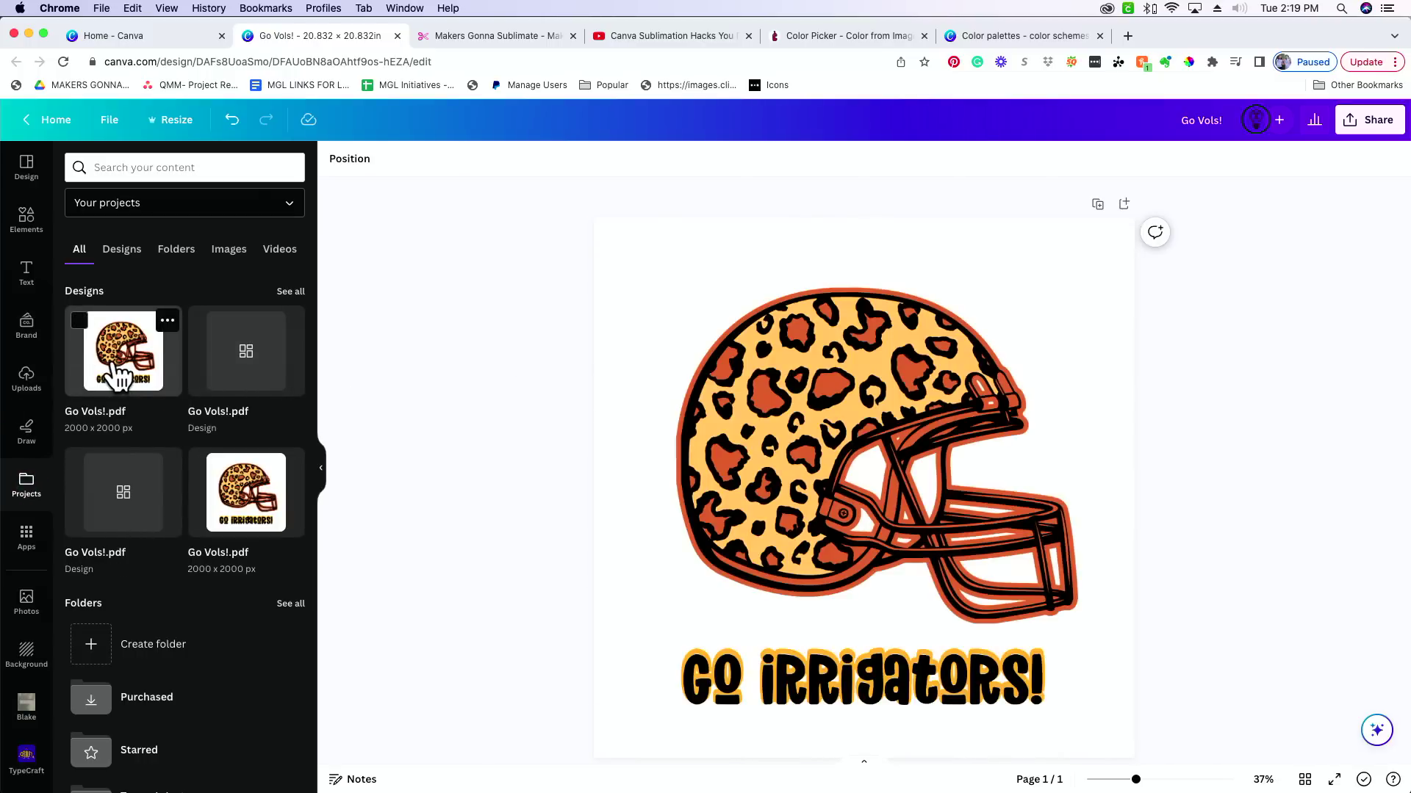
pyautogui.click(950, 448)
pyautogui.click(1224, 557)
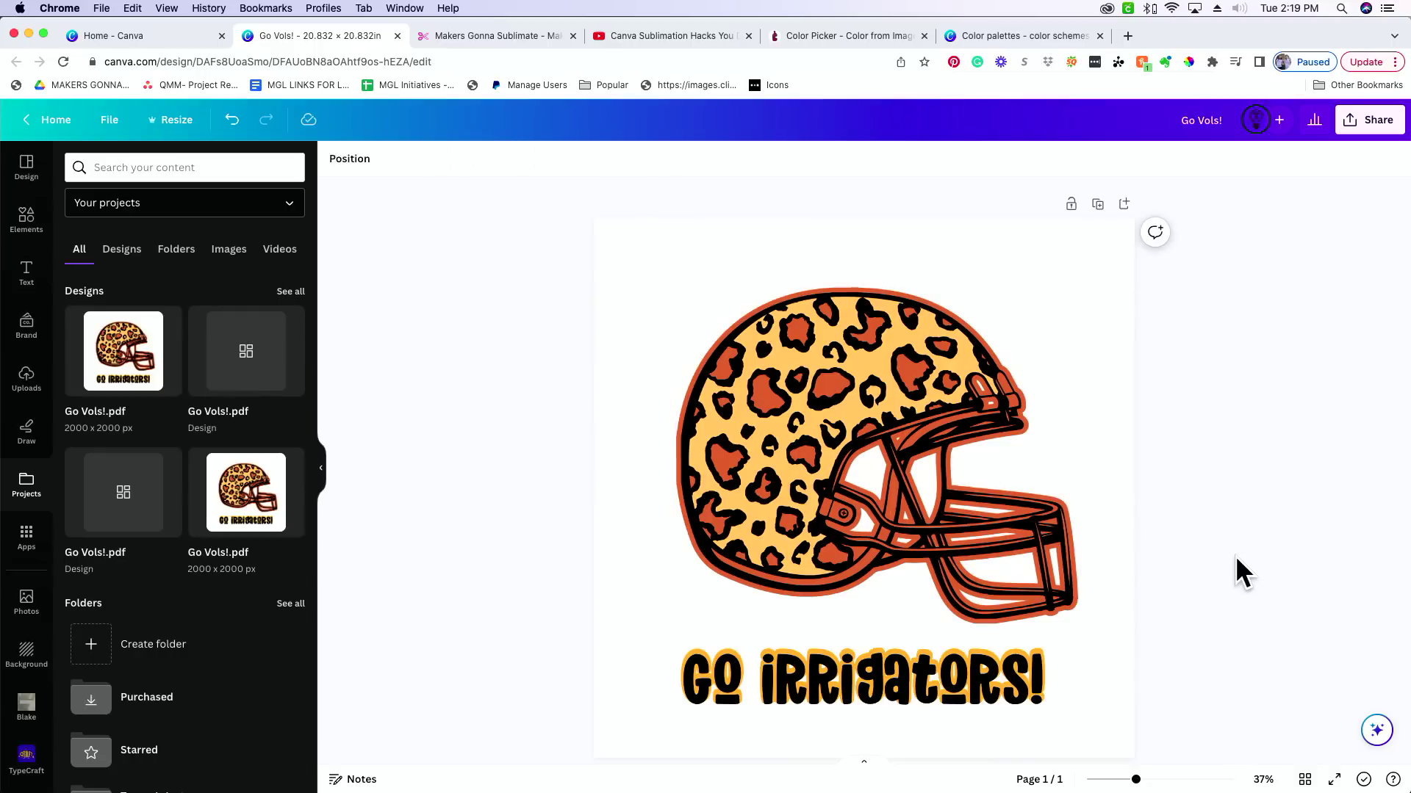
# Inspect the placed design by selecting the helmet image and the "Go Irrigators!" text separately.
pyautogui.moveTo(1215, 503); pyautogui.dragTo(642, 742)
pyautogui.click(562, 647)
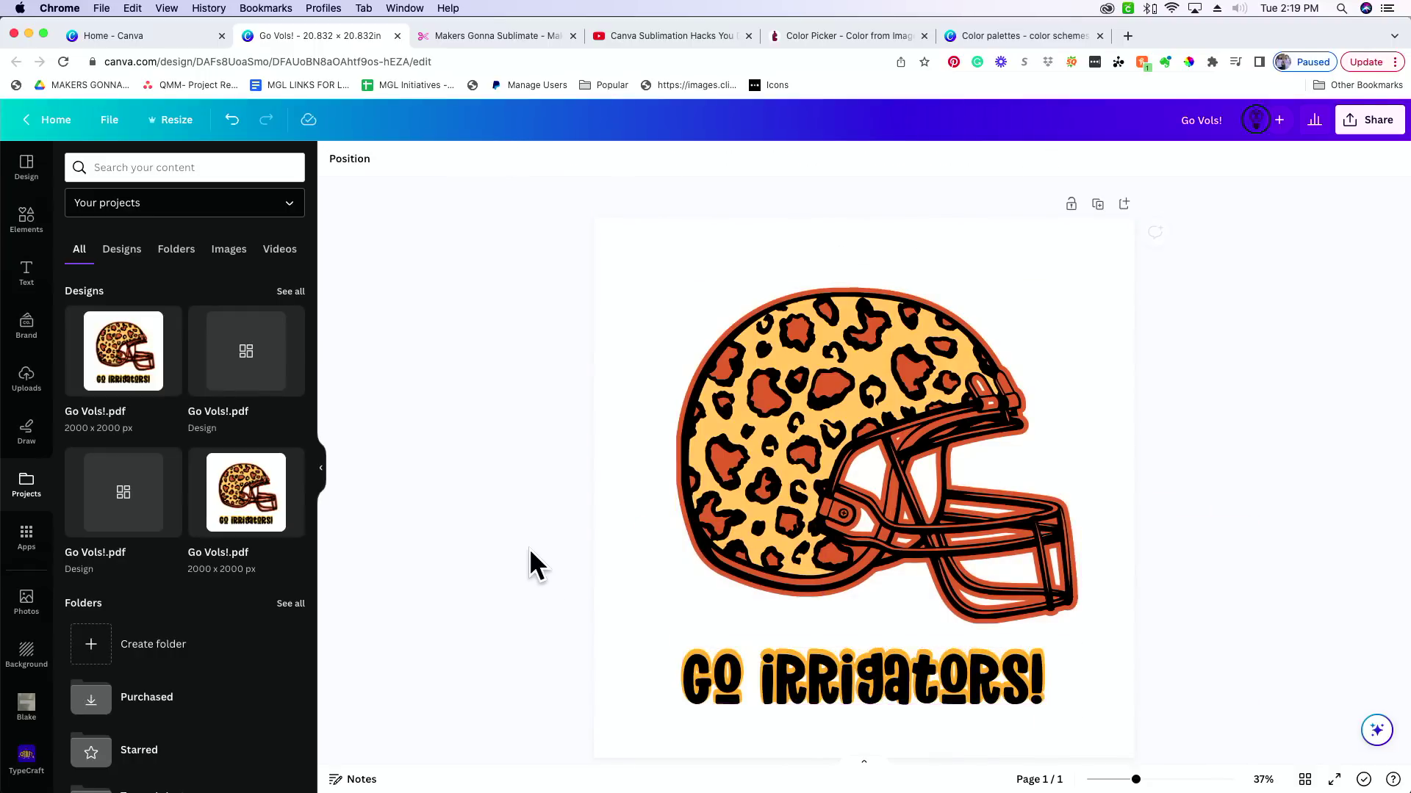
pyautogui.click(228, 509)
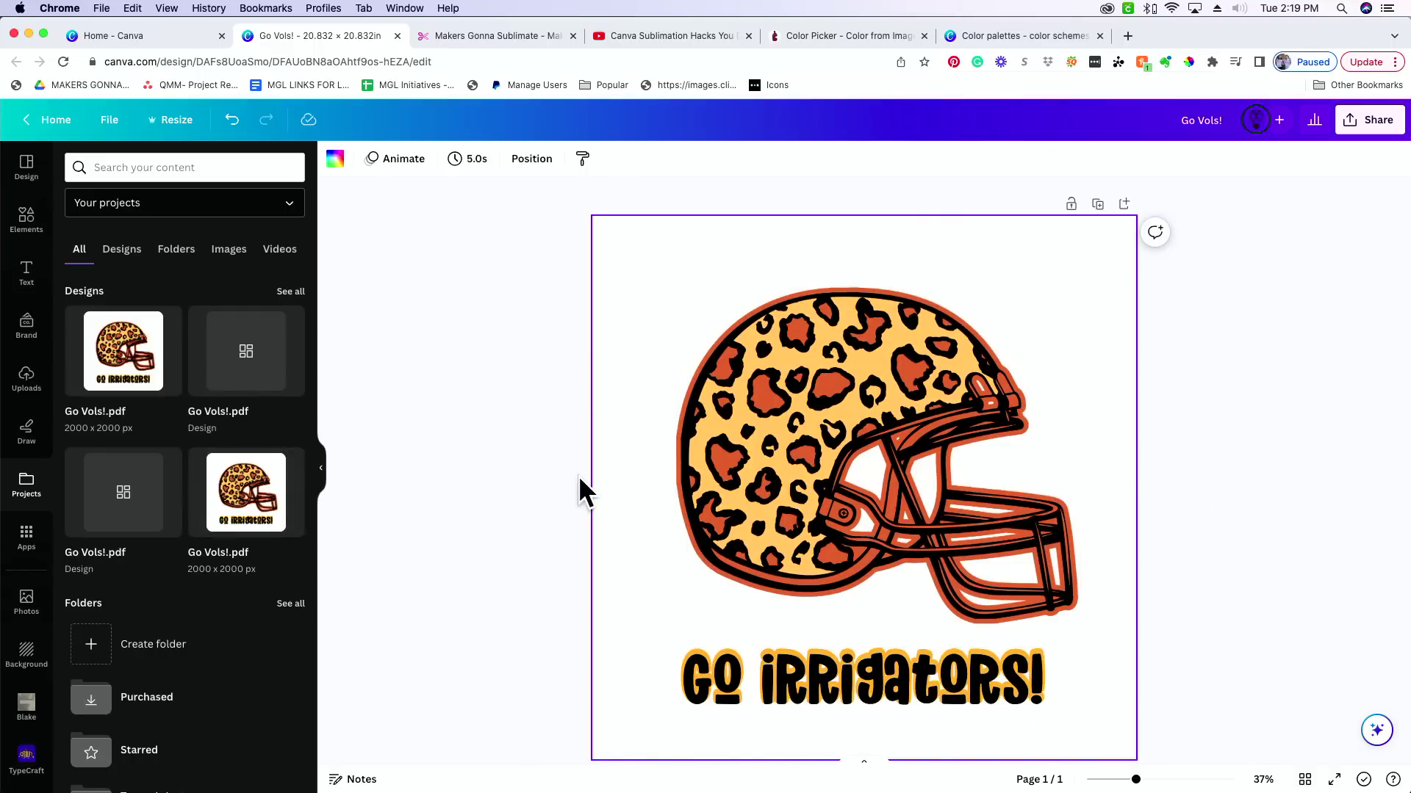
pyautogui.click(820, 448)
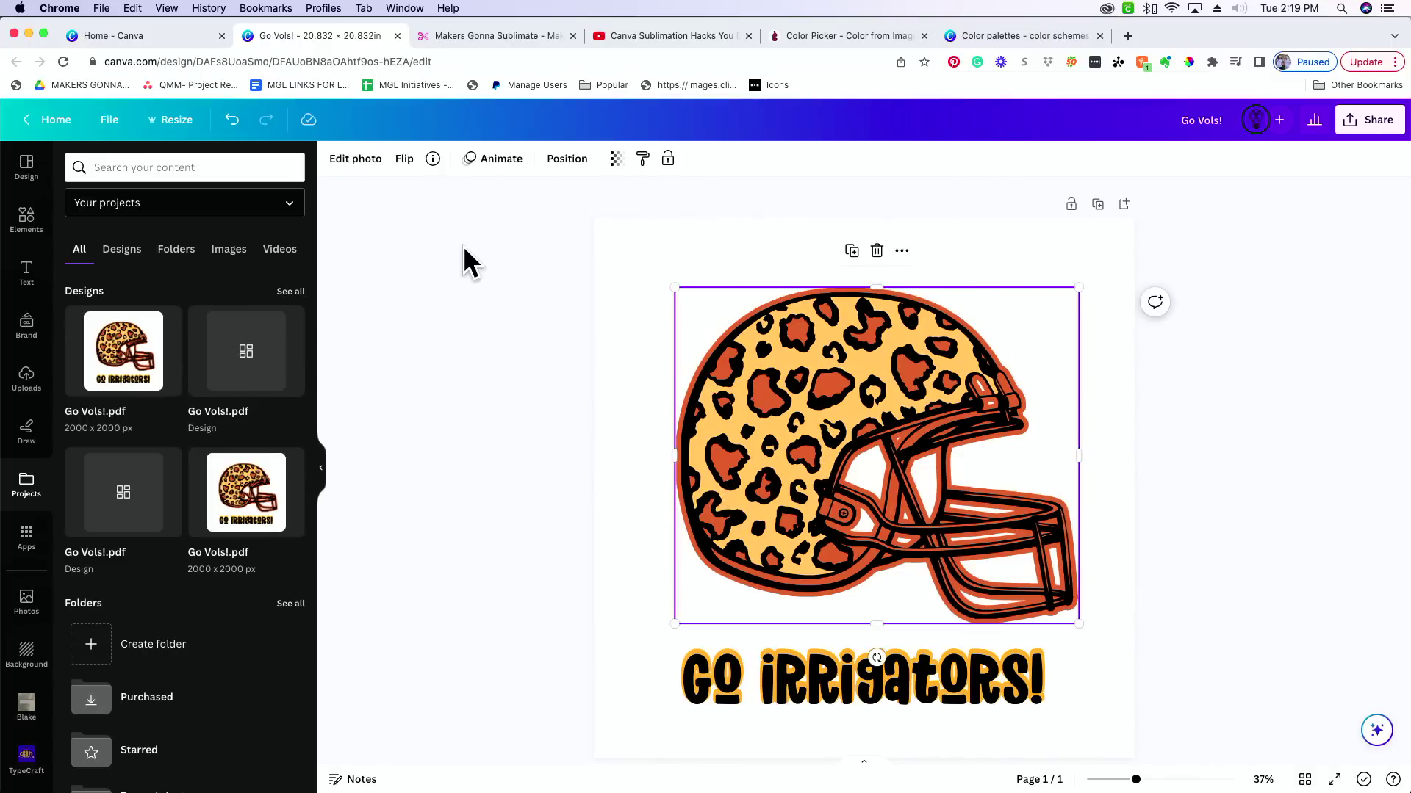
pyautogui.click(728, 698)
pyautogui.click(418, 540)
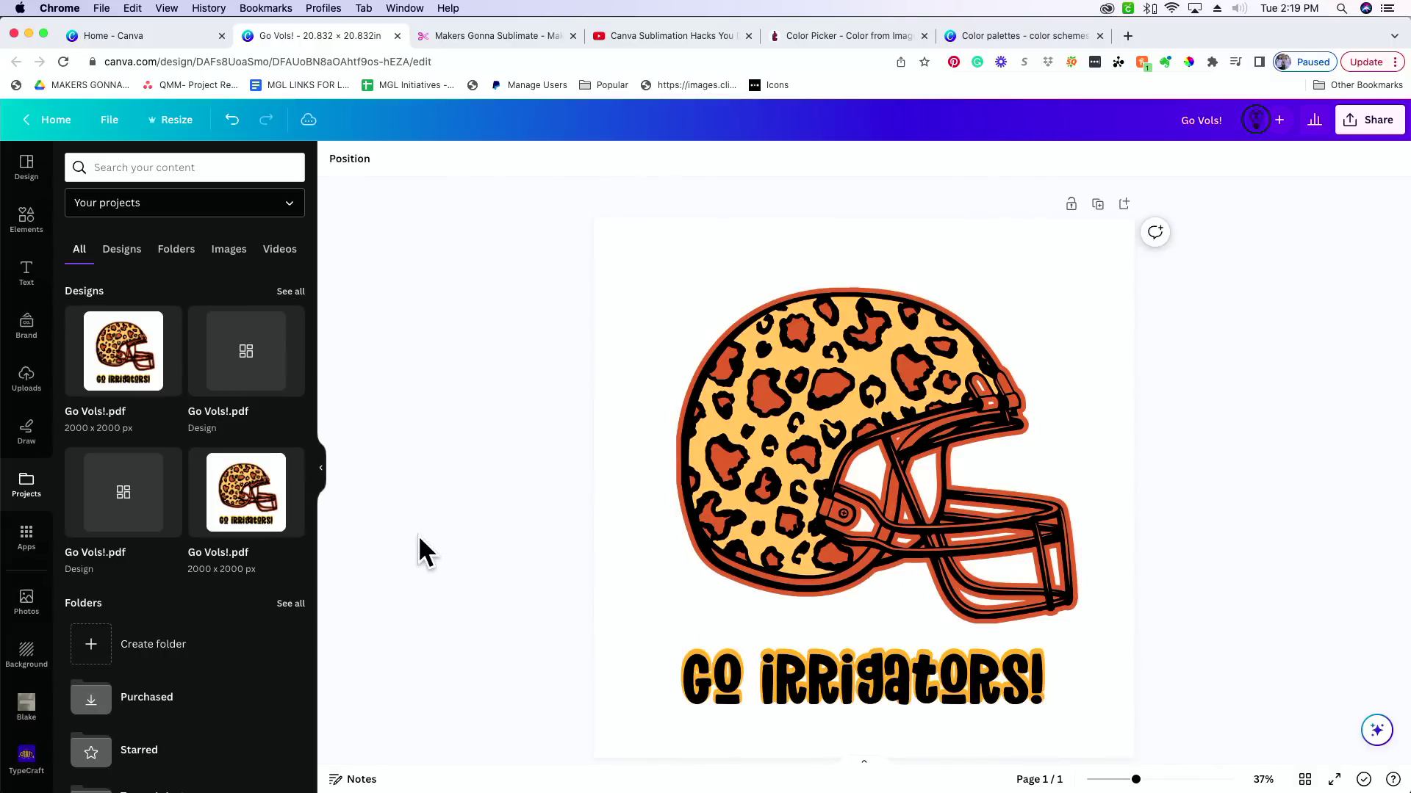
pyautogui.moveTo(1304, 222); pyautogui.dragTo(553, 777)
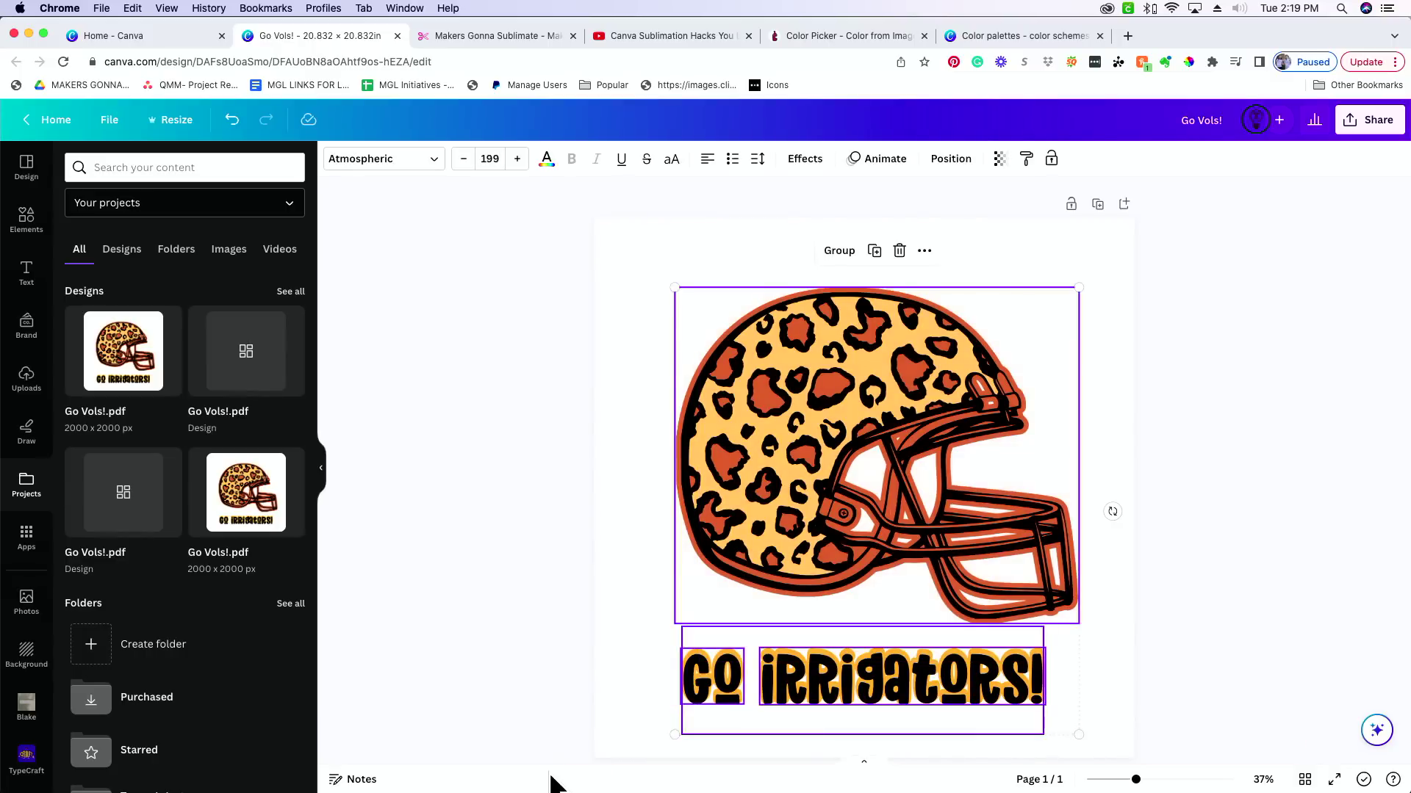
pyautogui.press('Delete')
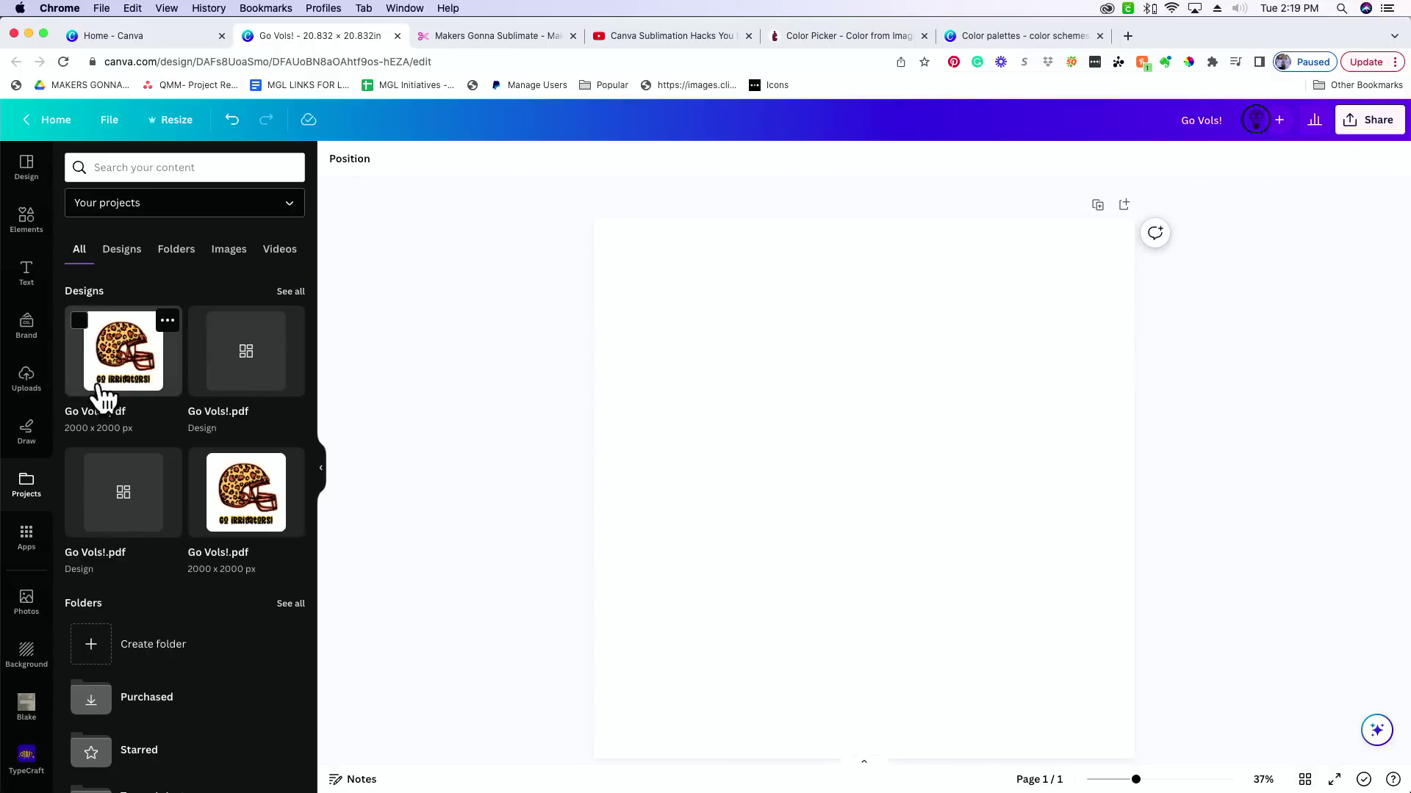
pyautogui.press('super+z')
# Download the helmet design as a JPG and open the downloaded Go Vols!.jpg.
pyautogui.click(1366, 121)
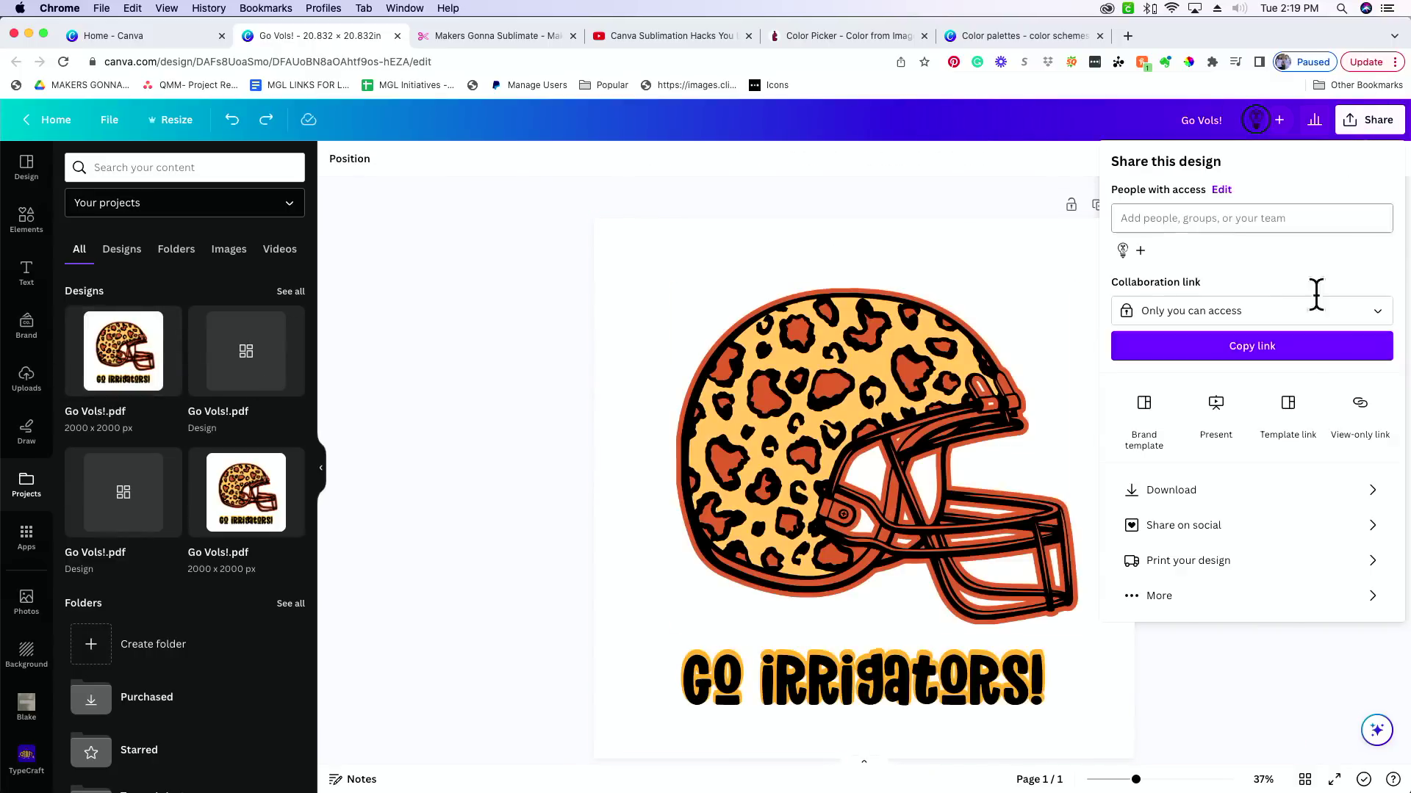
pyautogui.click(1197, 490)
pyautogui.click(1281, 228)
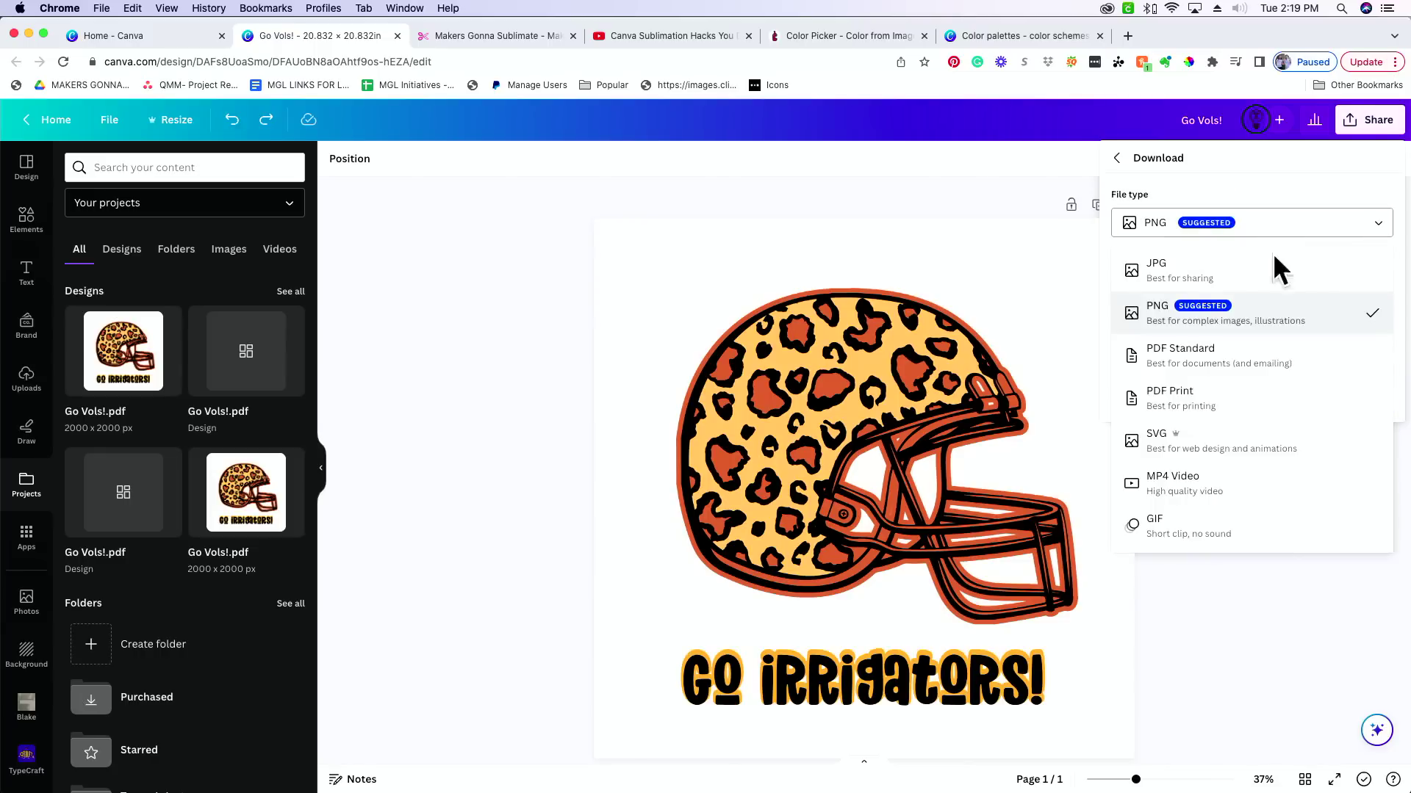
pyautogui.click(1277, 270)
pyautogui.click(1281, 408)
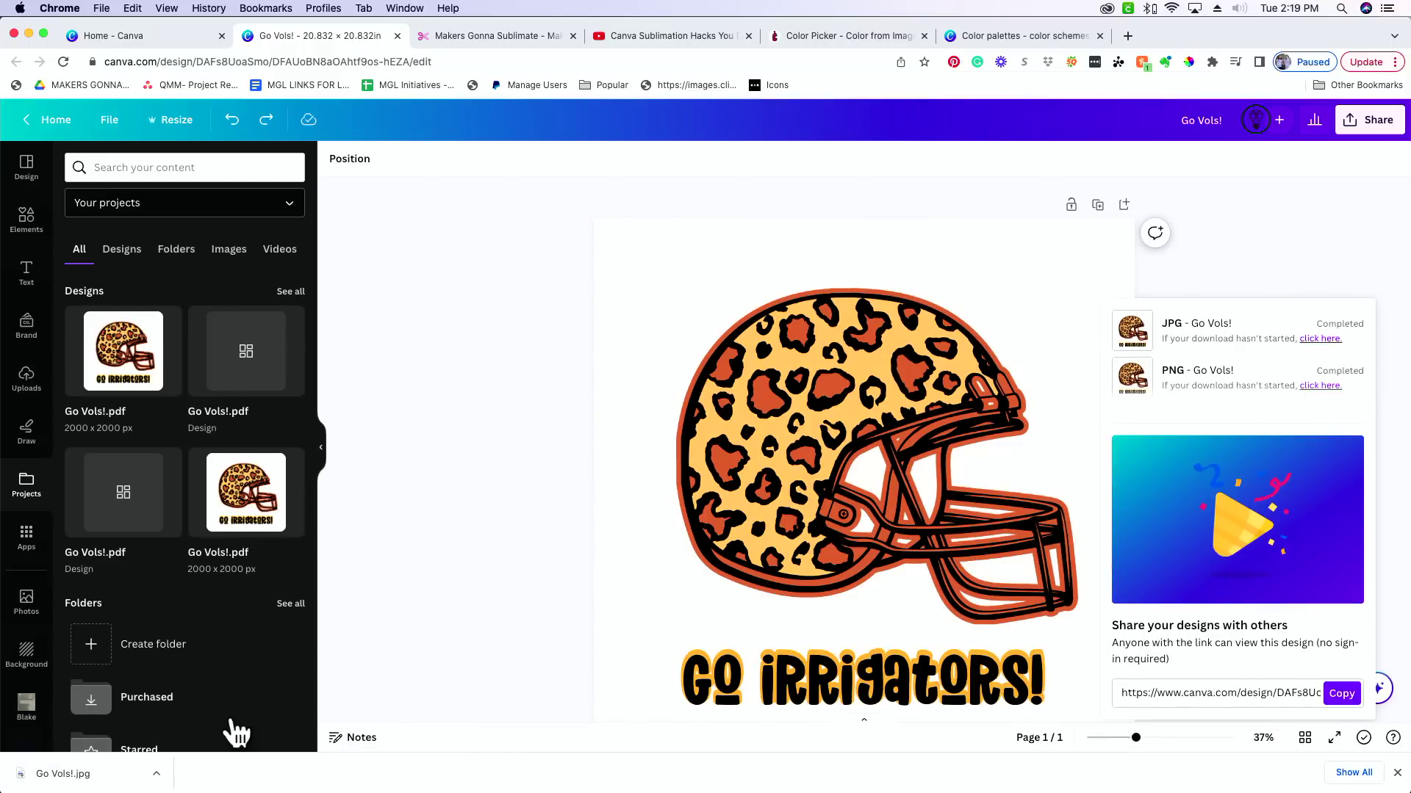
pyautogui.click(64, 782)
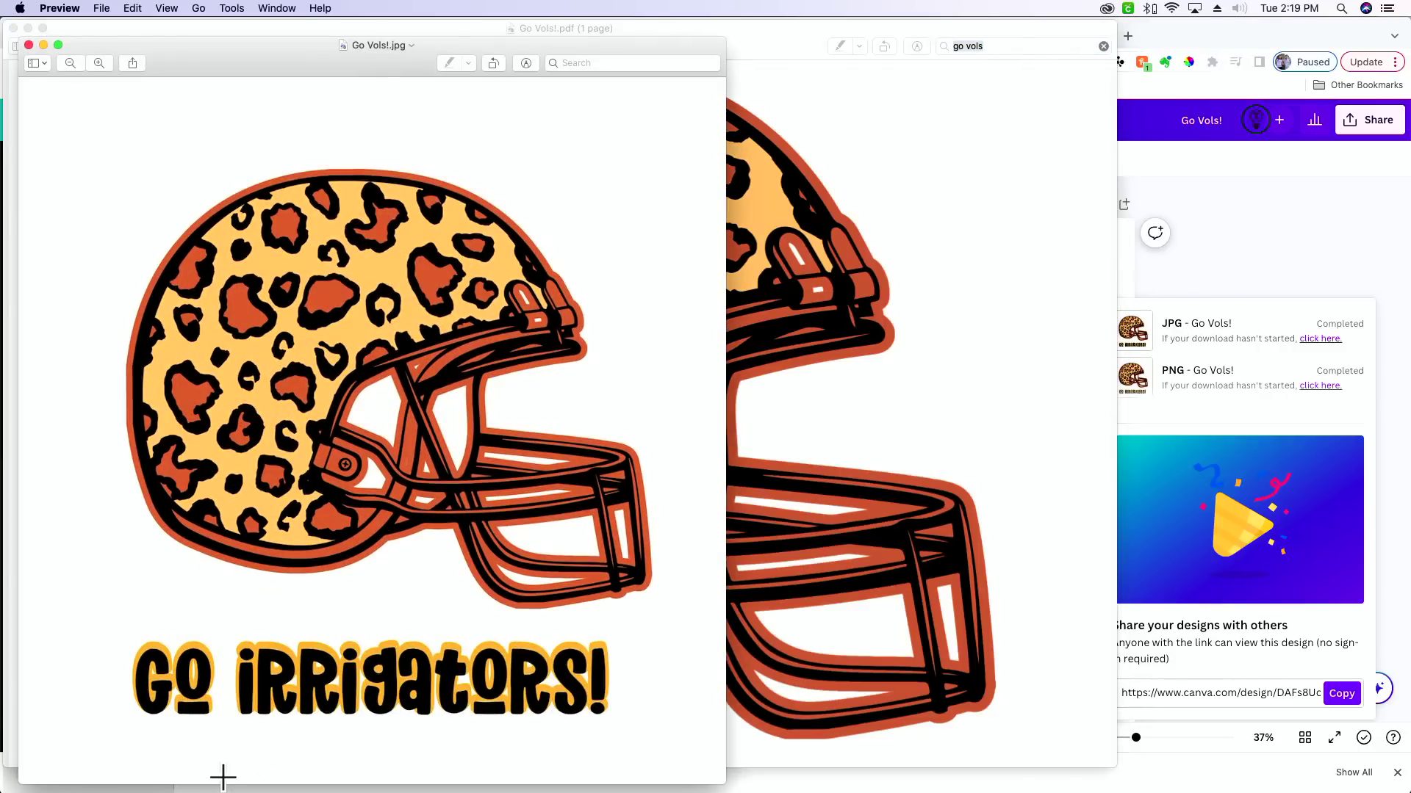
# Return to the Canva design and delete the helmet and "Go Irrigators!" text from the page.
pyautogui.click(1290, 235)
pyautogui.moveTo(466, 411); pyautogui.dragTo(994, 698)
pyautogui.press('Delete')
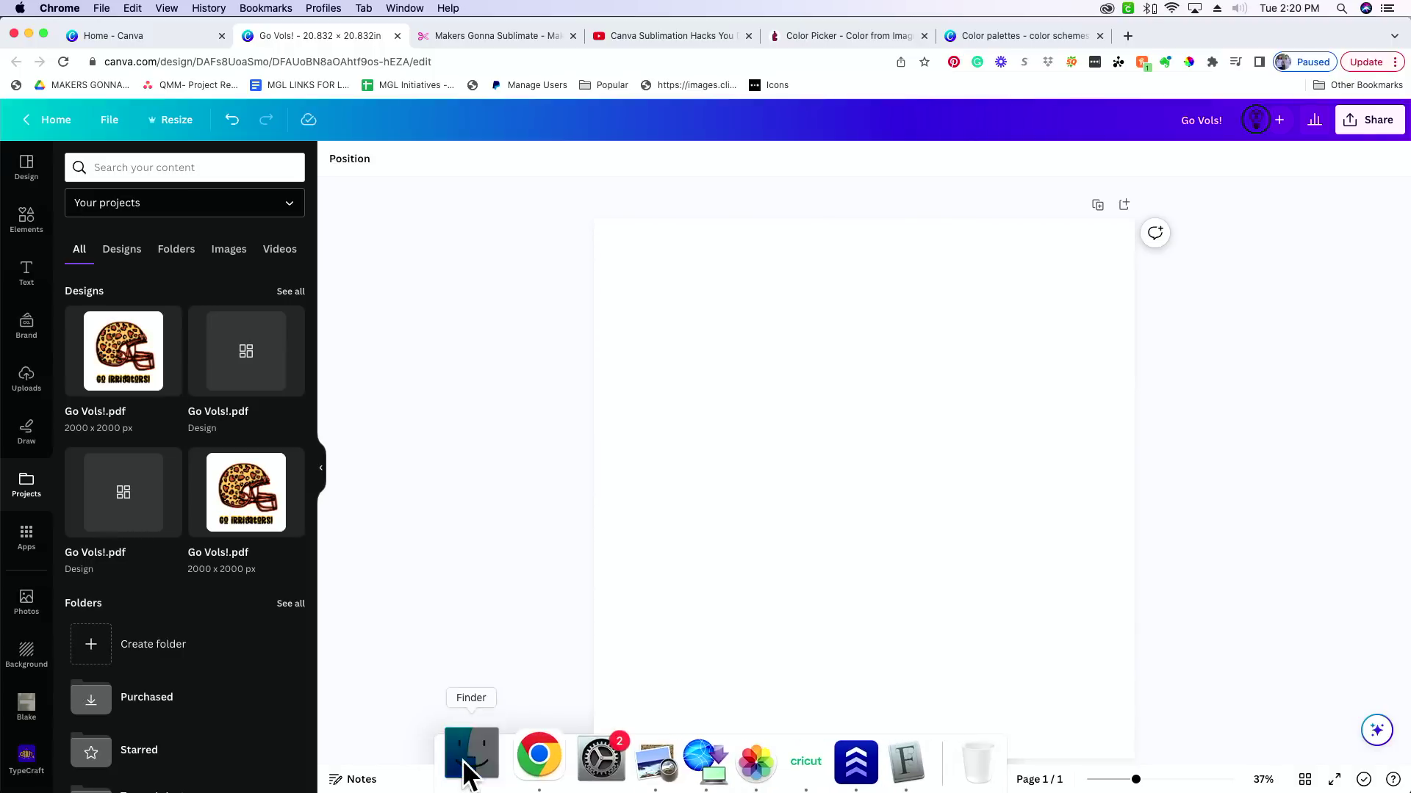
# Place Go Vols!.jpg from Finder on the empty page and enlarge it to cover the whole page.
pyautogui.click(468, 758)
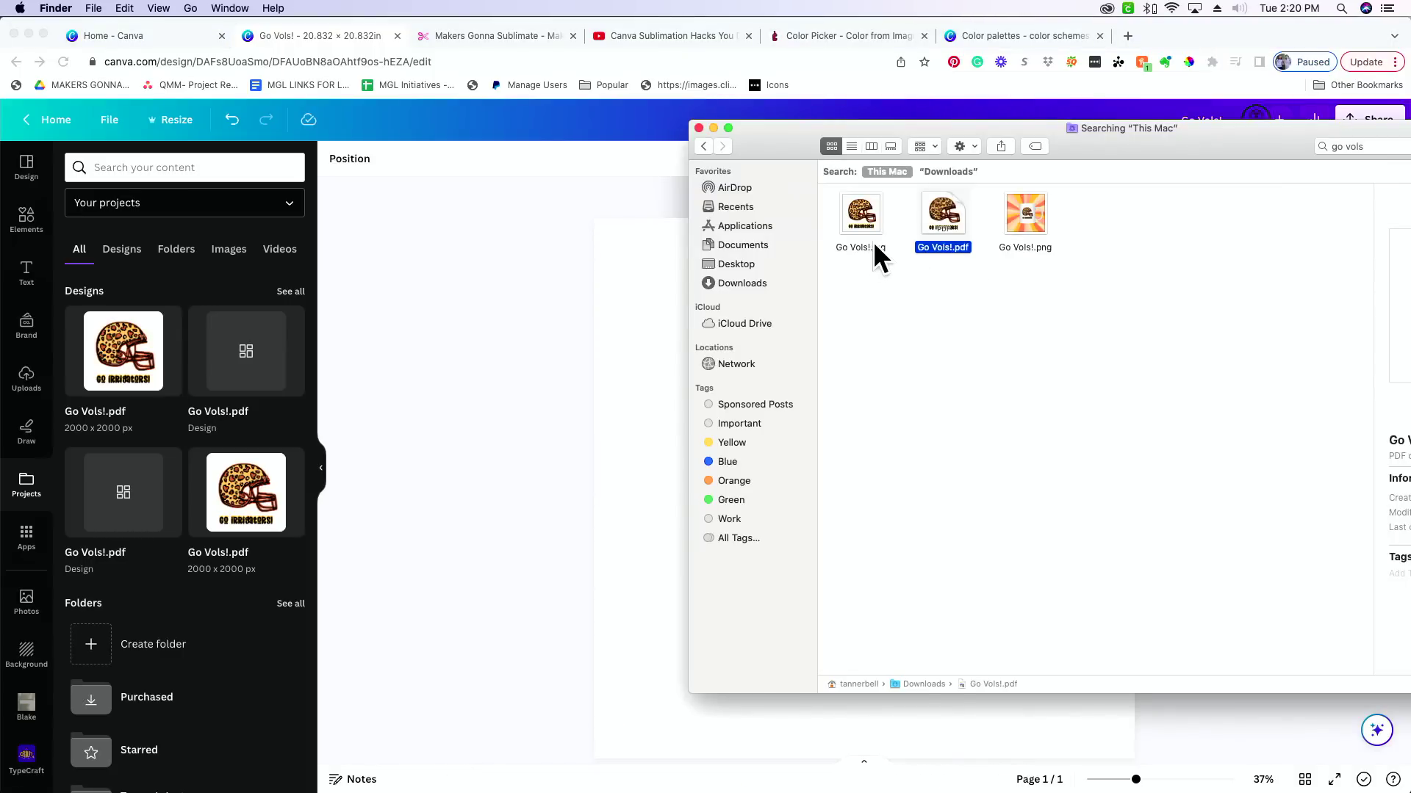
pyautogui.moveTo(875, 245); pyautogui.dragTo(642, 344)
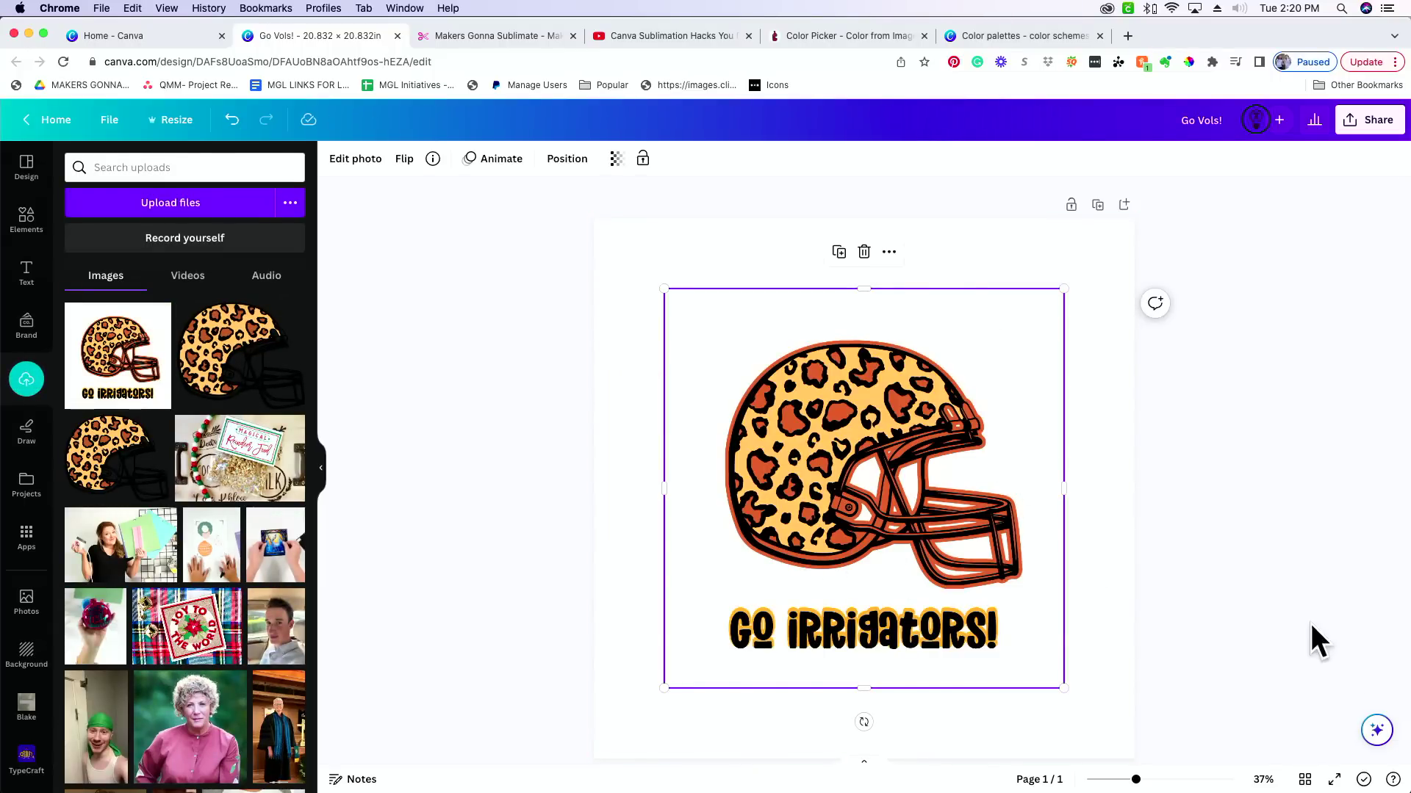
pyautogui.click(885, 495)
pyautogui.moveTo(657, 689); pyautogui.dragTo(543, 731)
pyautogui.moveTo(1063, 289); pyautogui.dragTo(1163, 190)
# Flip the "Go Irrigators!" helmet image horizontally and centre it on the page.
pyautogui.click(418, 163)
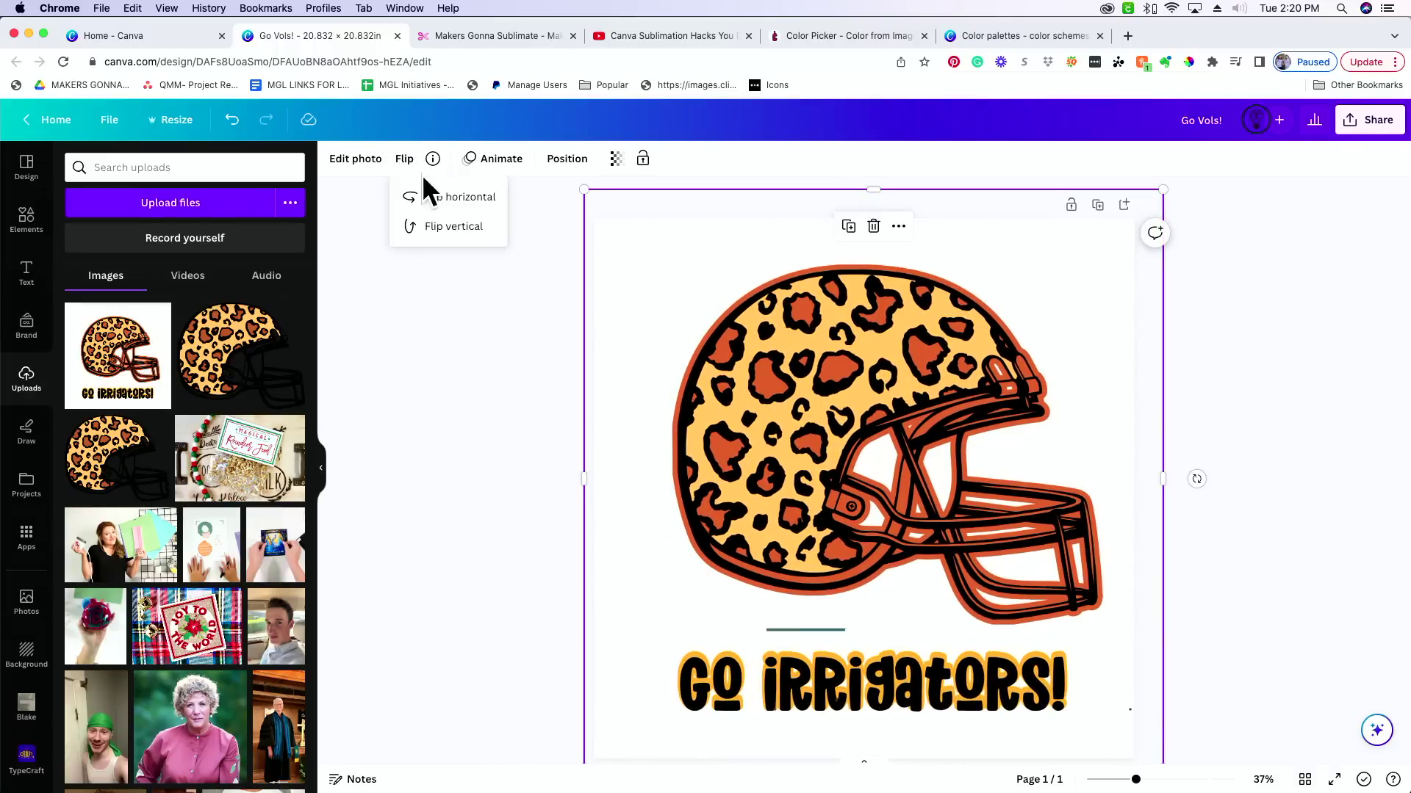
pyautogui.click(422, 192)
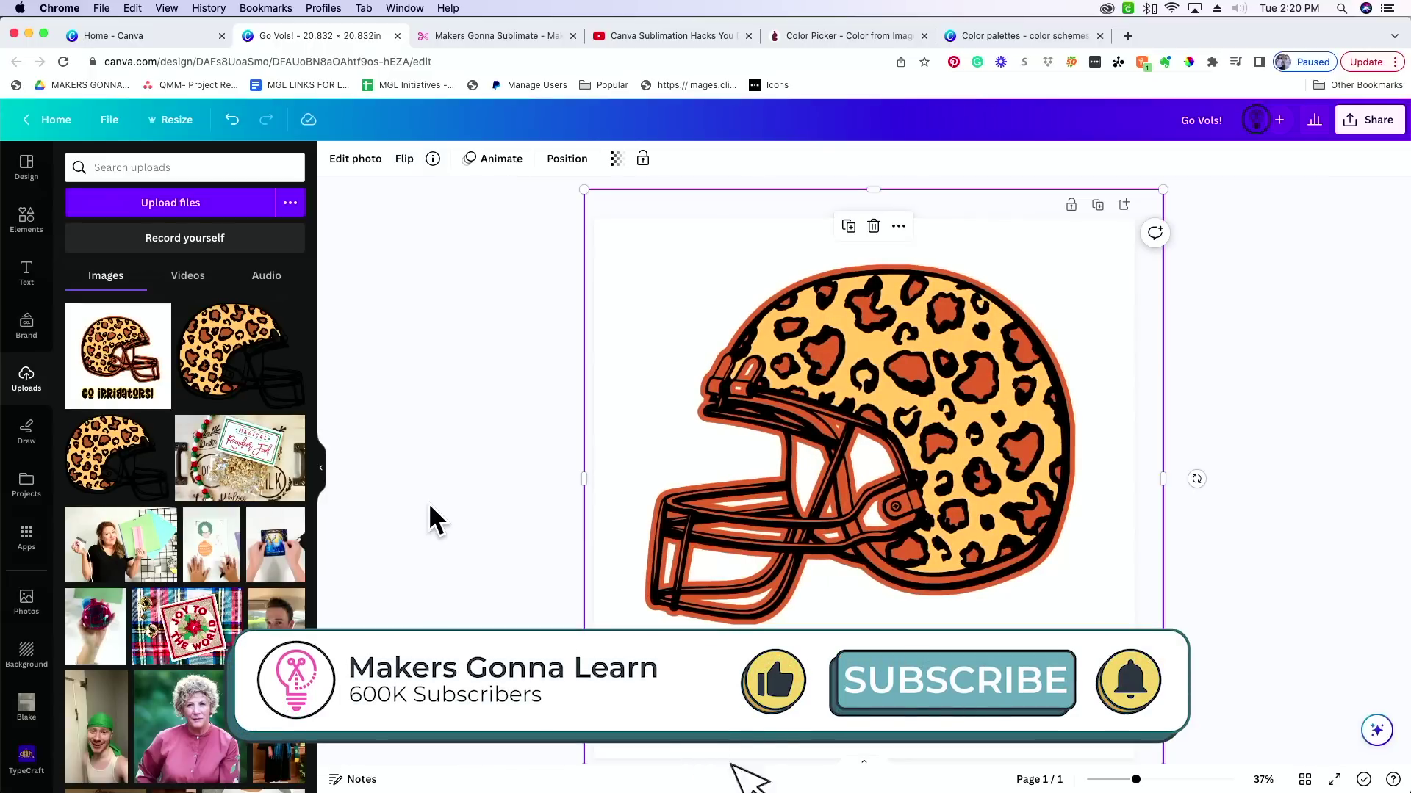
pyautogui.click(429, 507)
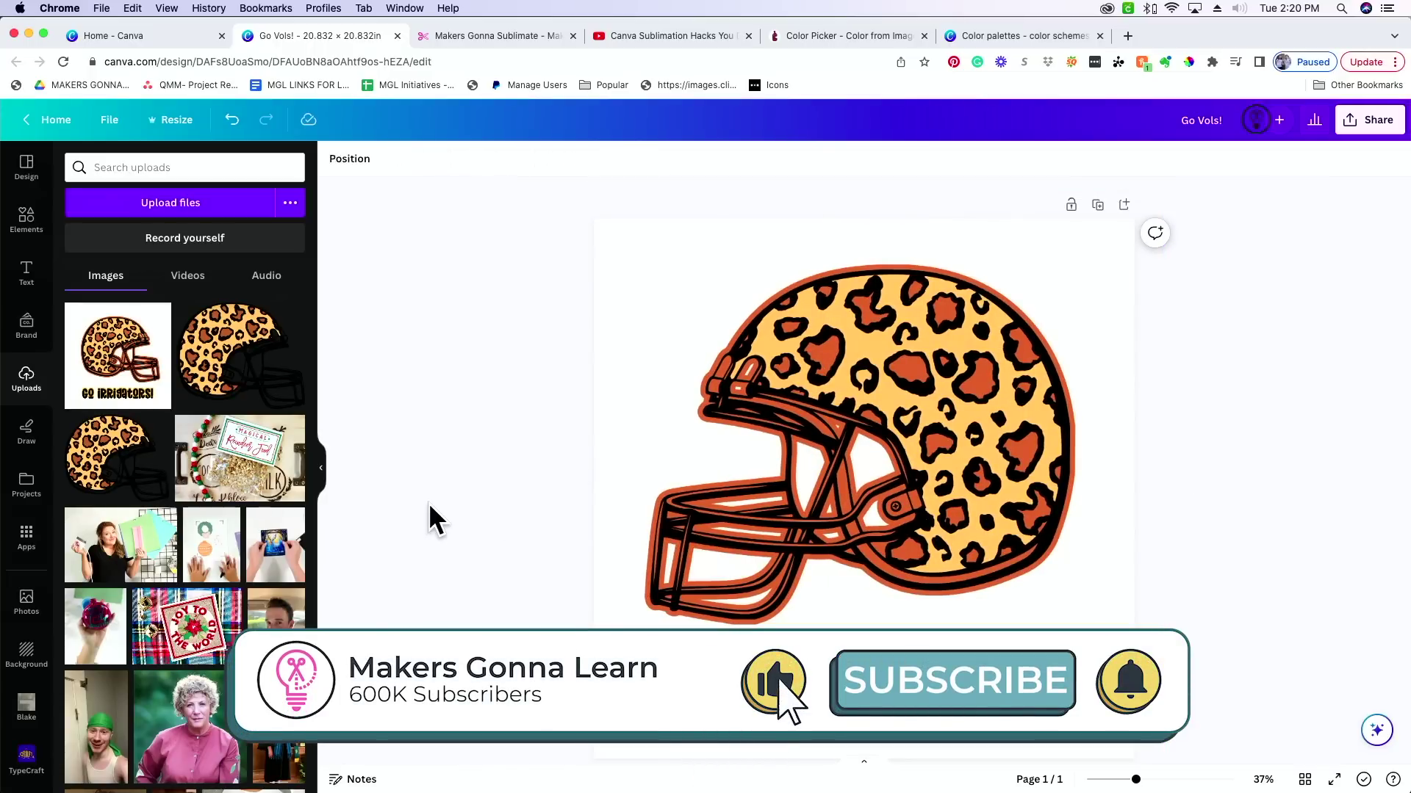
pyautogui.click(1352, 122)
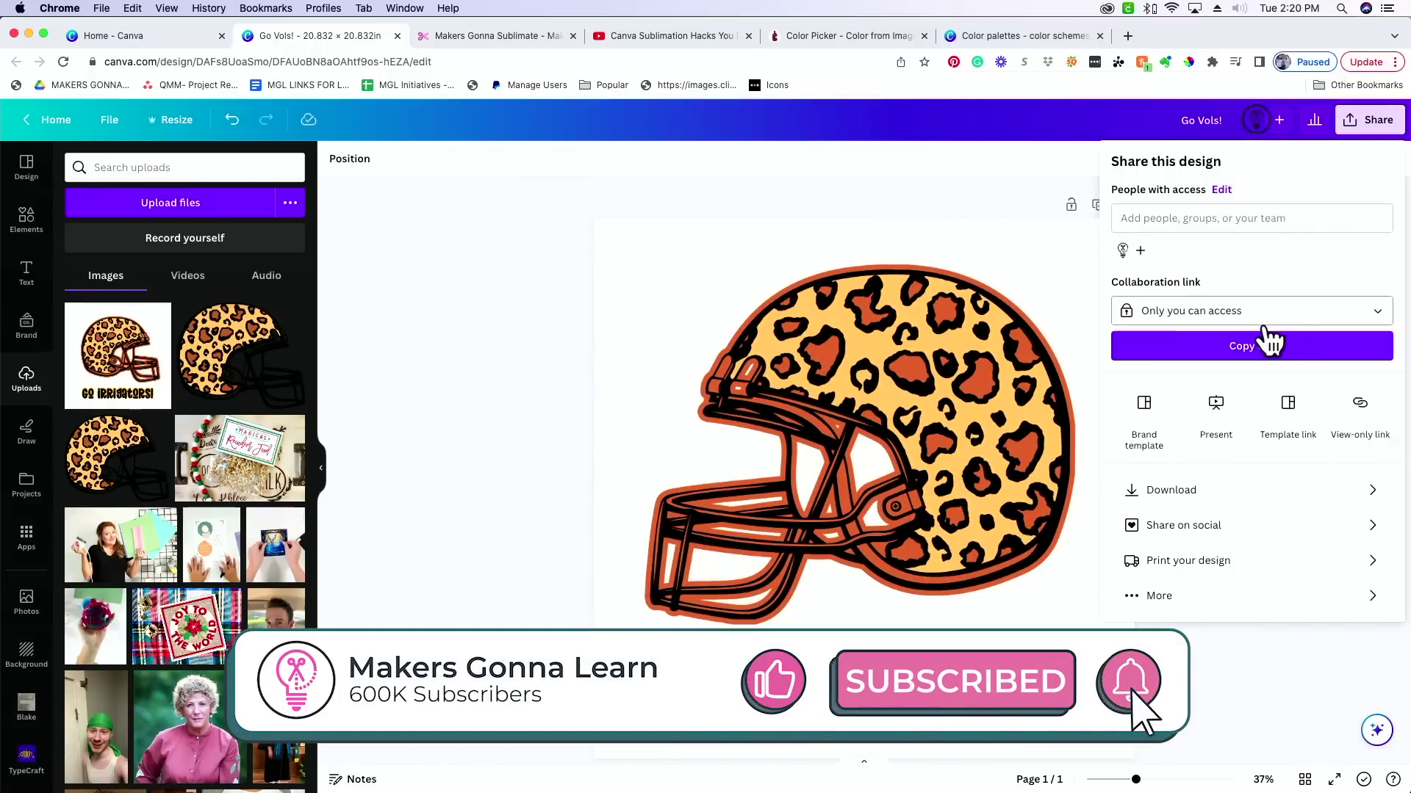
pyautogui.click(1205, 668)
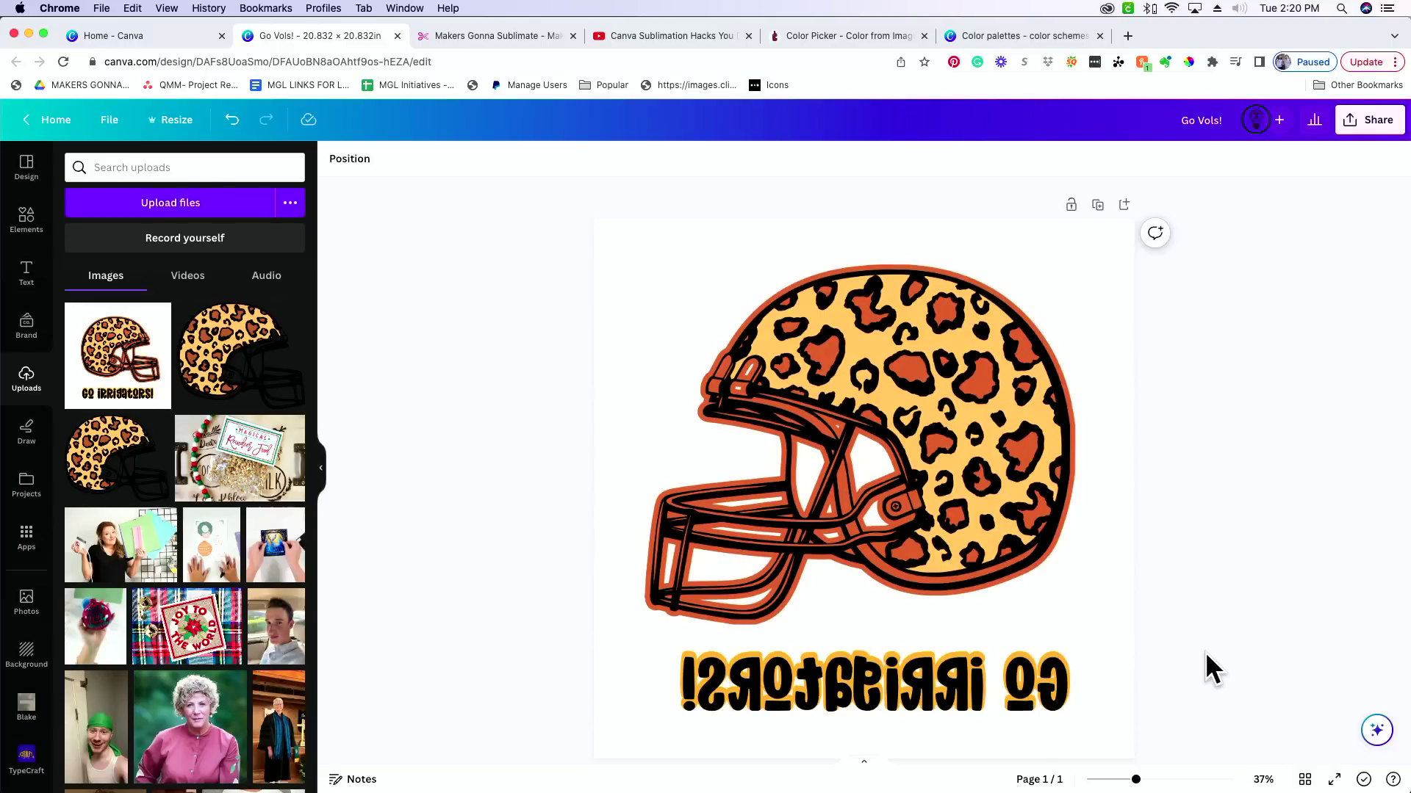
pyautogui.click(1032, 518)
pyautogui.moveTo(1050, 479); pyautogui.dragTo(1042, 479)
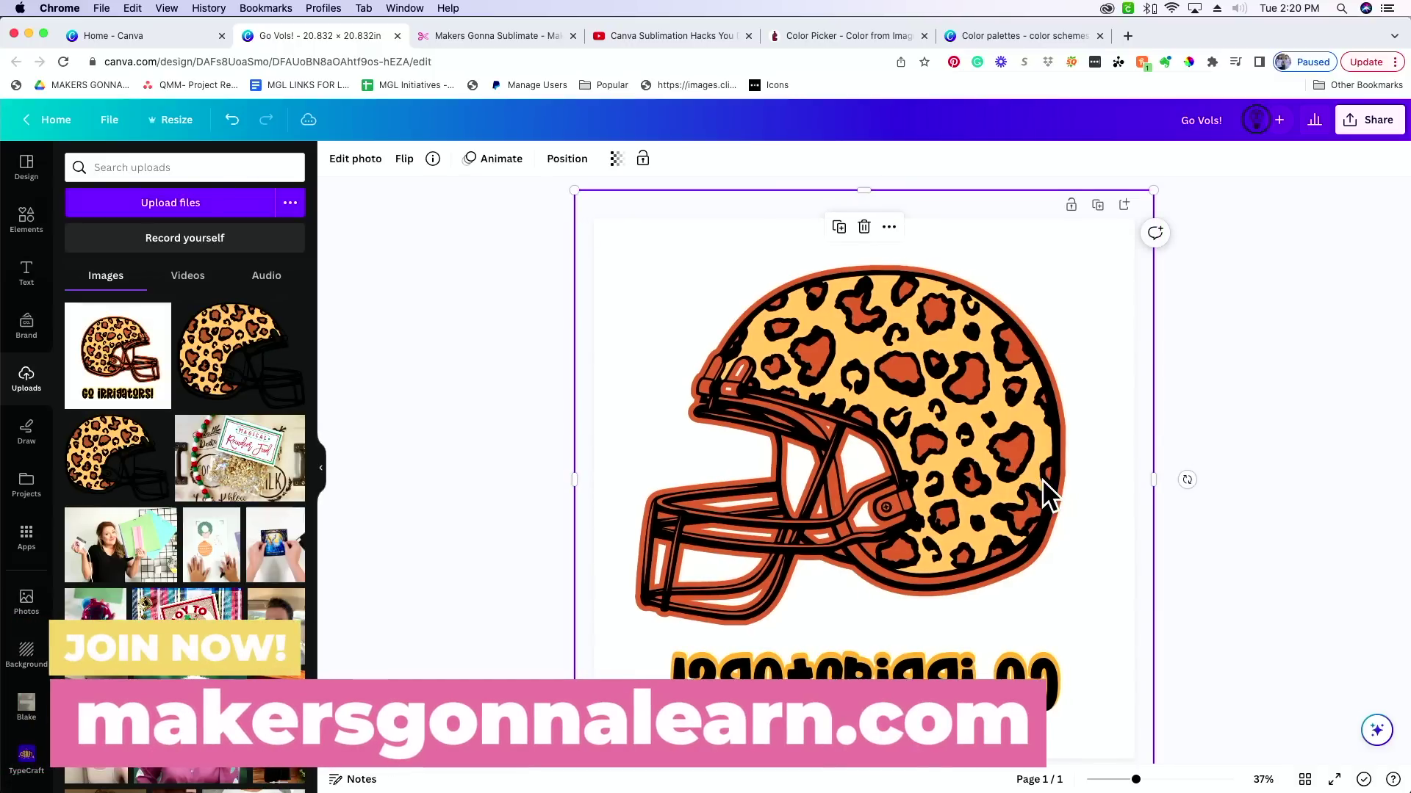